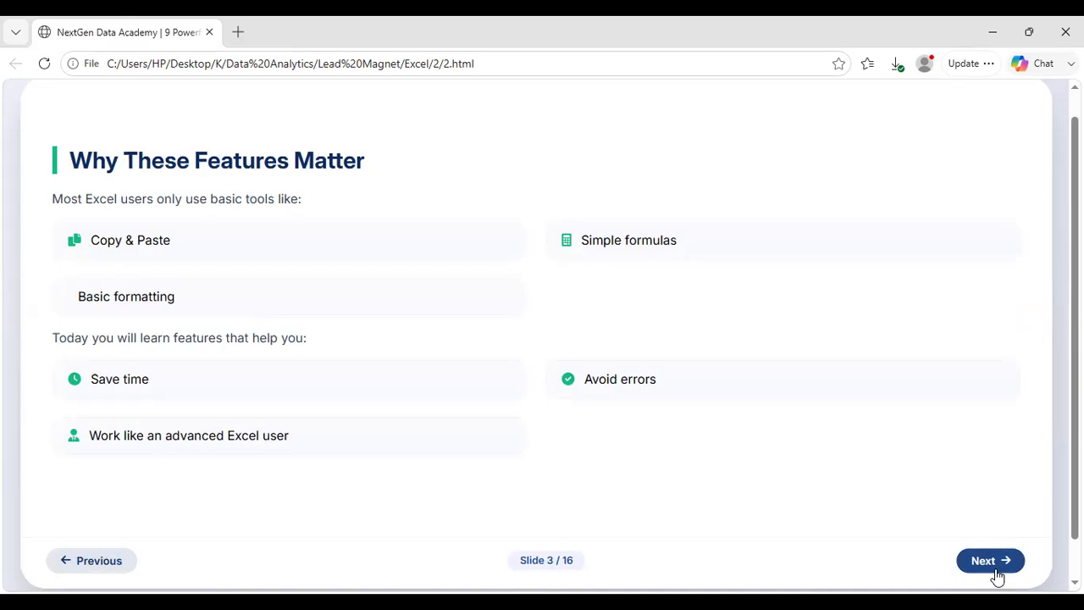
# Step: Advance the presentation to the Feature 1: Flash Fill slide and switch to the Excel_Webinar_Dataset workbook in Excel
pyautogui.click(998, 572)
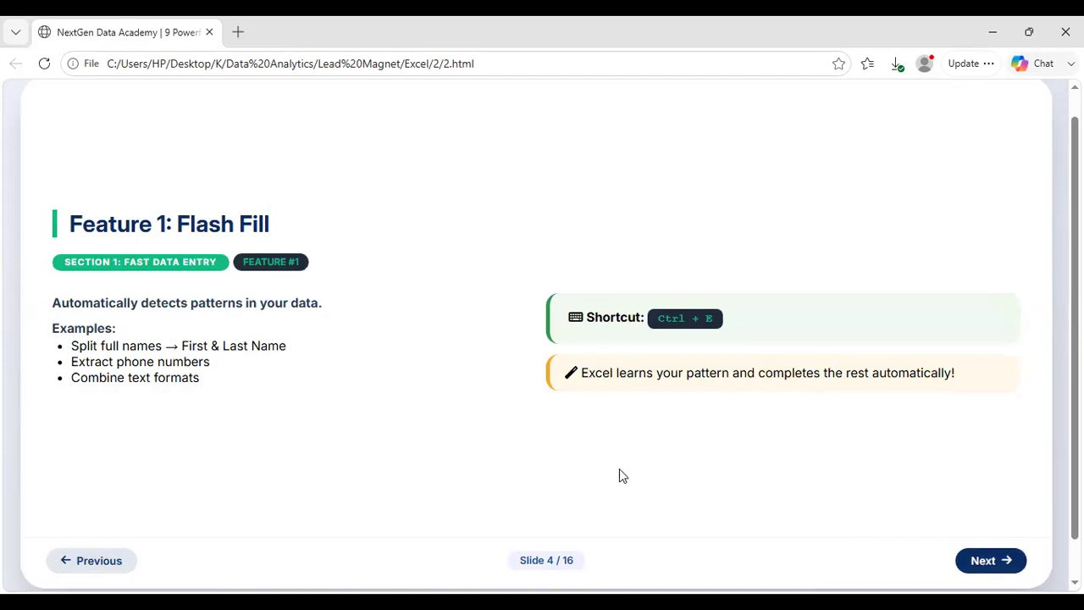
pyautogui.hotkey('alt', 'Tab')
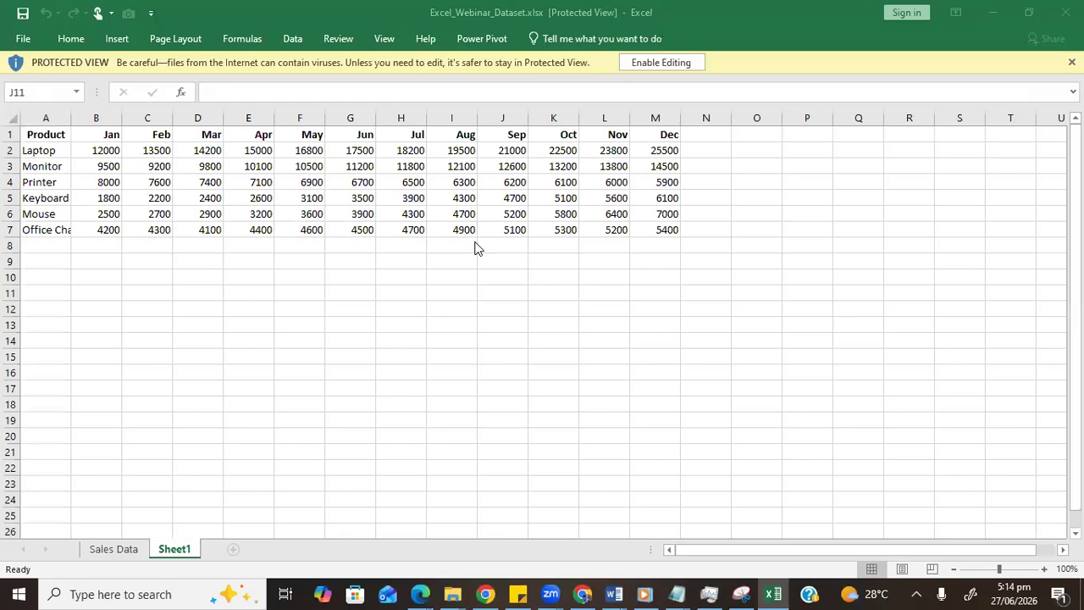
# Step: Restore the workbook window to half-screen size and align it with the upper screen edge, leaving room beside it
pyautogui.click(1030, 14)
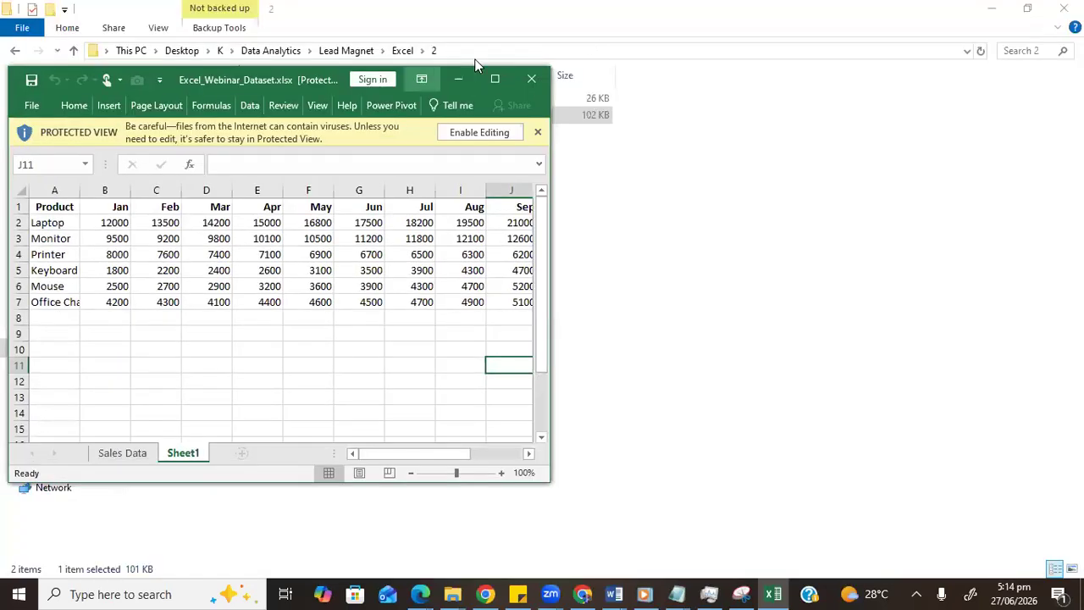
pyautogui.moveTo(403, 61); pyautogui.dragTo(472, 5)
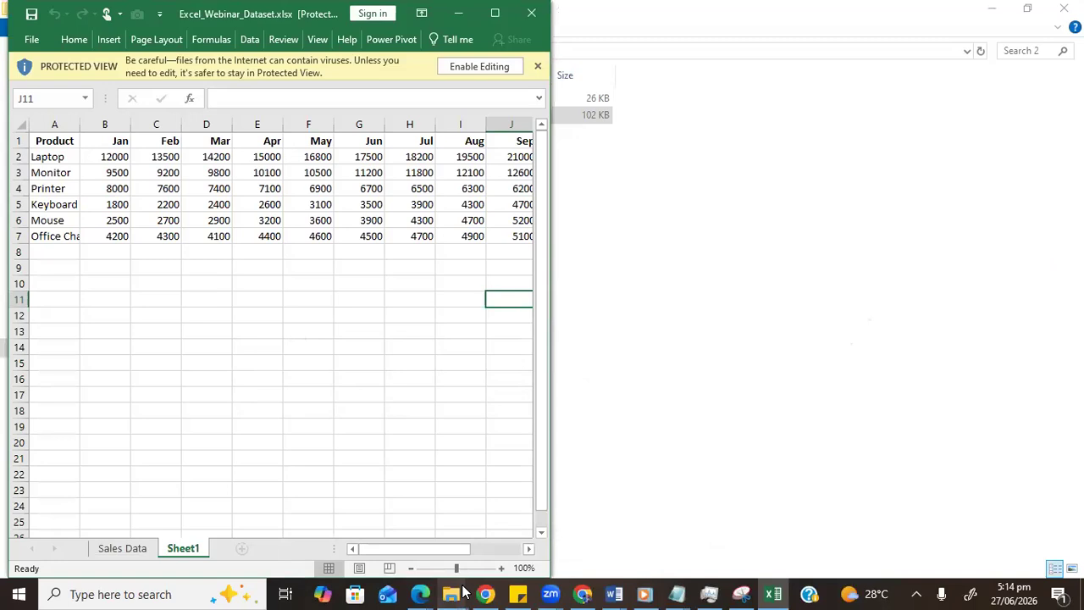
pyautogui.moveTo(464, 593)
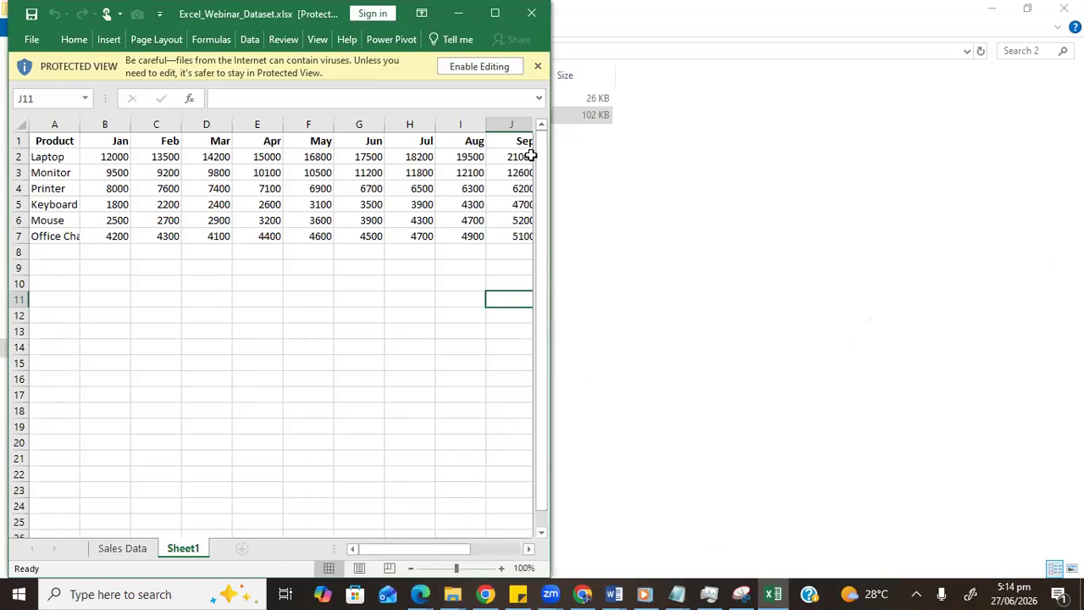
pyautogui.click(52, 331)
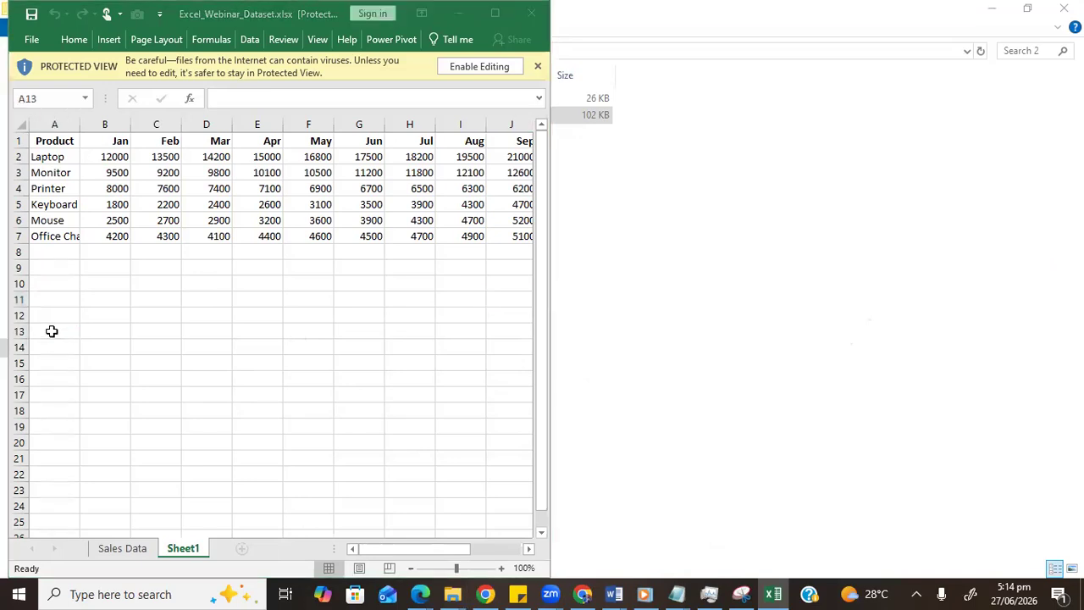
pyautogui.click(511, 12)
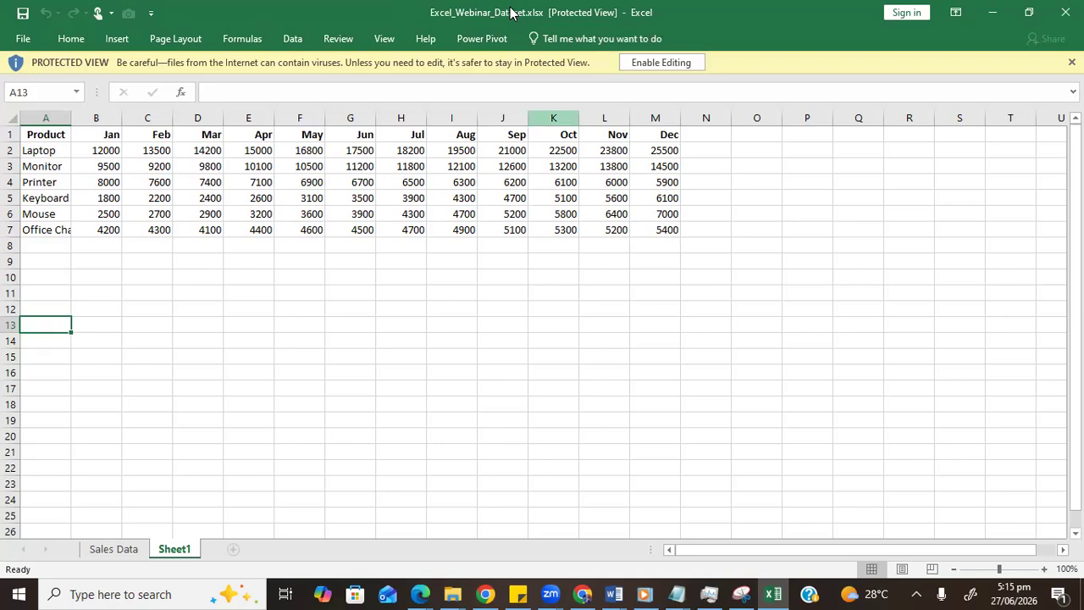
pyautogui.click(188, 161)
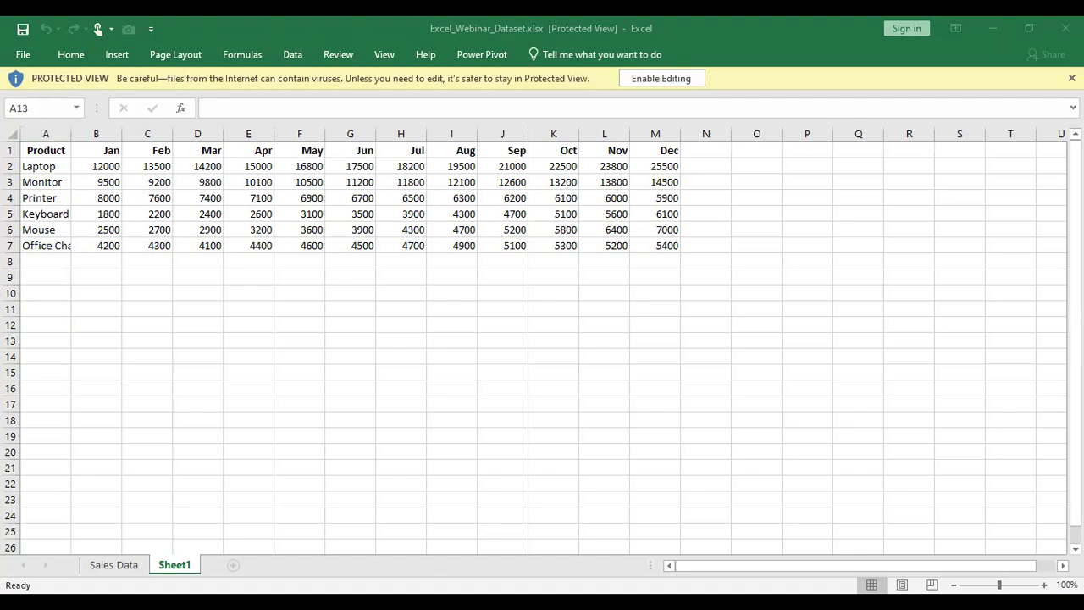
pyautogui.click(481, 230)
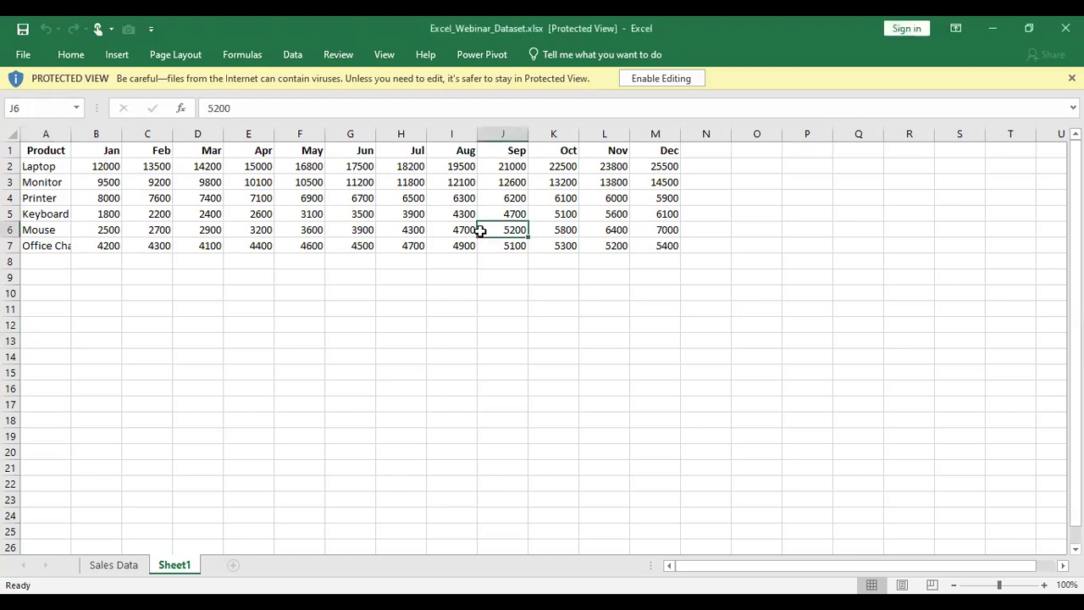
pyautogui.click(30, 252)
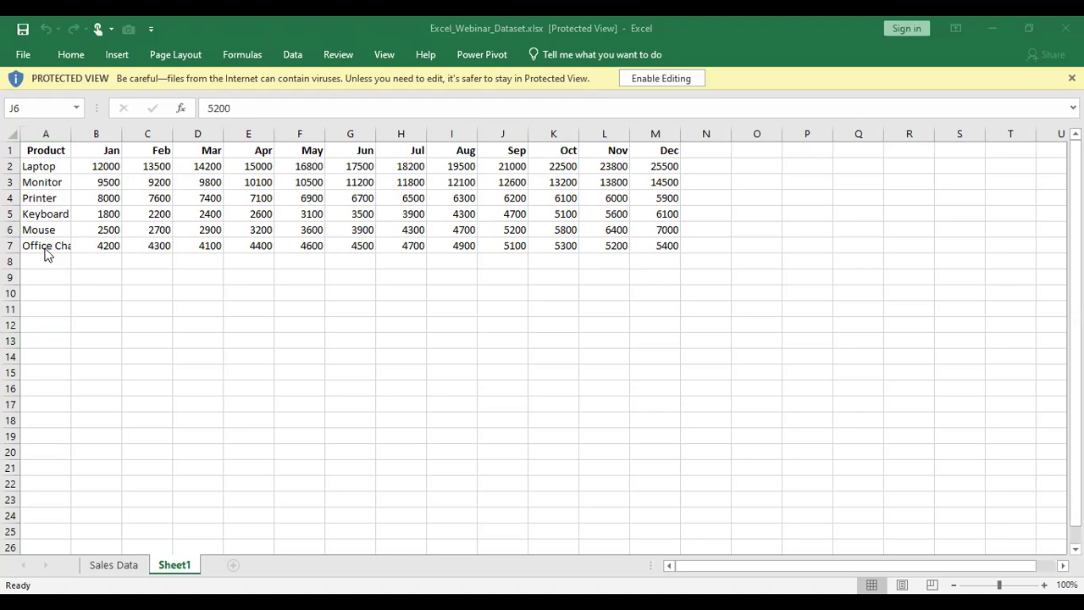
pyautogui.click(1027, 27)
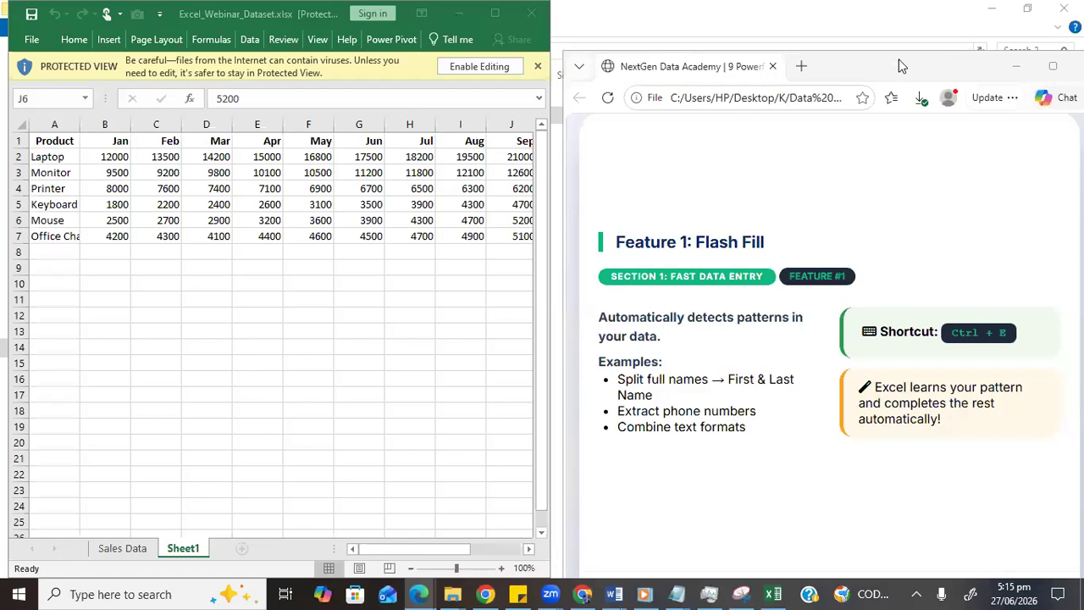
# Step: Align the browser window with the slides beside the workbook and open the workbook's Sales Data sheet
pyautogui.moveTo(899, 59); pyautogui.dragTo(888, 2)
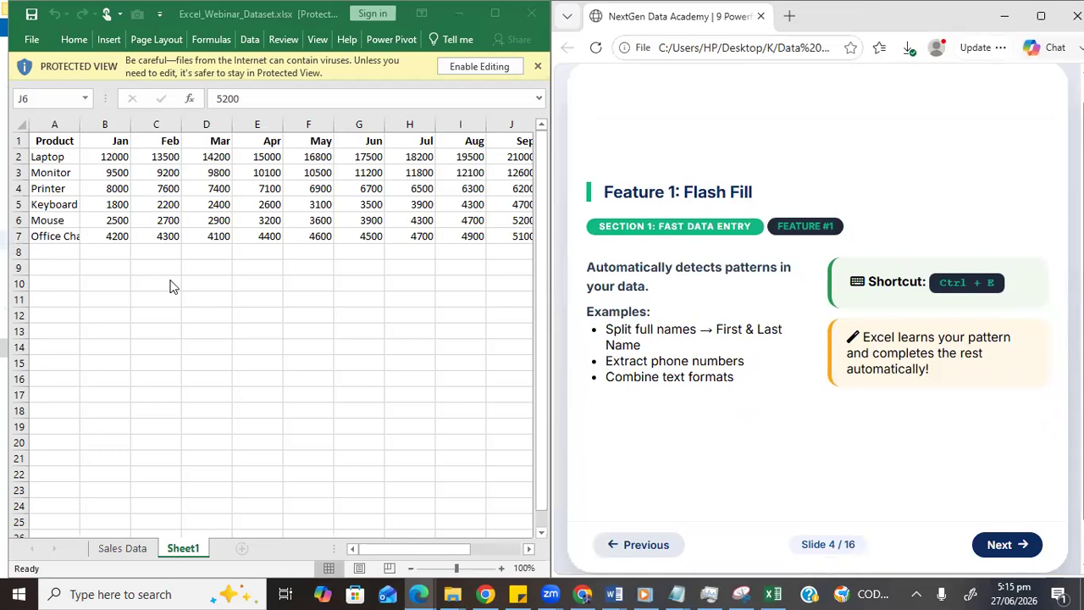
pyautogui.click(237, 289)
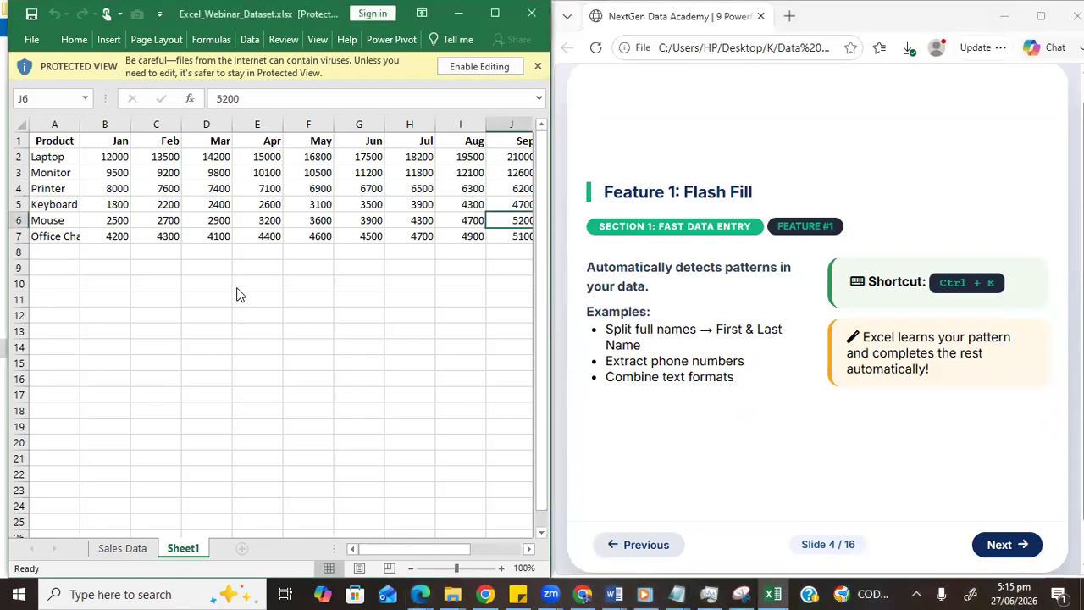
pyautogui.click(262, 235)
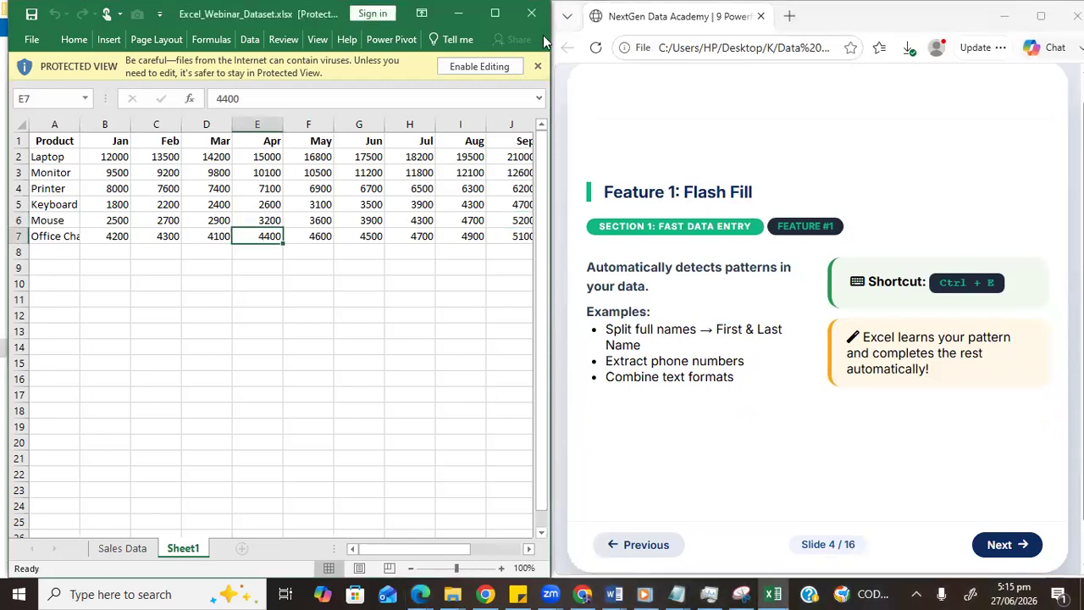
pyautogui.click(500, 194)
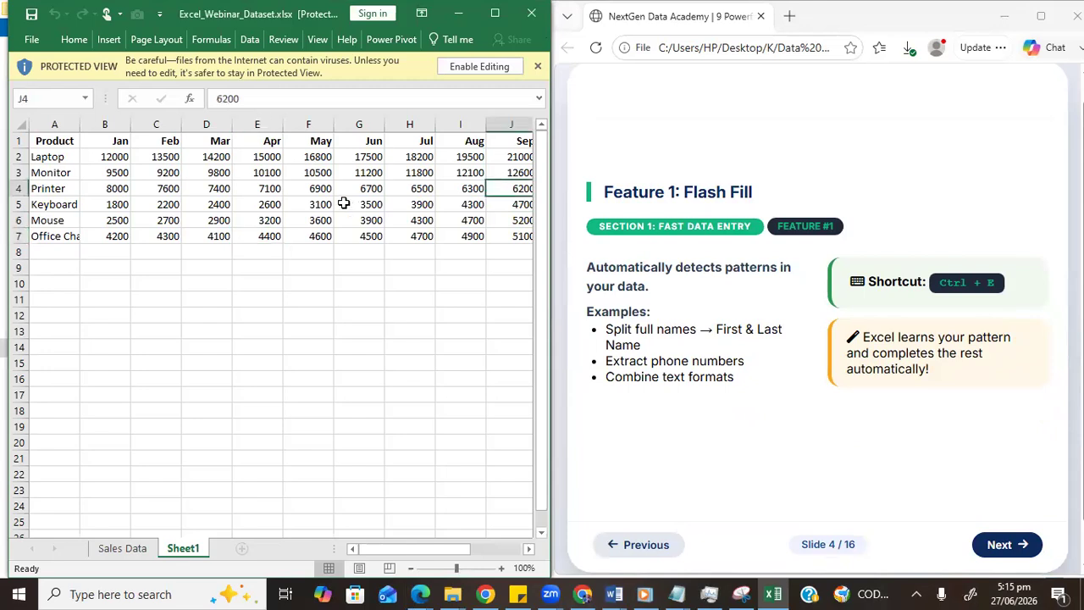
pyautogui.click(130, 549)
pyautogui.click(273, 313)
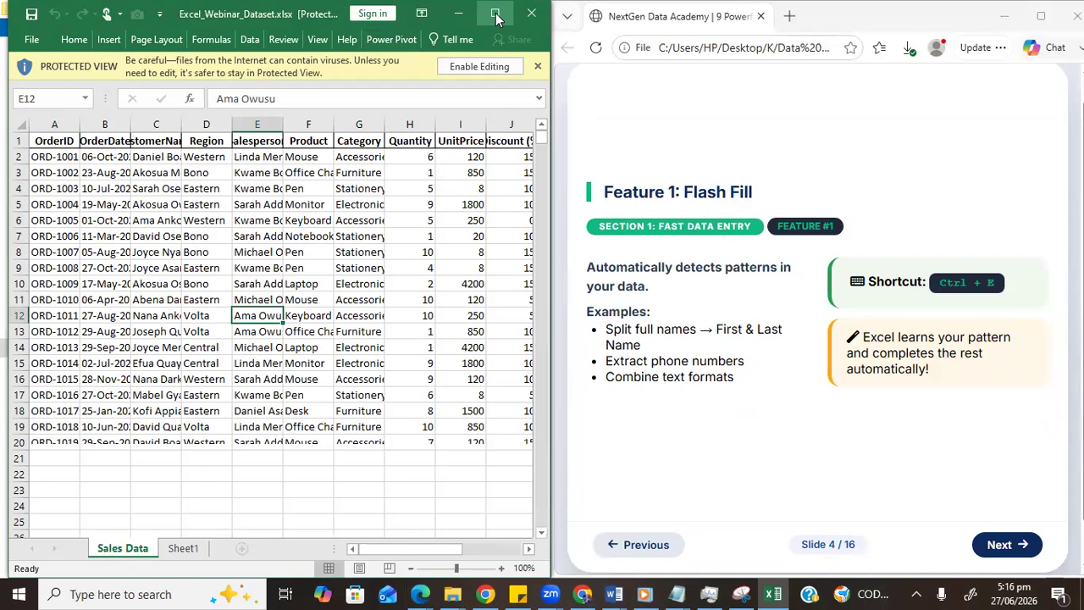
pyautogui.click(1011, 553)
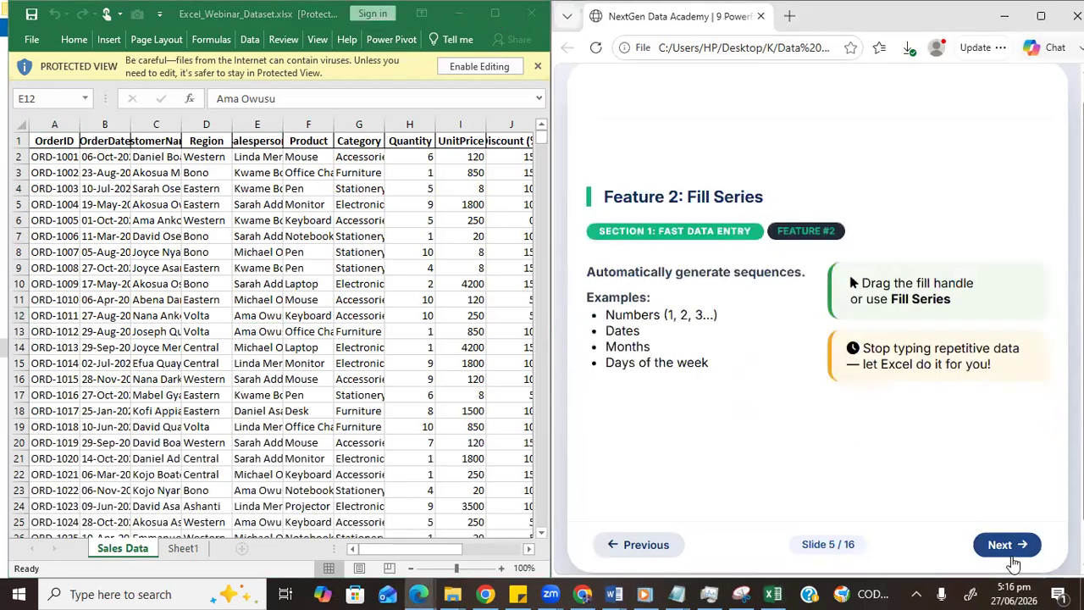
pyautogui.click(382, 294)
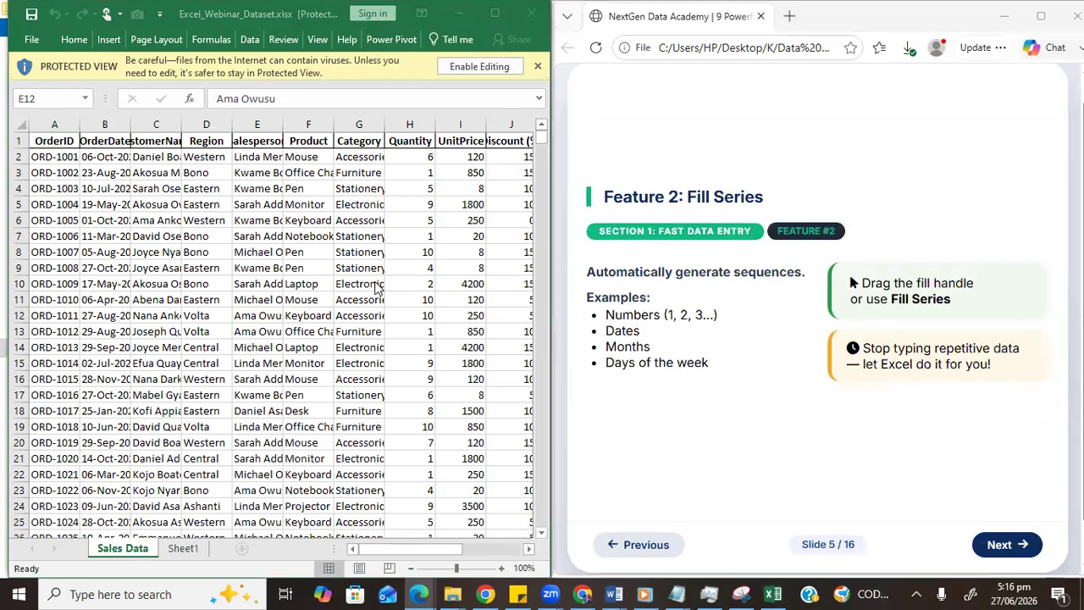
pyautogui.click(643, 548)
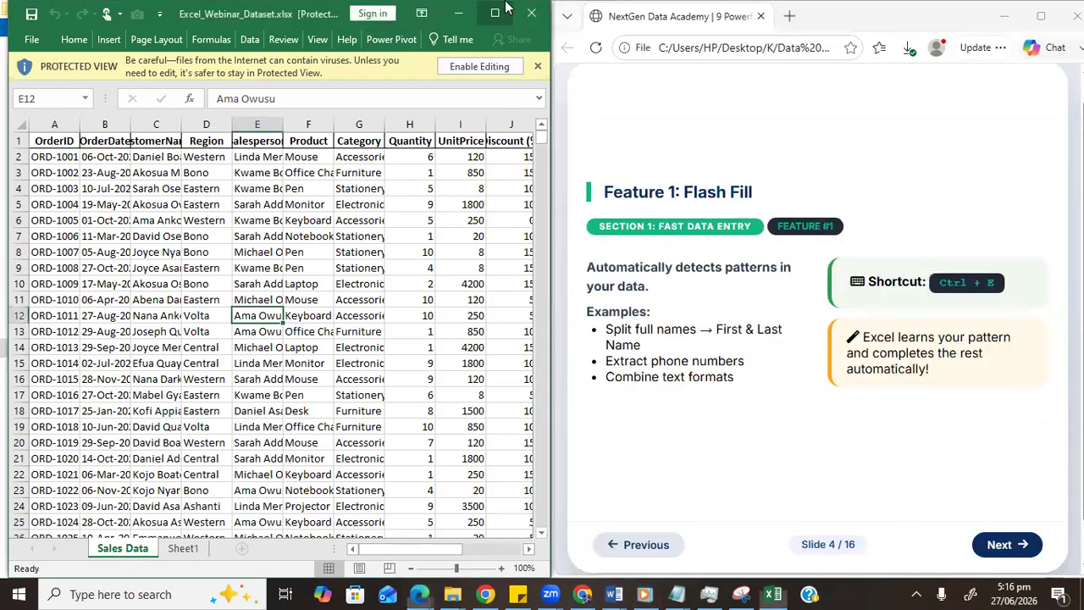
# Step: Maximize the workbook window and enable editing to take the file out of Protected View
pyautogui.click(494, 13)
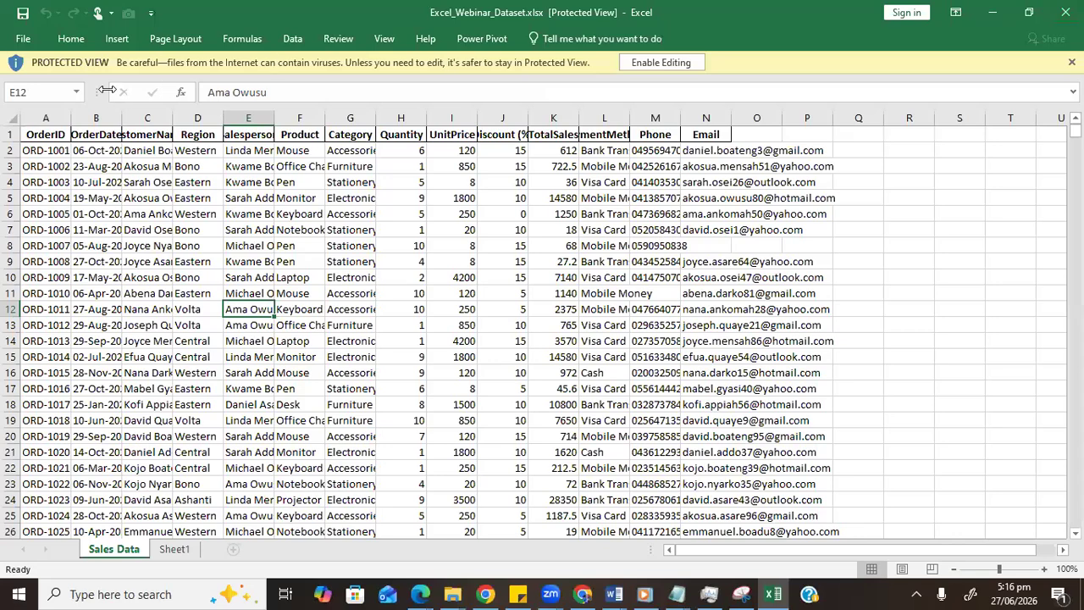
pyautogui.click(14, 115)
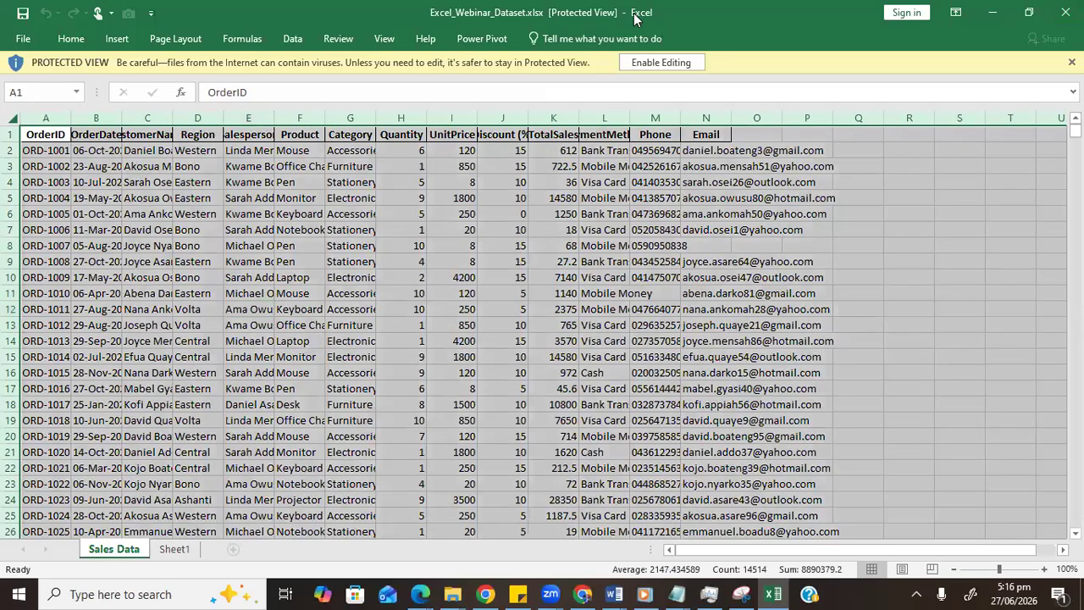
pyautogui.click(669, 62)
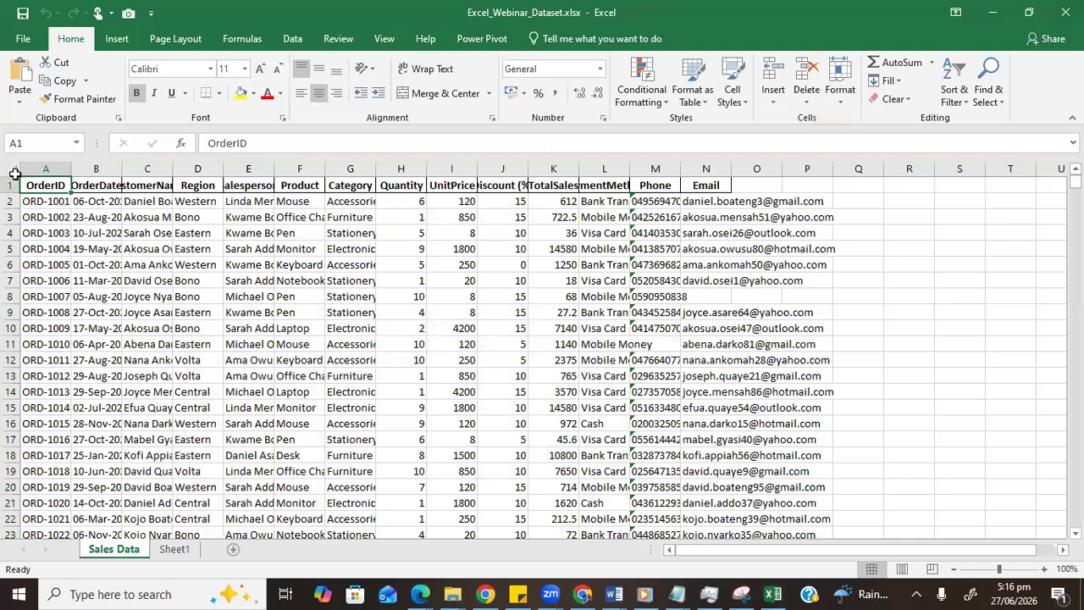
# Step: AutoFit the width of all columns on the Sales Data sheet
pyautogui.click(14, 170)
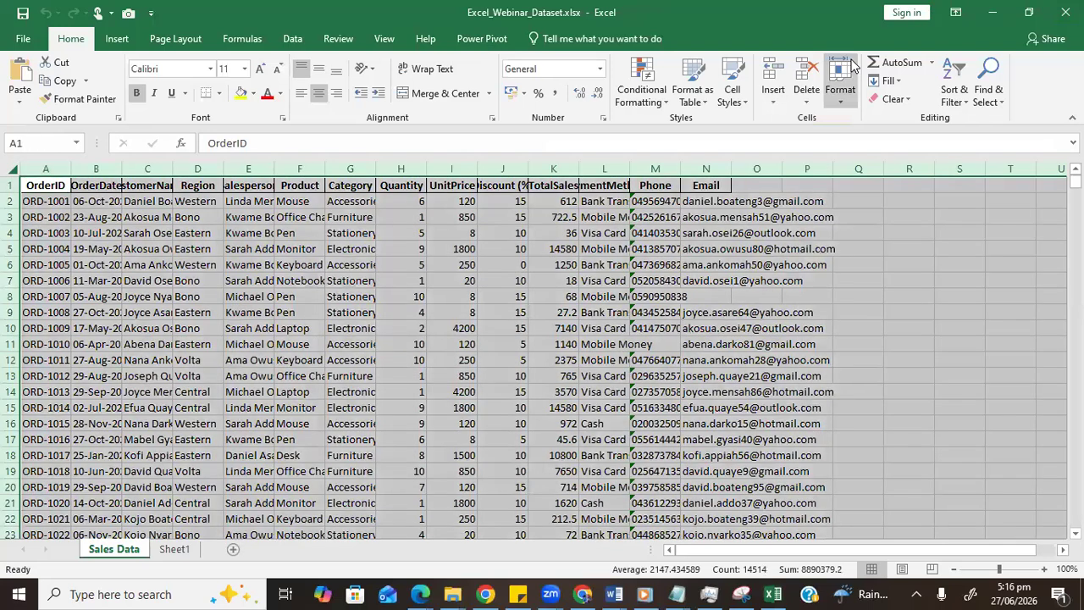
pyautogui.click(841, 89)
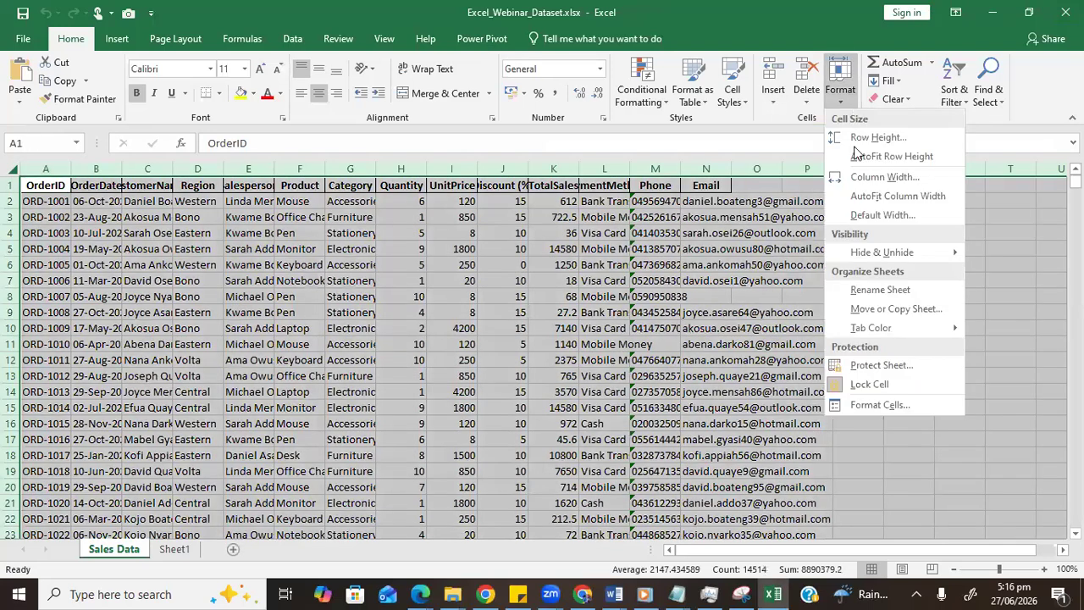
pyautogui.click(864, 202)
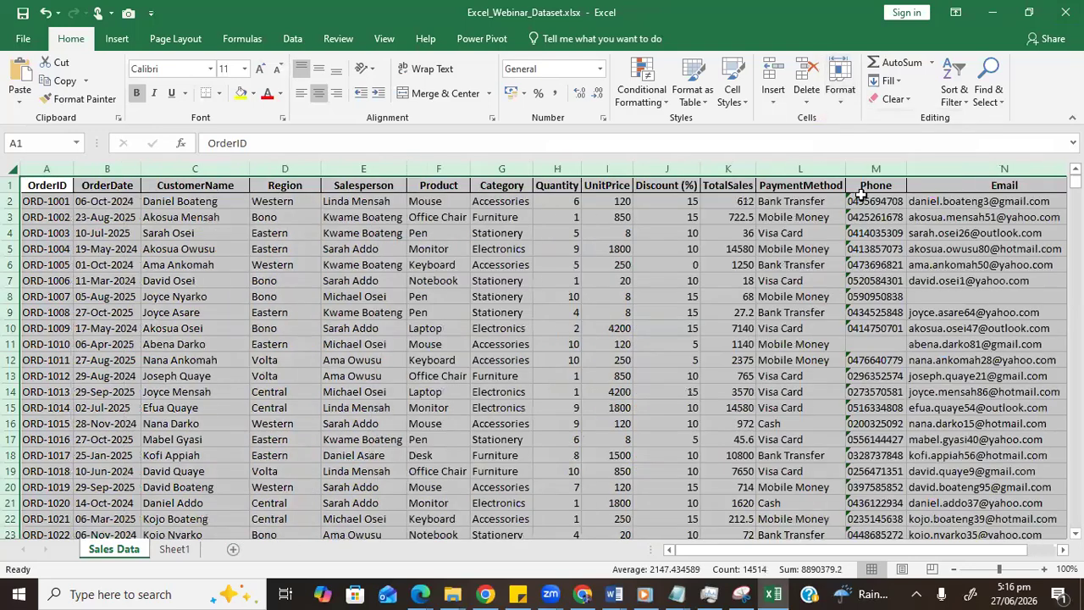
pyautogui.click(730, 278)
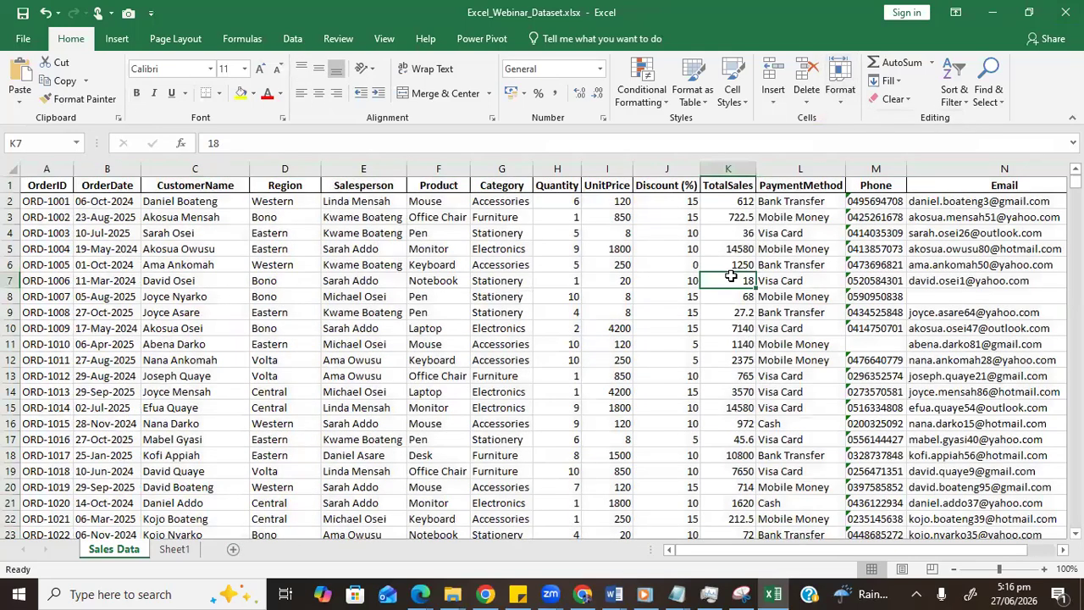
# Step: Restore the workbook window to half-screen size and place it beside the slides again
pyautogui.hscroll(2, 731, 278)
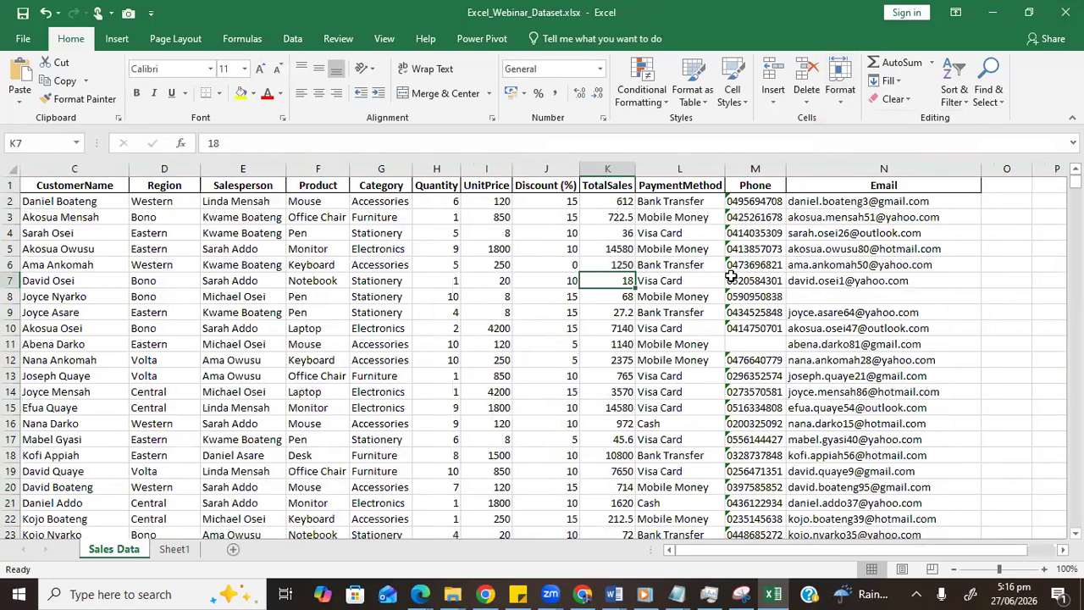
pyautogui.click(1029, 12)
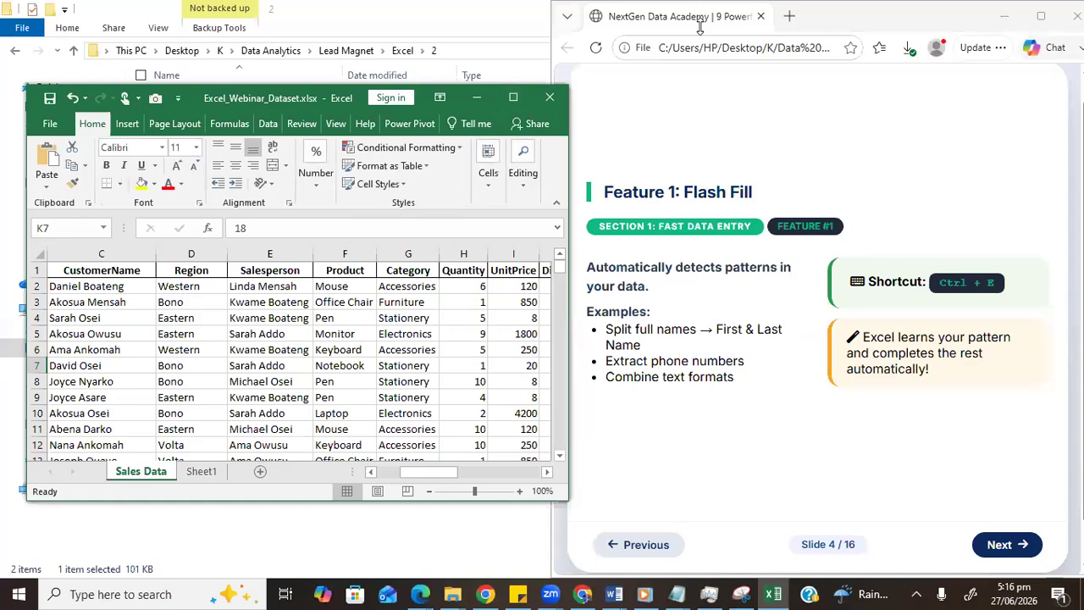
pyautogui.moveTo(701, 27); pyautogui.dragTo(705, 2)
pyautogui.click(745, 387)
pyautogui.click(663, 550)
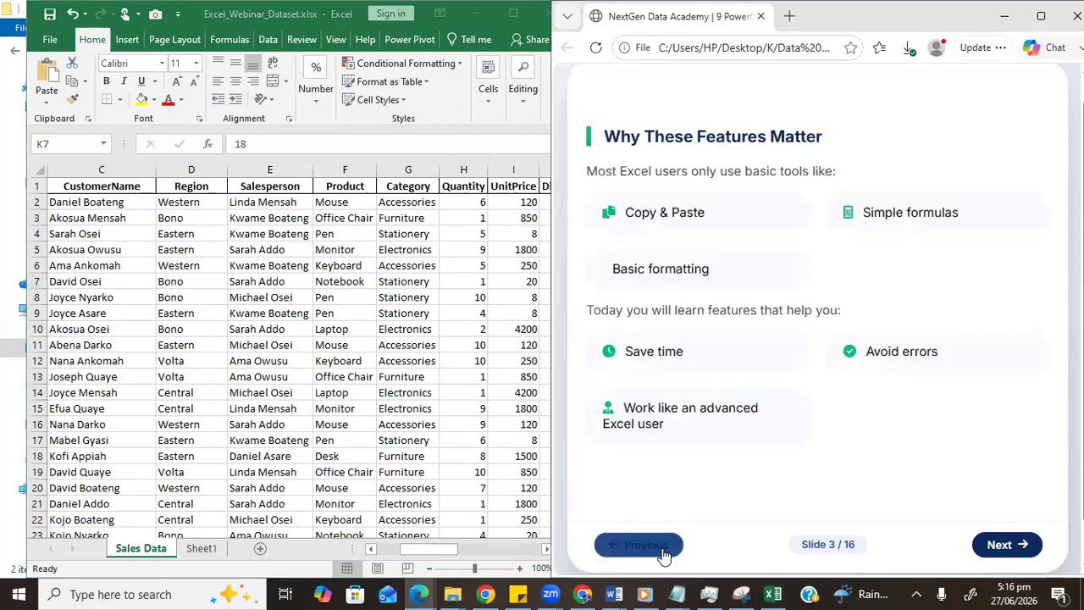
pyautogui.click(1017, 545)
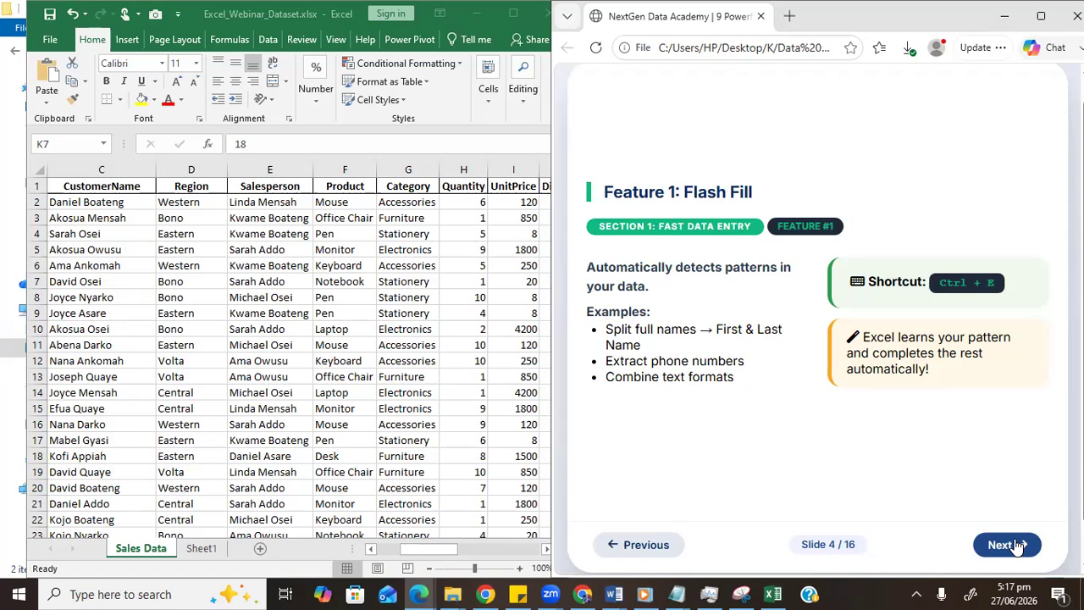
# Step: Insert a blank column between the Salesperson and Product columns on the Sales Data sheet
pyautogui.click(464, 296)
pyautogui.click(344, 217)
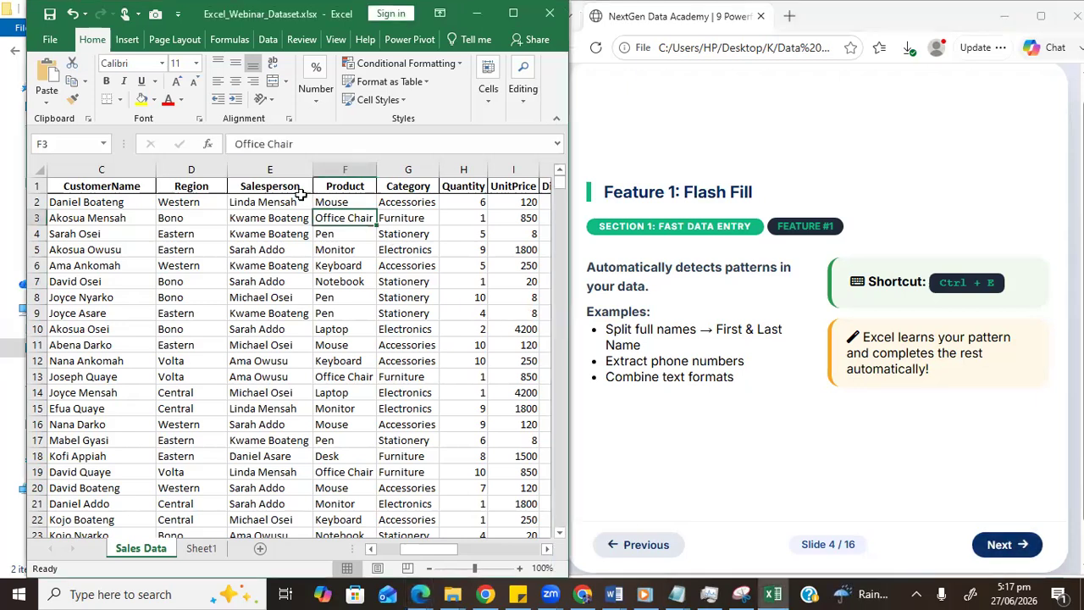
pyautogui.click(345, 161)
pyautogui.rightClick(344, 163)
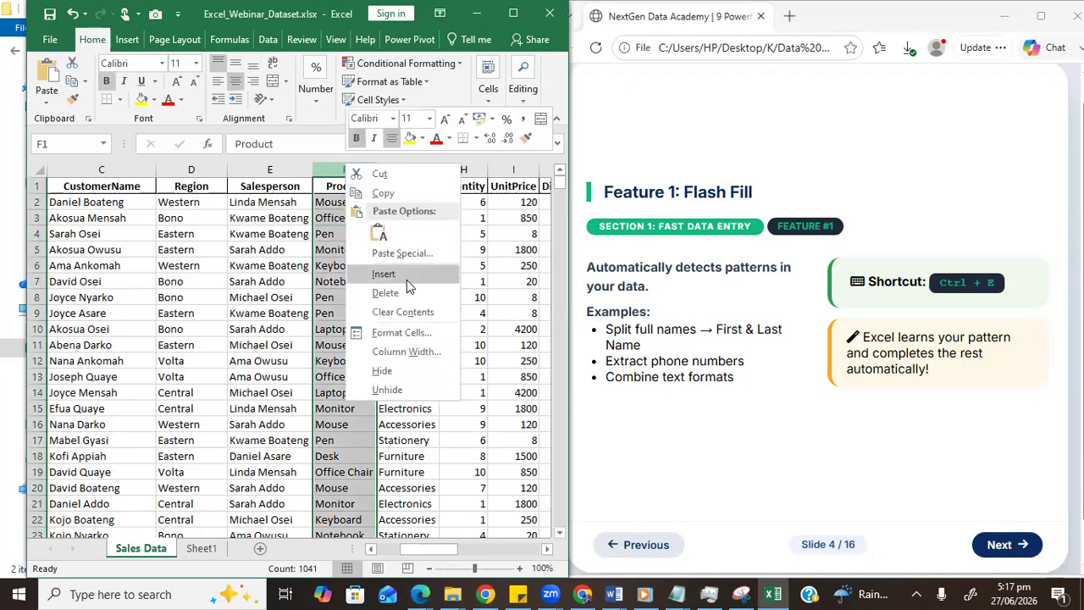
pyautogui.click(406, 280)
pyautogui.click(339, 211)
pyautogui.click(333, 203)
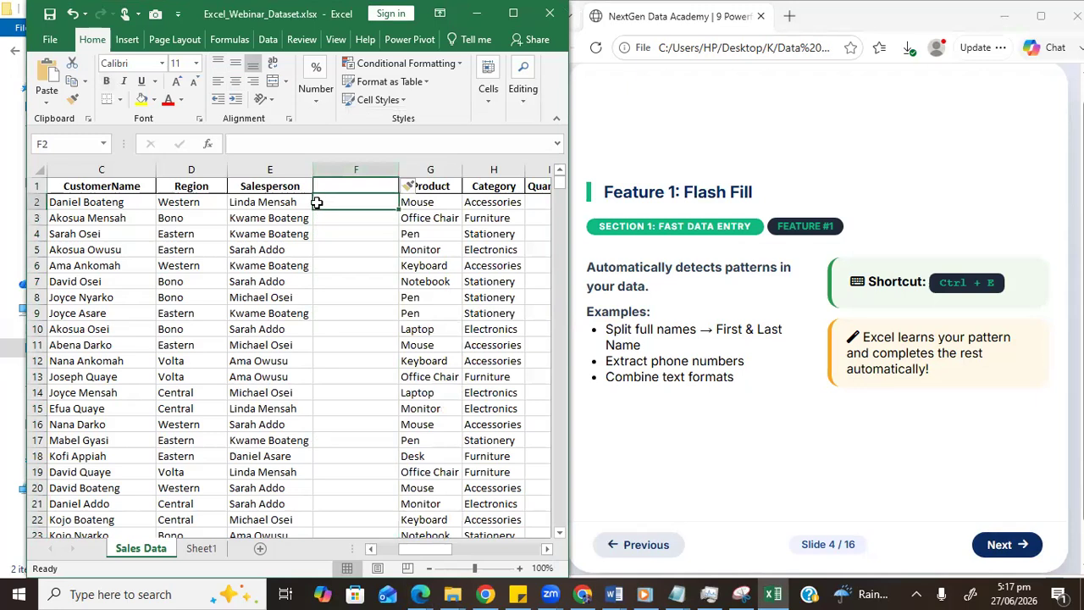
# Step: Enter the first names of the first three salespeople in cells F2 to F4 beside the Salesperson column
pyautogui.click(263, 162)
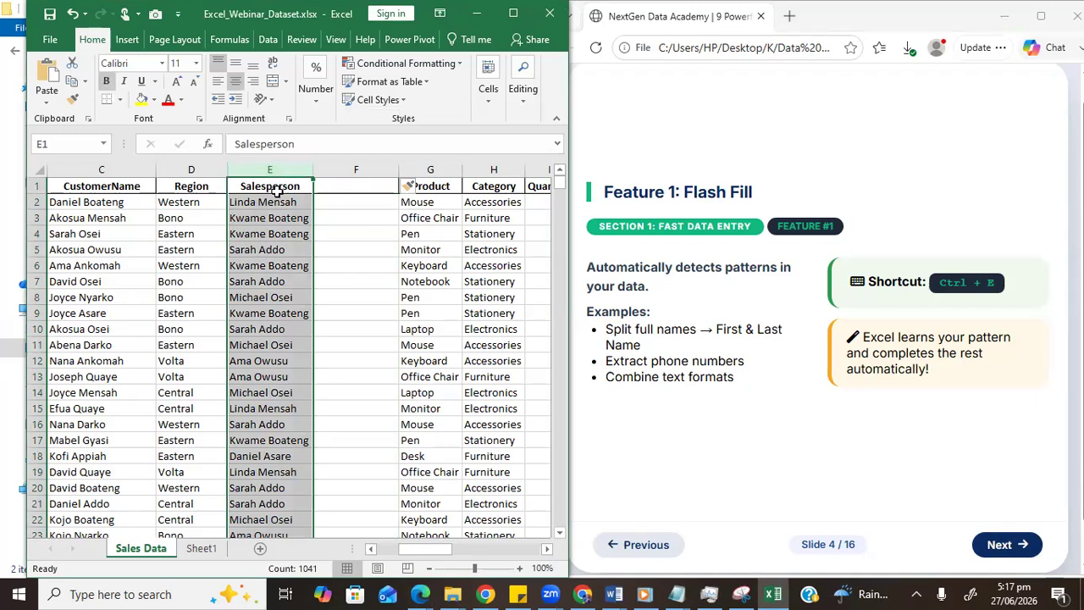
pyautogui.click(333, 196)
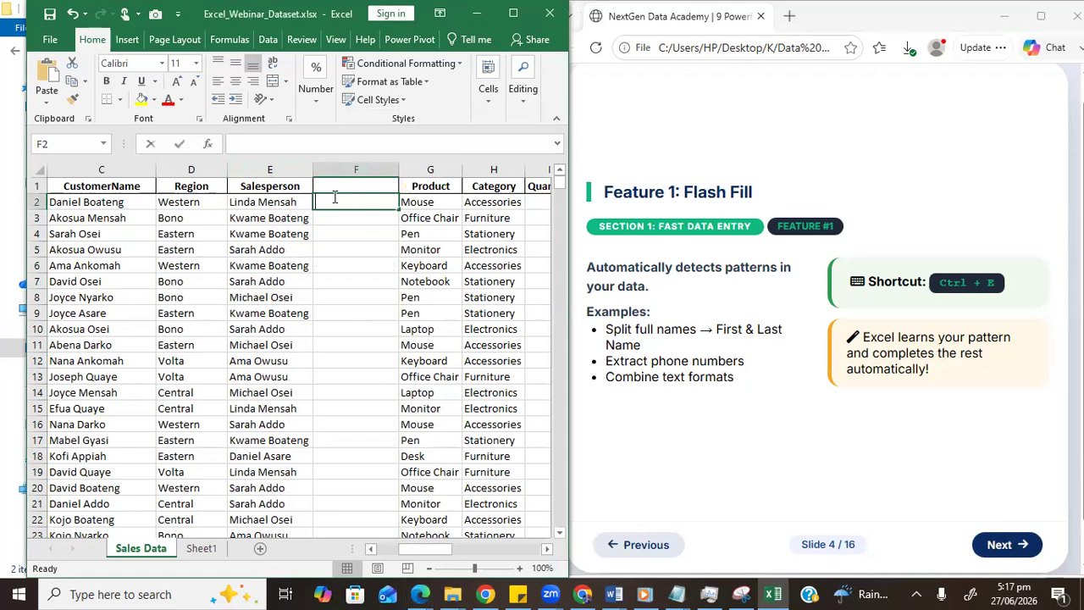
pyautogui.write('Linda')
pyautogui.press('Return')
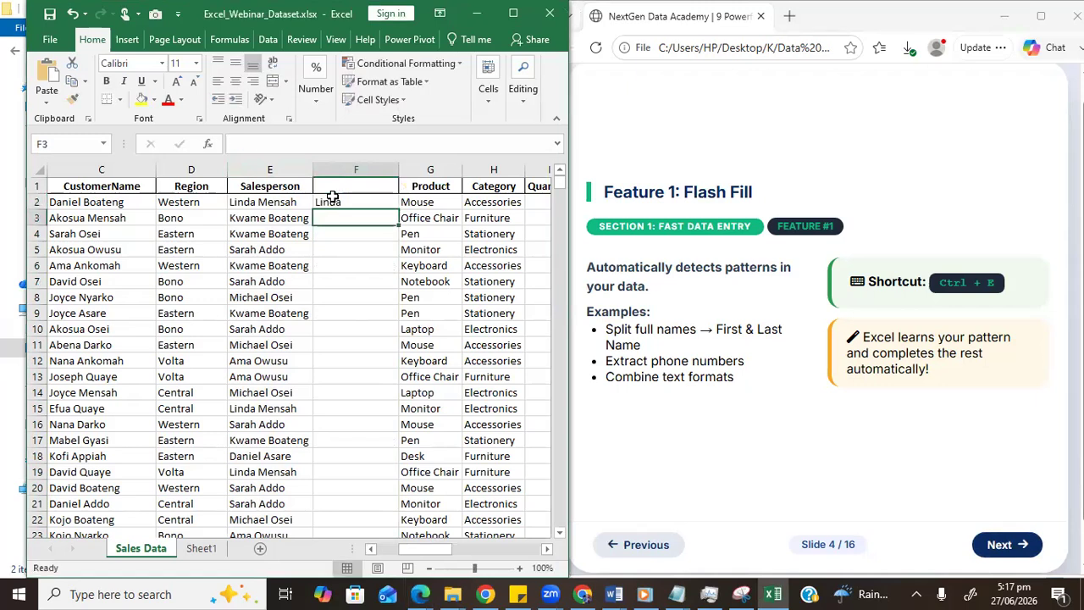
pyautogui.write('Ka')
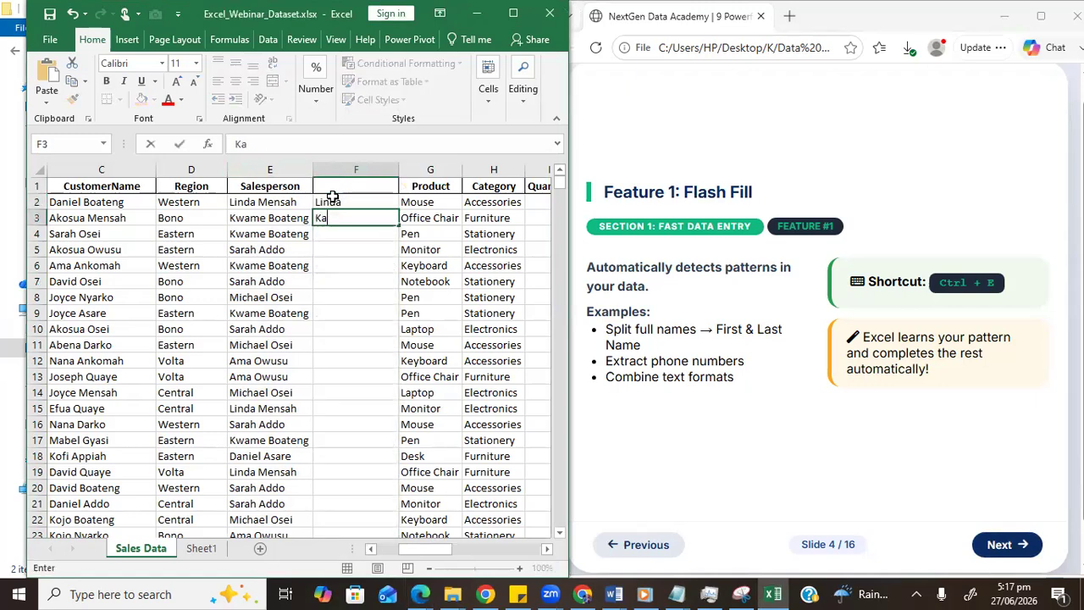
pyautogui.press('BackSpace')
pyautogui.write('wame')
pyautogui.press('Return')
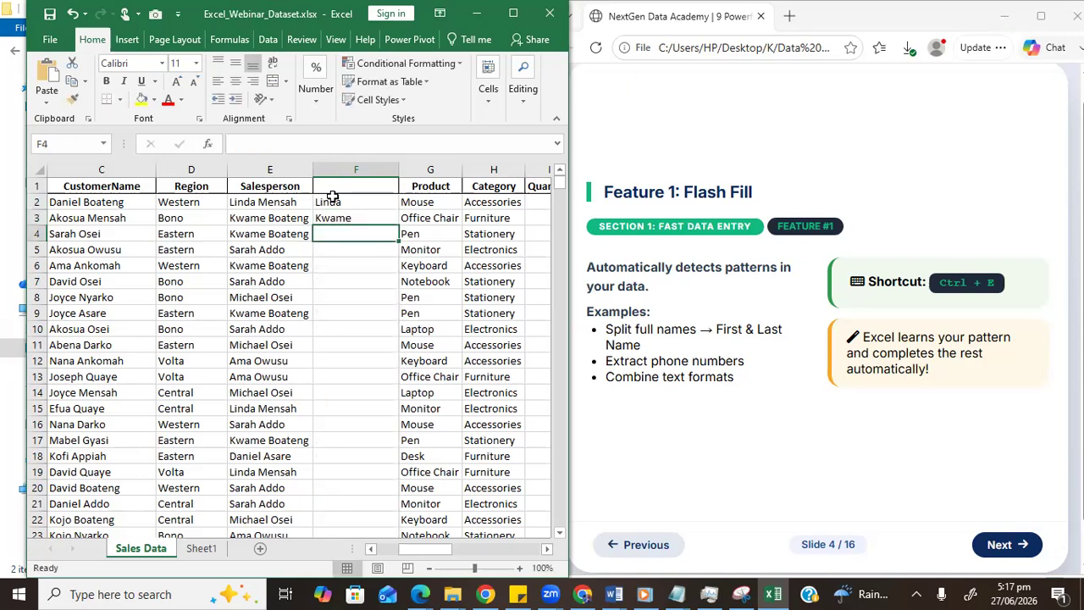
pyautogui.write('Kwame')
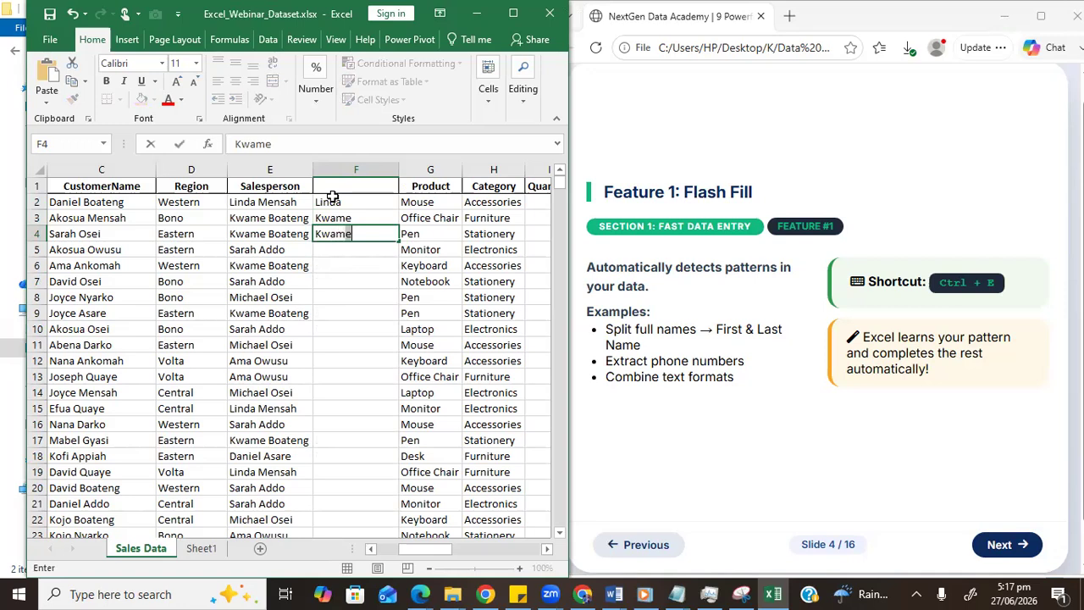
pyautogui.press('Return')
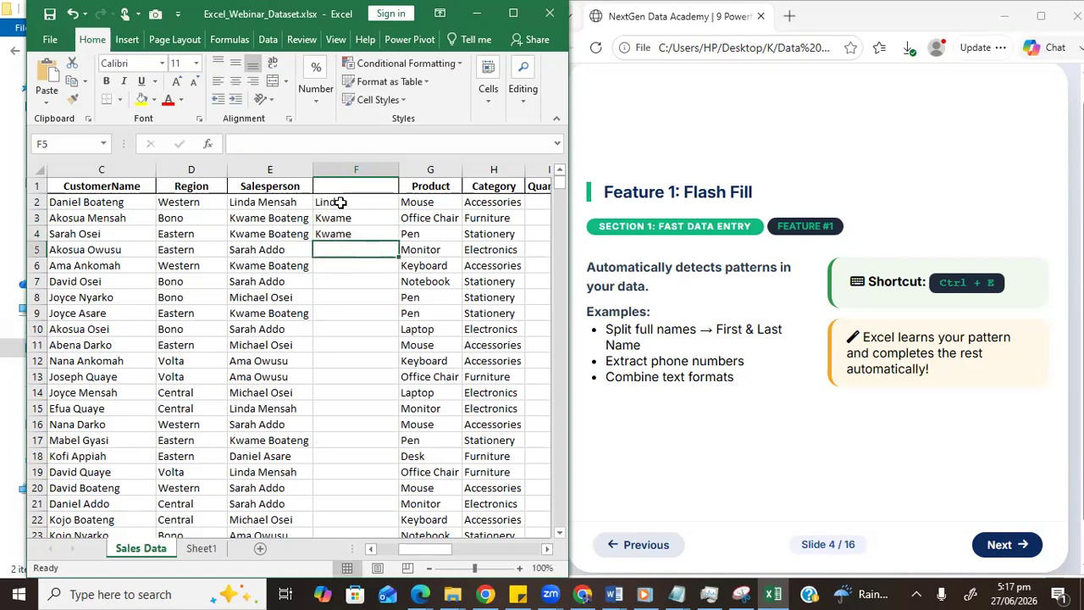
# Step: Try Flash Fill on column F from cell F4, highlight the shortcut on the Flash Fill slide, and undo the fill
pyautogui.click(351, 231)
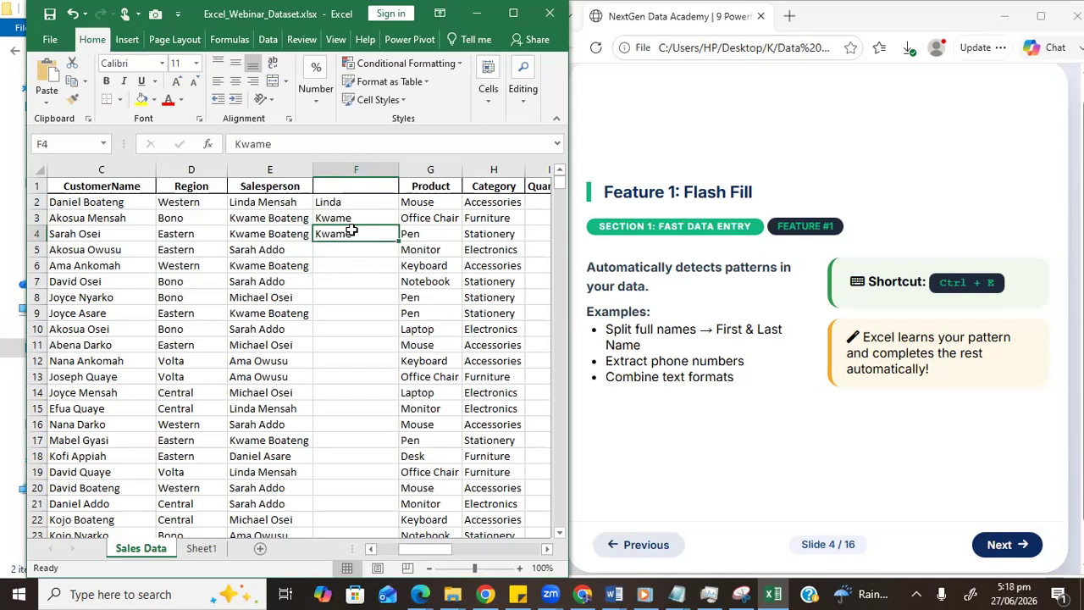
pyautogui.hotkey('ctrl', 'e')
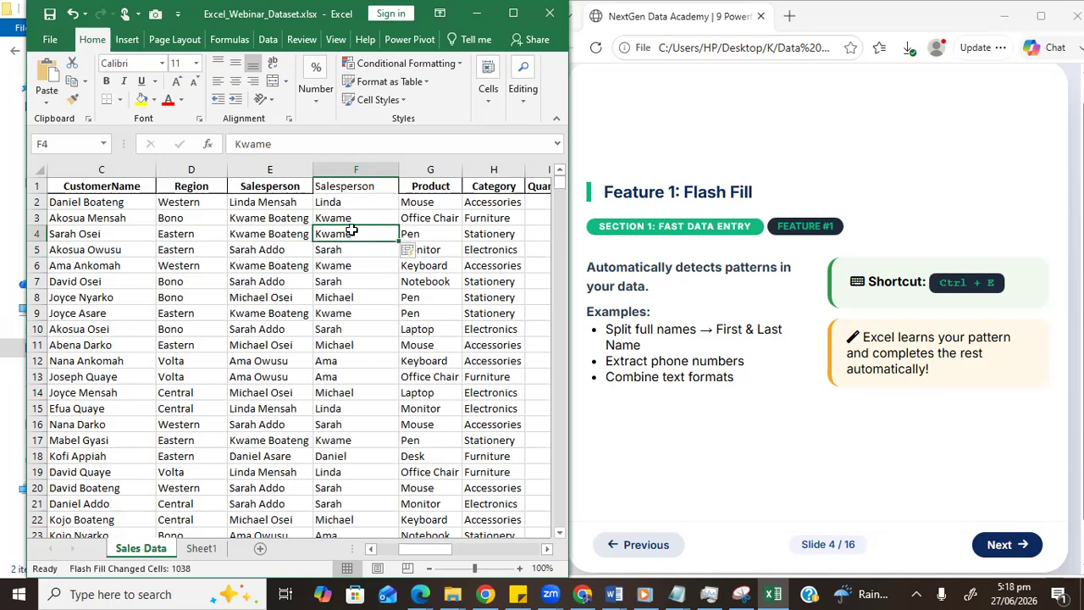
pyautogui.click(939, 282)
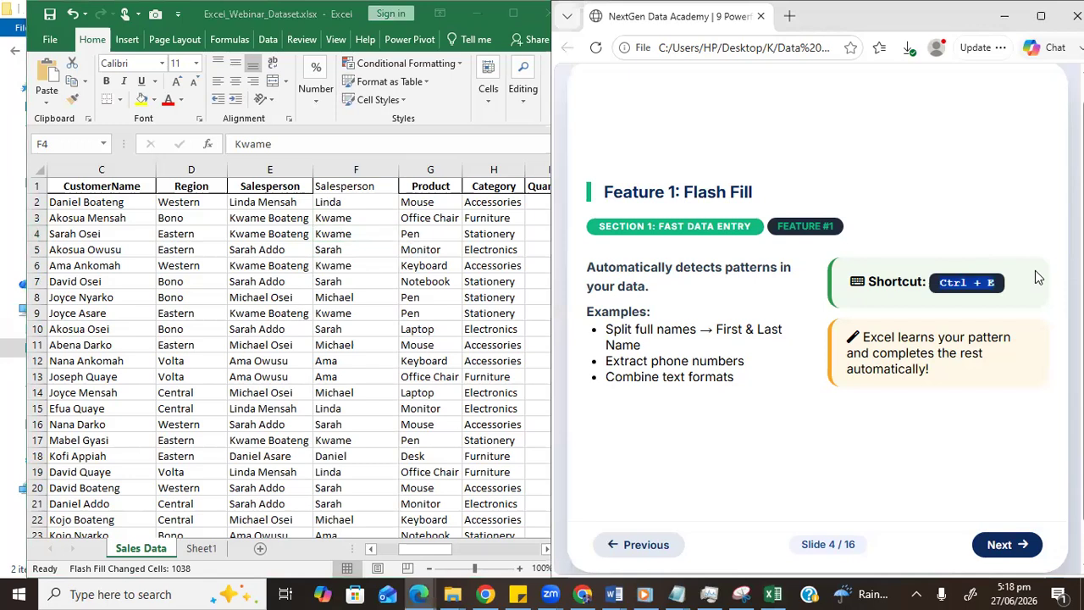
pyautogui.click(333, 236)
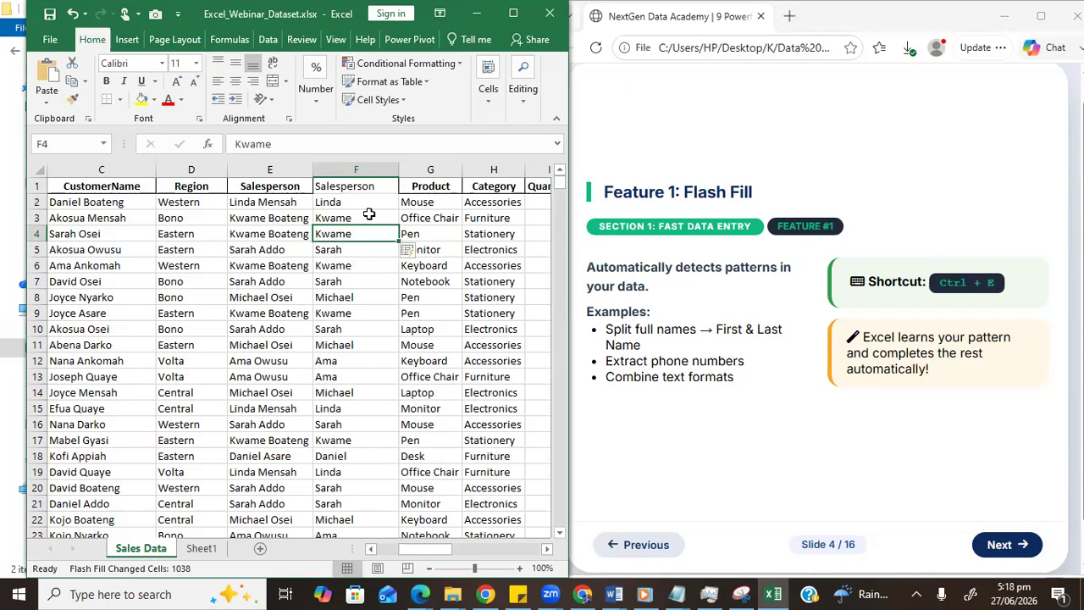
pyautogui.hotkey('ctrl', 'z')
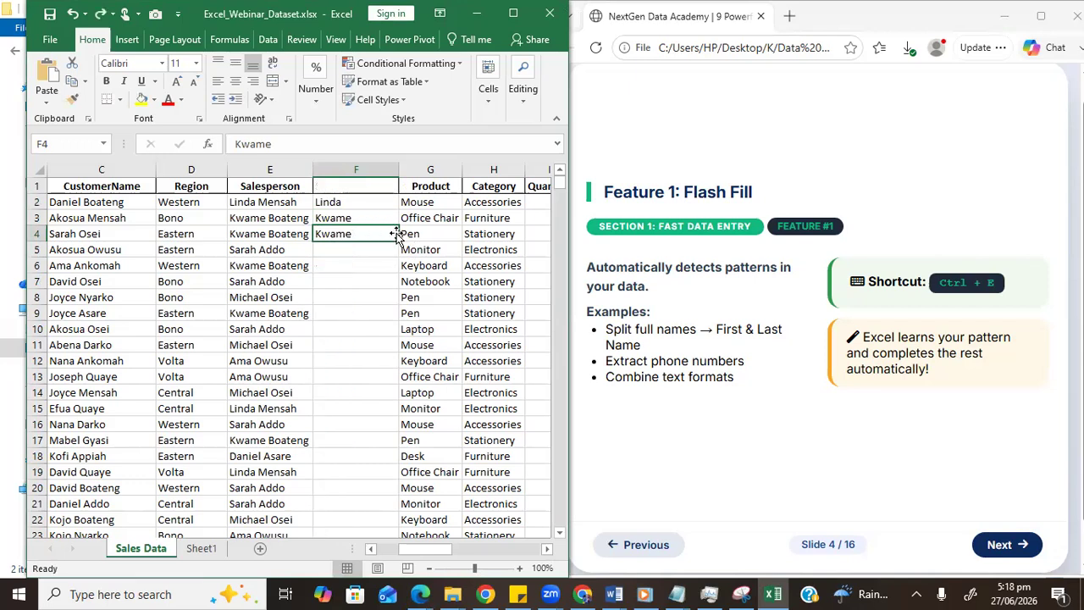
# Step: AutoFill F2:F4 down the whole column and change the fill option to Flash Fill to extract the salespeople's first names
pyautogui.moveTo(369, 203); pyautogui.dragTo(398, 240)
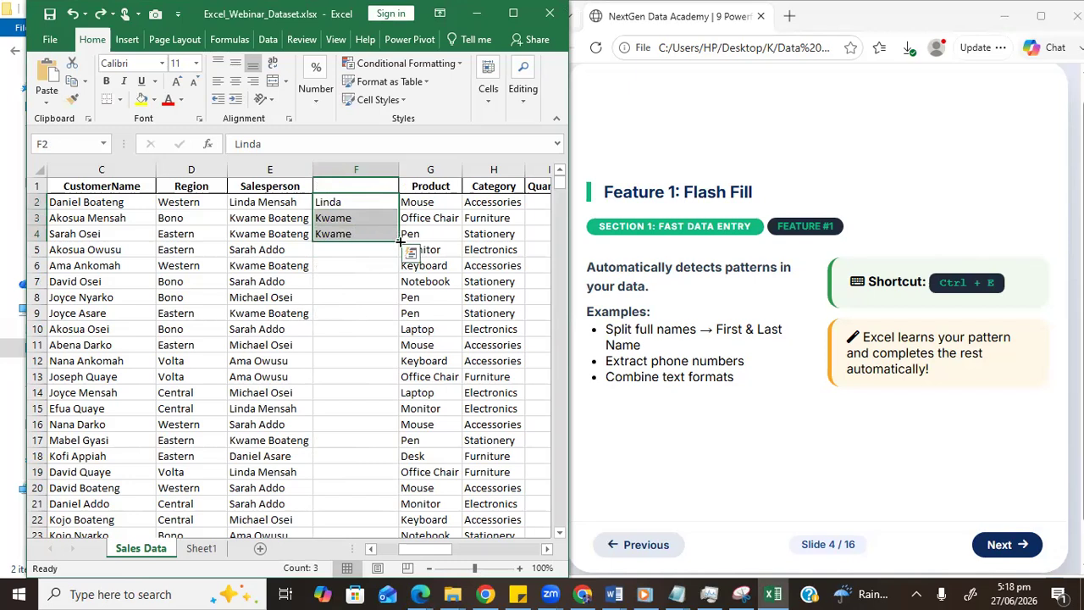
pyautogui.doubleClick(400, 242)
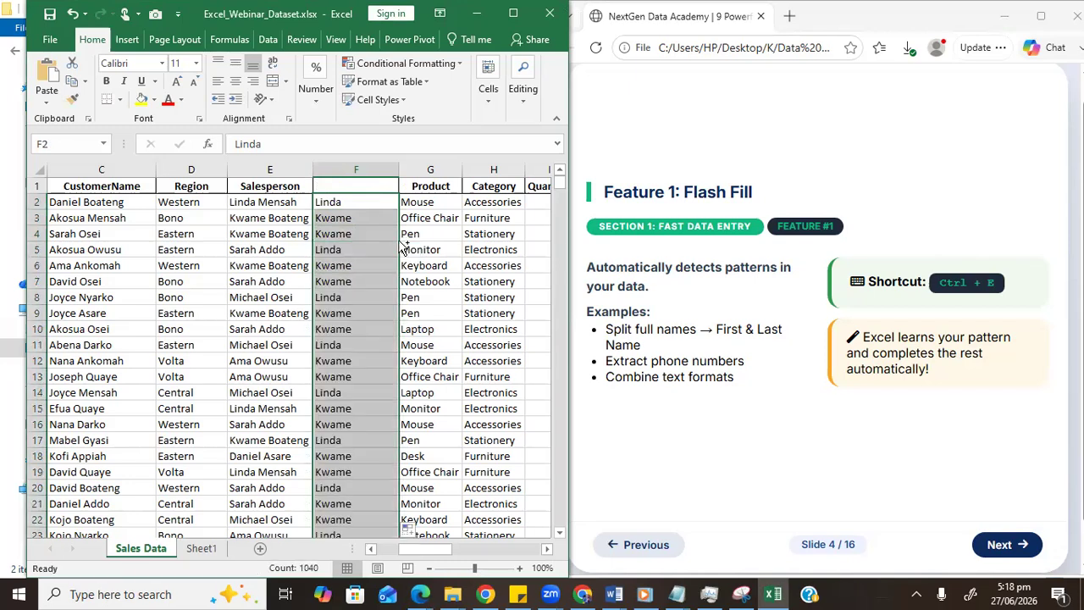
pyautogui.hotkey('ctrl', 'z')
pyautogui.doubleClick(400, 241)
pyautogui.click(408, 526)
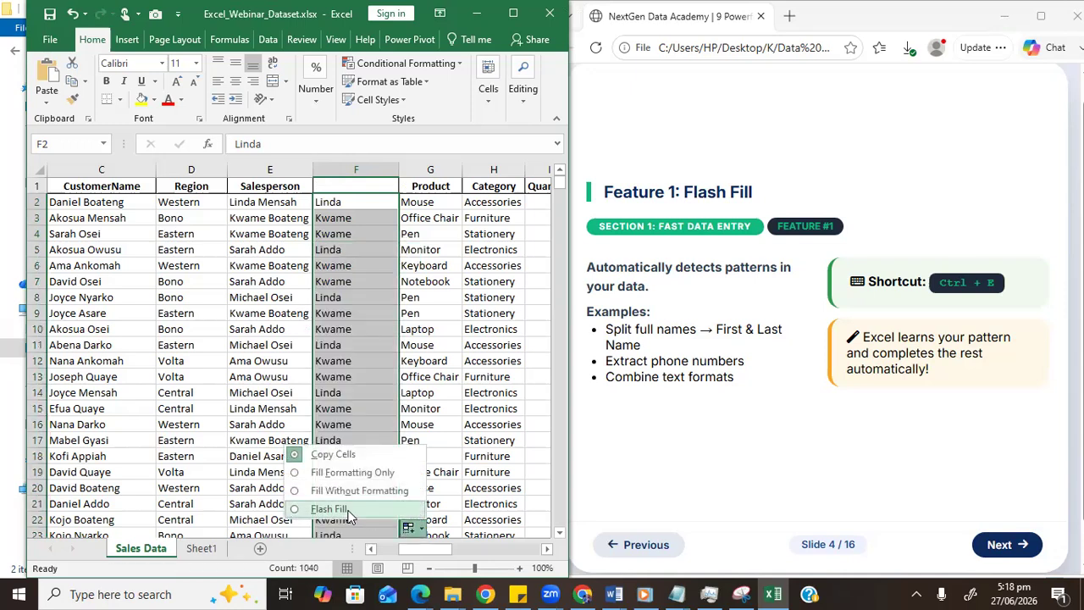
pyautogui.click(345, 509)
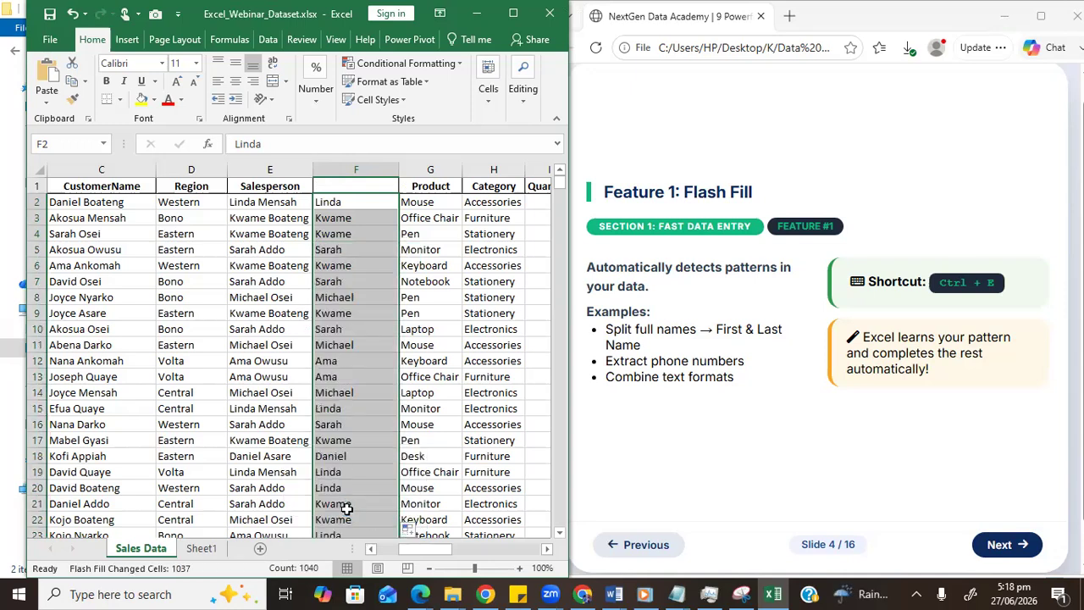
pyautogui.click(343, 252)
pyautogui.click(354, 219)
pyautogui.click(360, 203)
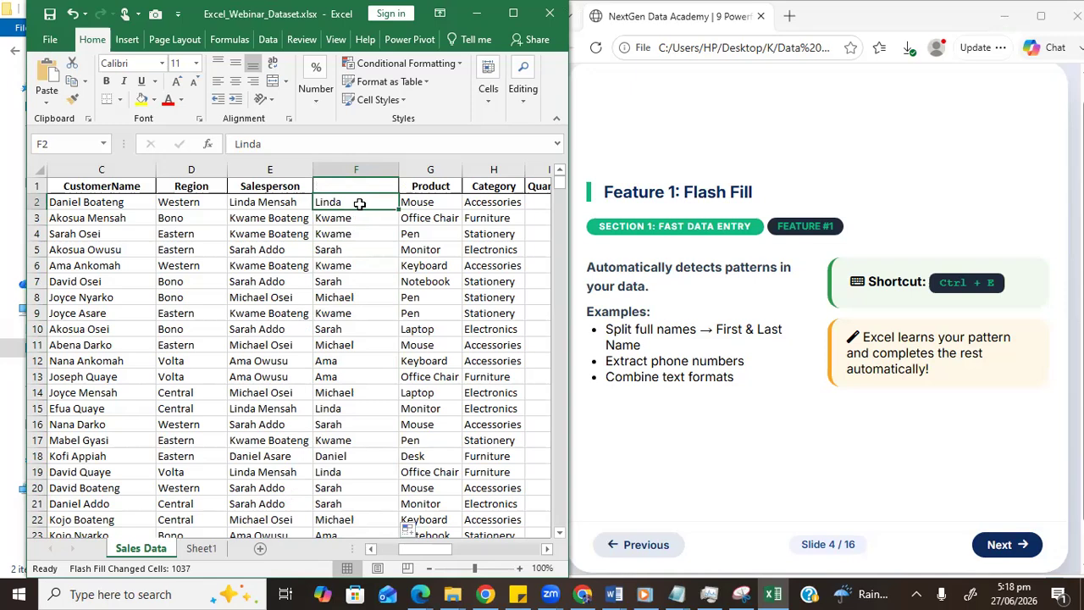
# Step: Enter the first names from the first two e-mail addresses in cells P2 and P3 beside the Email column
pyautogui.hscroll(6, 359, 204)
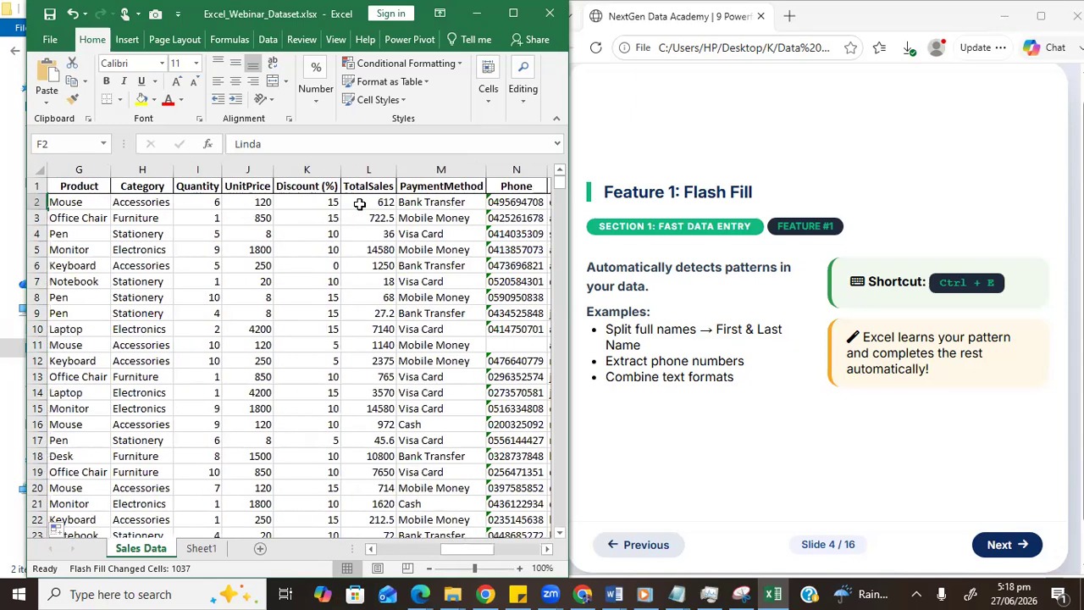
pyautogui.click(359, 204)
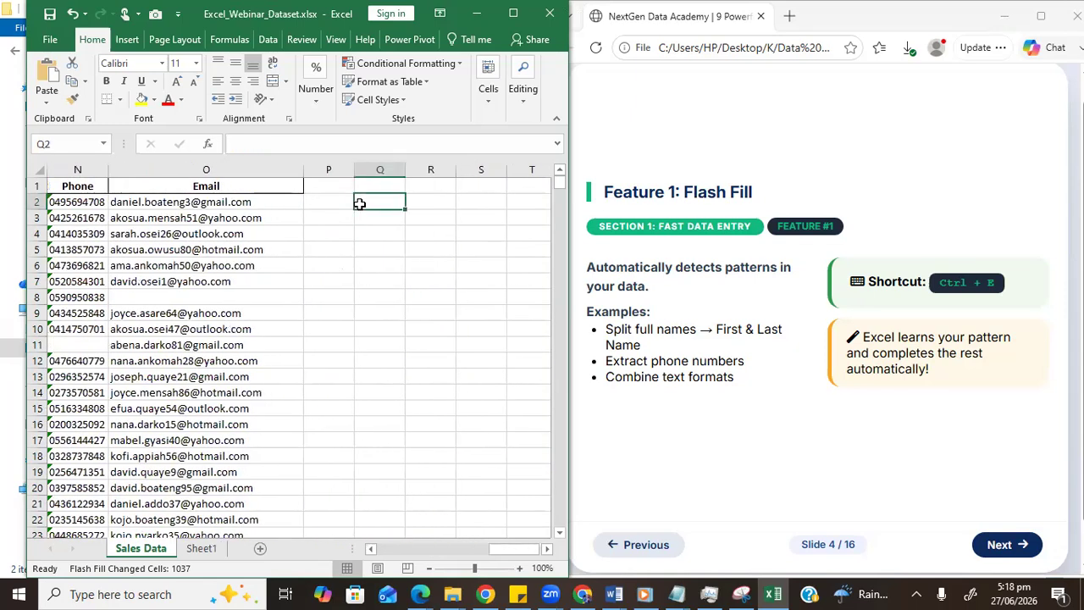
pyautogui.click(337, 204)
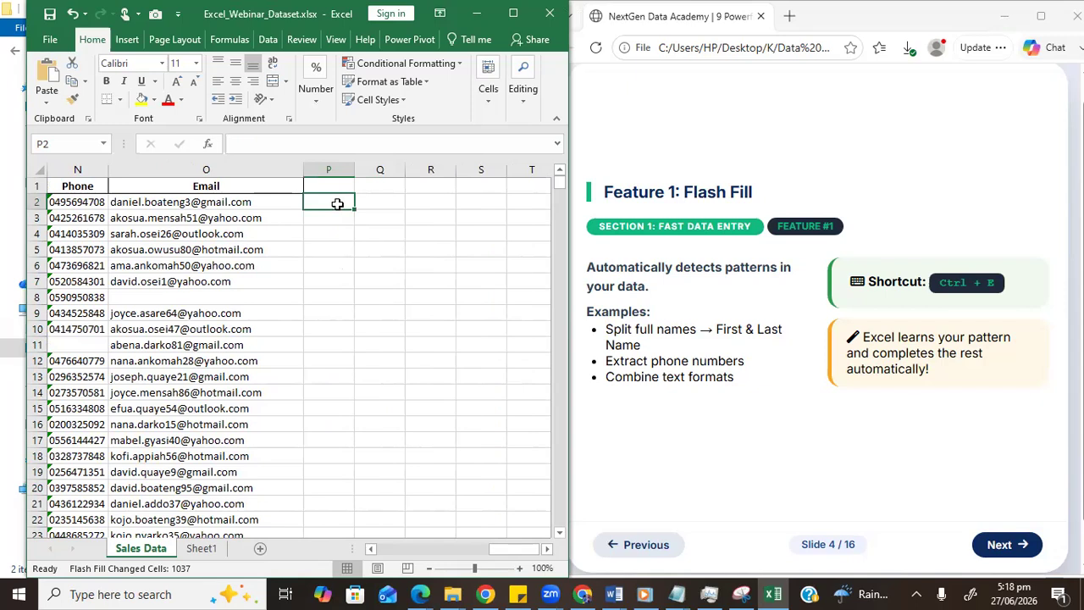
pyautogui.write('daniel')
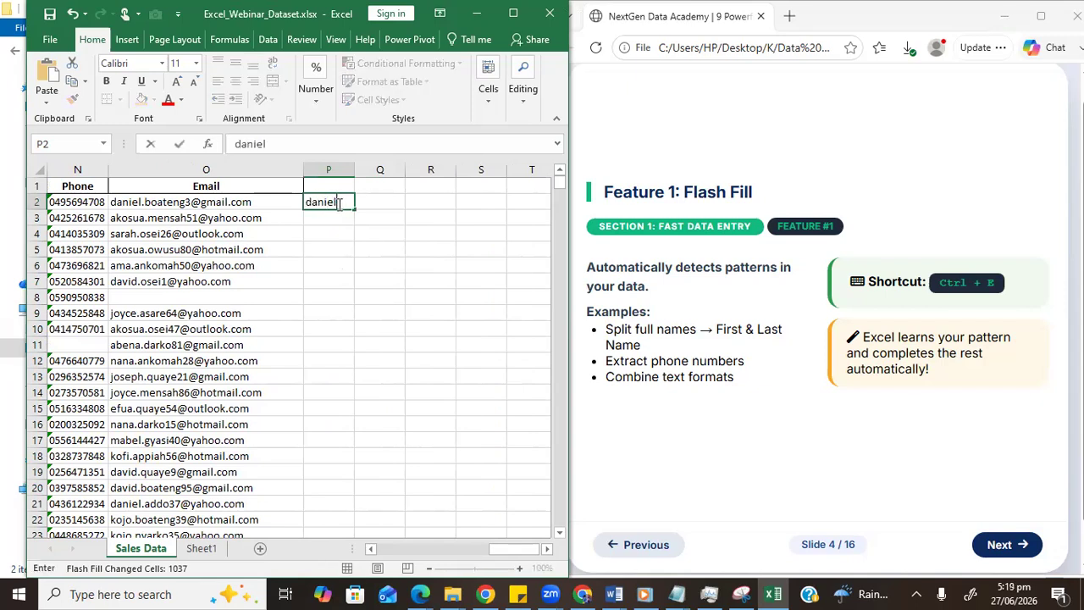
pyautogui.press('Return')
pyautogui.write('ad')
pyautogui.click(337, 204)
pyautogui.click(338, 218)
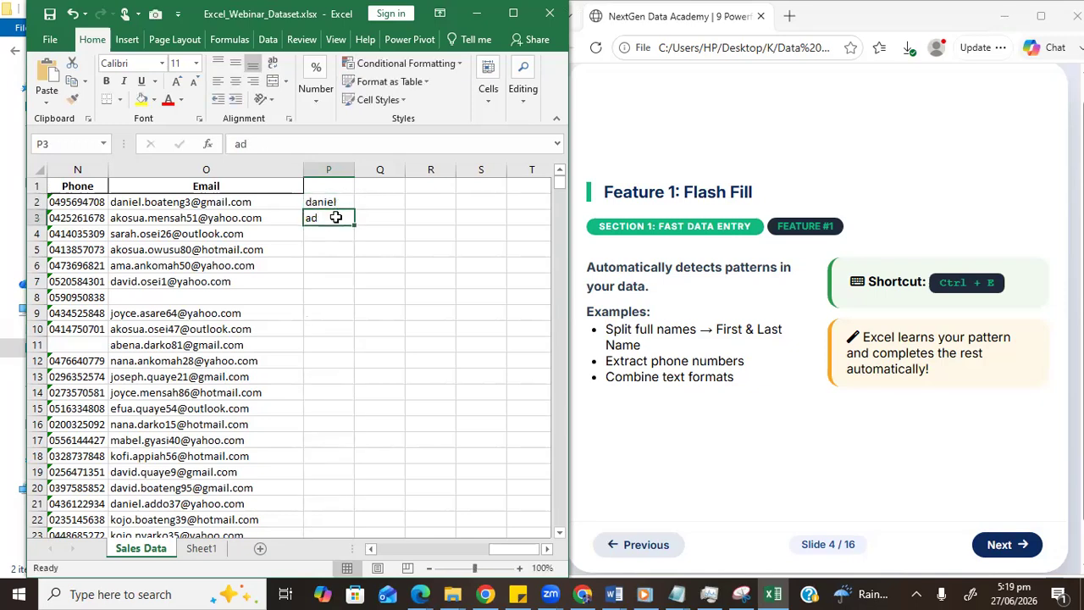
pyautogui.write('akosua')
pyautogui.press('Return')
# Step: Start the third first name in P4 and accept the Flash Fill suggestion for the rest of column P
pyautogui.write('sarah')
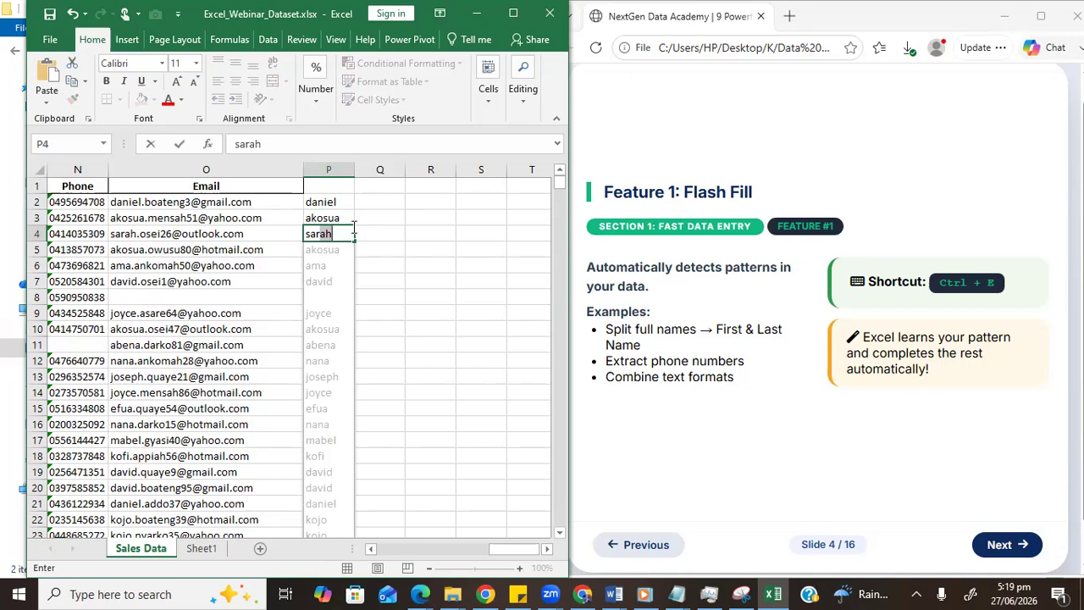
pyautogui.press('Return')
pyautogui.click(330, 233)
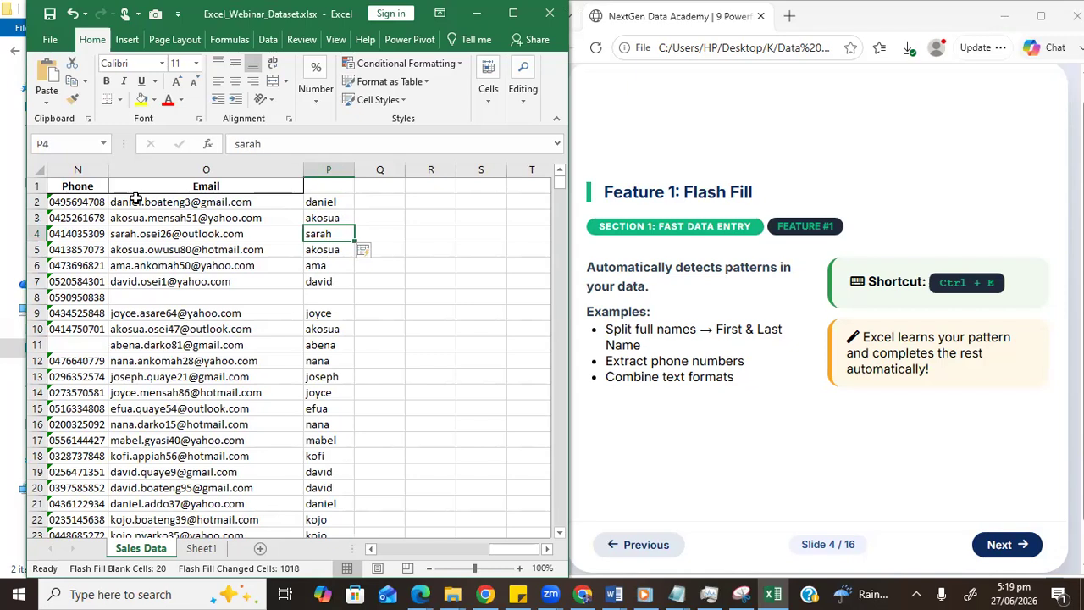
# Step: Compare the extracted first names with the e-mail addresses in column O and clear the contents of column P
pyautogui.click(152, 201)
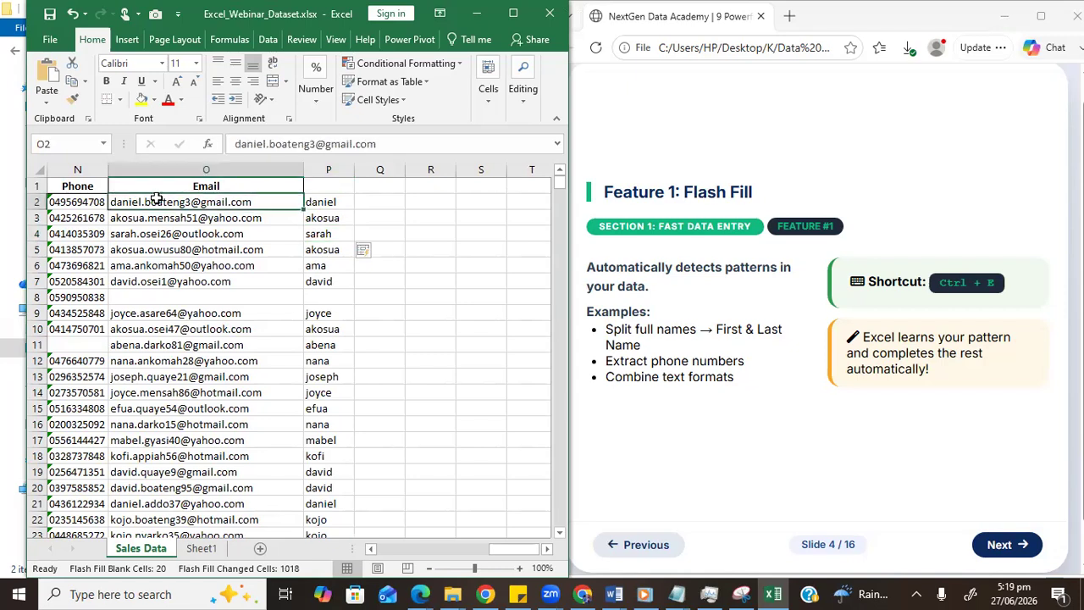
pyautogui.click(327, 202)
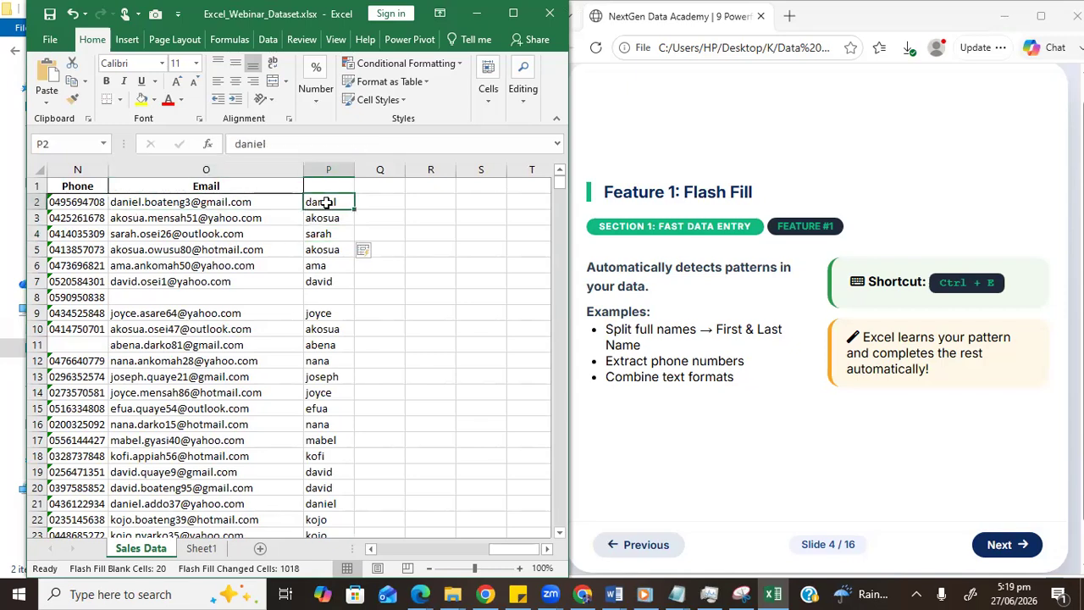
pyautogui.click(129, 202)
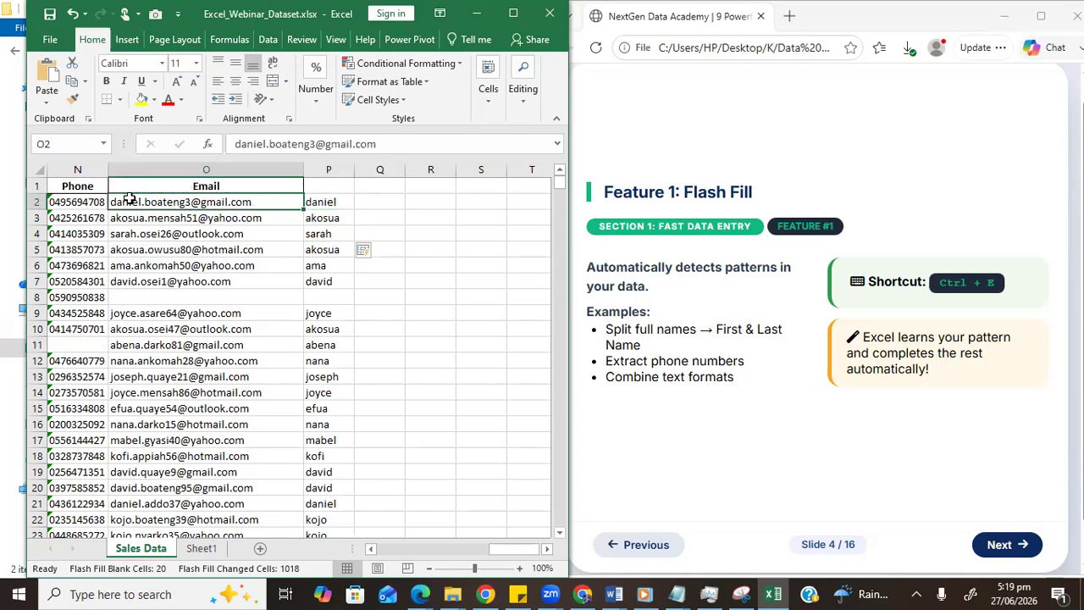
pyautogui.click(324, 222)
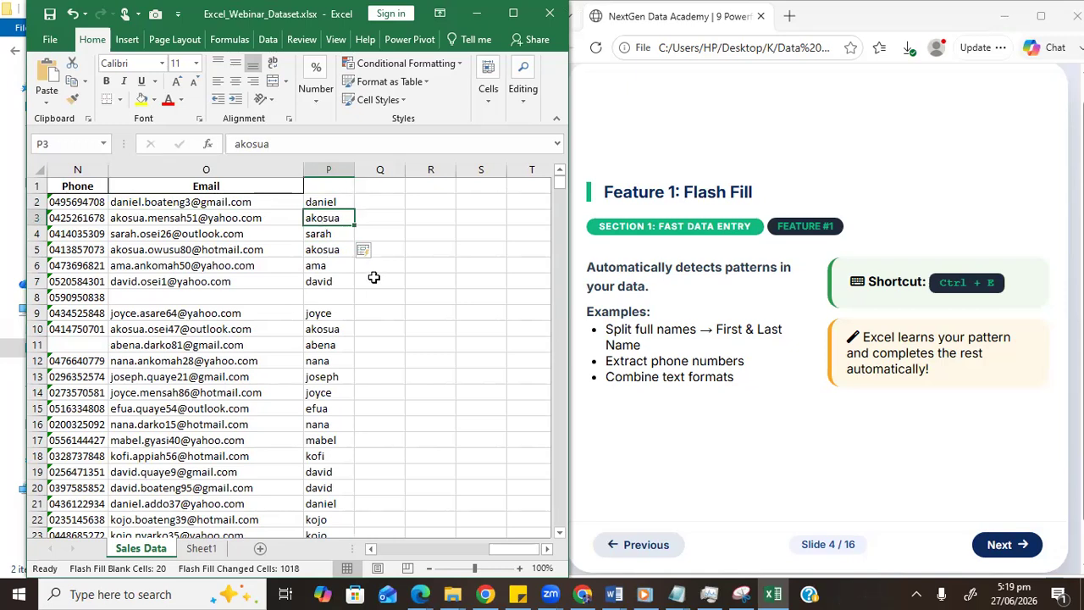
pyautogui.click(329, 170)
pyautogui.press('Delete')
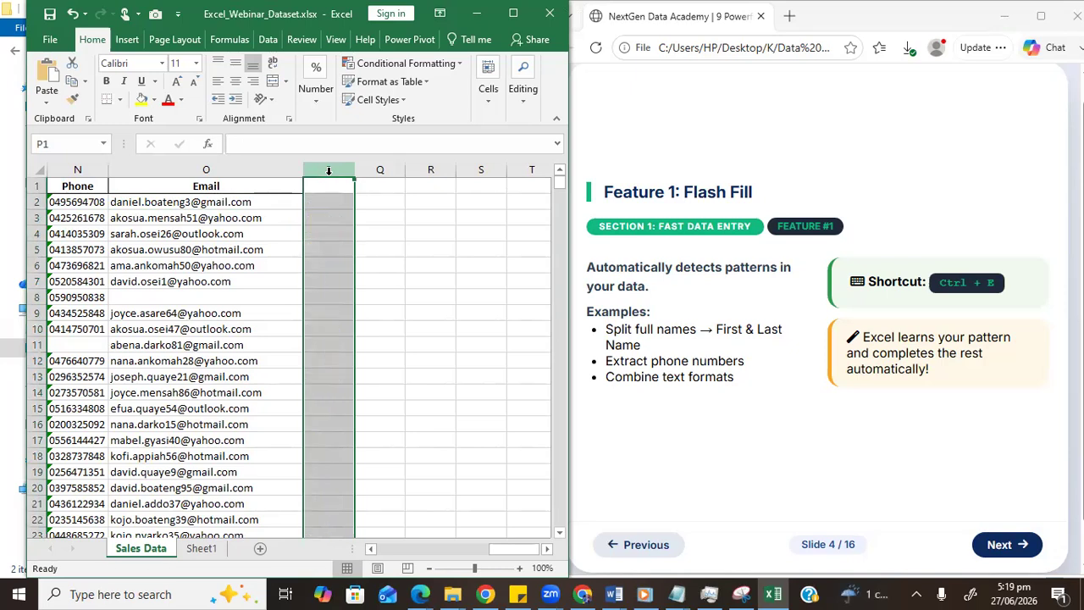
# Step: Enter the surnames from the first two e-mail addresses in P2 and P3, and Flash Fill the remaining surnames down column P
pyautogui.click(331, 203)
pyautogui.write('ba')
pyautogui.press('BackSpace')
pyautogui.write('oateng')
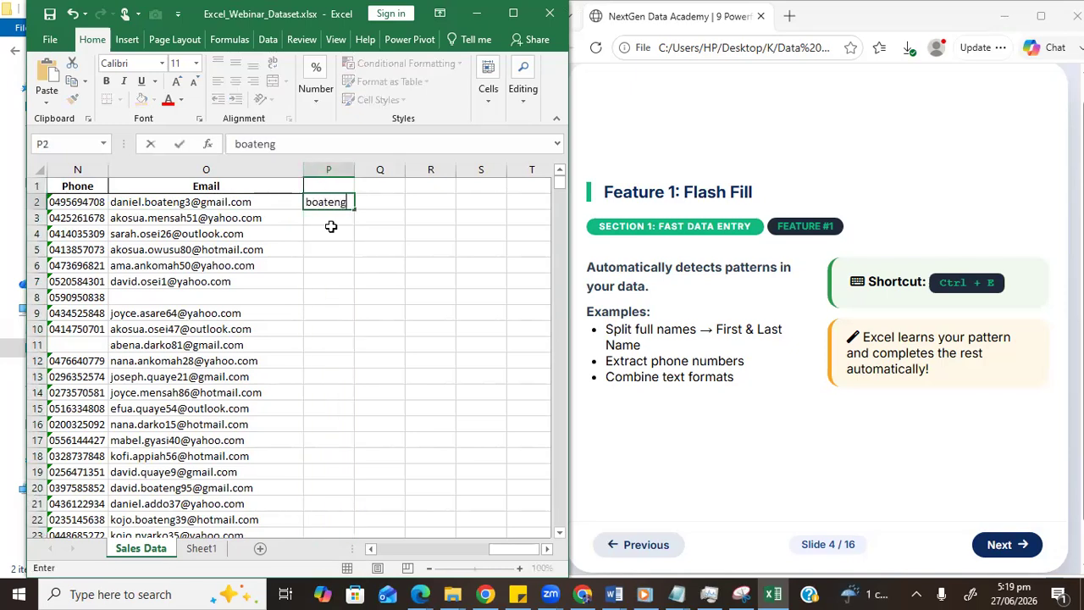
pyautogui.press('Return')
pyautogui.write('mensah')
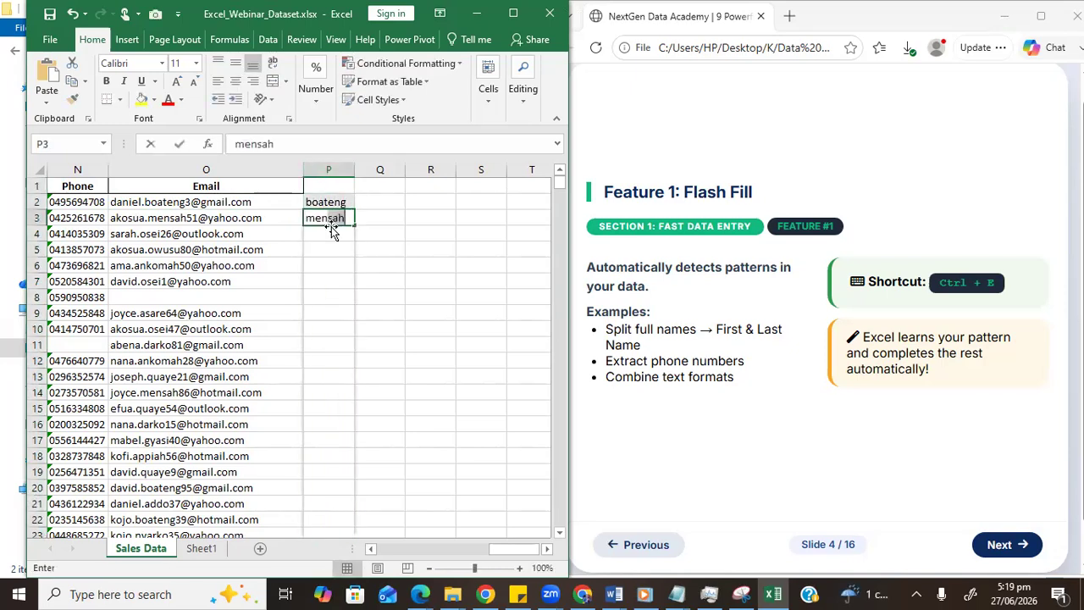
pyautogui.press('Return')
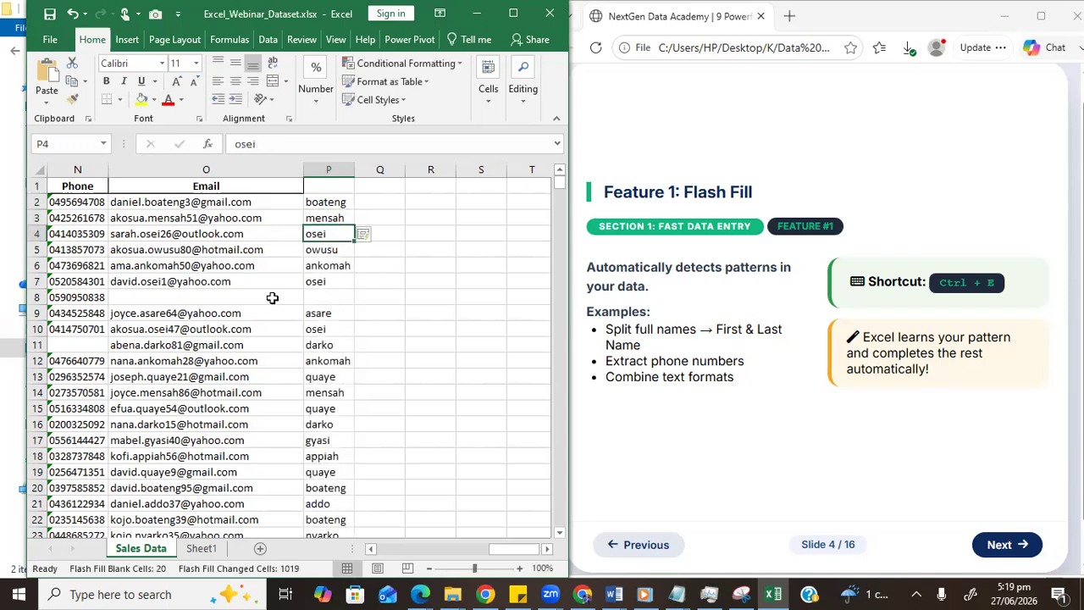
pyautogui.click(314, 299)
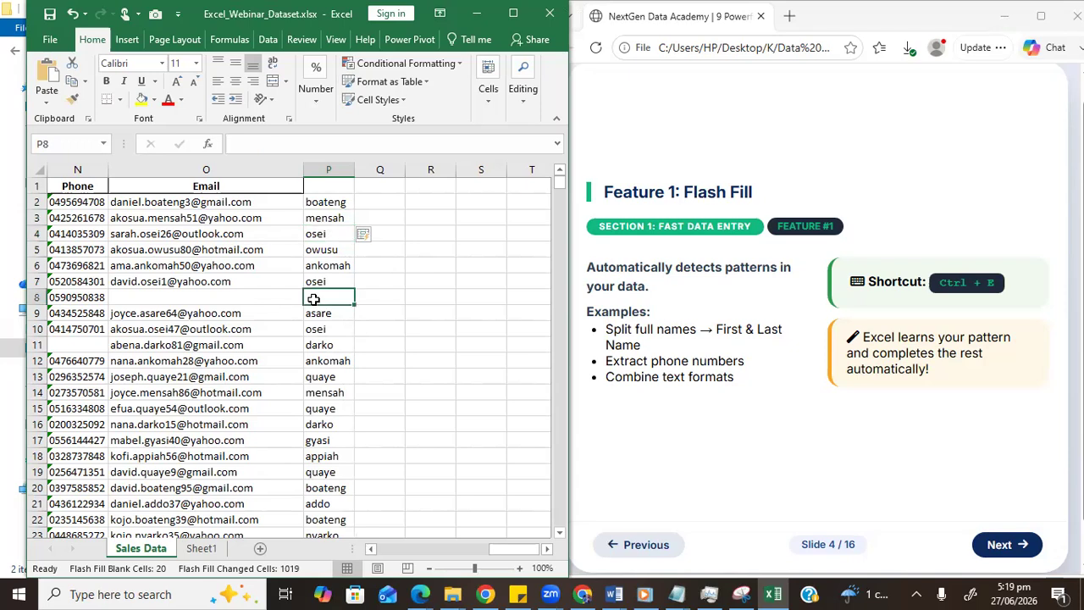
pyautogui.click(267, 303)
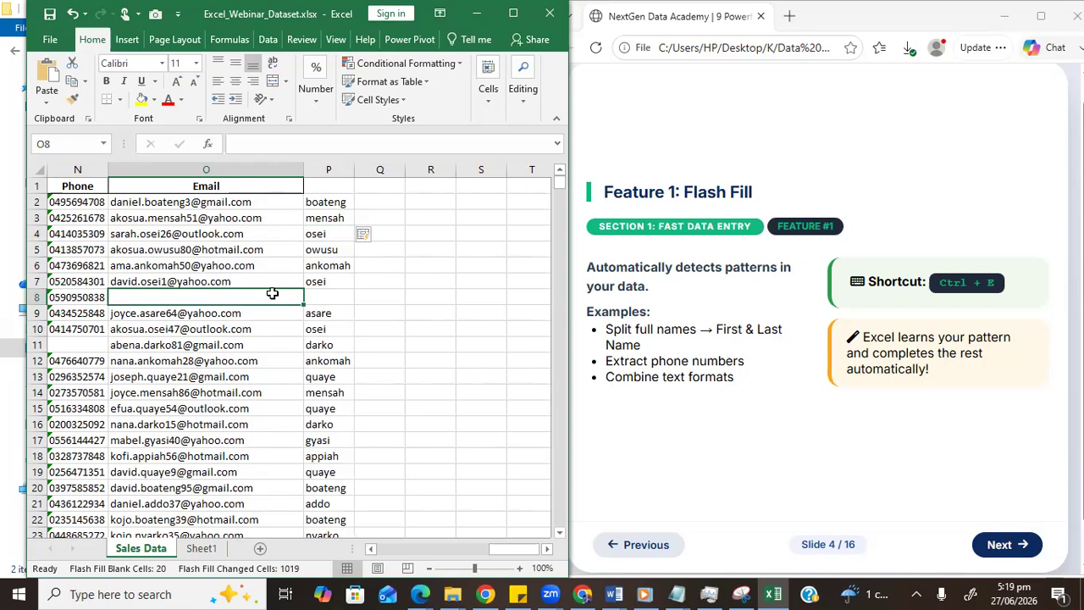
pyautogui.hscroll(-10, 272, 293)
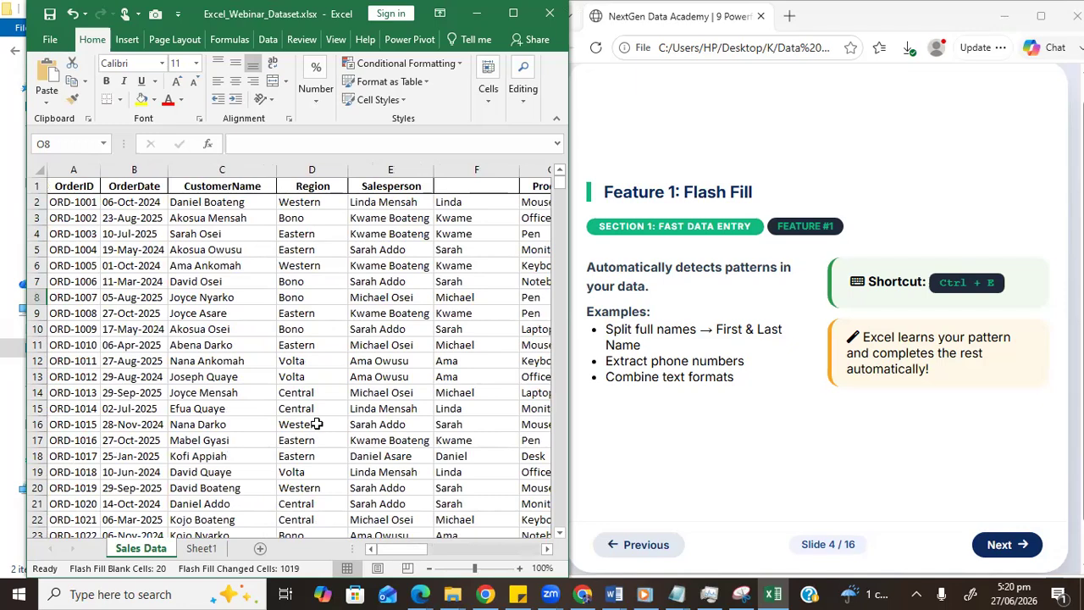
# Step: Review the extracted surnames against the Email column and advance the slides to Feature 2: Fill Series
pyautogui.hscroll(5, 316, 423)
pyautogui.hscroll(-6, 316, 424)
pyautogui.hscroll(8, 316, 423)
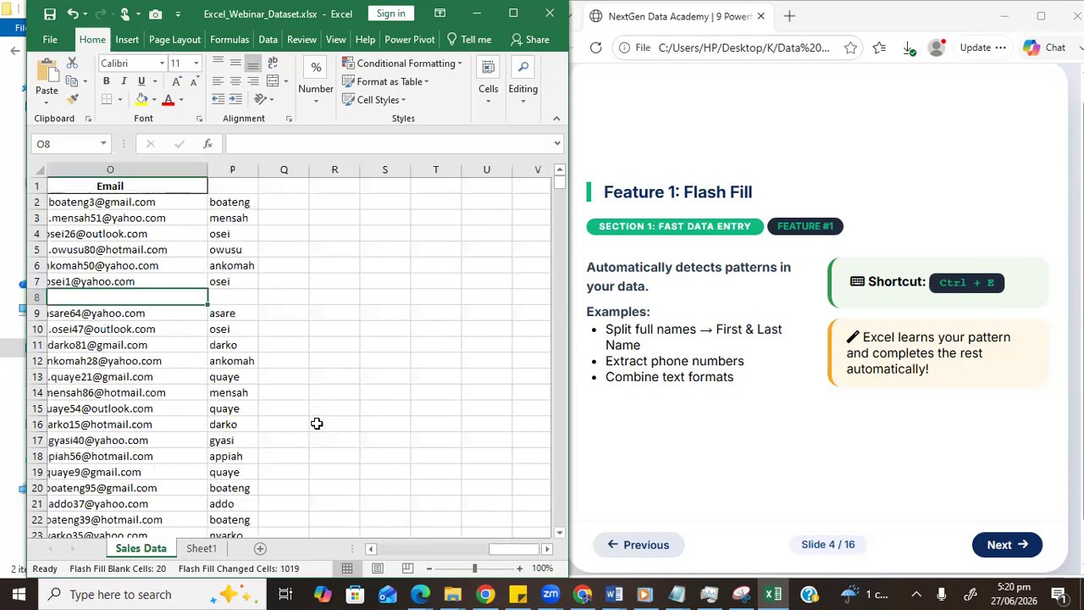
pyautogui.hscroll(-1, 316, 423)
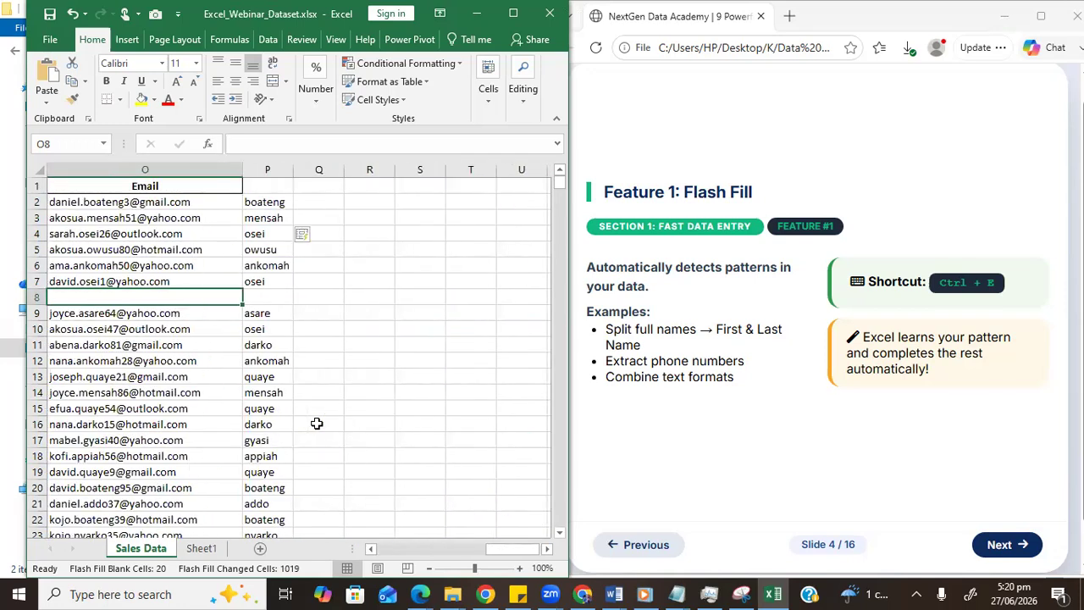
pyautogui.click(1004, 547)
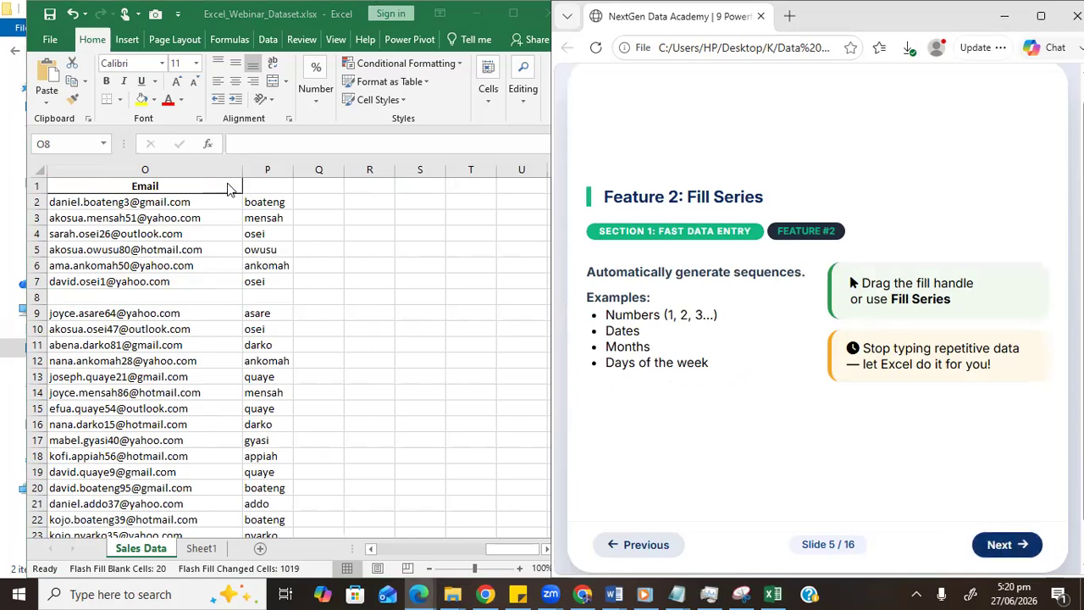
# Step: Clear the extracted surnames from column P of the Sales Data sheet
pyautogui.click(265, 179)
pyautogui.click(266, 171)
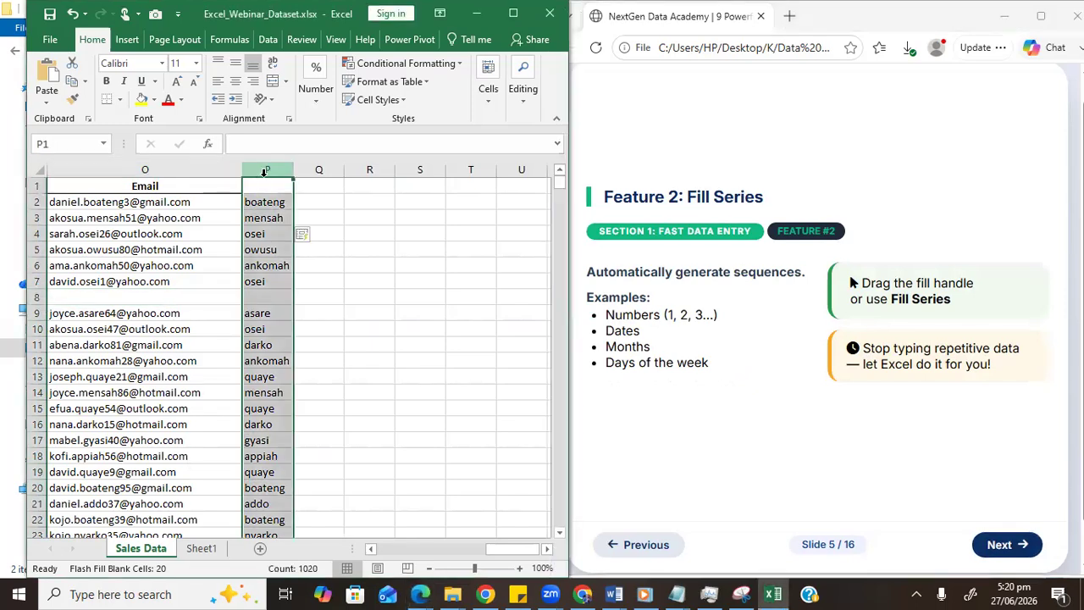
pyautogui.press('Delete')
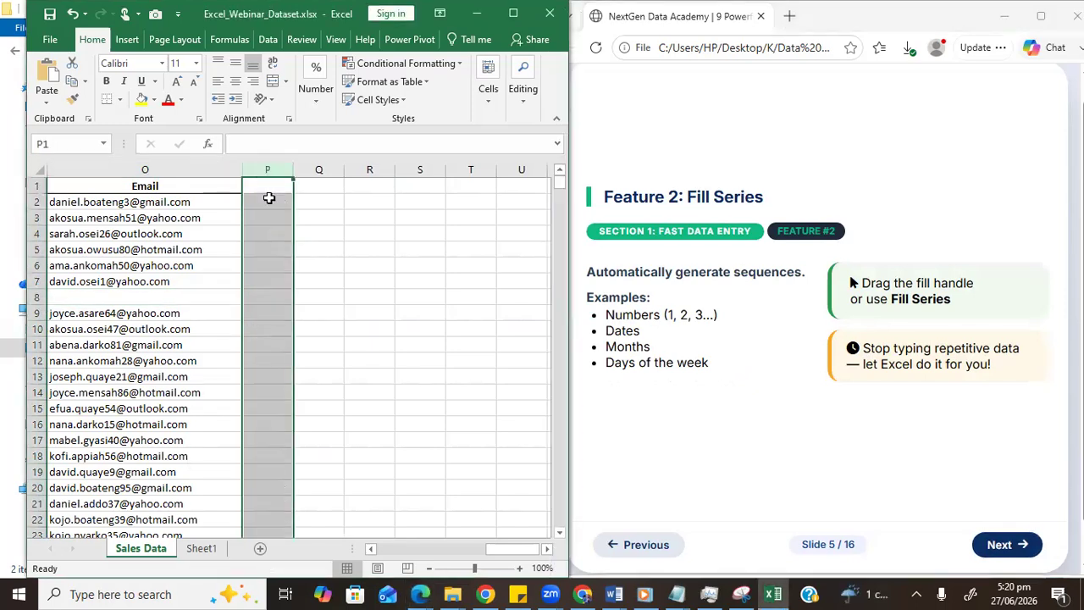
# Step: Enter the starting numbers 3, 5, 7 and 9 in cells P2 to P5
pyautogui.click(267, 200)
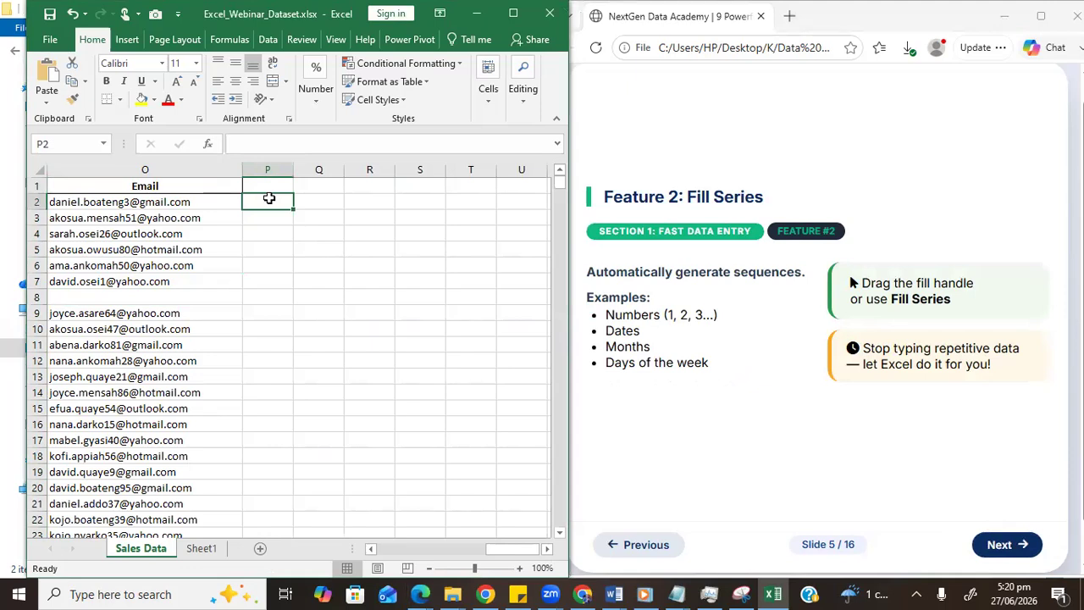
pyautogui.write('3')
pyautogui.press('Return')
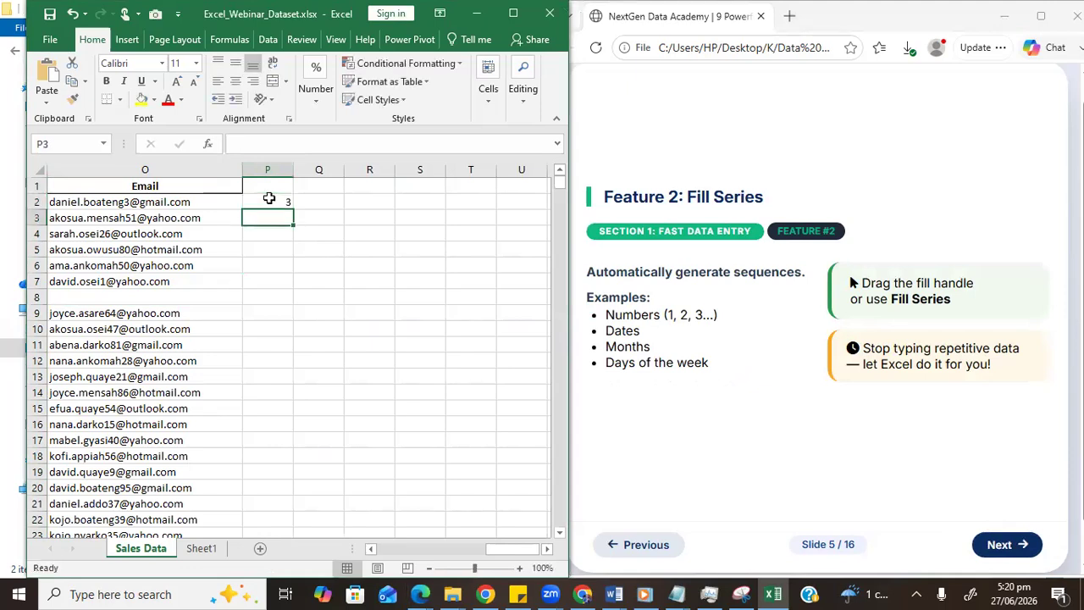
pyautogui.write('5')
pyautogui.press('Return')
pyautogui.write('7')
pyautogui.press('Return')
pyautogui.write('9')
pyautogui.press('Return')
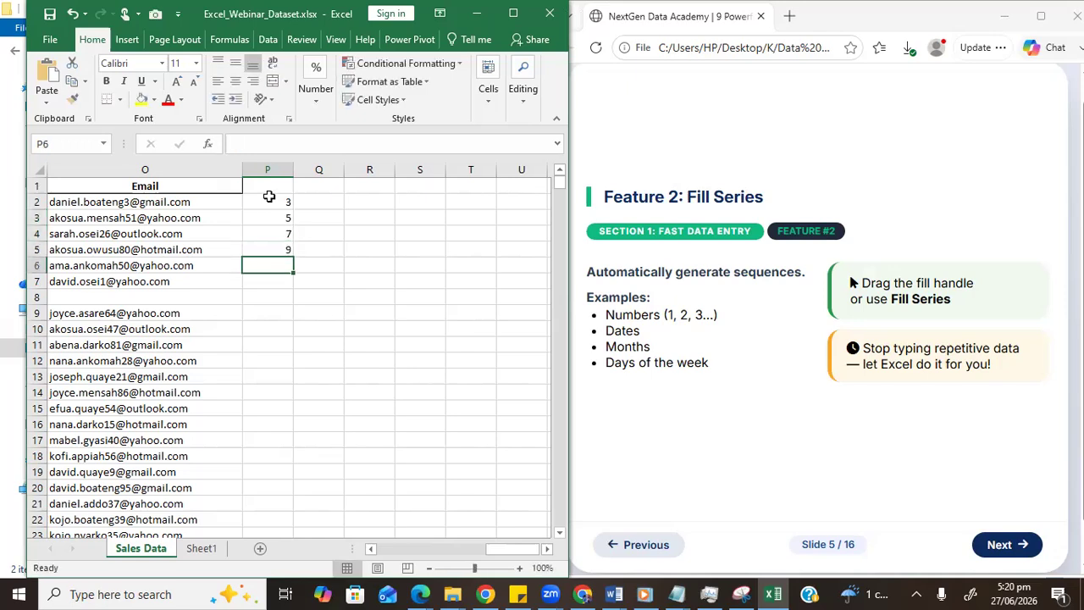
# Step: Extend the number series from P2:P5 down the rest of column P and check the filled values
pyautogui.moveTo(269, 196); pyautogui.dragTo(275, 254)
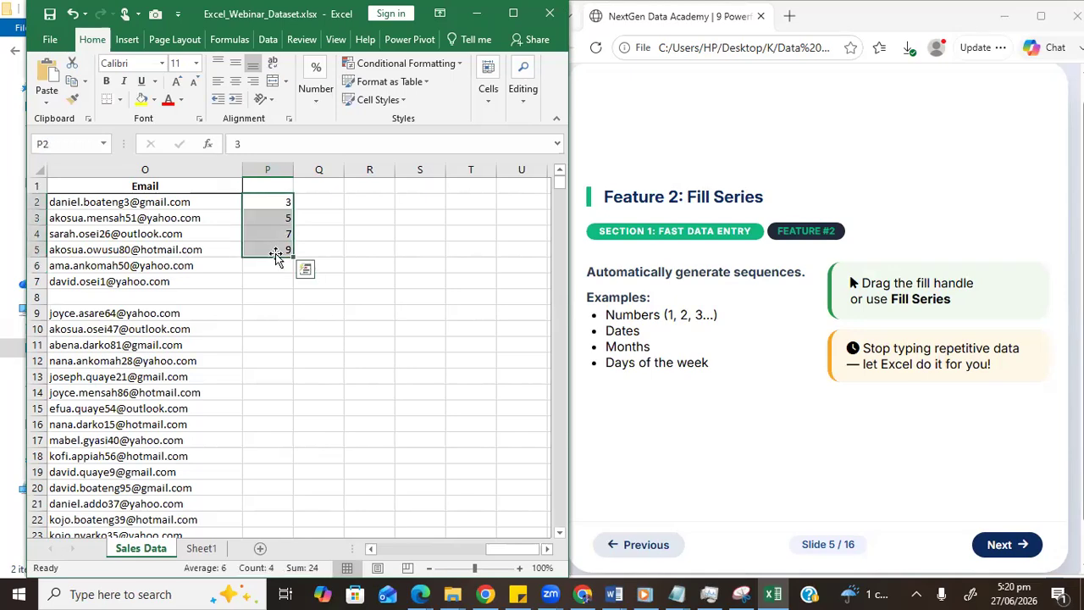
pyautogui.doubleClick(289, 253)
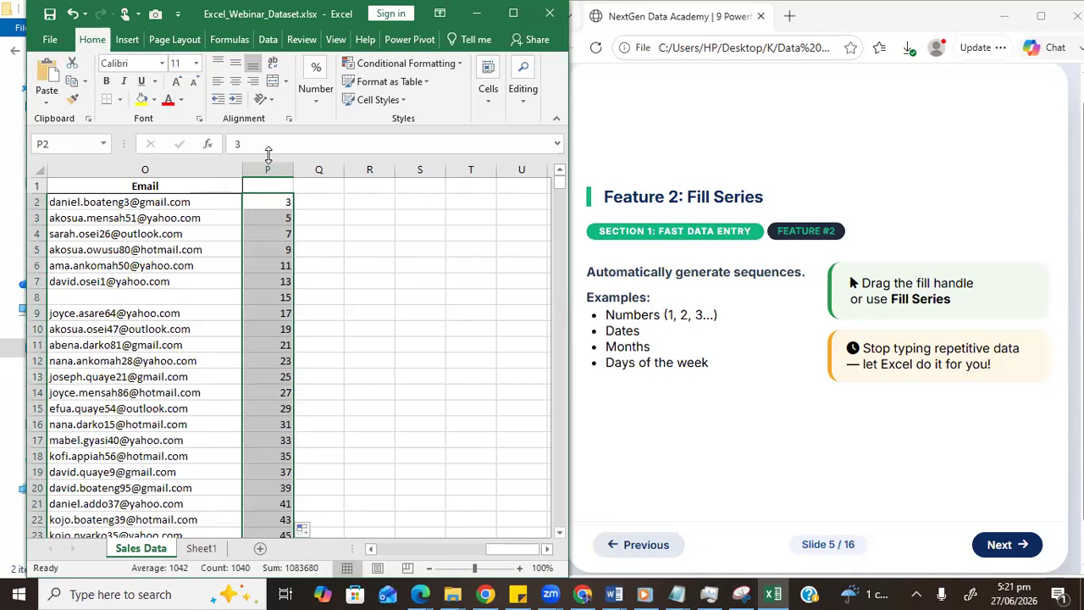
pyautogui.click(272, 201)
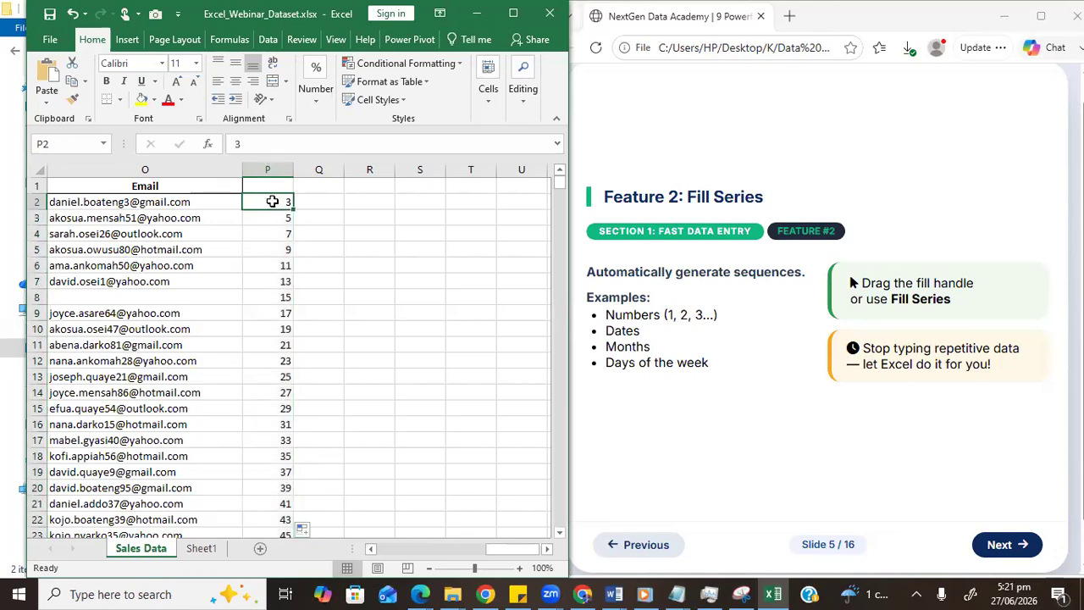
pyautogui.click(277, 219)
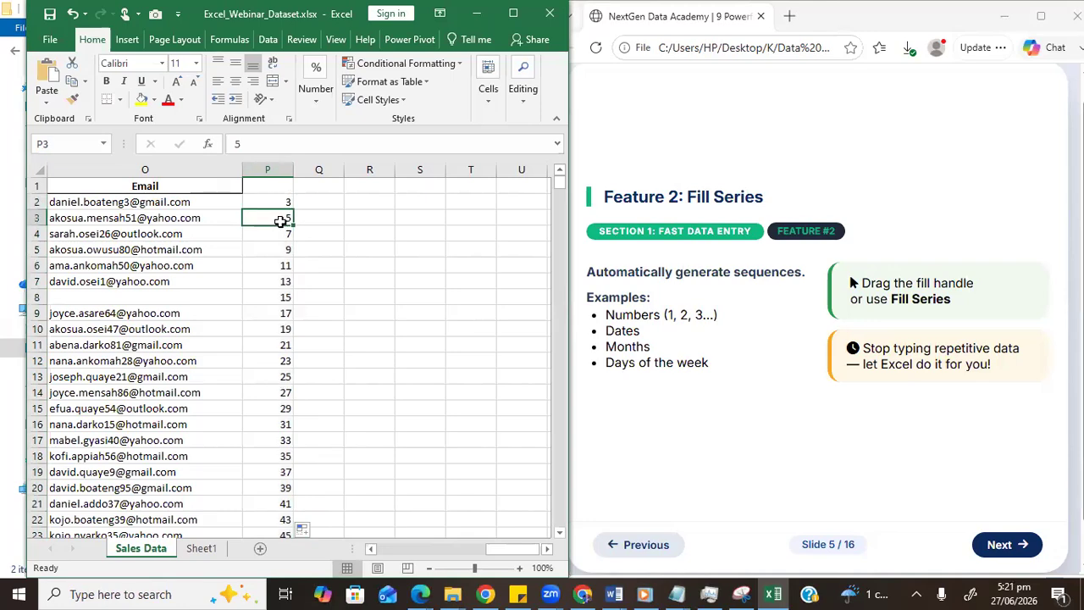
pyautogui.click(277, 205)
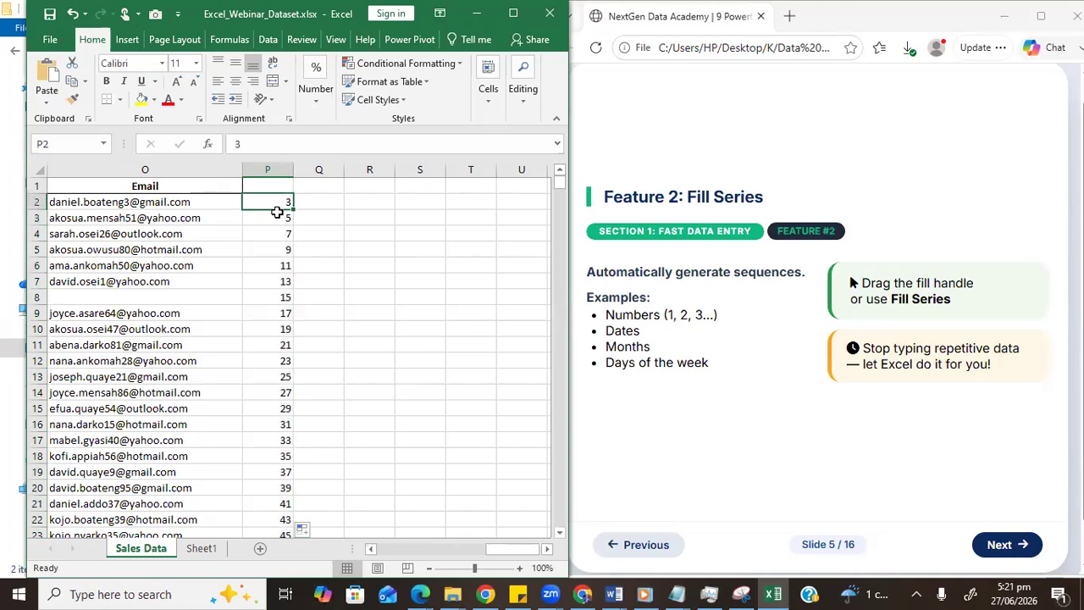
pyautogui.click(279, 233)
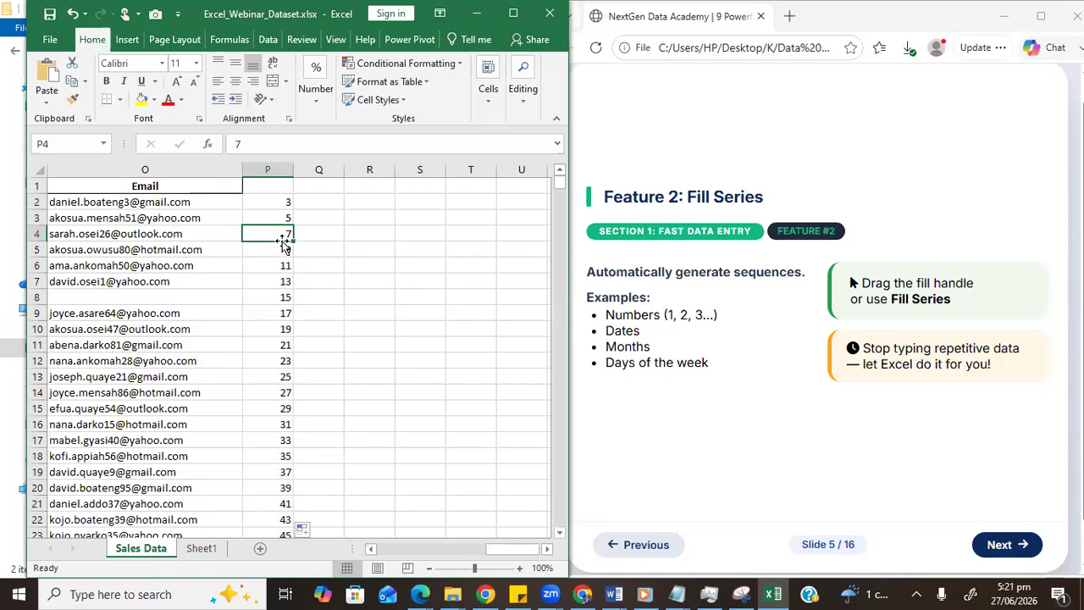
pyautogui.click(285, 294)
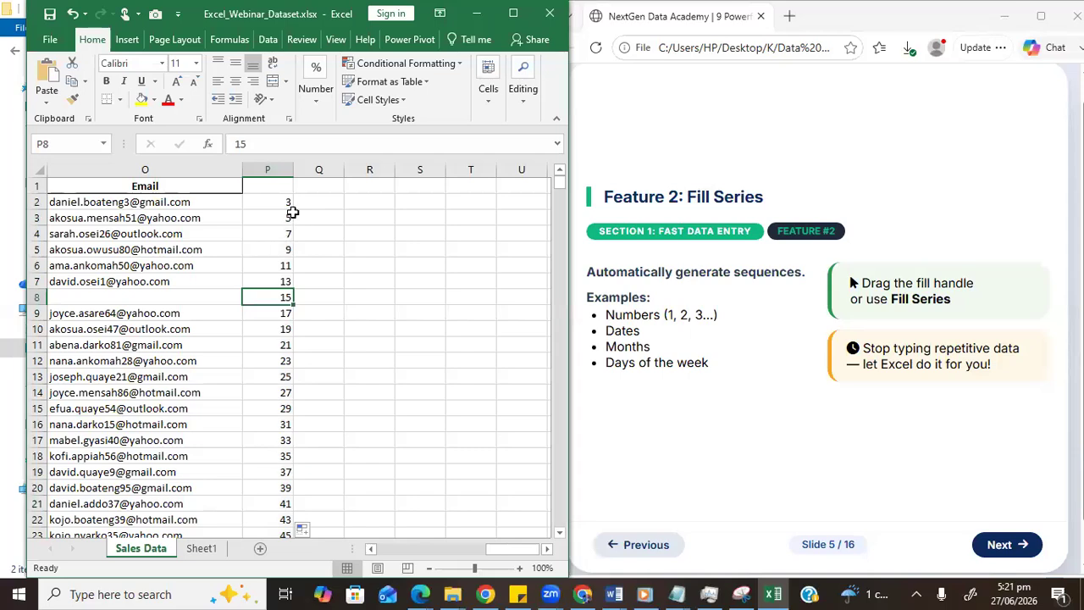
# Step: Undo the series fill and fill the P2:P5 pattern down column P again
pyautogui.hotkey('ctrl', 'z')
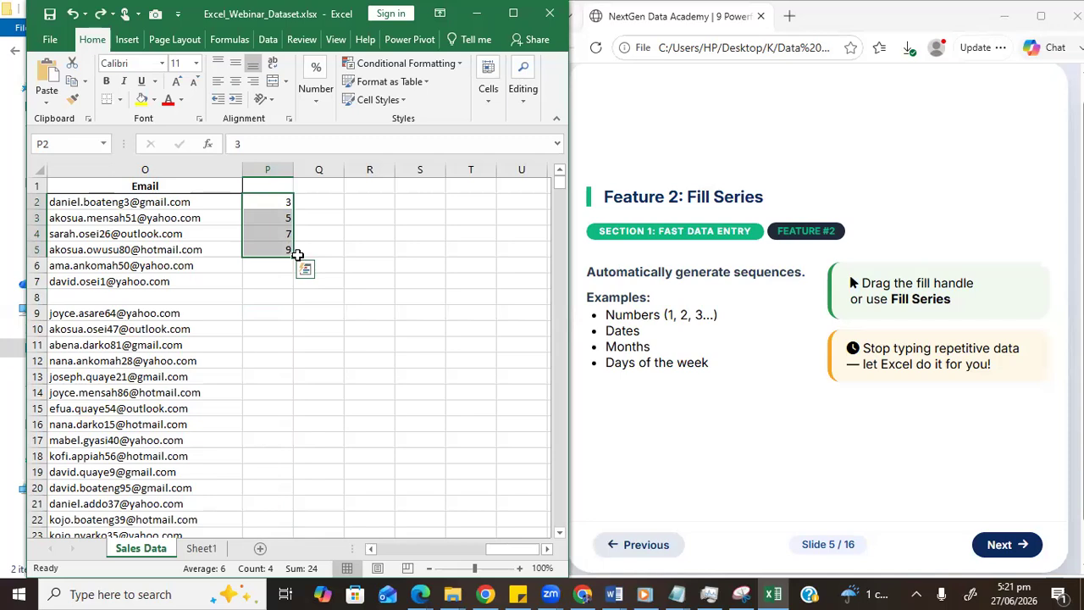
pyautogui.moveTo(294, 253); pyautogui.dragTo(290, 254)
pyautogui.doubleClick(291, 255)
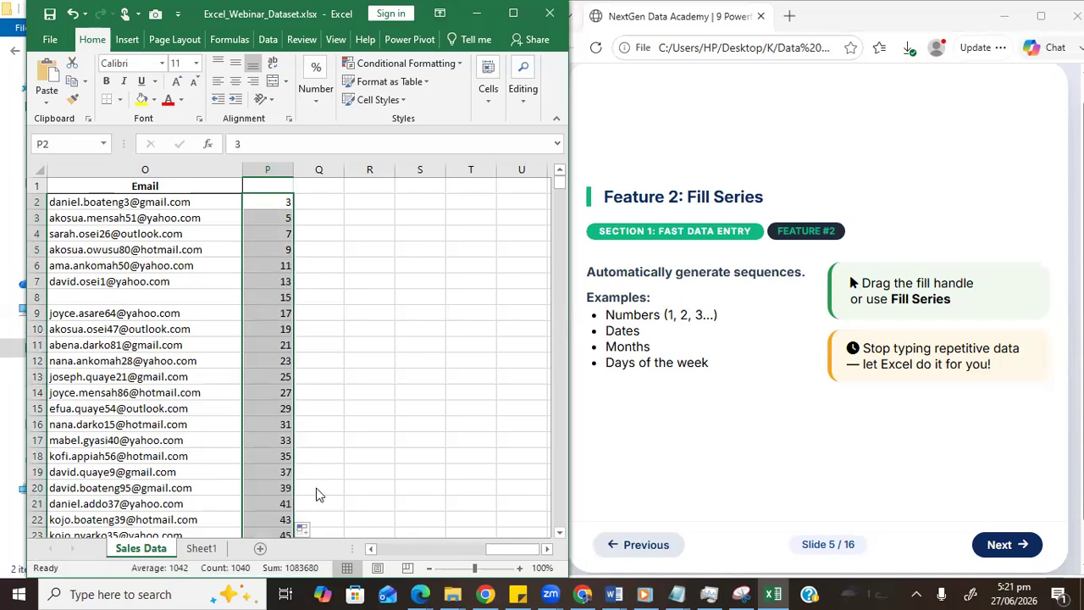
# Step: Try to refill the number series in column P with the Flash Fill option
pyautogui.click(304, 530)
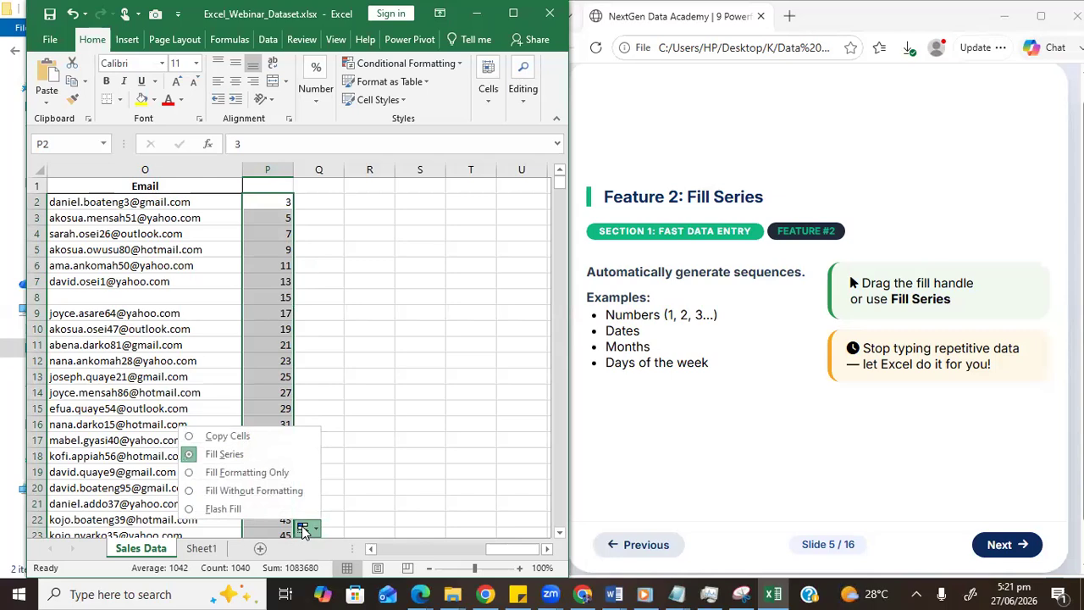
pyautogui.click(223, 509)
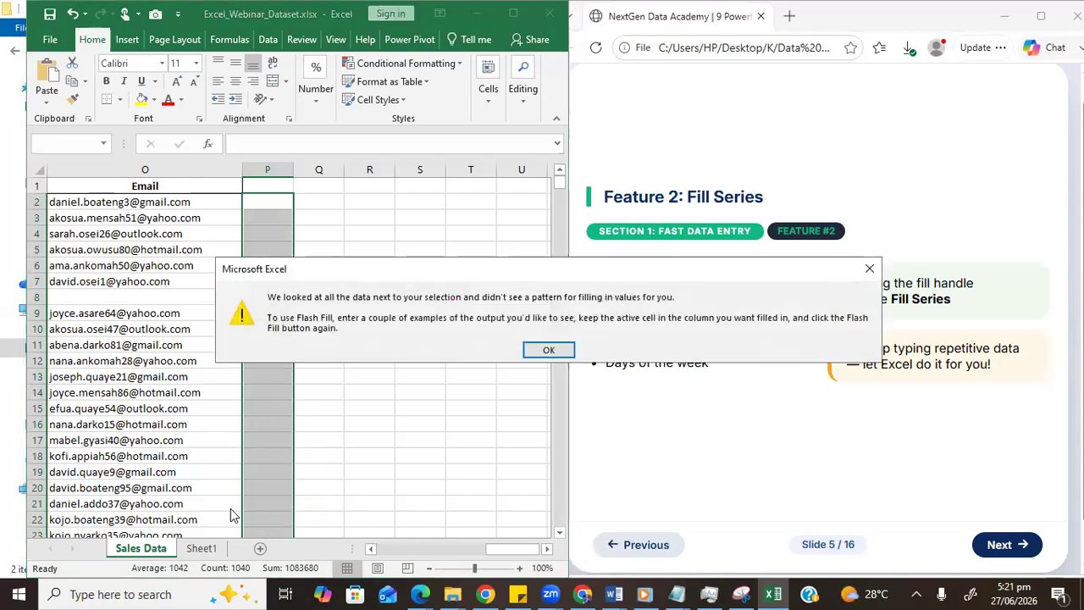
pyautogui.click(544, 353)
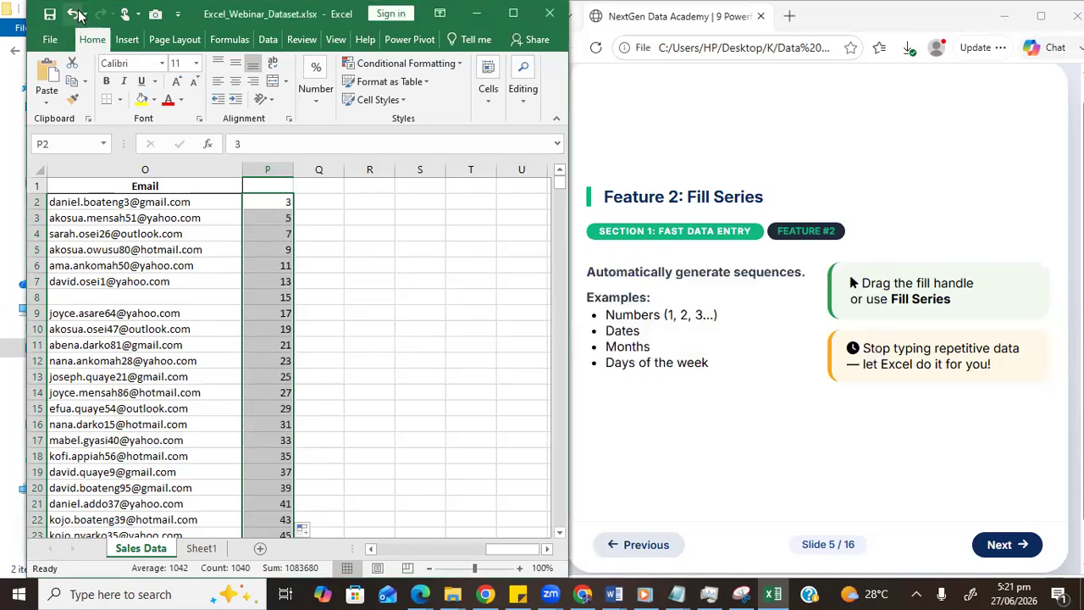
# Step: Switch the column P fill to Copy Cells, and undo the fill back to the starting numbers in P2:P5
pyautogui.click(309, 533)
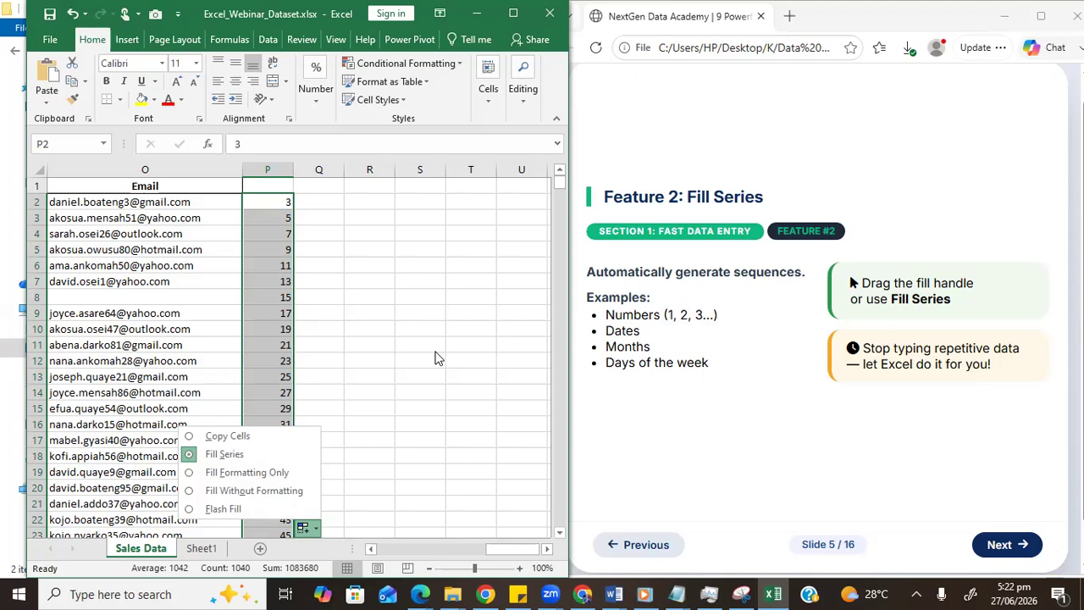
pyautogui.click(227, 435)
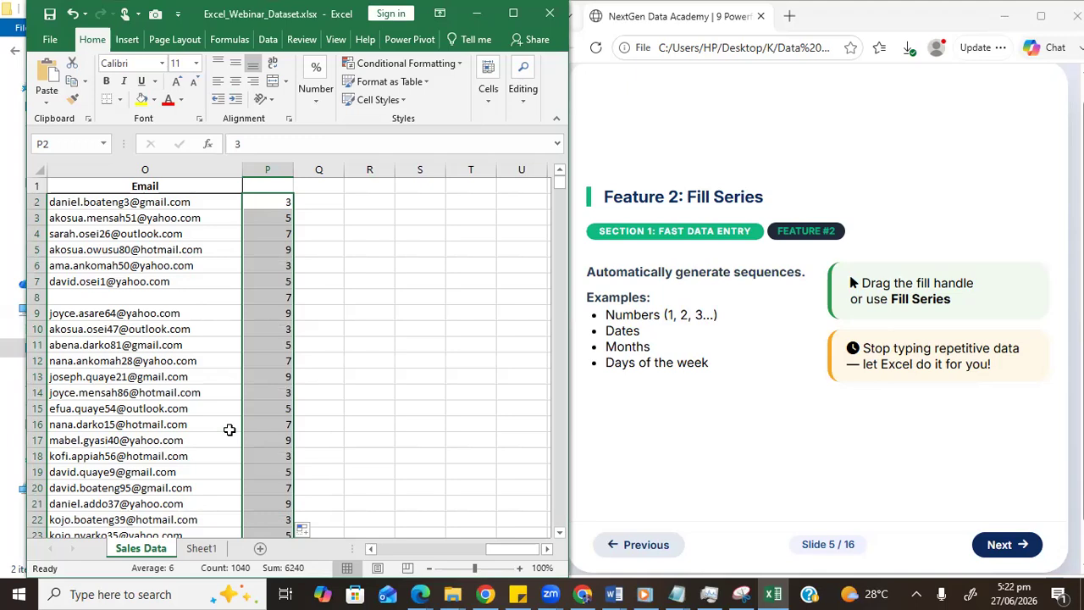
pyautogui.hotkey('ctrl', 'z')
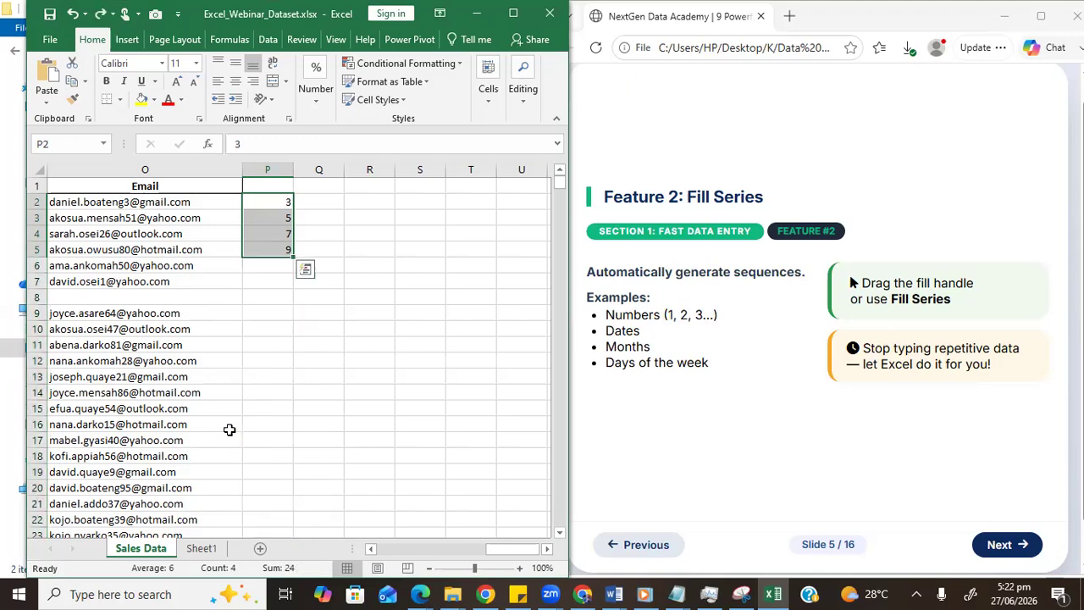
# Step: Fill P2:P5 down column P with the Copy Cells option so that 3, 5, 7, 9 repeats
pyautogui.moveTo(275, 201); pyautogui.dragTo(280, 258)
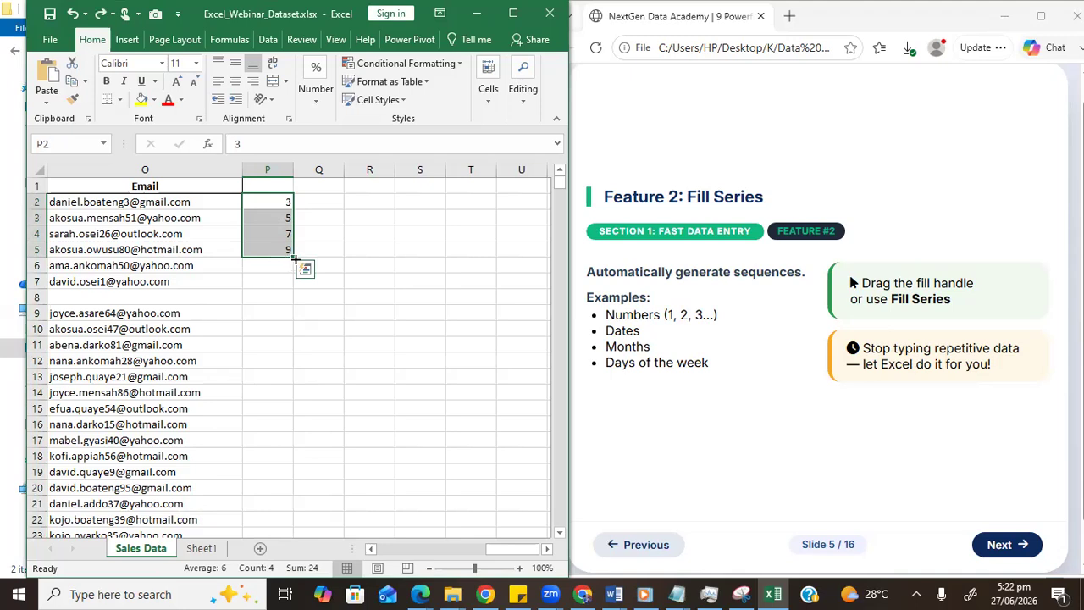
pyautogui.doubleClick(294, 256)
pyautogui.click(301, 529)
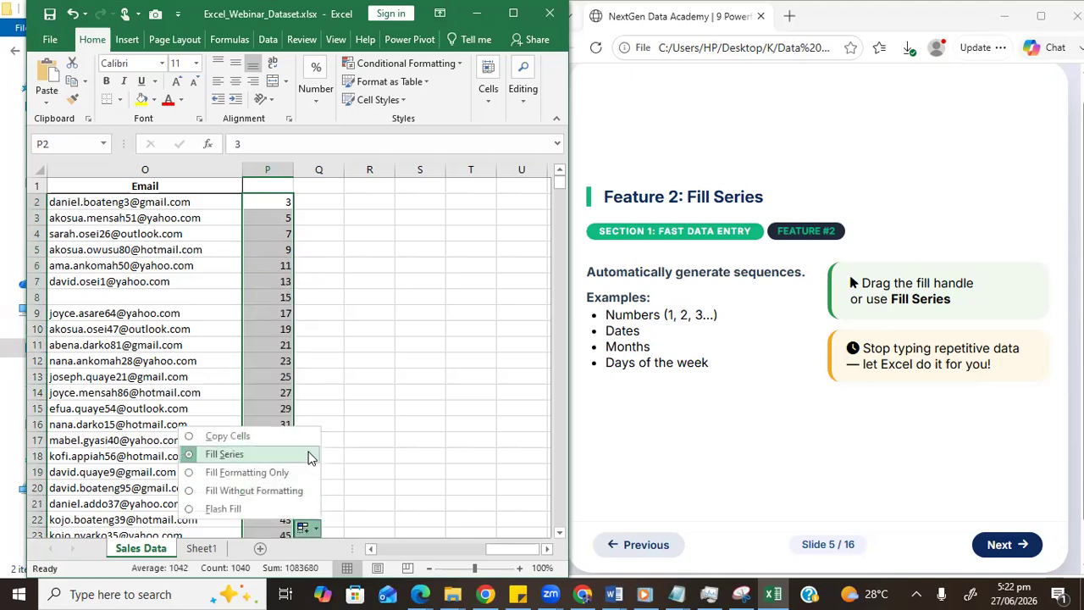
pyautogui.click(237, 438)
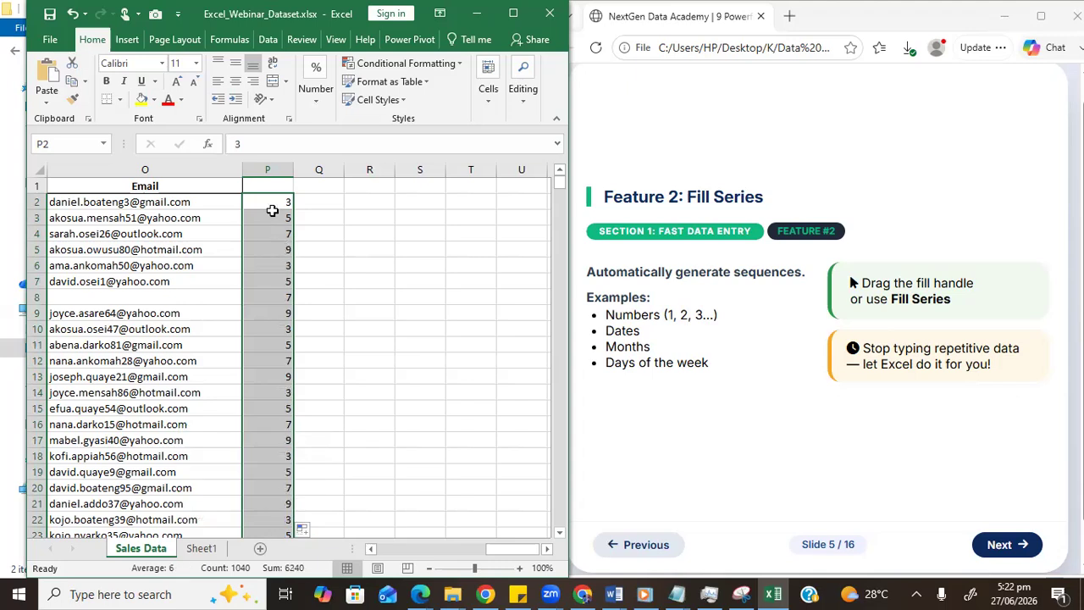
# Step: Compare the repeated number blocks in P2:P9 and review the available auto fill options
pyautogui.moveTo(270, 205); pyautogui.dragTo(283, 314)
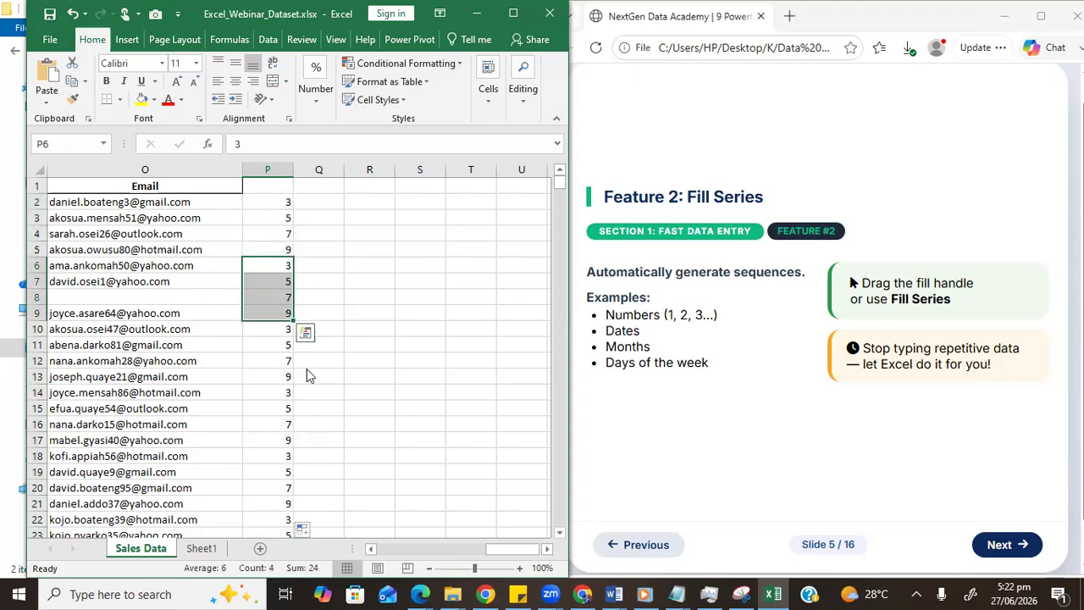
pyautogui.click(304, 530)
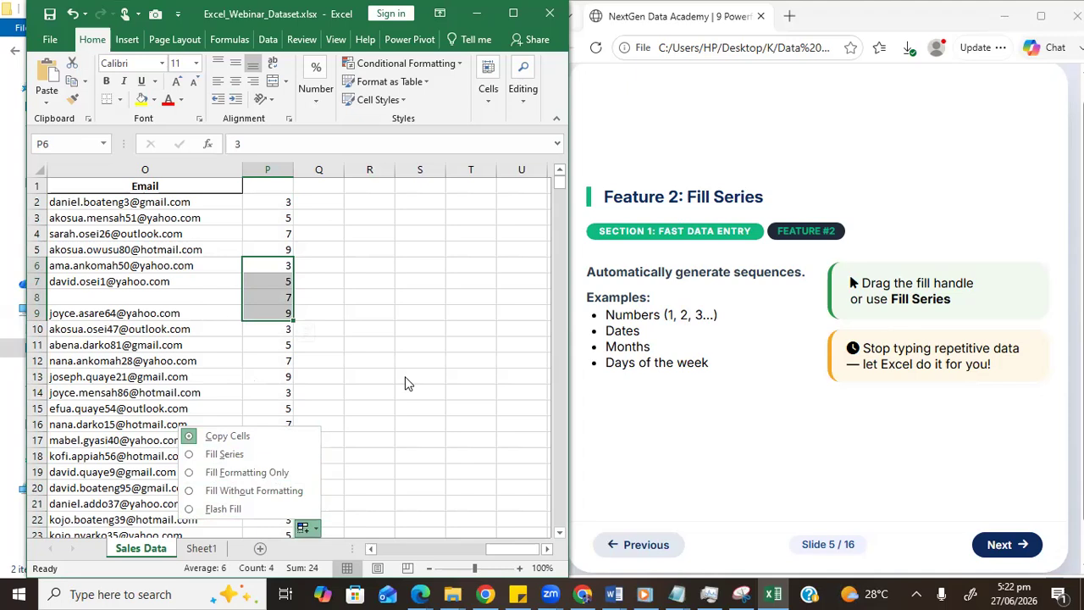
pyautogui.click(375, 262)
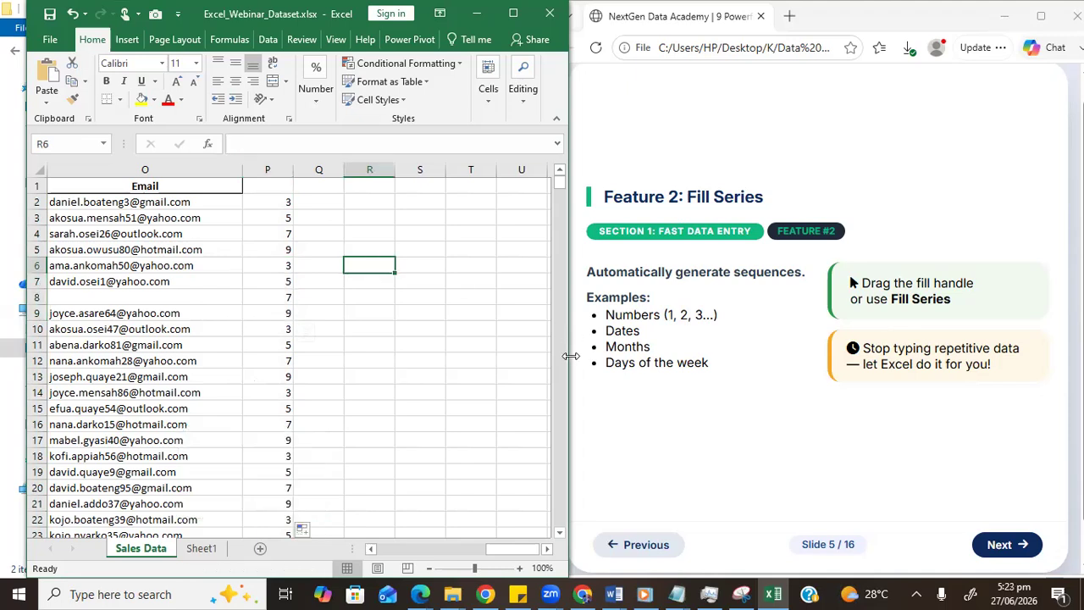
# Step: Enter the months January and February in cells Q2 and Q3
pyautogui.click(315, 200)
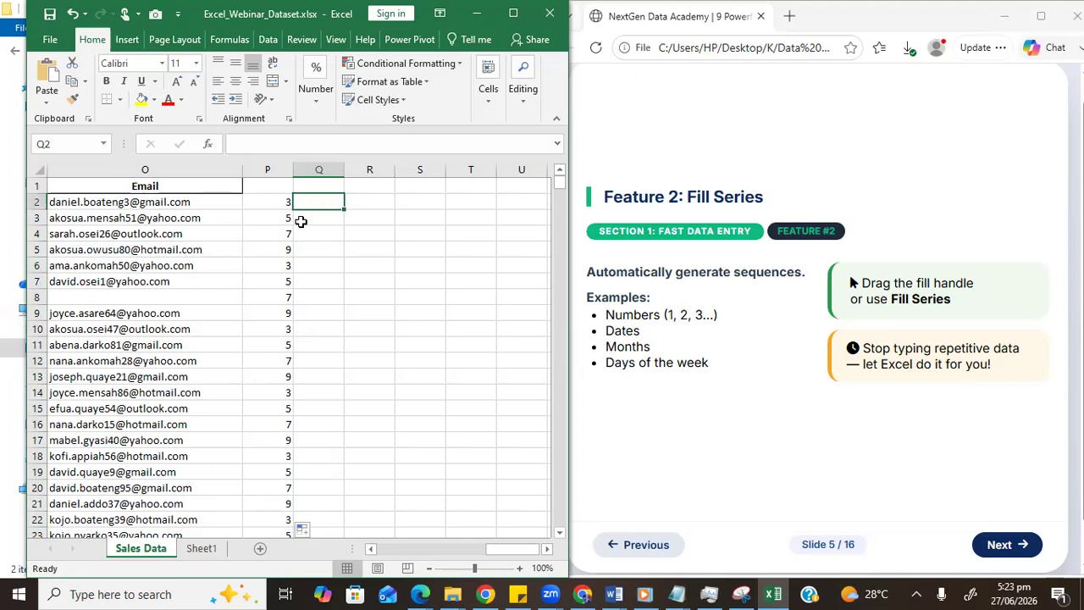
pyautogui.write('January')
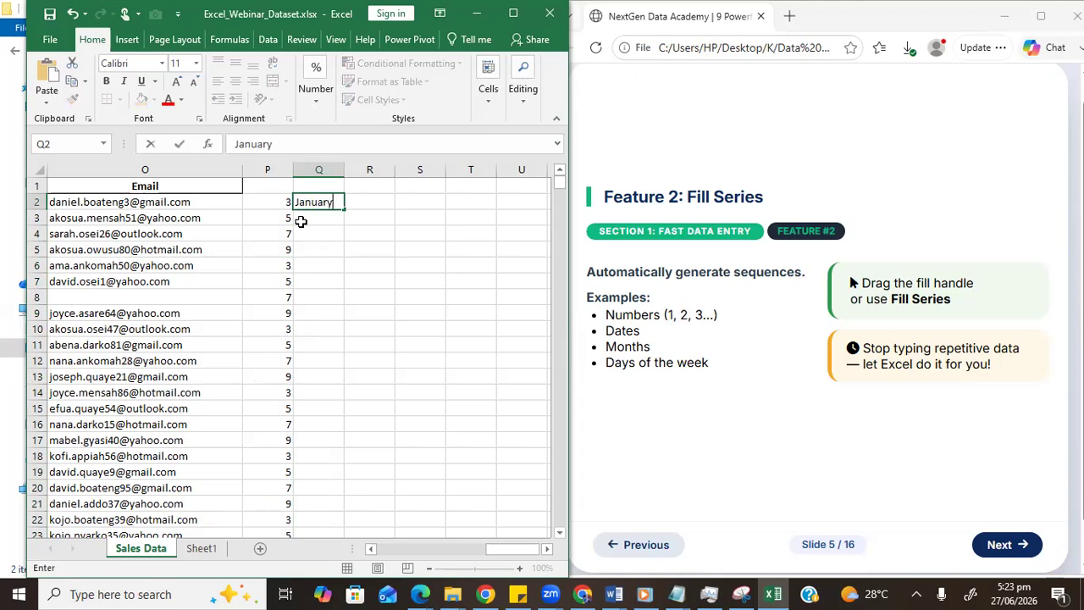
pyautogui.press('Return')
pyautogui.write('Fer')
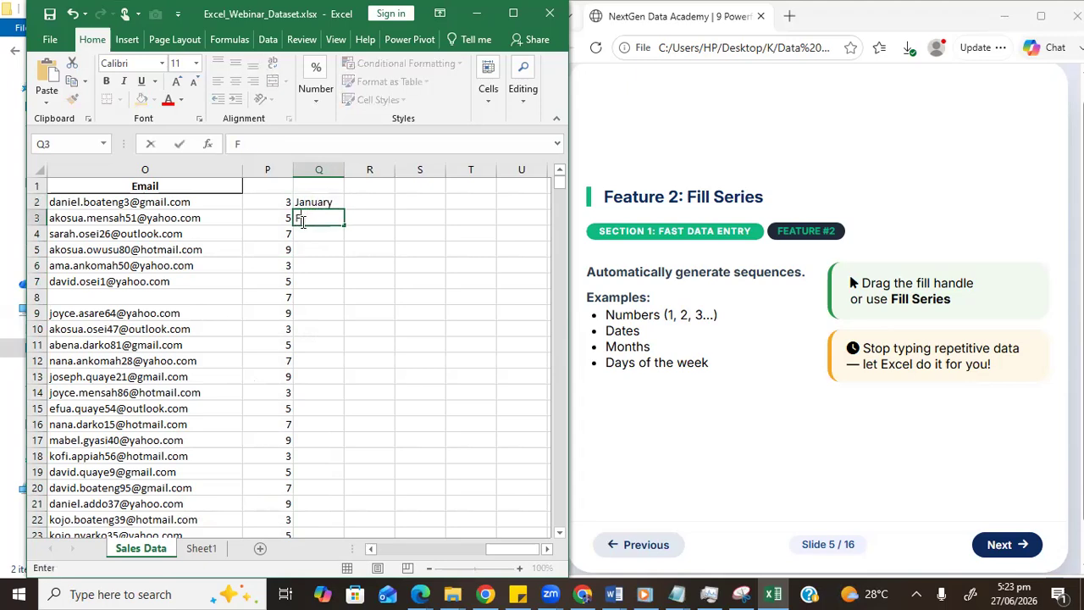
pyautogui.press('BackSpace')
pyautogui.press('BackSpace')
pyautogui.write('ebruary')
pyautogui.press('Return')
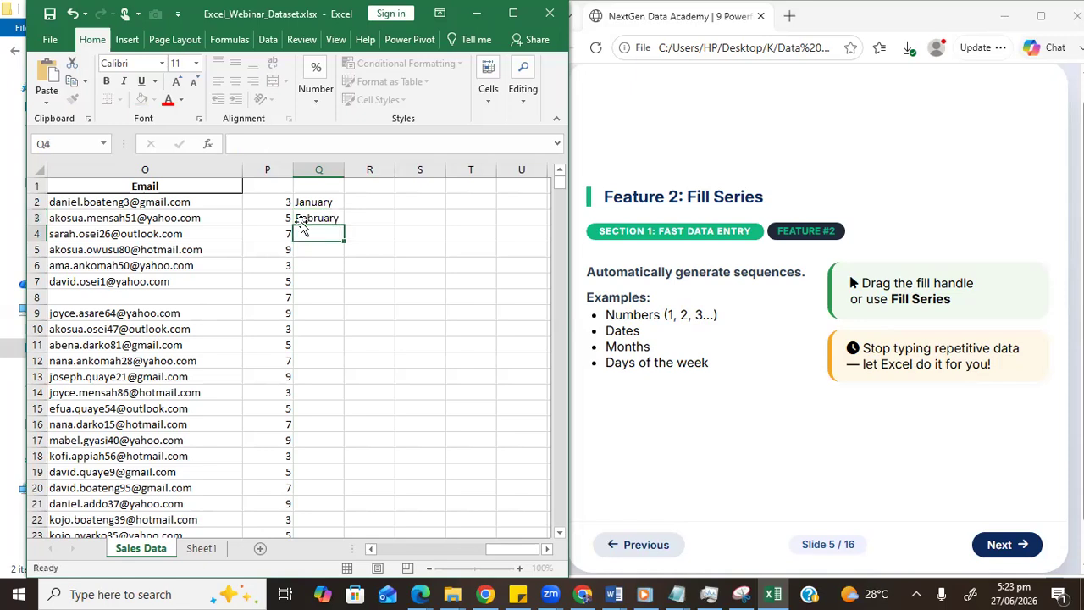
# Step: Extend the month series from Q2:Q3 down column Q to December in Q13
pyautogui.moveTo(326, 197); pyautogui.dragTo(348, 366)
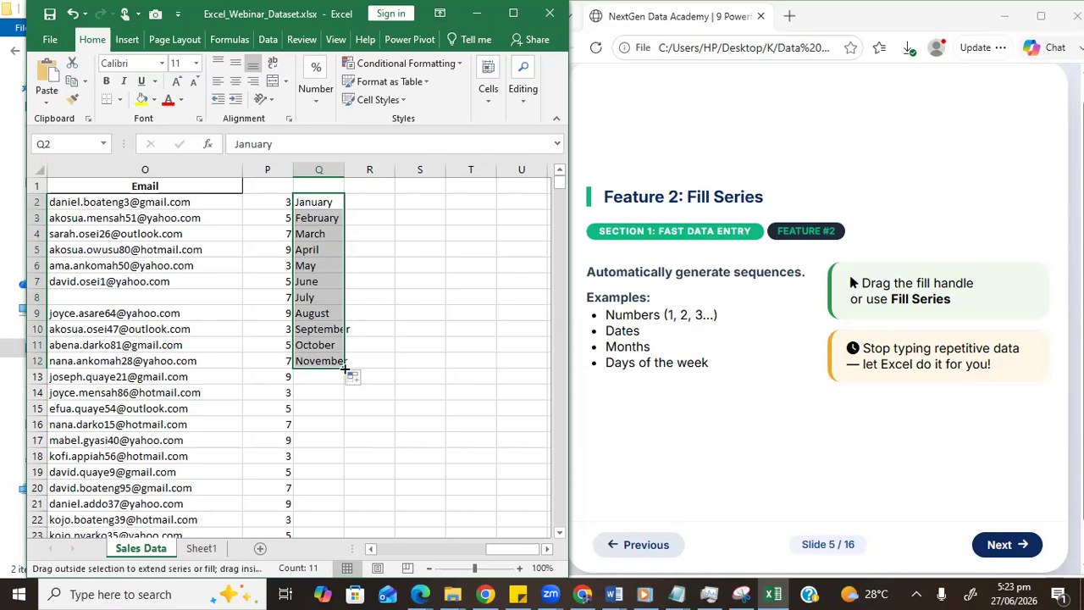
pyautogui.moveTo(344, 368); pyautogui.dragTo(343, 381)
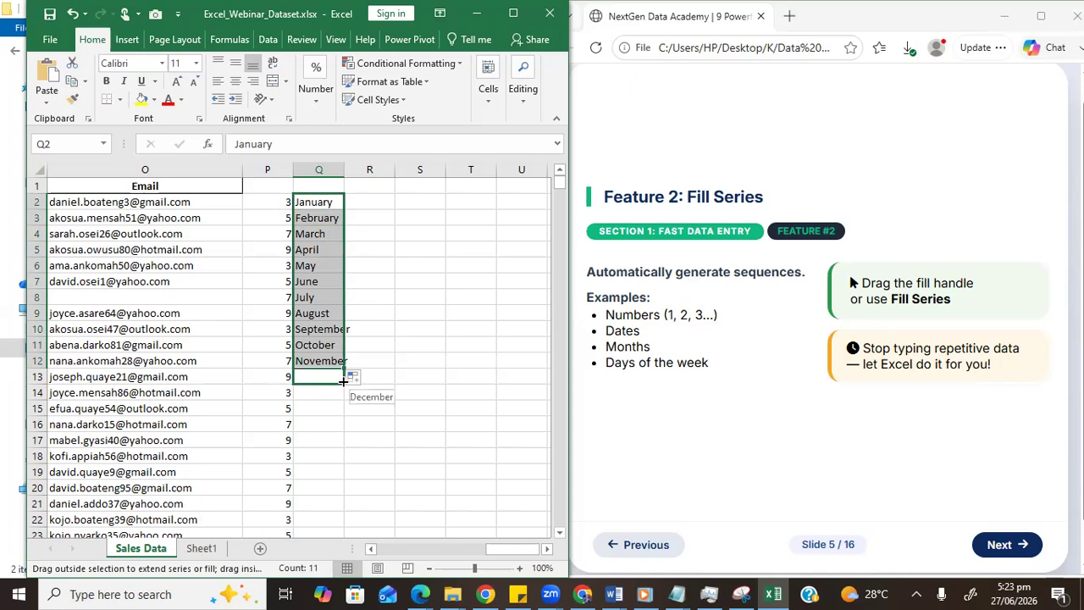
# Step: Extend the month series further down column Q to August in Q21
pyautogui.moveTo(343, 394); pyautogui.dragTo(345, 507)
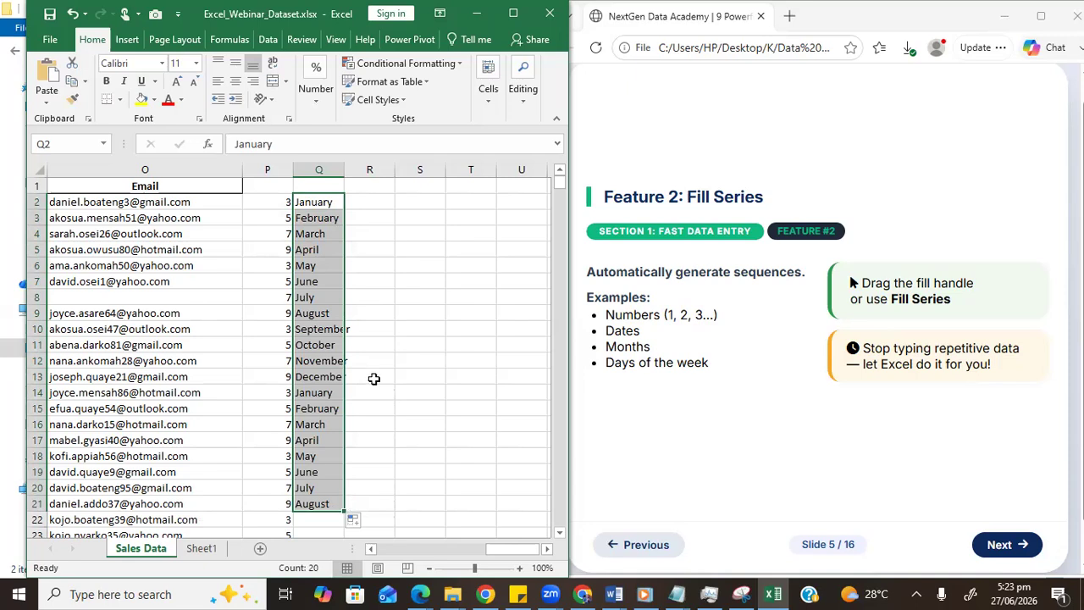
# Step: Enter the date 27/06/2026 in R2 and fill consecutive daily dates down column R to R15
pyautogui.click(366, 202)
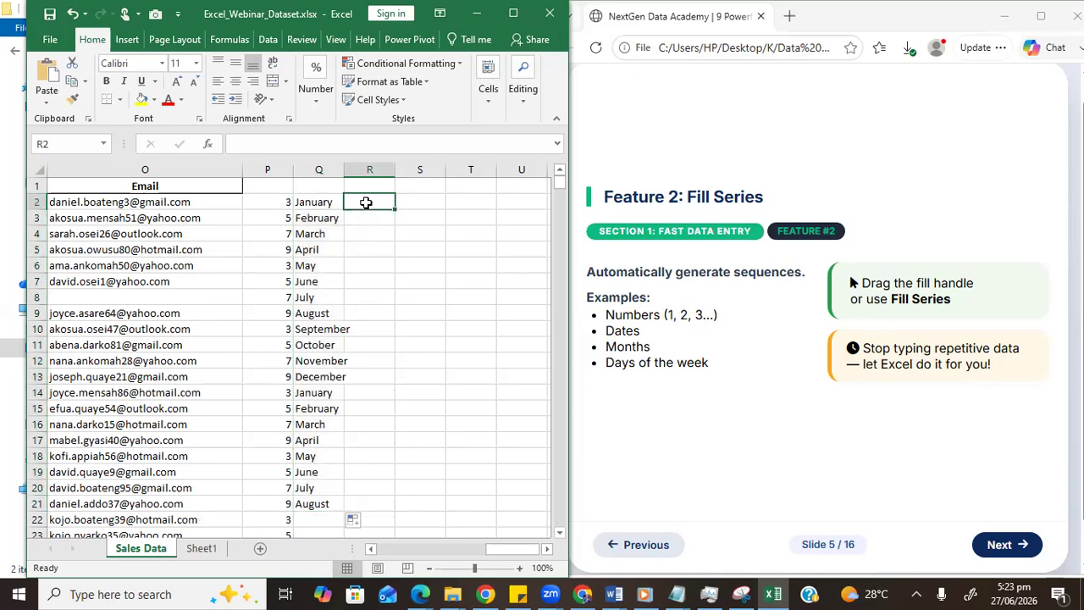
pyautogui.write('27/06/')
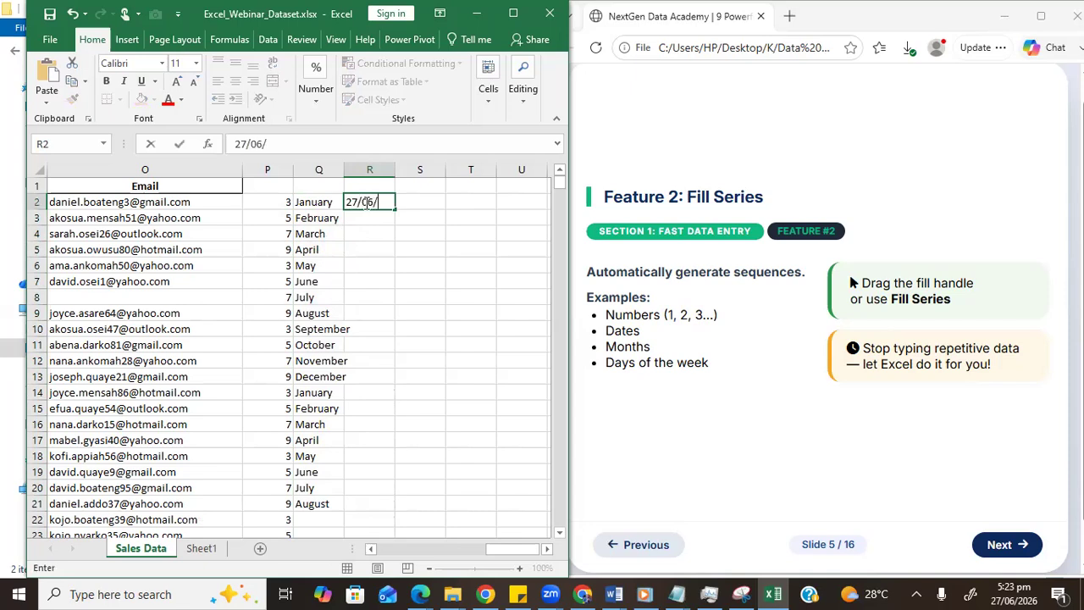
pyautogui.write('2026')
pyautogui.press('Return')
pyautogui.click(377, 203)
pyautogui.moveTo(404, 208); pyautogui.dragTo(413, 415)
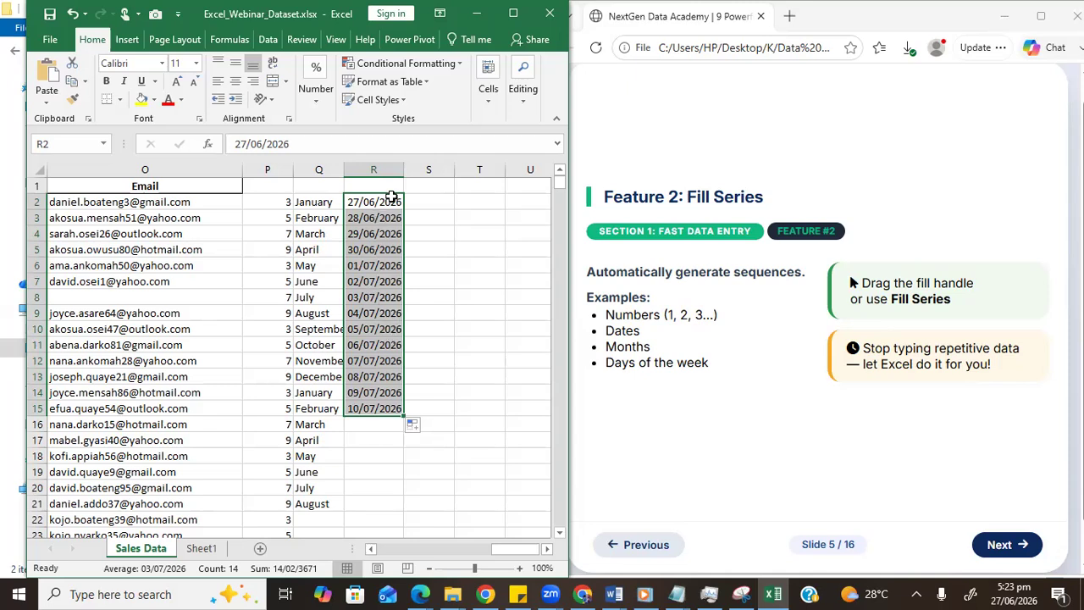
pyautogui.click(377, 252)
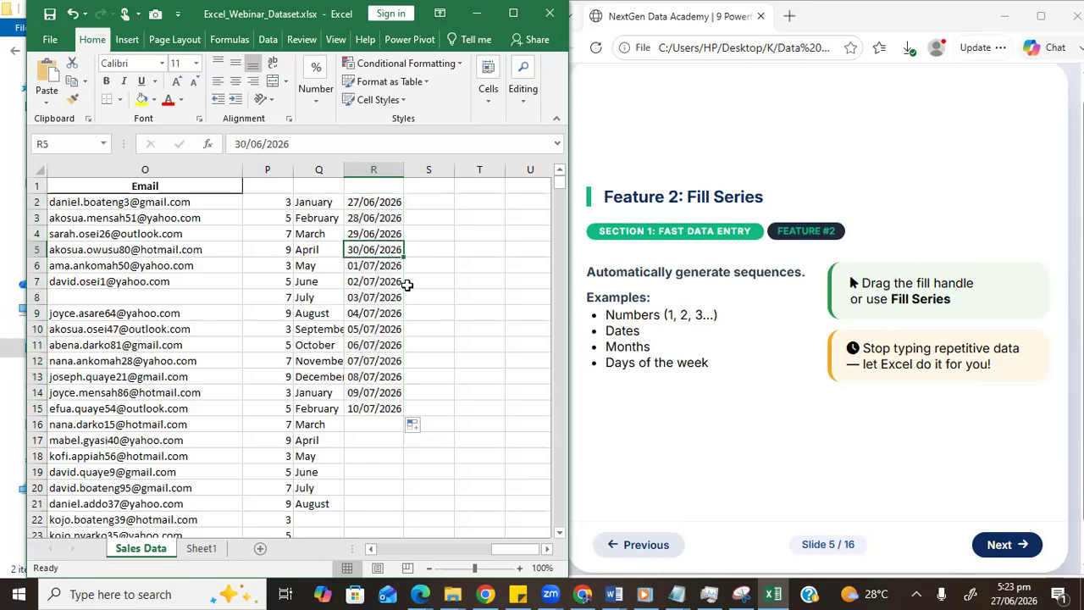
pyautogui.click(408, 271)
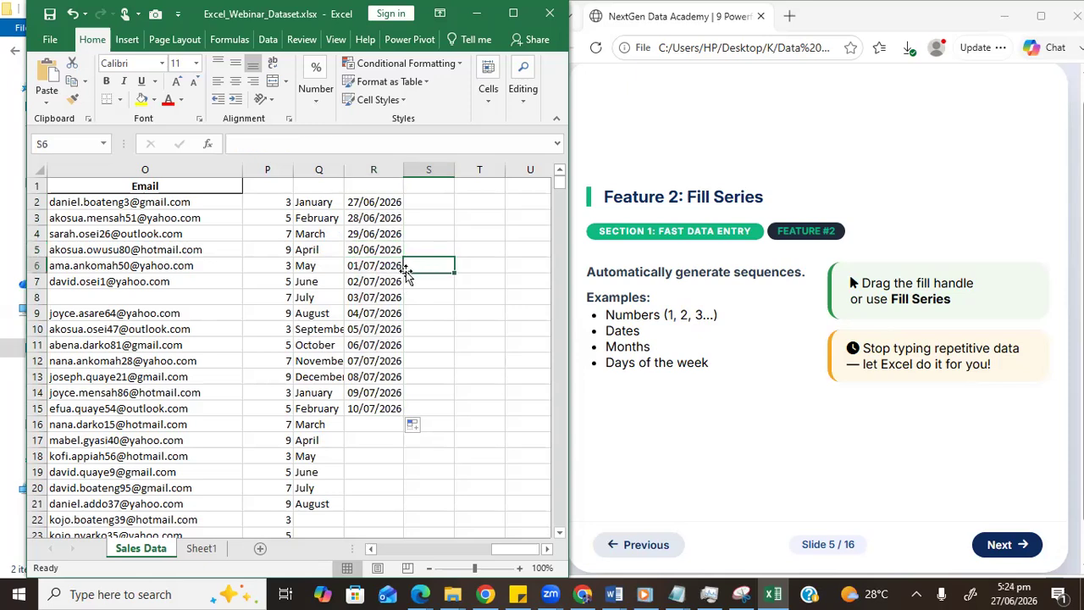
pyautogui.click(373, 268)
pyautogui.click(373, 395)
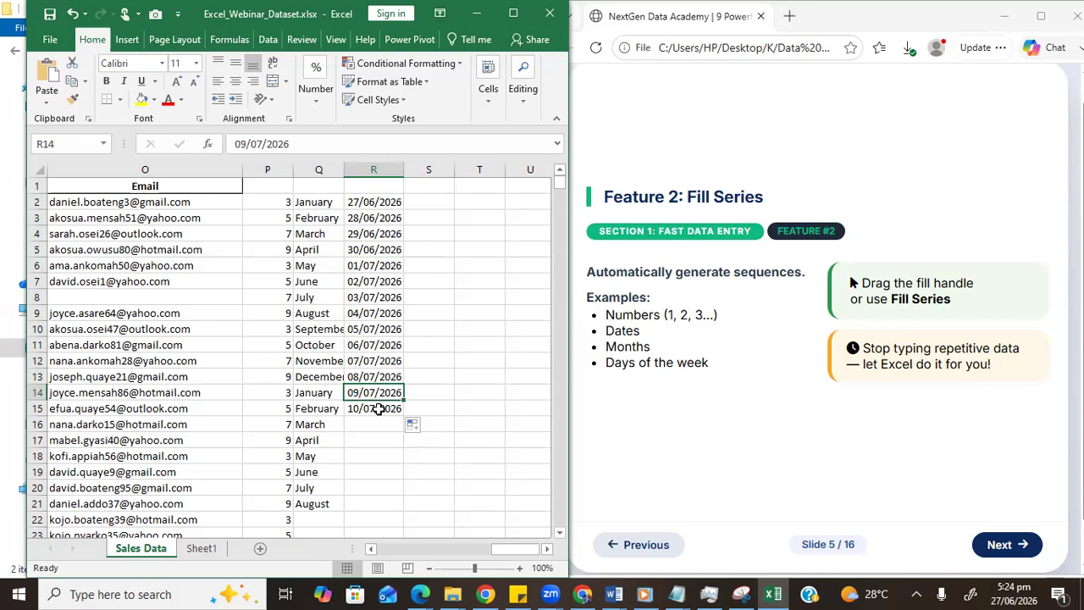
# Step: Extend the daily date series from R15 down column R to R44
pyautogui.moveTo(390, 409); pyautogui.dragTo(395, 478)
pyautogui.click(399, 413)
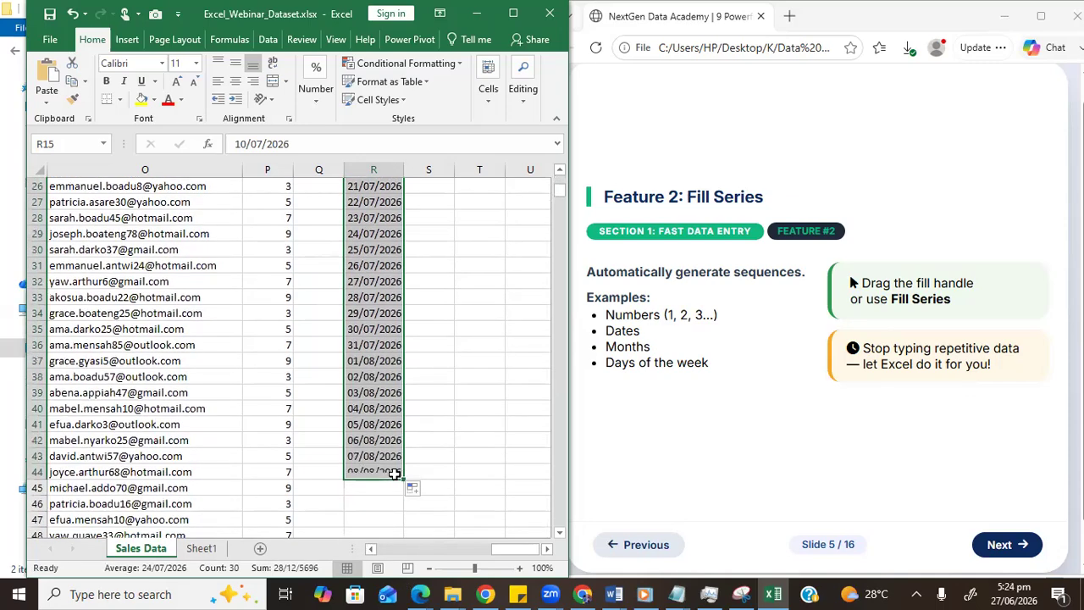
pyautogui.scroll(8, 391, 361)
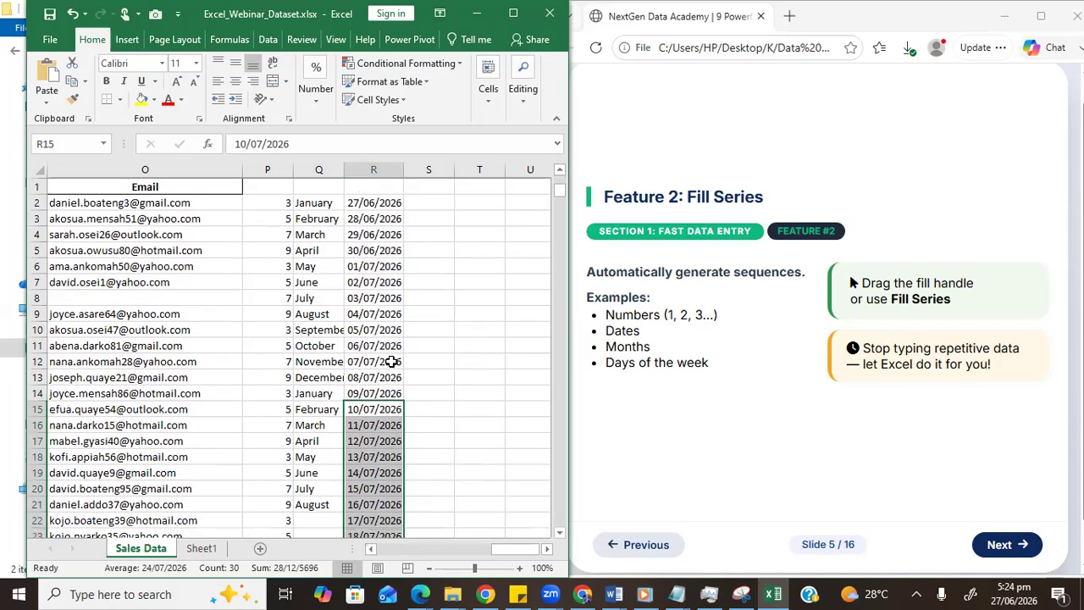
pyautogui.click(391, 361)
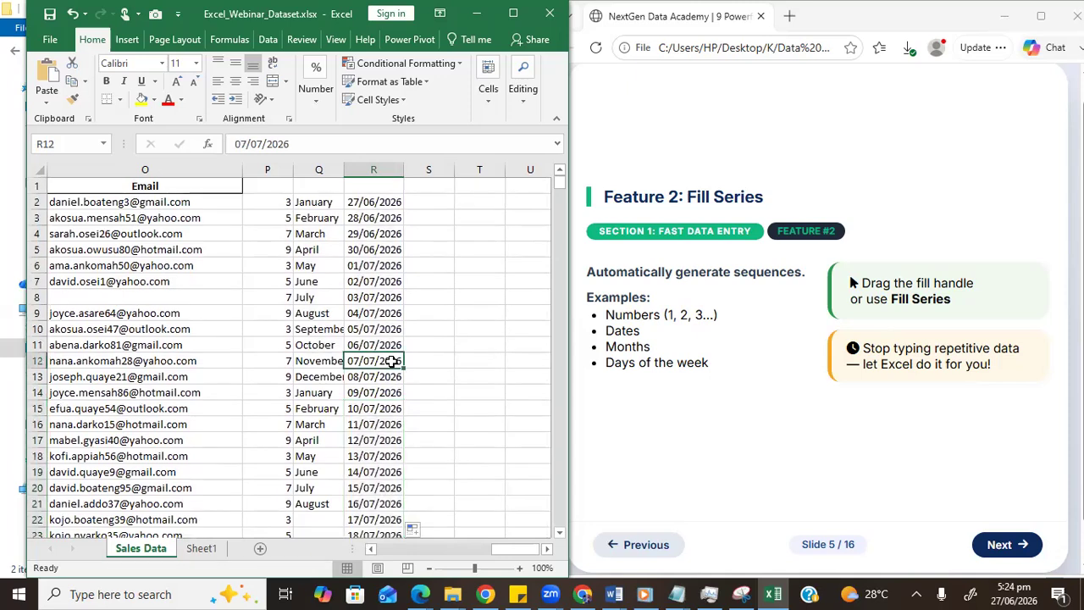
pyautogui.click(458, 232)
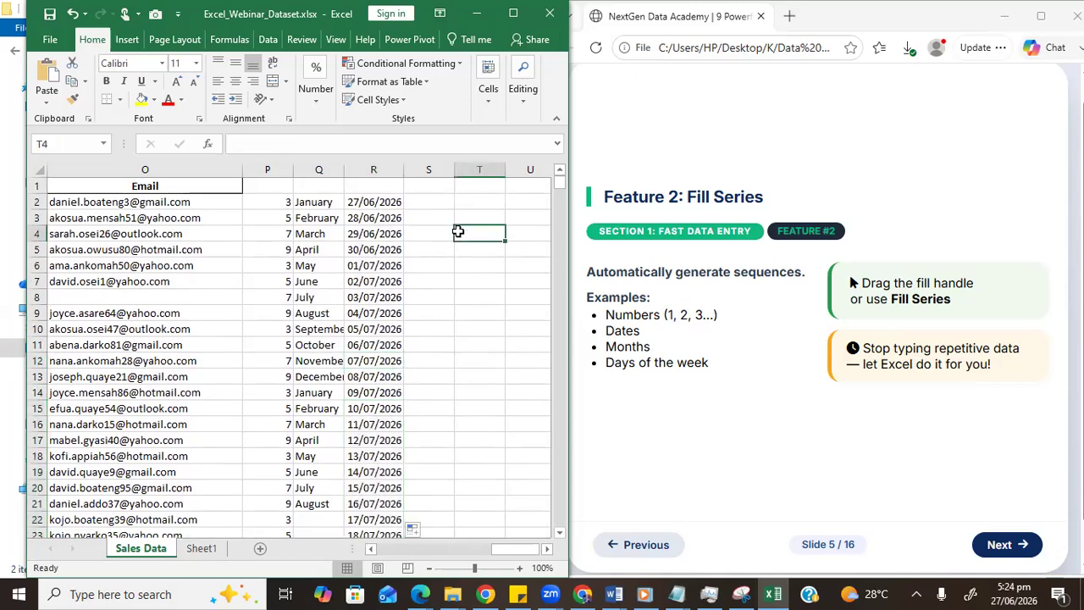
# Step: Enter Monday and Tuesday in S2 and S3, and fill the weekday series down column S to S16
pyautogui.click(428, 202)
pyautogui.write('Monday')
pyautogui.press('Return')
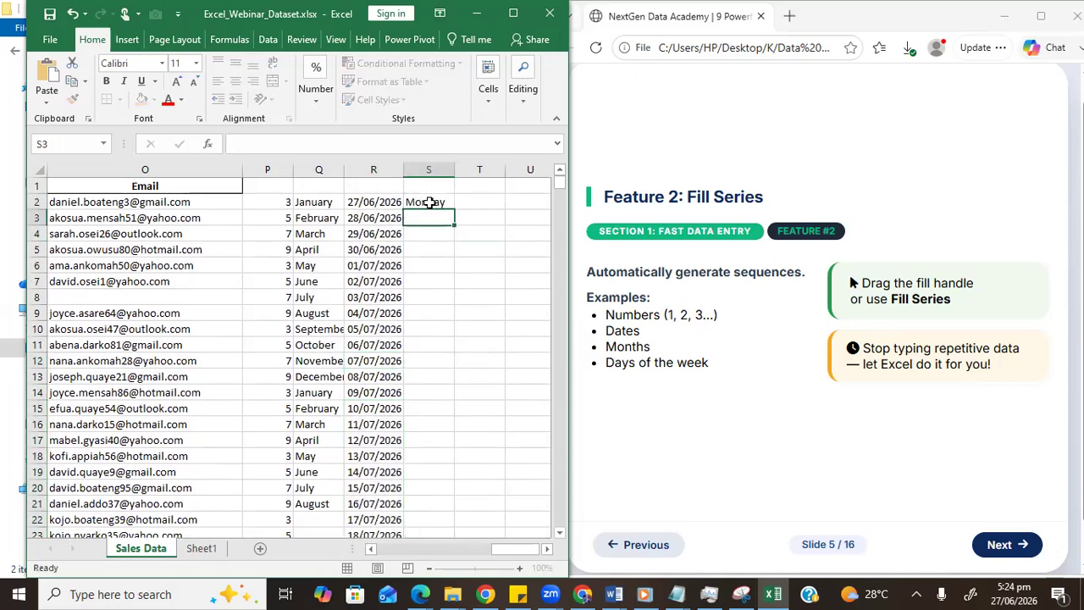
pyautogui.write('Tuesday')
pyautogui.press('Return')
pyautogui.moveTo(433, 204); pyautogui.dragTo(449, 430)
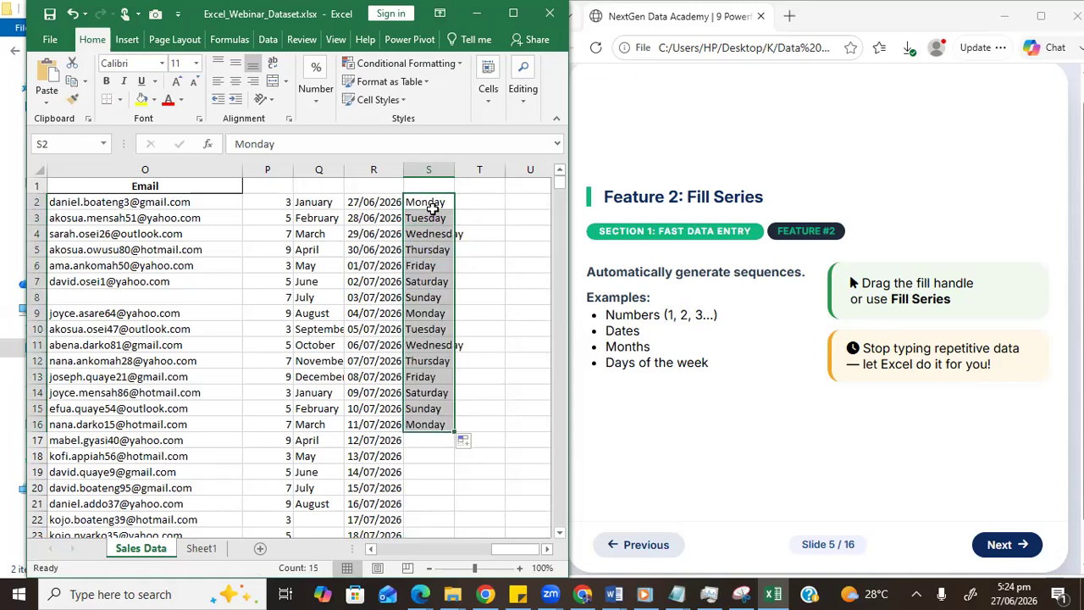
pyautogui.click(442, 295)
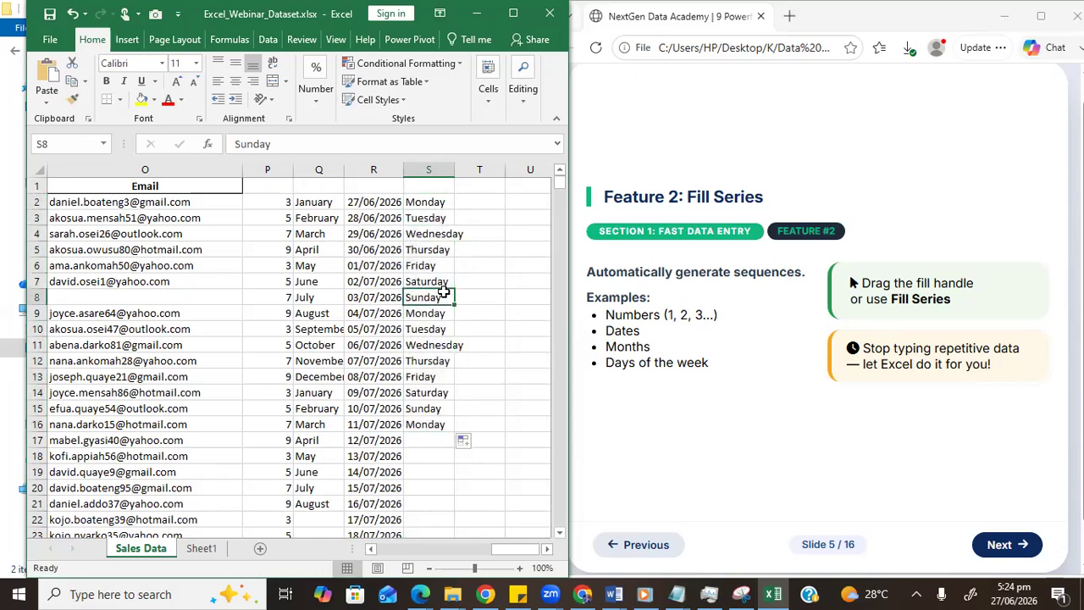
# Step: Advance the browser slides to Feature 3: Paste Special, and return to the Excel workbook in a maximized window
pyautogui.click(651, 356)
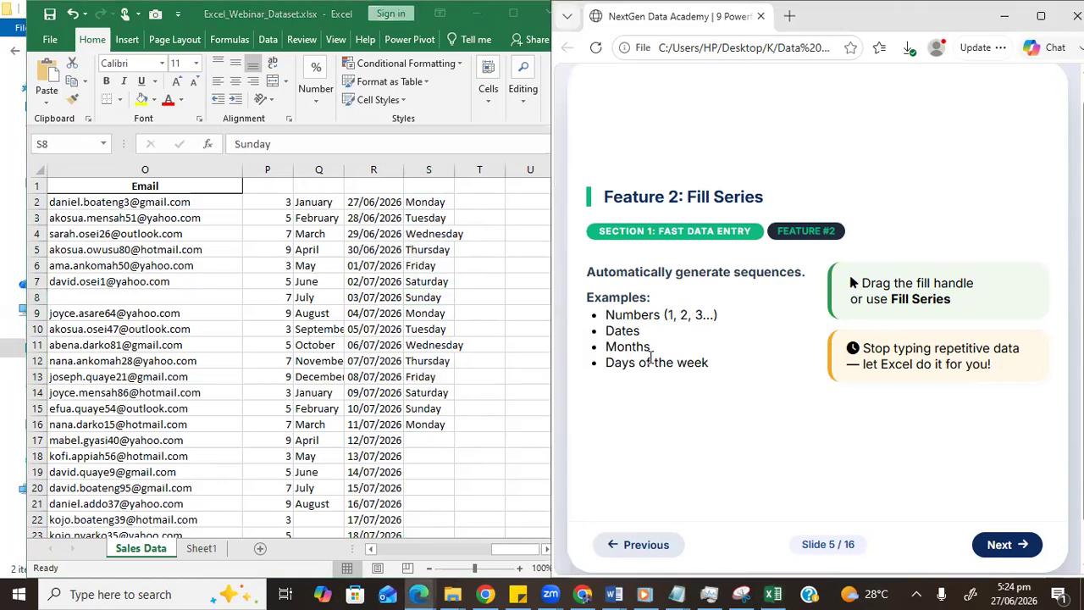
pyautogui.click(1023, 557)
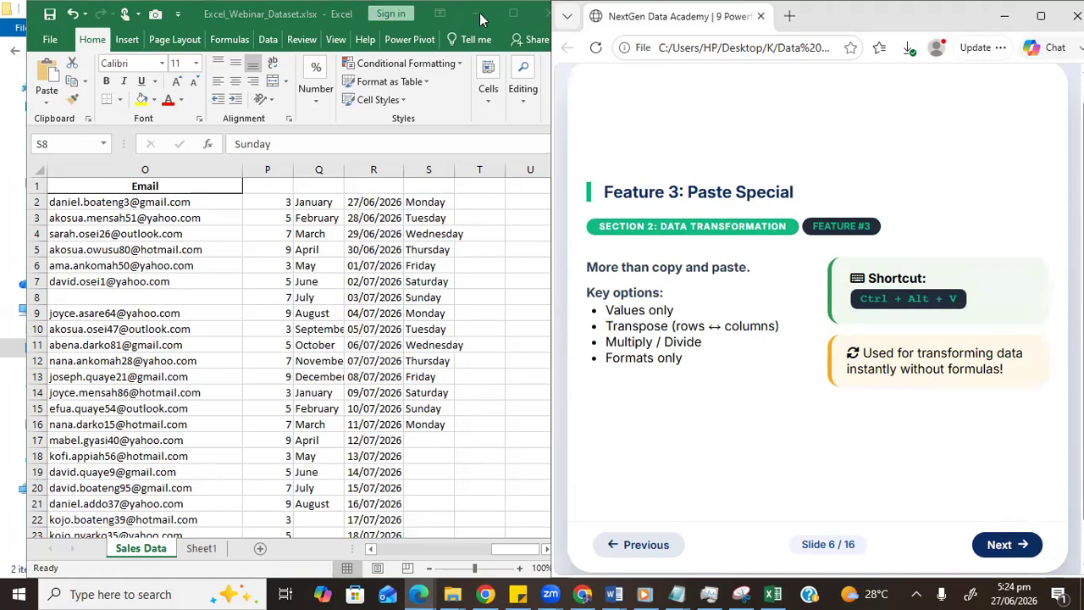
pyautogui.click(508, 21)
pyautogui.click(513, 13)
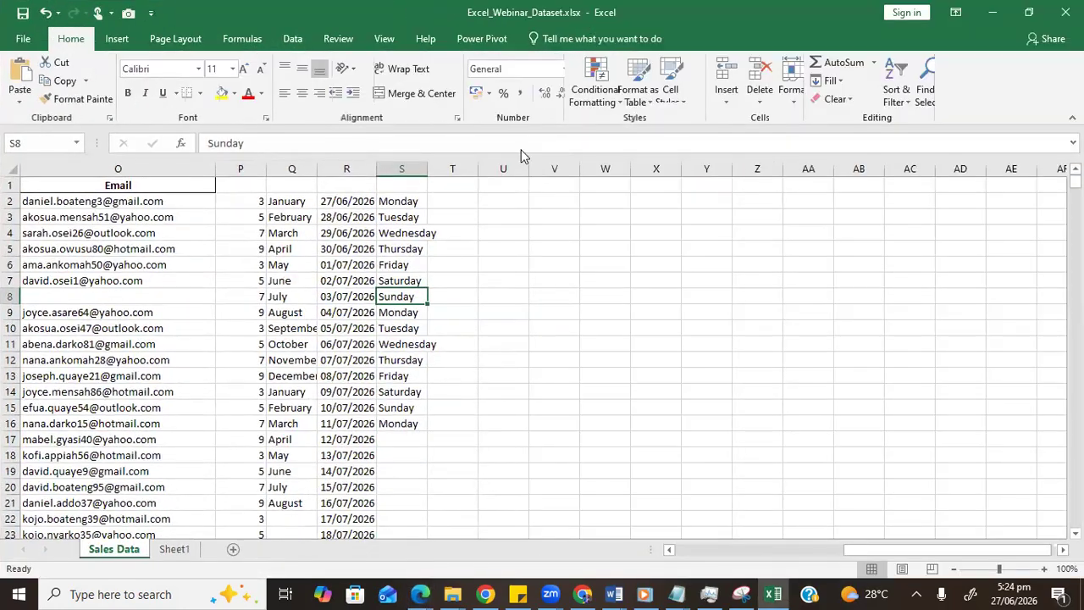
# Step: Copy the weekday list in S2:S16 and select U2 as the paste destination
pyautogui.click(560, 444)
pyautogui.hscroll(-5, 559, 445)
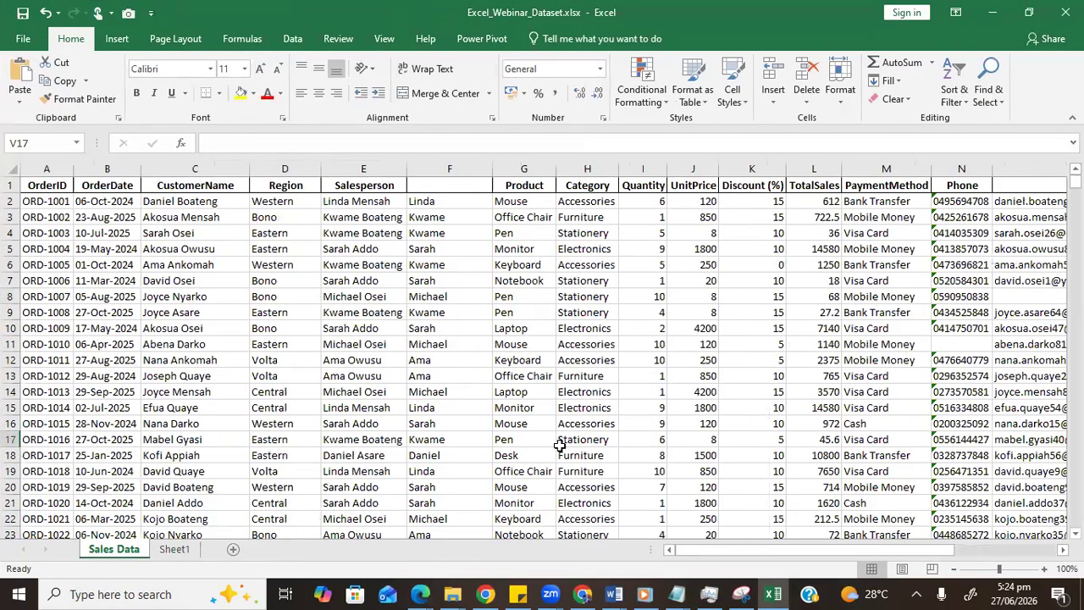
pyautogui.hscroll(5, 559, 444)
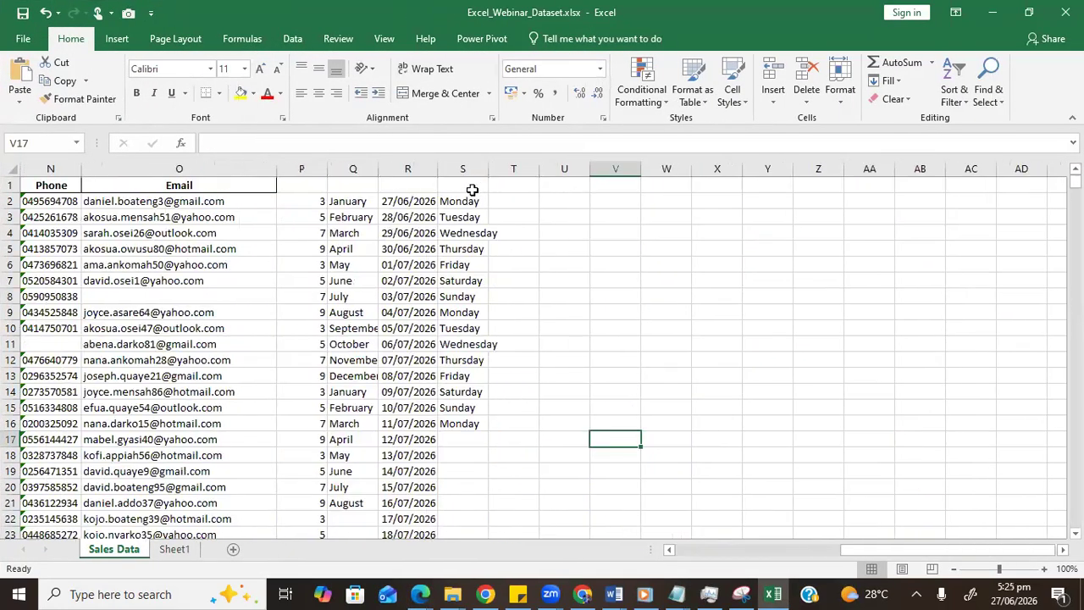
pyautogui.click(464, 205)
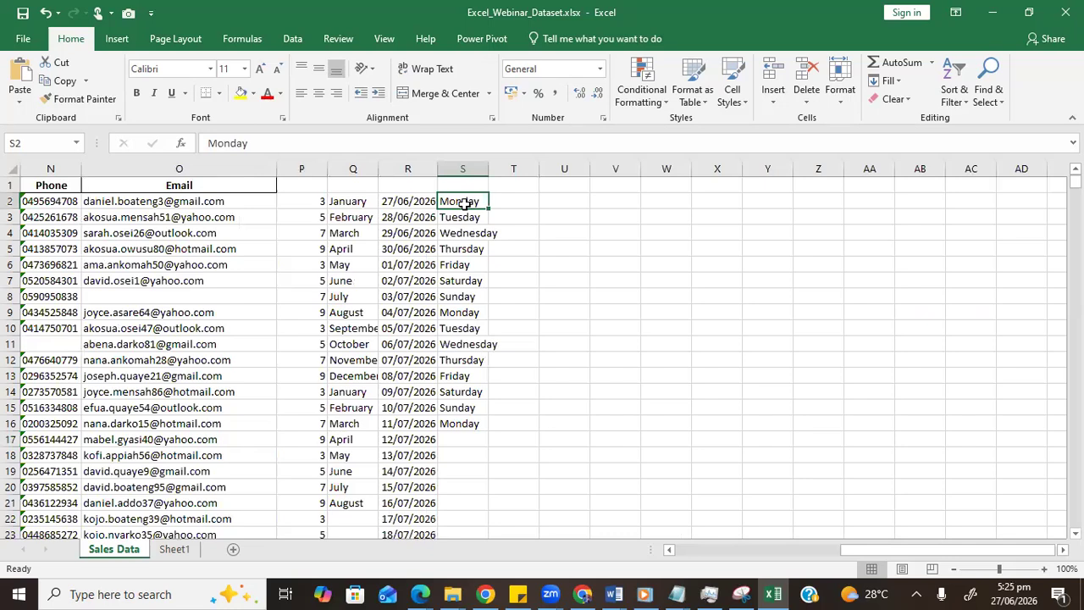
pyautogui.hotkey('ctrl', 'shift', 'Down')
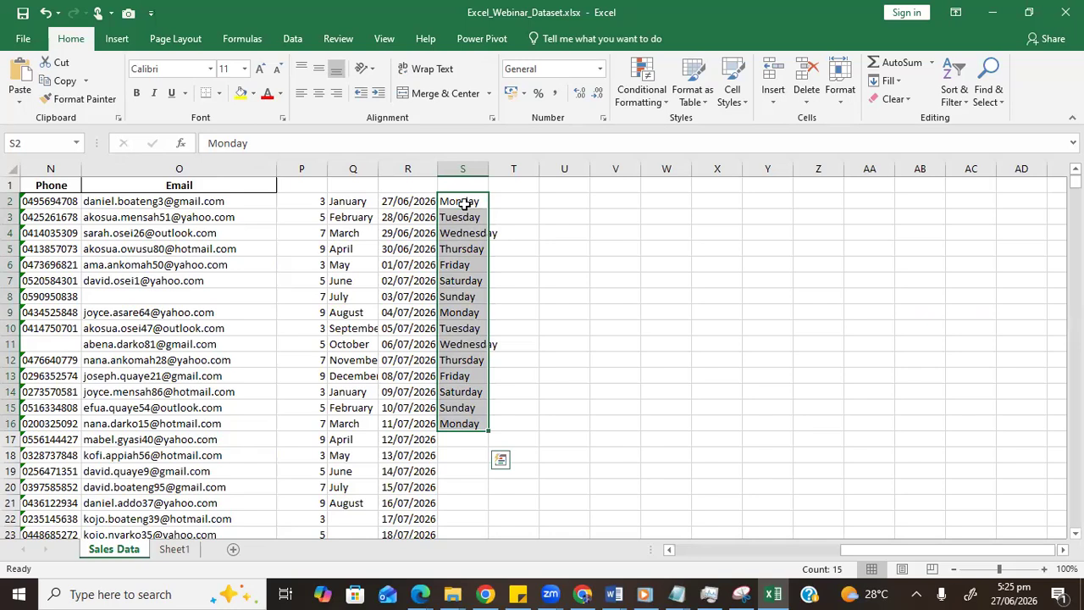
pyautogui.hotkey('ctrl', 'c')
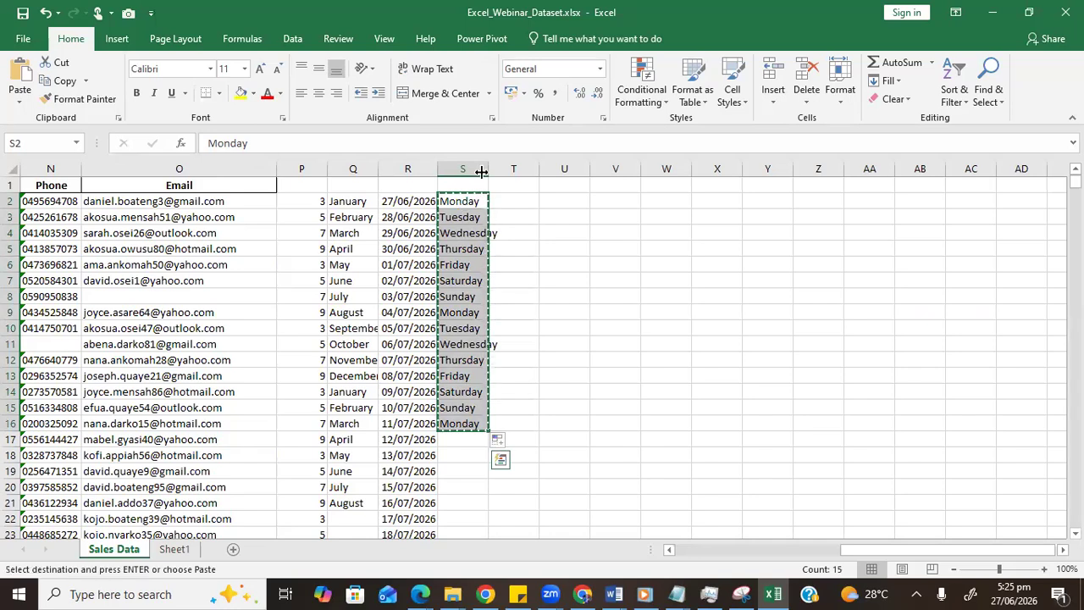
pyautogui.click(584, 200)
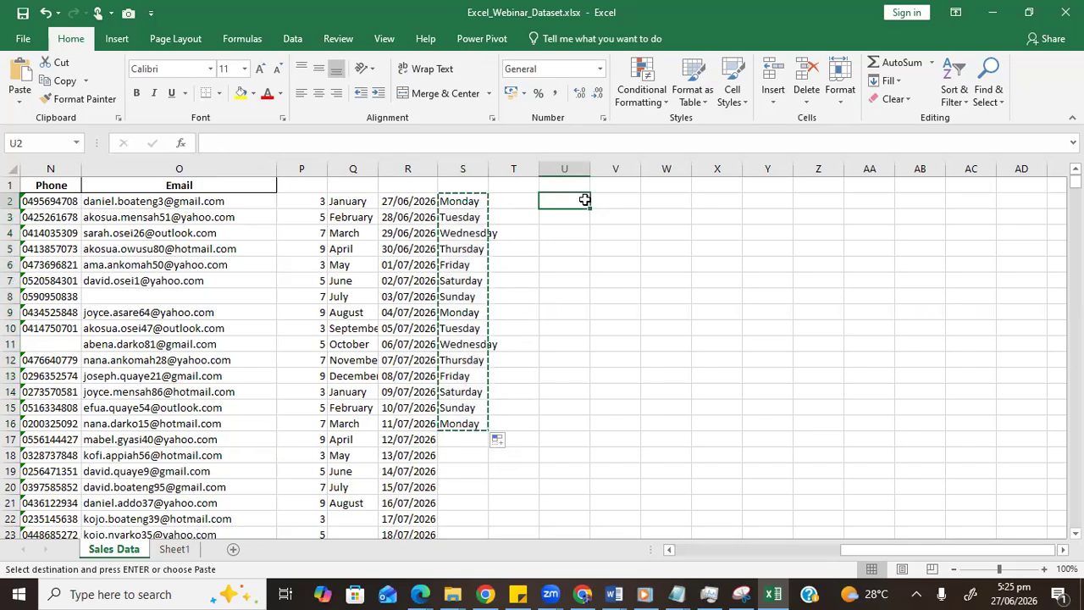
# Step: Show the workbook beside the slides to check the Paste Special options and shortcut, and maximize the workbook again
pyautogui.click(1023, 11)
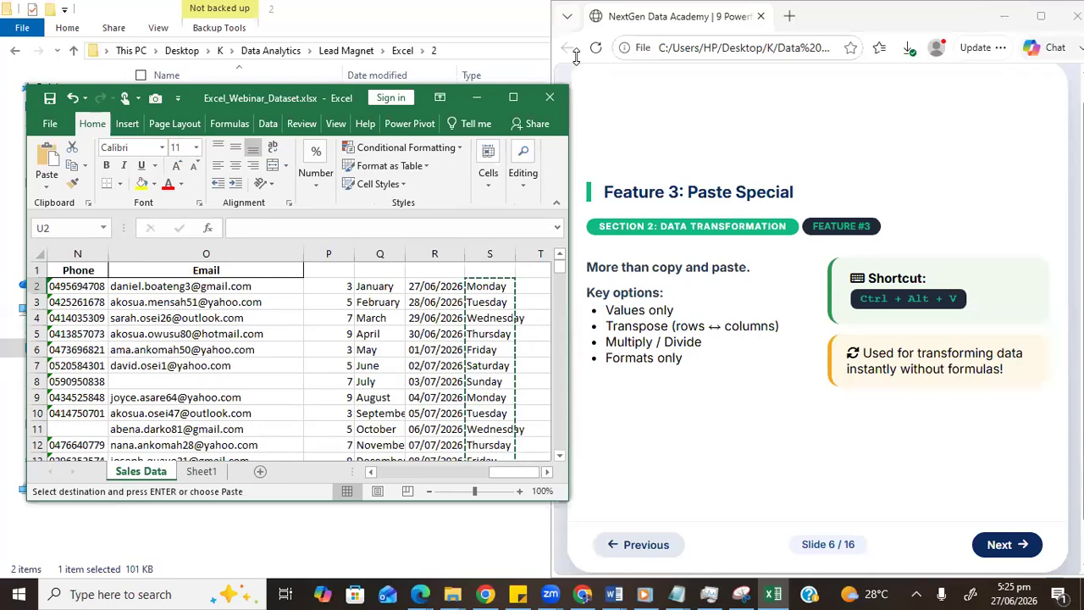
pyautogui.press('super+shift+Up')
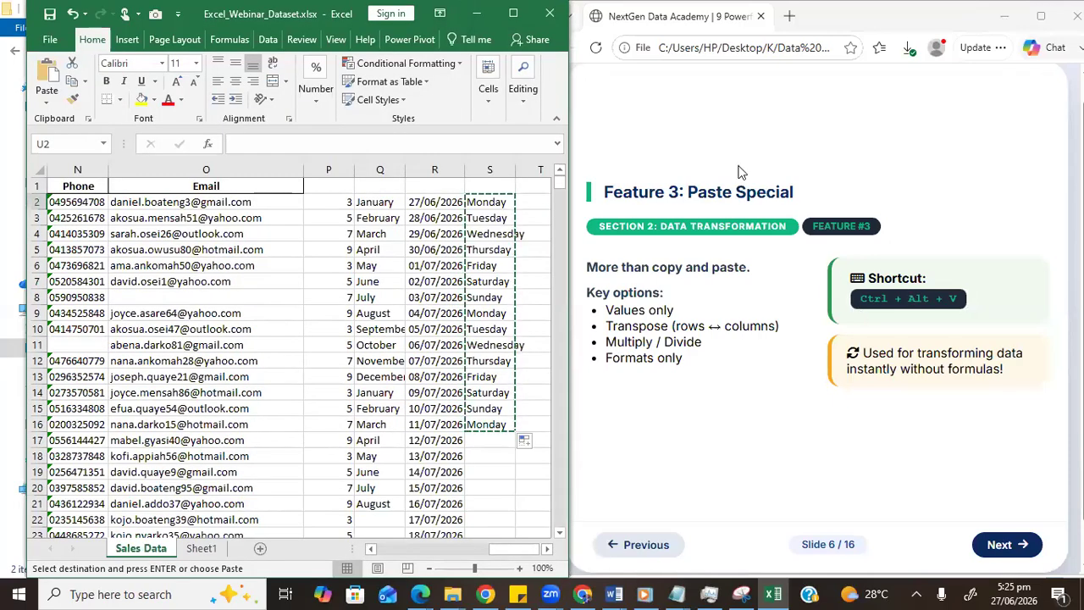
pyautogui.click(513, 13)
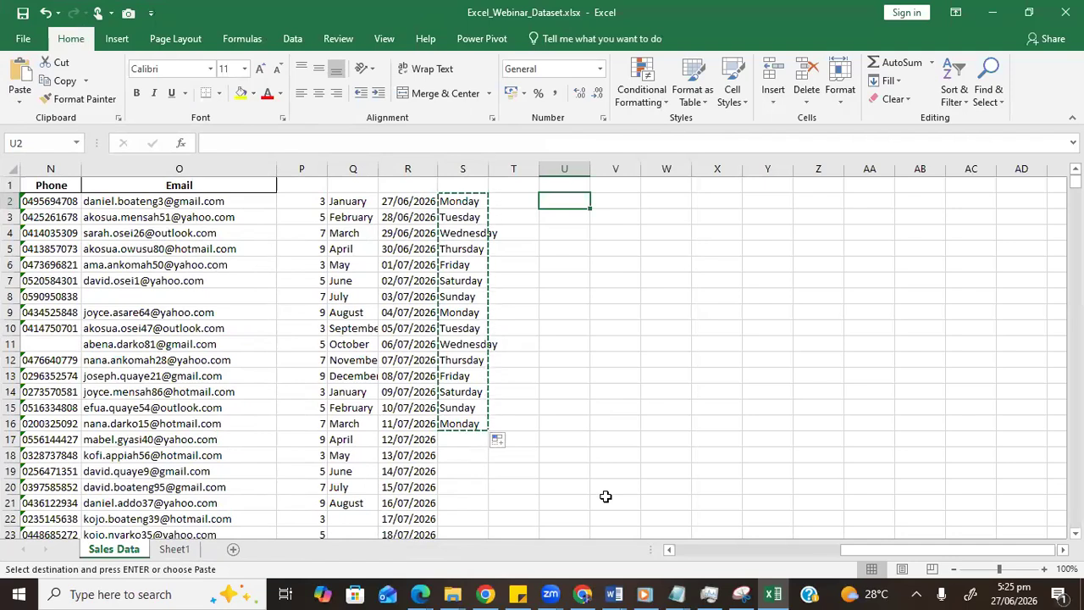
pyautogui.hotkey('ctrl', 'alt', 'v')
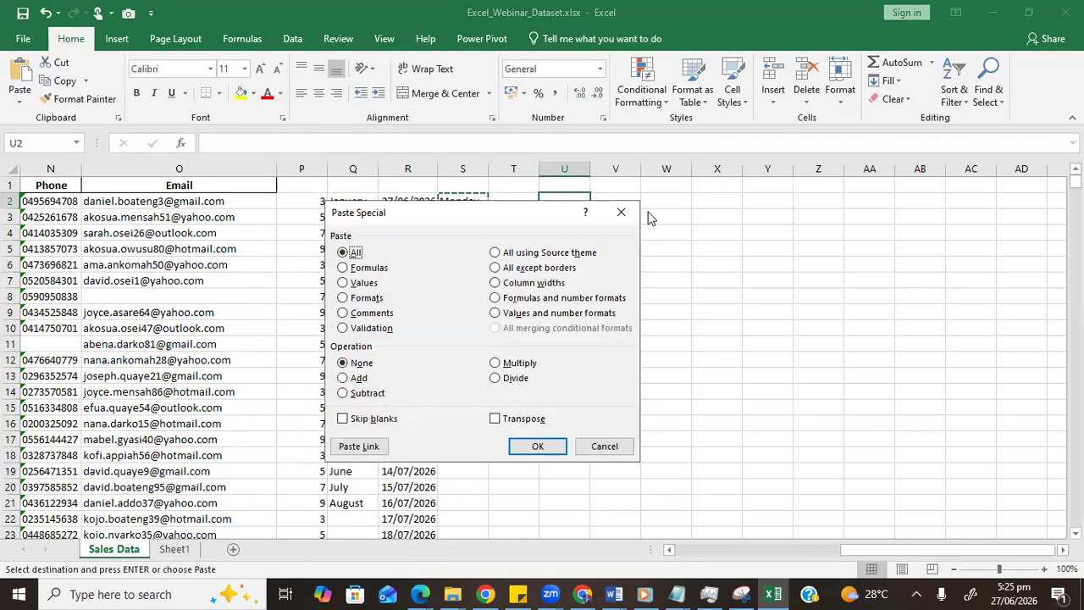
pyautogui.click(621, 212)
pyautogui.click(17, 103)
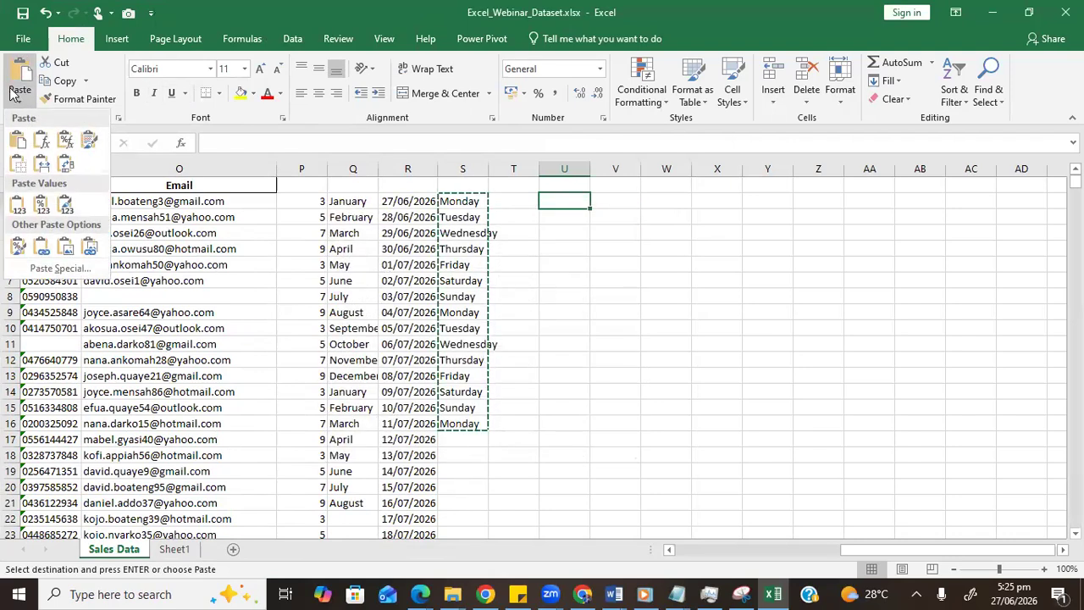
pyautogui.click(21, 105)
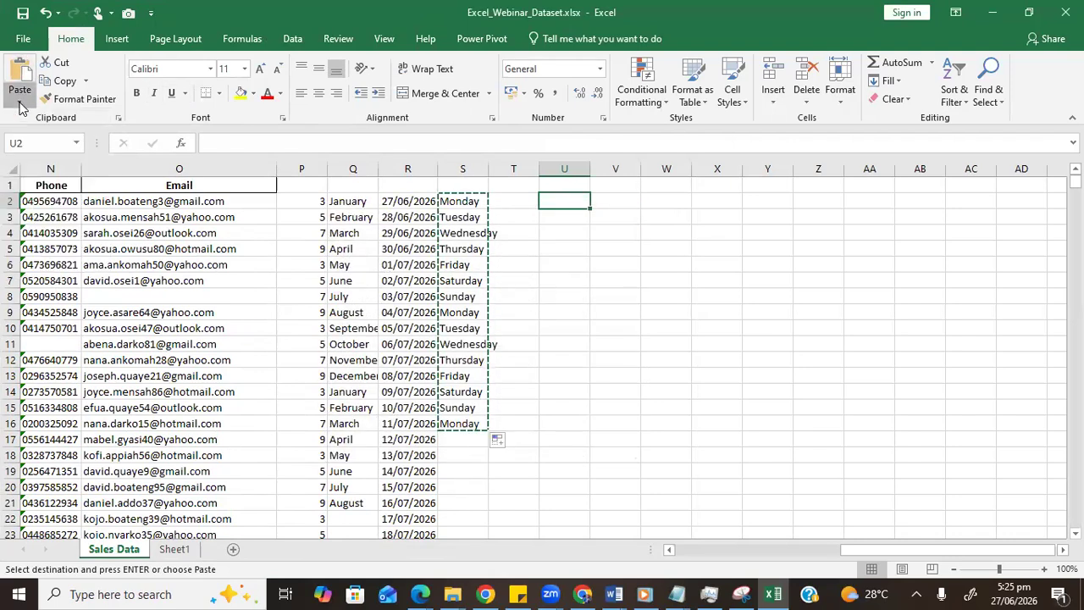
# Step: Paste the copied weekdays at U2 using Paste Special with the Transpose option, so they run across row 2
pyautogui.click(20, 105)
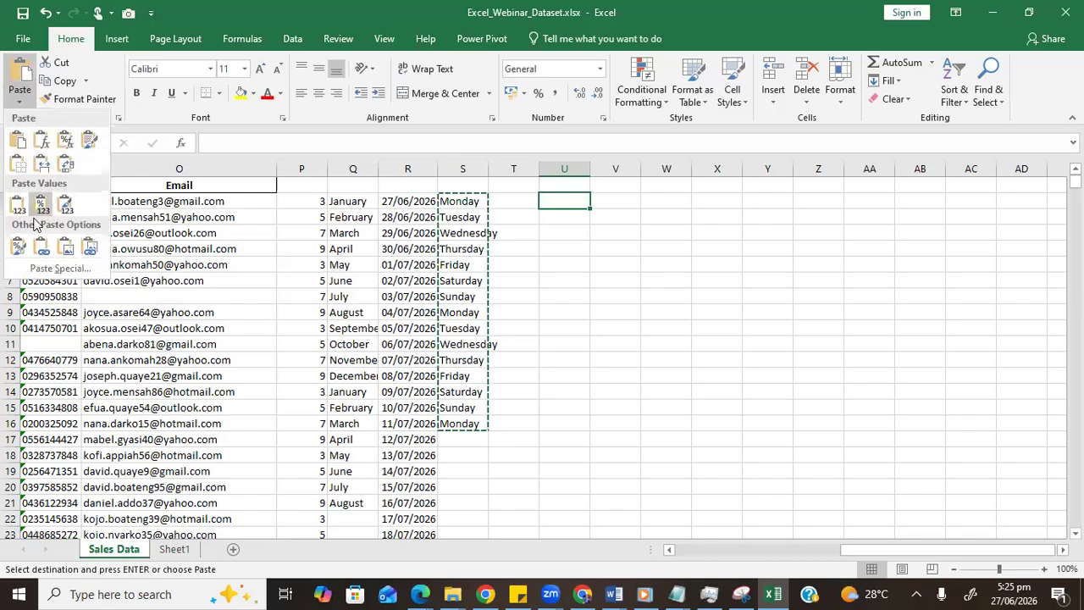
pyautogui.click(61, 268)
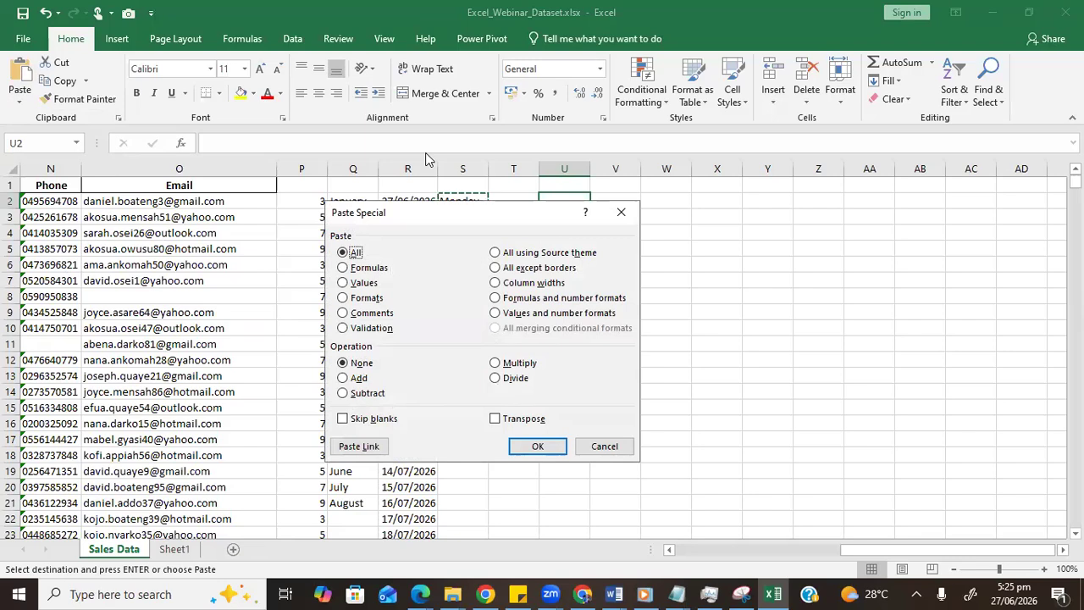
pyautogui.click(426, 154)
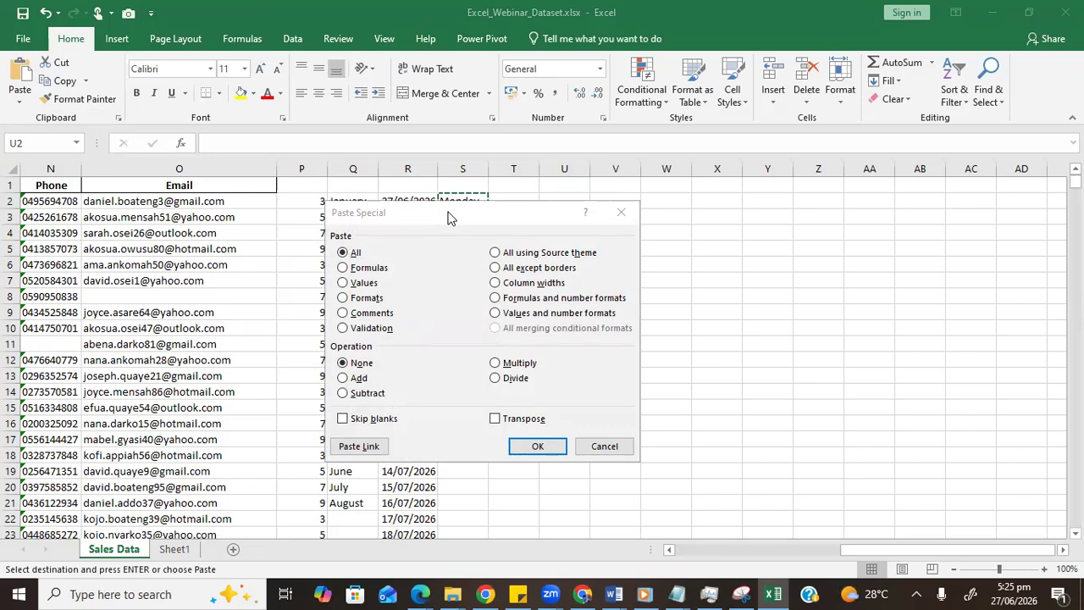
pyautogui.moveTo(449, 217); pyautogui.dragTo(361, 115)
pyautogui.click(414, 318)
pyautogui.click(449, 343)
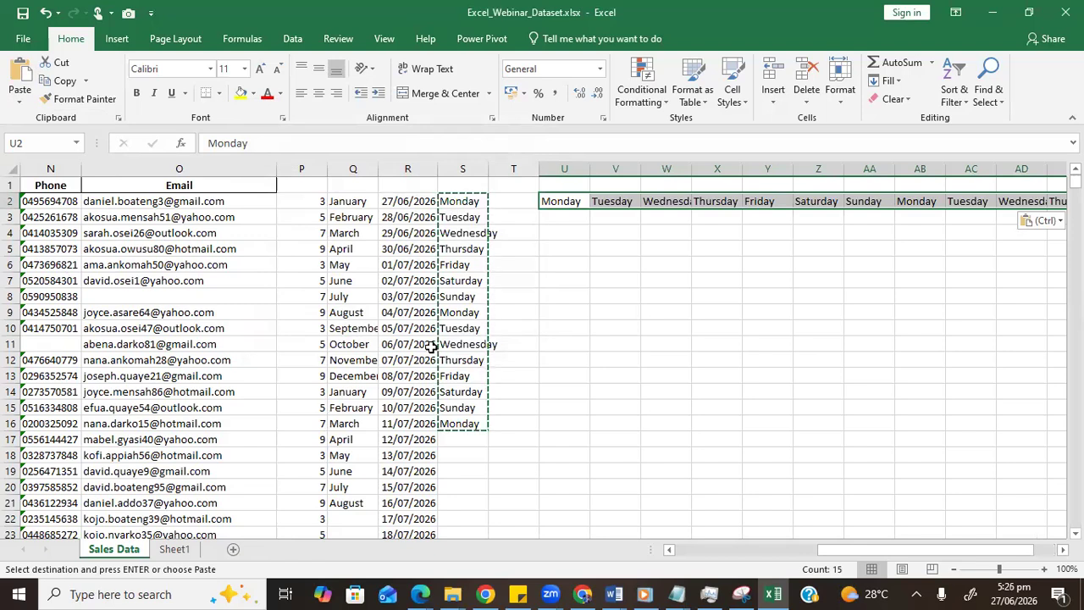
# Step: Copy the weekdays running across row 2 from U2 and paste them at T2 using Paste Special with Transpose, so they run down column T
pyautogui.hotkey('ctrl', 'c')
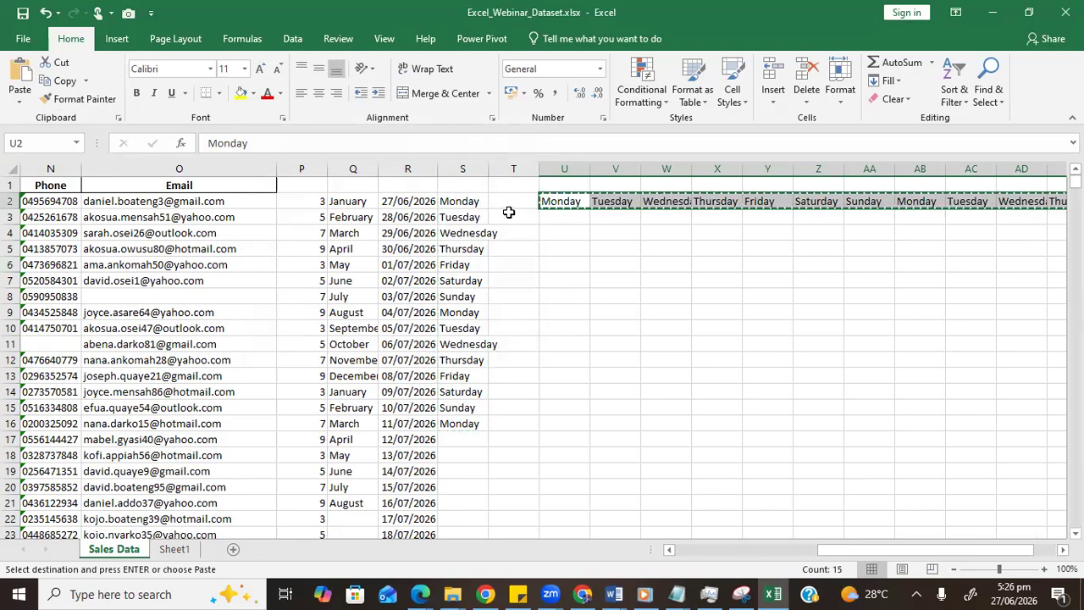
pyautogui.click(511, 204)
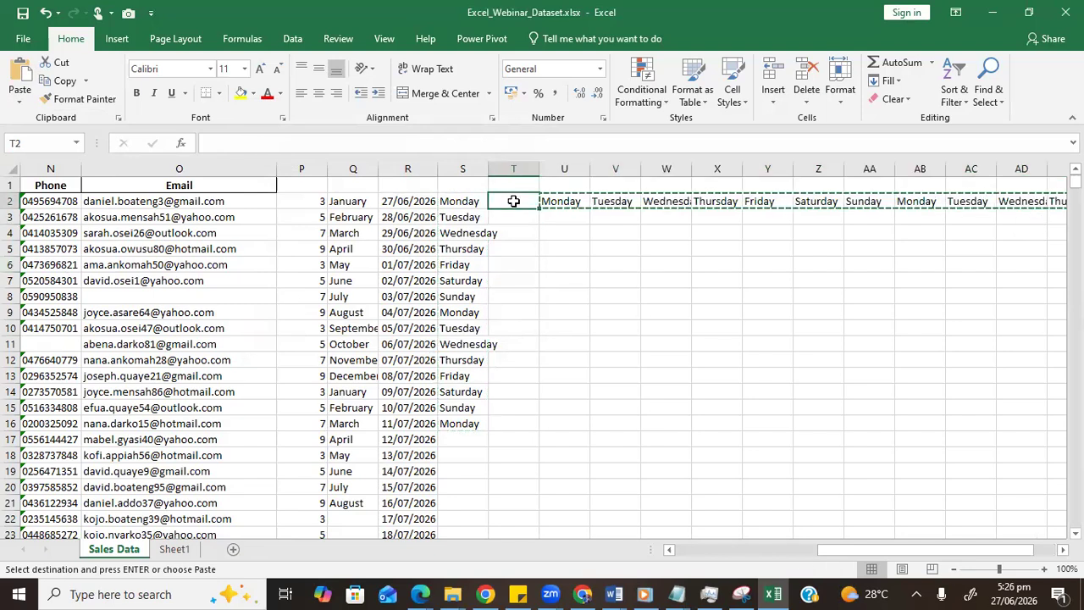
pyautogui.hotkey('ctrl', 'alt', 'v')
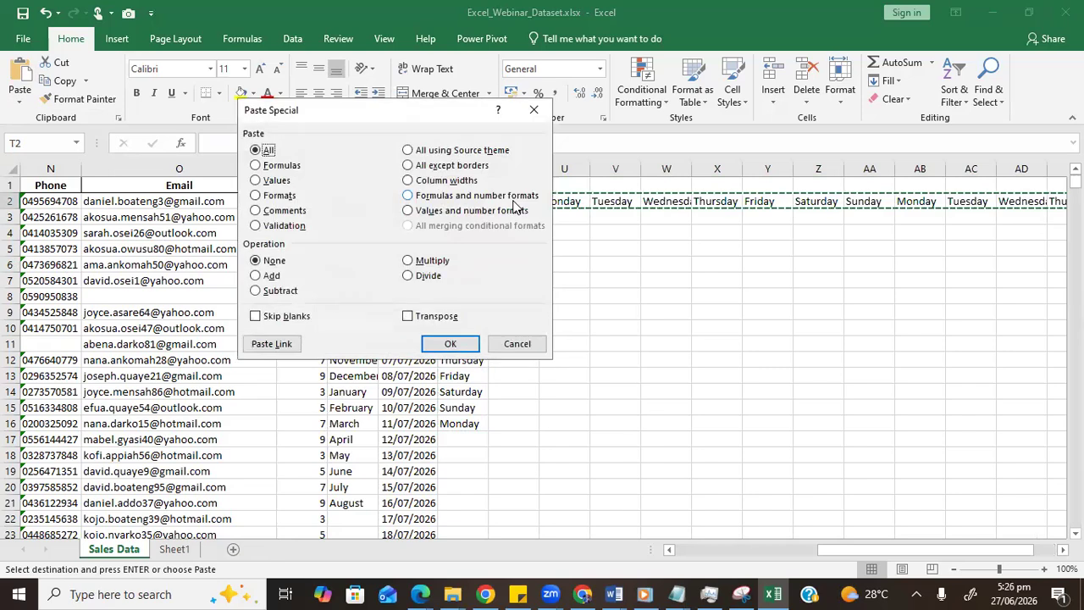
pyautogui.click(407, 316)
pyautogui.click(434, 345)
pyautogui.click(704, 314)
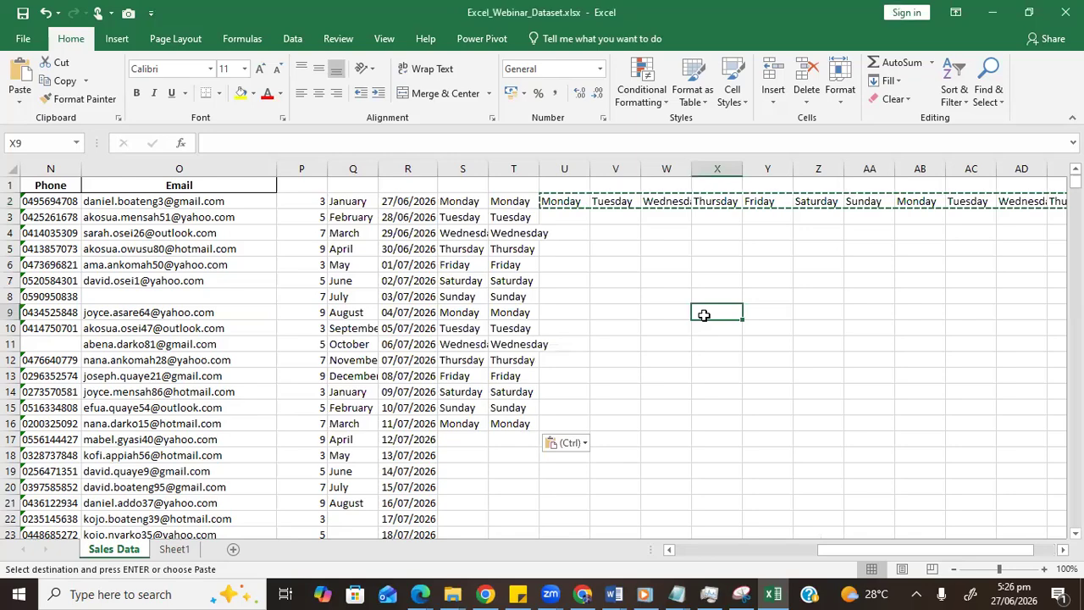
pyautogui.hscroll(-5, 704, 314)
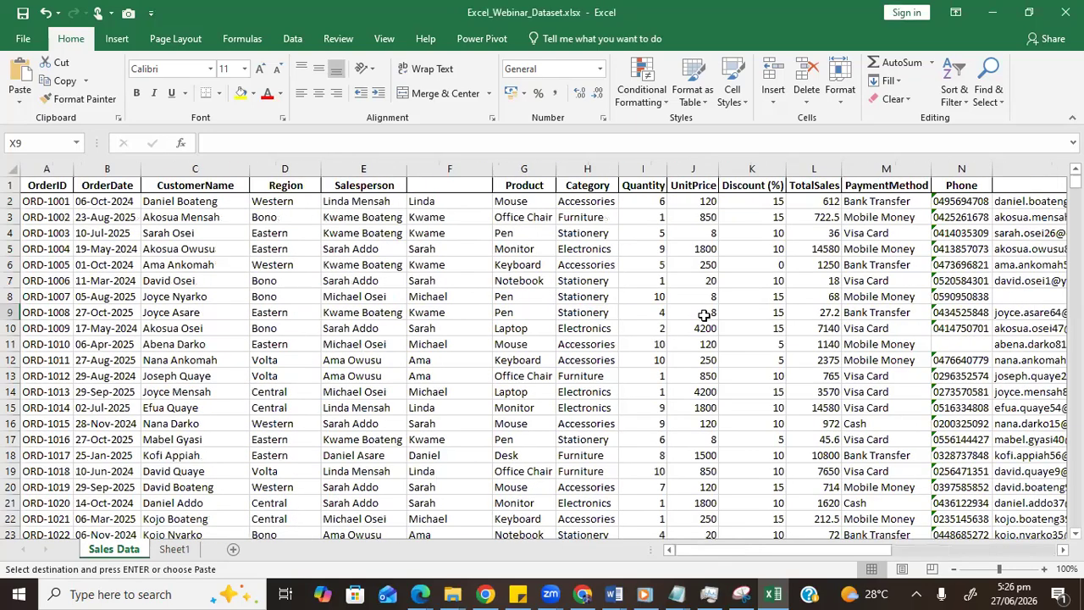
pyautogui.hscroll(2, 704, 315)
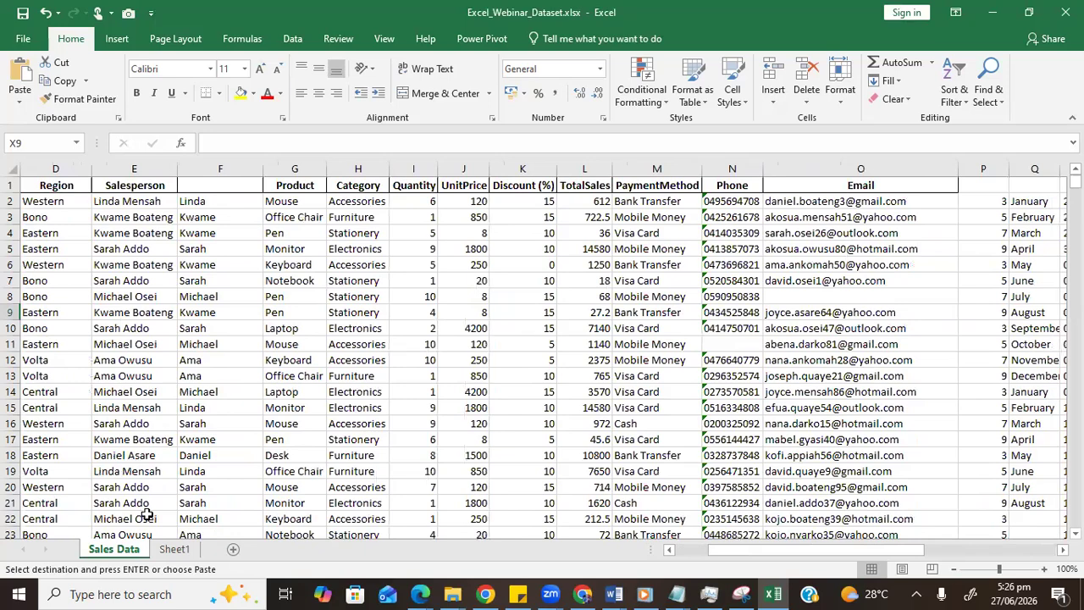
pyautogui.click(170, 549)
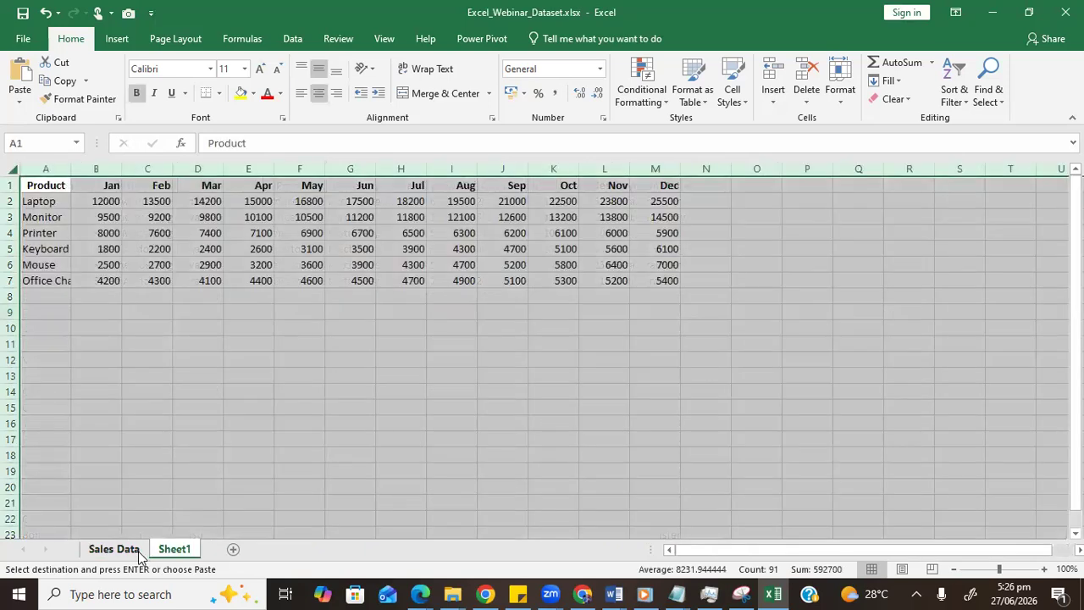
pyautogui.click(136, 549)
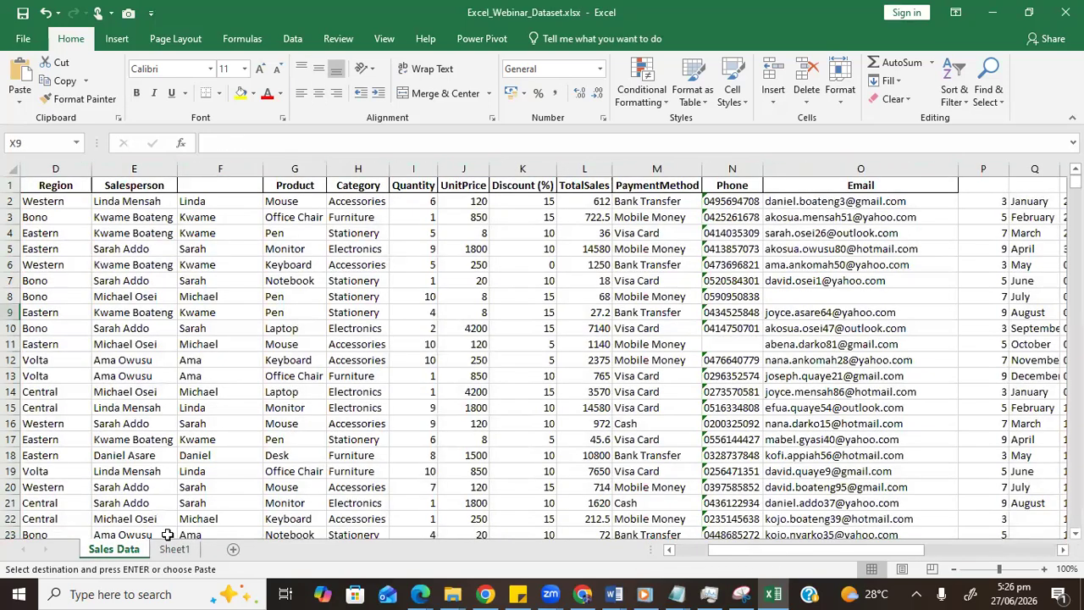
pyautogui.click(167, 535)
pyautogui.click(336, 314)
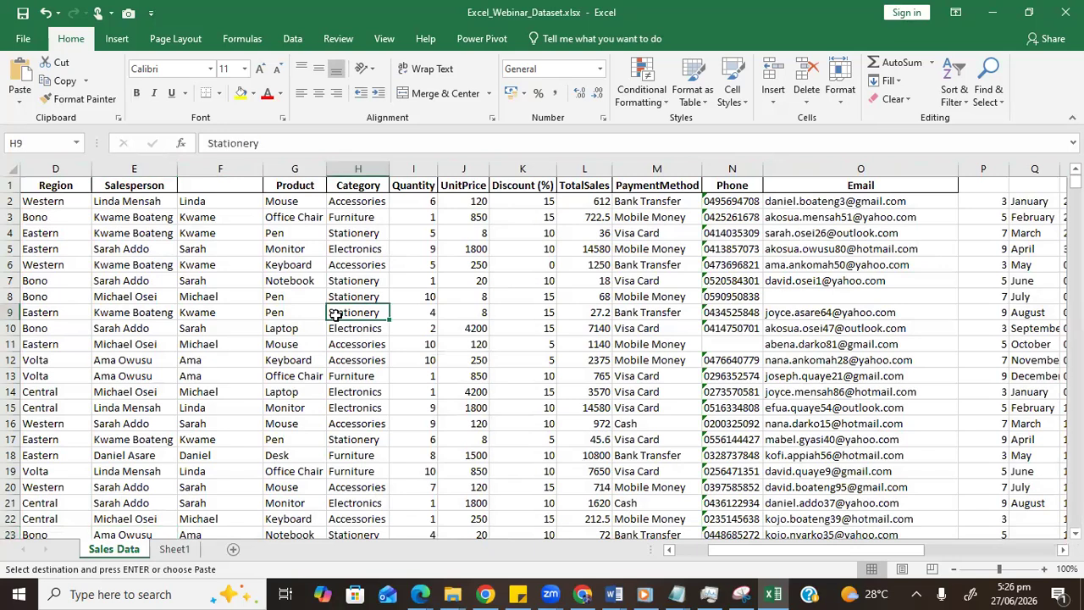
# Step: Copy the Product and Jan columns in A1:B7 of Sheet1 and paste them at A1 of a new worksheet
pyautogui.click(193, 552)
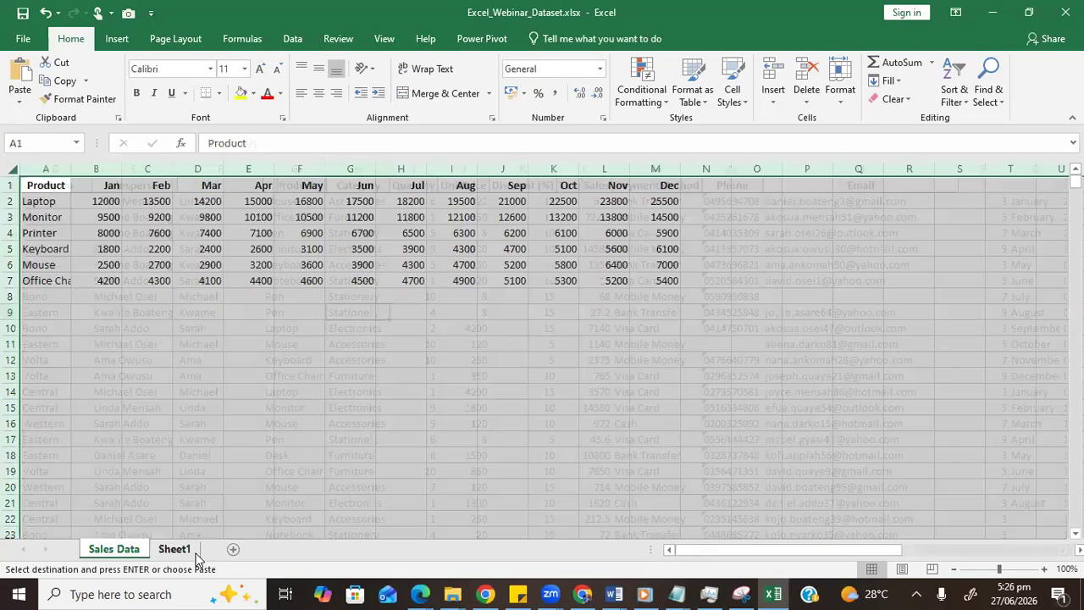
pyautogui.click(142, 218)
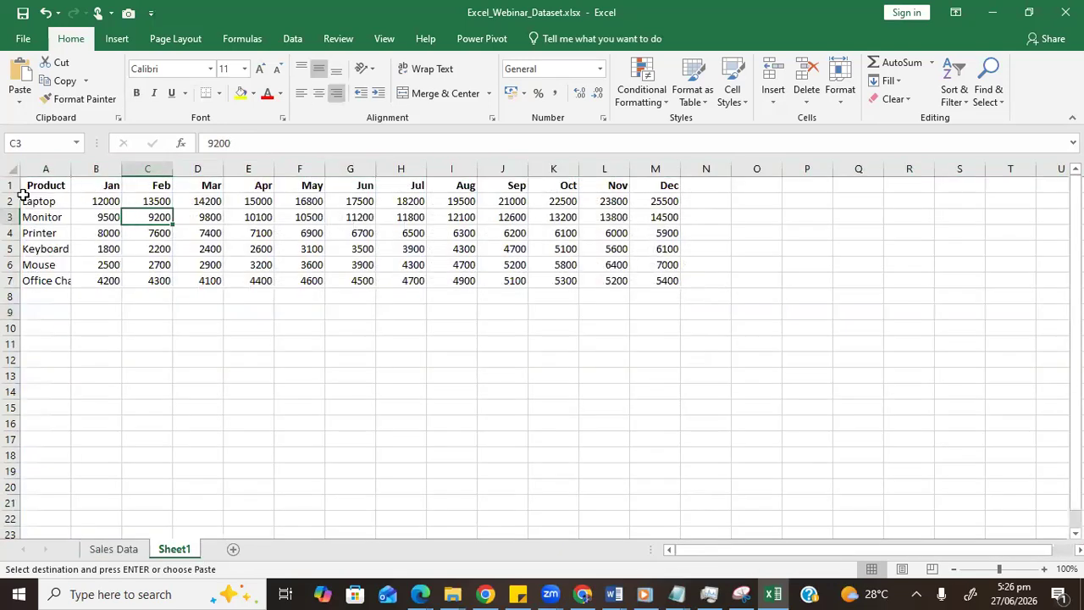
pyautogui.moveTo(23, 184); pyautogui.dragTo(111, 270)
pyautogui.keyDown('shift'); pyautogui.click(108, 281); pyautogui.keyUp('shift')
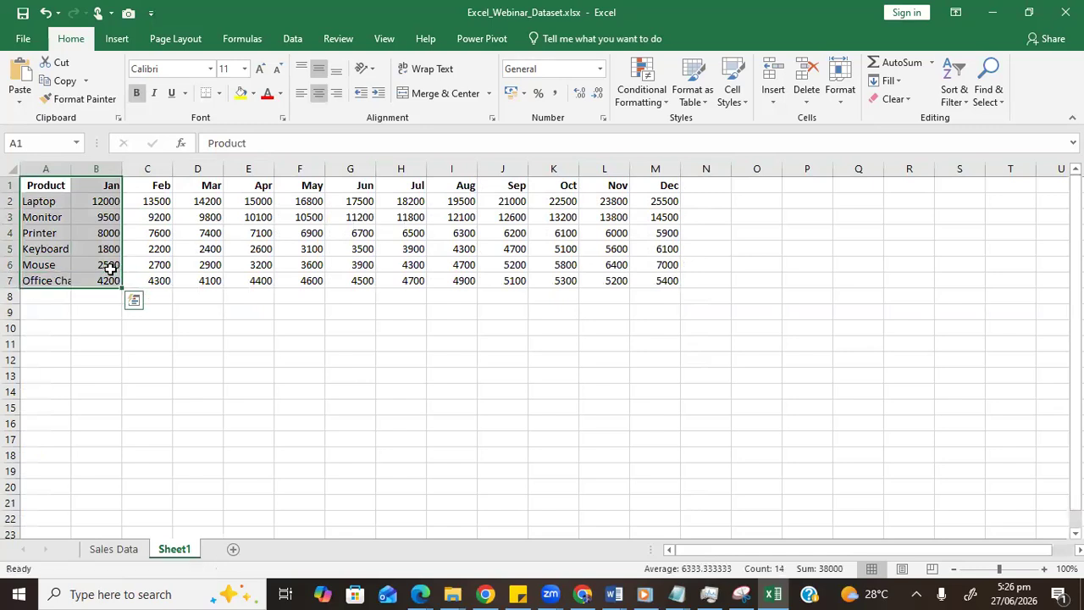
pyautogui.hotkey('ctrl', 'c')
pyautogui.click(234, 549)
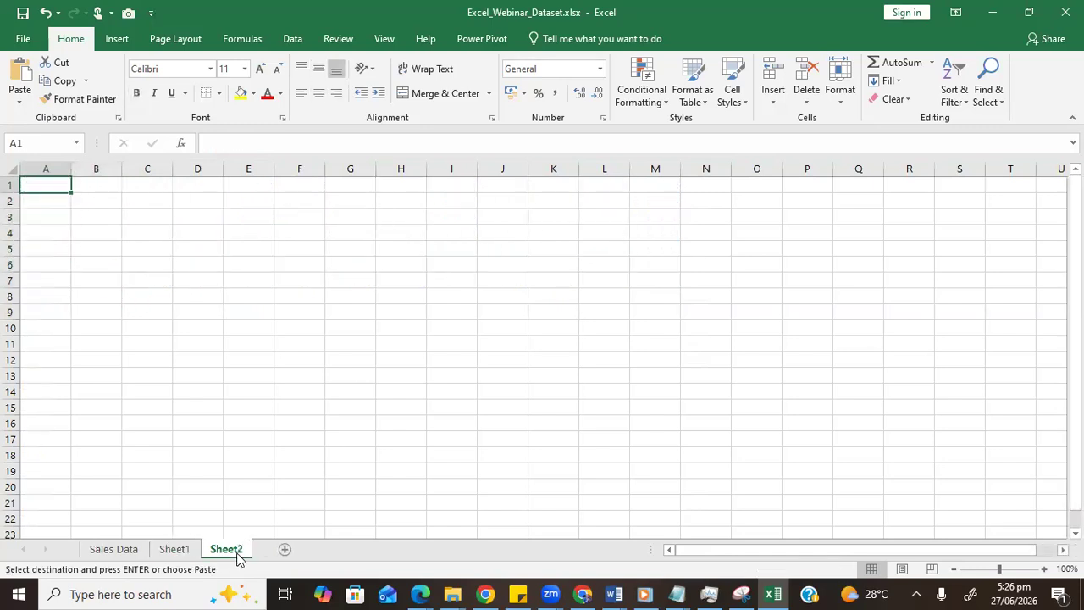
pyautogui.hotkey('ctrl', 'v')
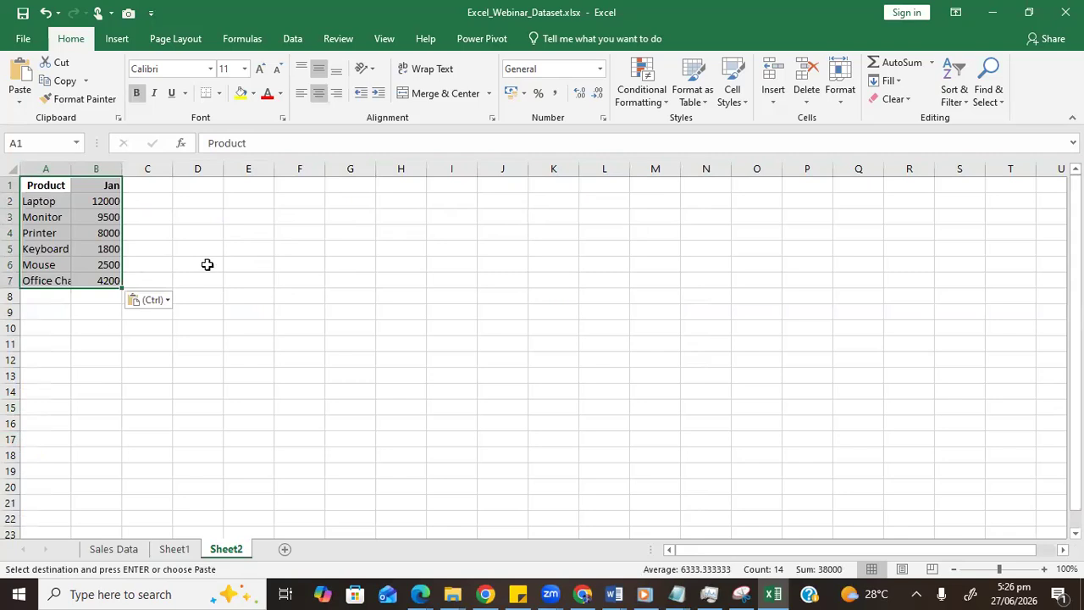
# Step: Duplicate the Jan column from B1:B7 into column C of the new sheet
pyautogui.click(165, 200)
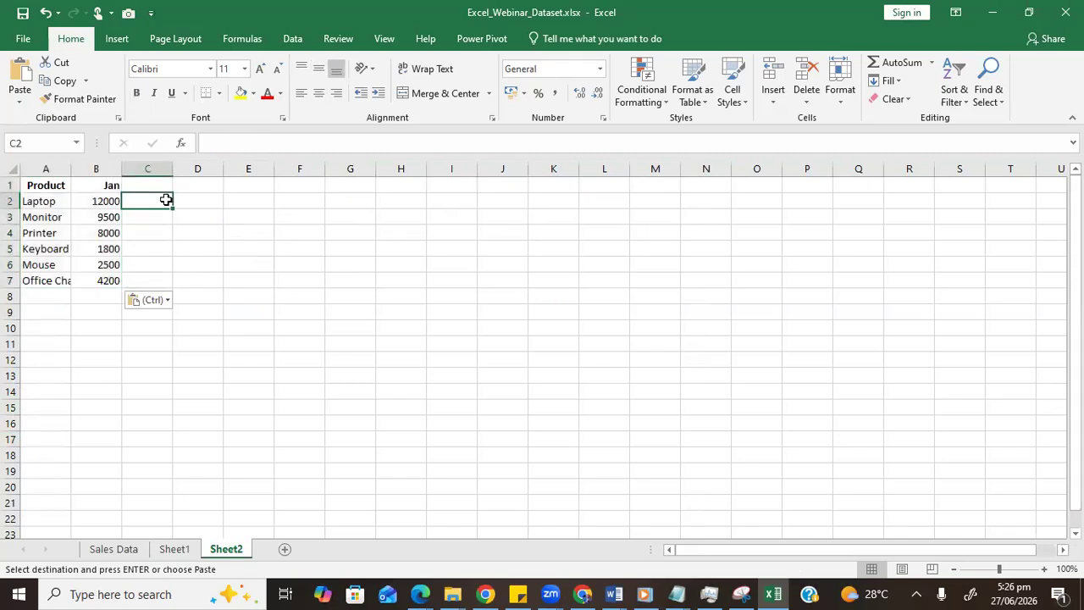
pyautogui.moveTo(103, 184); pyautogui.dragTo(104, 290)
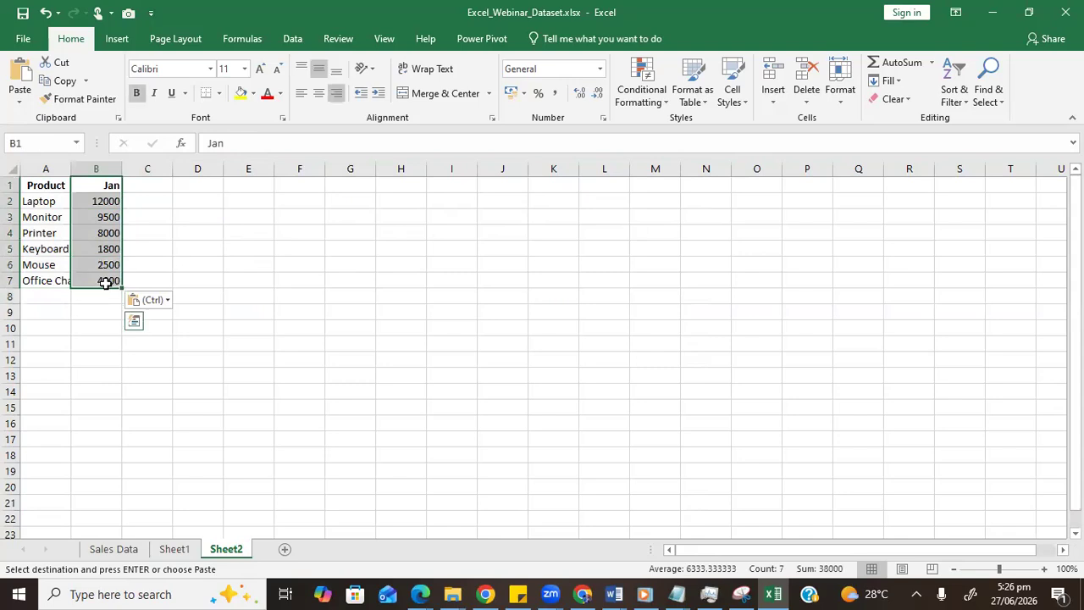
pyautogui.press('Right')
pyautogui.hotkey('ctrl', 'v')
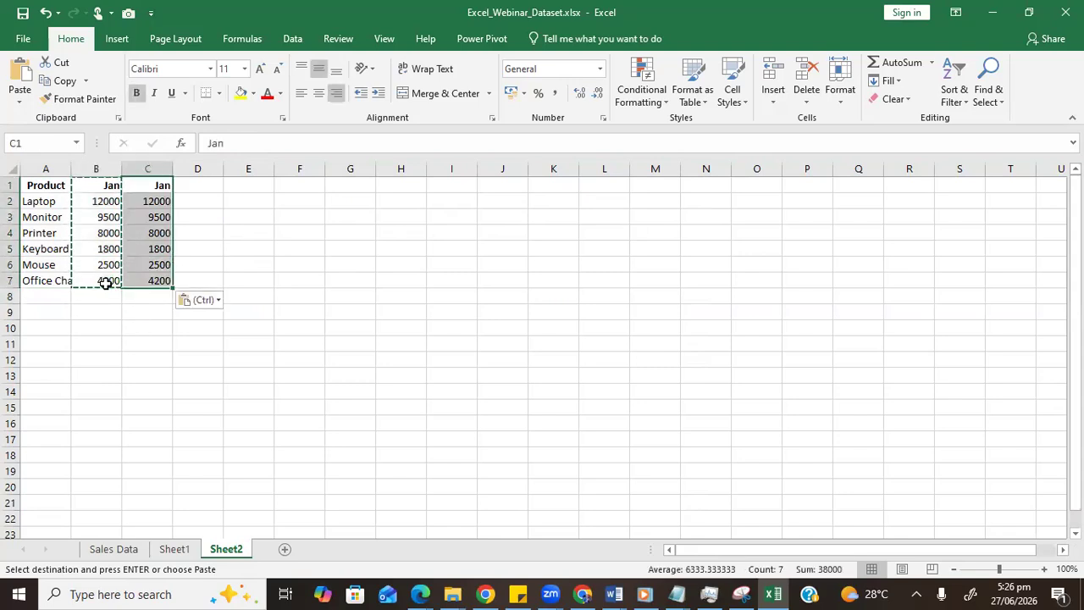
# Step: Review the duplicated Jan values in C2:C7 and enter the factor 0.10 in F2
pyautogui.click(148, 197)
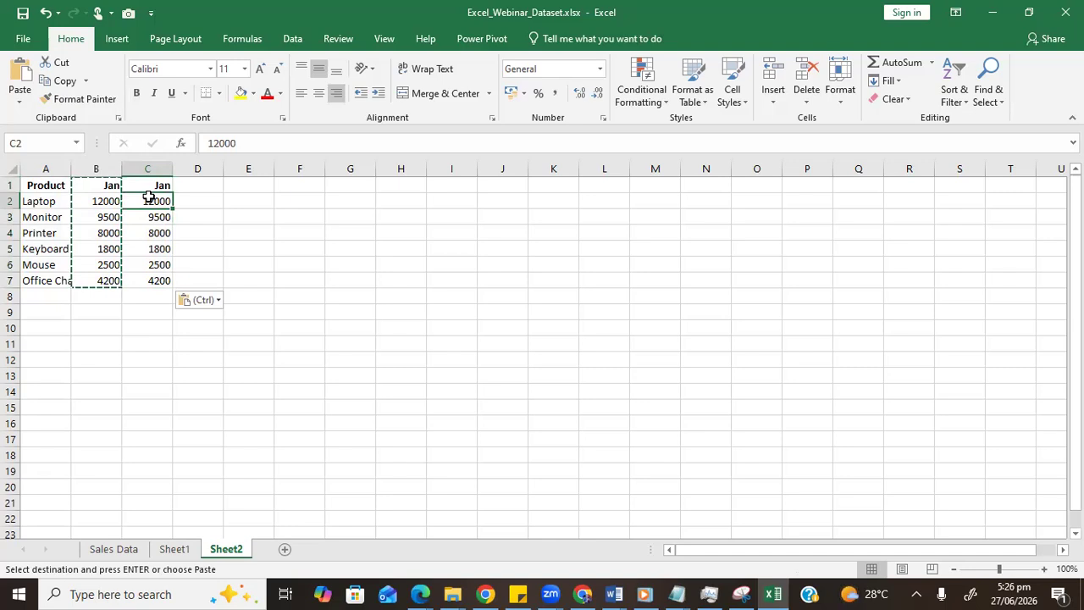
pyautogui.moveTo(157, 196); pyautogui.dragTo(169, 291)
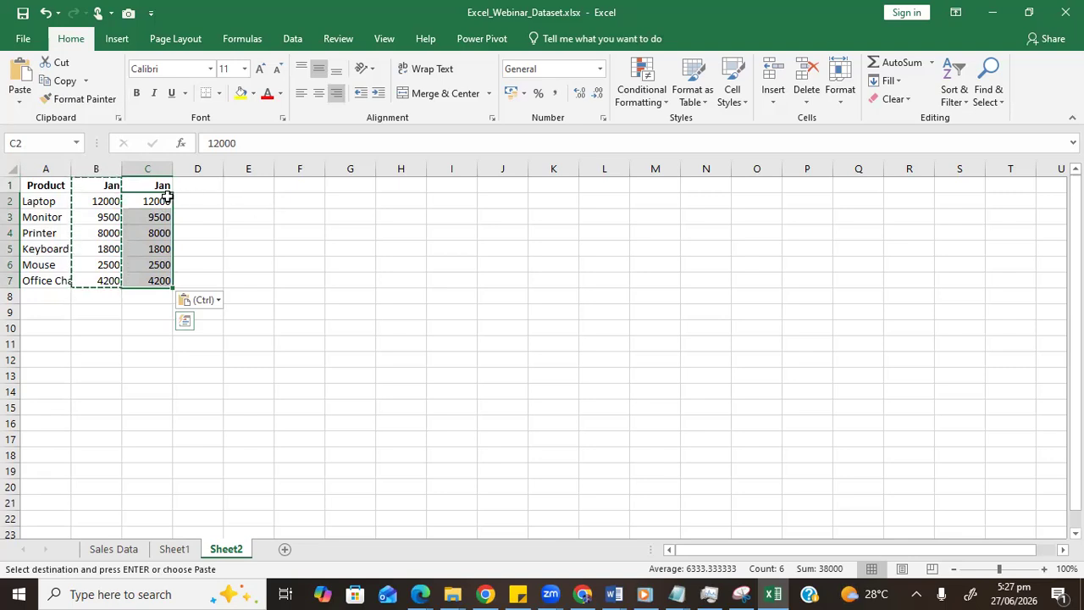
pyautogui.moveTo(167, 197); pyautogui.dragTo(164, 288)
pyautogui.click(294, 199)
pyautogui.write('0.10')
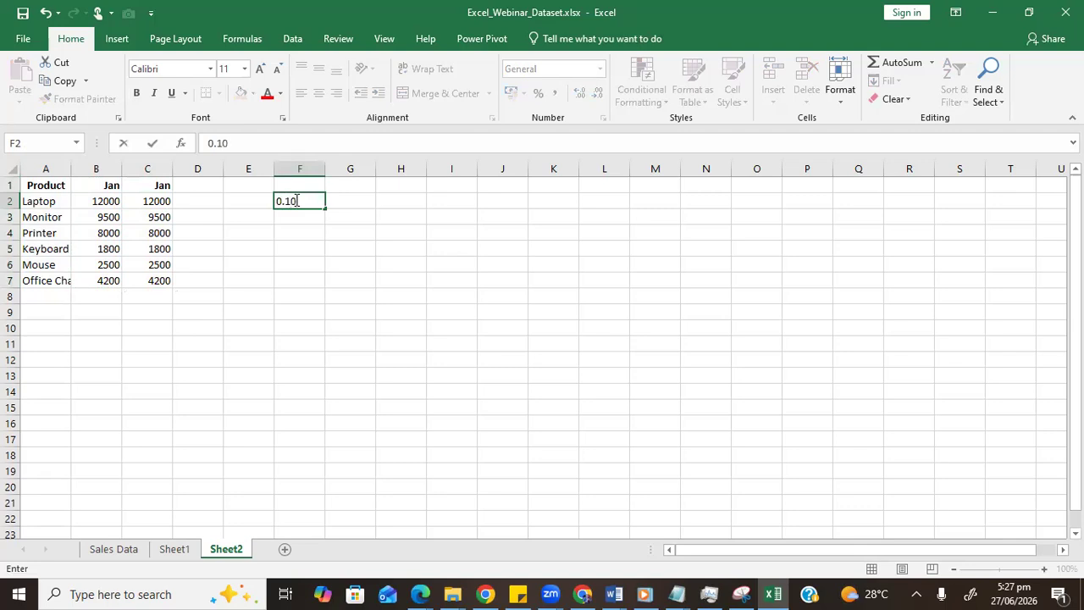
pyautogui.press('Return')
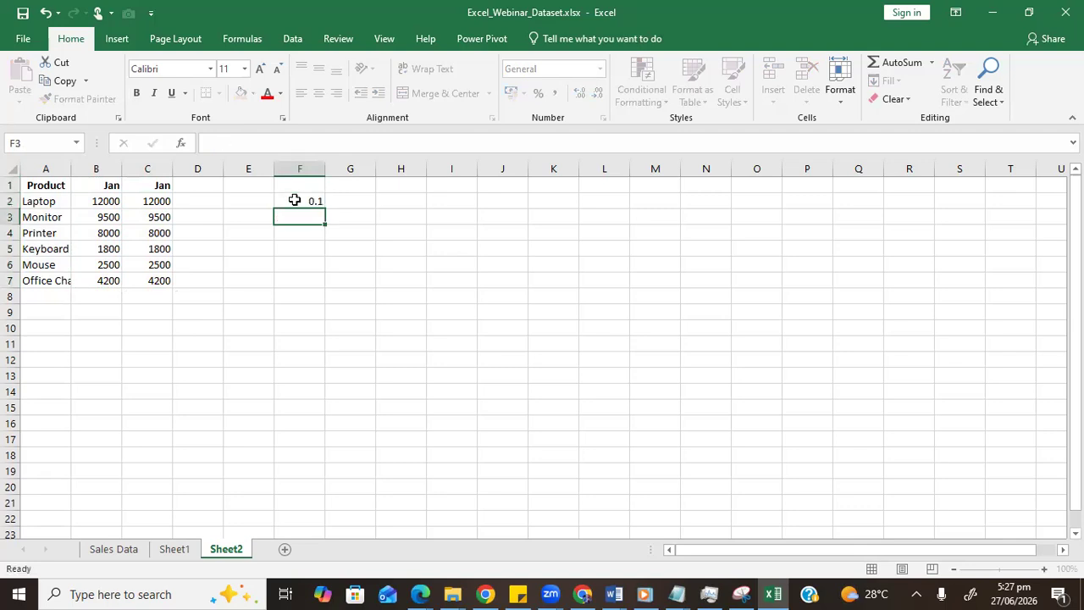
# Step: Copy the factor in F2 for use on the duplicated Jan values in C2:C7
pyautogui.click(164, 200)
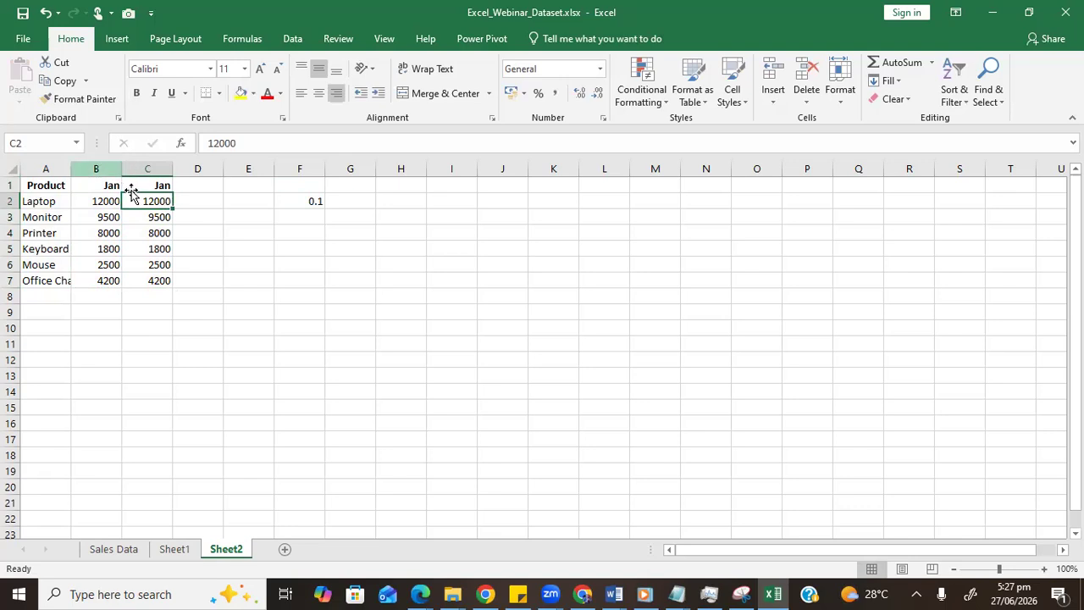
pyautogui.click(305, 204)
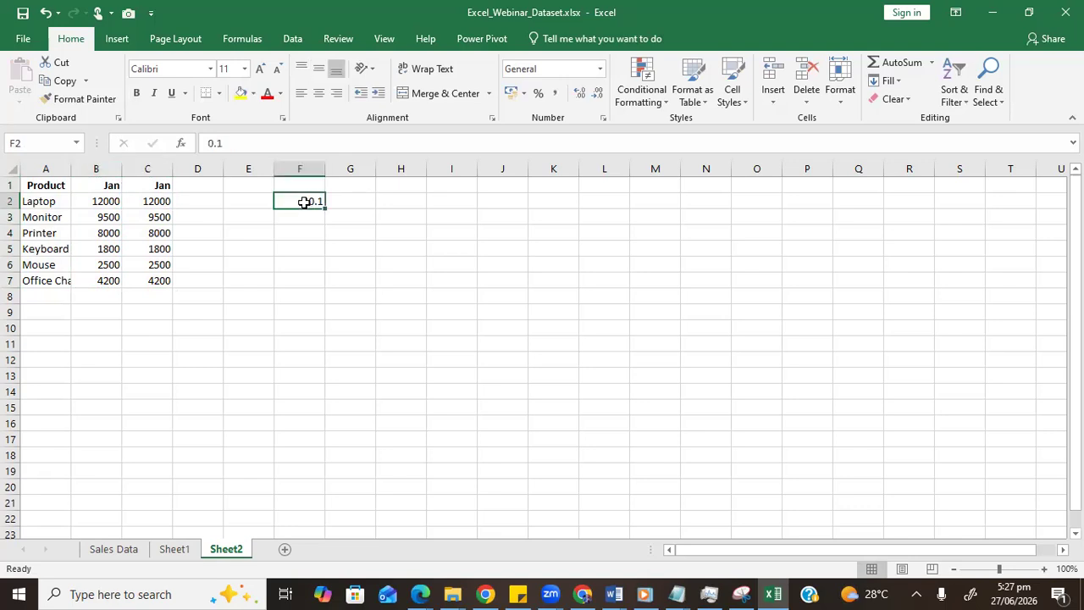
pyautogui.hotkey('ctrl', 'c')
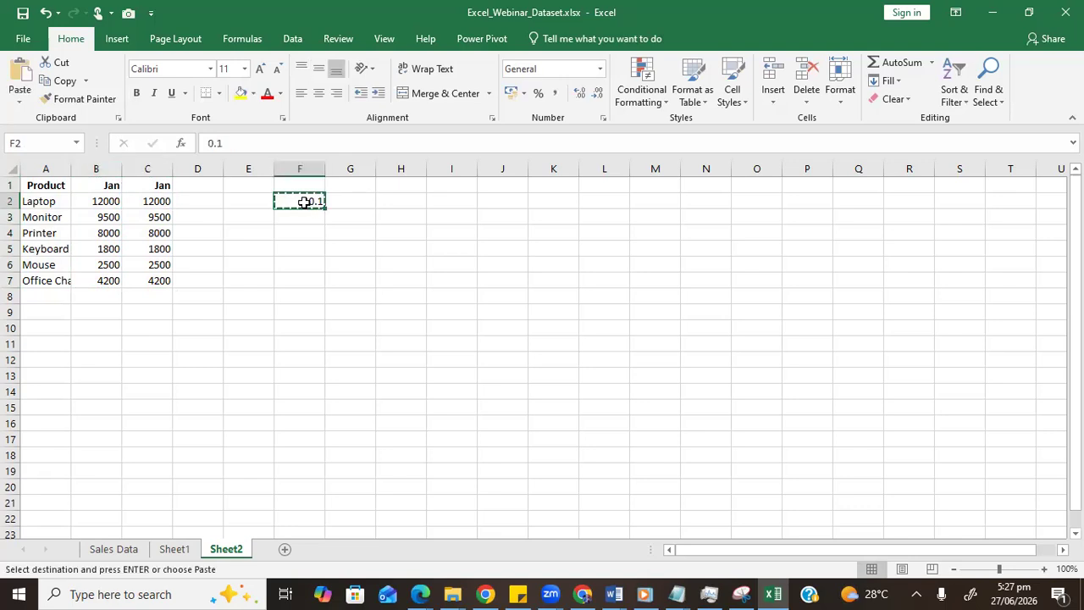
pyautogui.moveTo(153, 202); pyautogui.dragTo(157, 281)
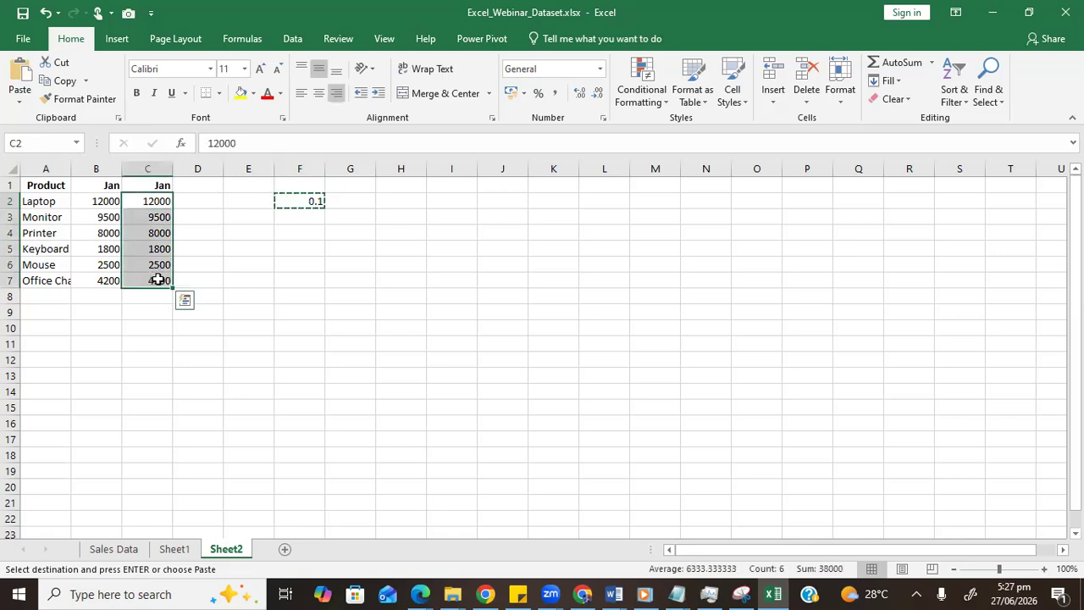
pyautogui.click(311, 201)
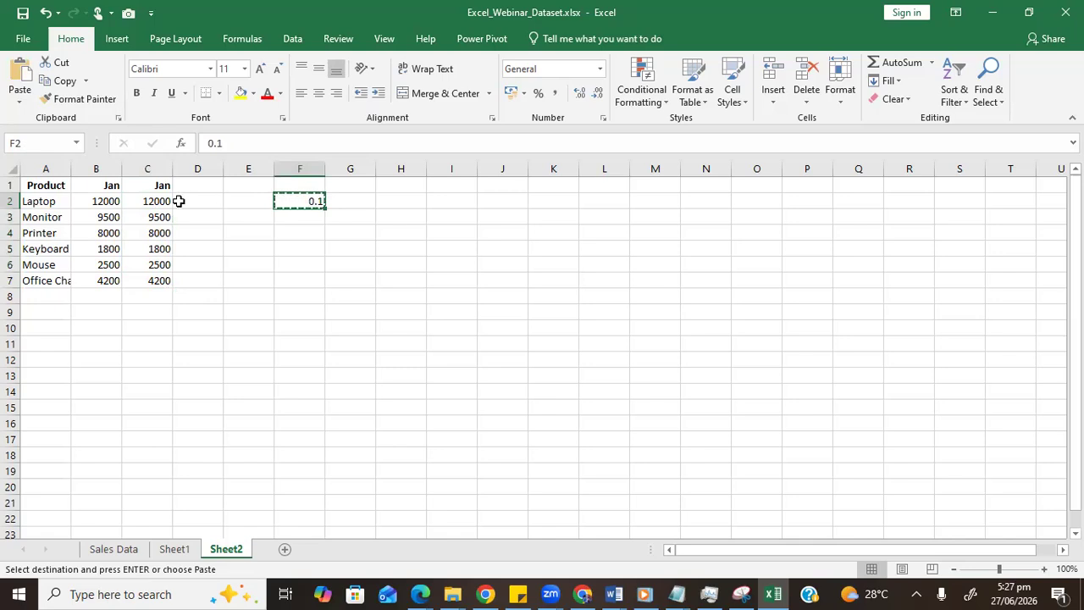
# Step: Try multiplying C2:C7 by the copied factor using Paste Special with the Multiply operation, and undo it
pyautogui.moveTo(157, 201); pyautogui.dragTo(164, 291)
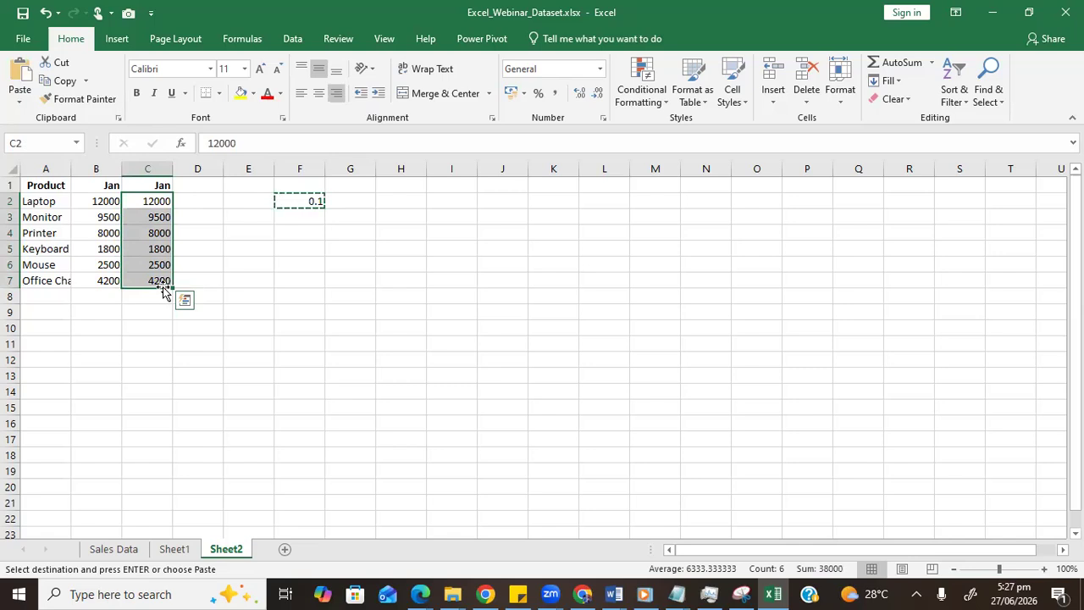
pyautogui.click(19, 105)
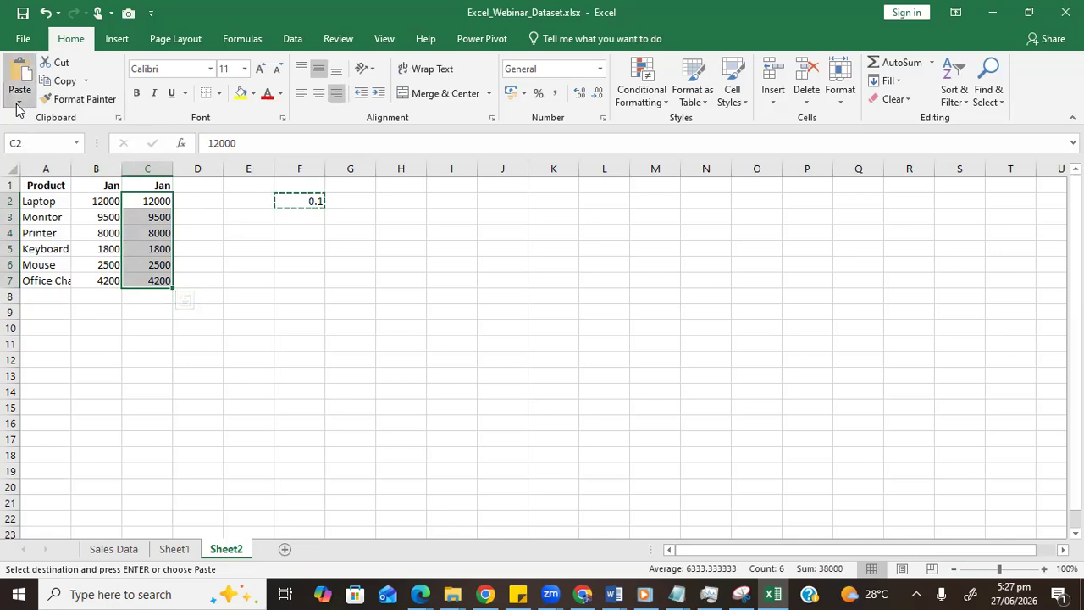
pyautogui.click(42, 271)
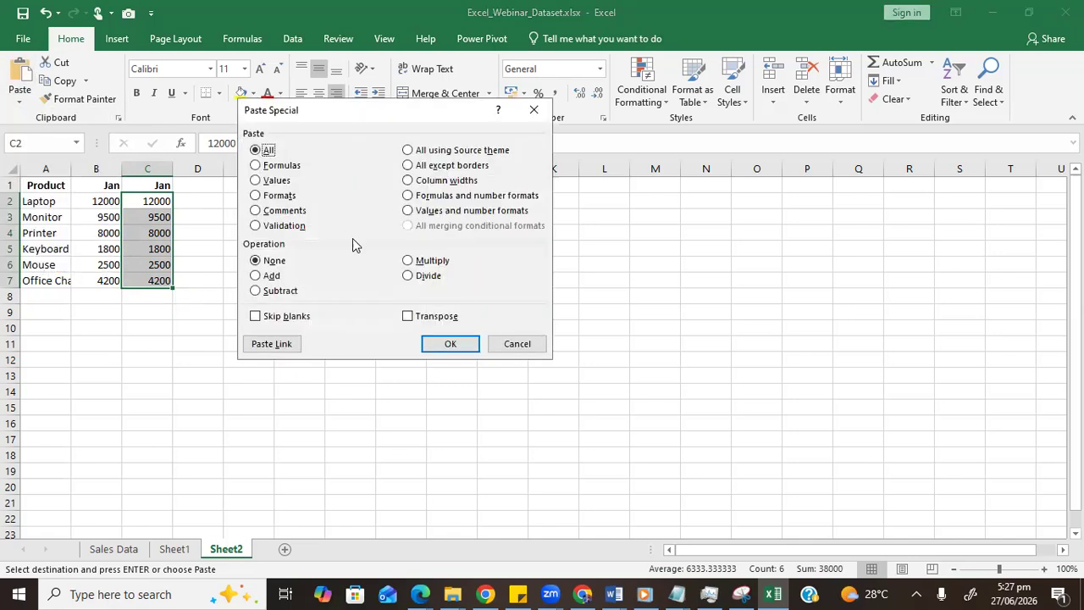
pyautogui.click(430, 261)
pyautogui.click(451, 344)
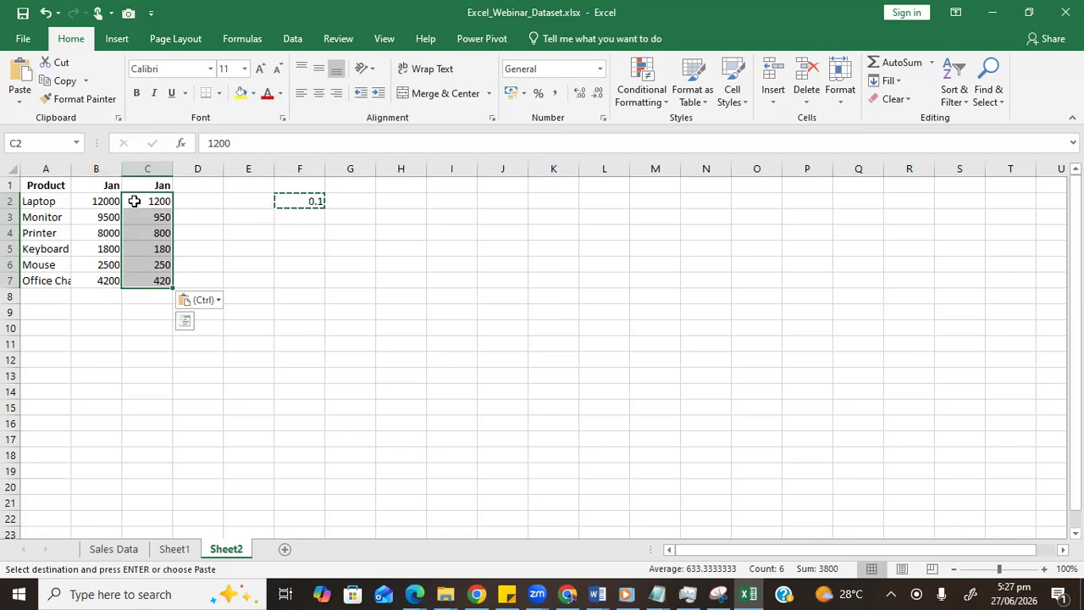
pyautogui.moveTo(134, 201); pyautogui.dragTo(136, 224)
pyautogui.hotkey('ctrl', 'z')
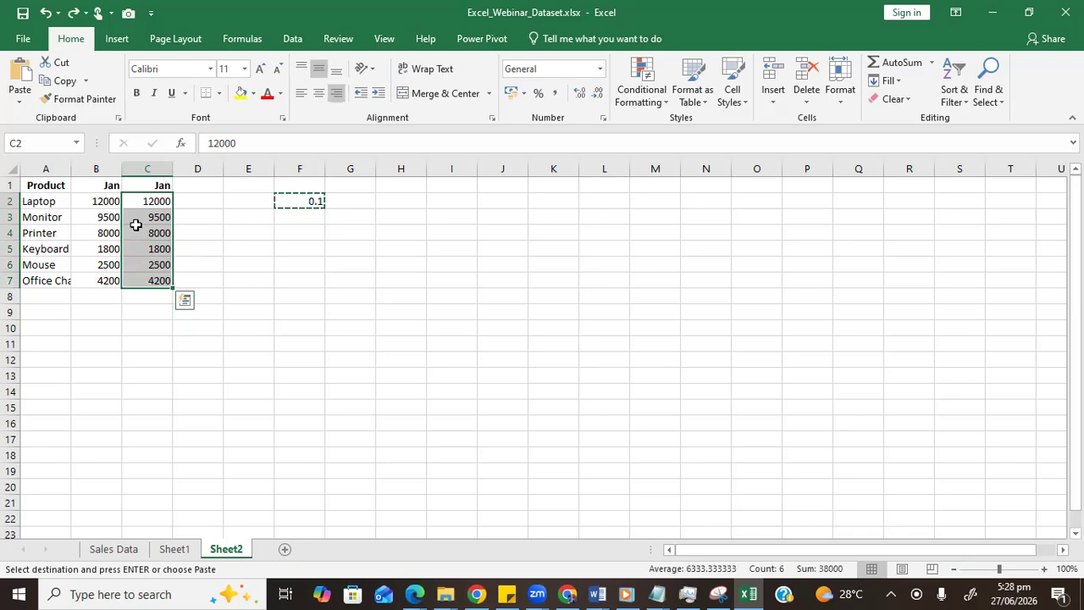
# Step: Multiply only the Laptop value in C2 by the copied factor from F2 using Paste Special with the Multiply operation
pyautogui.click(147, 207)
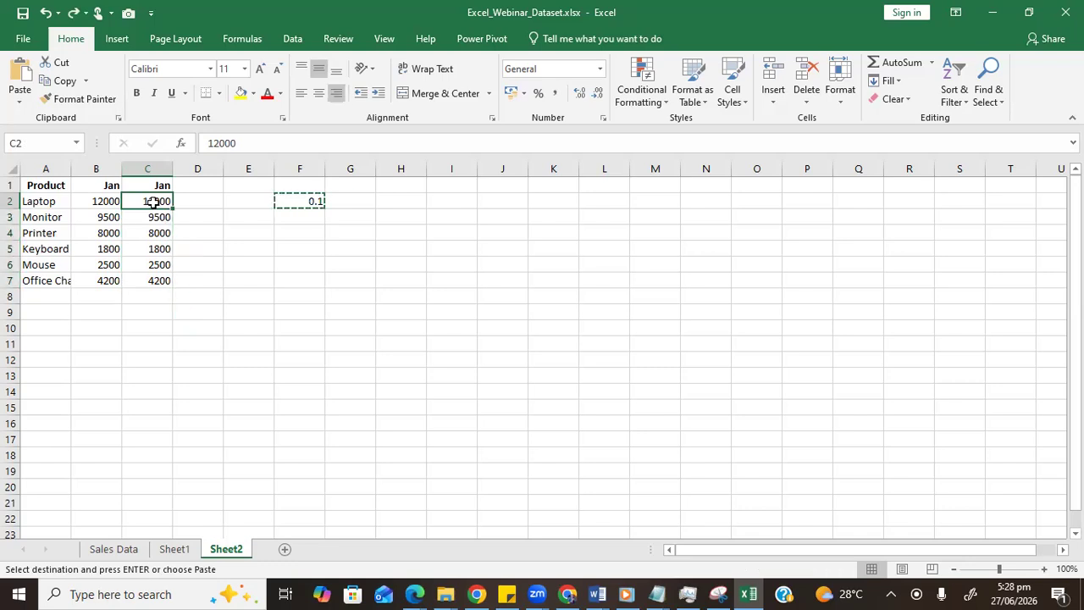
pyautogui.click(20, 100)
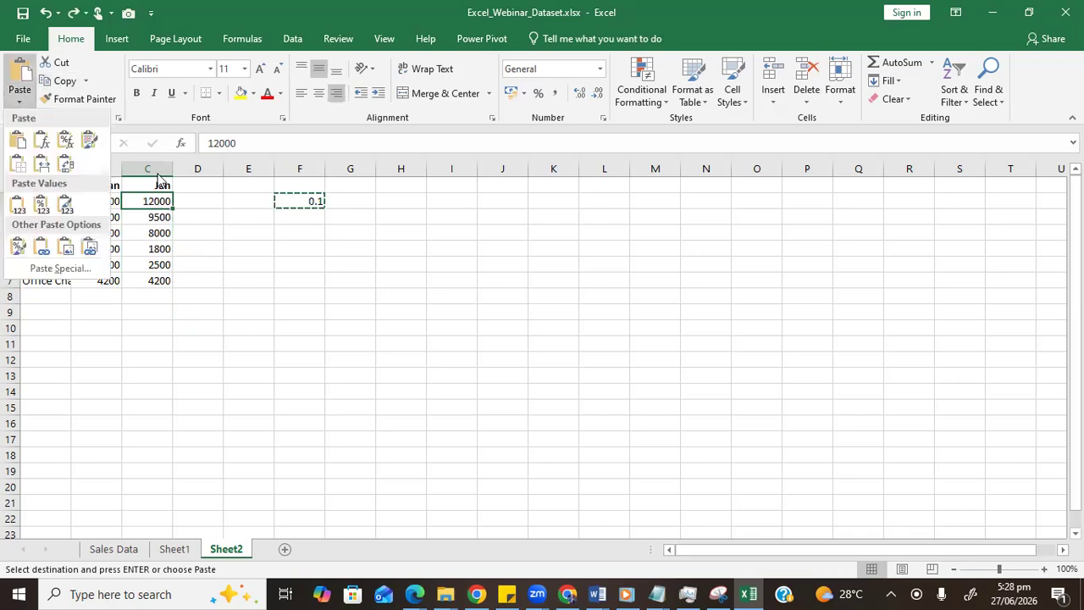
pyautogui.click(40, 273)
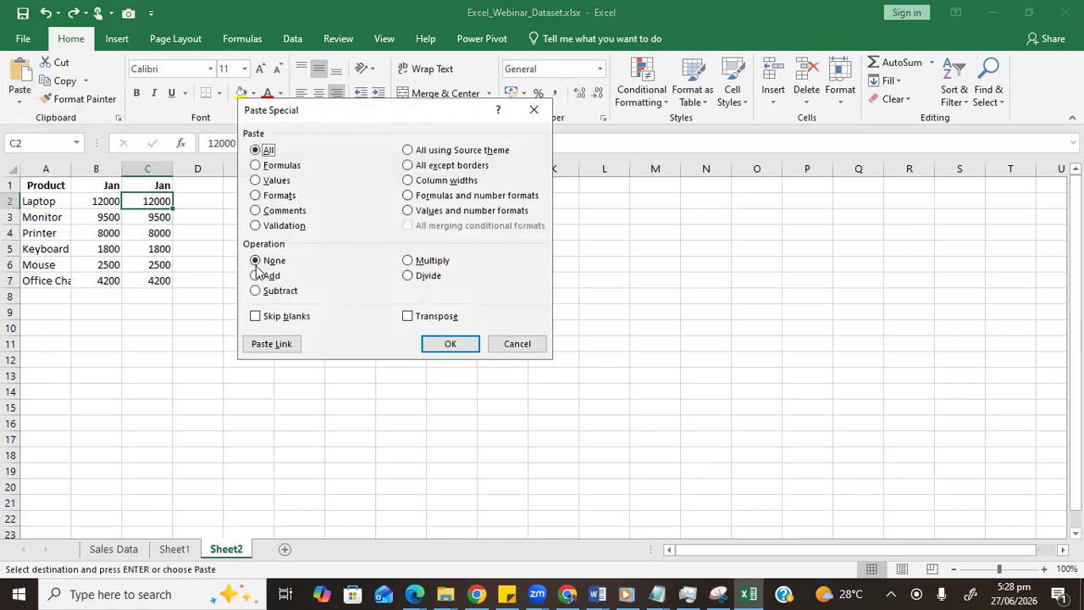
pyautogui.click(426, 262)
pyautogui.click(452, 343)
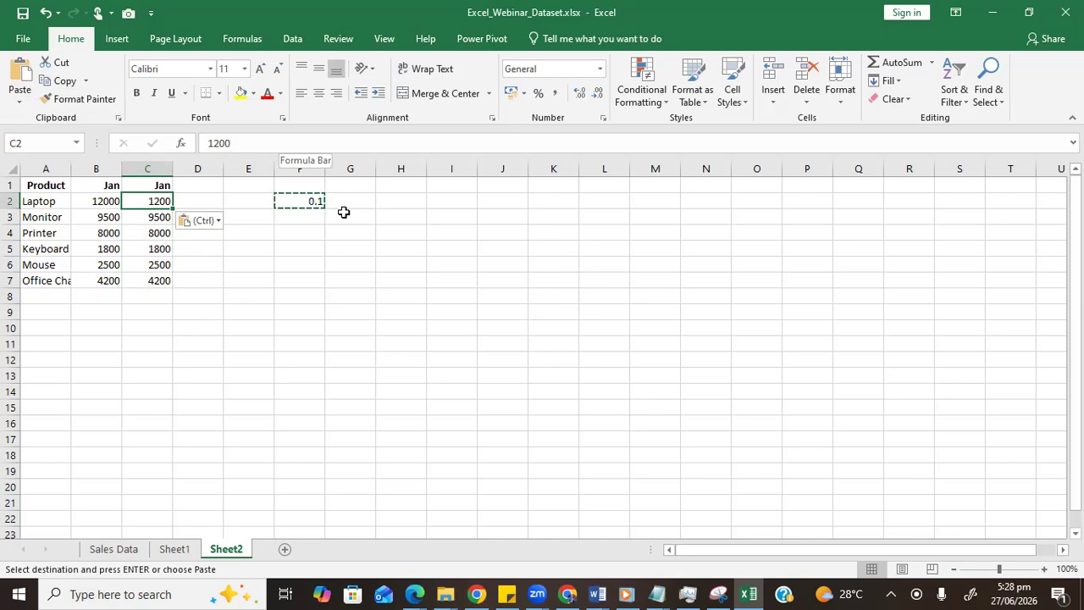
# Step: Undo the multiplication of the Laptop value in C2 and enter 550 in F3
pyautogui.click(45, 13)
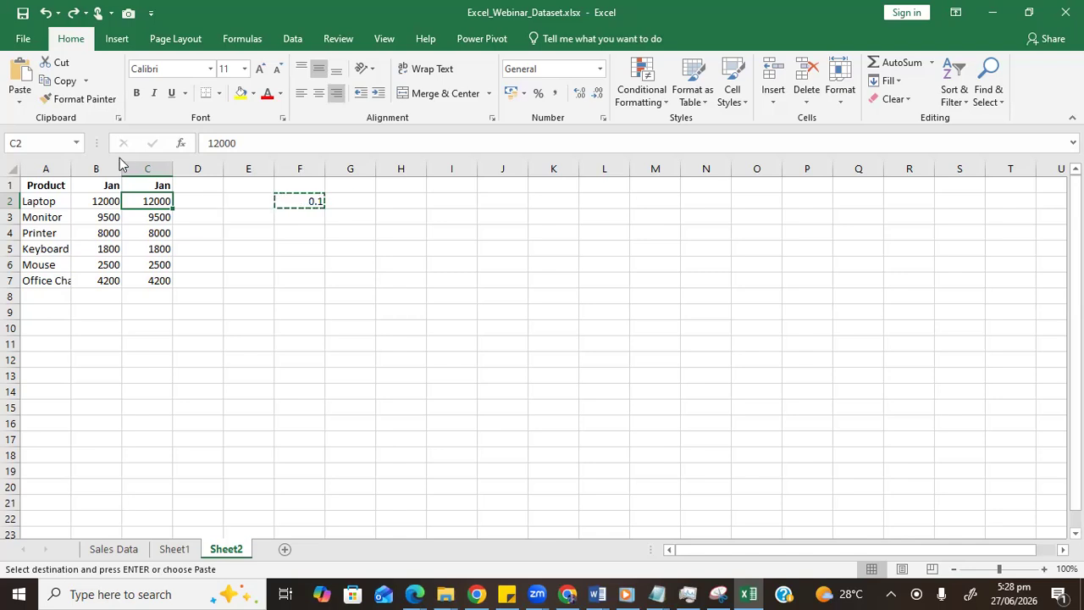
pyautogui.click(311, 217)
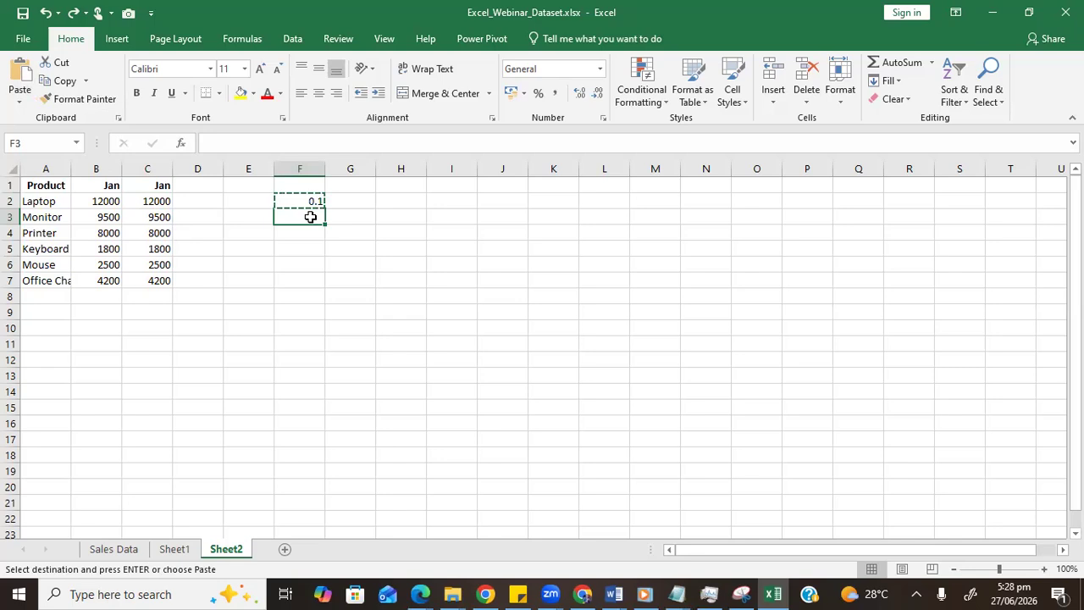
pyautogui.write('100')
pyautogui.press('Return')
# Step: Subtract the copied F3 value from C2:C7 using Paste Special with the Subtract operation
pyautogui.click(310, 213)
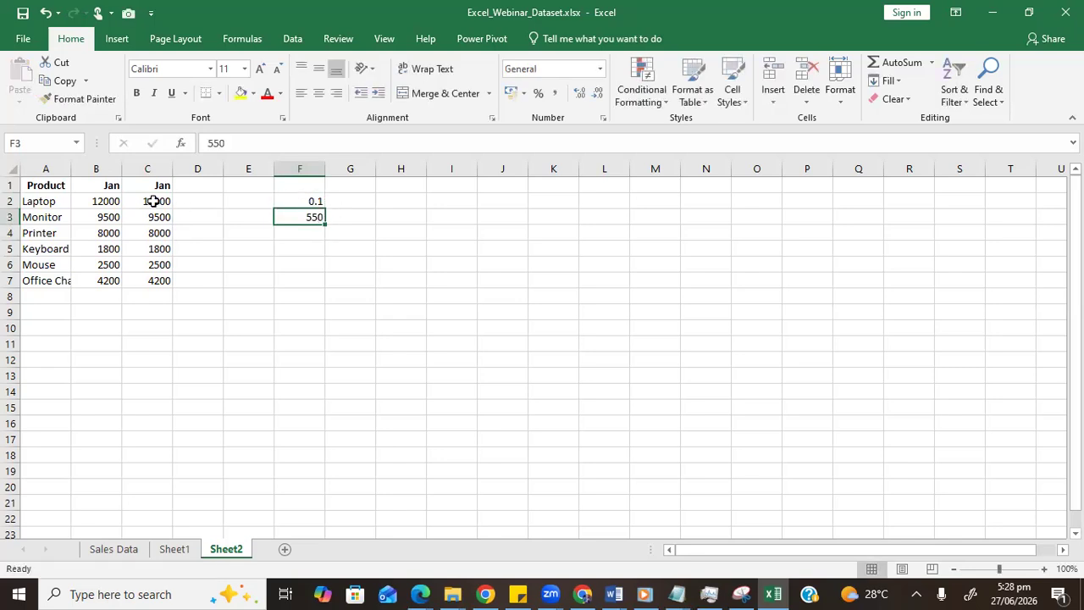
pyautogui.hotkey('ctrl', 'c')
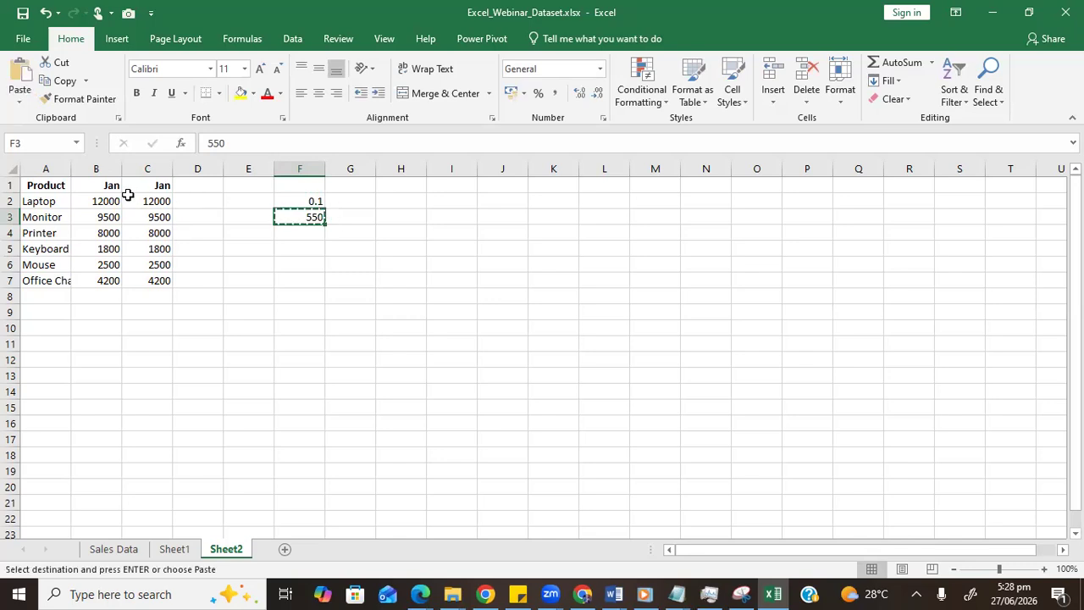
pyautogui.moveTo(157, 204); pyautogui.dragTo(155, 283)
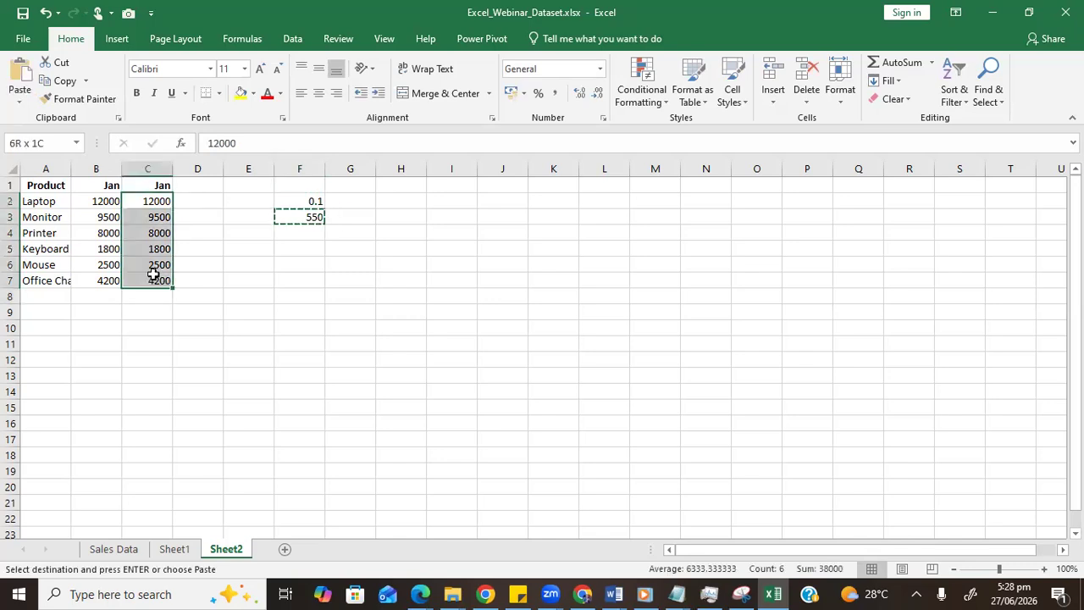
pyautogui.click(18, 101)
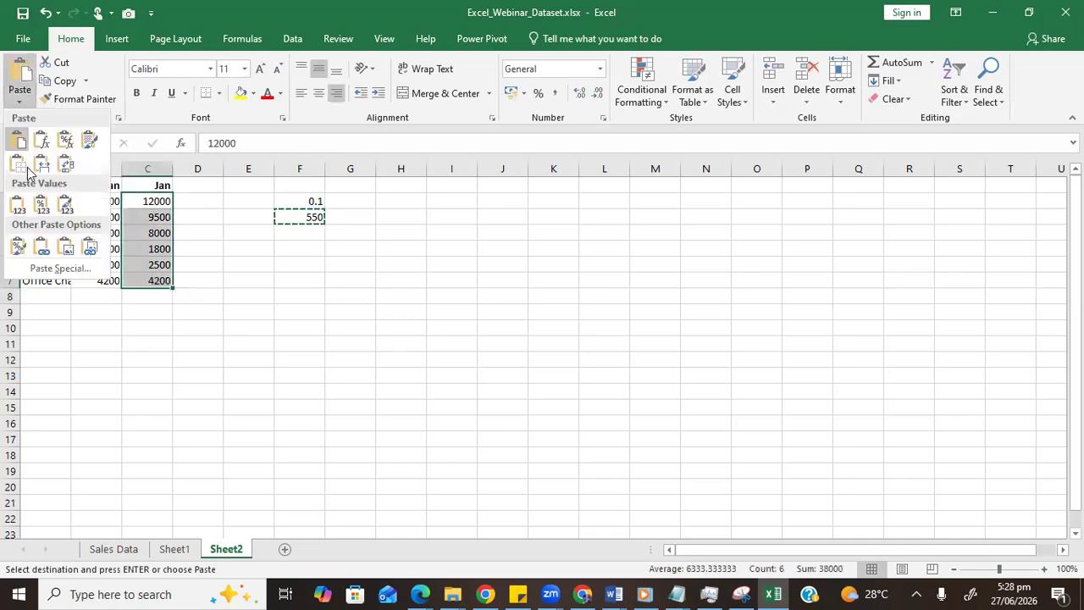
pyautogui.click(38, 270)
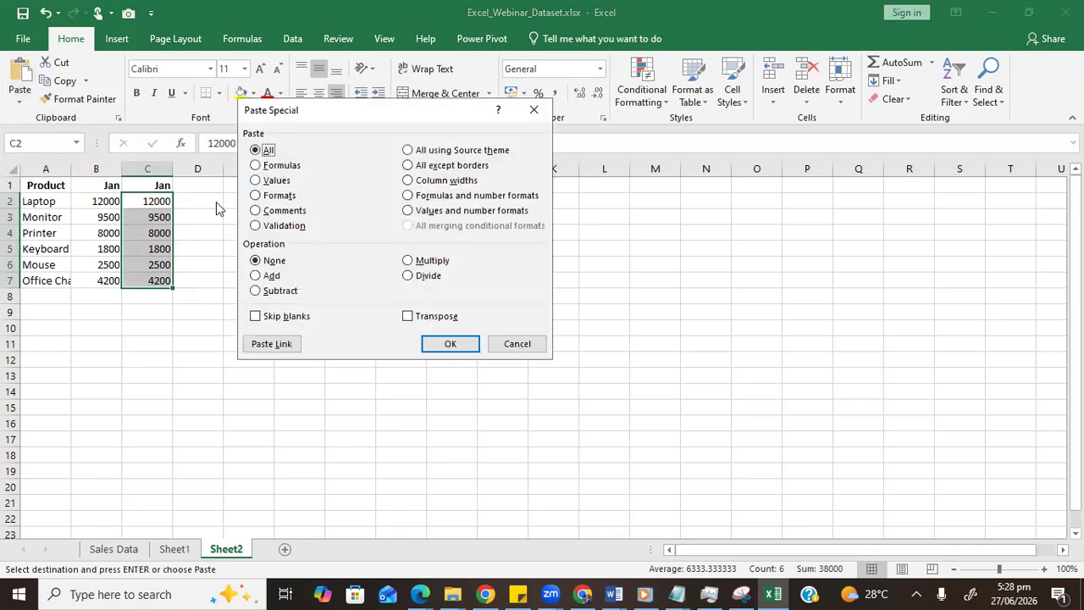
pyautogui.click(288, 293)
pyautogui.click(460, 348)
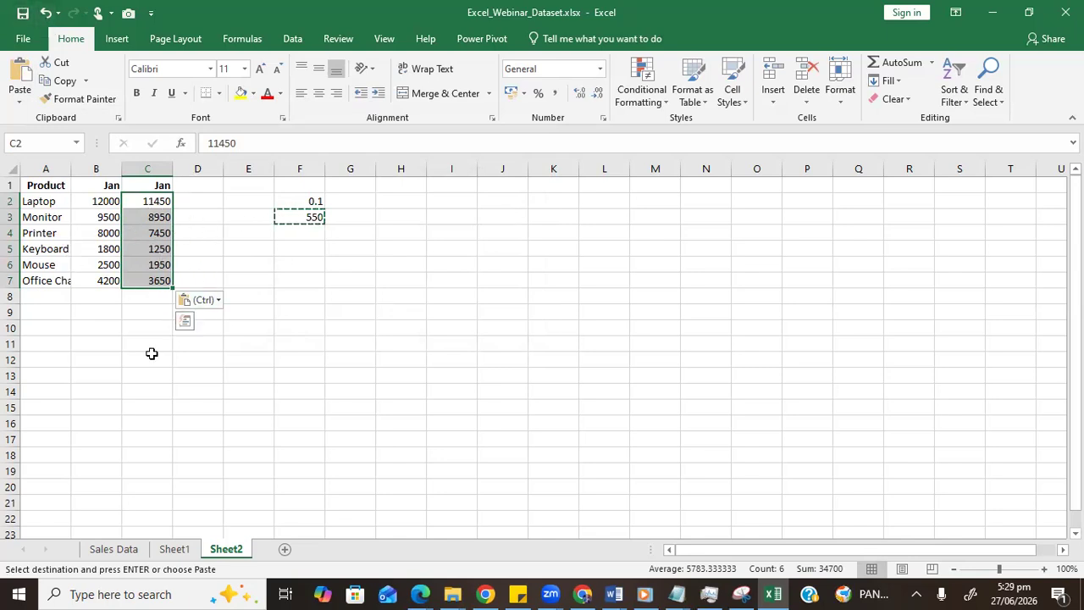
# Step: Enter 650 in F4 as the next amount below the subtracted value
pyautogui.click(318, 233)
pyautogui.write('650')
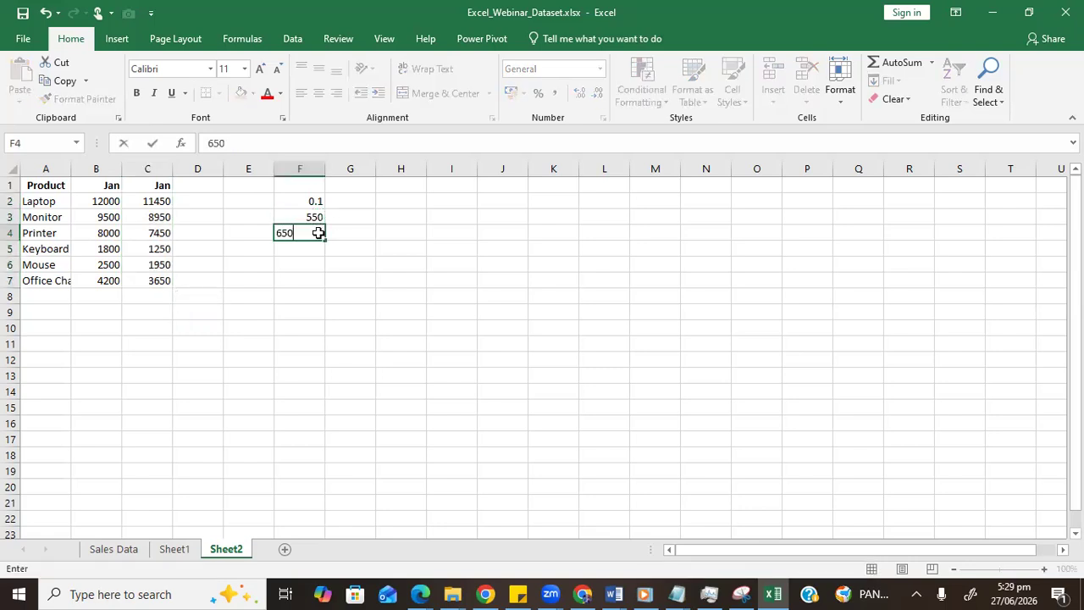
pyautogui.press('Return')
# Step: Add the copied F4 value to C2:C5 using Paste Special with the Add operation
pyautogui.click(318, 233)
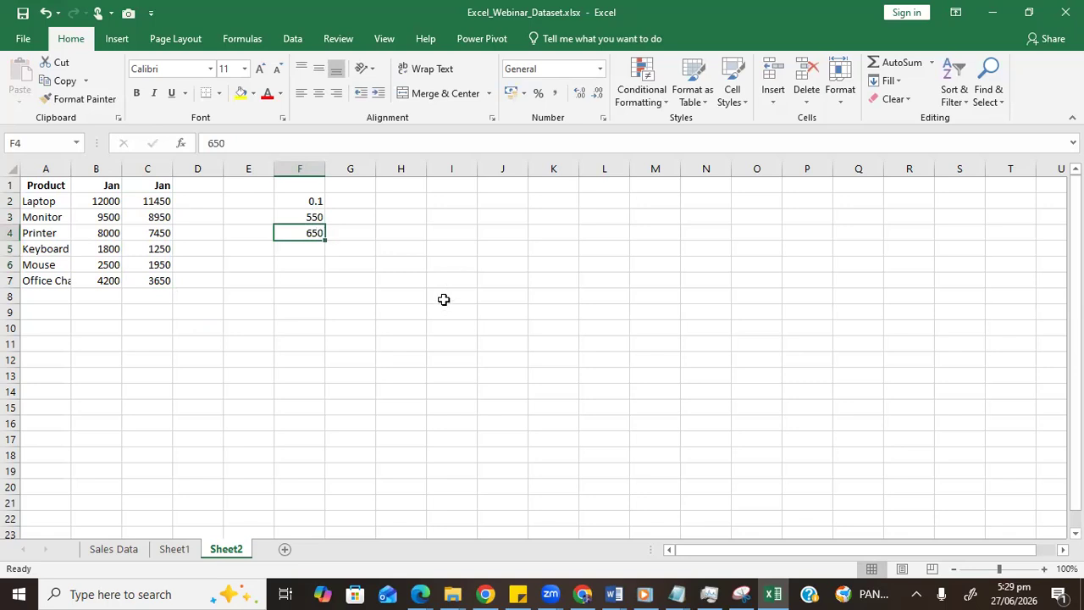
pyautogui.hotkey('ctrl', 'c')
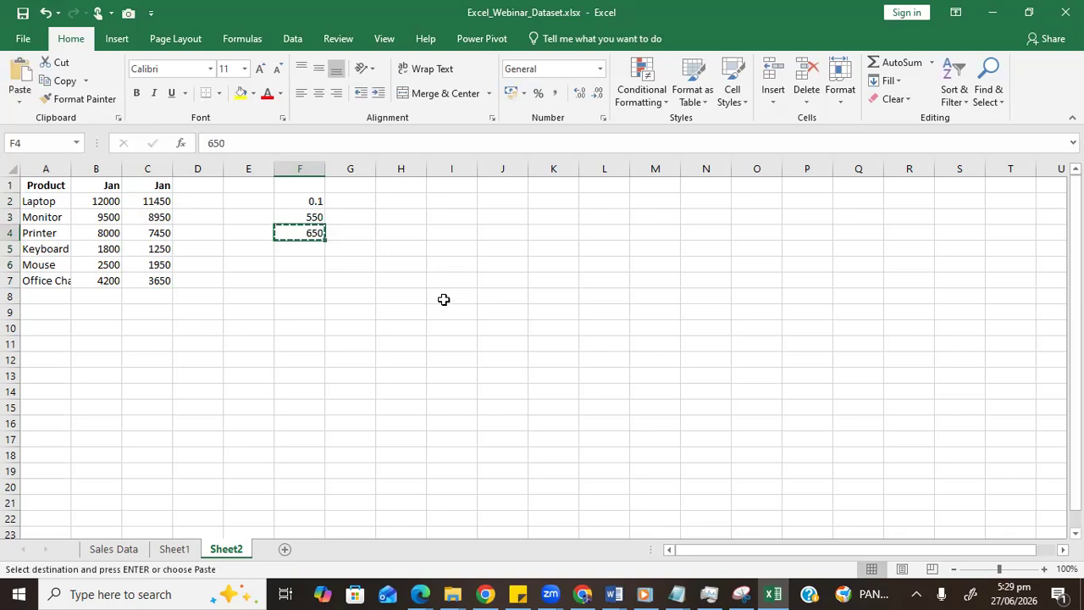
pyautogui.moveTo(140, 203); pyautogui.dragTo(155, 240)
pyautogui.click(20, 97)
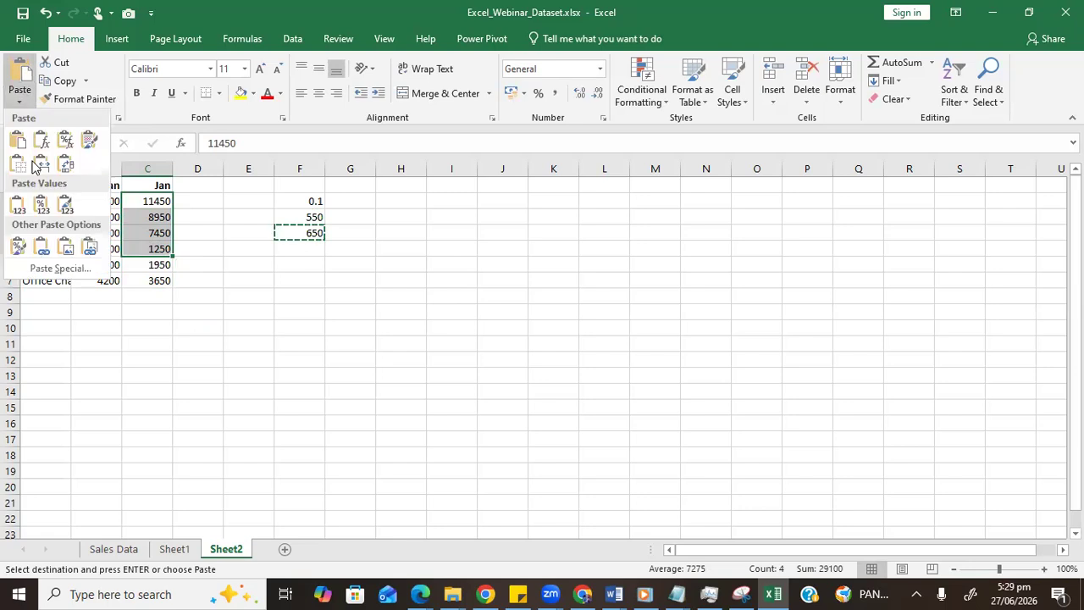
pyautogui.click(56, 269)
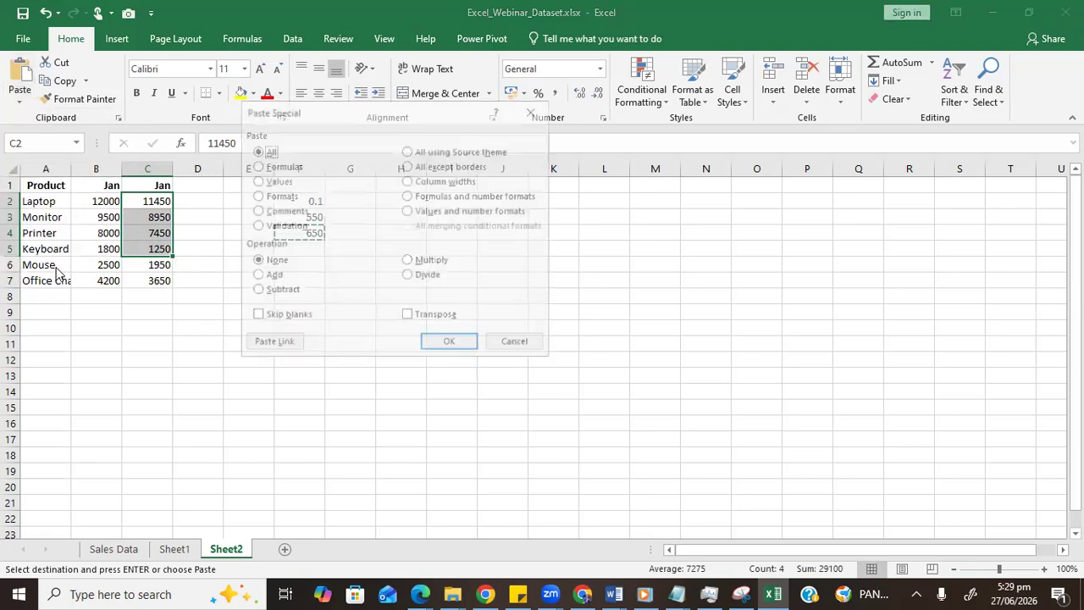
pyautogui.click(258, 277)
pyautogui.click(448, 343)
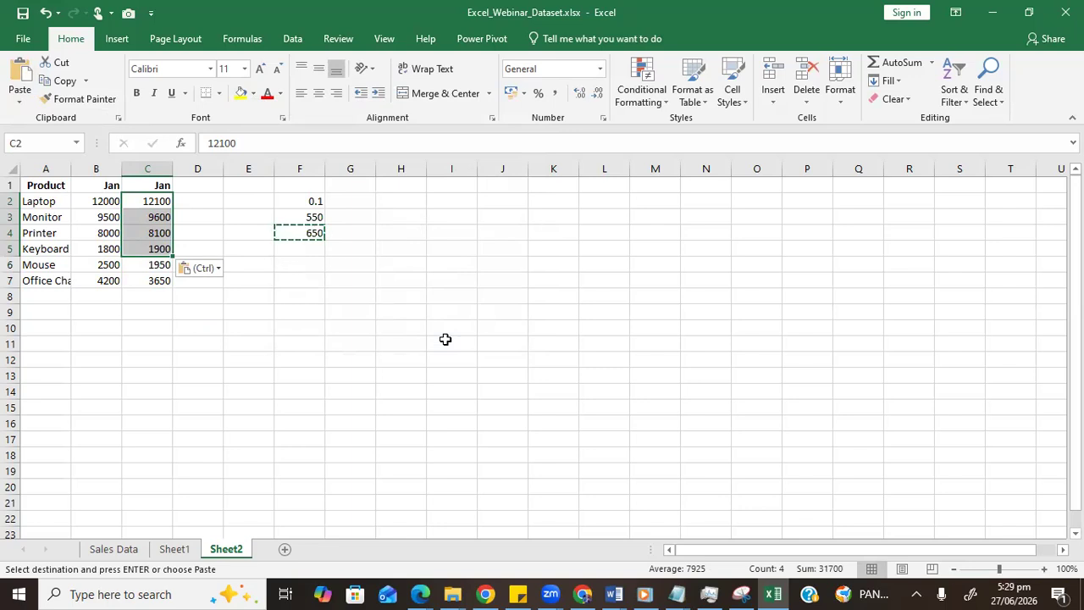
# Step: Divide the last product's value in C7 by the copied F4 value using Paste Special with the Divide operation
pyautogui.click(161, 285)
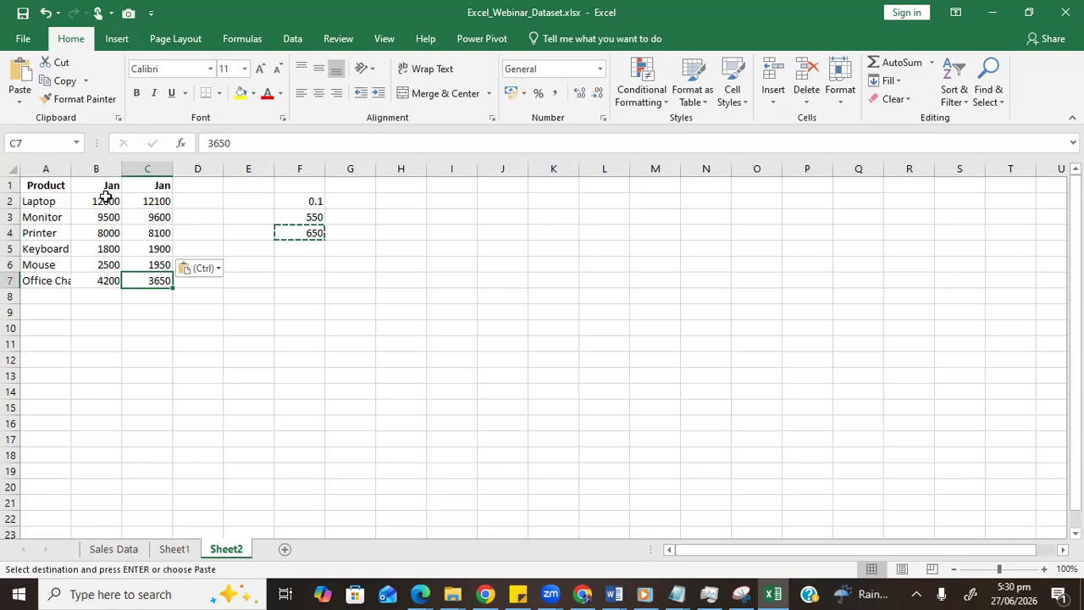
pyautogui.click(21, 91)
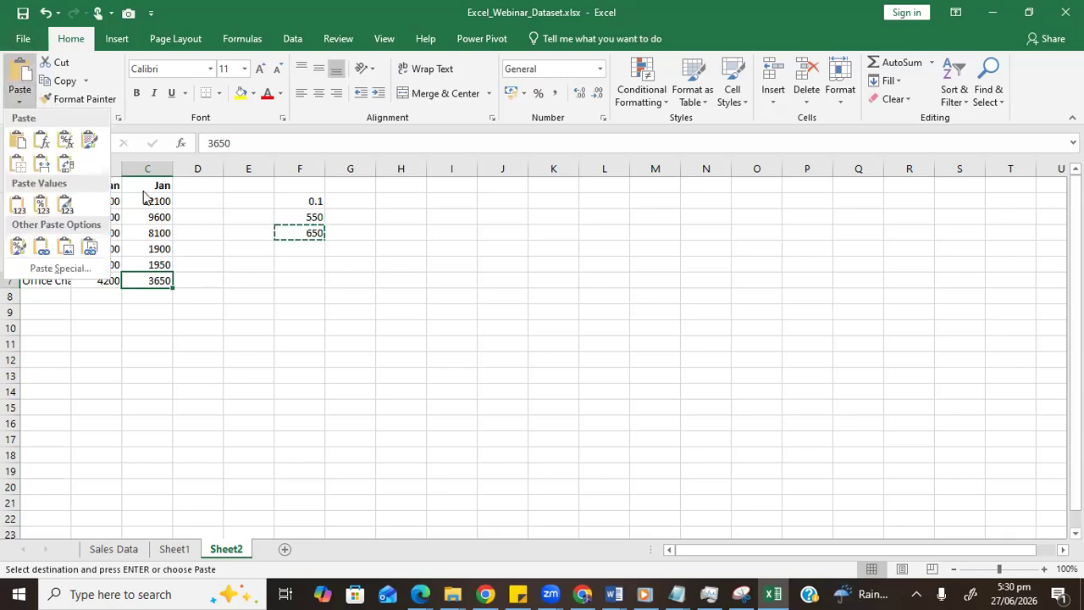
pyautogui.click(58, 269)
pyautogui.click(408, 276)
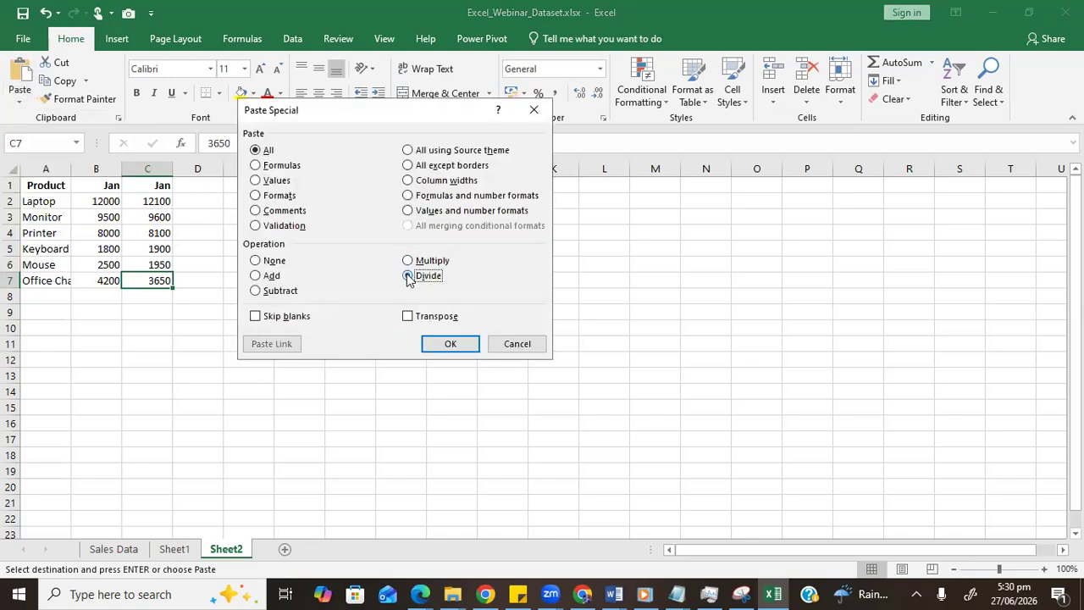
pyautogui.click(437, 348)
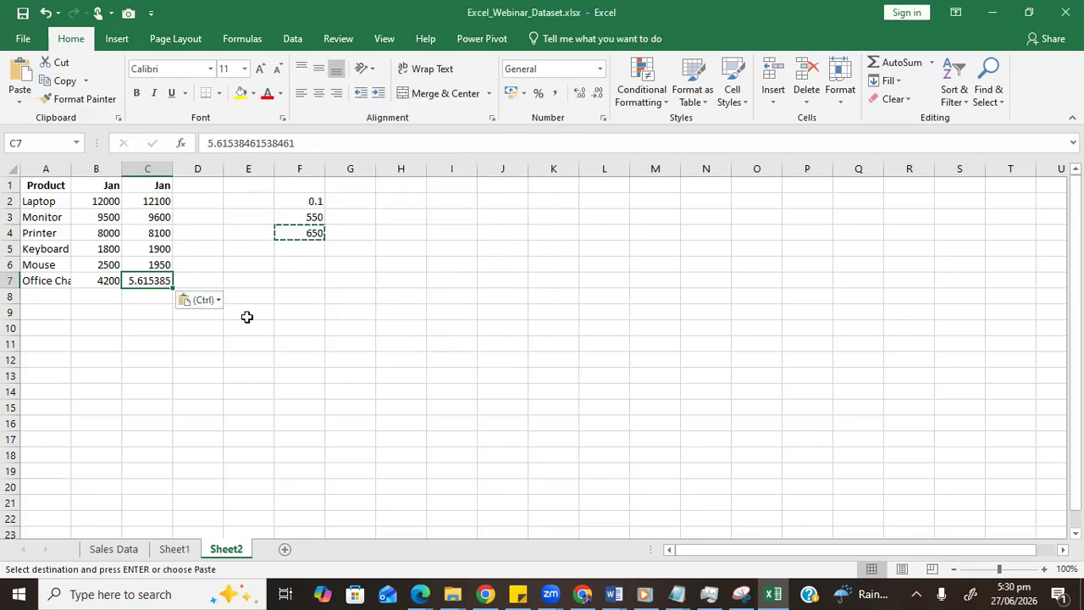
pyautogui.click(552, 342)
pyautogui.click(18, 102)
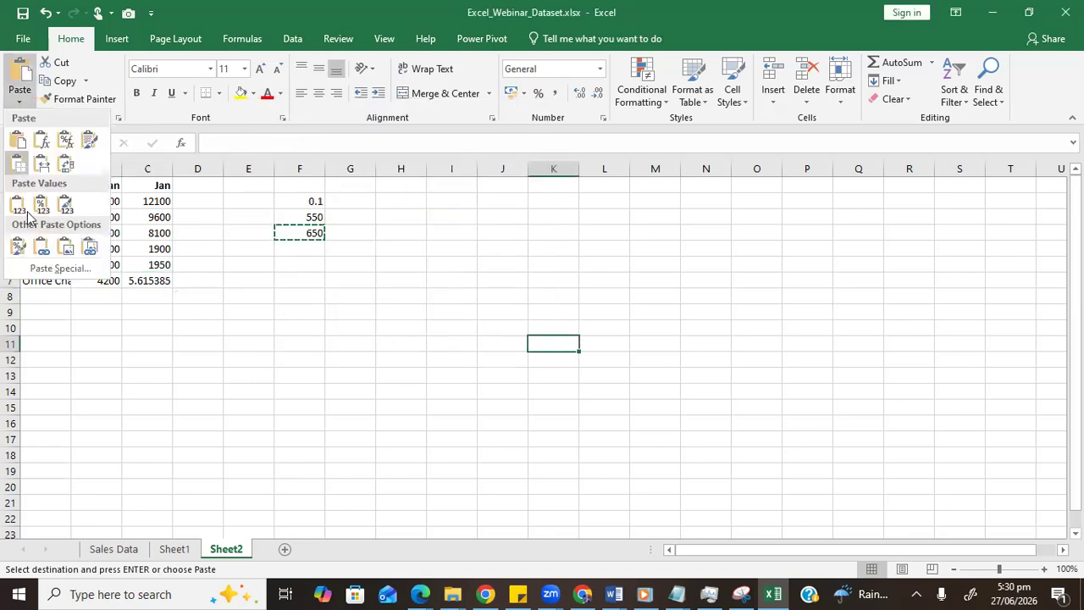
pyautogui.click(39, 266)
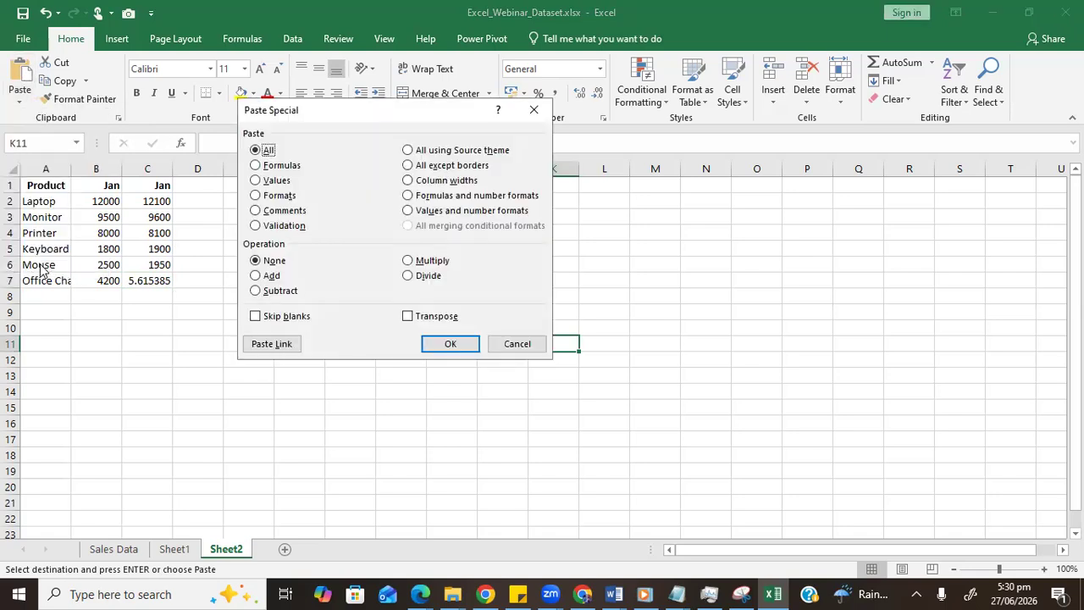
pyautogui.click(524, 351)
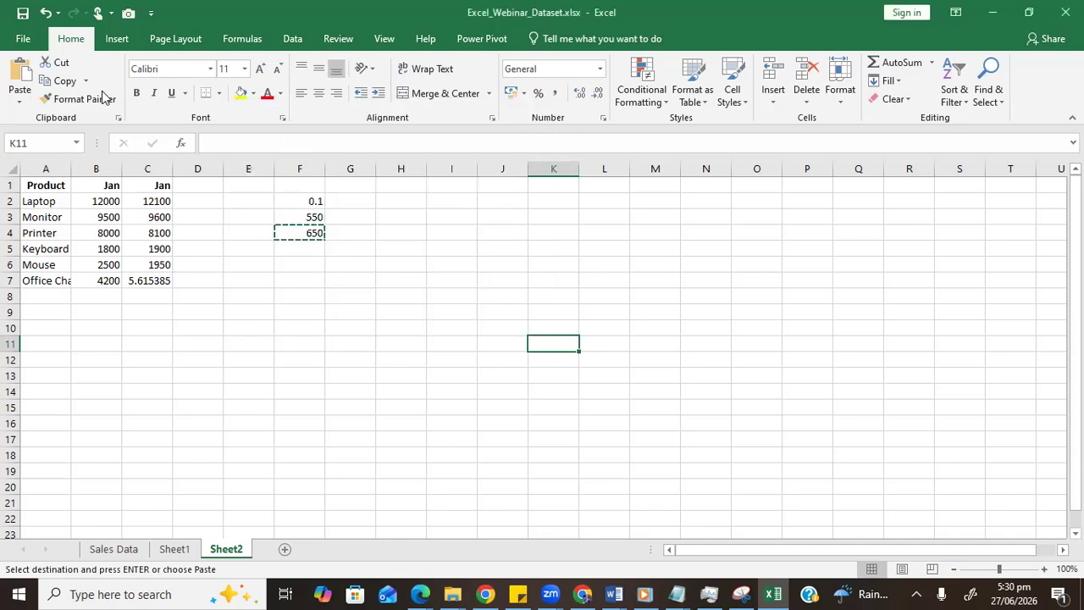
# Step: Clear the helper values in column F and copy the second Jan column C1:C7 to E1:E7
pyautogui.click(310, 162)
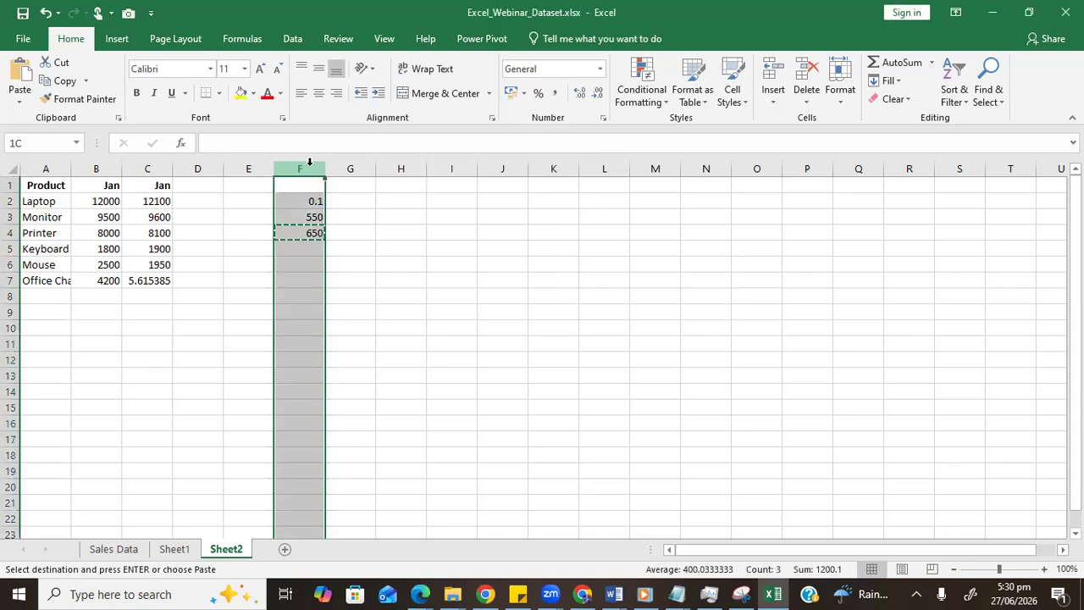
pyautogui.press('Delete')
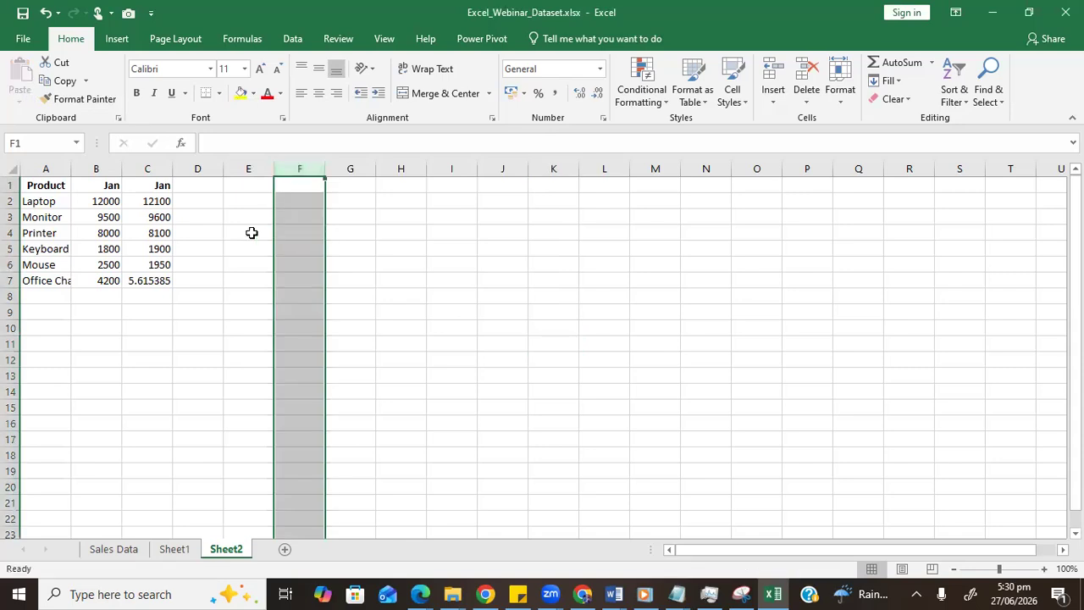
pyautogui.moveTo(158, 184); pyautogui.dragTo(157, 280)
pyautogui.hotkey('ctrl', 'c')
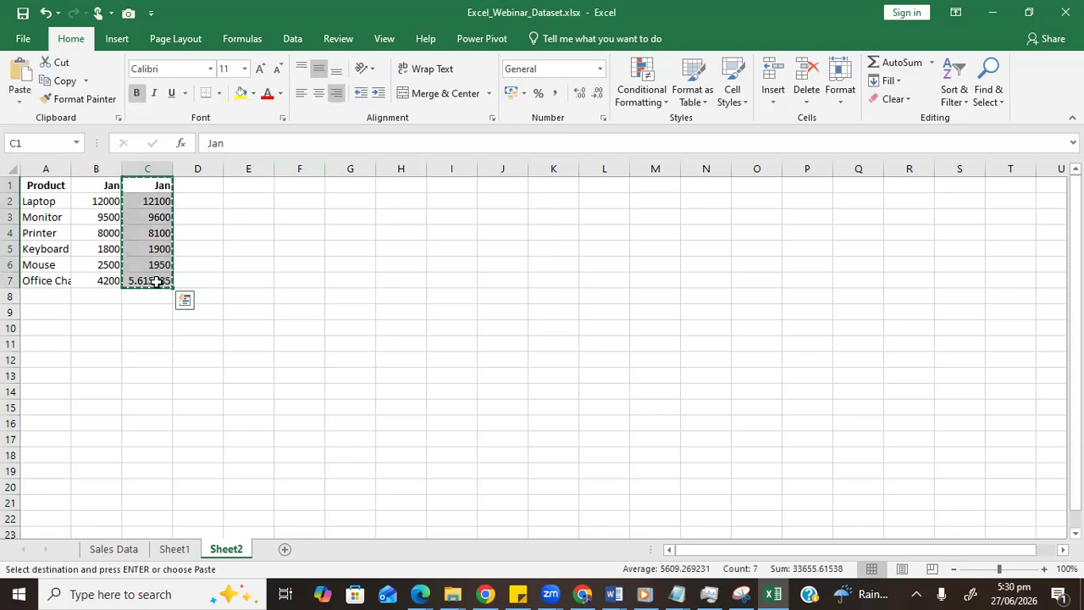
pyautogui.press('Right')
pyautogui.press('Right')
pyautogui.hotkey('ctrl', 'v')
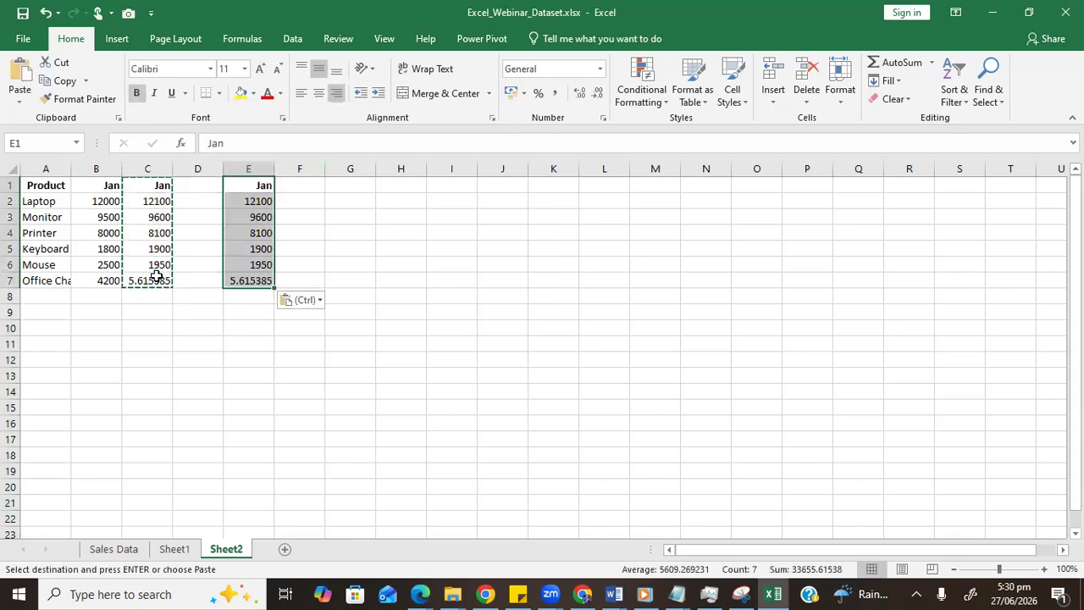
# Step: Clear the contents of column C, leaving the original Jan values and the copy in column E
pyautogui.click(160, 172)
pyautogui.rightClick(161, 174)
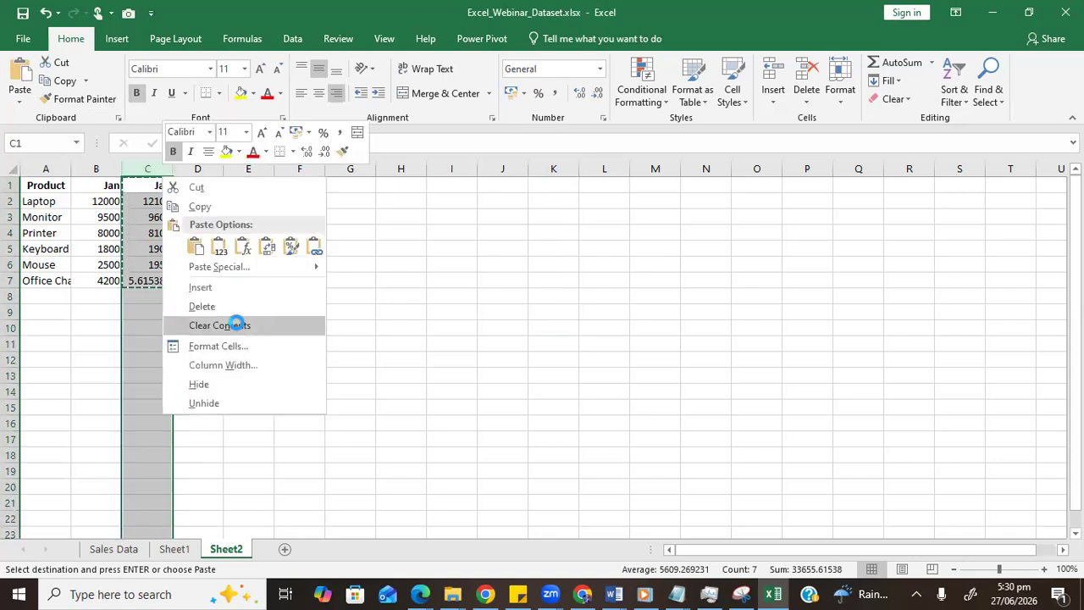
pyautogui.click(236, 325)
pyautogui.click(211, 211)
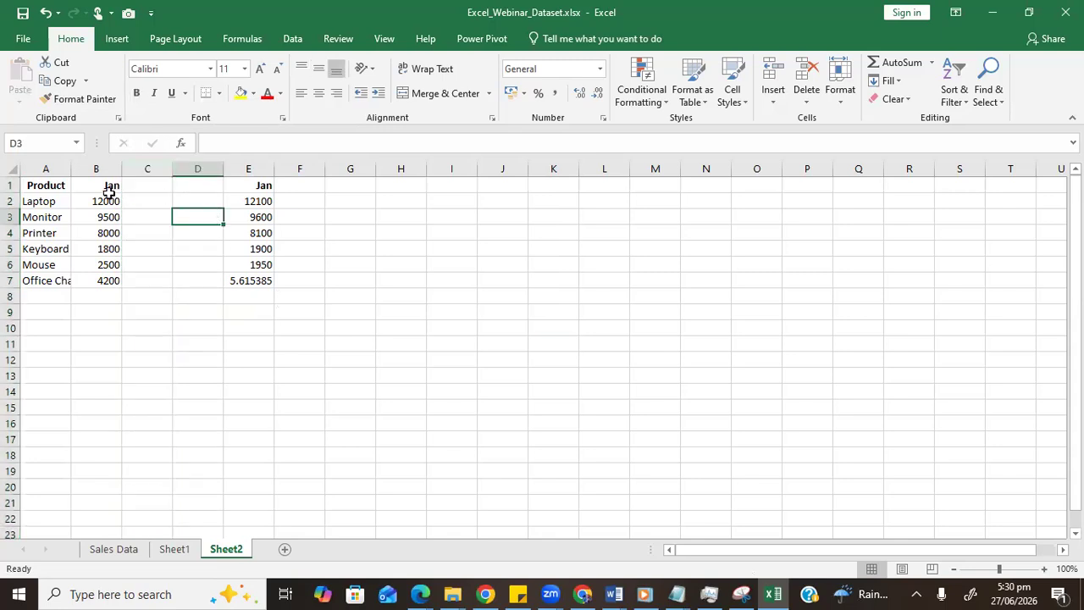
# Step: Replace the last product's Jan value in E7 with 5550
pyautogui.click(244, 284)
pyautogui.write('5550')
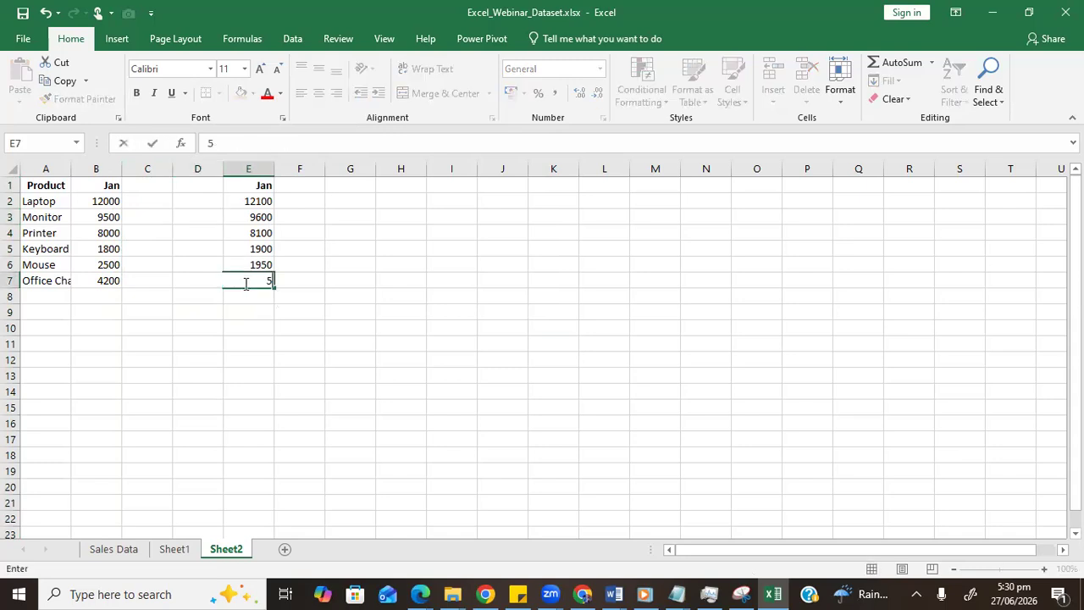
pyautogui.press('Return')
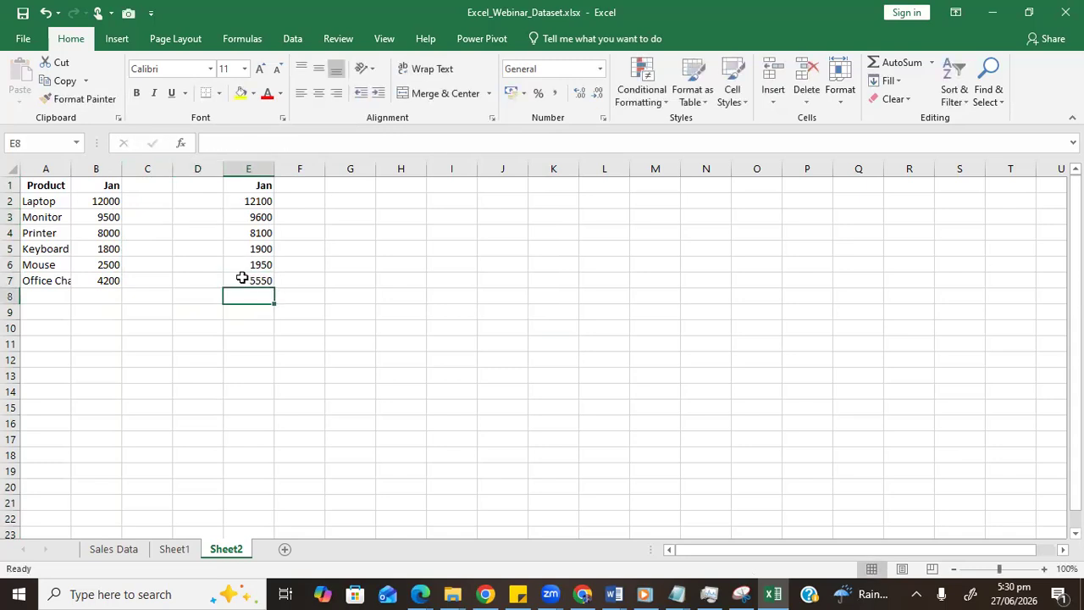
pyautogui.click(242, 278)
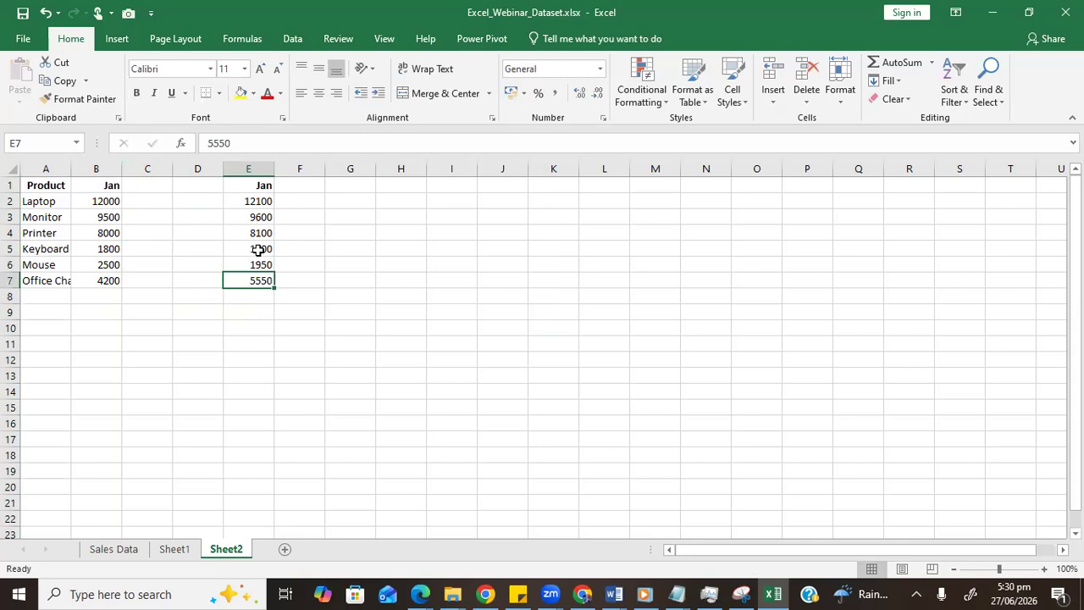
pyautogui.click(263, 170)
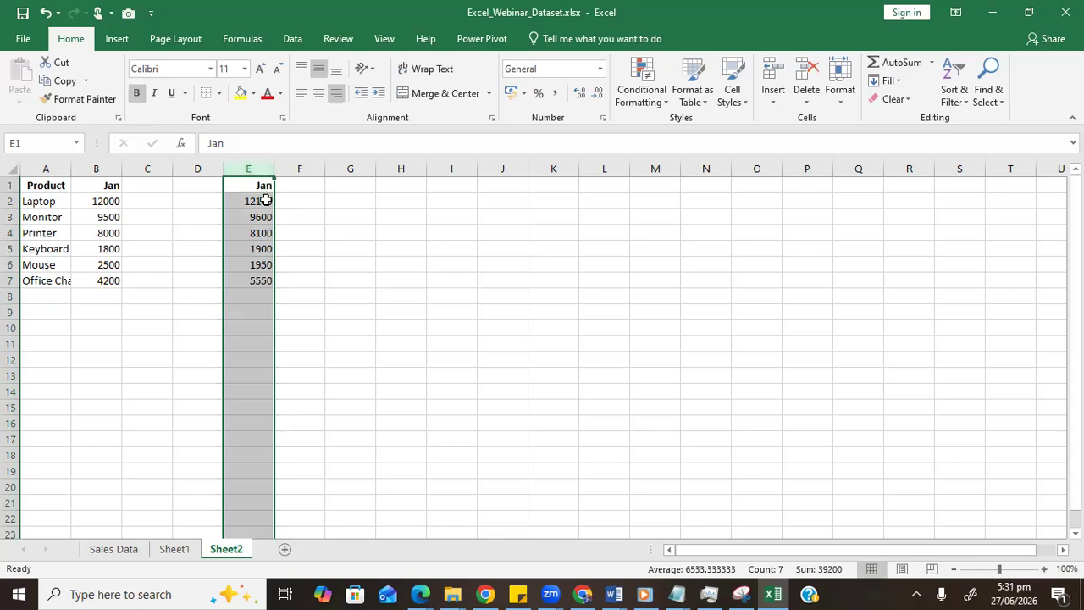
pyautogui.click(265, 200)
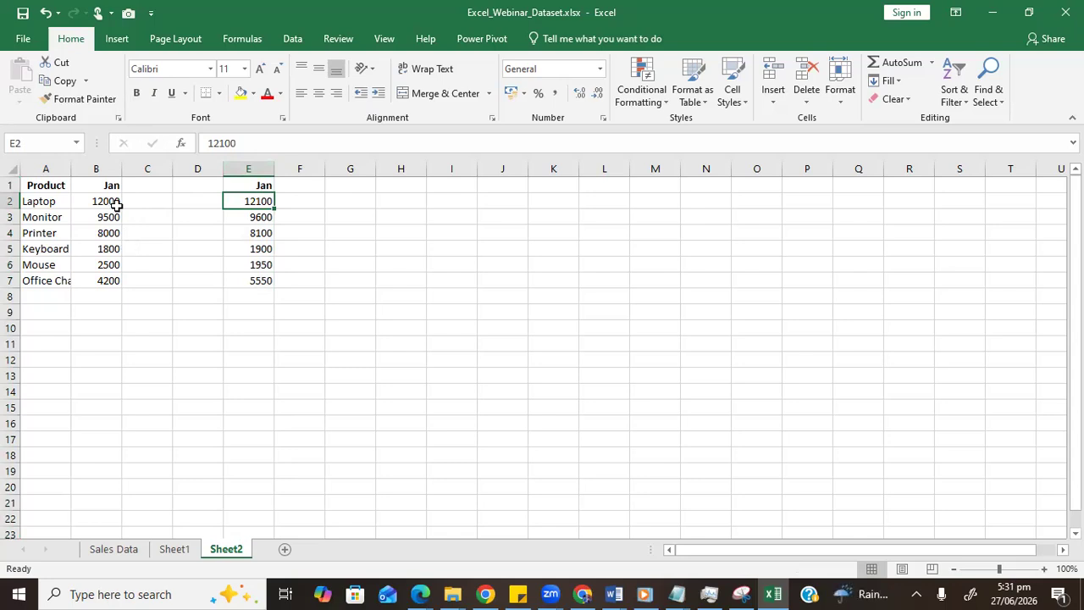
# Step: Set the Laptop's Jan value in B2 to 55000
pyautogui.click(92, 196)
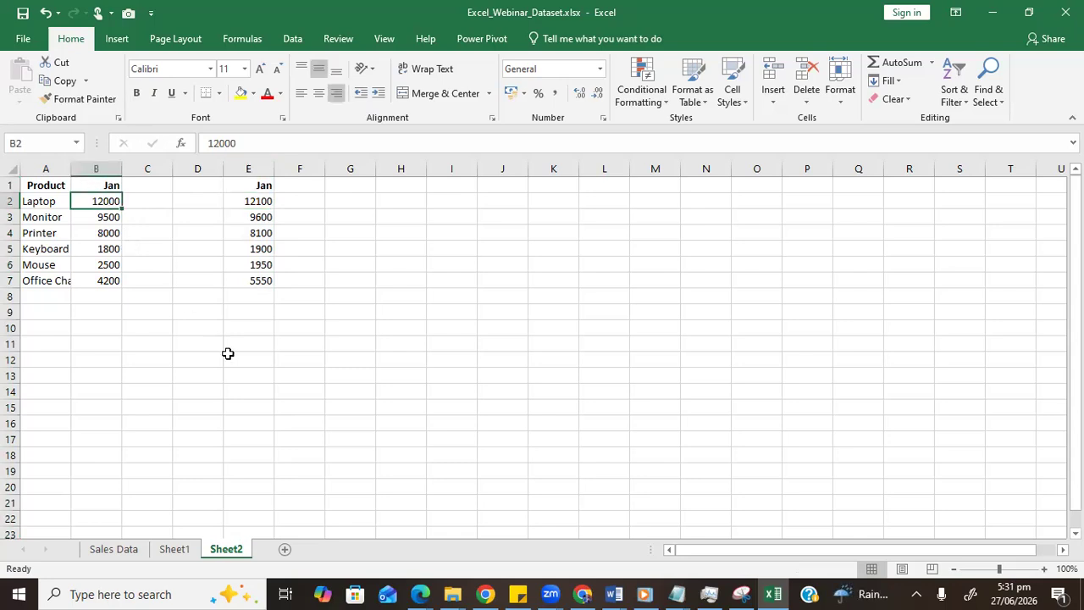
pyautogui.write('55000')
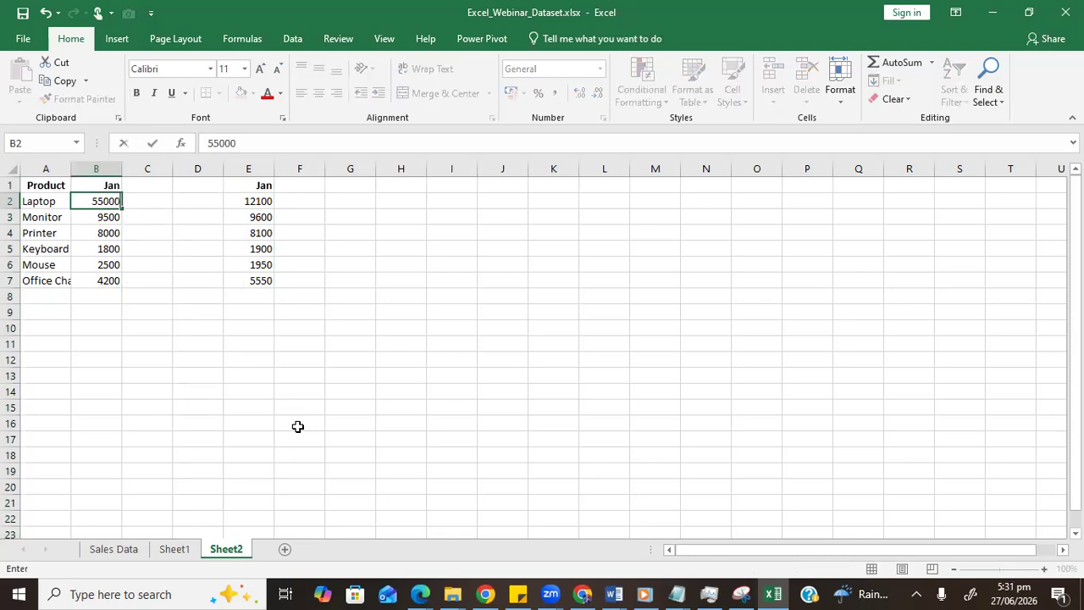
pyautogui.press('Return')
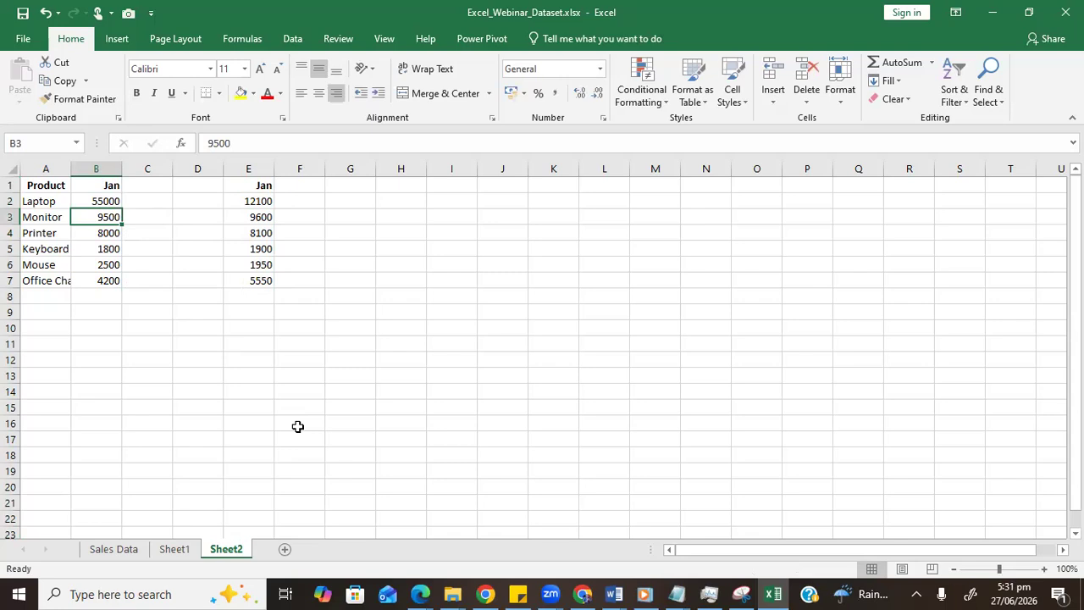
# Step: Clear the Jan values for Monitor and Keyboard in B3 and B5, and set Printer in B4 to 9500 and Mouse in B6 to 3000
pyautogui.press('Delete')
pyautogui.click(108, 234)
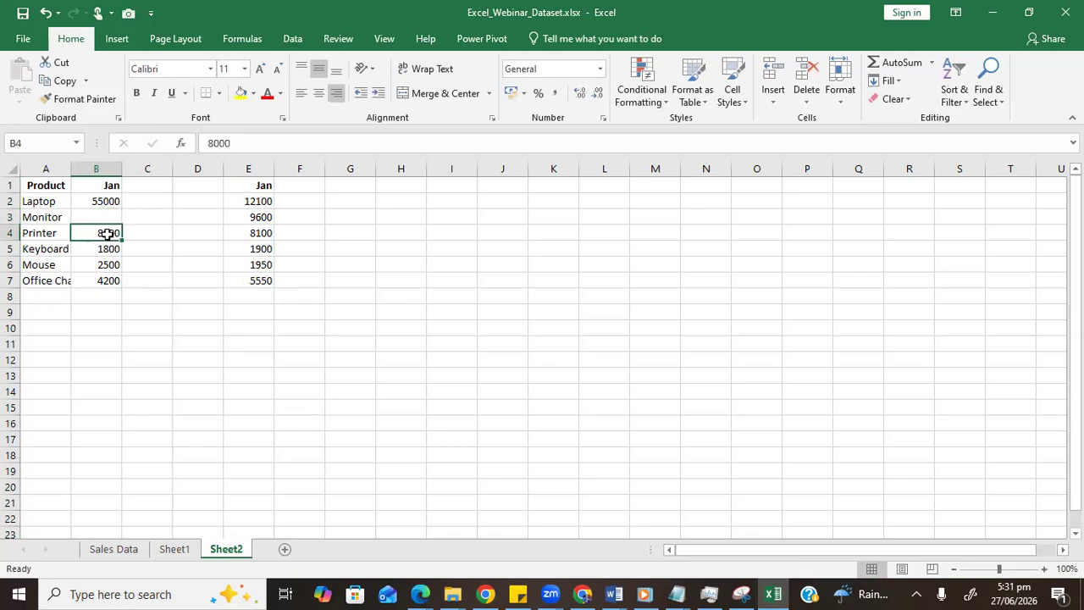
pyautogui.write('95000')
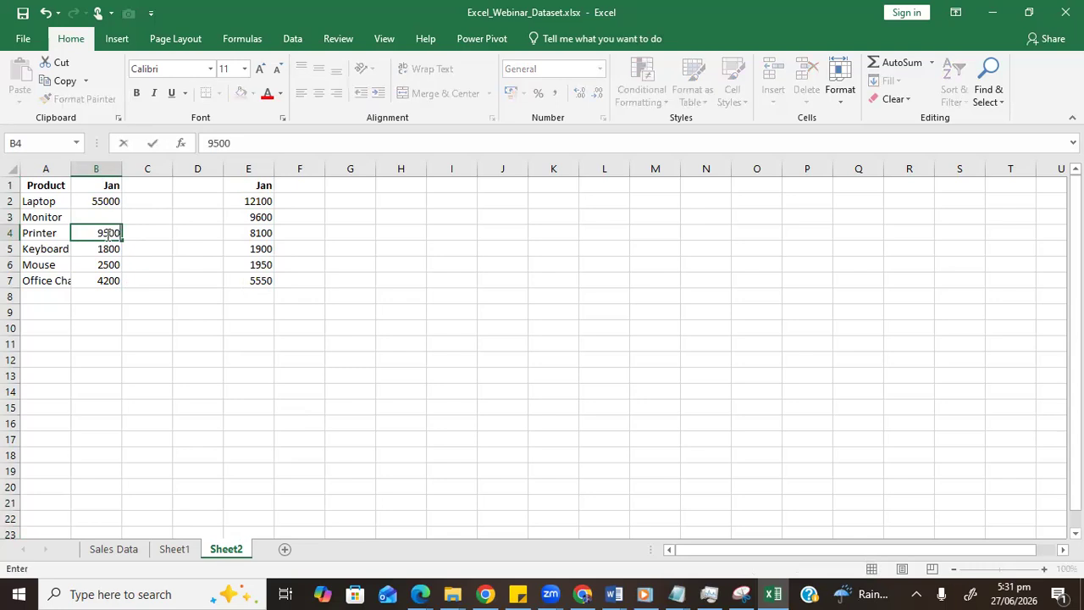
pyautogui.press('Return')
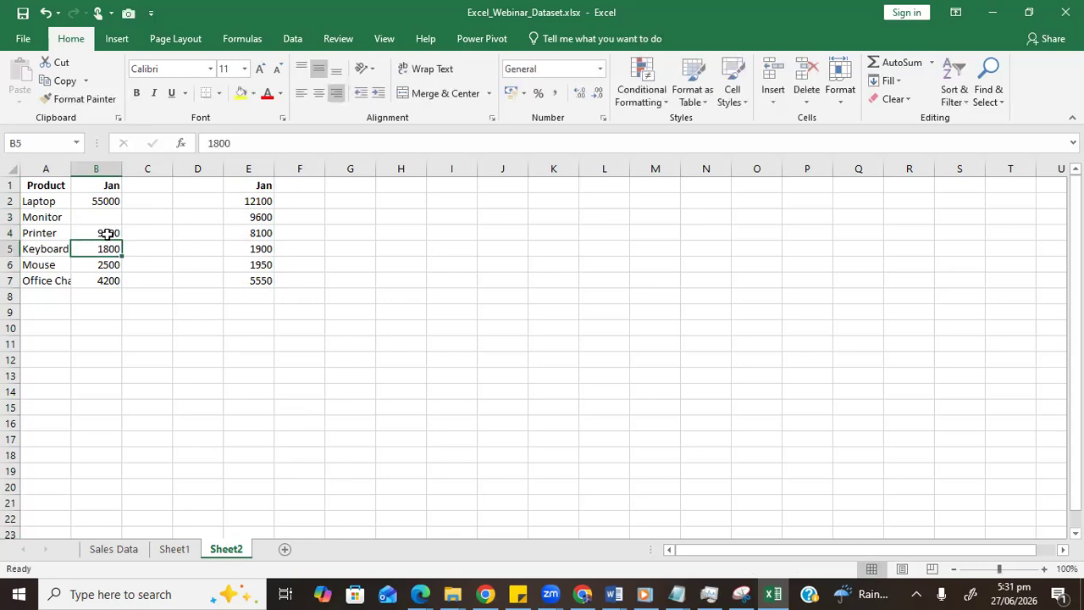
pyautogui.press('Delete')
pyautogui.click(109, 263)
pyautogui.write('3000')
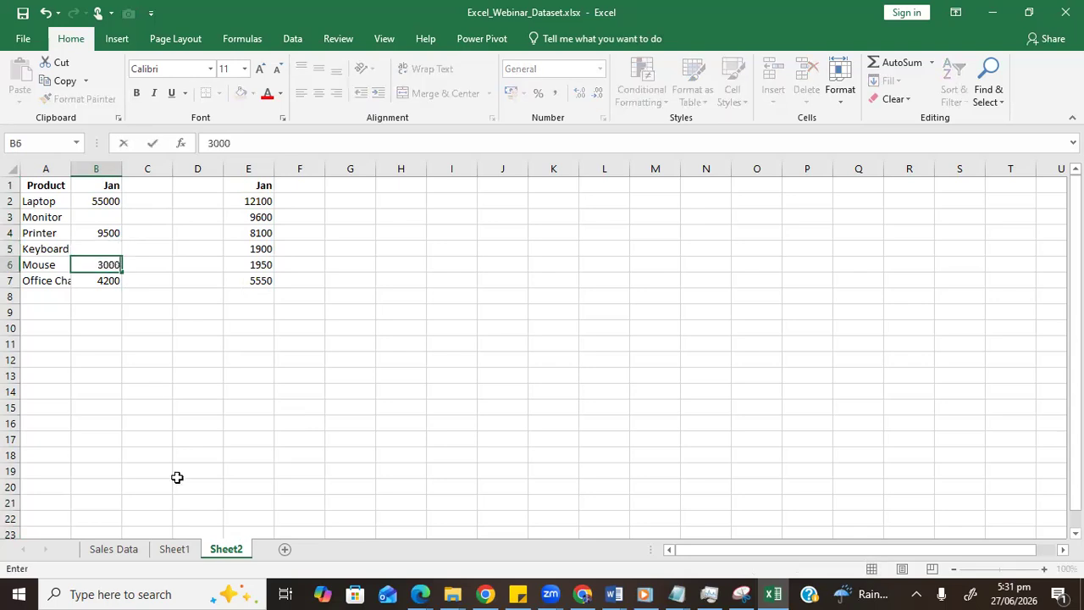
pyautogui.press('Return')
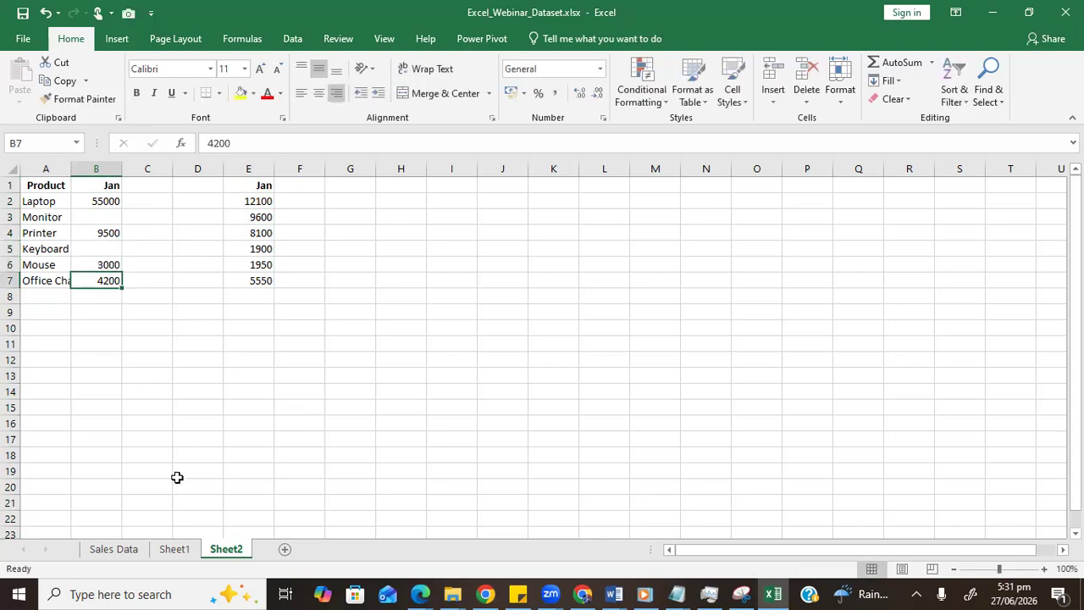
# Step: Autofit column A to the width of the product names
pyautogui.doubleClick(71, 169)
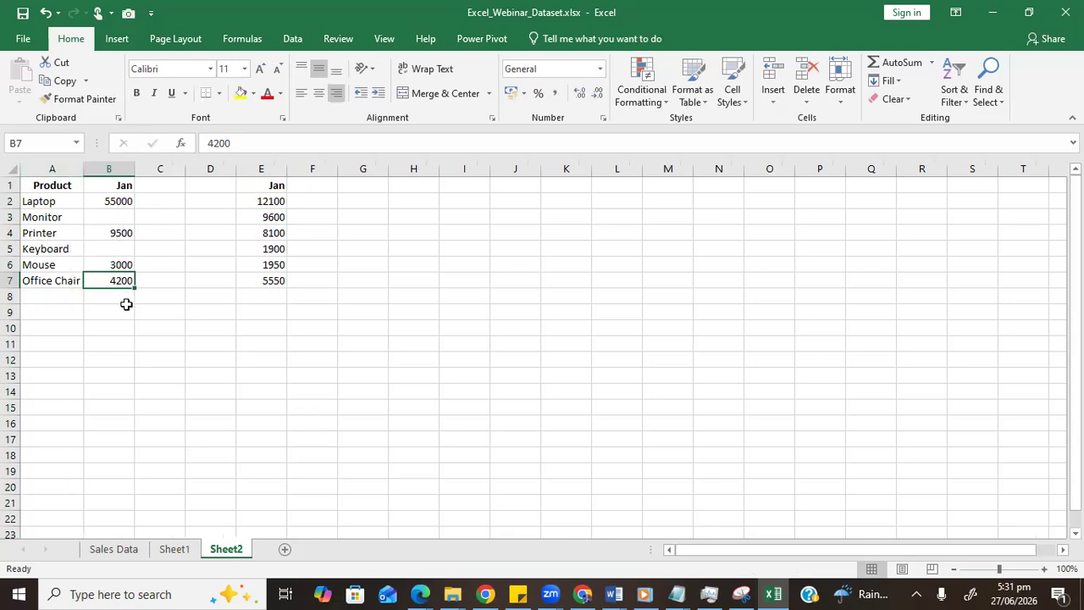
# Step: Try copying the whole Jan column B over column E with a normal paste, and undo the paste
pyautogui.click(110, 169)
pyautogui.click(261, 169)
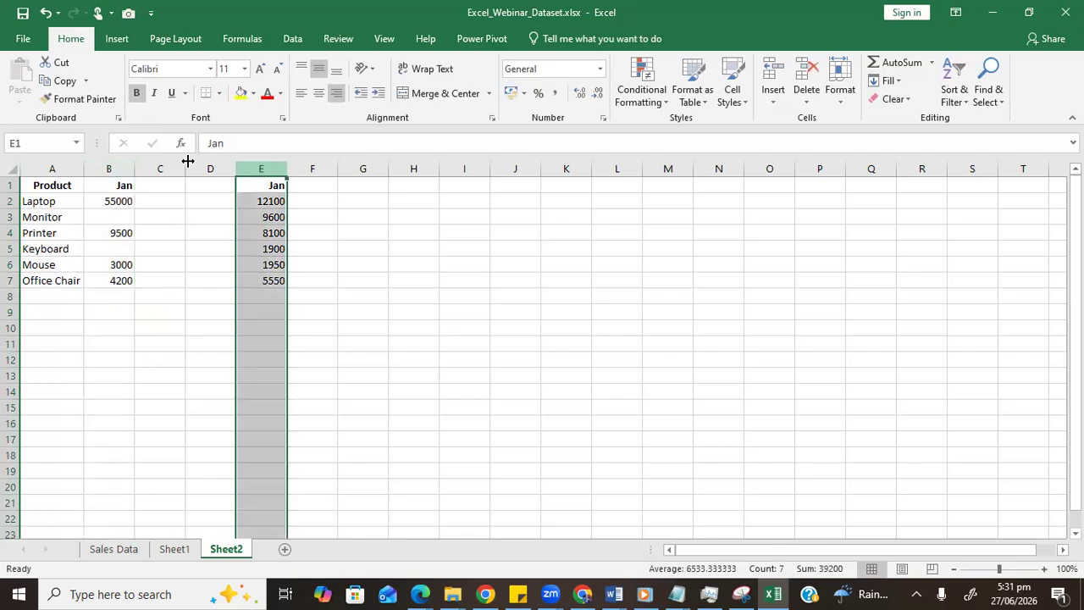
pyautogui.click(124, 167)
pyautogui.hotkey('ctrl', 'c')
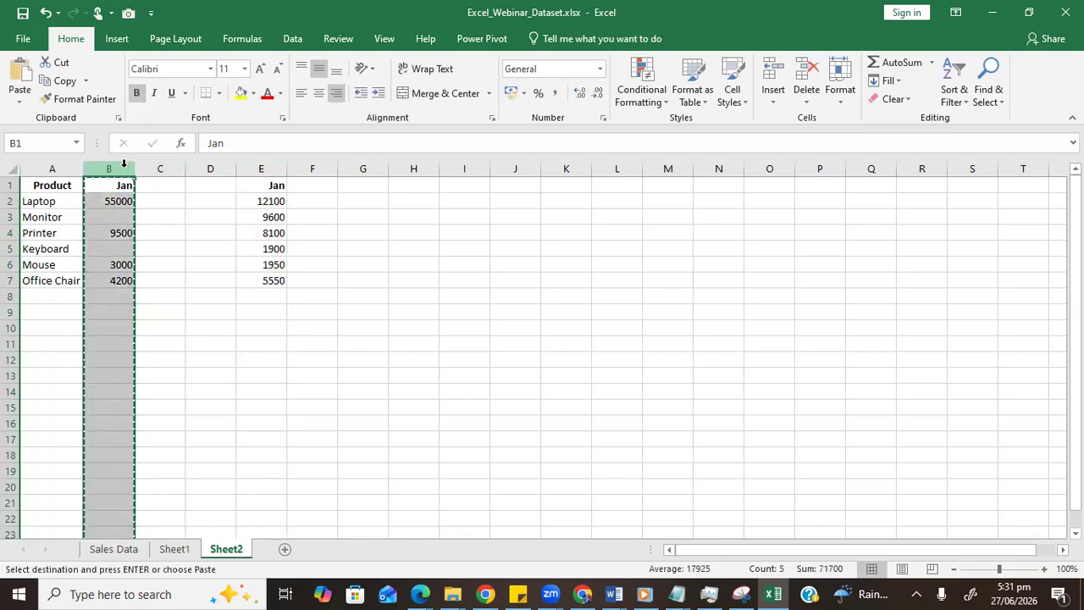
pyautogui.click(269, 179)
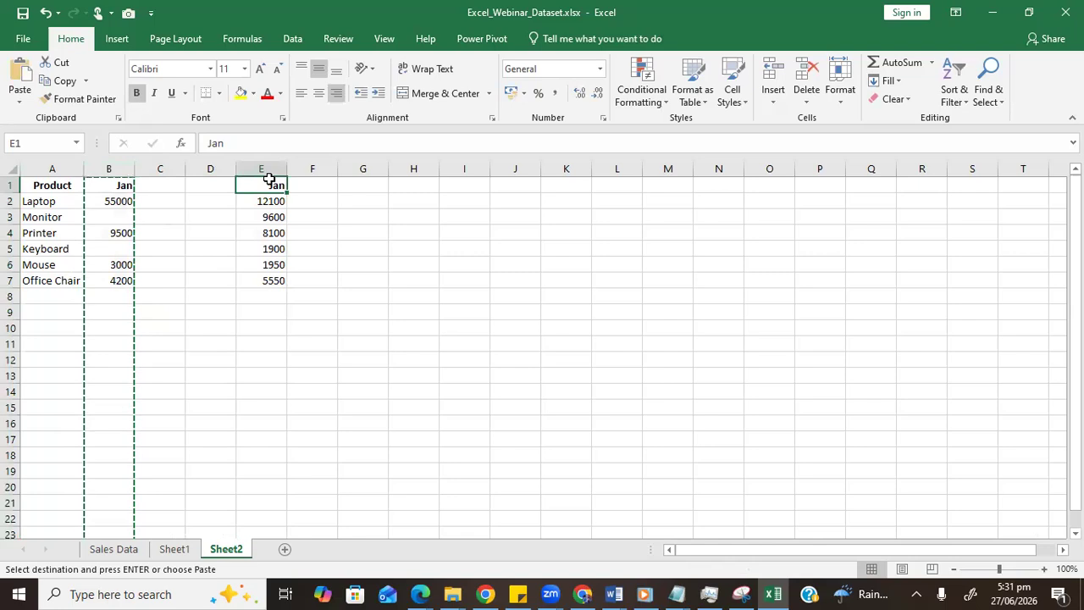
pyautogui.hotkey('ctrl', 'v')
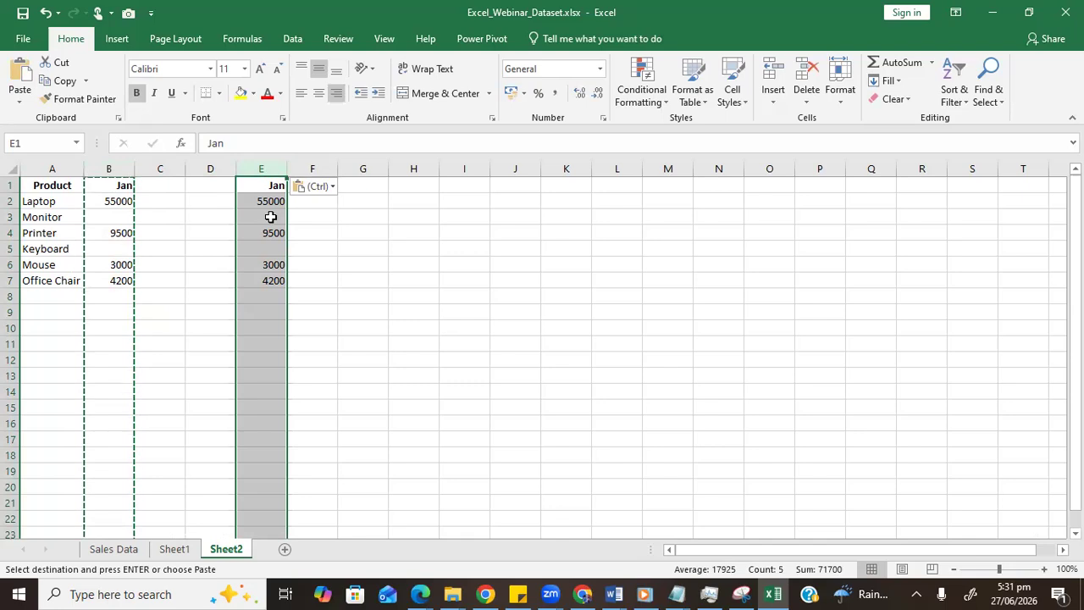
pyautogui.click(47, 15)
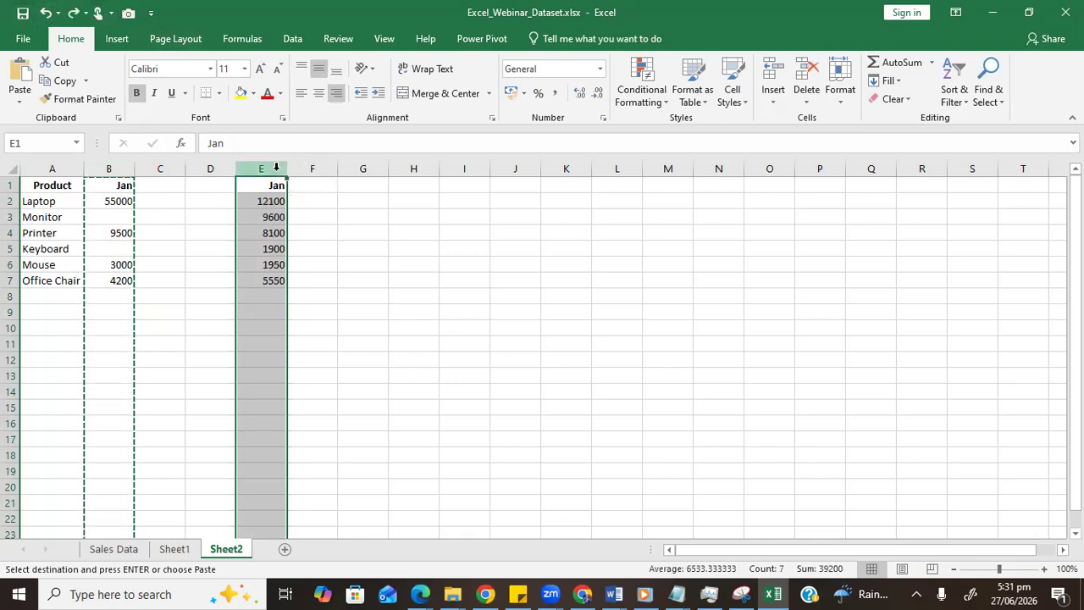
# Step: Copy the Jan range B1:B7 and paste it over E1:E7 using Paste Special with Skip blanks enabled
pyautogui.click(108, 169)
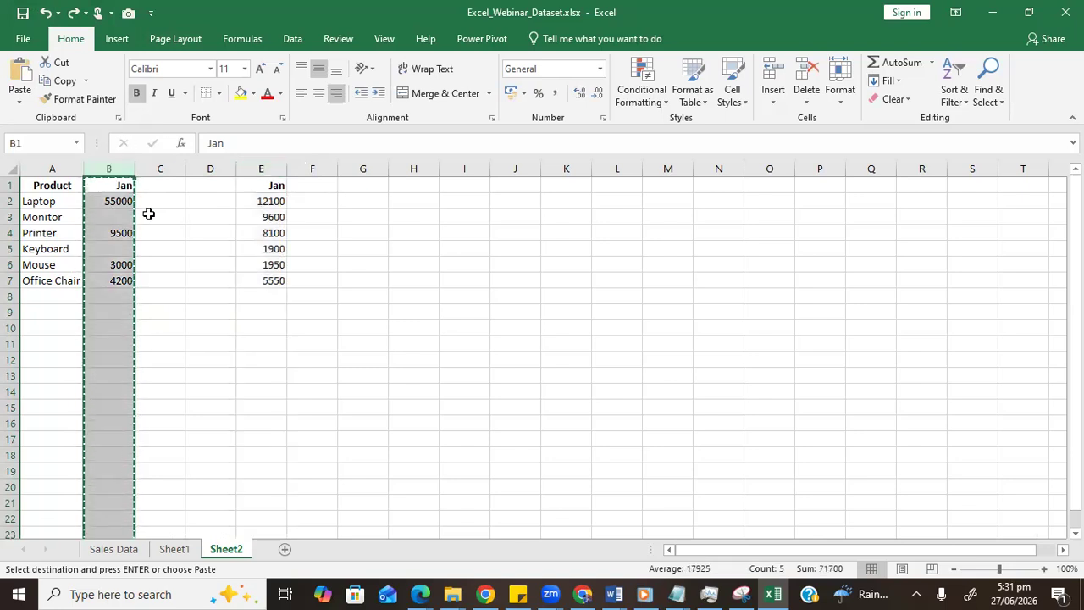
pyautogui.click(117, 217)
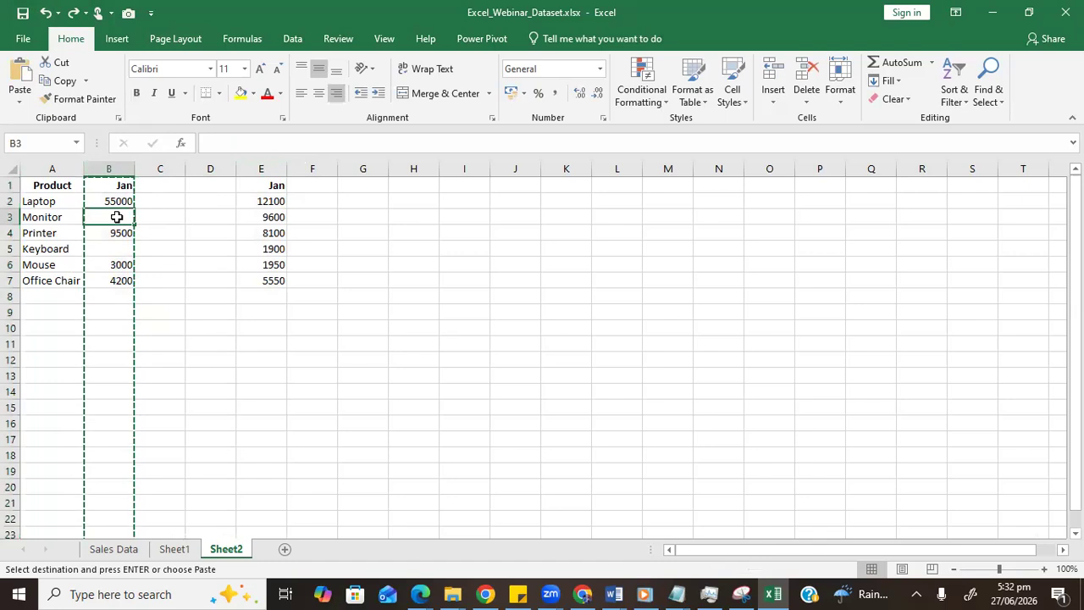
pyautogui.click(107, 168)
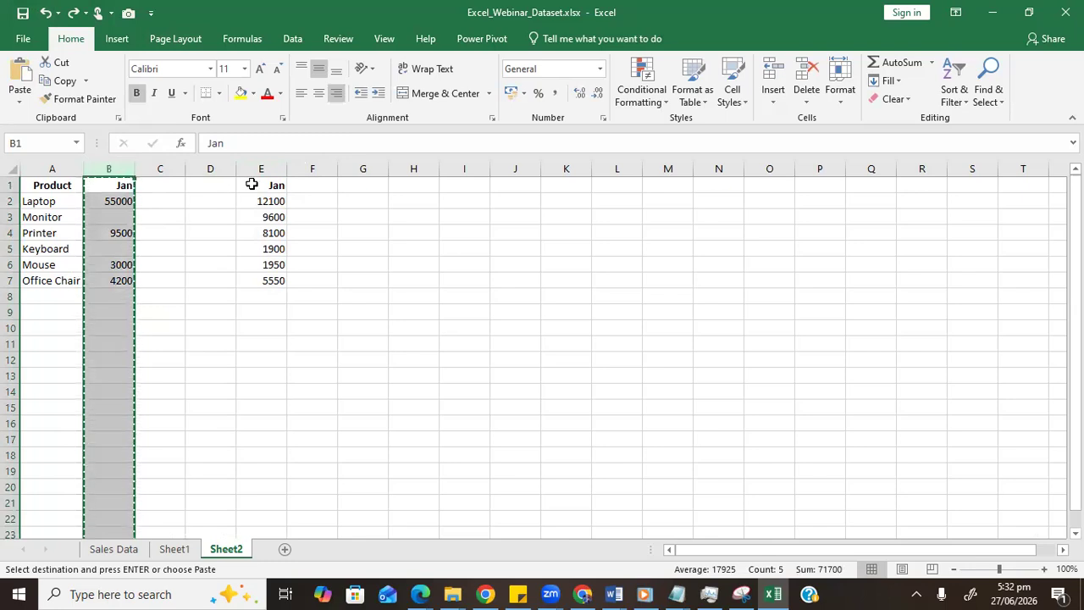
pyautogui.click(281, 217)
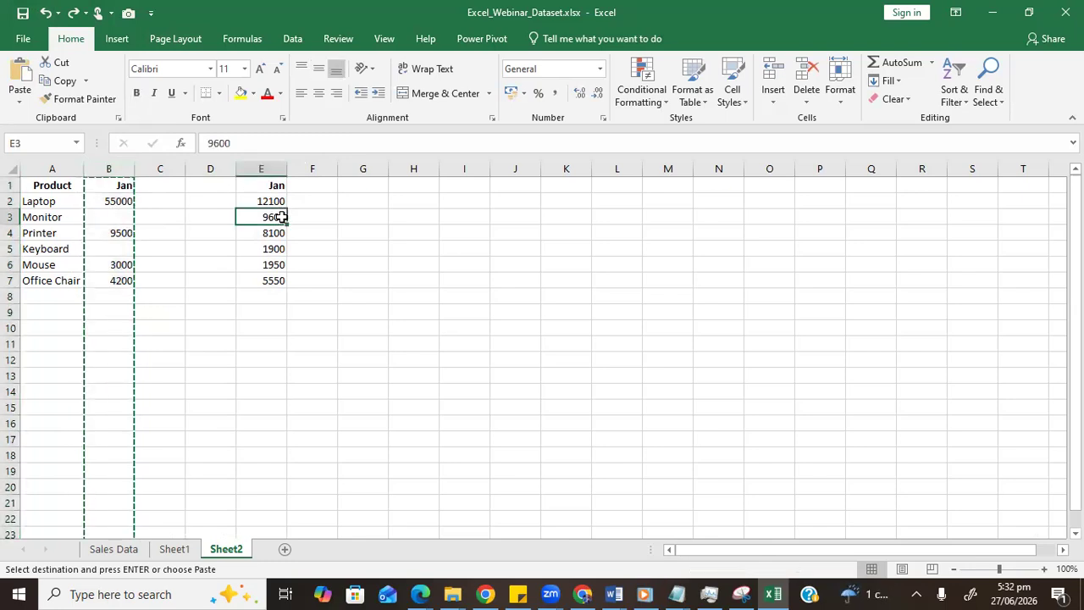
pyautogui.click(121, 164)
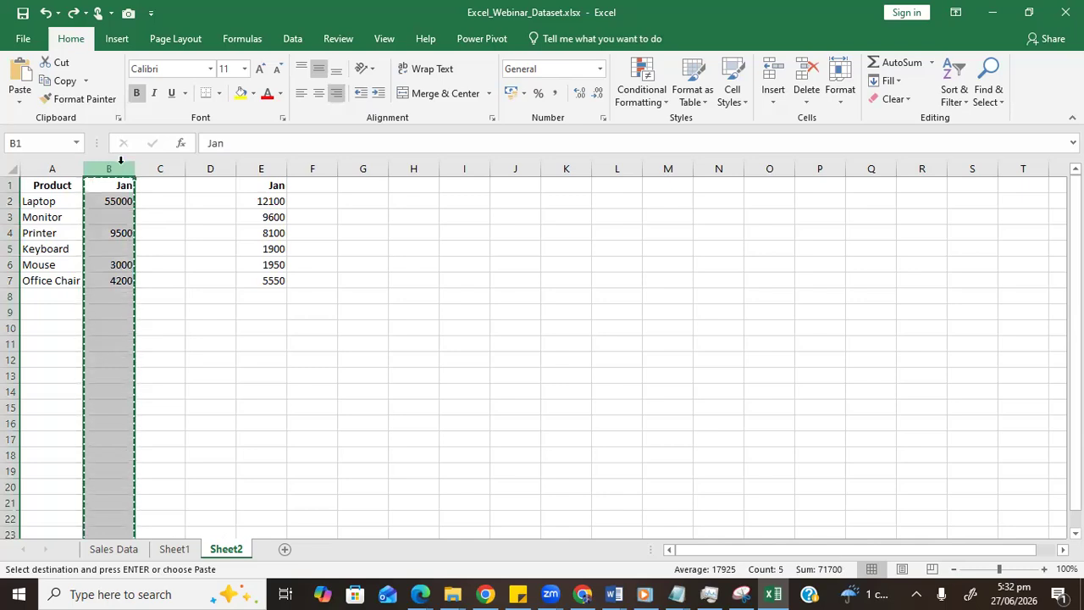
pyautogui.moveTo(110, 185); pyautogui.dragTo(108, 278)
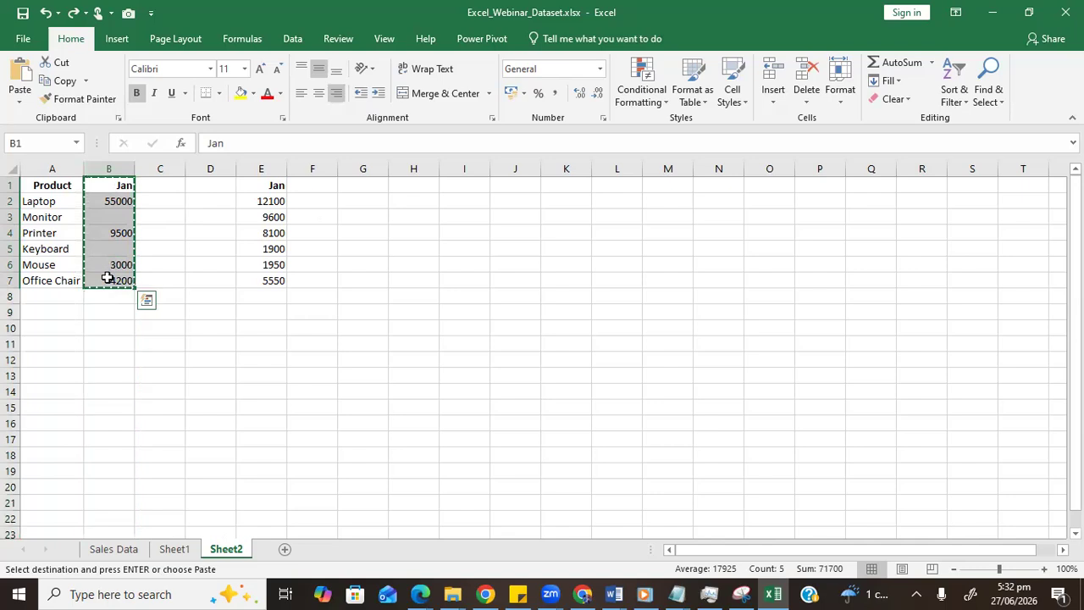
pyautogui.click(262, 185)
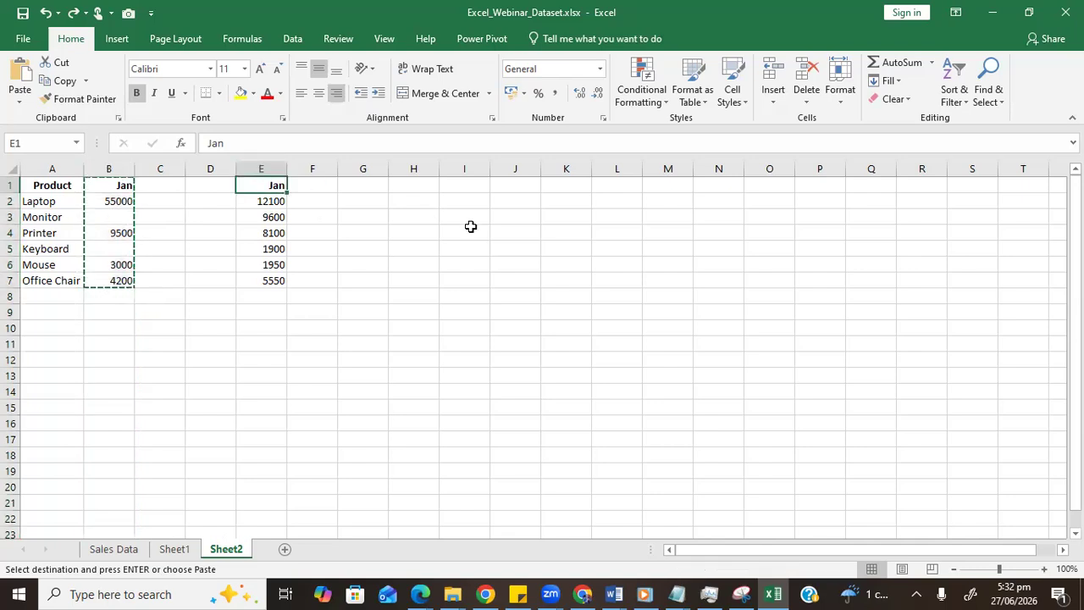
pyautogui.hotkey('ctrl', 'alt', 'v')
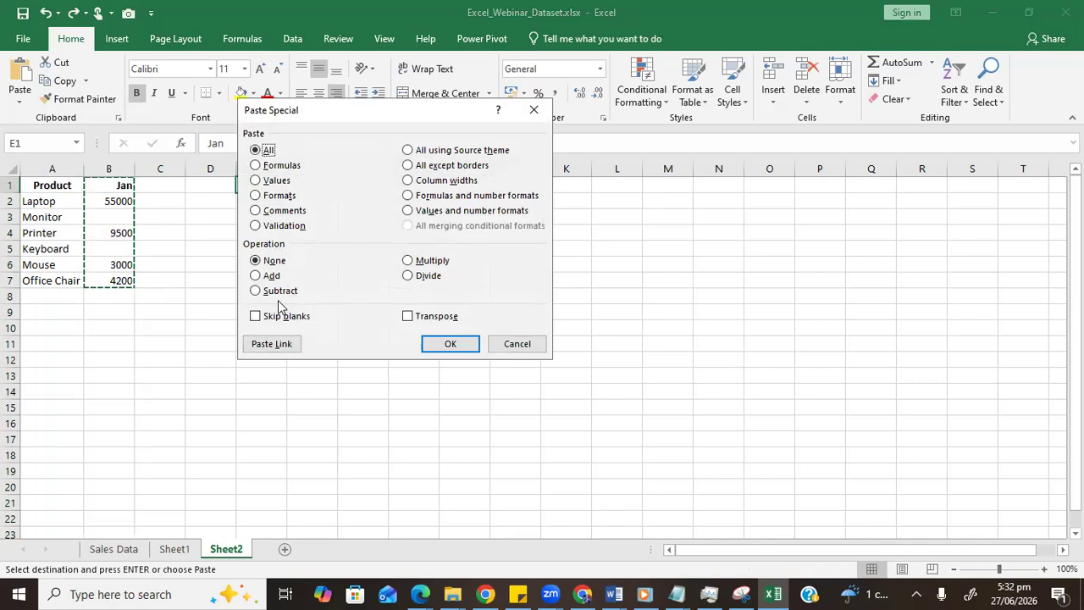
pyautogui.click(256, 316)
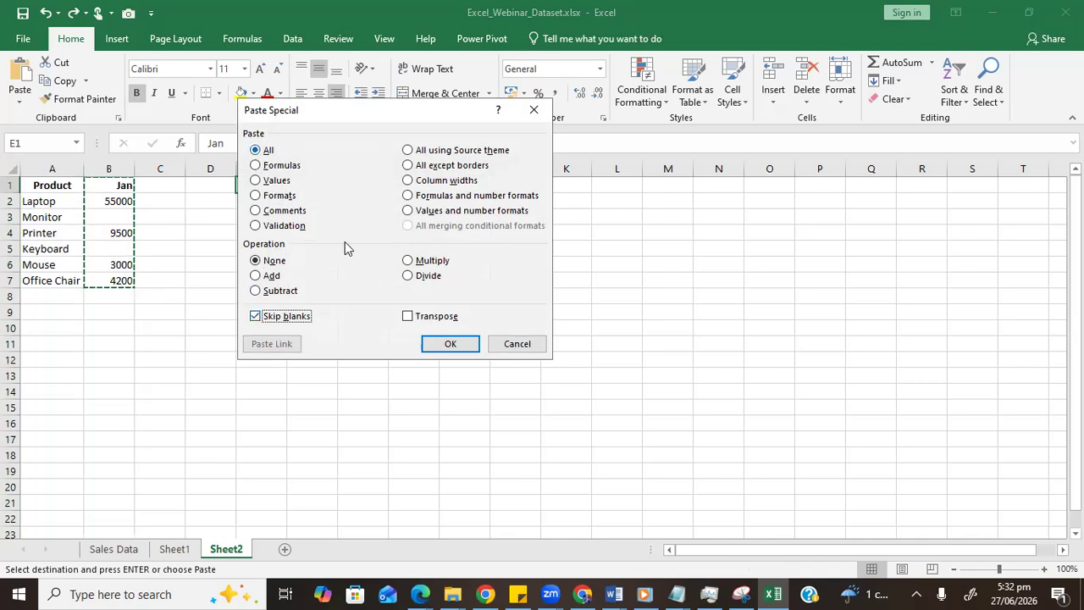
pyautogui.click(451, 345)
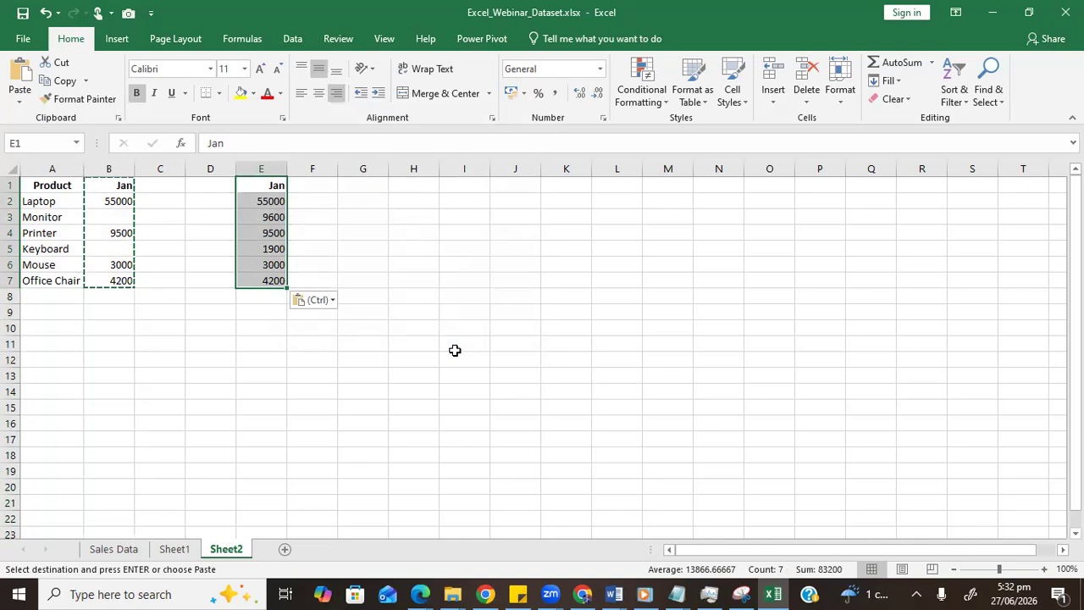
pyautogui.click(275, 217)
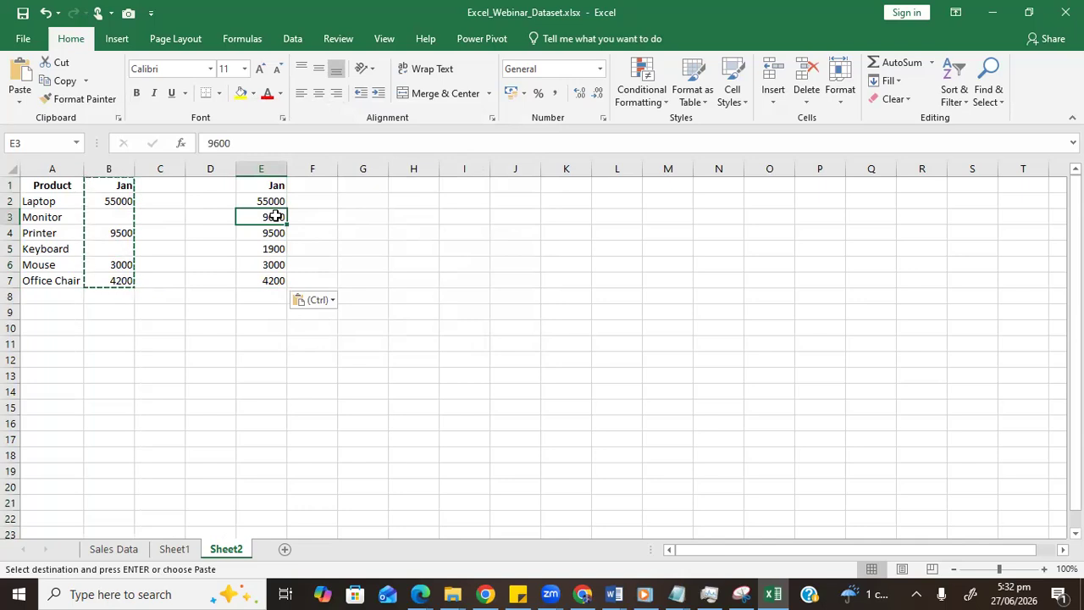
pyautogui.click(225, 214)
pyautogui.click(268, 310)
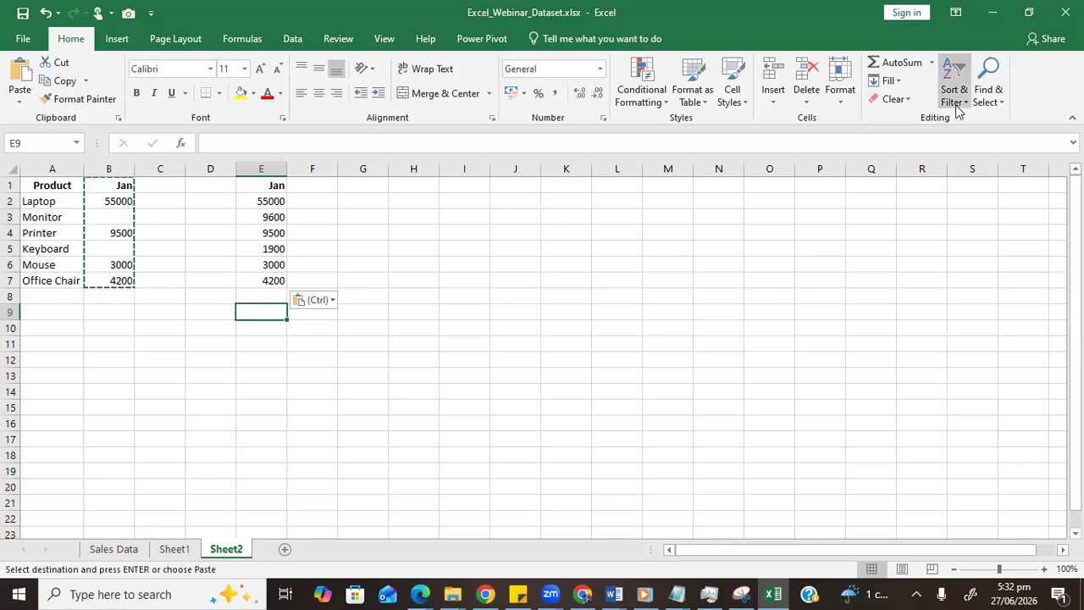
pyautogui.click(346, 199)
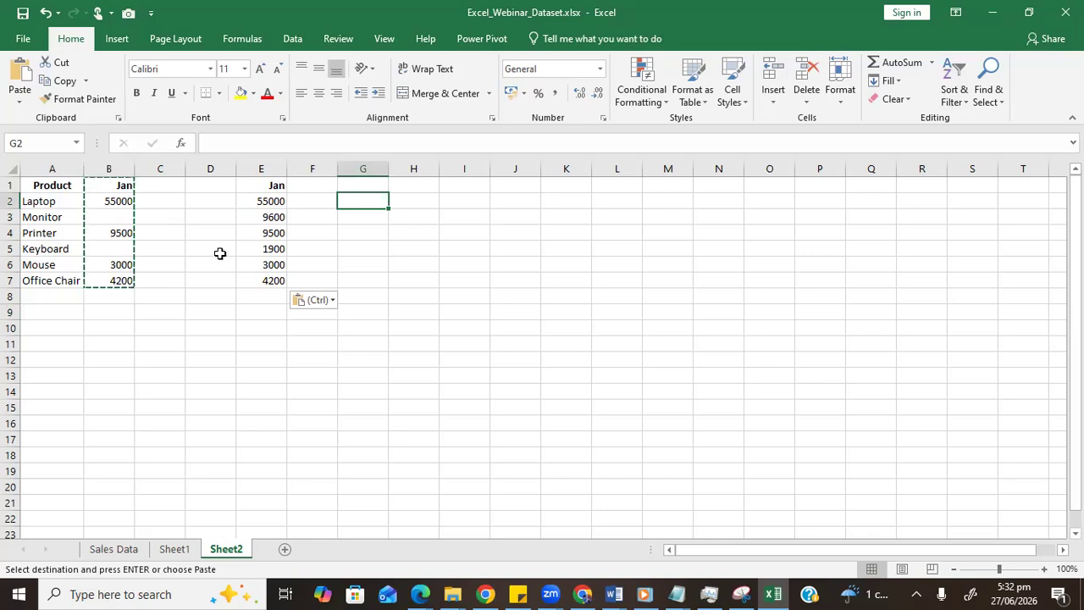
# Step: Place the restored workbook window beside the Feature 3: Paste Special slide to view both, and maximize it again
pyautogui.click(1030, 10)
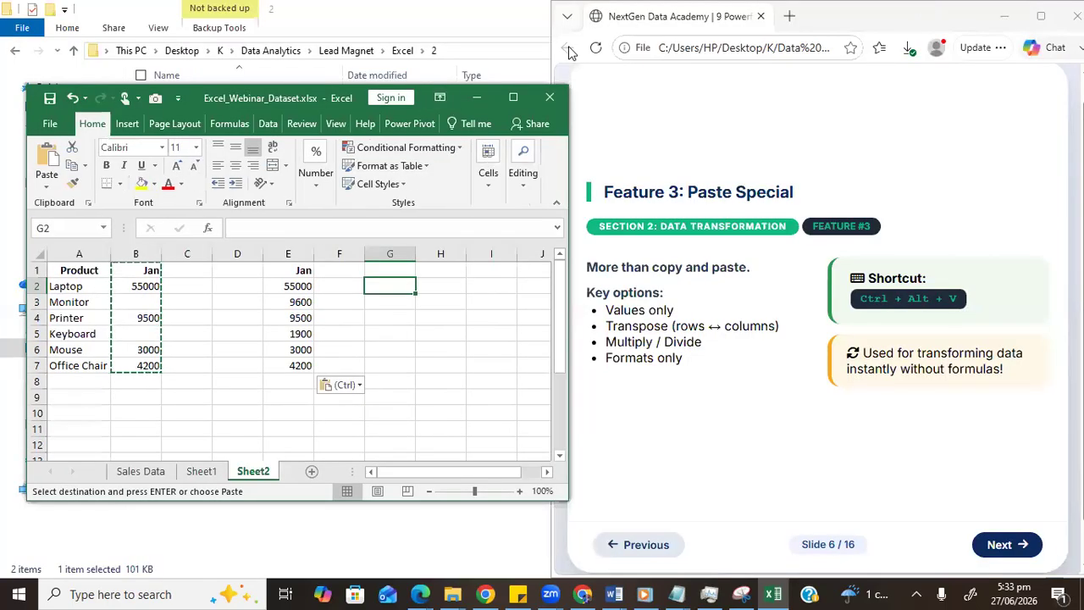
pyautogui.moveTo(424, 68); pyautogui.dragTo(422, 8)
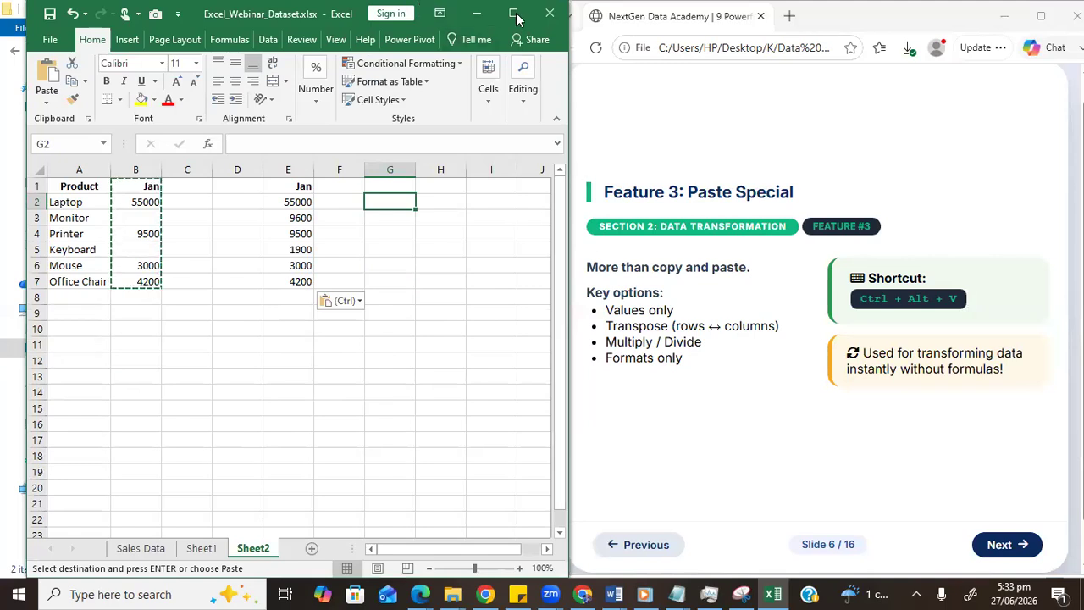
pyautogui.click(528, 70)
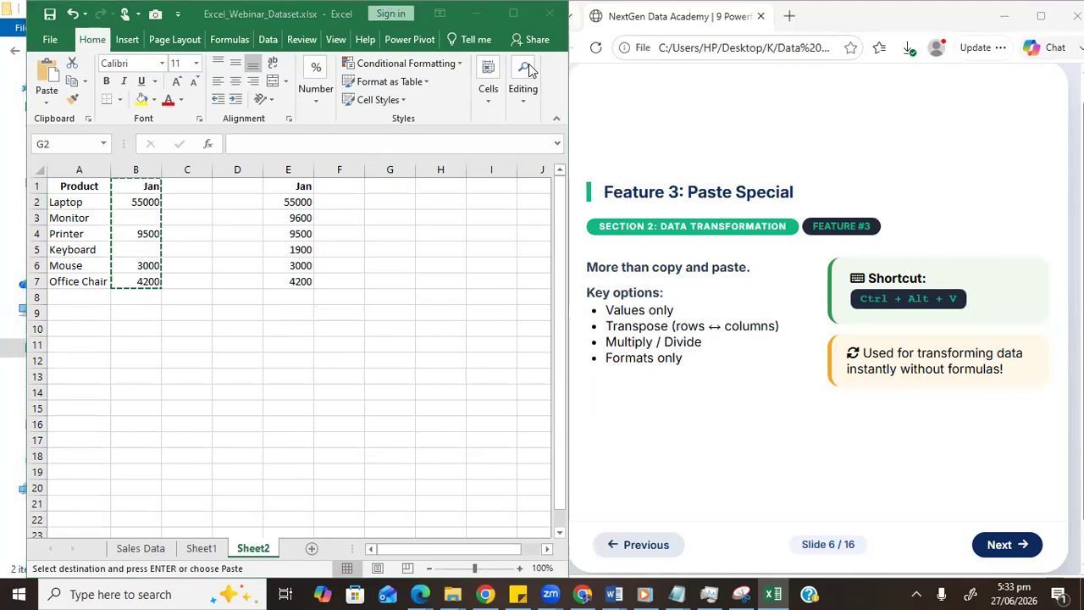
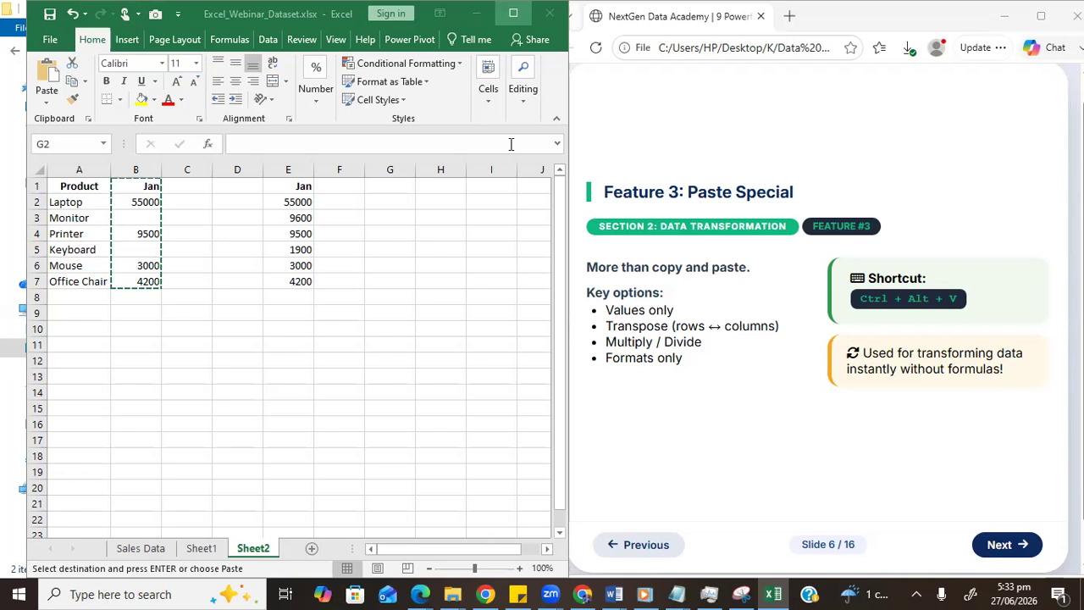
pyautogui.click(511, 14)
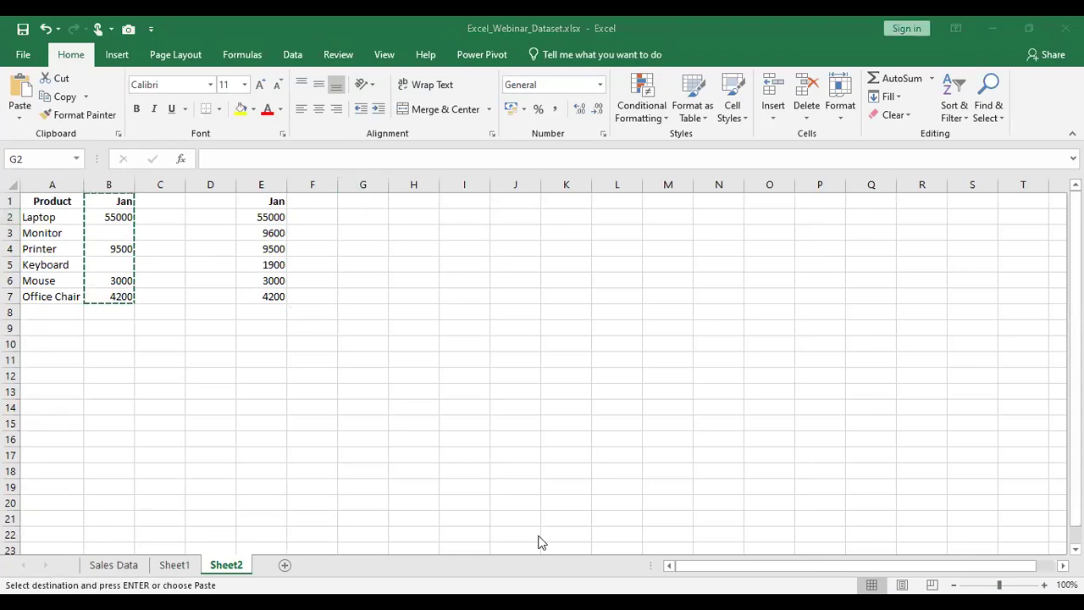
# Step: Dock the workbook window to one half of the screen, and maximize it again
pyautogui.click(1030, 25)
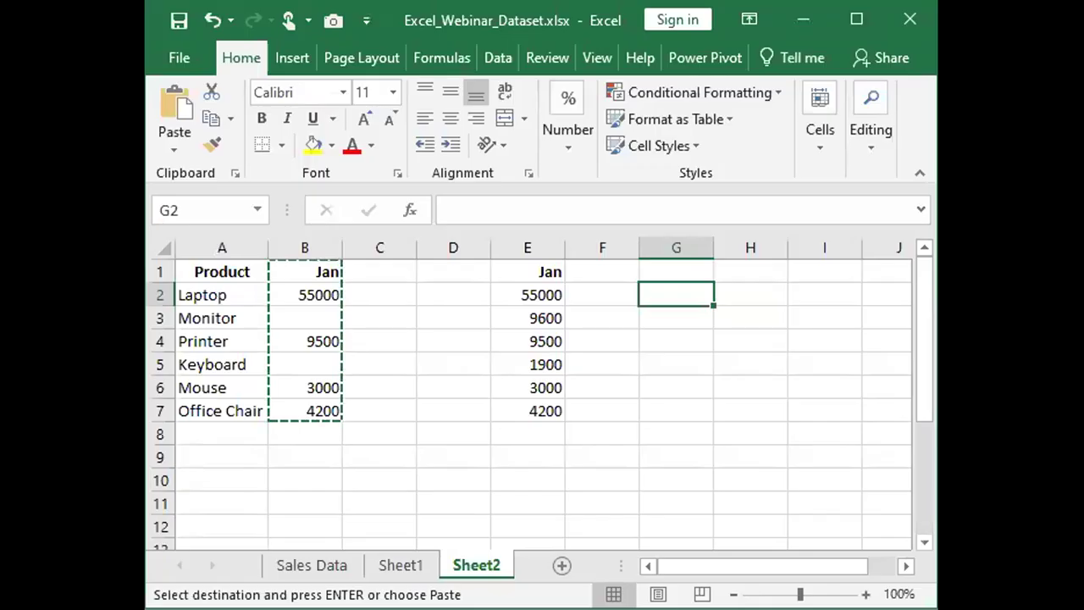
pyautogui.press('super+Left')
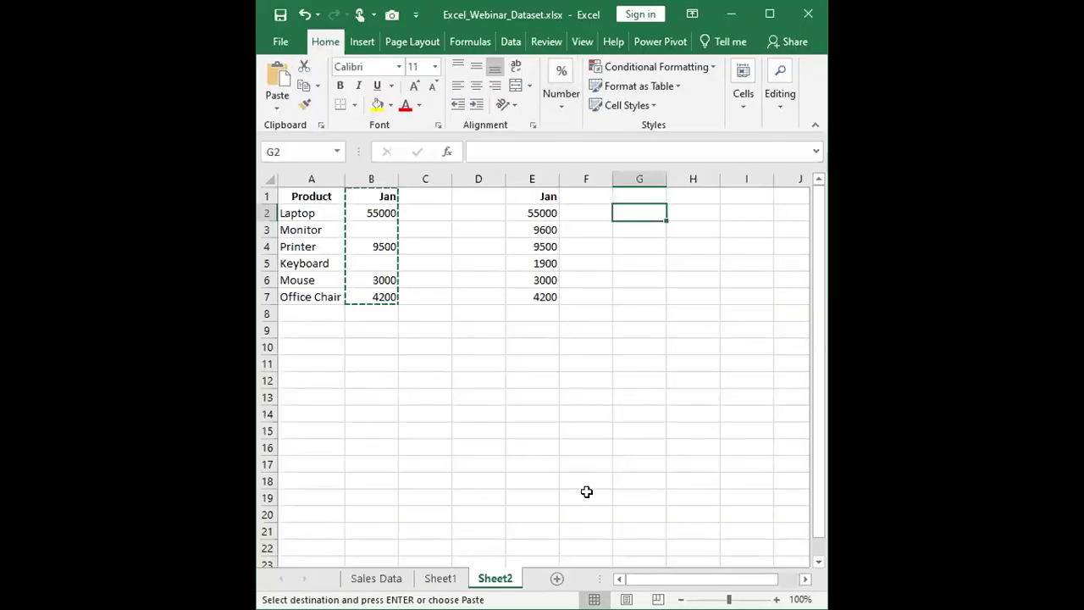
pyautogui.click(708, 480)
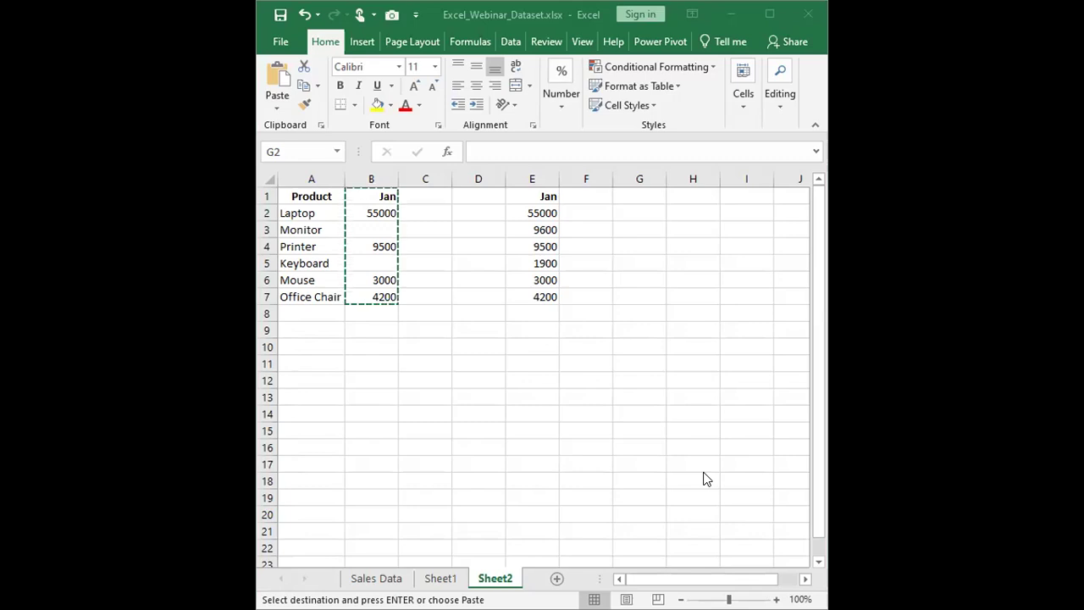
pyautogui.click(771, 16)
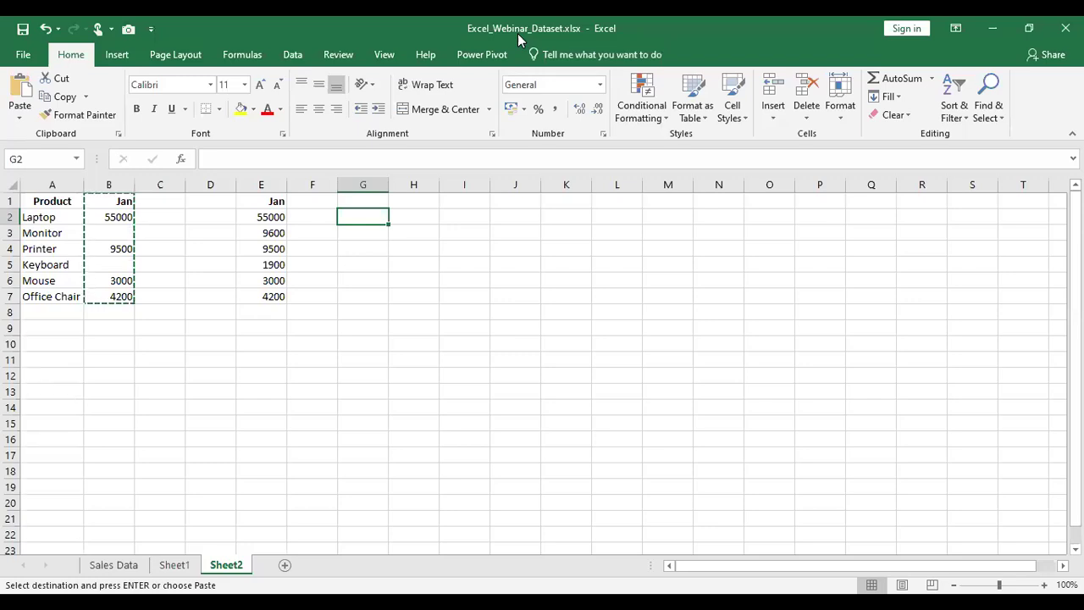
# Step: Place the restored workbook window beside the webinar slides and advance to the Feature 4: Go To Special slide
pyautogui.click(518, 33)
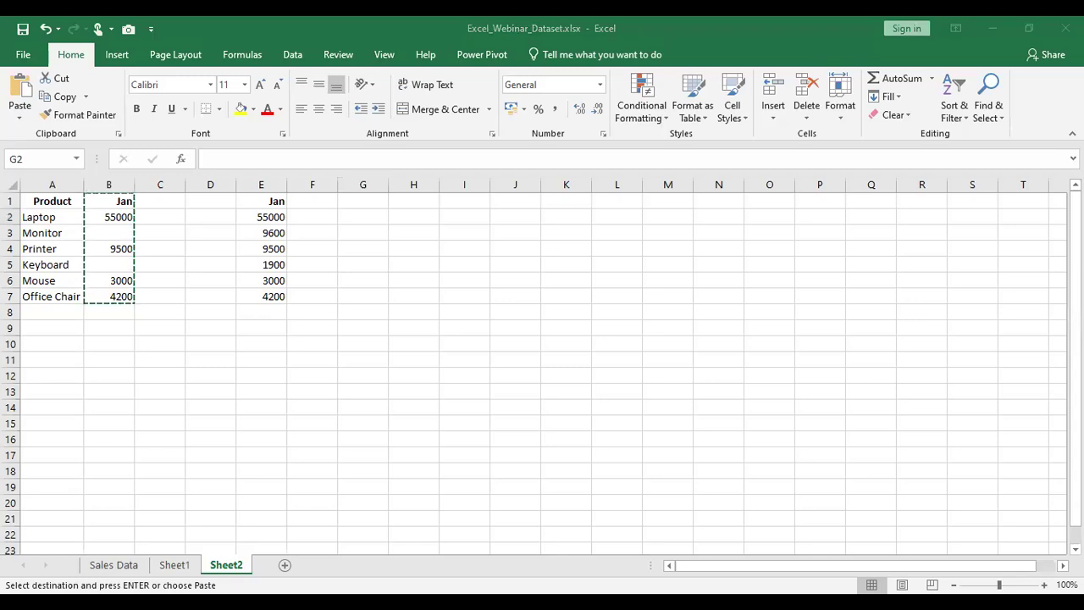
pyautogui.click(1031, 24)
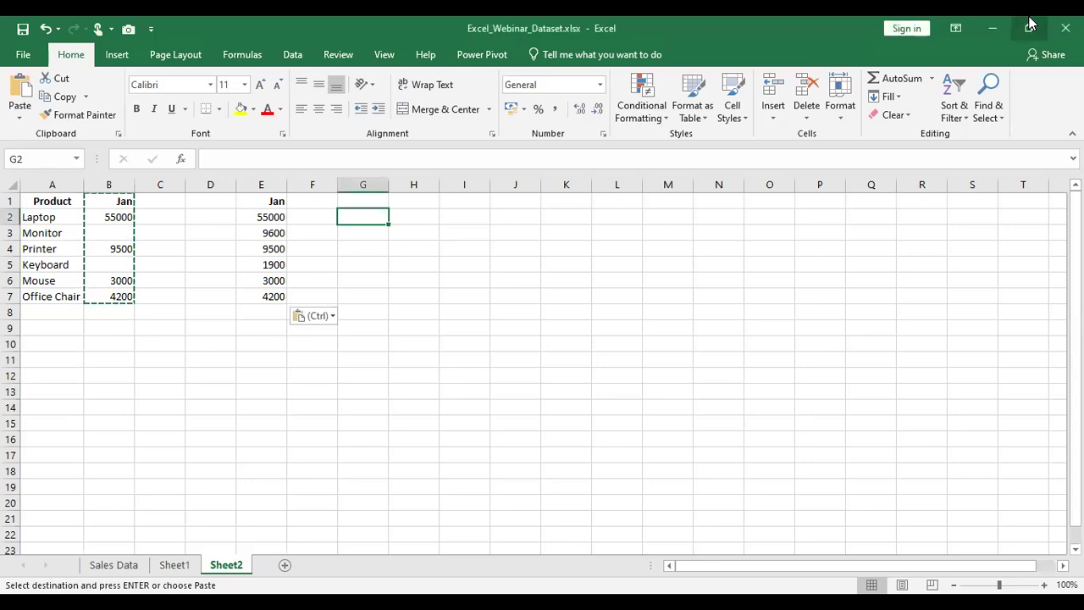
pyautogui.click(1030, 28)
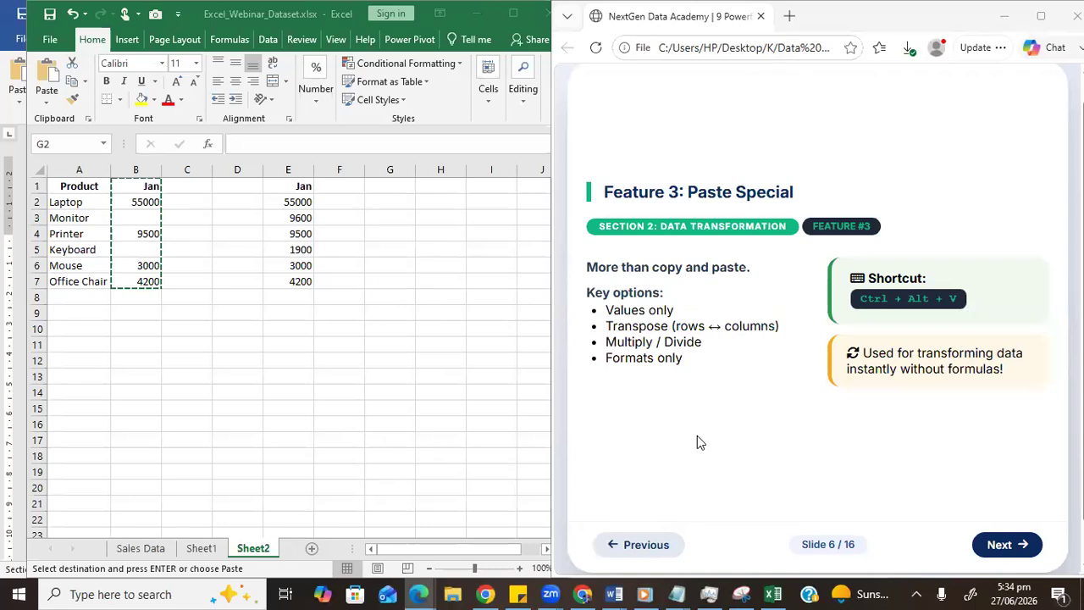
pyautogui.click(697, 435)
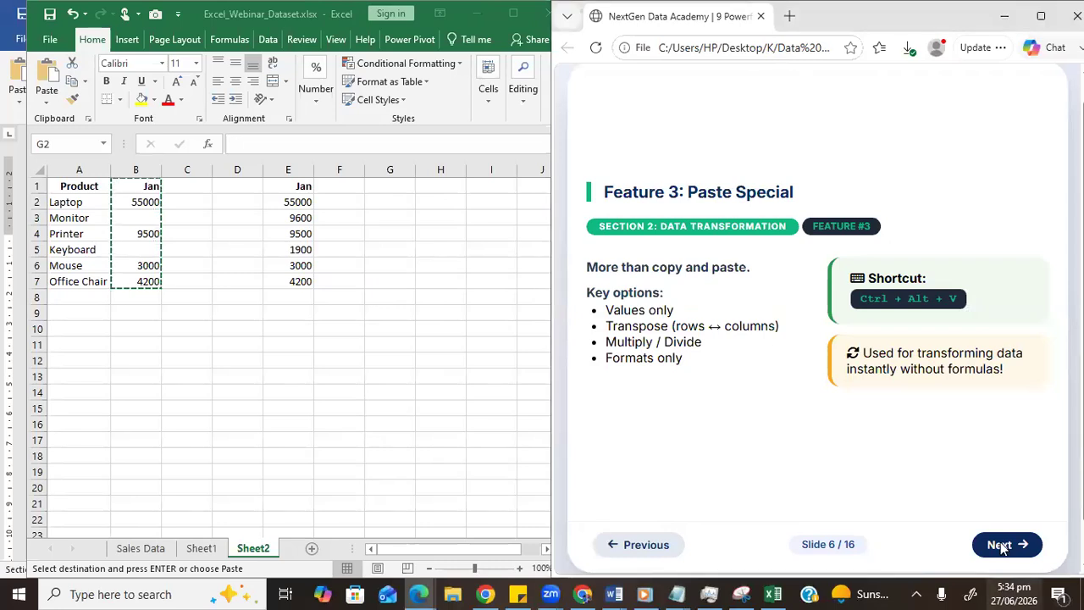
pyautogui.click(1005, 547)
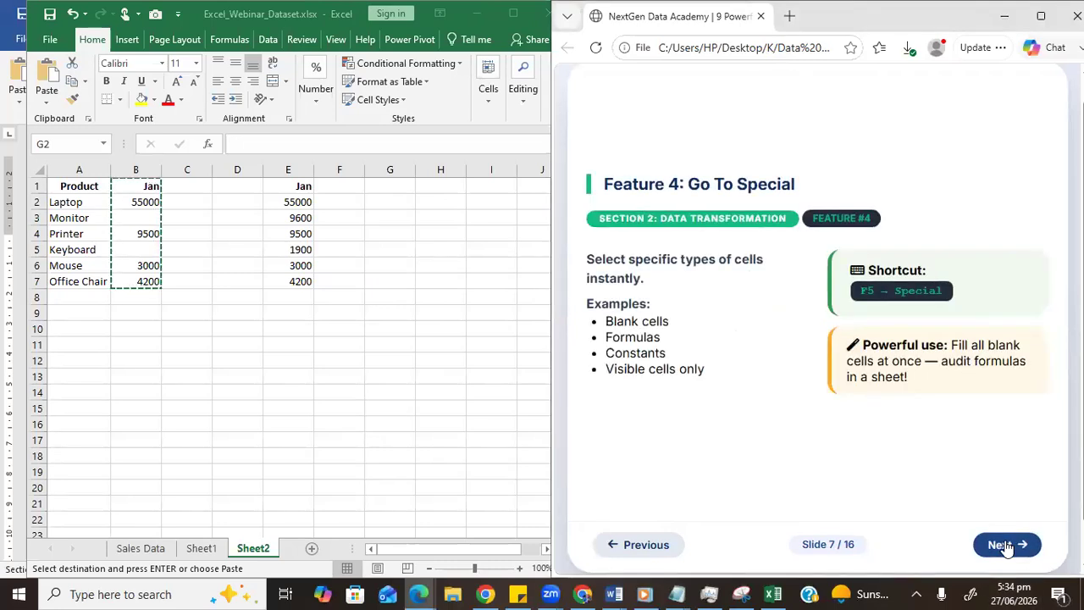
# Step: Maximize the workbook window and switch to the Sales Data sheet
pyautogui.click(510, 15)
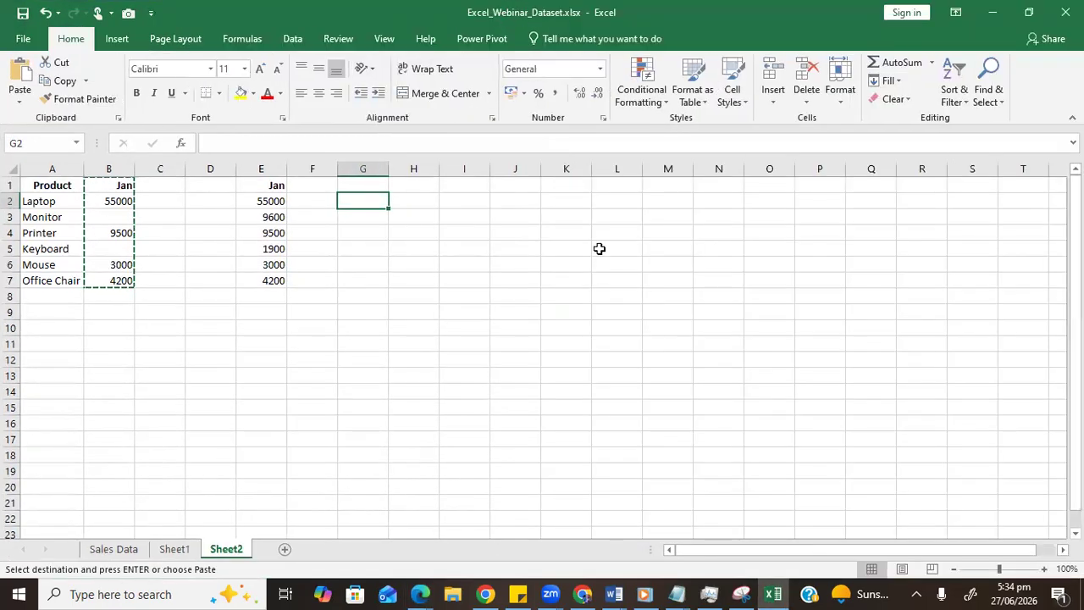
pyautogui.click(599, 248)
pyautogui.click(763, 314)
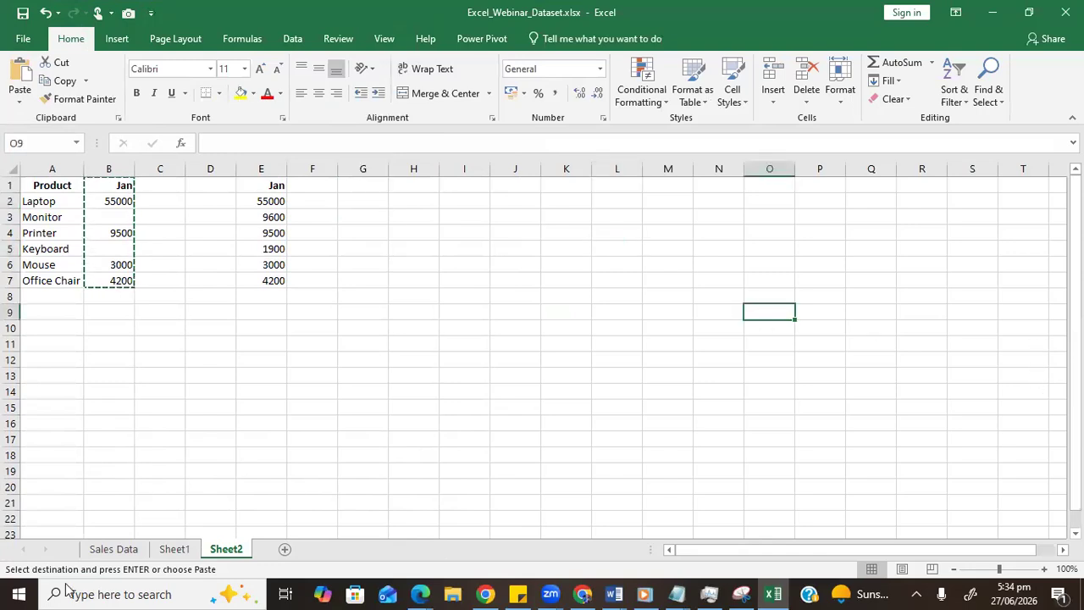
pyautogui.click(128, 533)
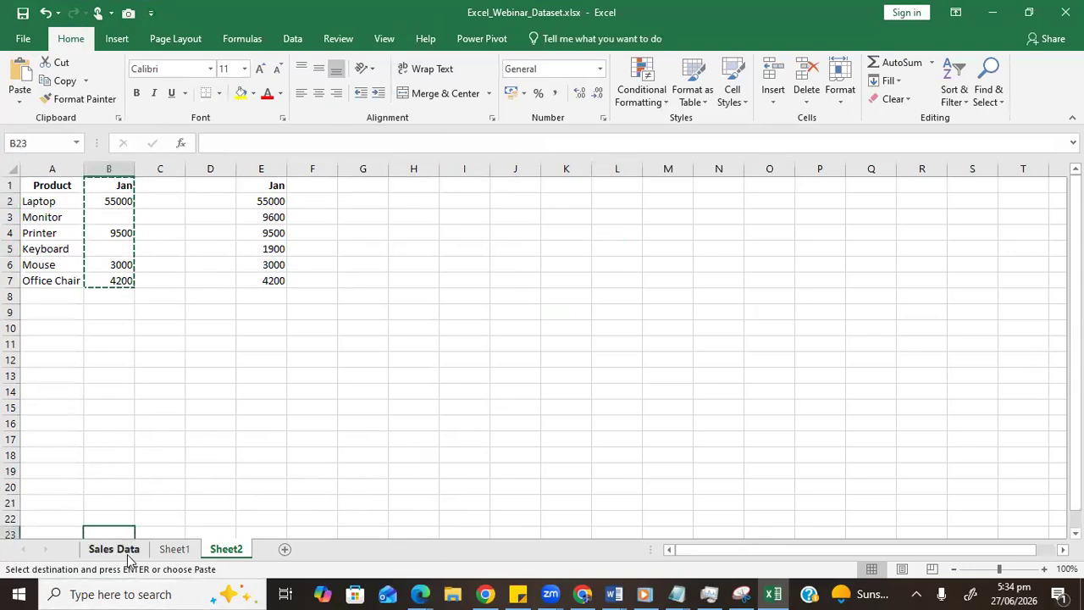
pyautogui.click(127, 554)
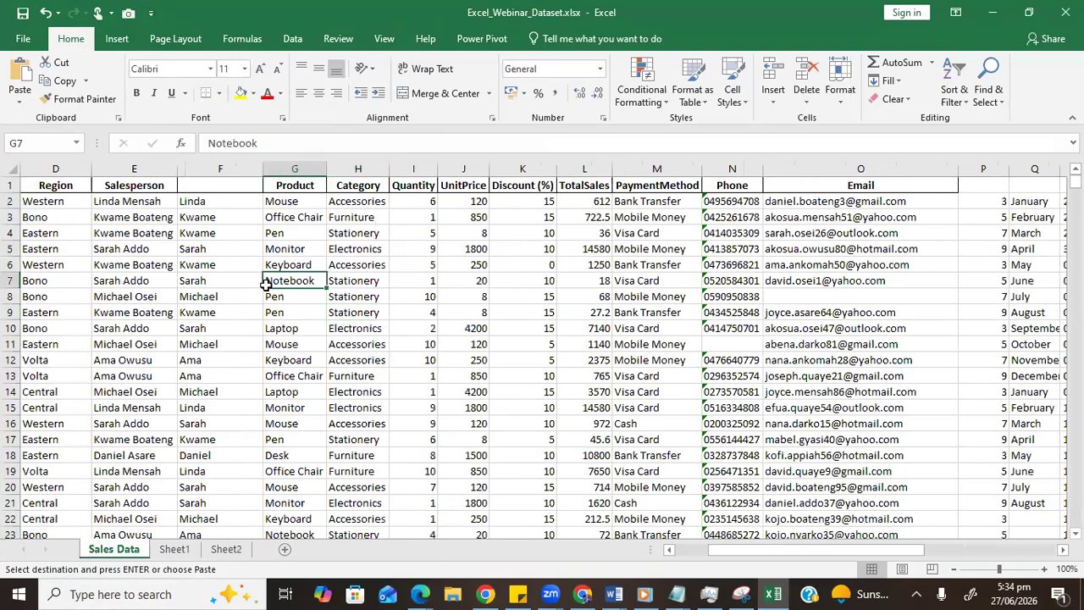
# Step: Open the Go To Special options from the UnitPrice header cell to view them, and close them without selecting anything
pyautogui.click(453, 185)
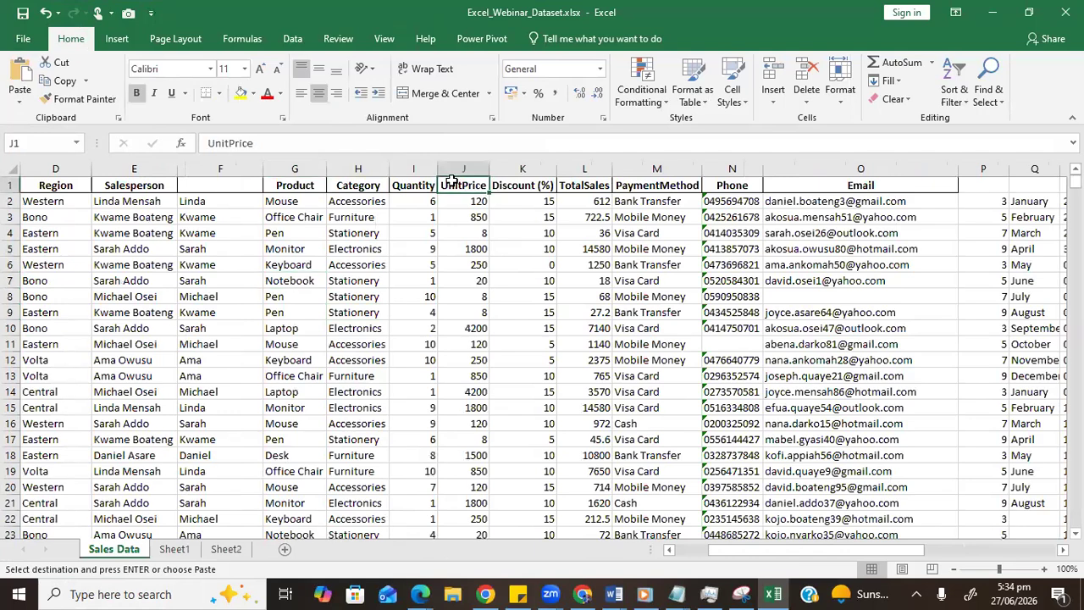
pyautogui.click(998, 101)
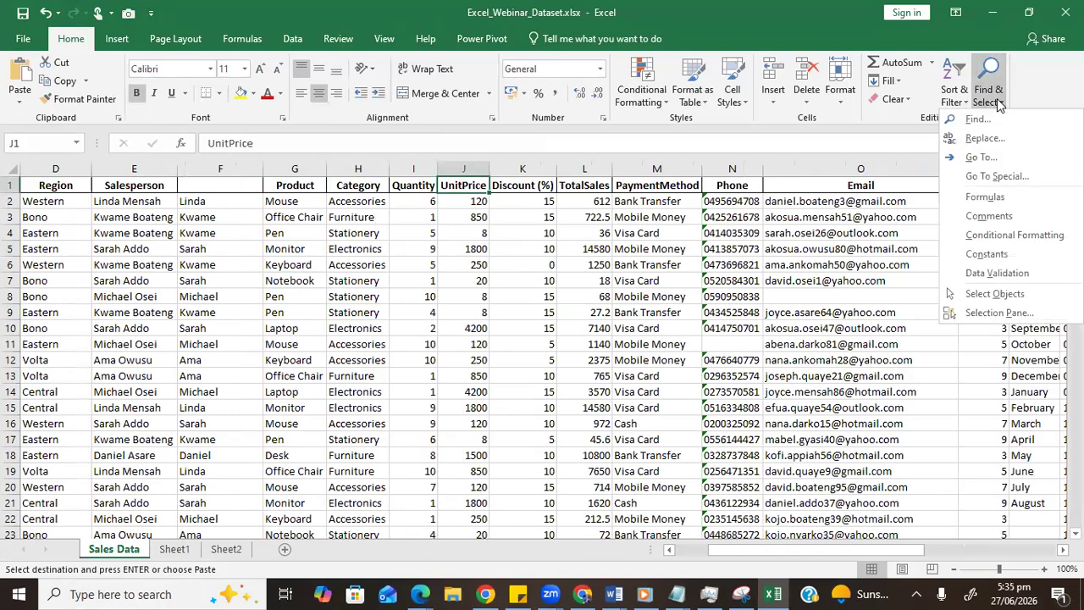
pyautogui.click(998, 102)
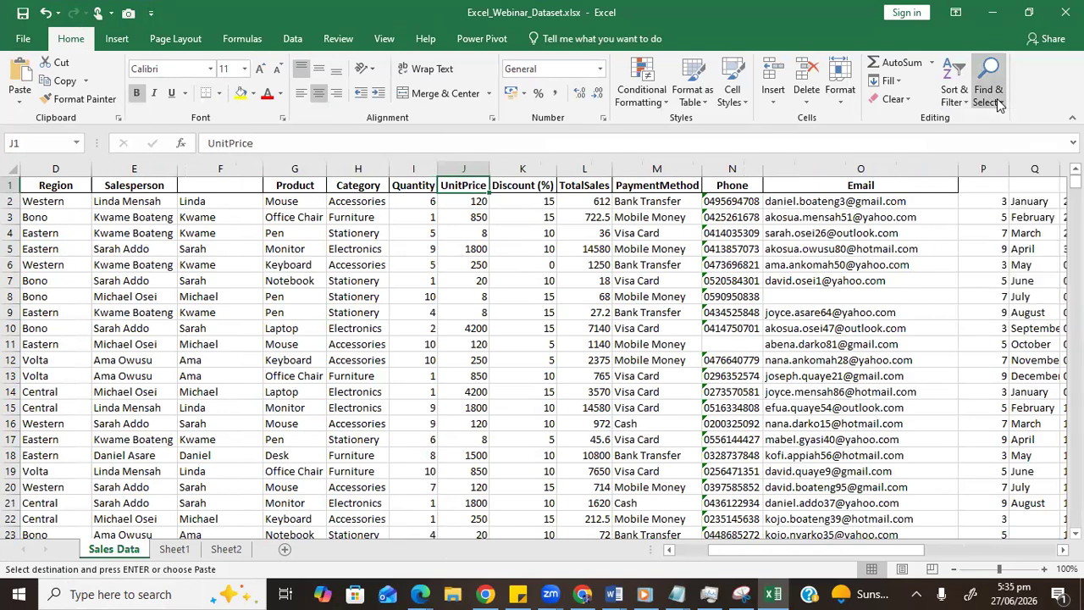
pyautogui.click(998, 102)
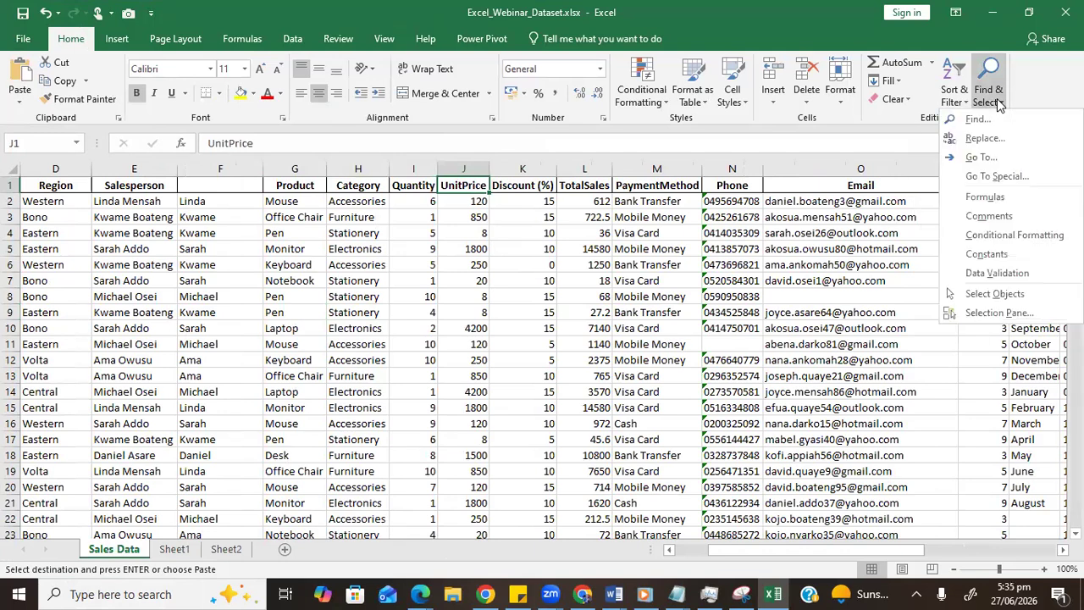
pyautogui.click(1000, 176)
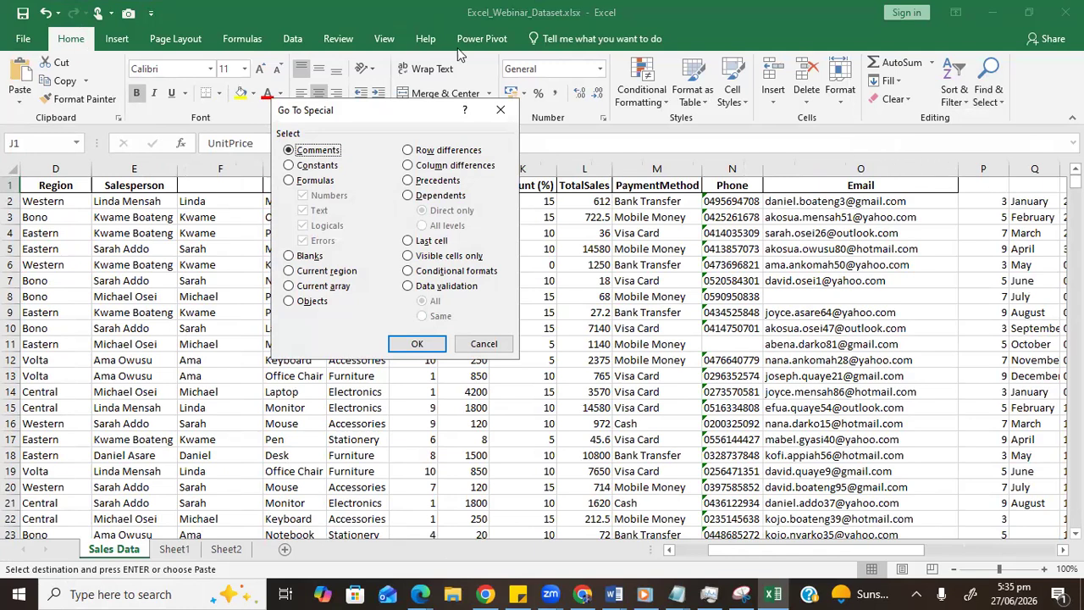
pyautogui.press('Escape')
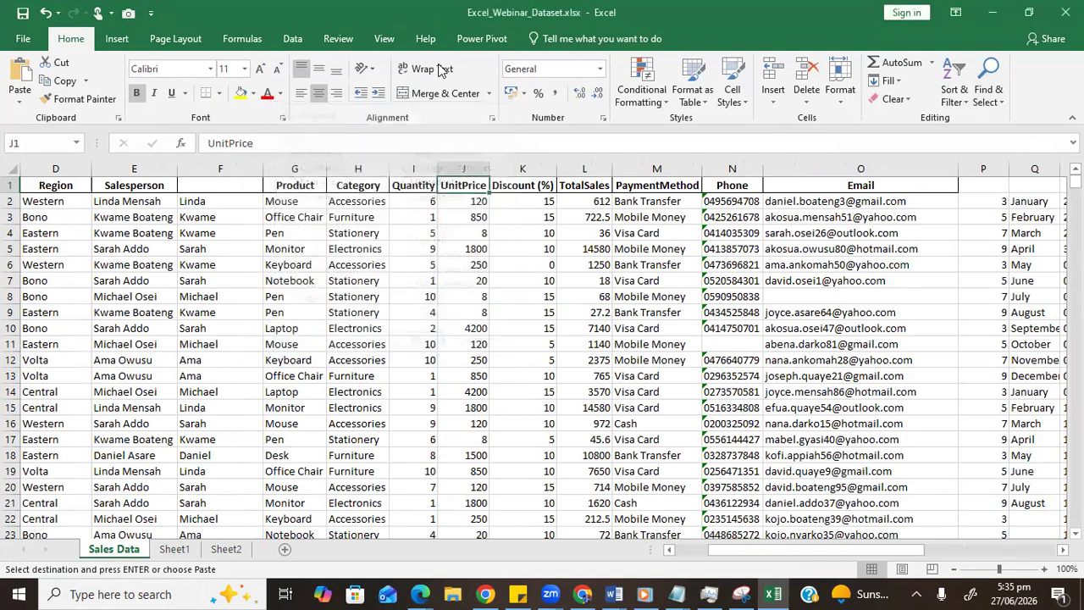
# Step: Clear the Product cells G5:G13 to create blanks in the sales data
pyautogui.click(268, 280)
pyautogui.moveTo(287, 248); pyautogui.dragTo(316, 382)
pyautogui.press('Delete')
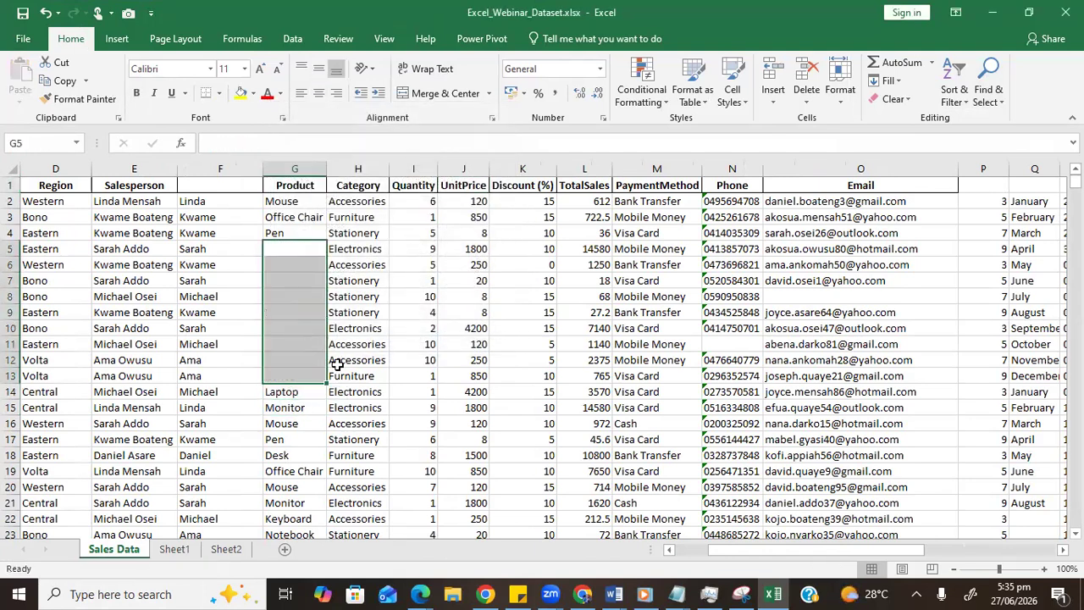
pyautogui.click(412, 345)
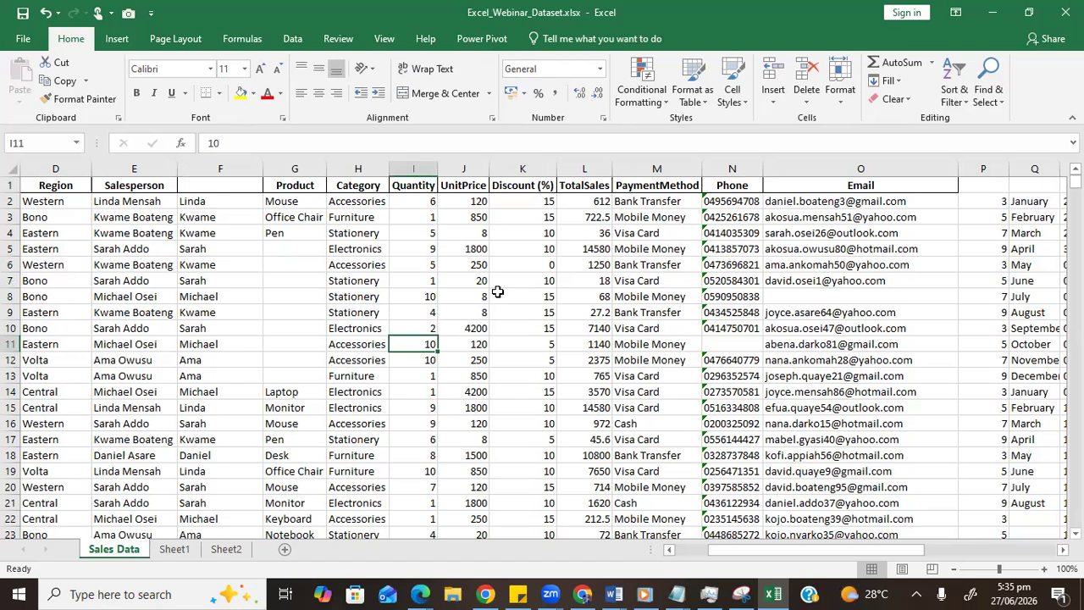
# Step: Select all blank cells in the Sales Data sheet using Go To Special with the Blanks option, and look over the selection
pyautogui.click(987, 84)
pyautogui.click(996, 176)
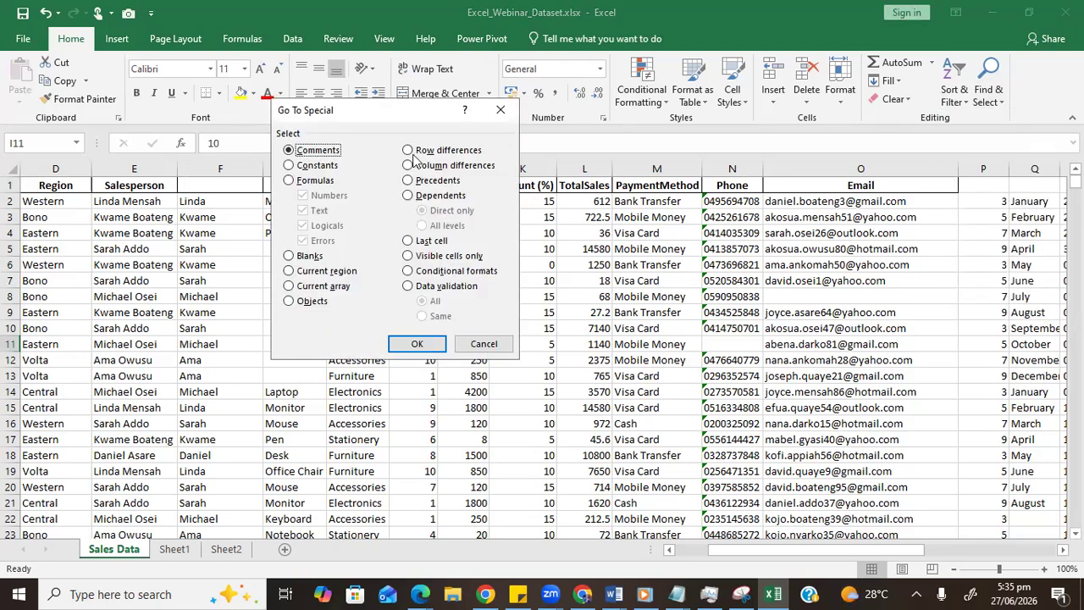
pyautogui.click(290, 255)
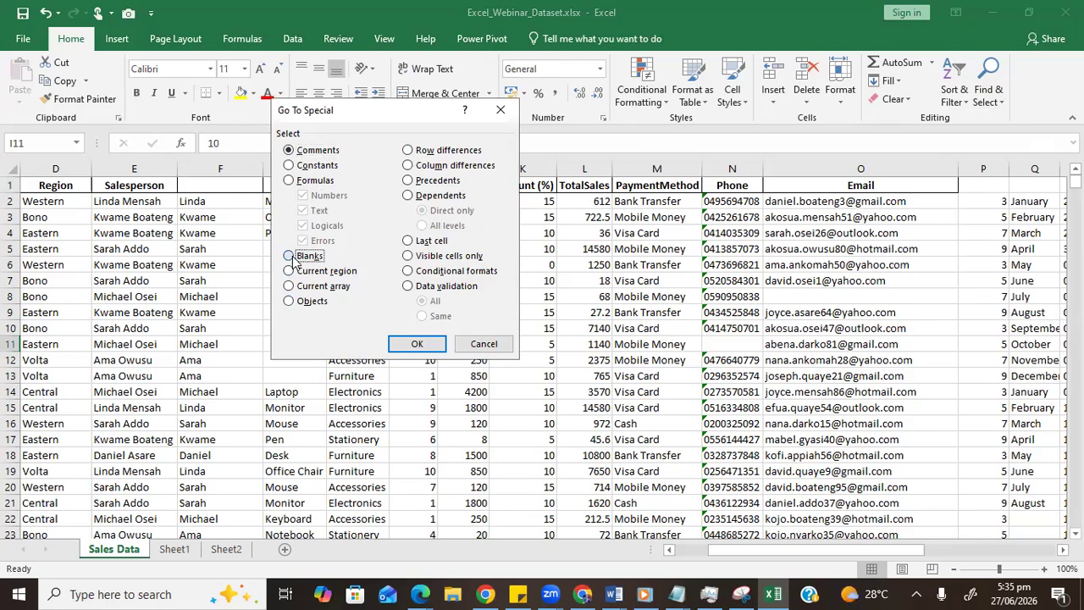
pyautogui.click(403, 344)
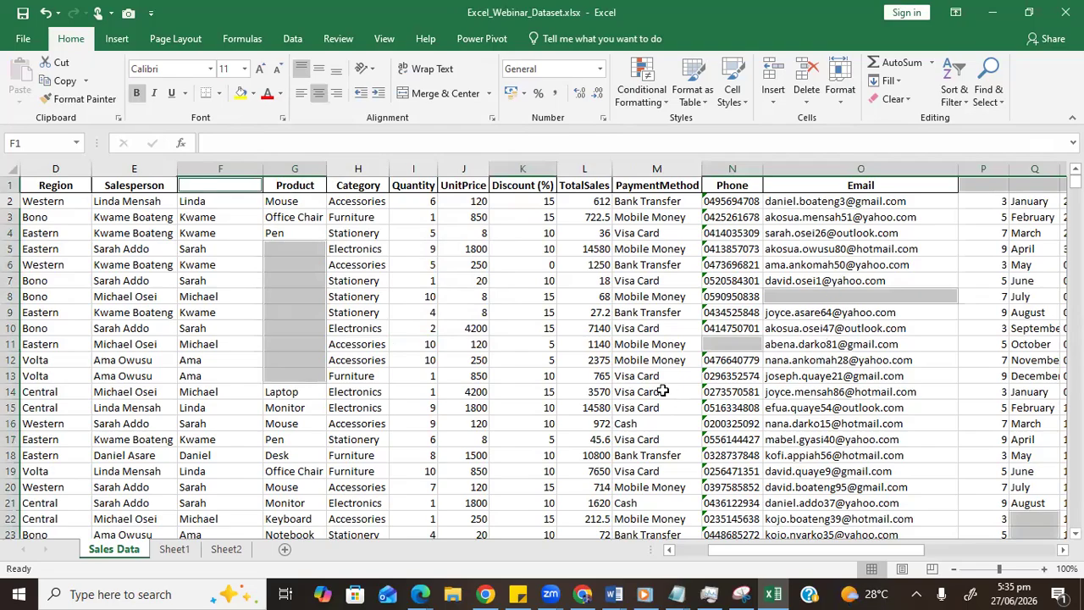
pyautogui.hscroll(3, 664, 390)
pyautogui.scroll(-10, 664, 390)
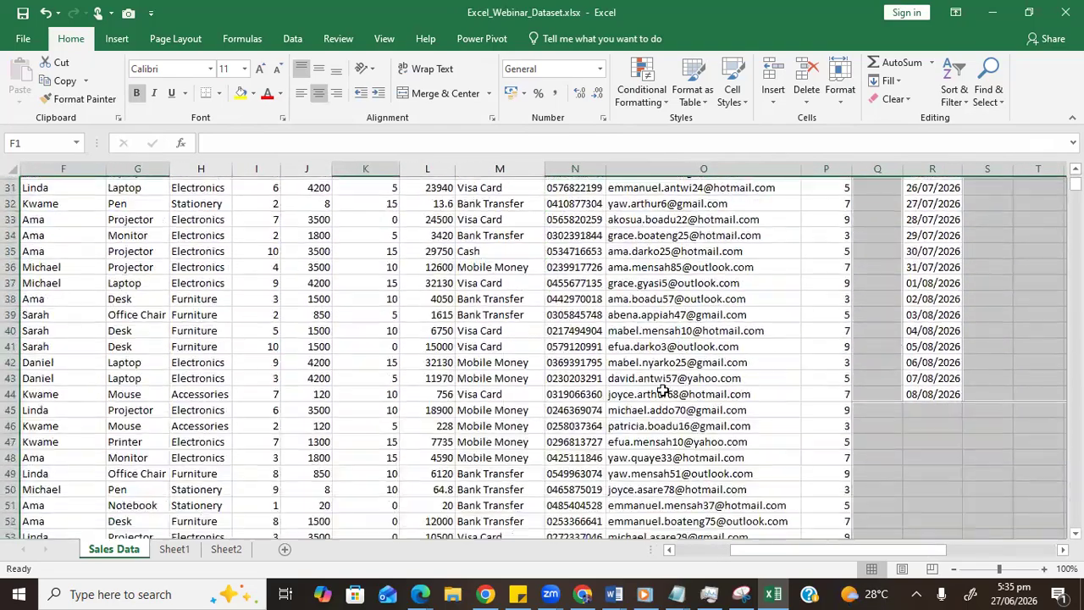
pyautogui.hscroll(5, 664, 390)
pyautogui.hscroll(-8, 664, 390)
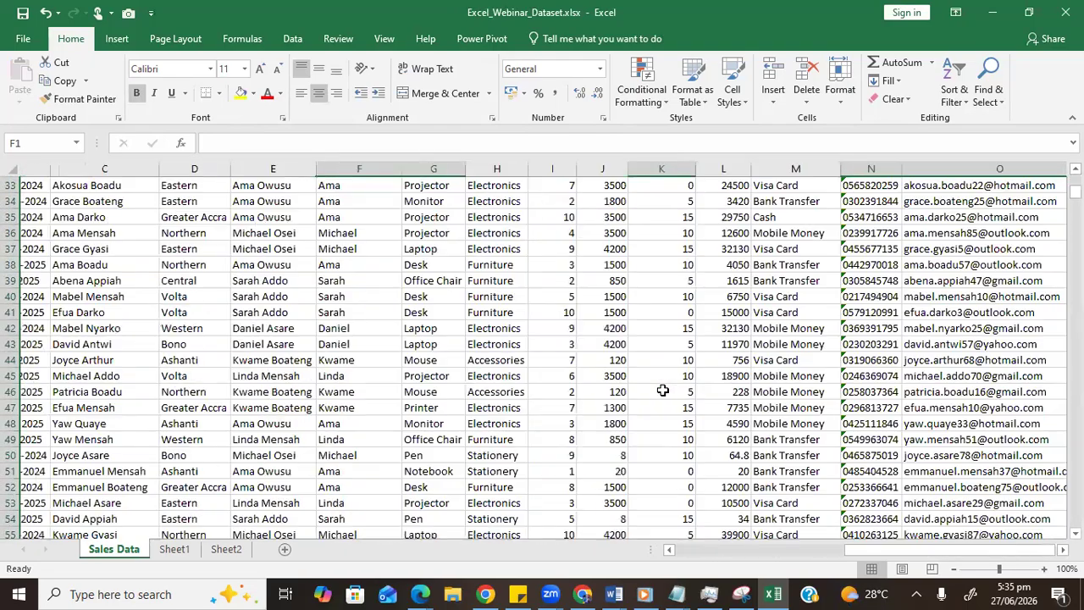
pyautogui.scroll(7, 664, 390)
pyautogui.scroll(4, 663, 390)
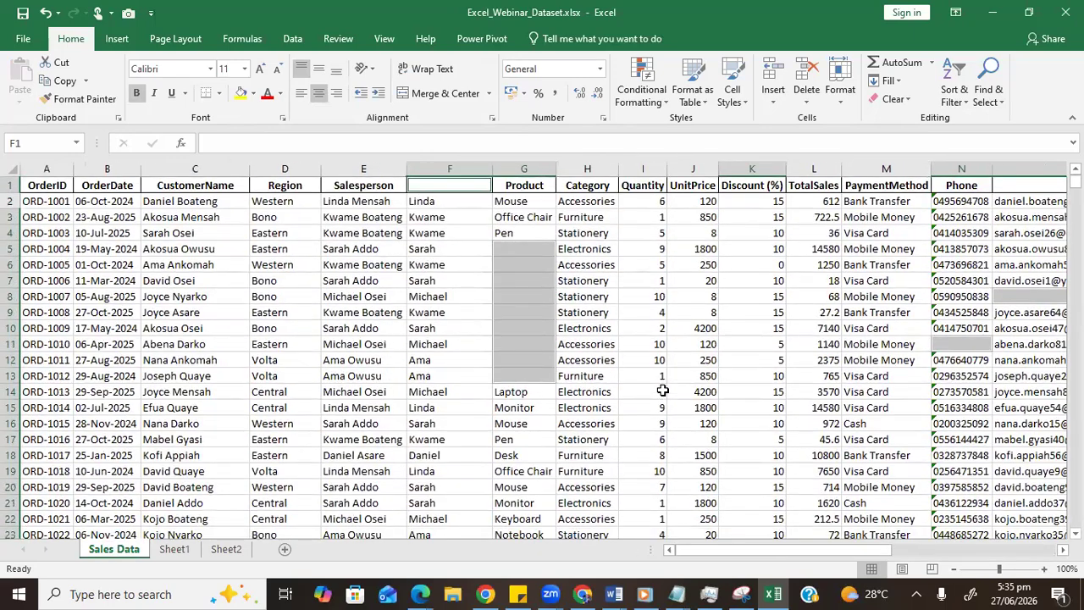
pyautogui.click(1000, 88)
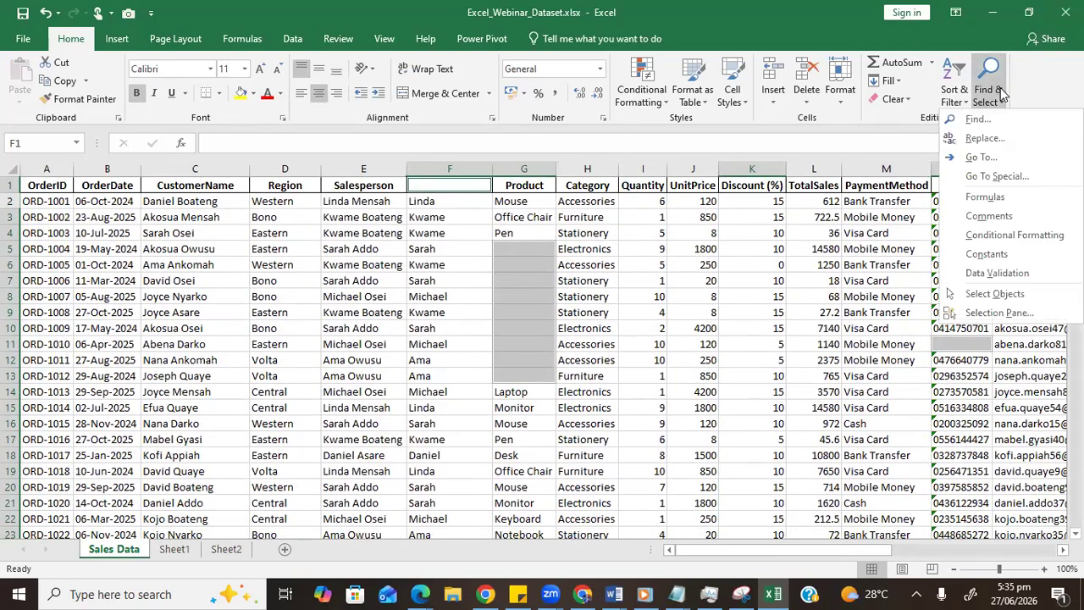
pyautogui.click(688, 271)
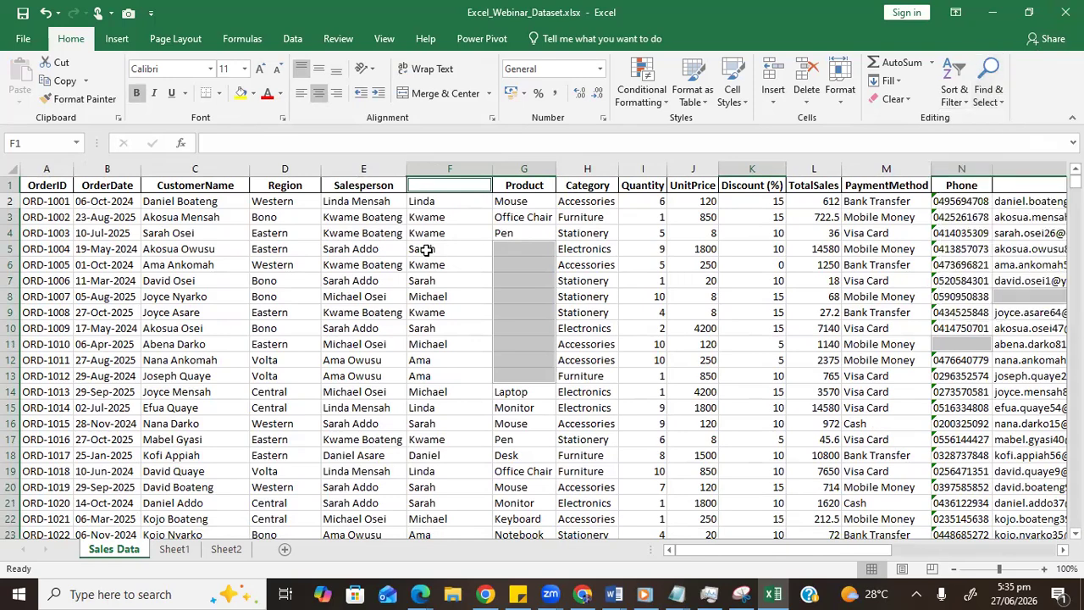
# Step: Insert a new empty column P directly after the Email column
pyautogui.click(422, 249)
pyautogui.hscroll(3, 733, 255)
pyautogui.hscroll(4, 733, 254)
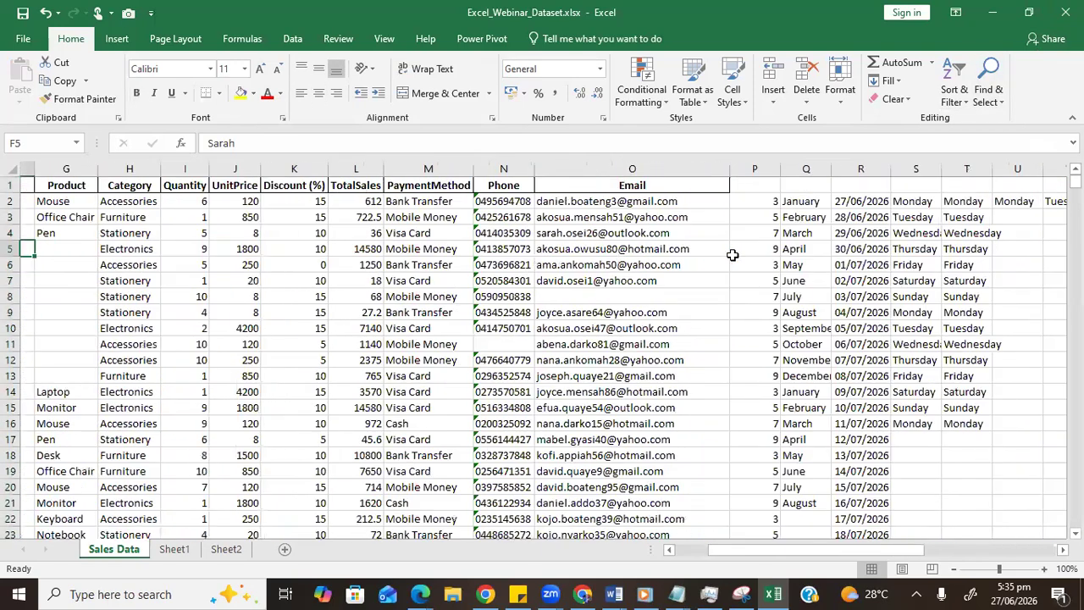
pyautogui.click(676, 163)
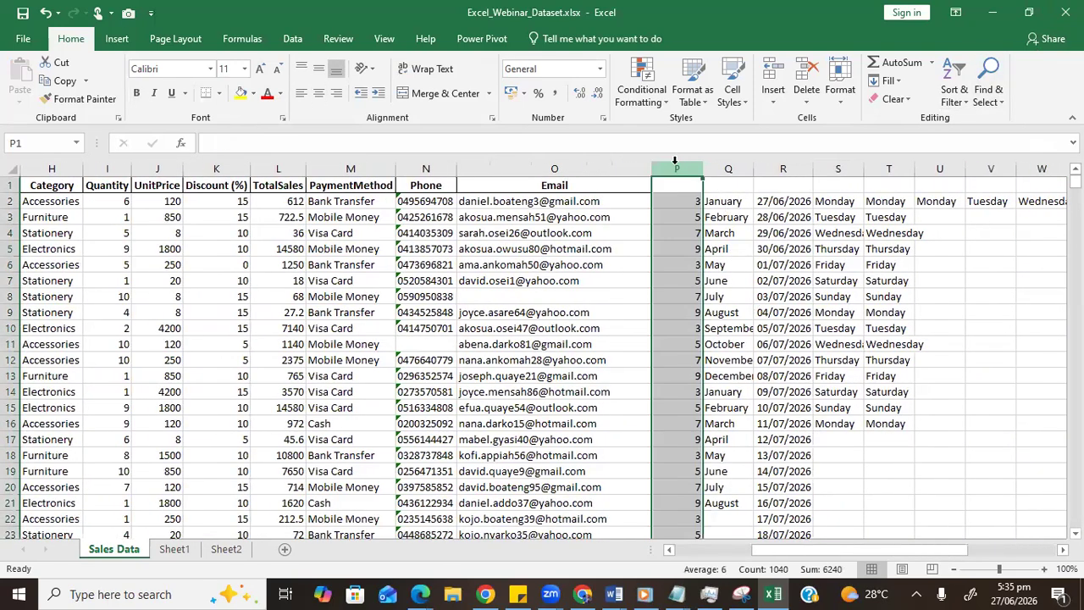
pyautogui.rightClick(682, 164)
pyautogui.click(704, 272)
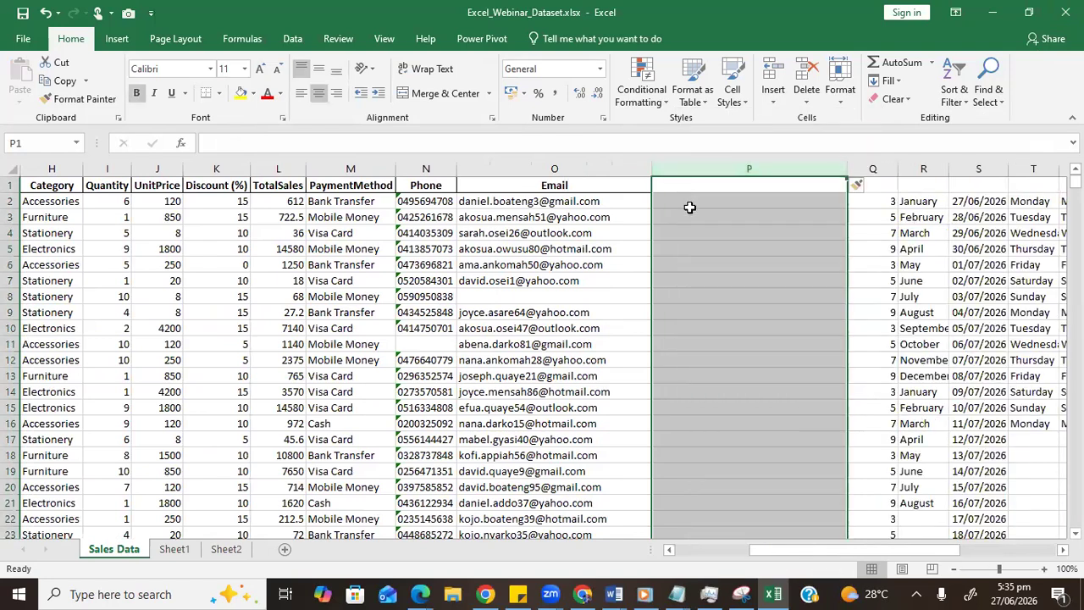
# Step: Enter =J2*I2 in P2 to multiply UnitPrice by Quantity, and fill the formula down column P
pyautogui.click(691, 208)
pyautogui.write('=')
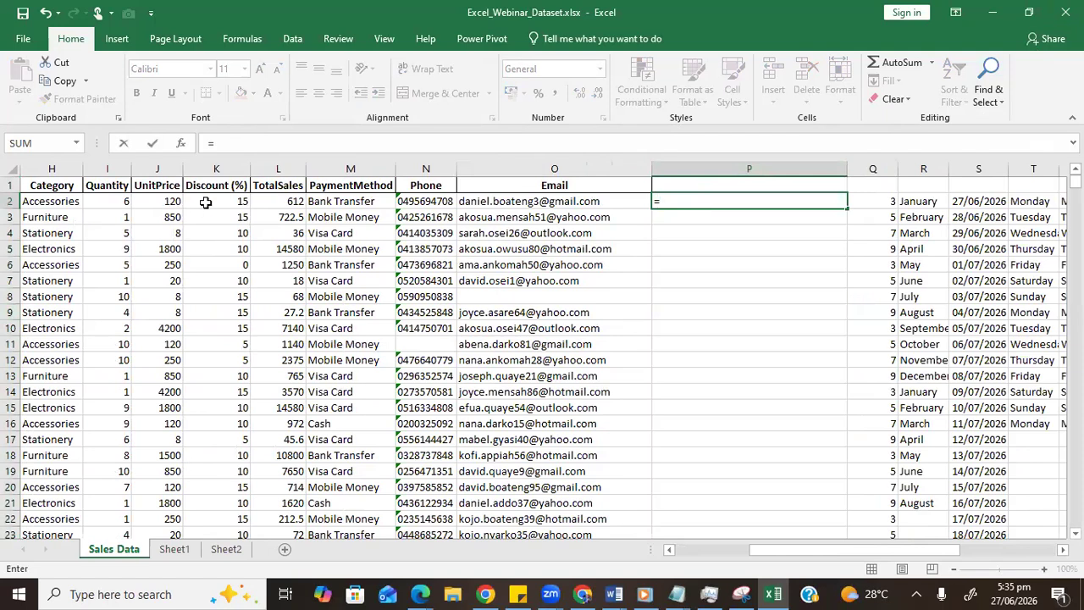
pyautogui.click(162, 206)
pyautogui.write('*')
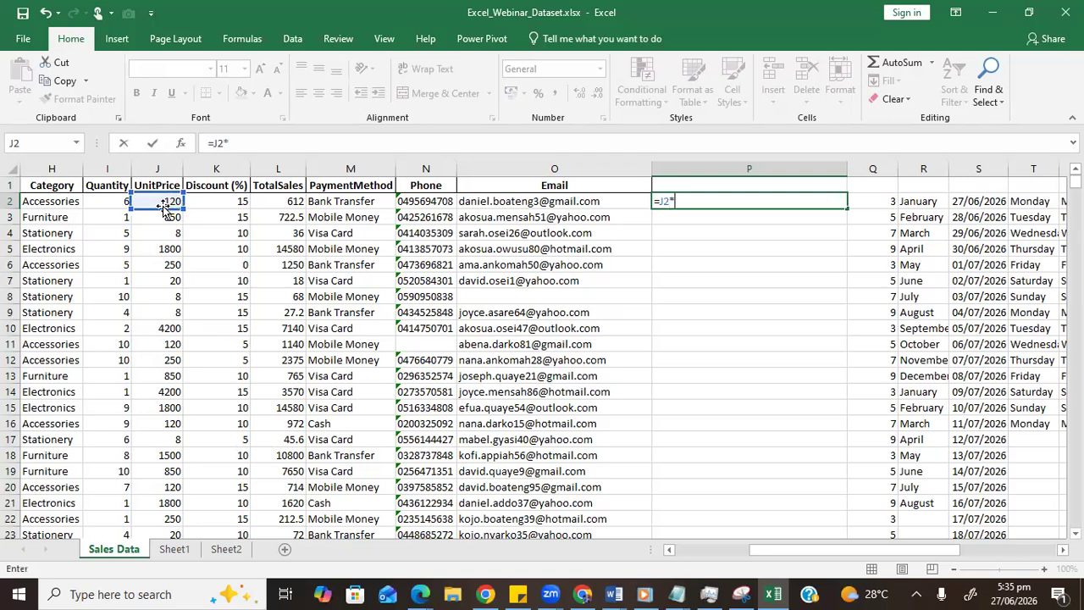
pyautogui.click(120, 201)
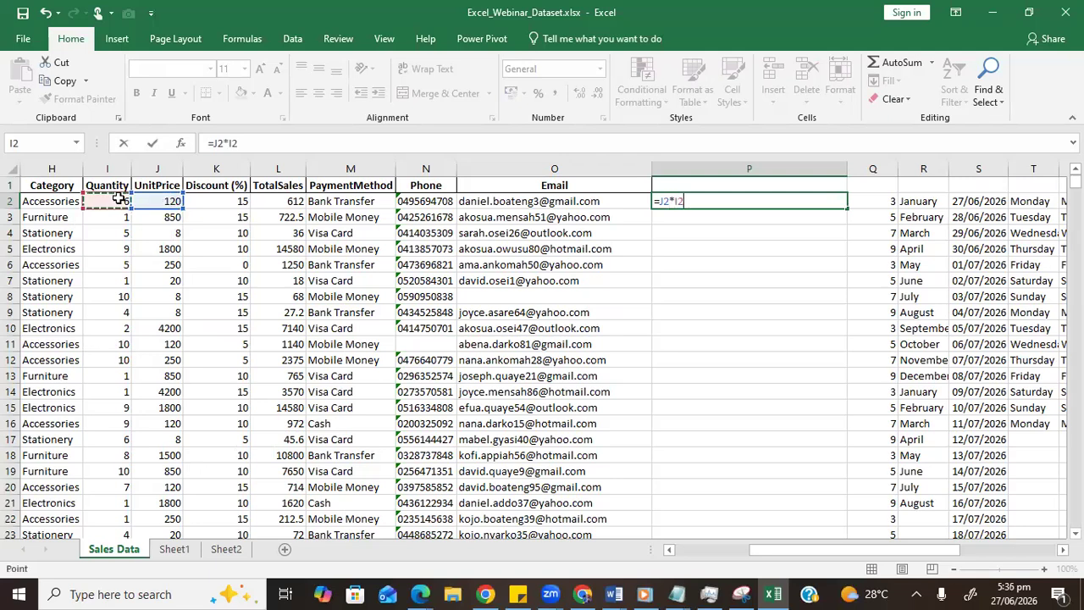
pyautogui.press('Return')
pyautogui.click(829, 201)
pyautogui.doubleClick(845, 206)
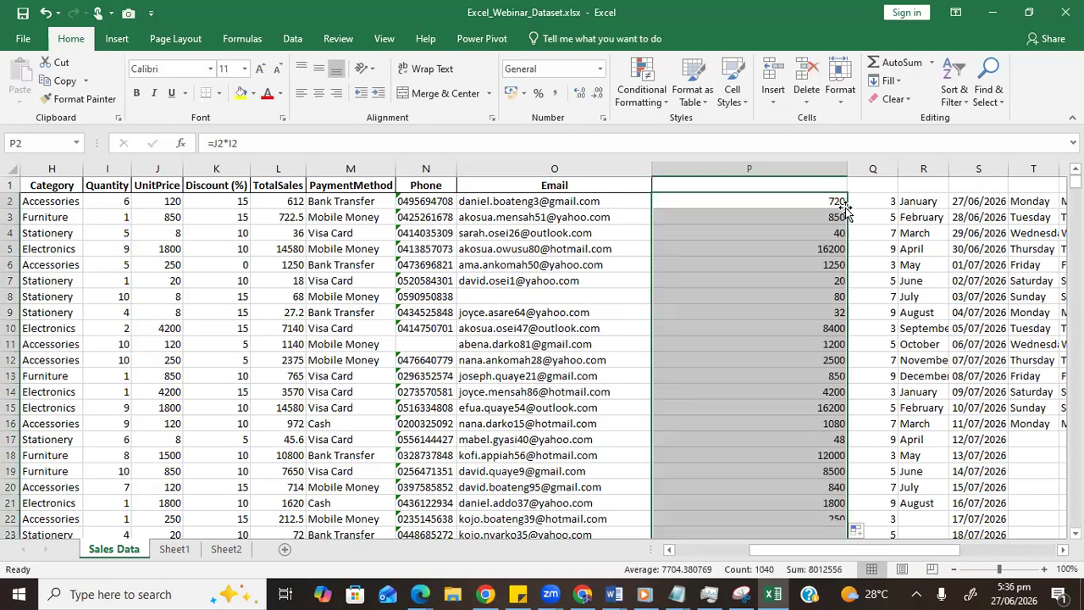
pyautogui.click(801, 302)
pyautogui.click(600, 281)
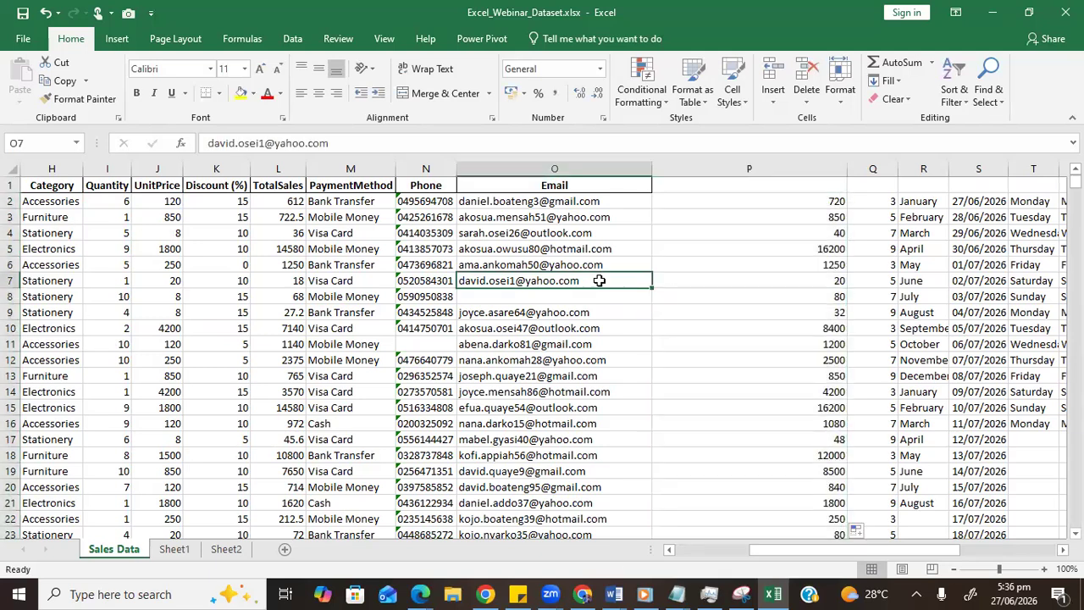
# Step: Select all formula cells in the Sales Data sheet using Go To Special with the Formulas option
pyautogui.hscroll(-5, 412, 257)
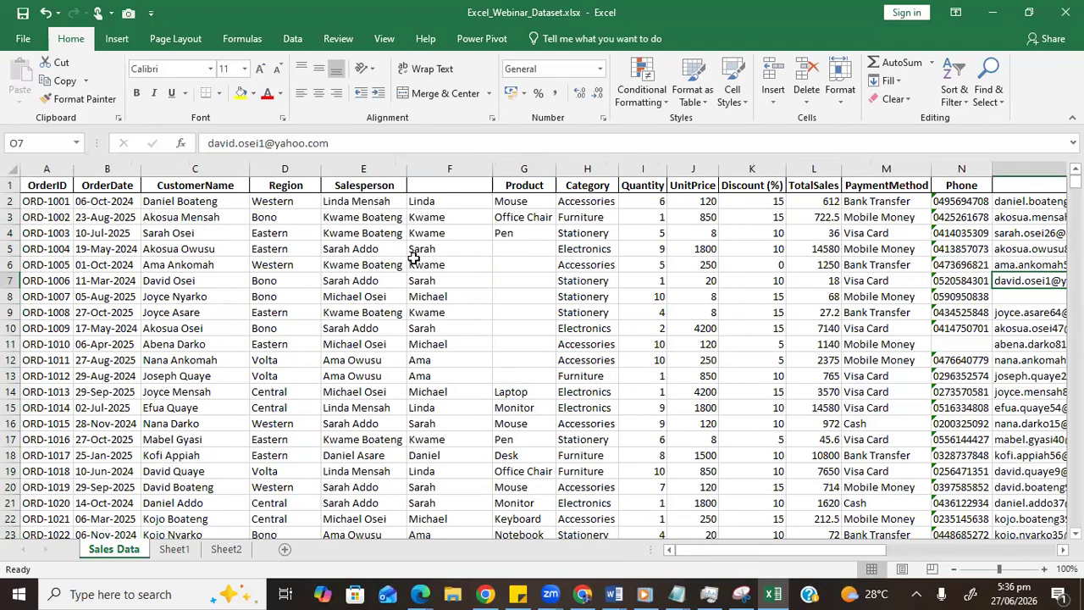
pyautogui.click(989, 91)
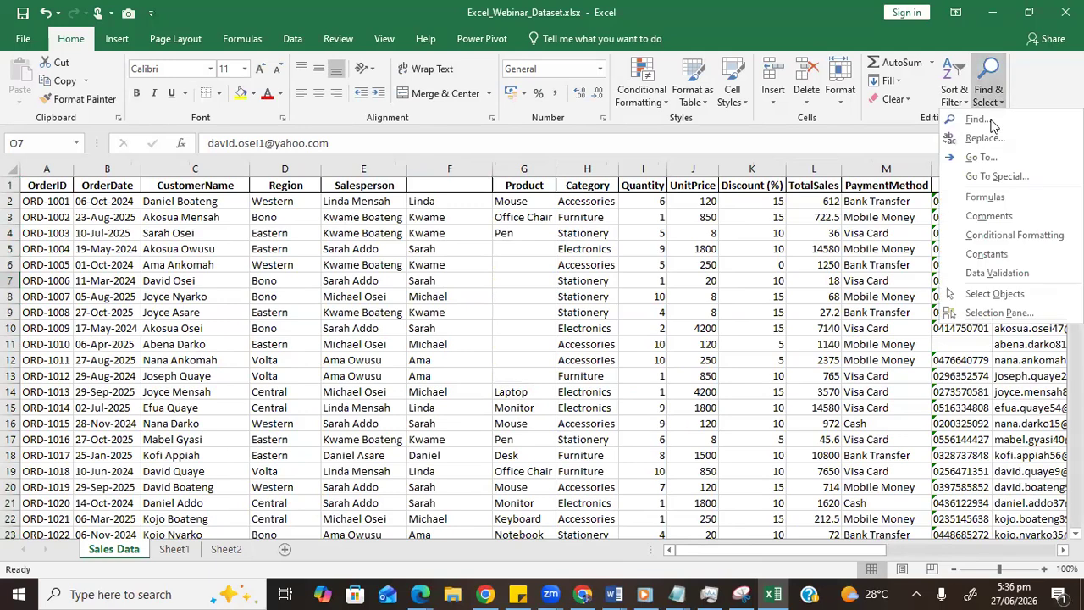
pyautogui.click(997, 176)
pyautogui.click(290, 182)
pyautogui.click(398, 344)
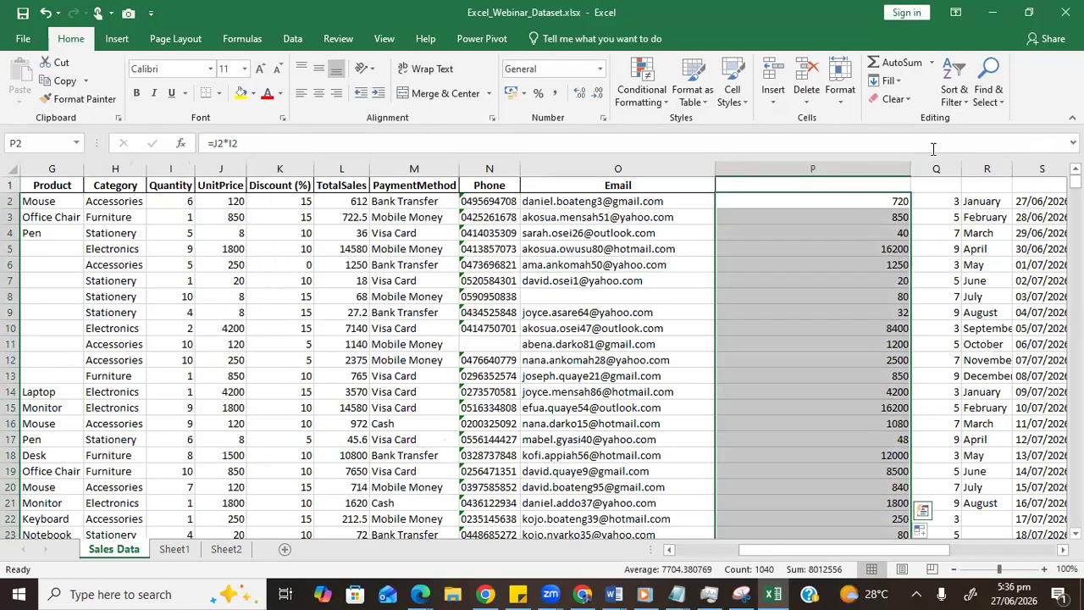
# Step: Try to select constants within the selected formula cells of column P using Go To Special with the Constants option
pyautogui.click(957, 81)
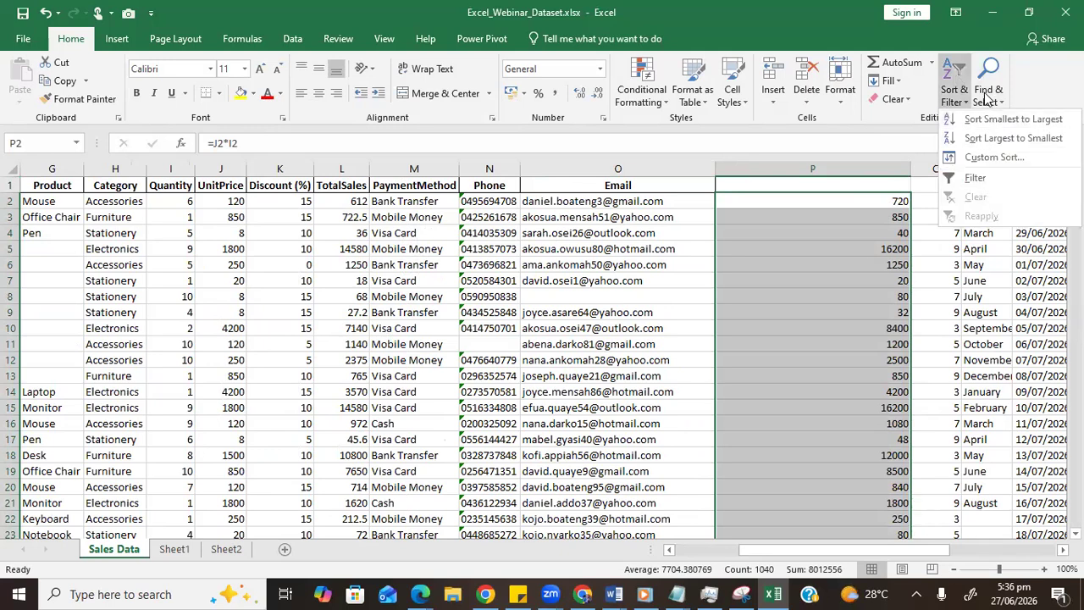
pyautogui.click(988, 95)
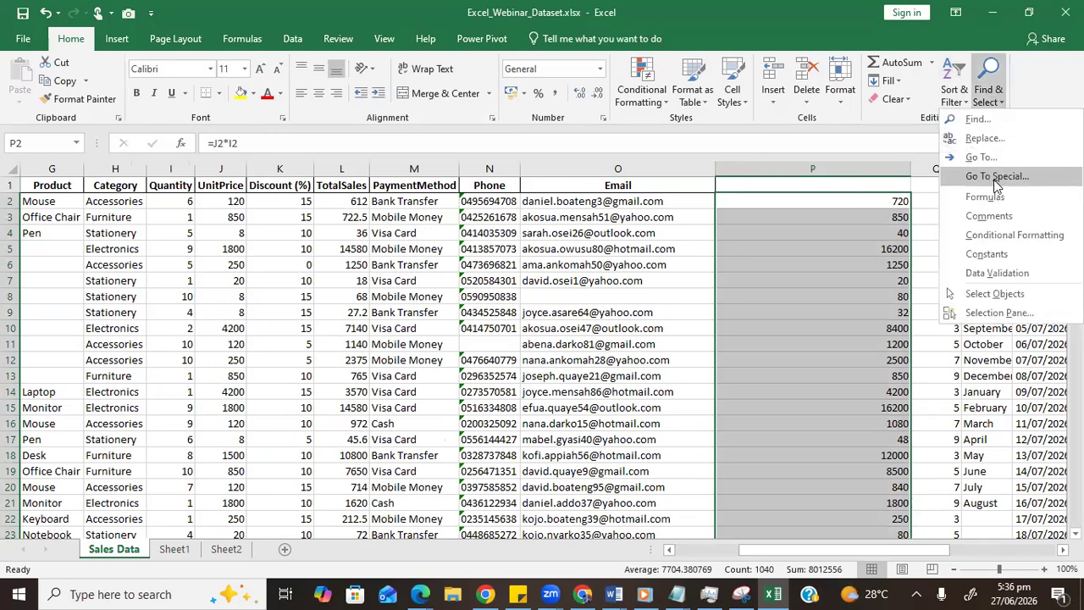
pyautogui.click(998, 177)
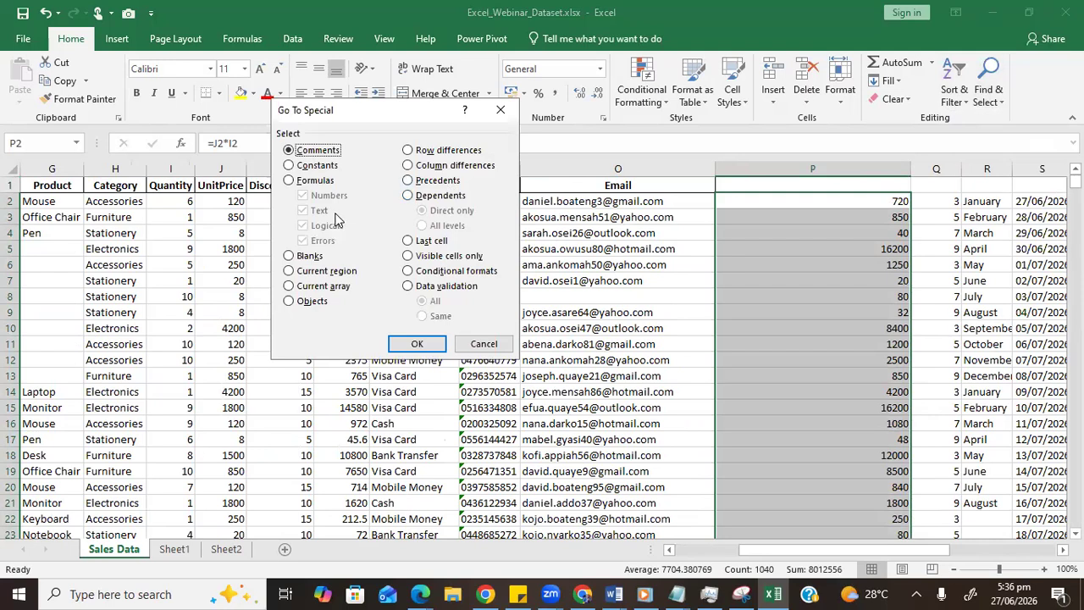
pyautogui.click(315, 170)
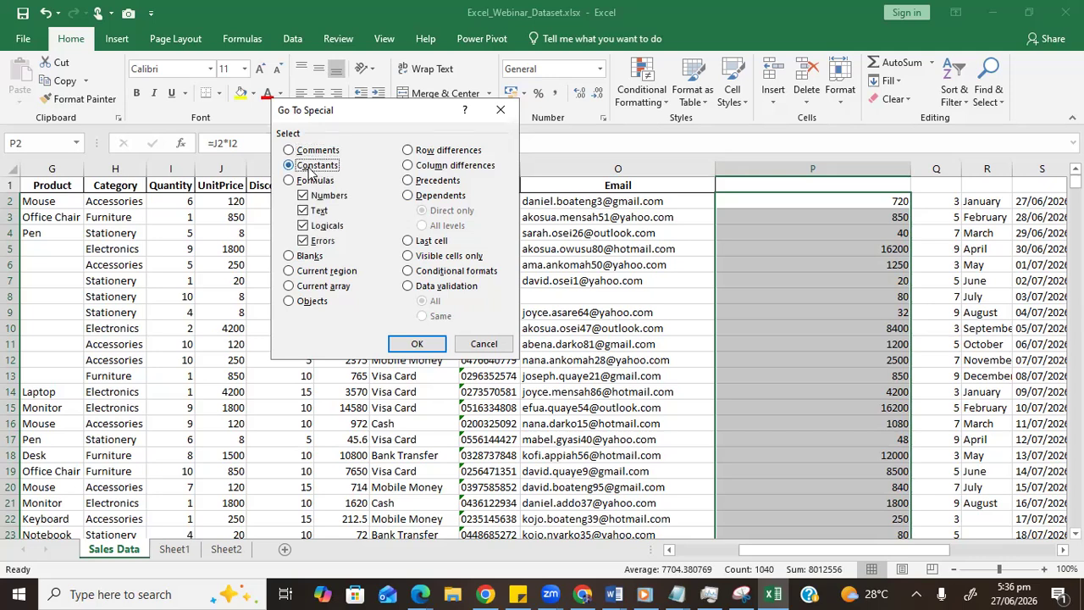
pyautogui.click(409, 347)
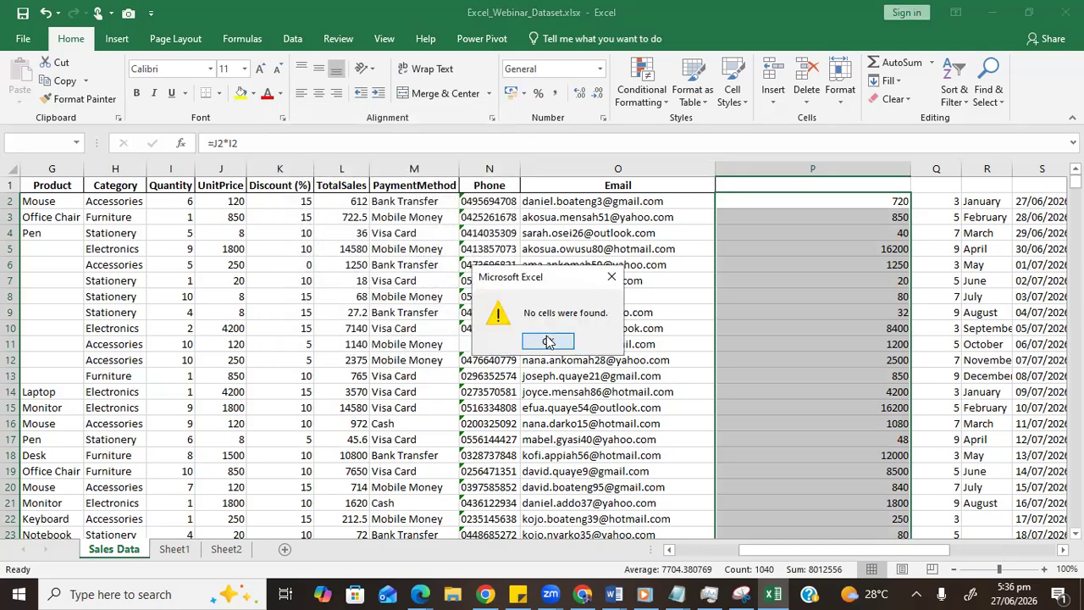
pyautogui.click(548, 340)
# Step: From a single cell, select all constants in the Sales Data sheet using Go To Special, and look over the selection
pyautogui.click(300, 280)
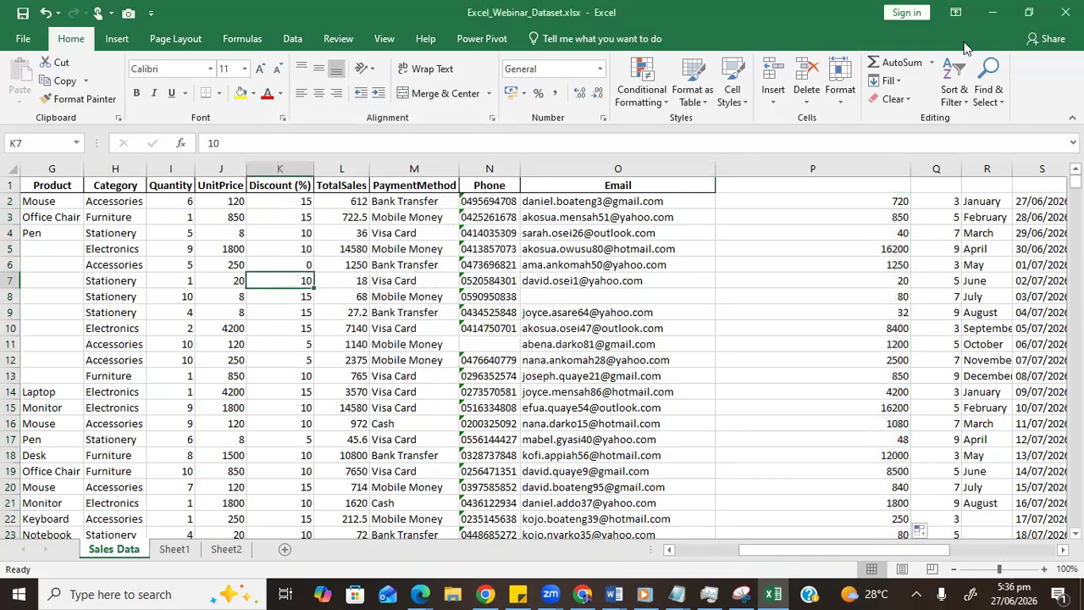
pyautogui.click(1002, 100)
pyautogui.click(289, 165)
pyautogui.click(417, 344)
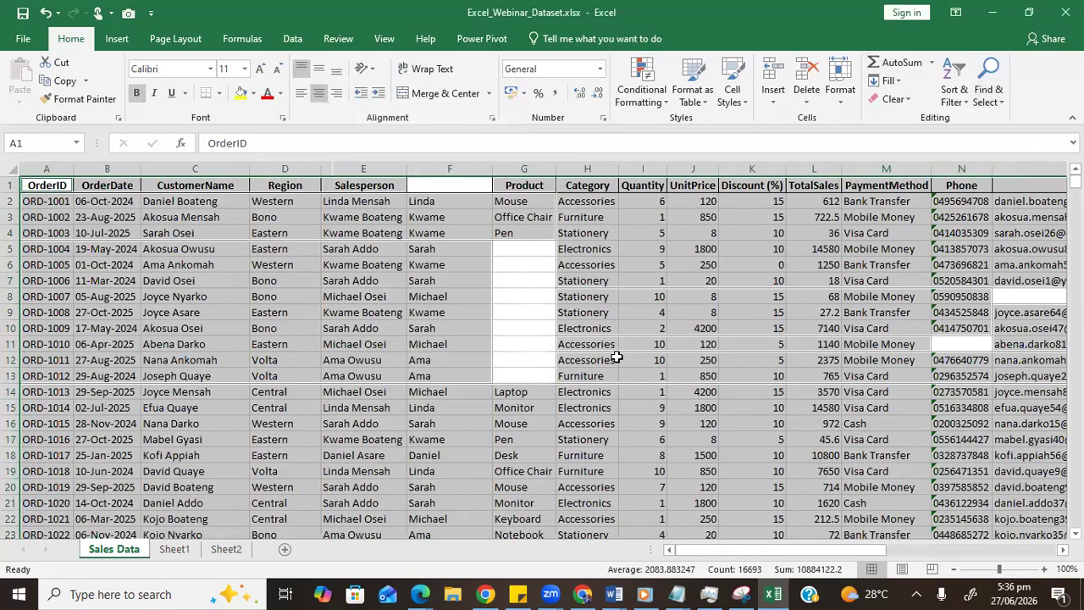
pyautogui.hscroll(5, 617, 358)
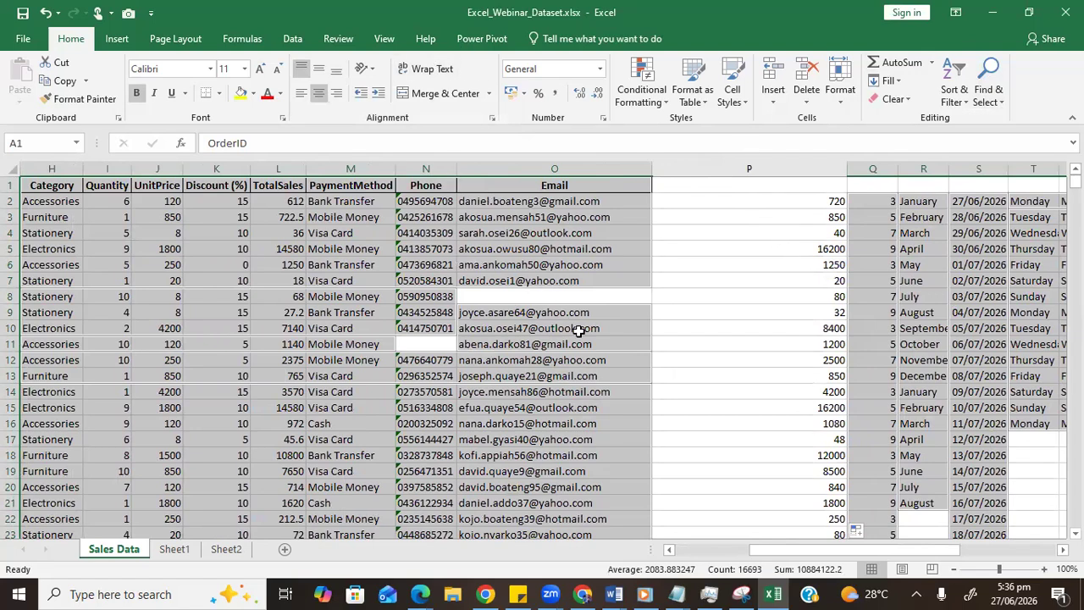
pyautogui.hscroll(-5, 579, 331)
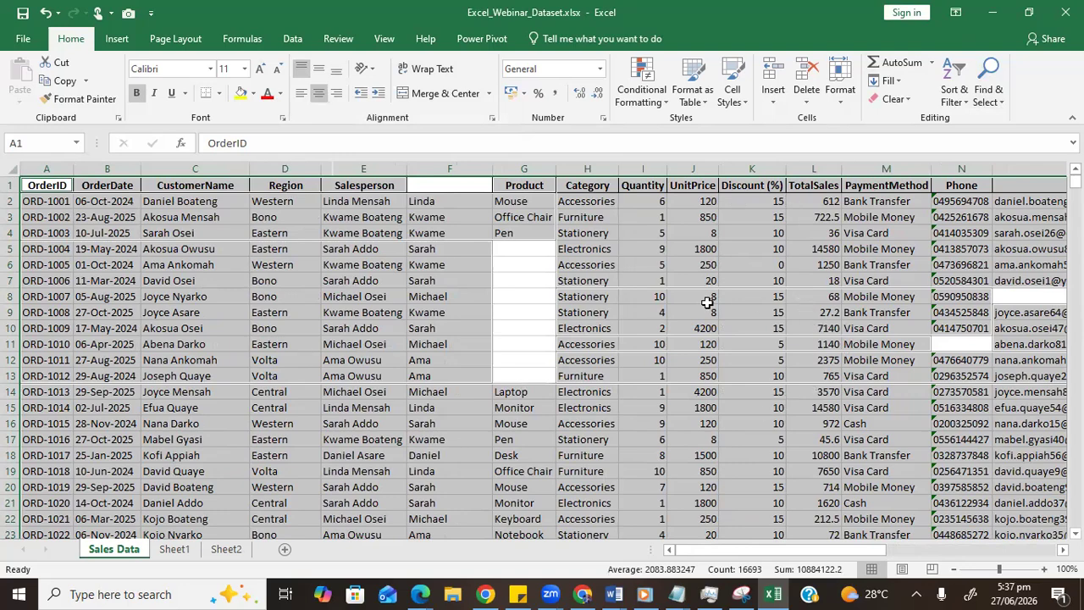
pyautogui.hscroll(3, 640, 326)
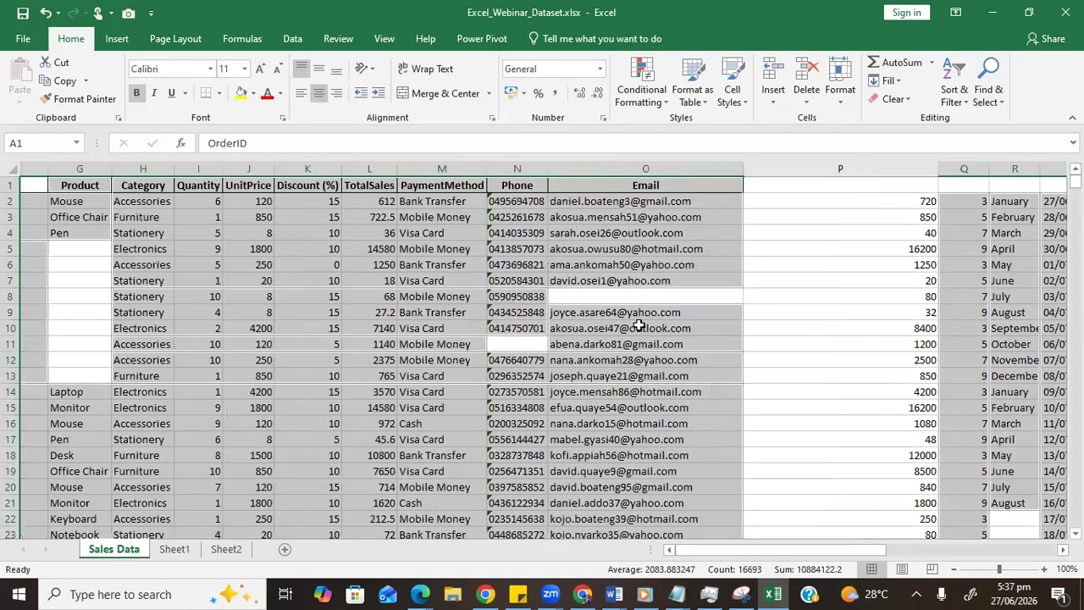
pyautogui.hscroll(3, 640, 326)
pyautogui.hscroll(-1, 622, 278)
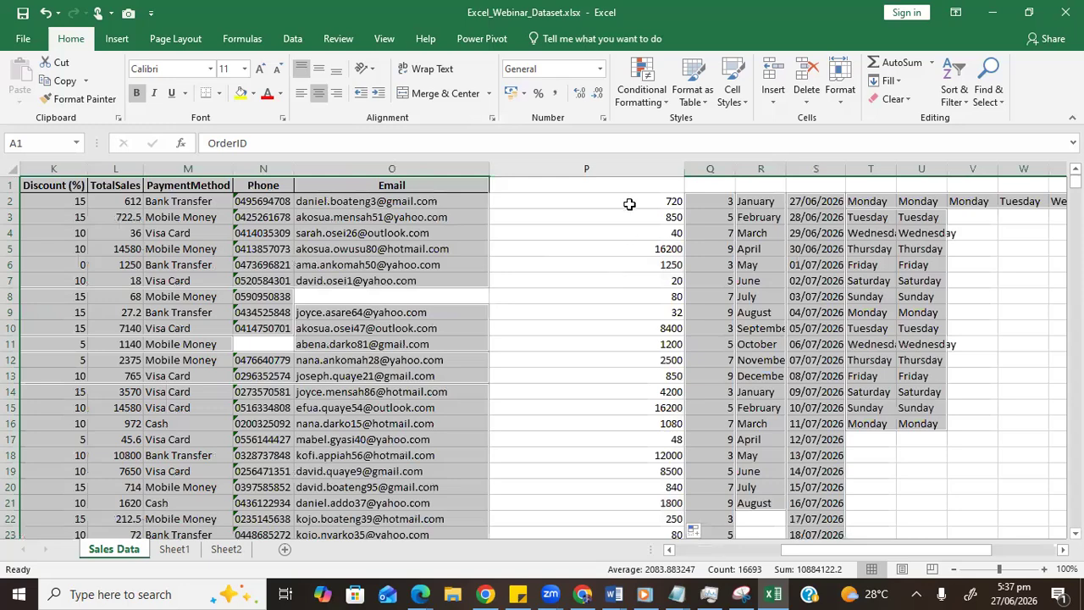
pyautogui.click(327, 264)
pyautogui.click(780, 217)
pyautogui.hscroll(3, 779, 218)
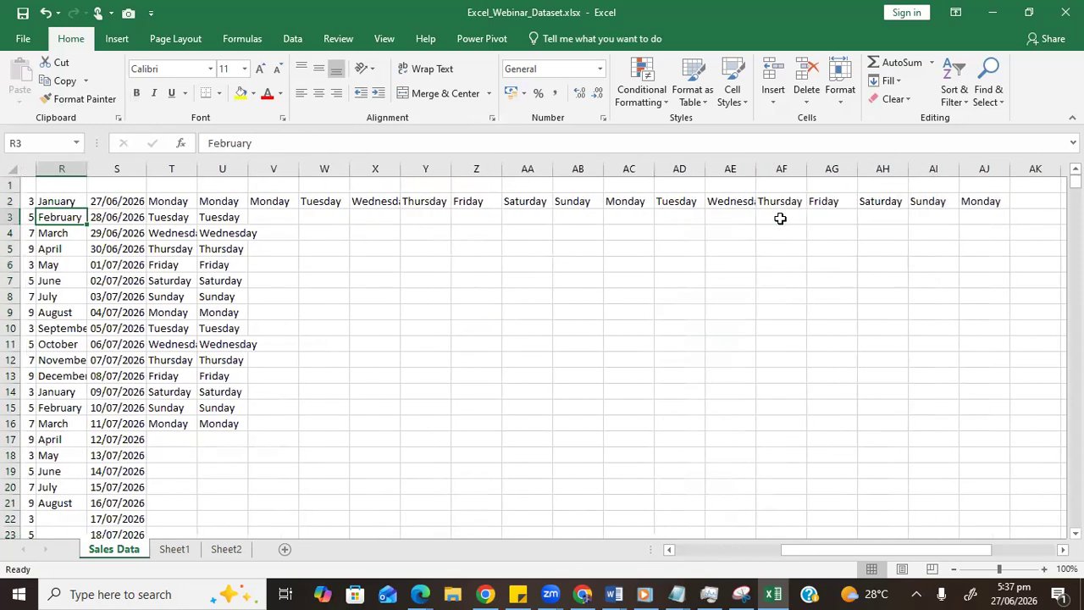
pyautogui.click(984, 99)
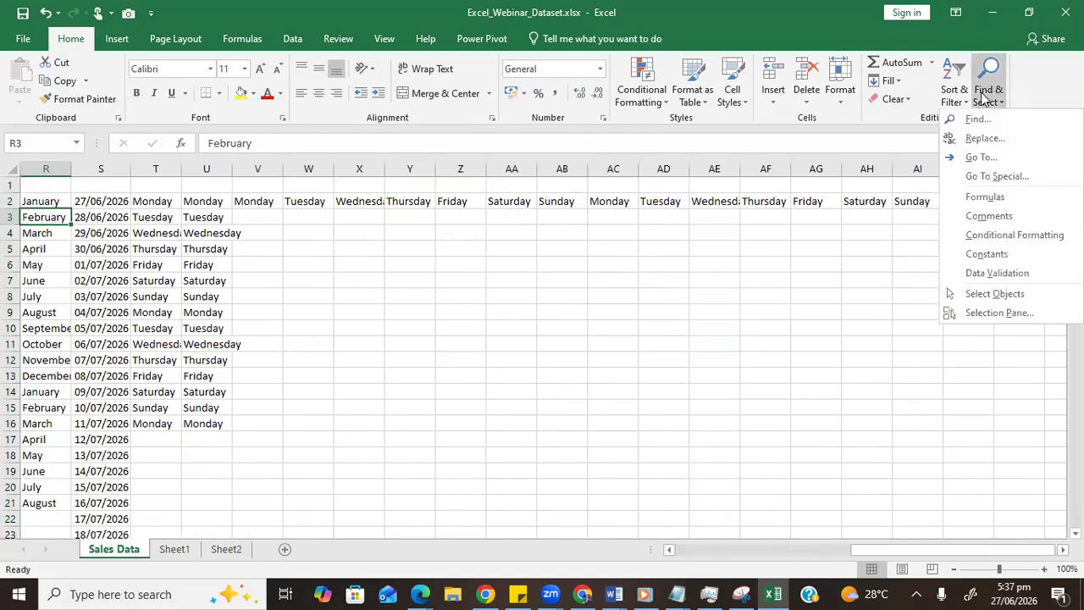
pyautogui.click(991, 175)
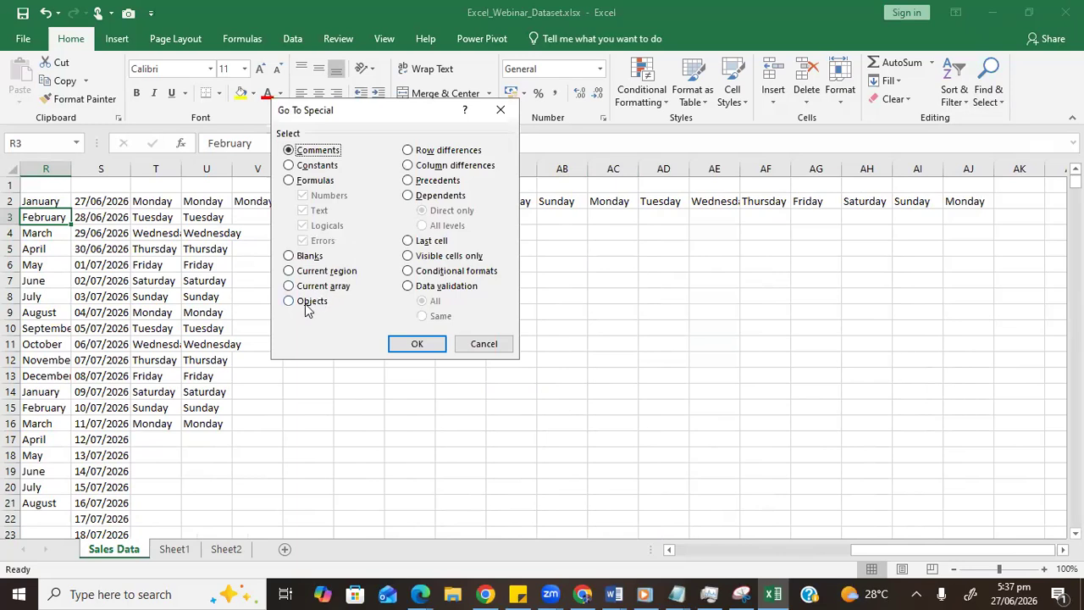
pyautogui.click(506, 345)
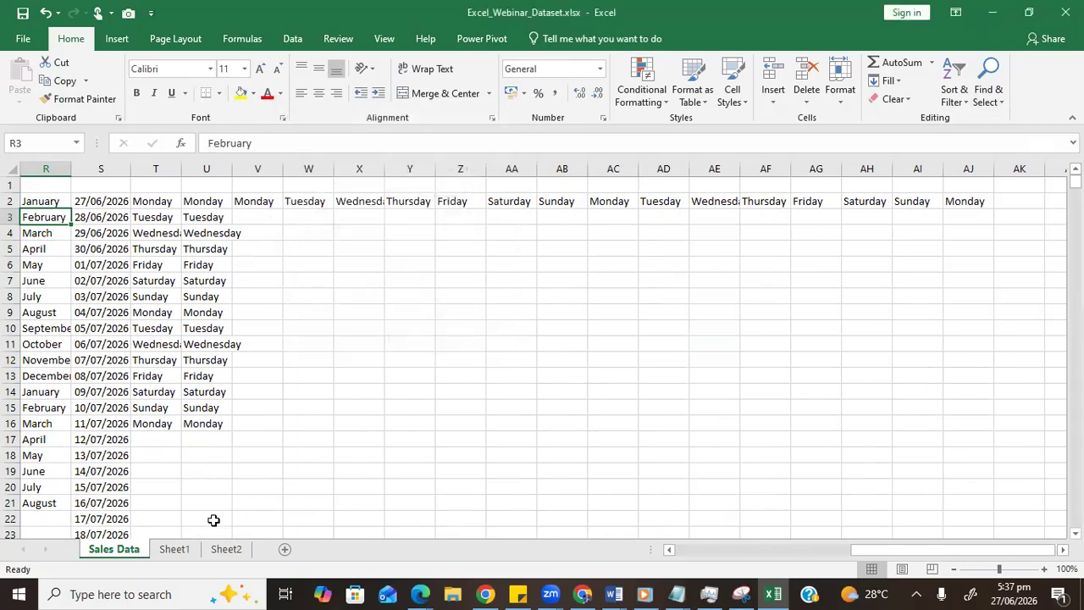
# Step: Draw an oval about 3.41 cm high and 6.11 cm wide on Sheet1, below the monthly product table
pyautogui.click(173, 549)
pyautogui.click(219, 342)
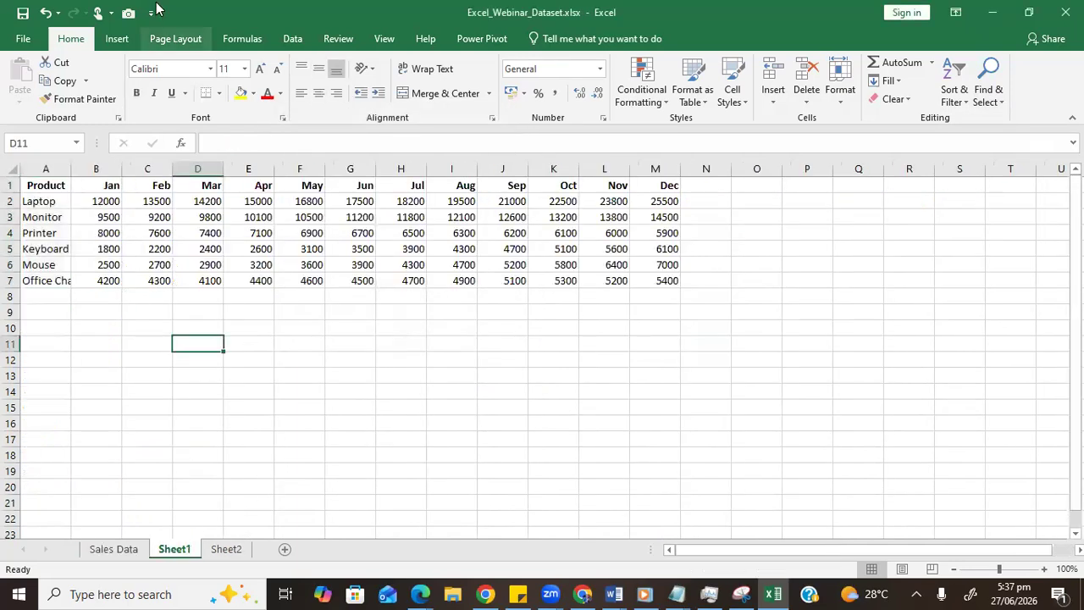
pyautogui.click(118, 39)
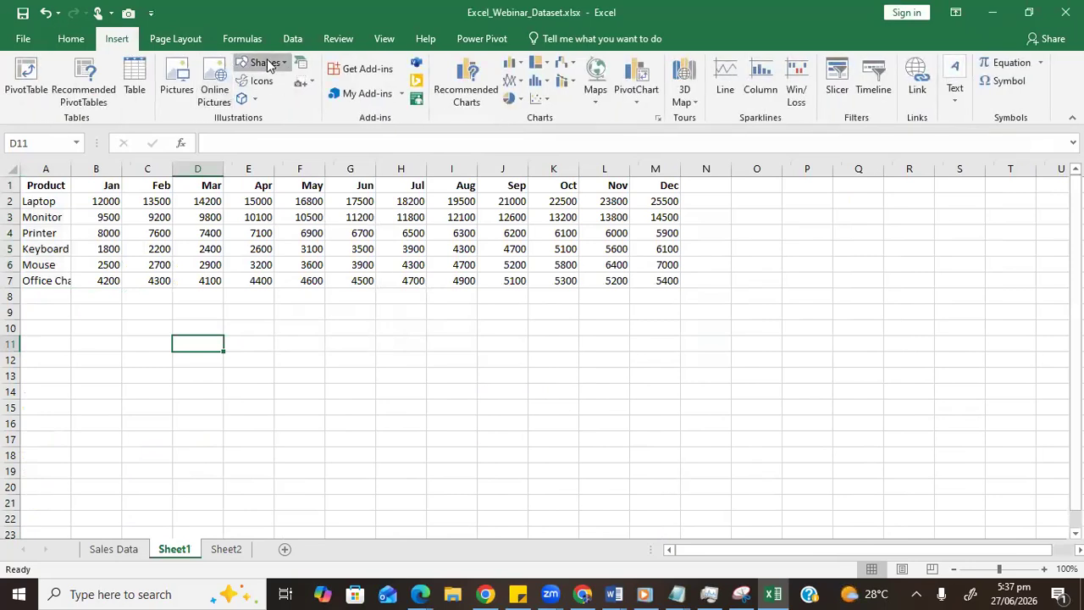
pyautogui.click(262, 62)
pyautogui.click(306, 98)
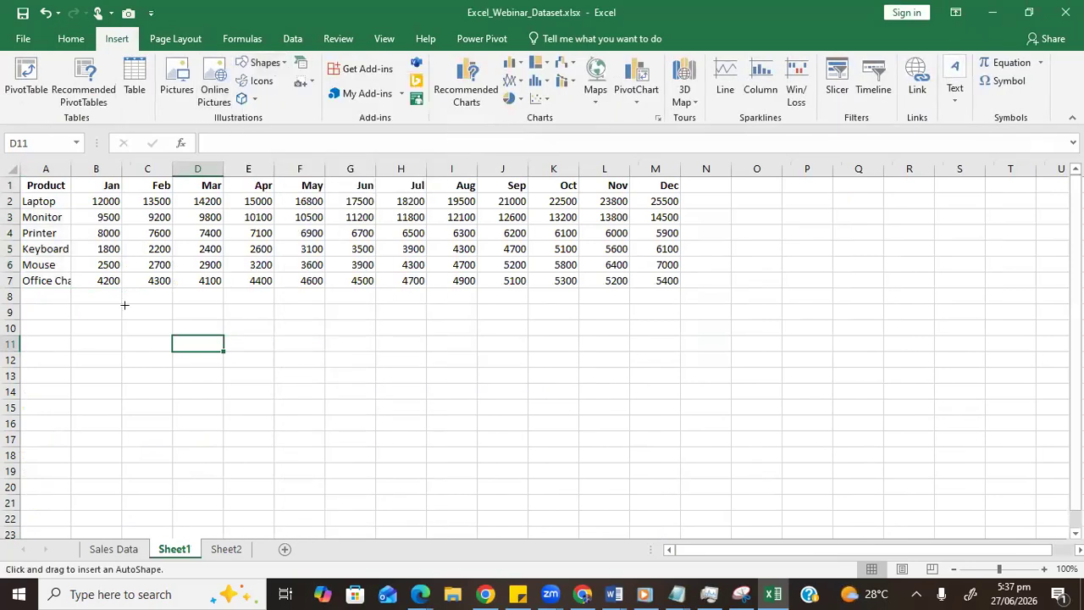
pyautogui.moveTo(124, 305); pyautogui.dragTo(308, 407)
# Step: Deselect the oval by selecting cell G2, and open Go To Special for Sheet1
pyautogui.click(361, 203)
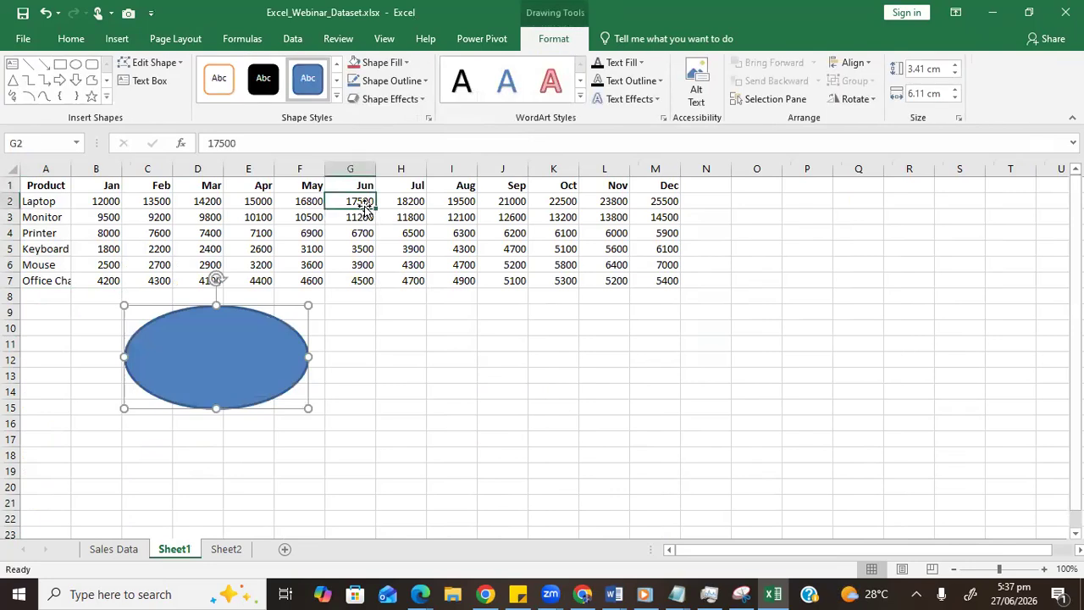
pyautogui.click(989, 89)
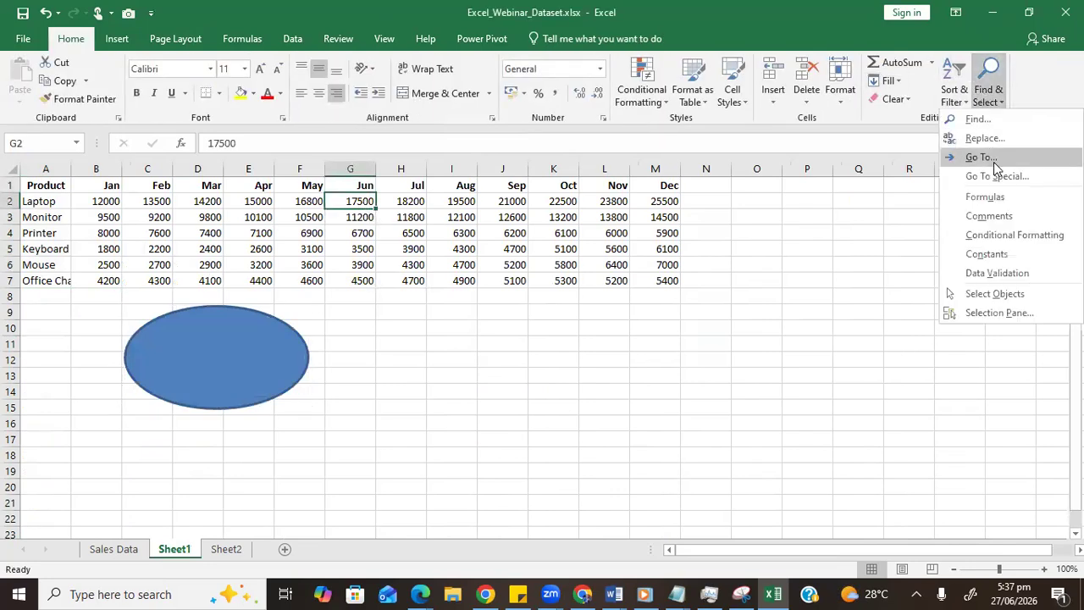
pyautogui.click(997, 178)
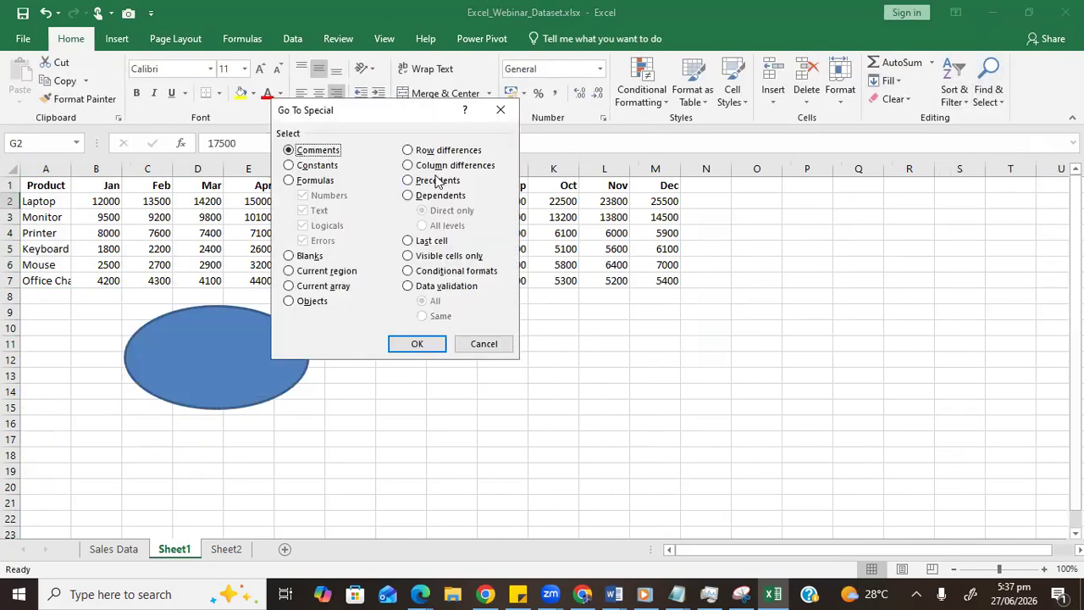
# Step: Select all objects on the sheet with Go To Special and delete the blue oval
pyautogui.click(288, 303)
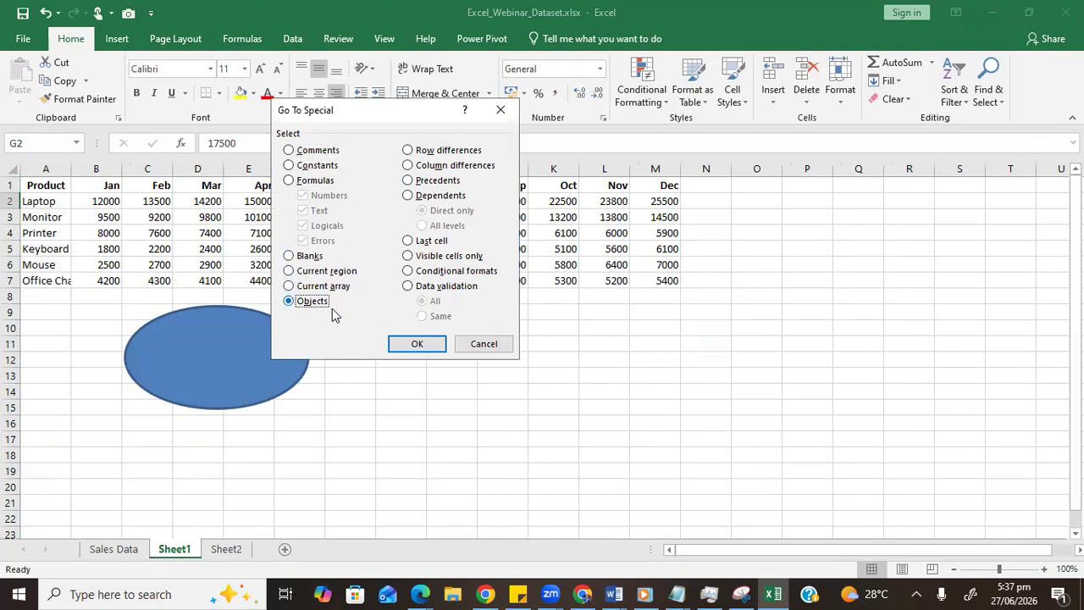
pyautogui.click(423, 348)
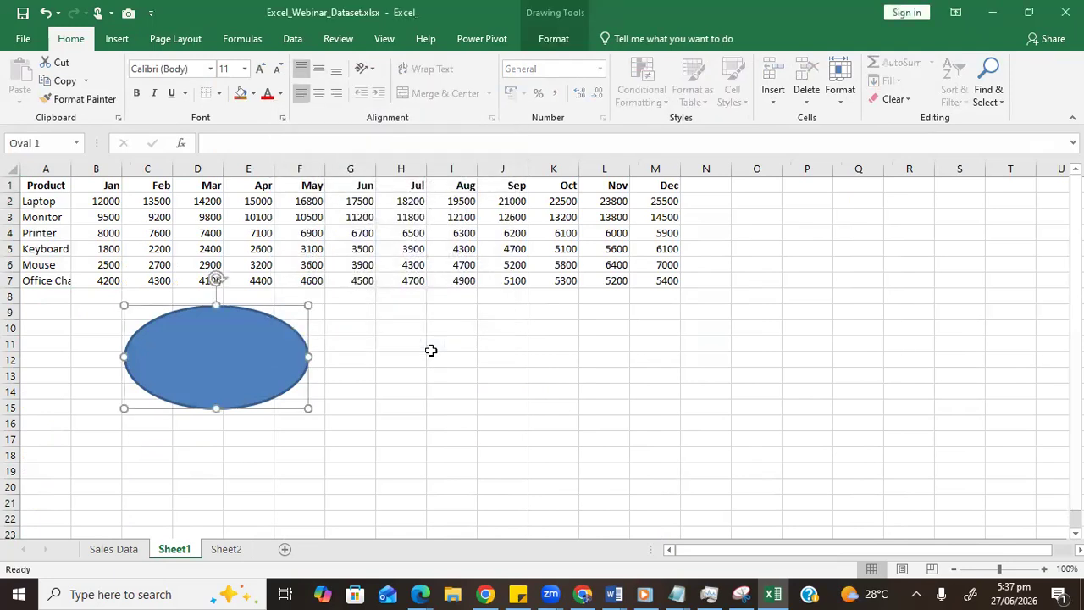
pyautogui.press('Delete')
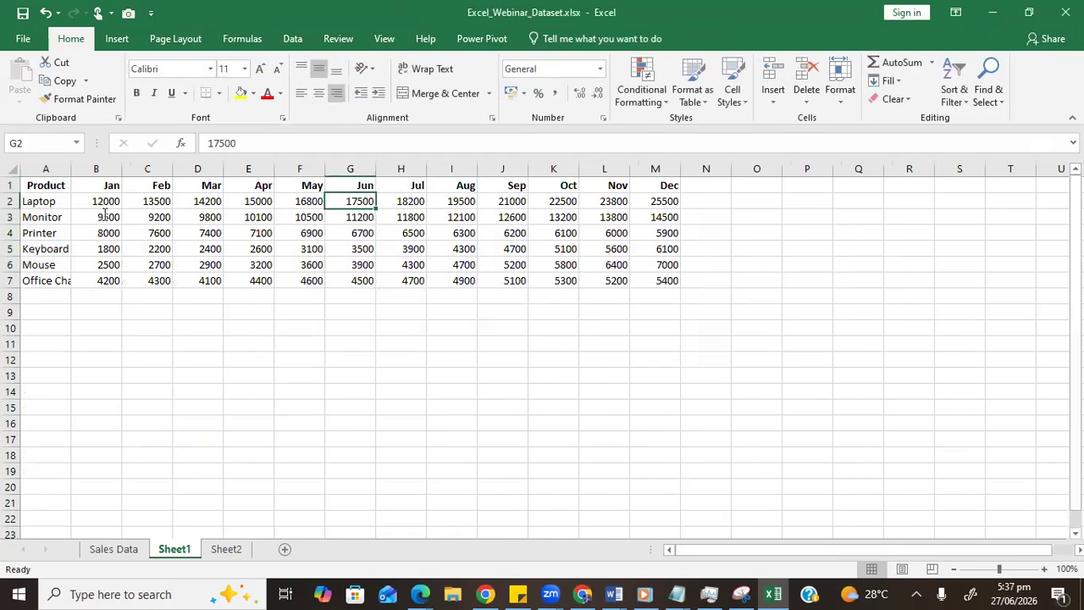
# Step: Starting from the Jan header in B1, go to the sheet's last cell with Go To Special
pyautogui.click(76, 185)
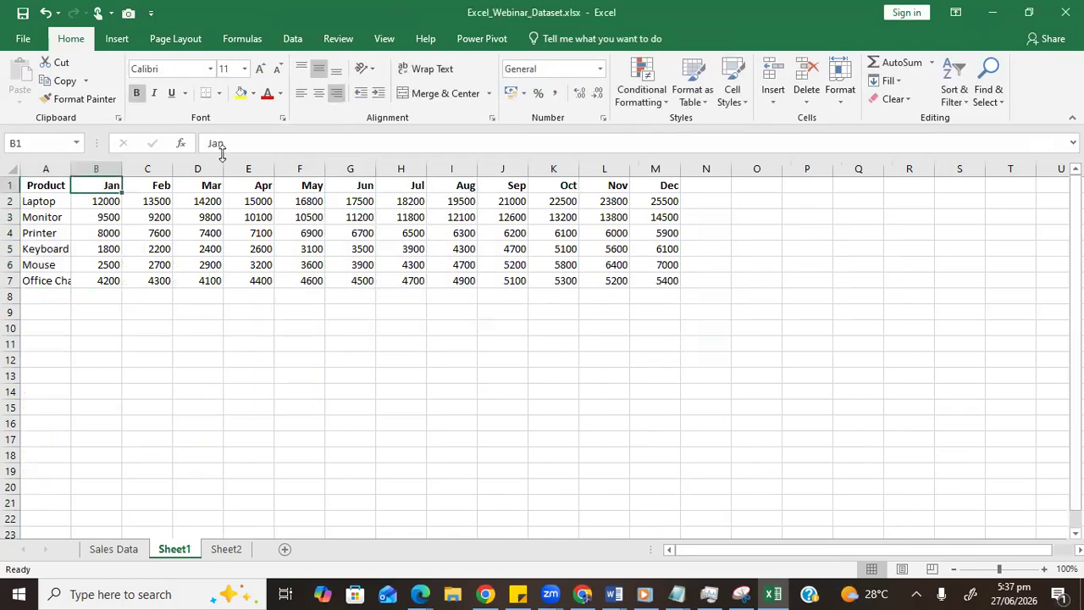
pyautogui.click(996, 102)
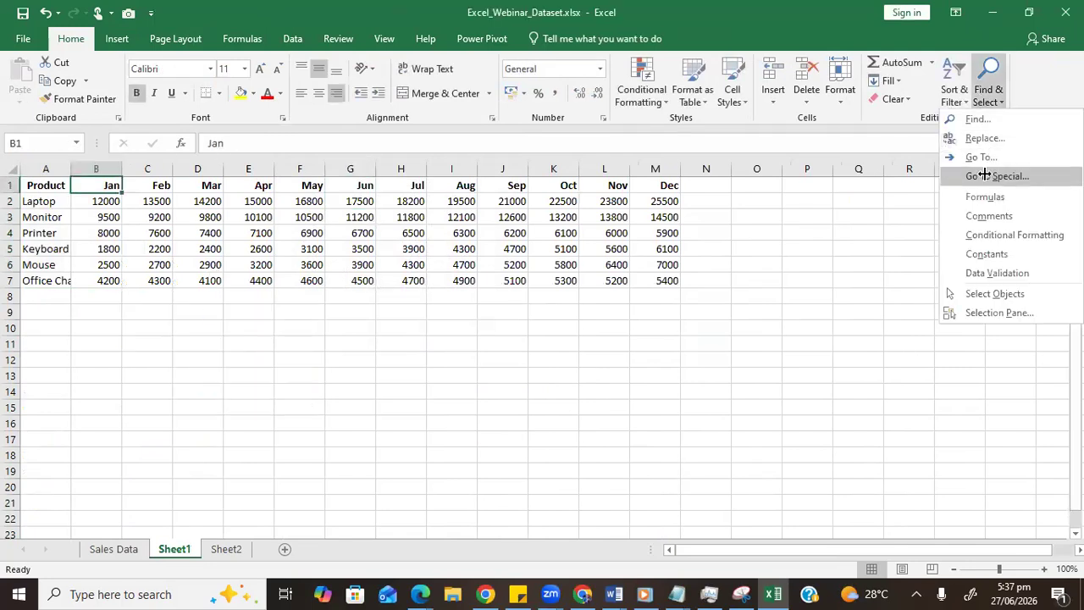
pyautogui.click(988, 175)
pyautogui.click(407, 241)
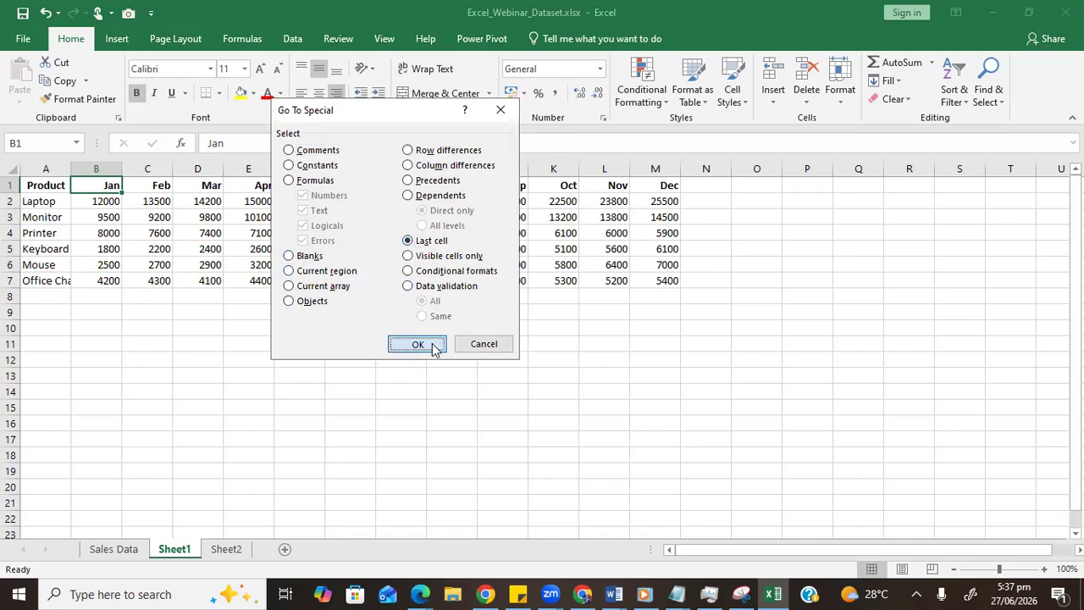
pyautogui.click(418, 344)
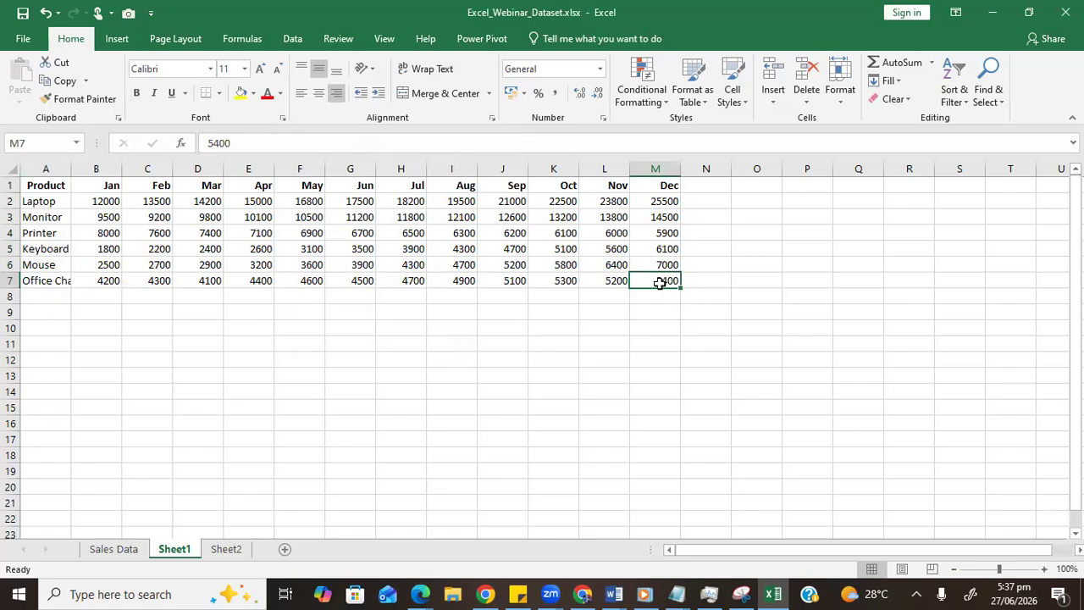
# Step: Enter the sample values 5, 665, 665, 4 and 665 down cells O2 to O6
pyautogui.click(764, 202)
pyautogui.write('5')
pyautogui.press('Return')
pyautogui.write('66')
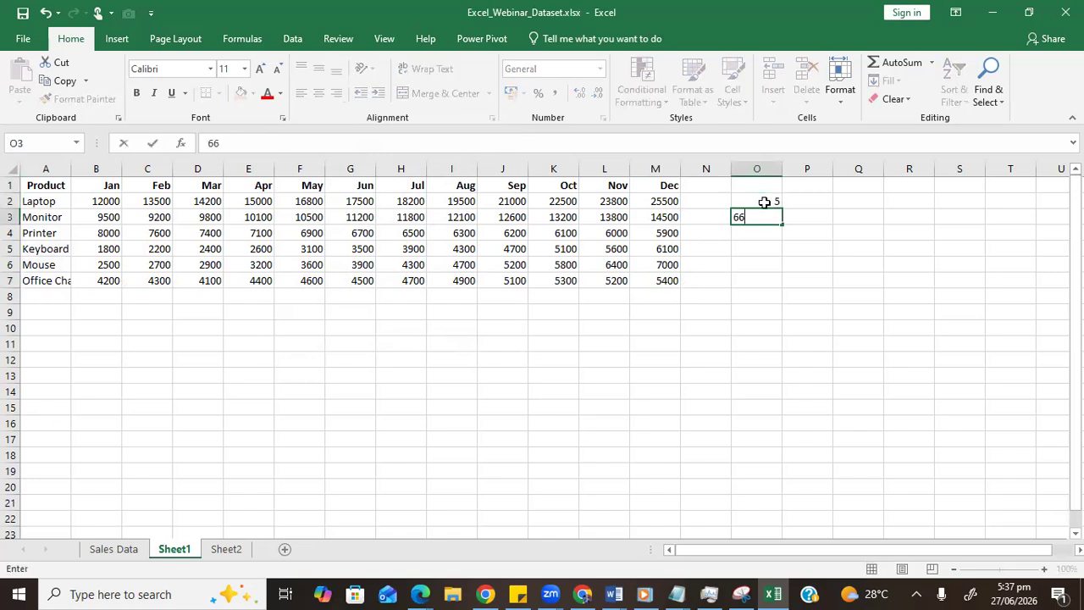
pyautogui.write('5')
pyautogui.press('Return')
pyautogui.write('65')
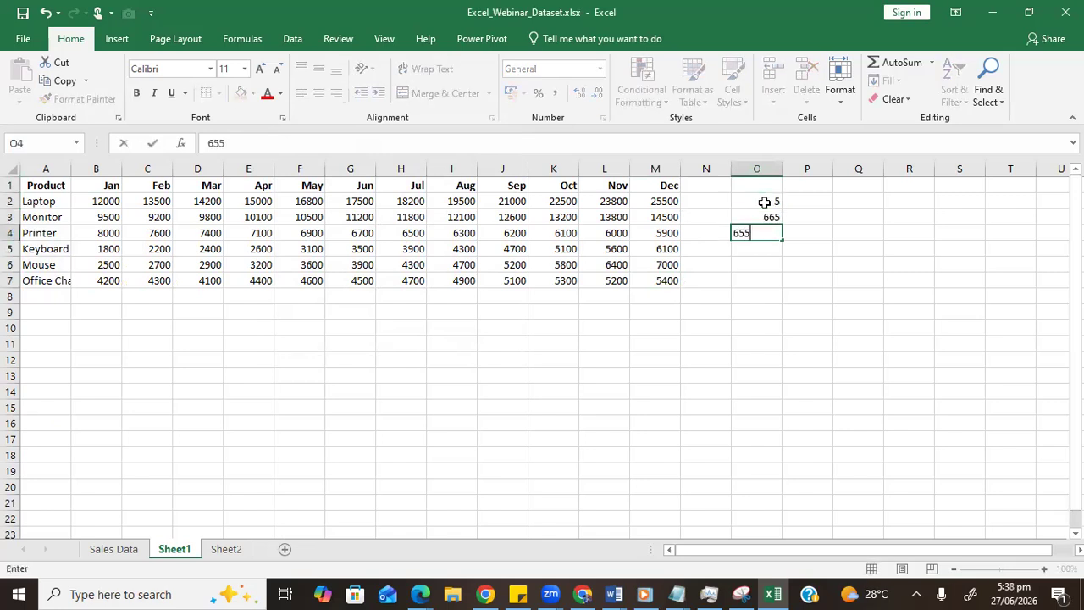
pyautogui.write('5')
pyautogui.press('BackSpace')
pyautogui.press('BackSpace')
pyautogui.write('65')
pyautogui.press('Return')
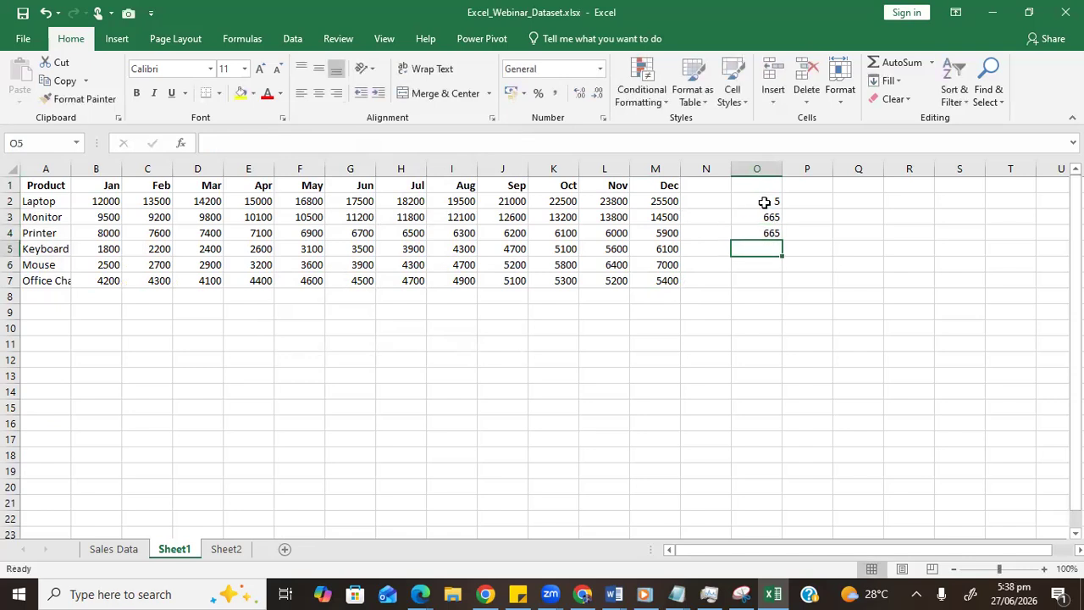
pyautogui.write('4')
pyautogui.press('Return')
pyautogui.write('4')
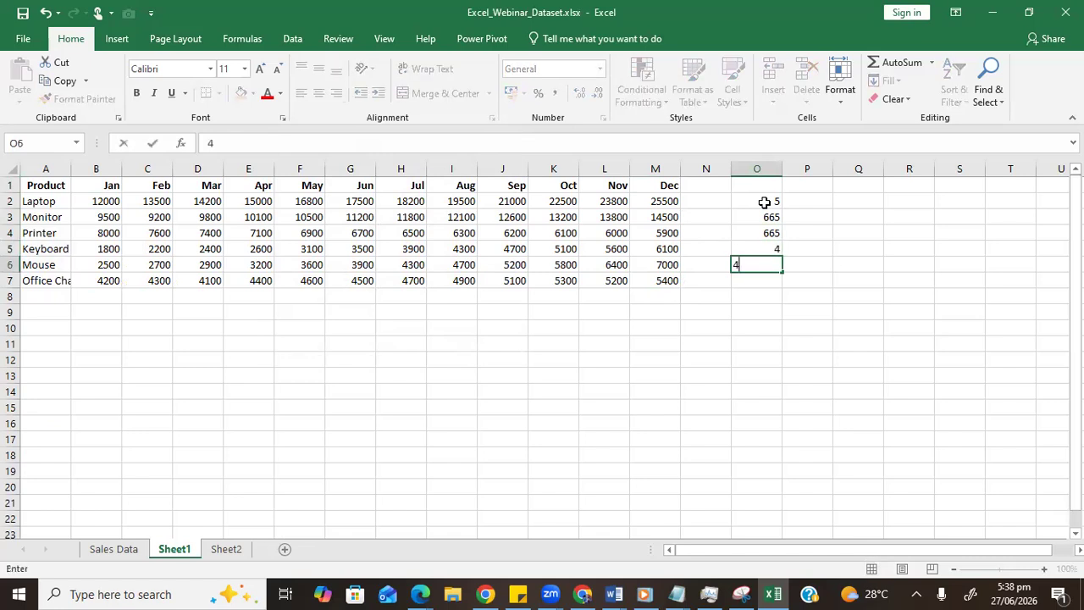
pyautogui.write('665')
pyautogui.press('Return')
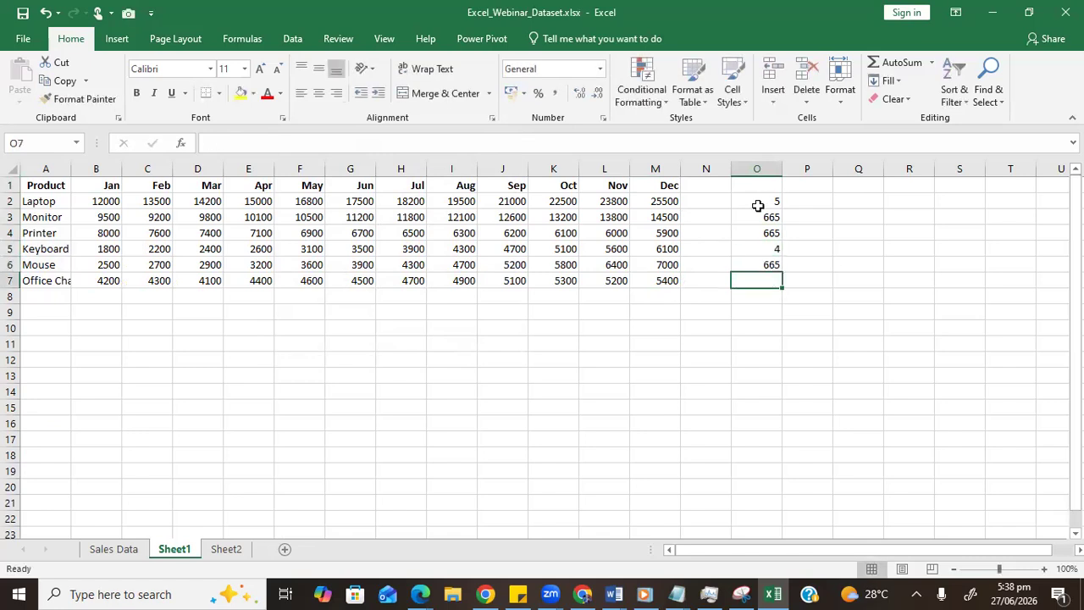
# Step: Select the whole of column O and apply Go To Special with Column differences
pyautogui.doubleClick(775, 201)
pyautogui.moveTo(767, 217); pyautogui.dragTo(782, 184)
pyautogui.click(763, 169)
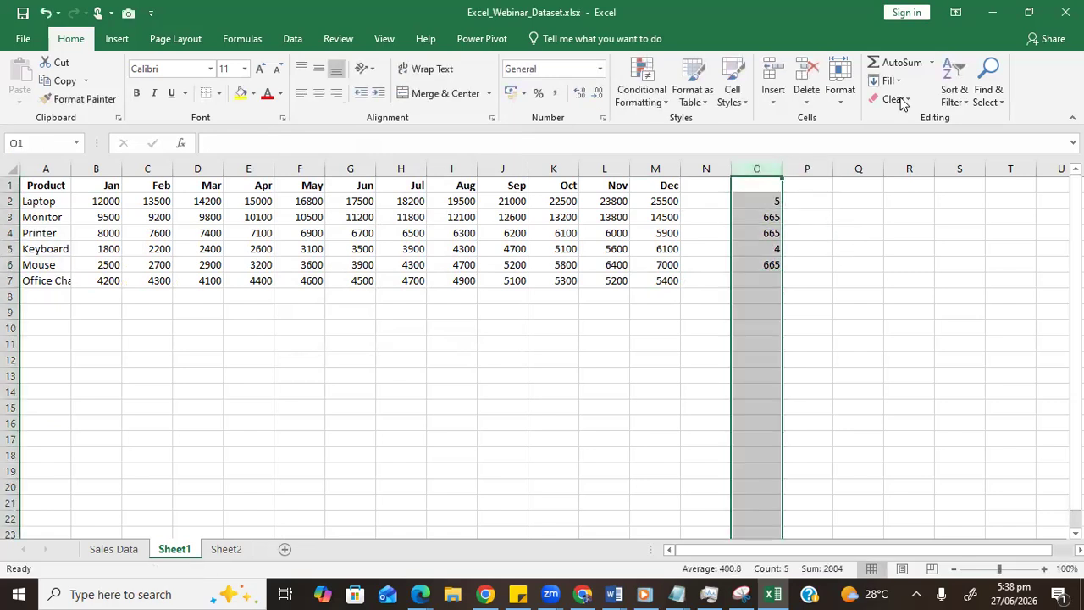
pyautogui.click(988, 84)
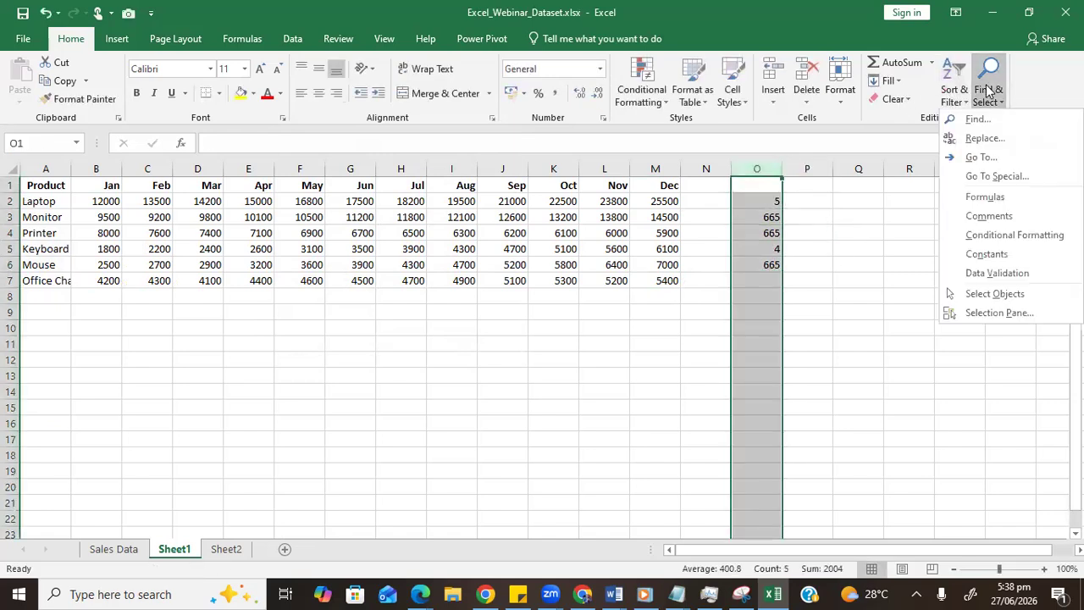
pyautogui.click(1019, 175)
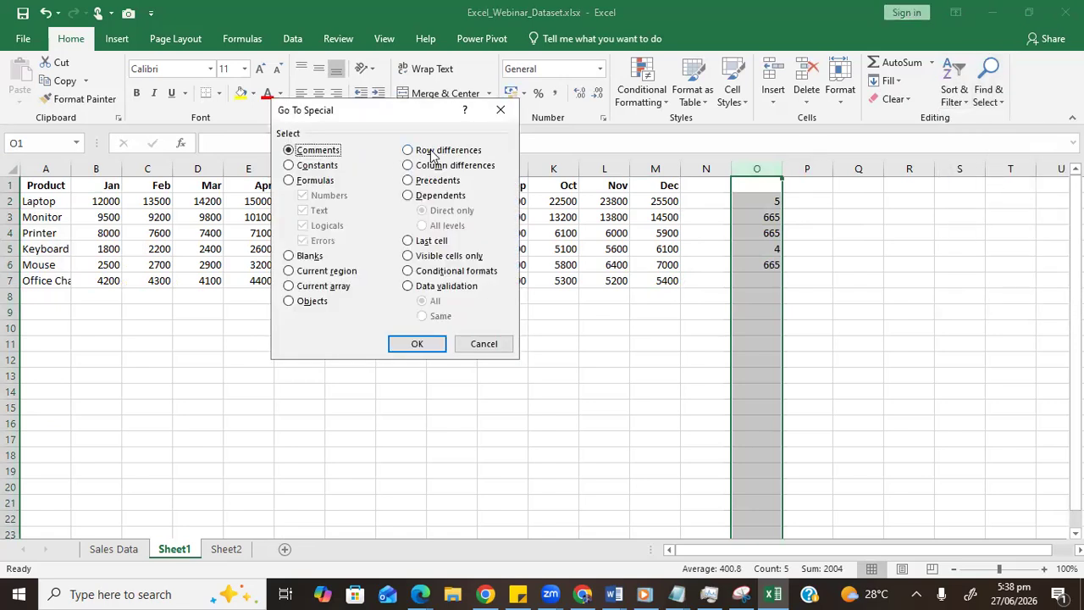
pyautogui.click(438, 166)
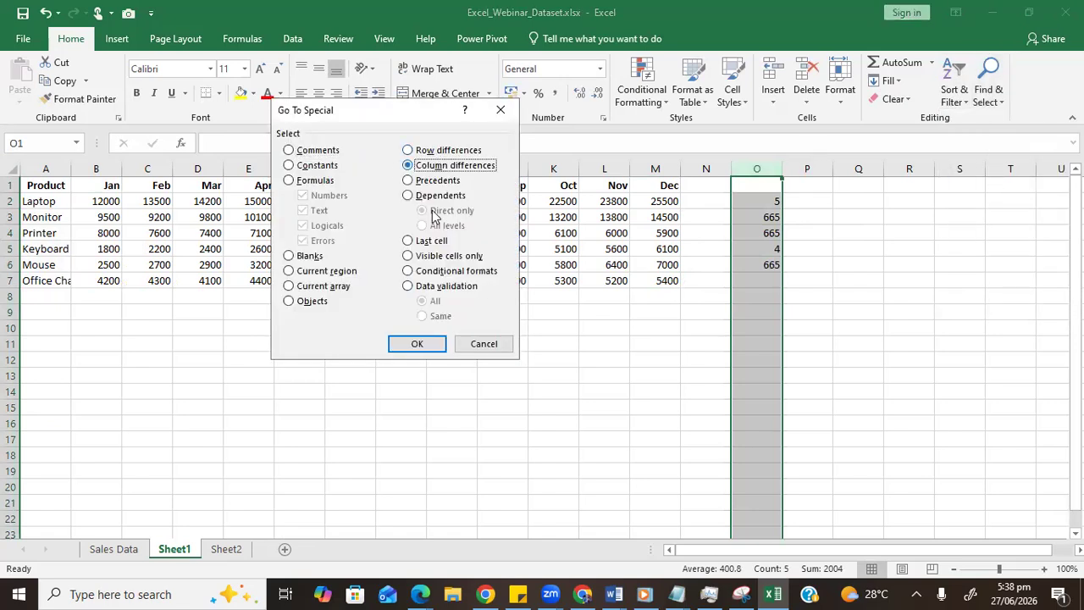
pyautogui.click(428, 345)
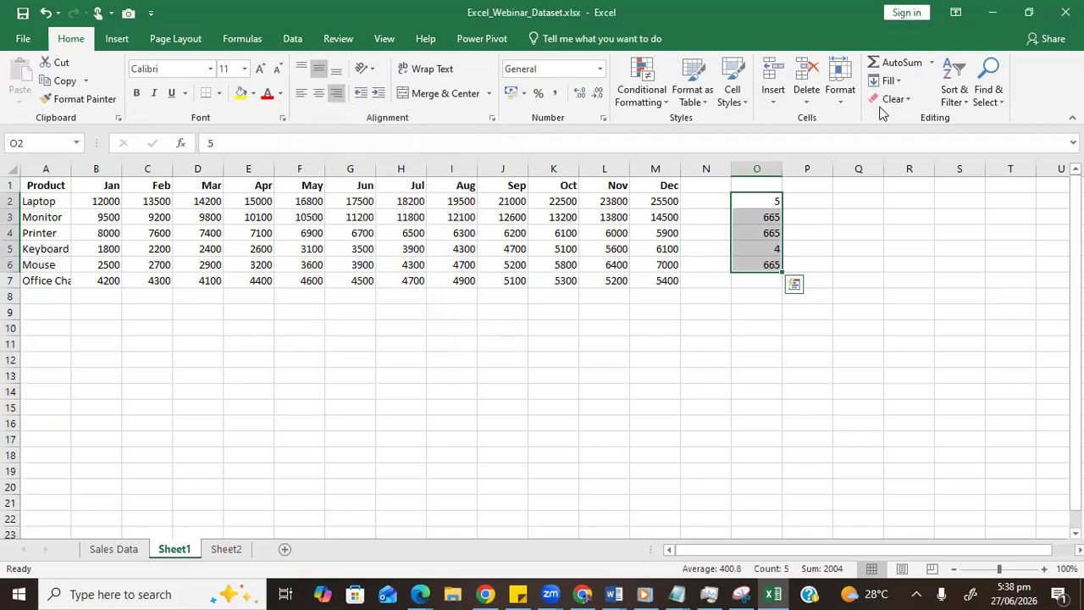
# Step: Apply Go To Special with Column differences to the selected range O2:O6
pyautogui.click(948, 101)
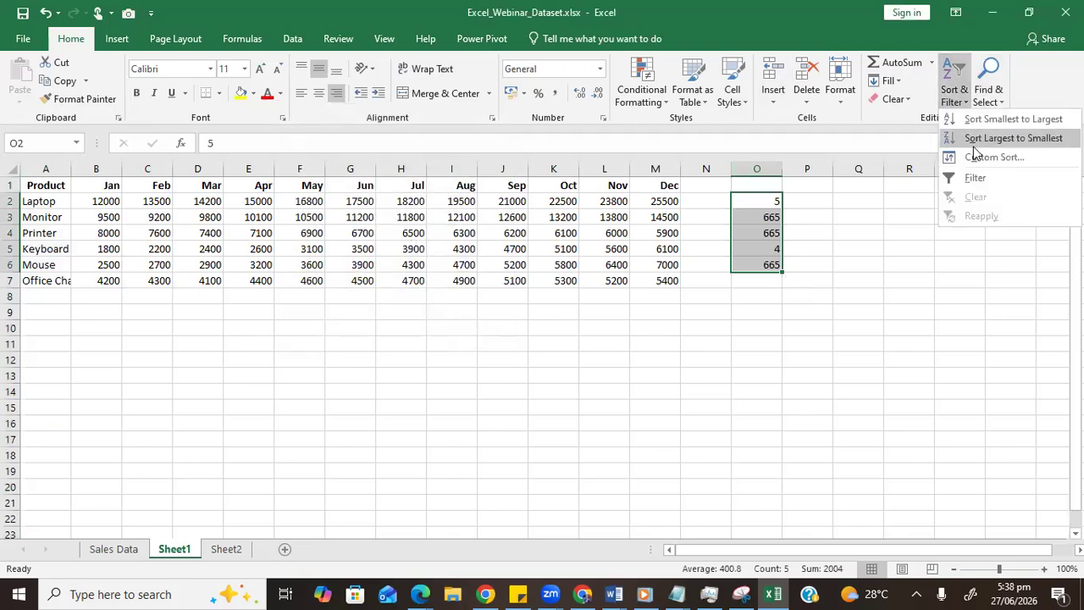
pyautogui.click(990, 92)
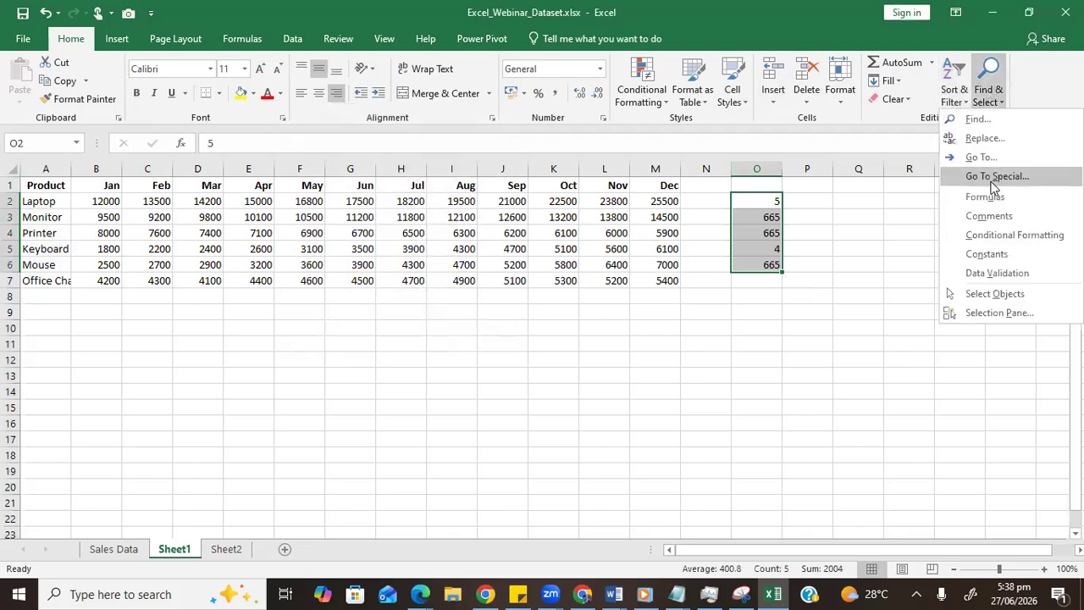
pyautogui.click(995, 179)
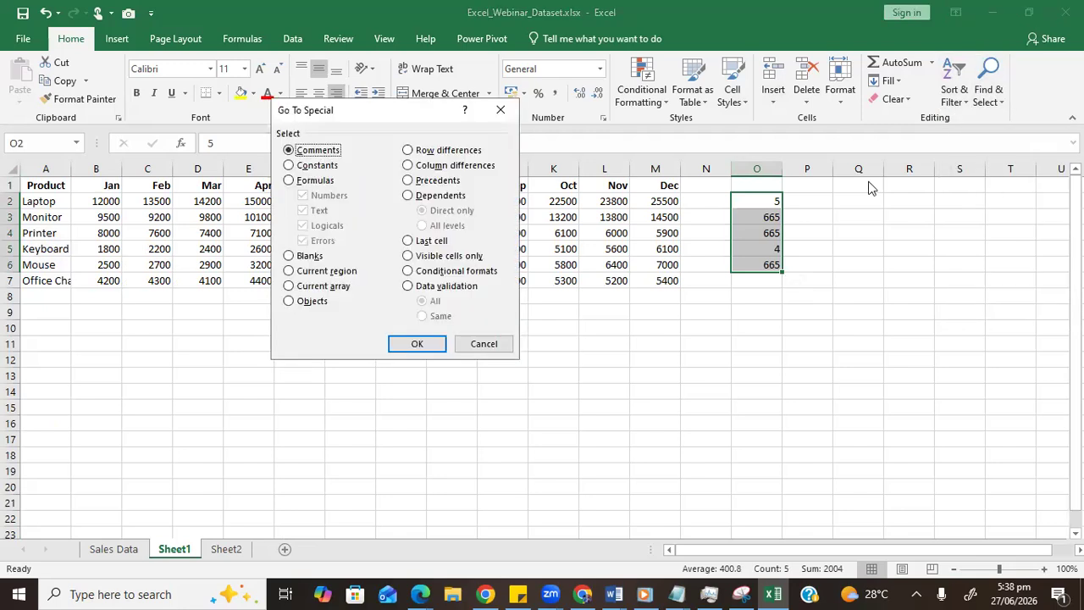
pyautogui.click(408, 165)
pyautogui.click(417, 343)
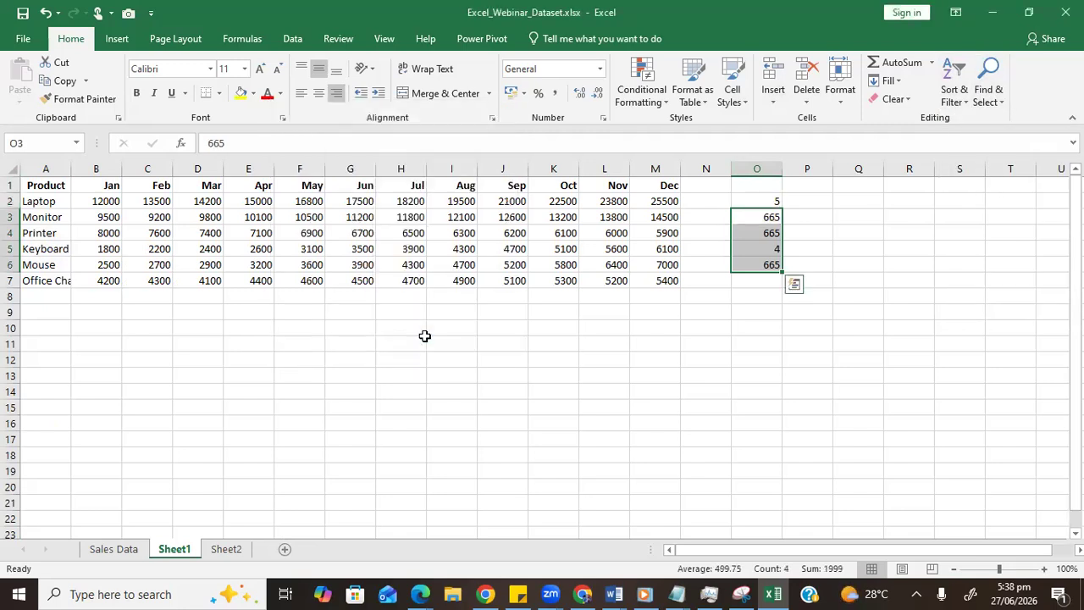
# Step: Repeat the Column differences selection on the narrowed range O3:O6
pyautogui.click(988, 87)
pyautogui.click(995, 176)
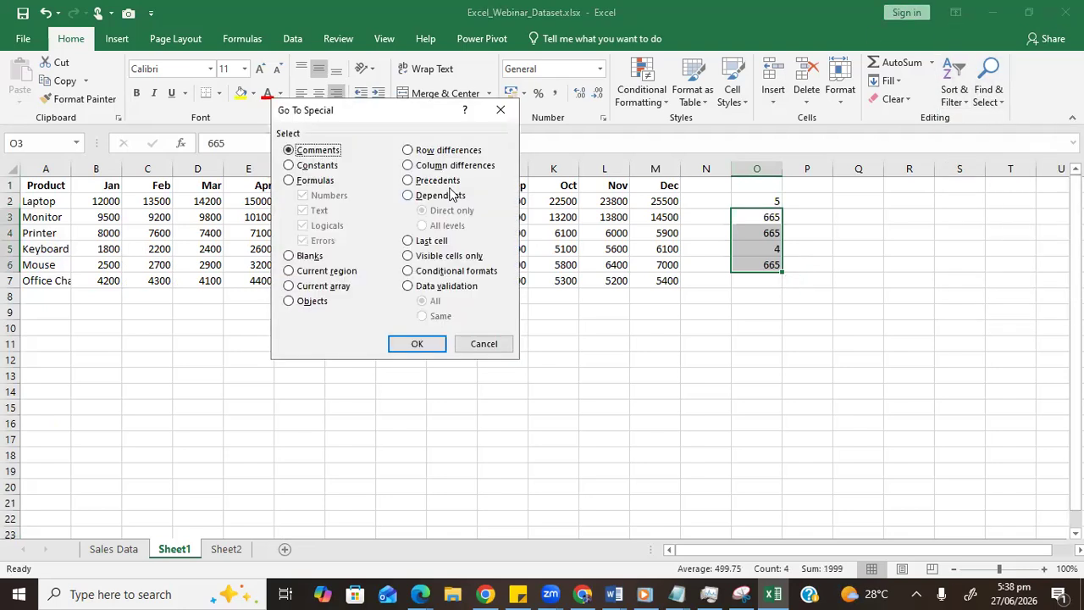
pyautogui.click(408, 165)
pyautogui.click(417, 343)
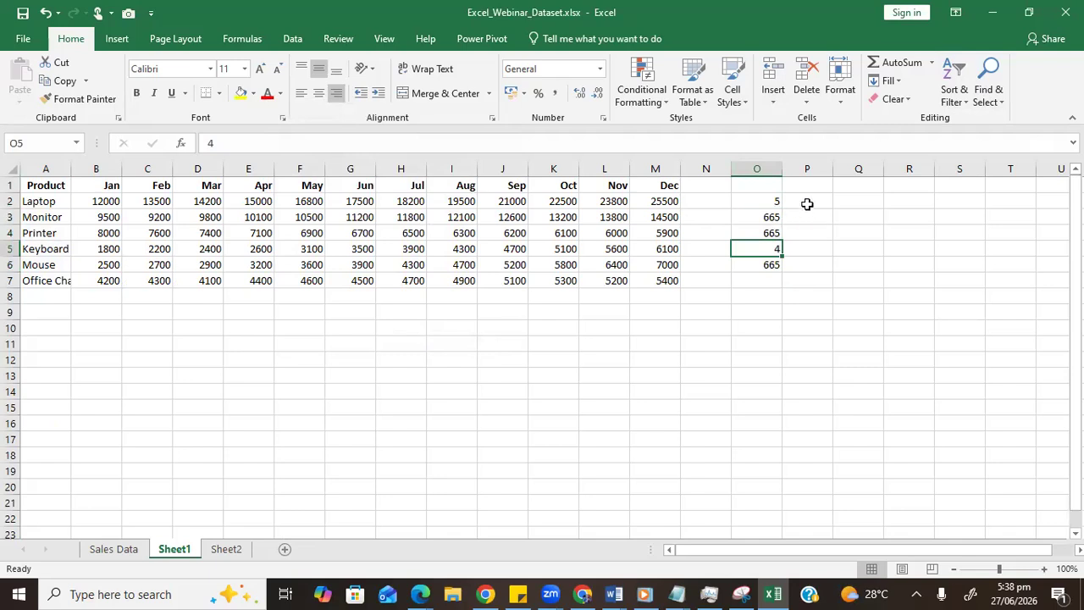
# Step: Enter the value 5 in each of cells P3, P4 and P5
pyautogui.click(808, 200)
pyautogui.click(812, 221)
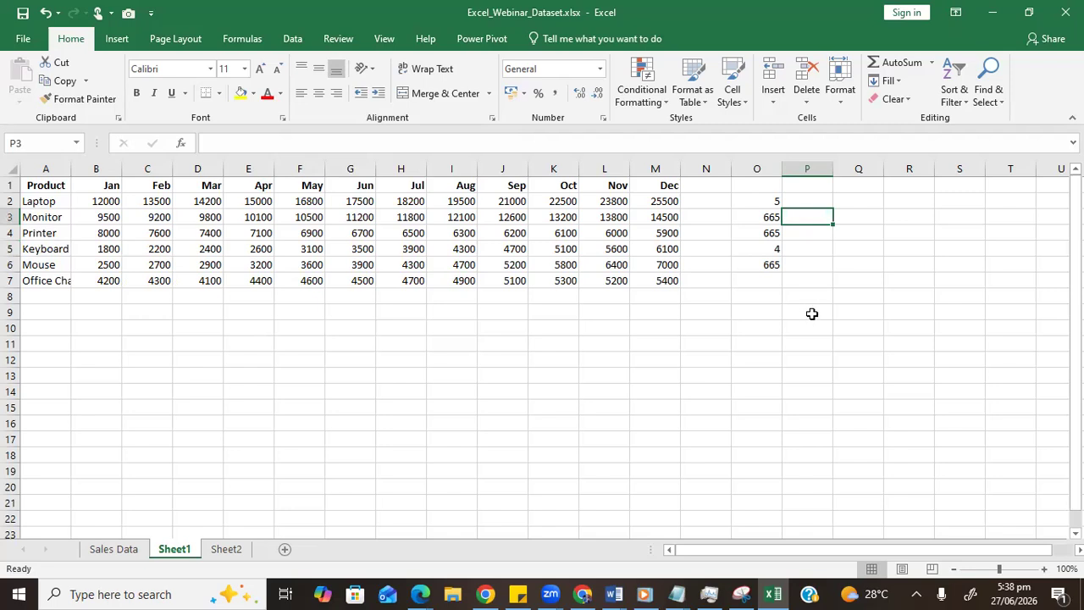
pyautogui.write('5')
pyautogui.press('Return')
pyautogui.write('5')
pyautogui.press('Return')
pyautogui.write('5')
pyautogui.press('Return')
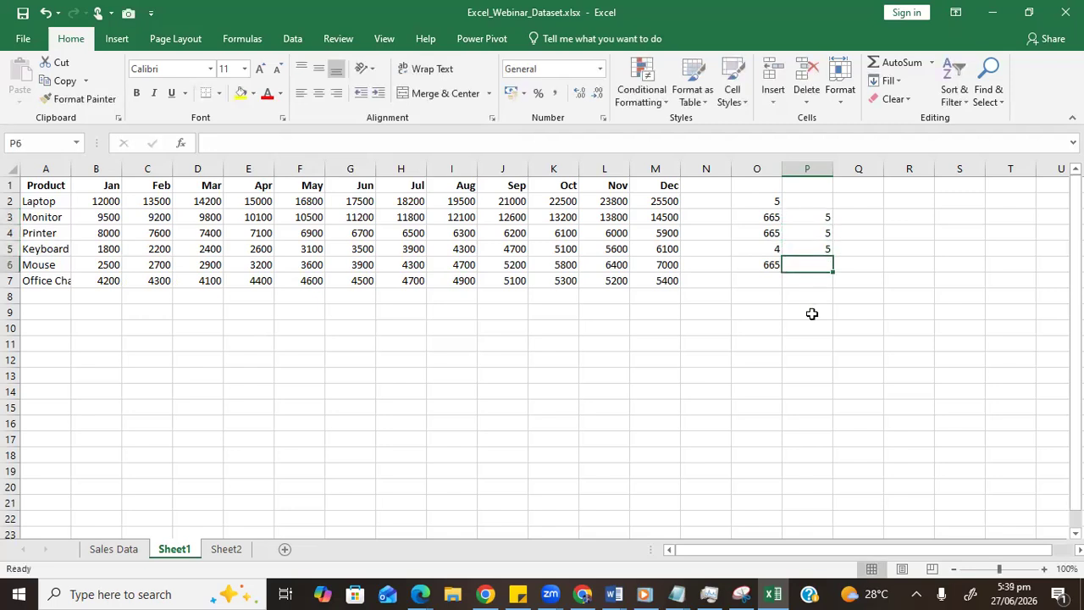
# Step: Select the whole of column P and pick out its column differences with Go To Special
pyautogui.click(814, 170)
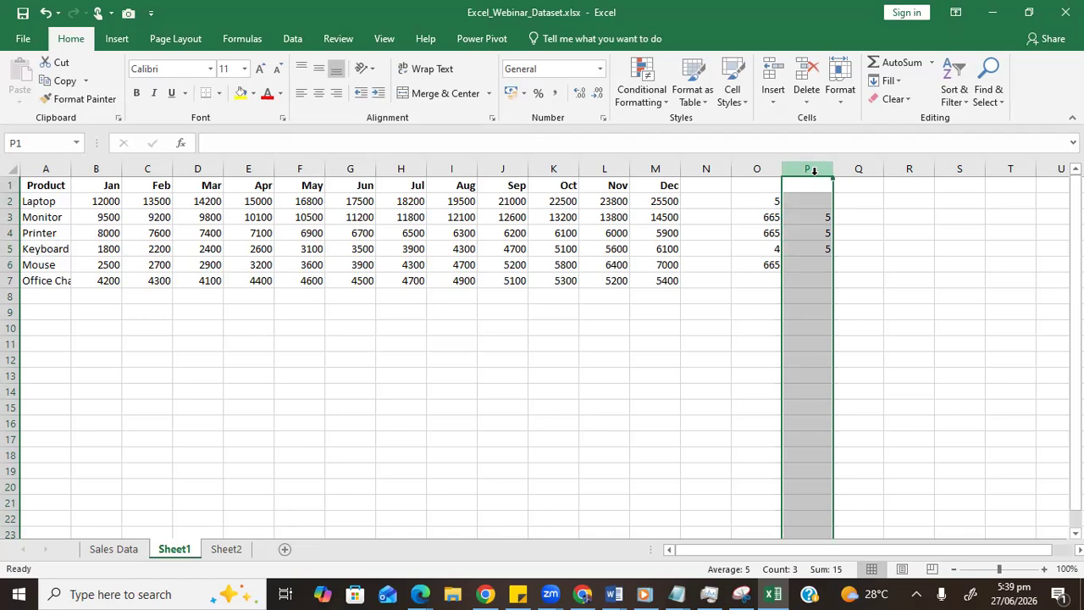
pyautogui.click(988, 81)
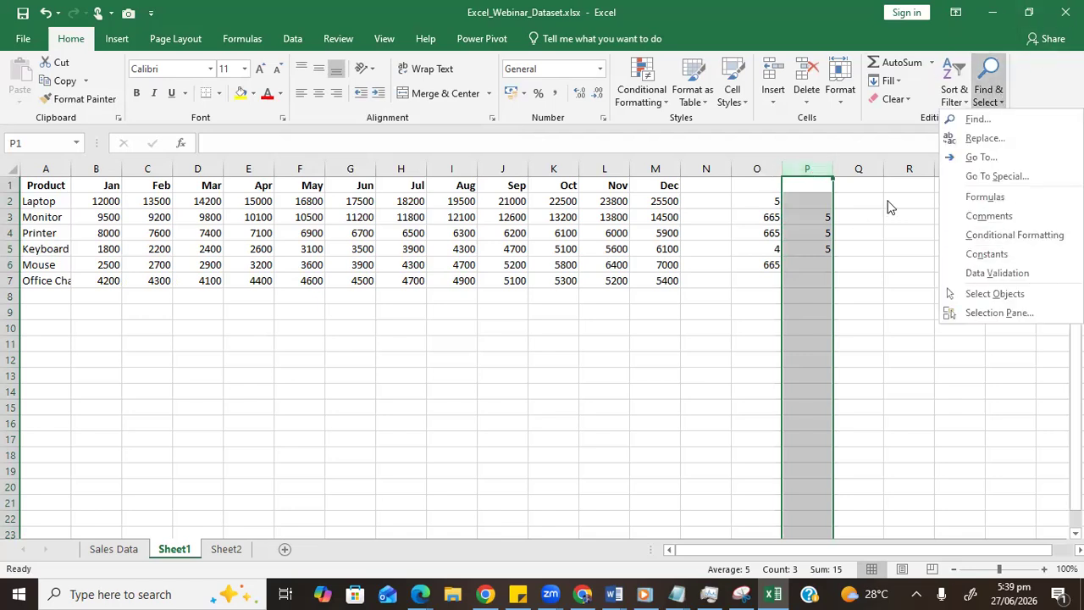
pyautogui.click(1000, 177)
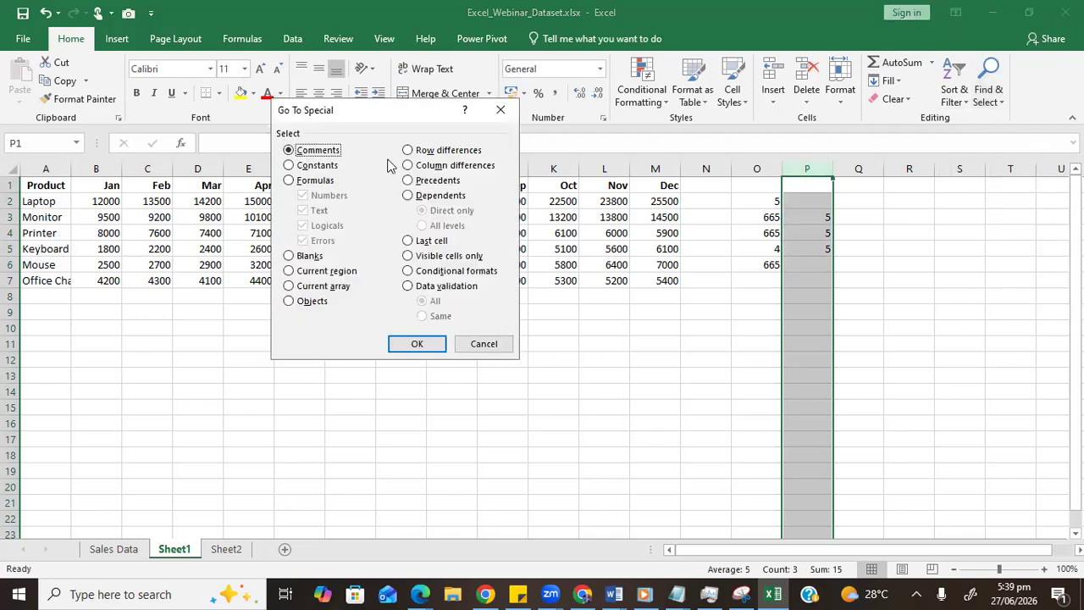
pyautogui.click(439, 166)
pyautogui.click(420, 343)
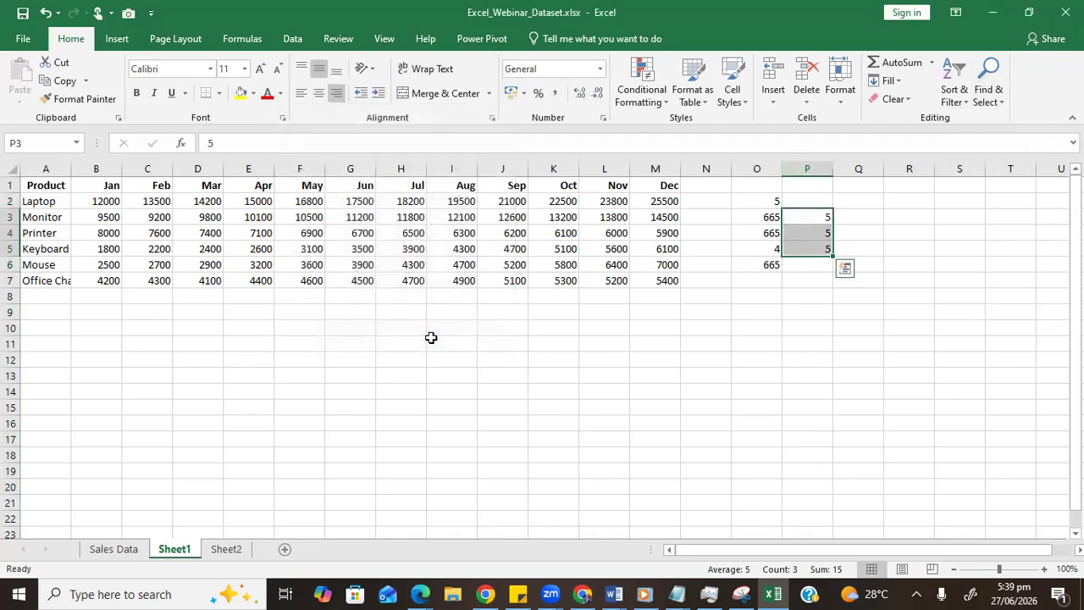
# Step: Check the range P3:P5 for column differences with Go To Special and dismiss the message
pyautogui.click(1002, 78)
pyautogui.click(1012, 173)
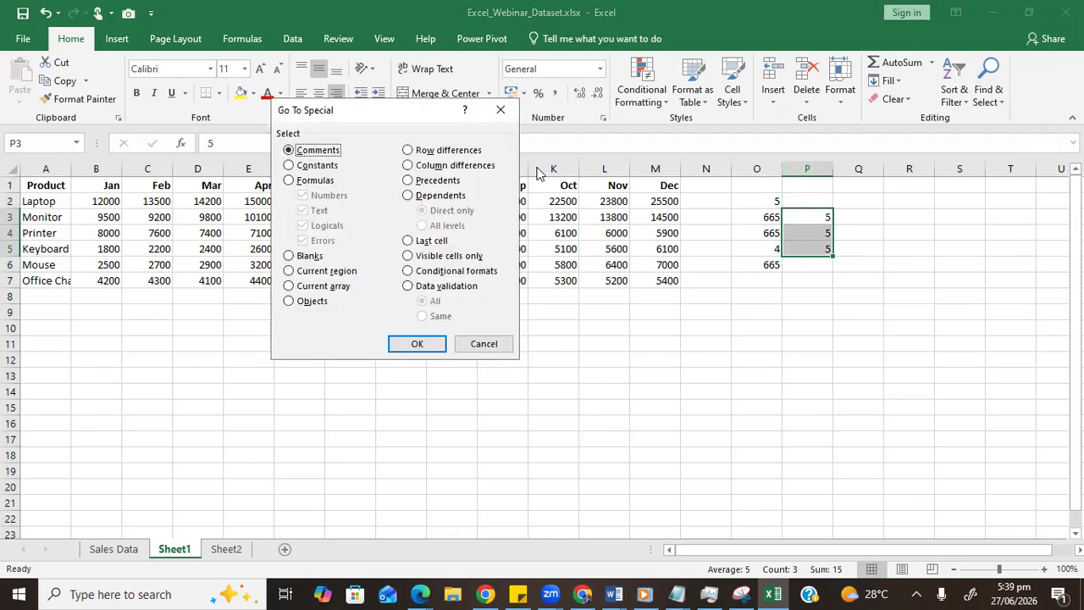
pyautogui.click(407, 165)
pyautogui.click(419, 344)
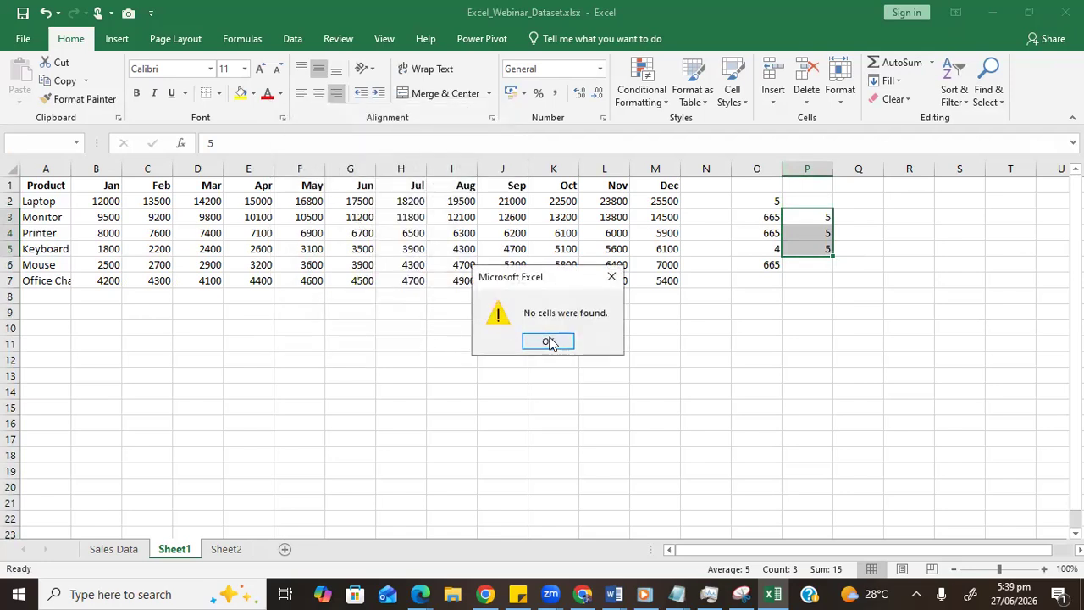
pyautogui.click(549, 342)
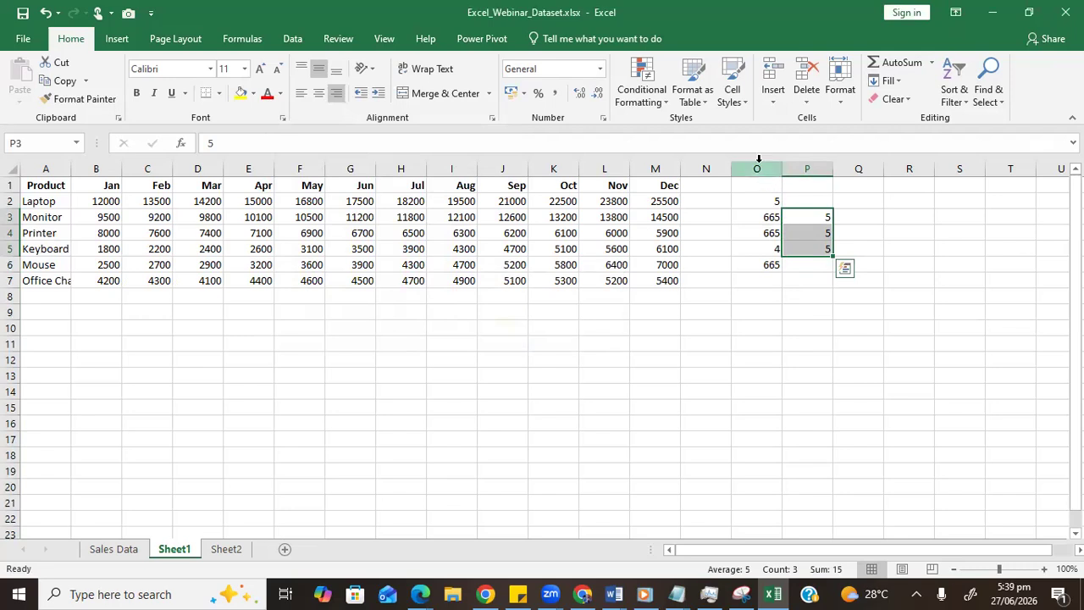
# Step: Reselect the values in O2:O6 and select the cells that differ using Go To Special's Column differences
pyautogui.click(757, 169)
pyautogui.moveTo(757, 201); pyautogui.dragTo(753, 271)
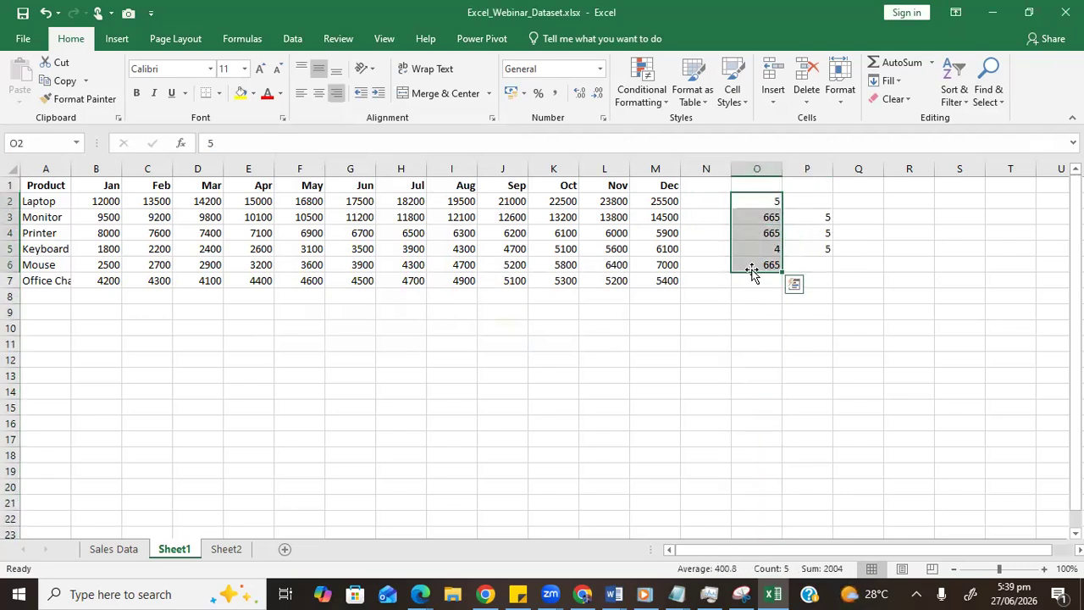
pyautogui.click(988, 85)
pyautogui.click(1020, 175)
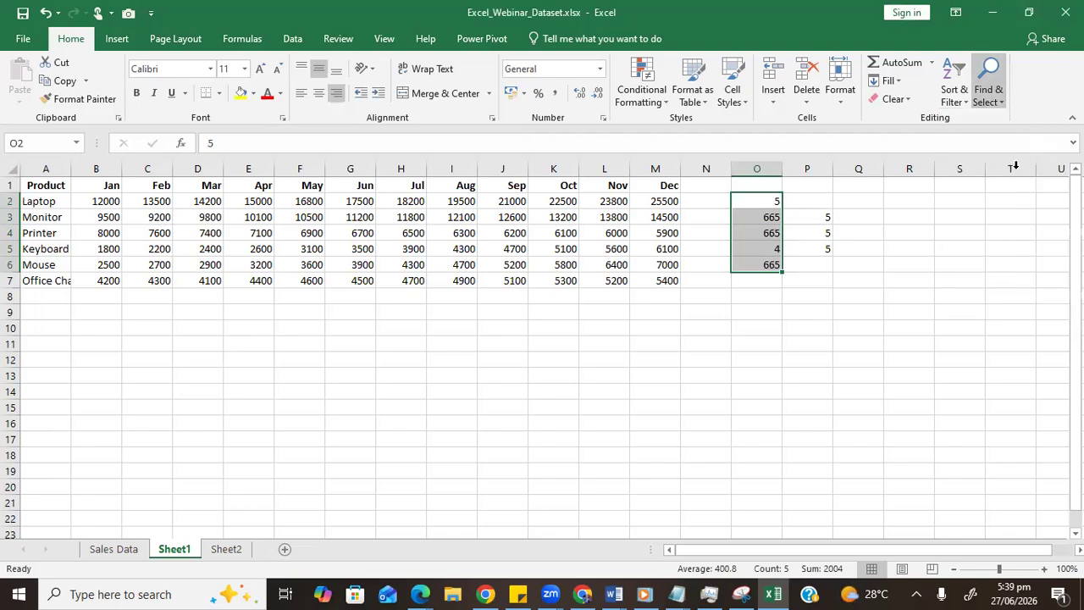
pyautogui.click(458, 167)
pyautogui.click(419, 344)
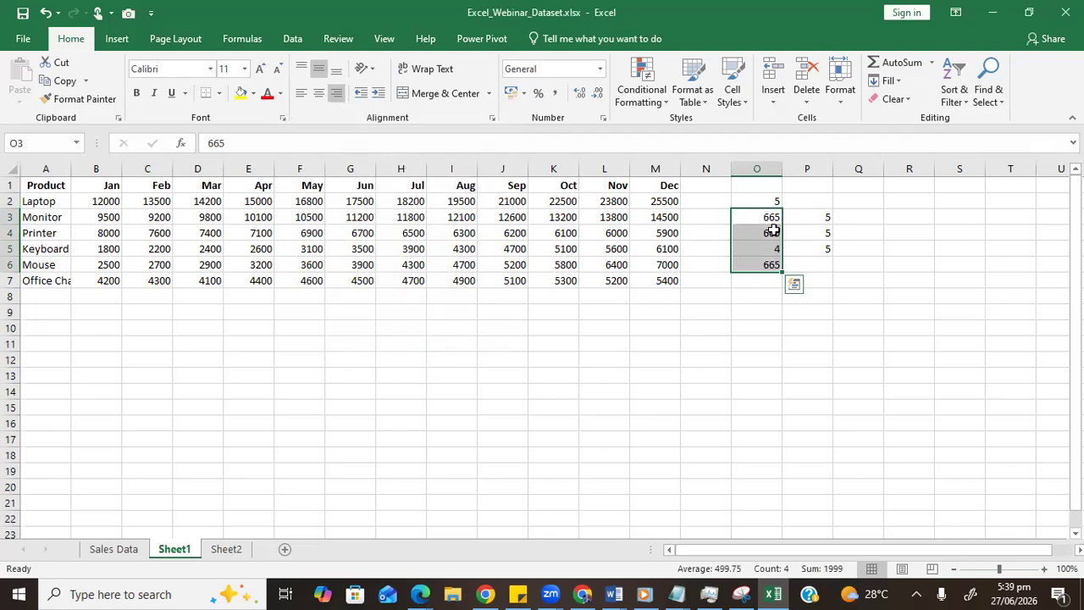
# Step: Within the selected range O3:O6, pick out the differing cell with Go To Special's Column differences option
pyautogui.click(989, 89)
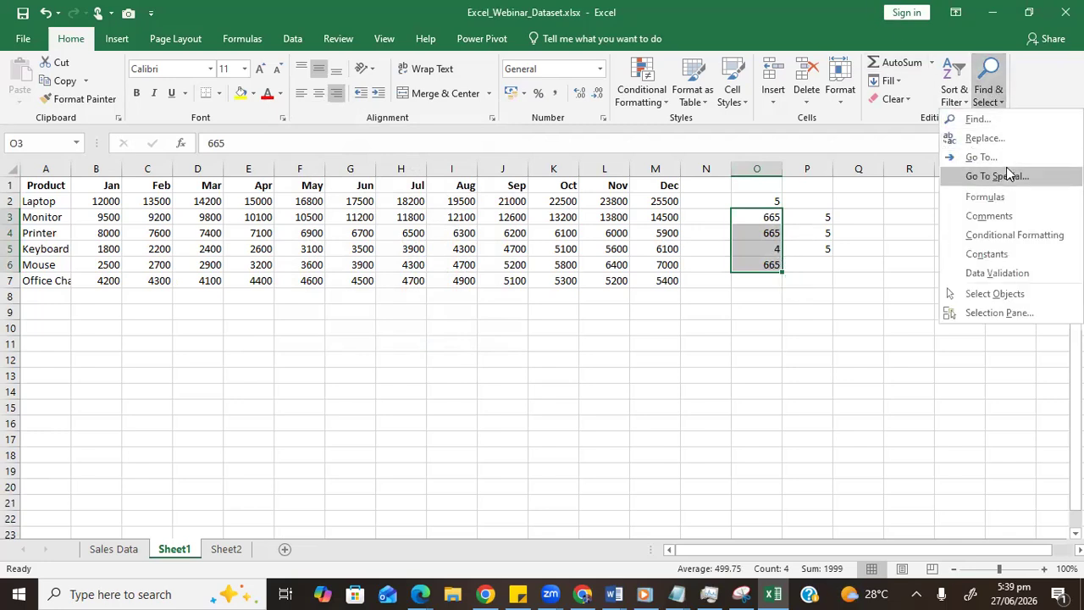
pyautogui.click(998, 176)
pyautogui.click(488, 168)
pyautogui.click(419, 343)
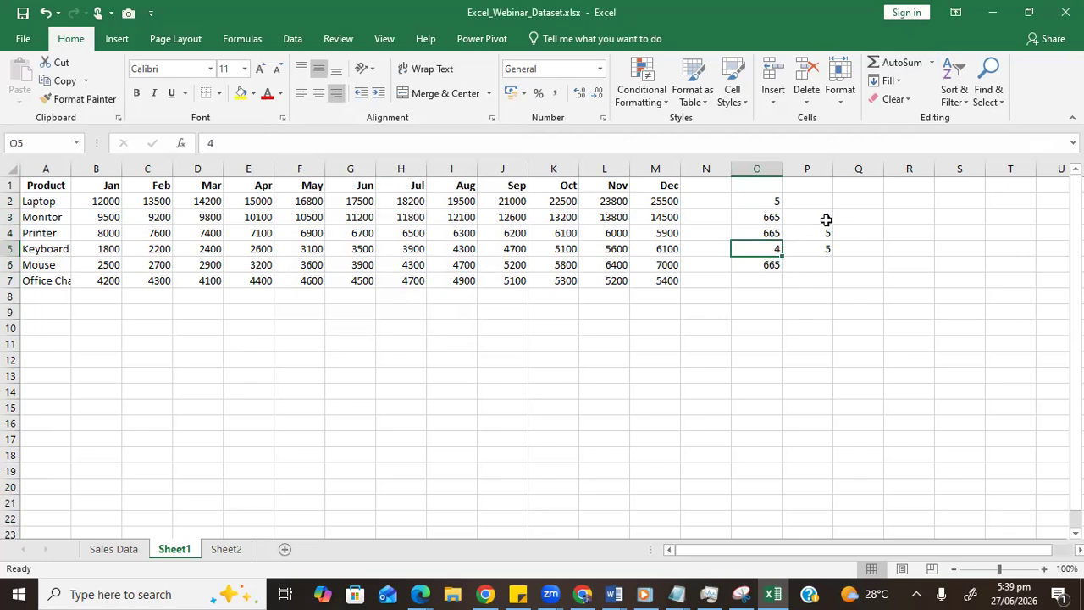
# Step: Select P3:P5, run the Column differences check from Go To Special again and dismiss the message
pyautogui.moveTo(826, 220); pyautogui.dragTo(825, 247)
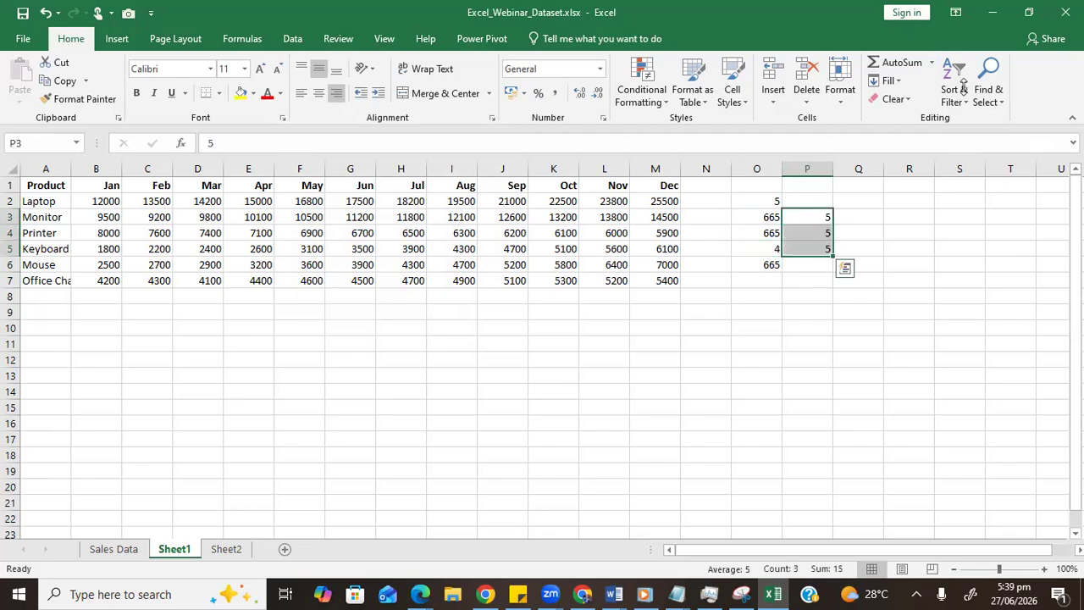
pyautogui.click(989, 92)
pyautogui.click(1015, 169)
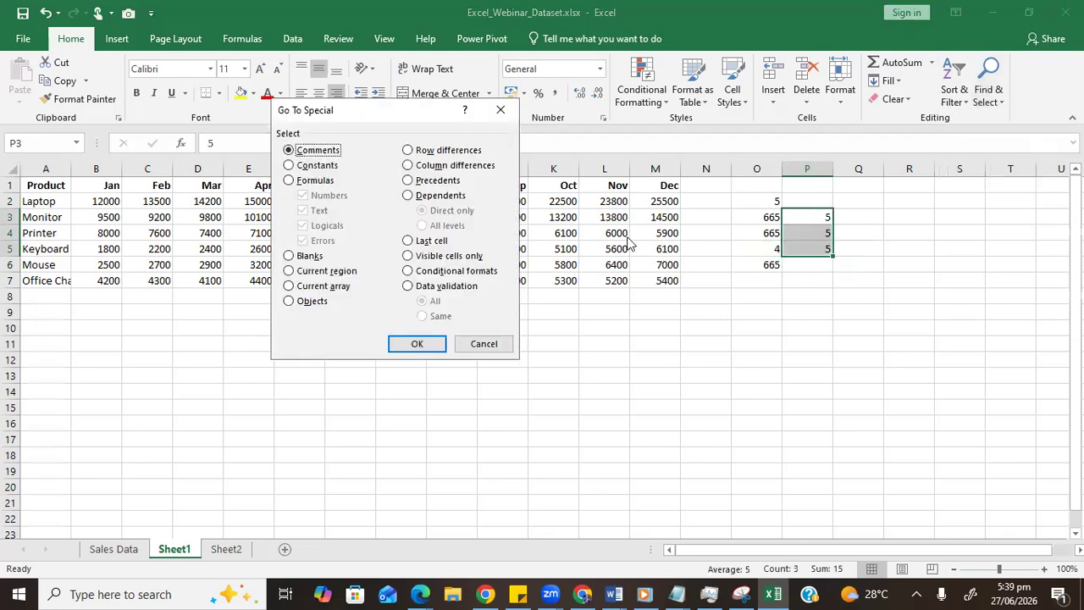
pyautogui.click(444, 167)
pyautogui.click(432, 343)
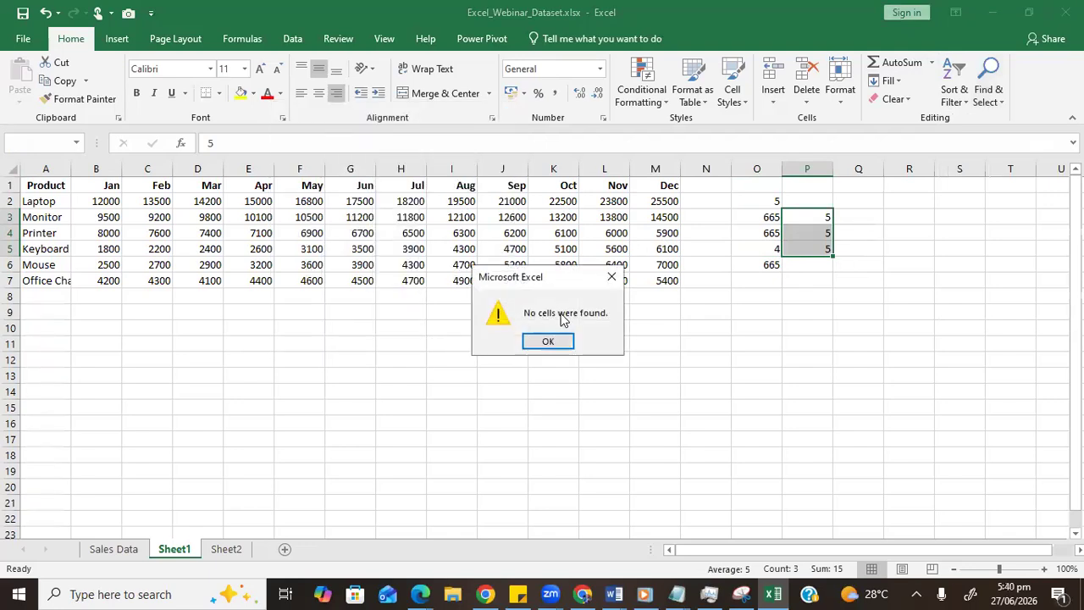
pyautogui.click(550, 341)
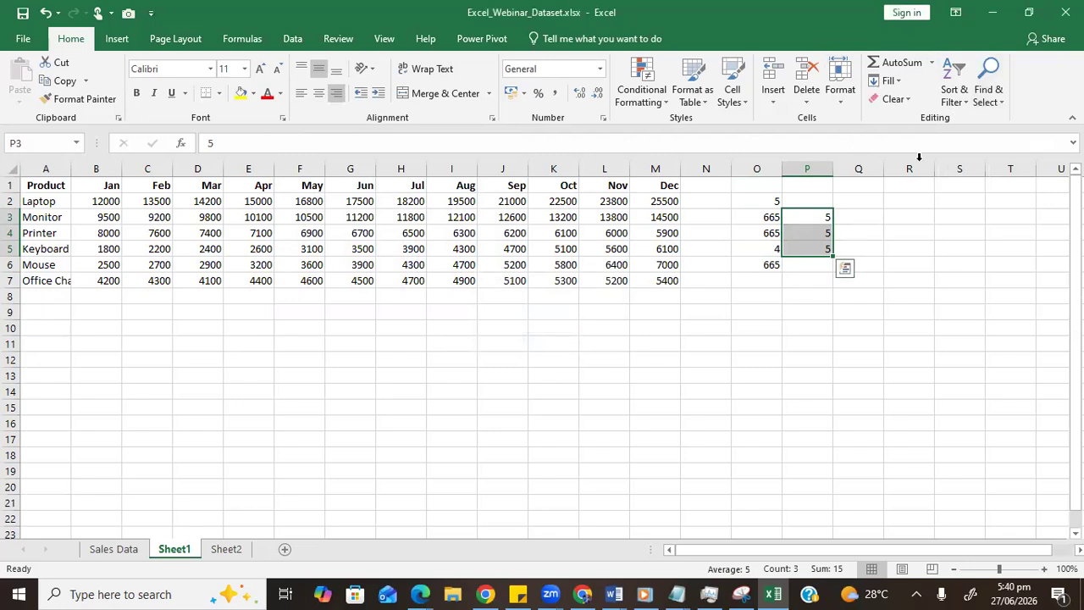
pyautogui.click(986, 93)
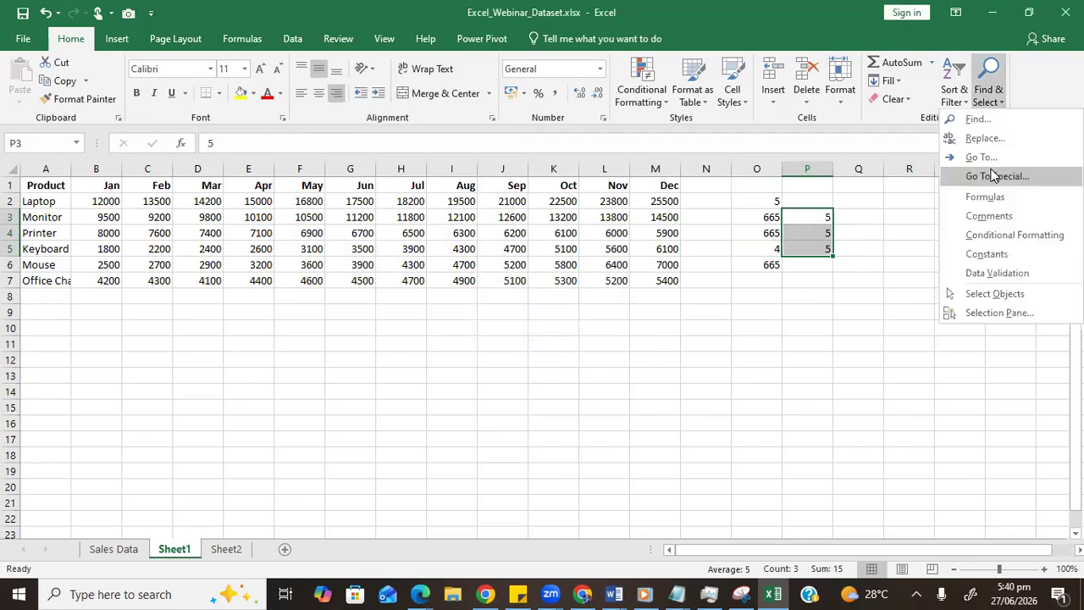
pyautogui.click(991, 174)
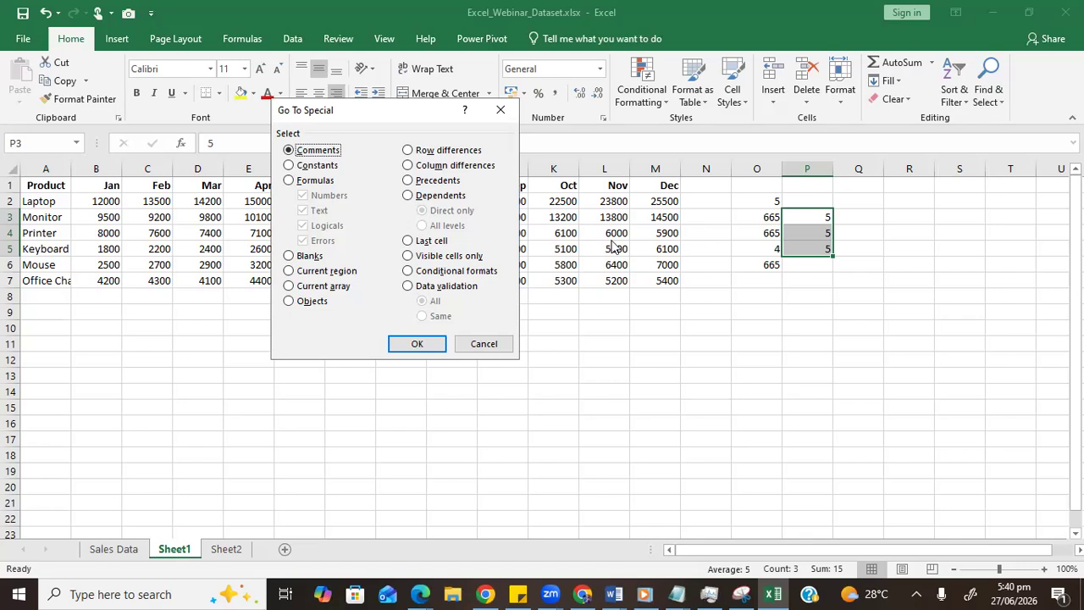
pyautogui.click(483, 343)
# Step: Select the whole sales table around cell L3 using Go To Special's Current region option
pyautogui.click(604, 217)
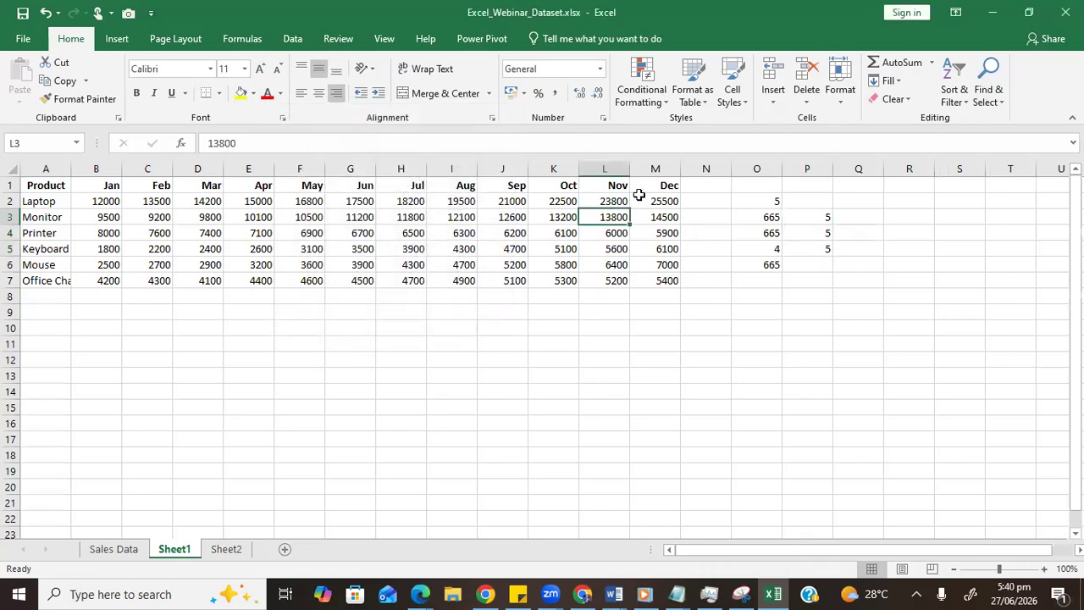
pyautogui.click(988, 93)
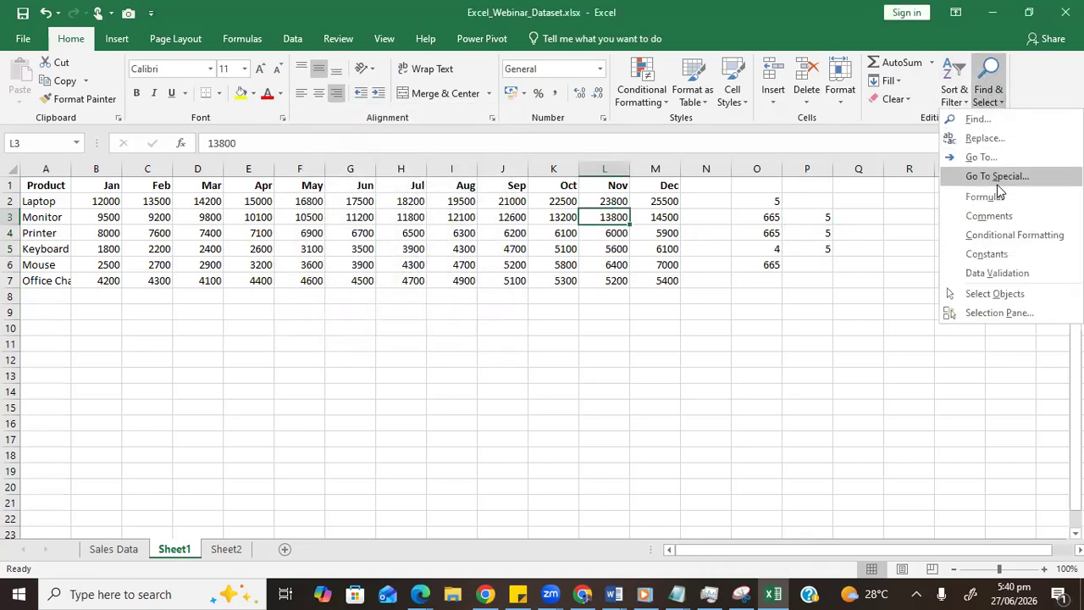
pyautogui.click(997, 178)
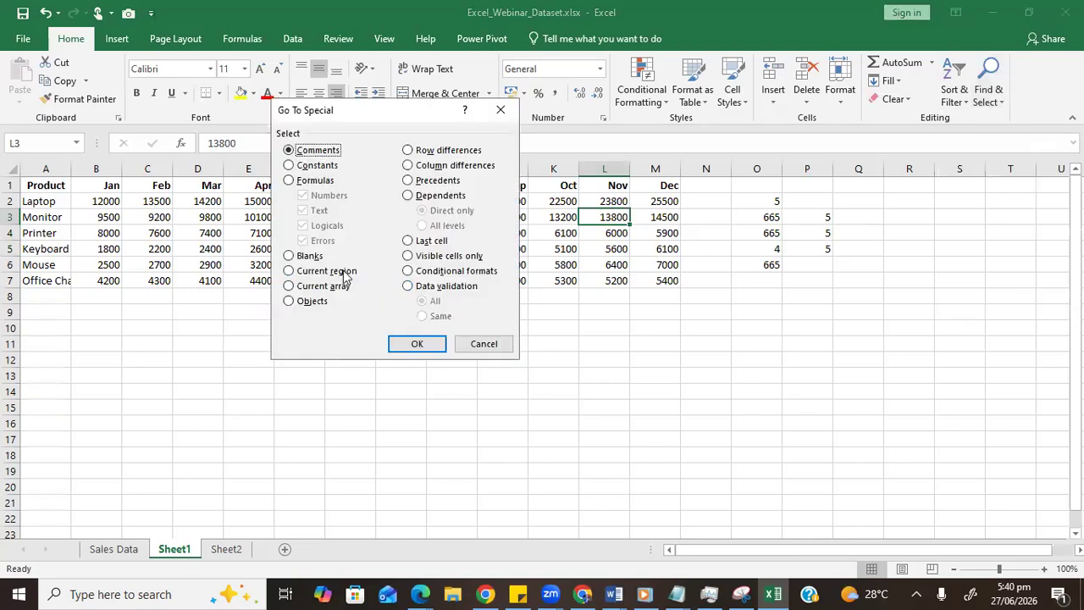
pyautogui.click(289, 271)
pyautogui.click(414, 348)
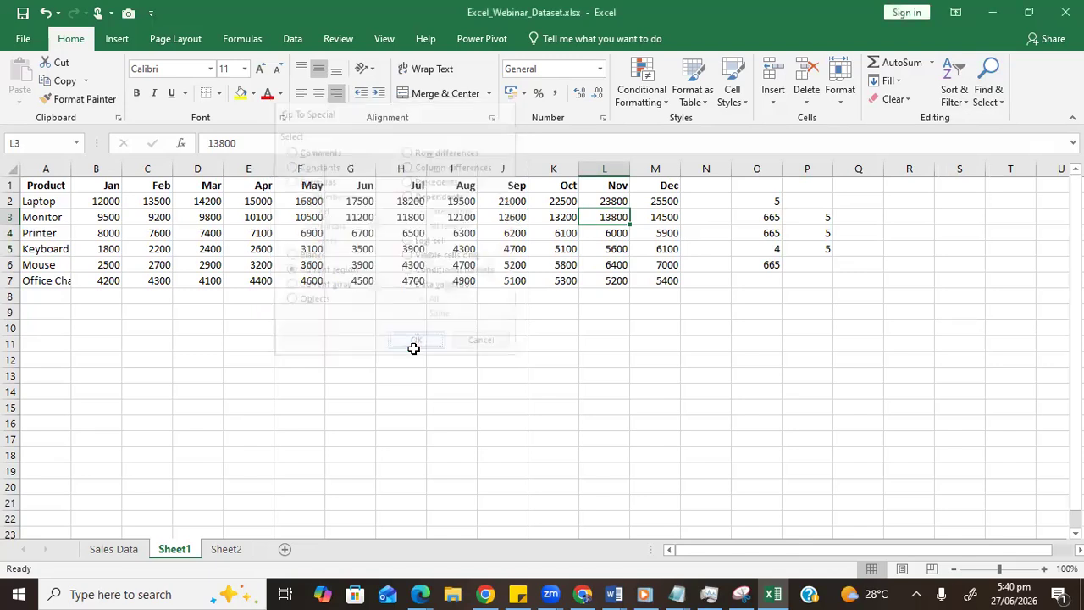
pyautogui.click(988, 88)
pyautogui.click(995, 176)
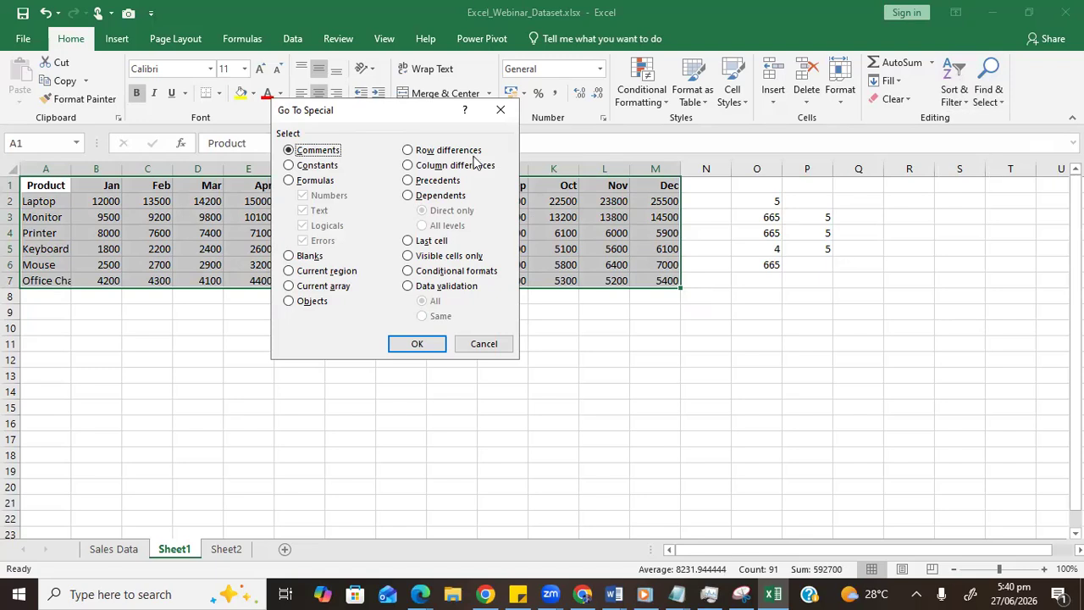
pyautogui.click(289, 270)
pyautogui.click(417, 343)
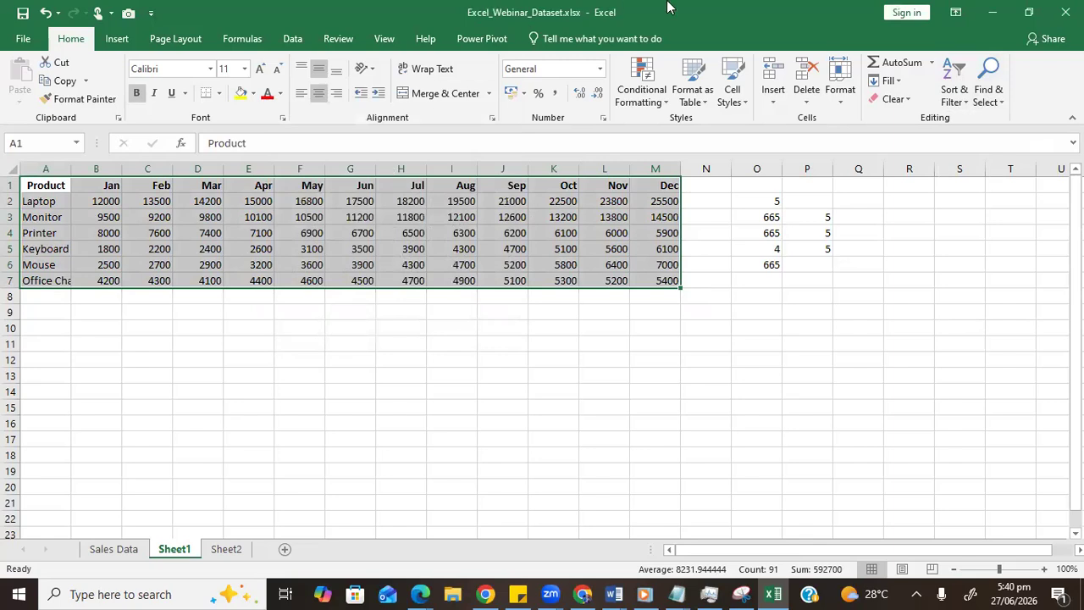
# Step: Shrink the Excel window and advance the presentation in the browser to the "Feature 5: Data Validation" slide
pyautogui.click(1047, 10)
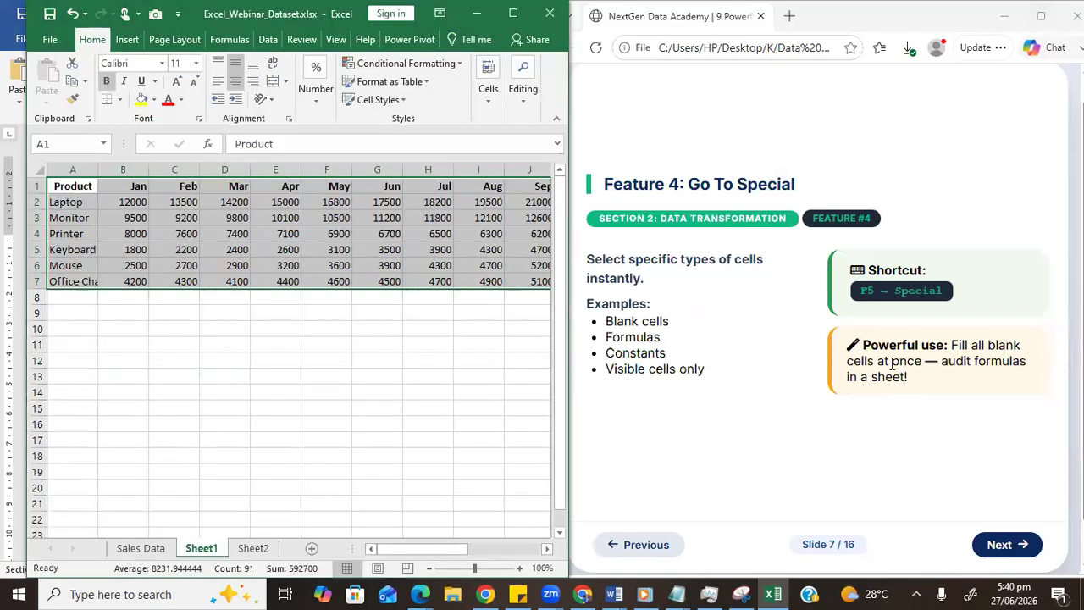
pyautogui.click(1025, 547)
pyautogui.click(1025, 547)
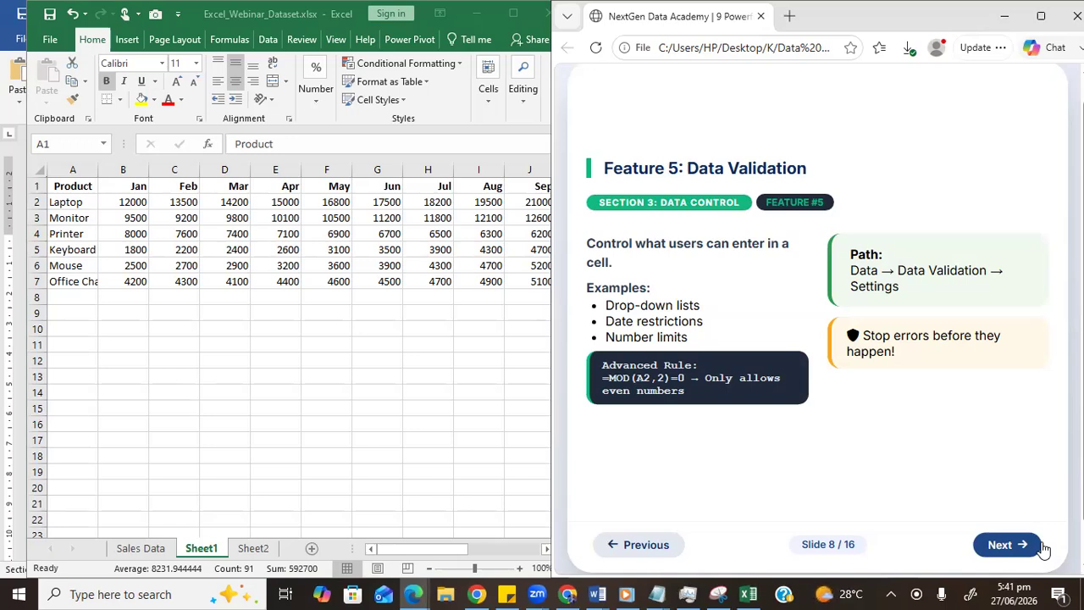
# Step: Return to the Excel workbook in a maximized window and clear the contents of columns O to Q on Sheet1
pyautogui.click(499, 9)
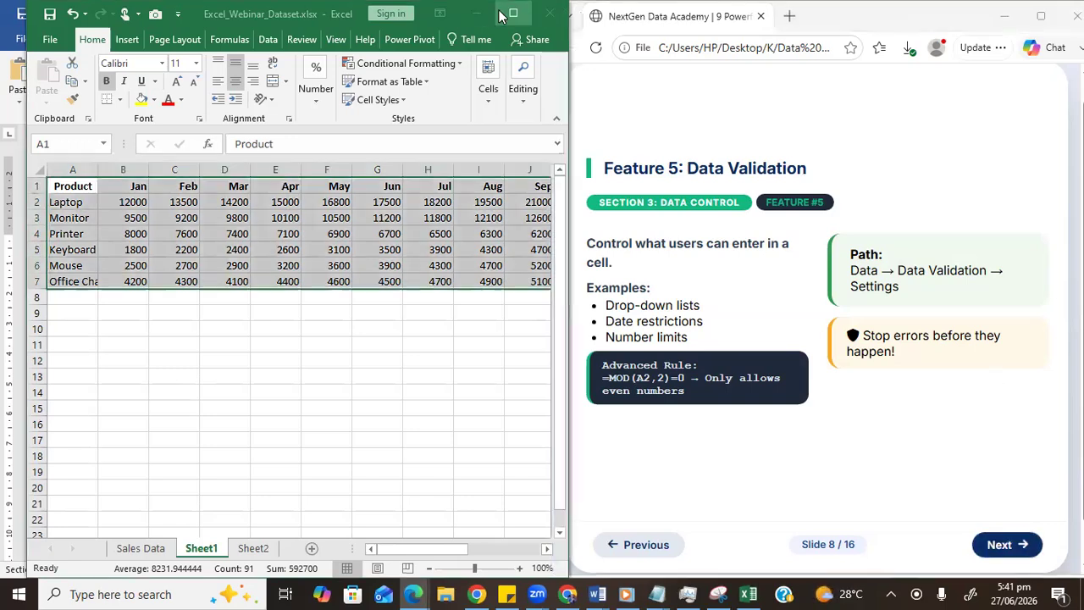
pyautogui.click(505, 11)
pyautogui.click(690, 471)
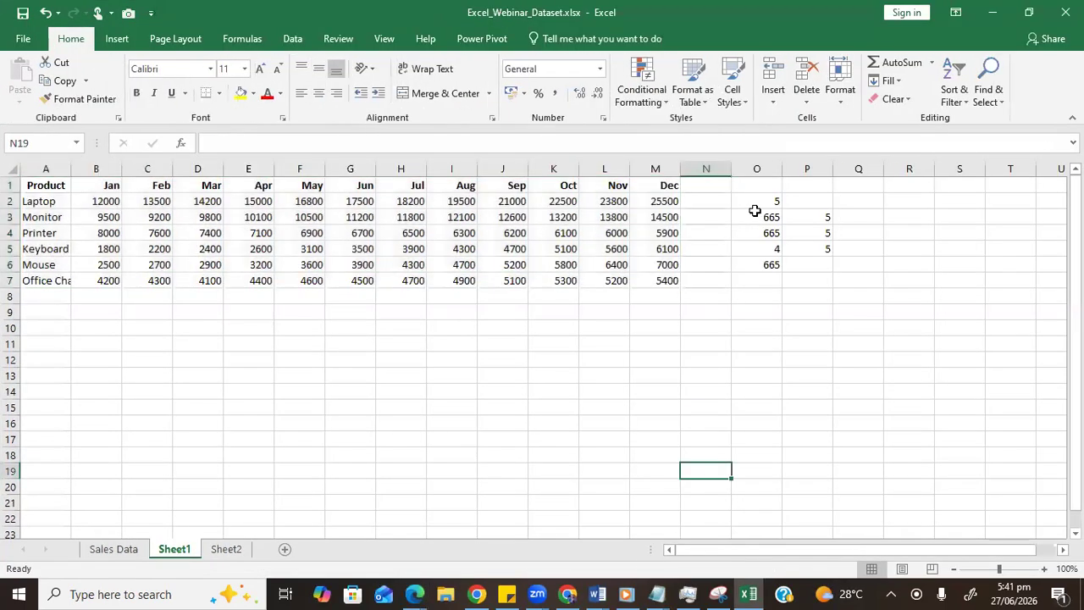
pyautogui.moveTo(756, 169); pyautogui.dragTo(840, 176)
pyautogui.press('Delete')
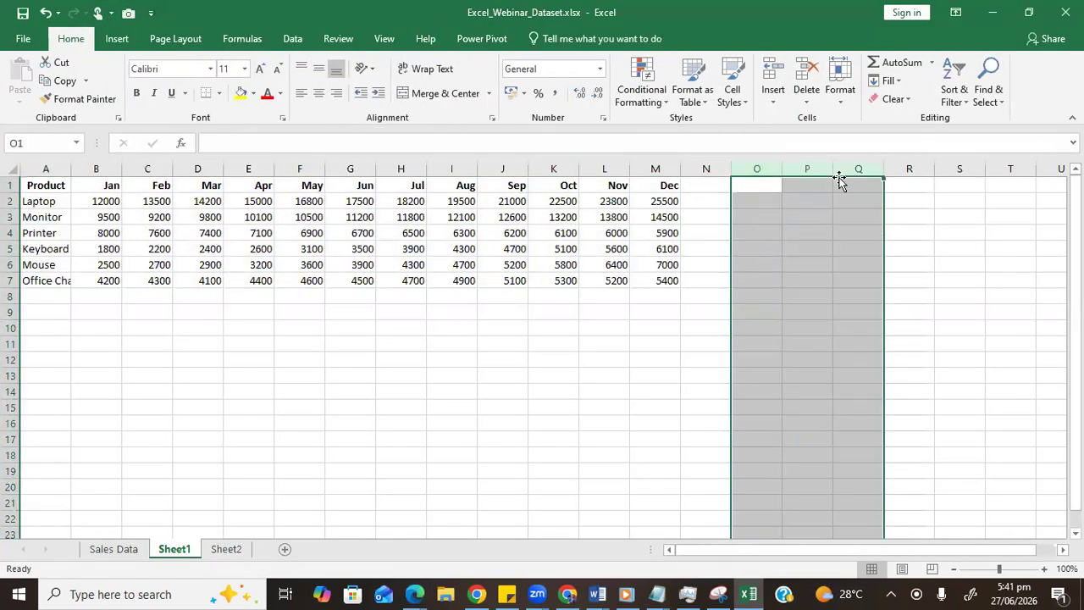
pyautogui.click(797, 179)
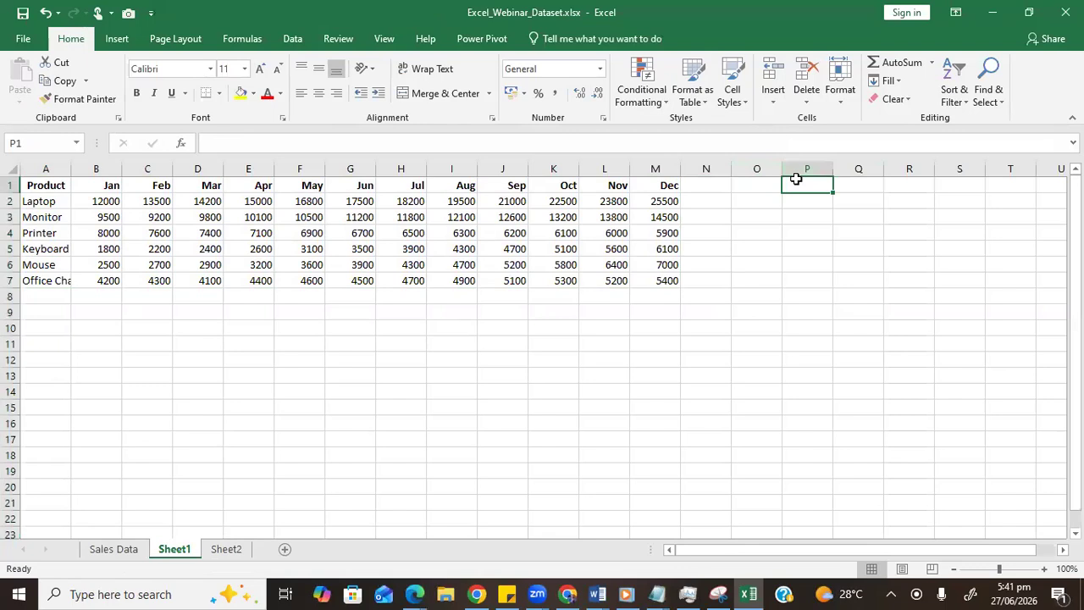
# Step: Add a new worksheet and enter the header "Names" in cell A1
pyautogui.click(286, 549)
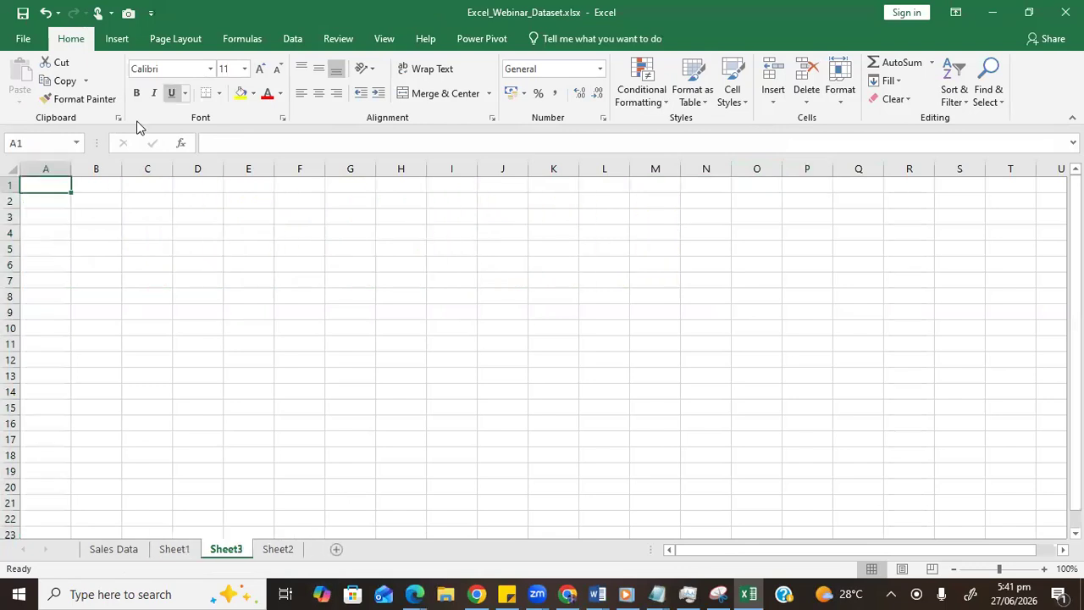
pyautogui.click(122, 218)
pyautogui.click(50, 183)
pyautogui.write('Name')
pyautogui.press('Return')
# Step: Enter 18 in cell B1 beside the Names header
pyautogui.press('Right')
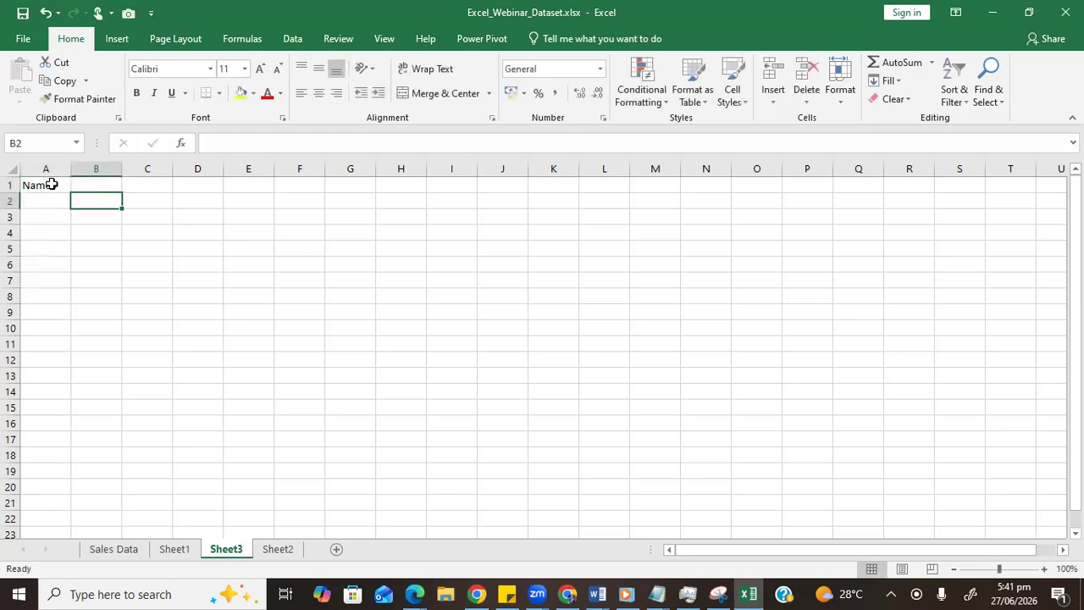
pyautogui.press('Up')
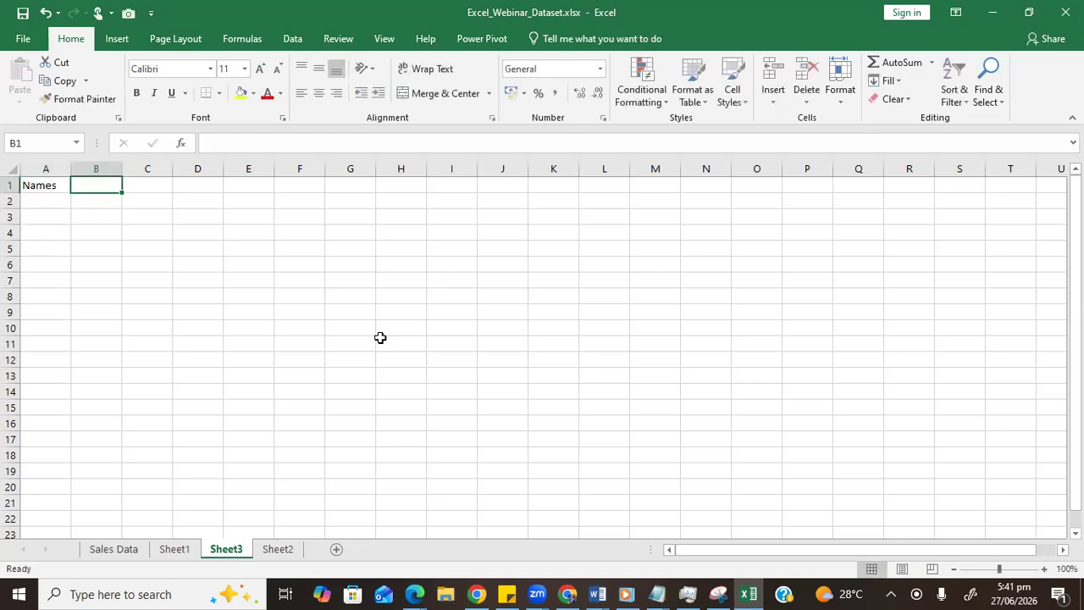
pyautogui.write('18')
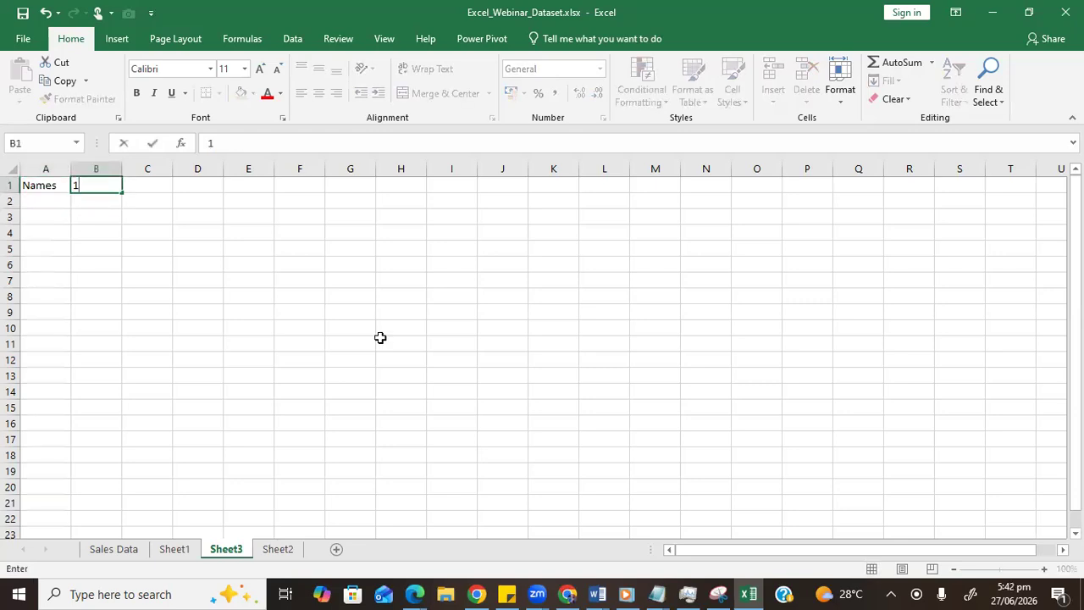
pyautogui.press('Return')
pyautogui.press('Left')
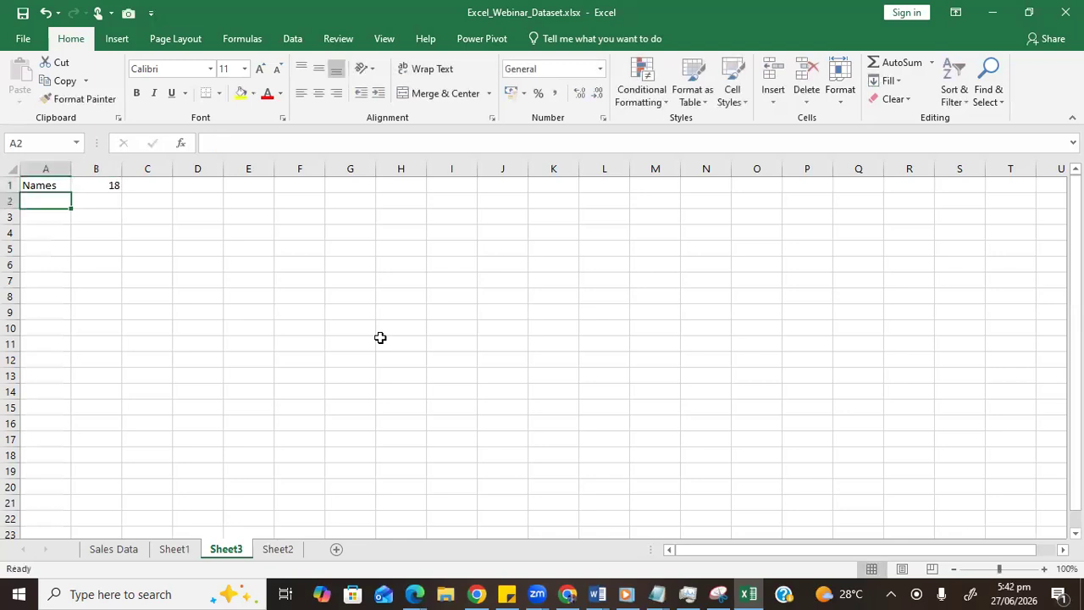
pyautogui.click(380, 338)
pyautogui.write('Ma')
pyautogui.press('BackSpace')
pyautogui.press('BackSpace')
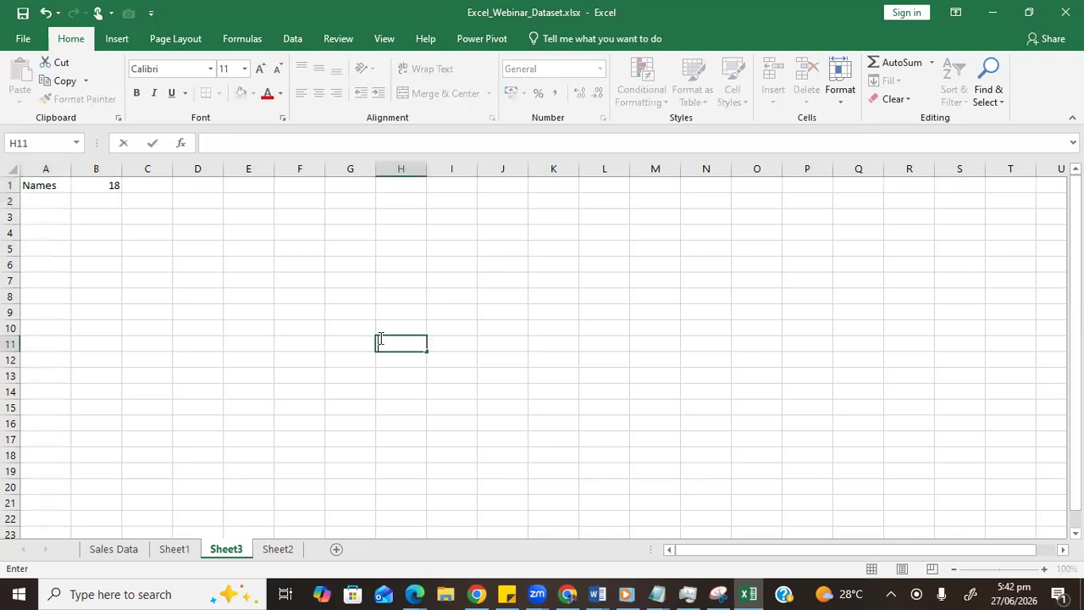
# Step: Fill cells A2 to A4 under the Names header with three sample first names
pyautogui.click(48, 199)
pyautogui.write('Mark')
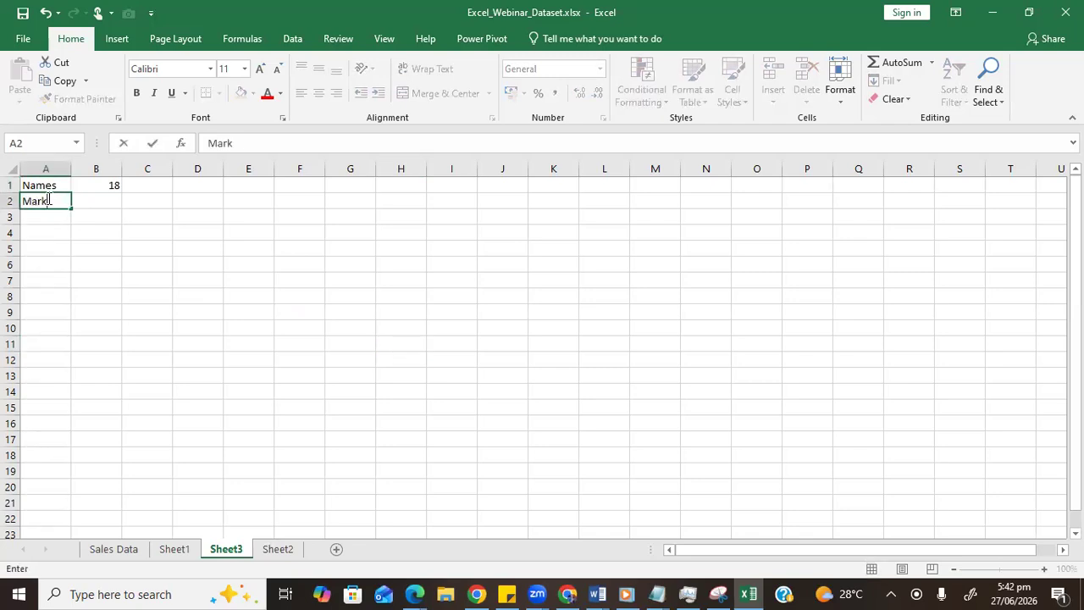
pyautogui.press('Return')
pyautogui.write('Markxwell')
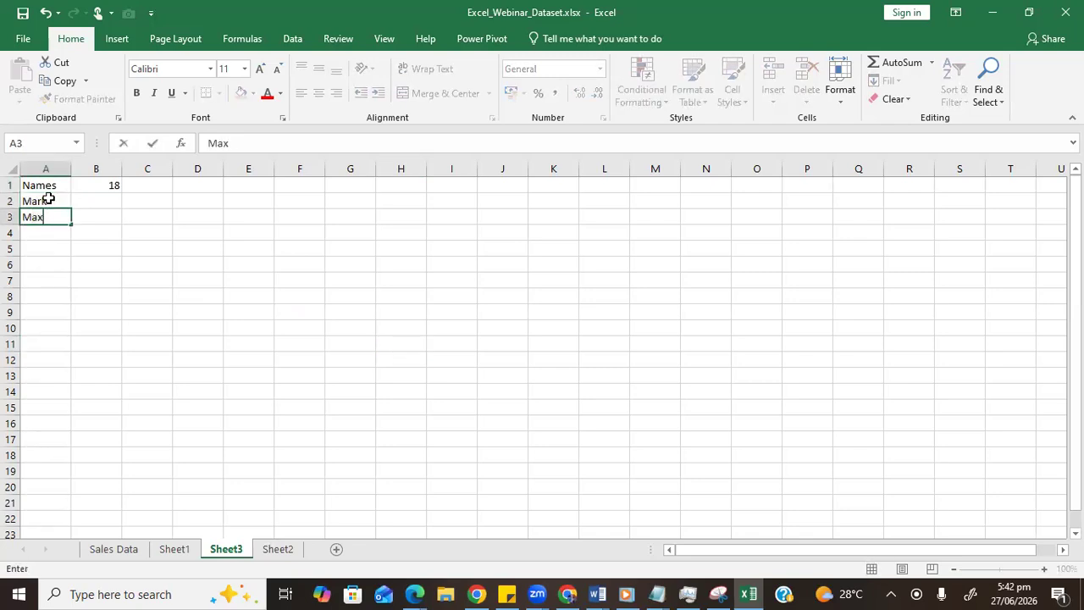
pyautogui.press('Return')
pyautogui.write('Anthony')
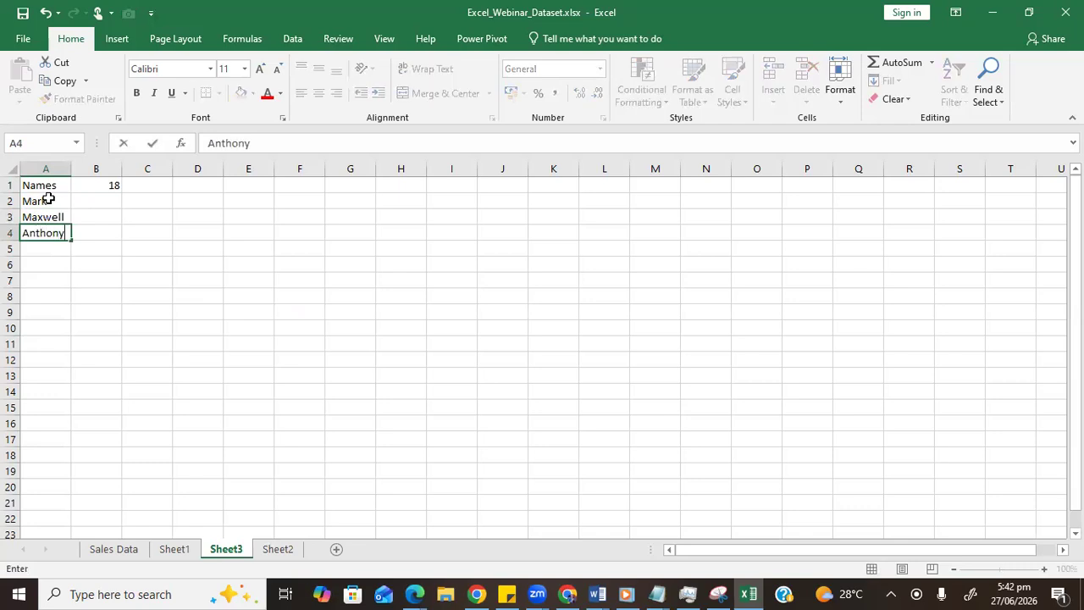
pyautogui.press('Return')
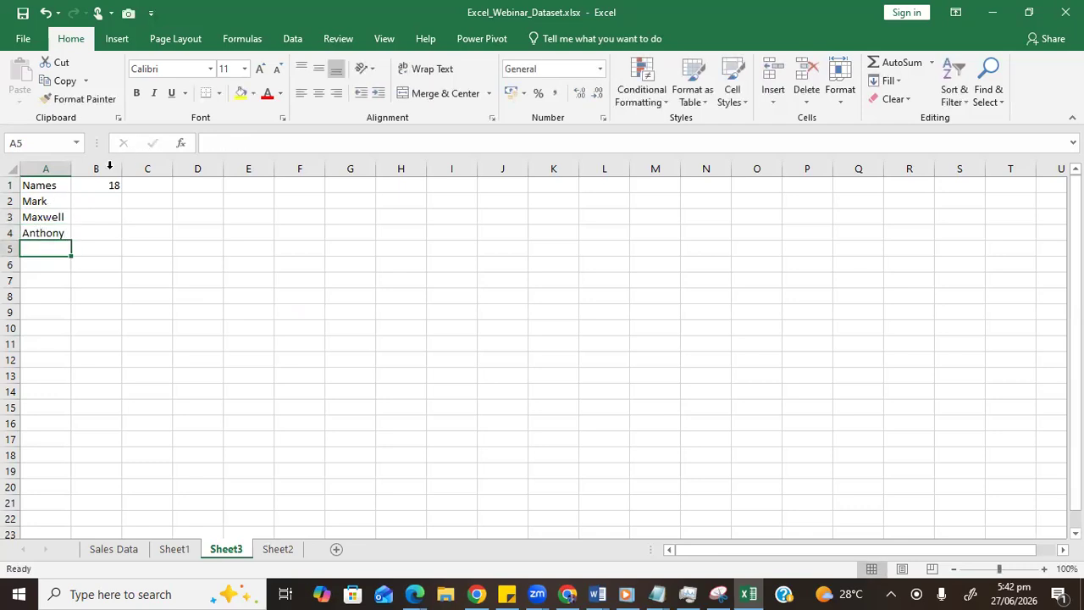
# Step: Replace the content of cell B1 with the header "Age"
pyautogui.click(99, 184)
pyautogui.write('Age')
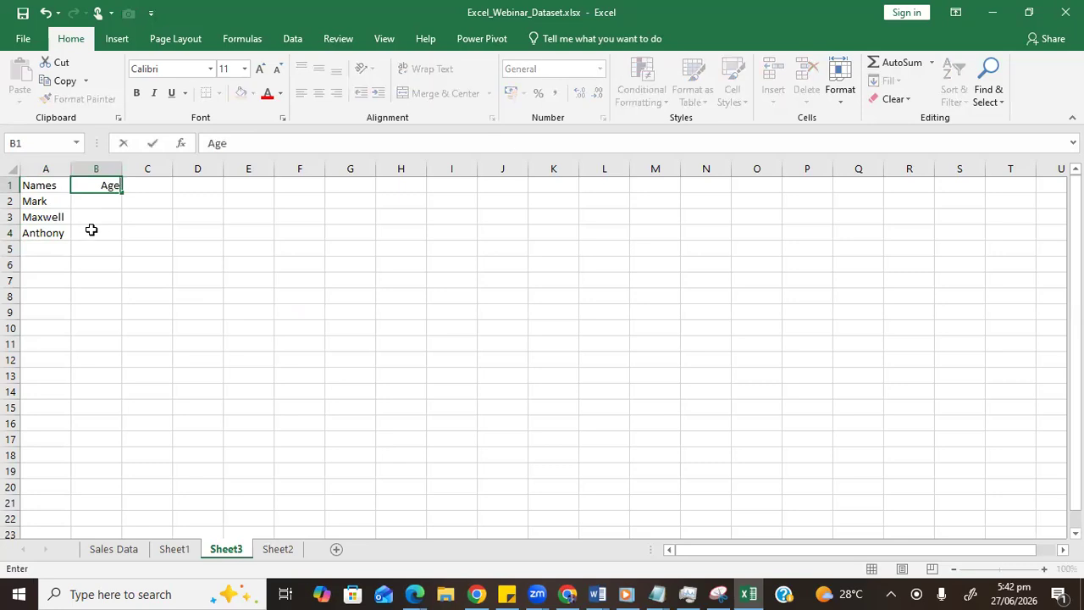
pyautogui.press('Return')
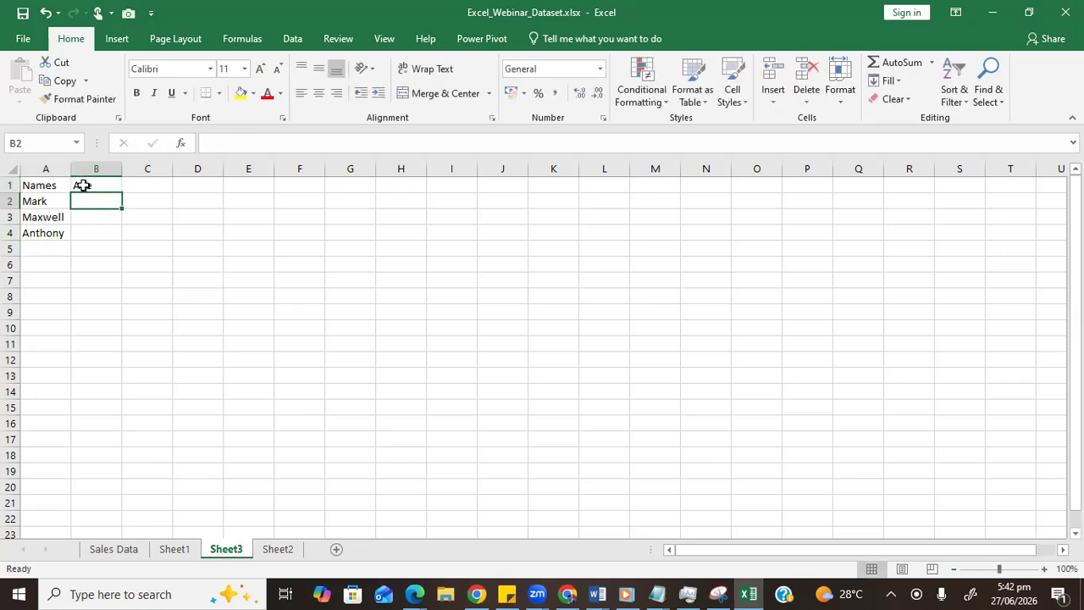
# Step: Start a Data Validation rule on cells B2 to B4 under the Age header that allows only whole numbers
pyautogui.moveTo(87, 198); pyautogui.dragTo(93, 235)
pyautogui.click(106, 163)
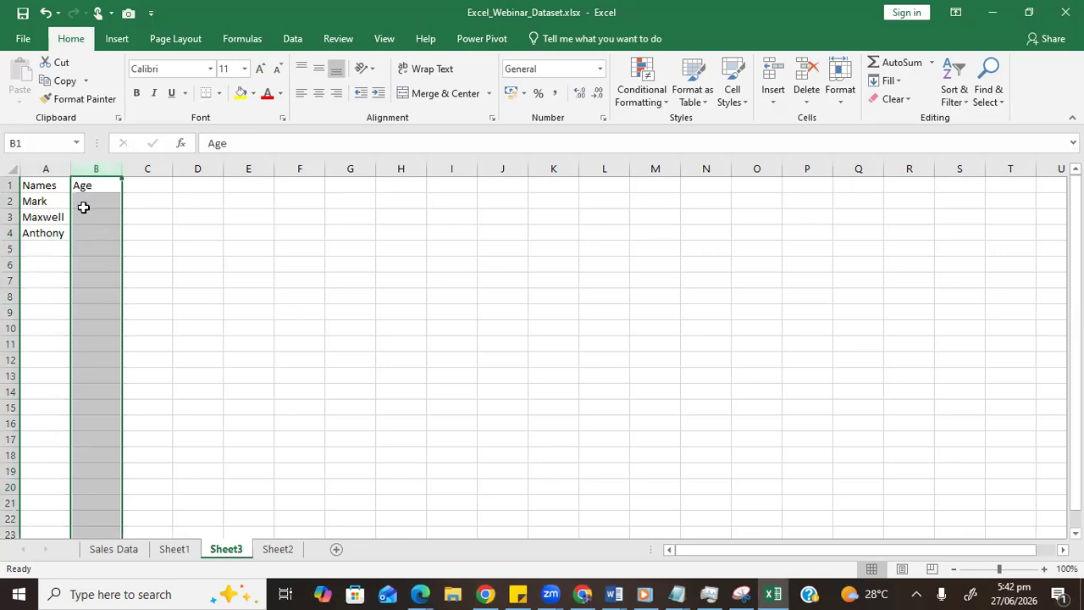
pyautogui.moveTo(82, 201); pyautogui.dragTo(87, 231)
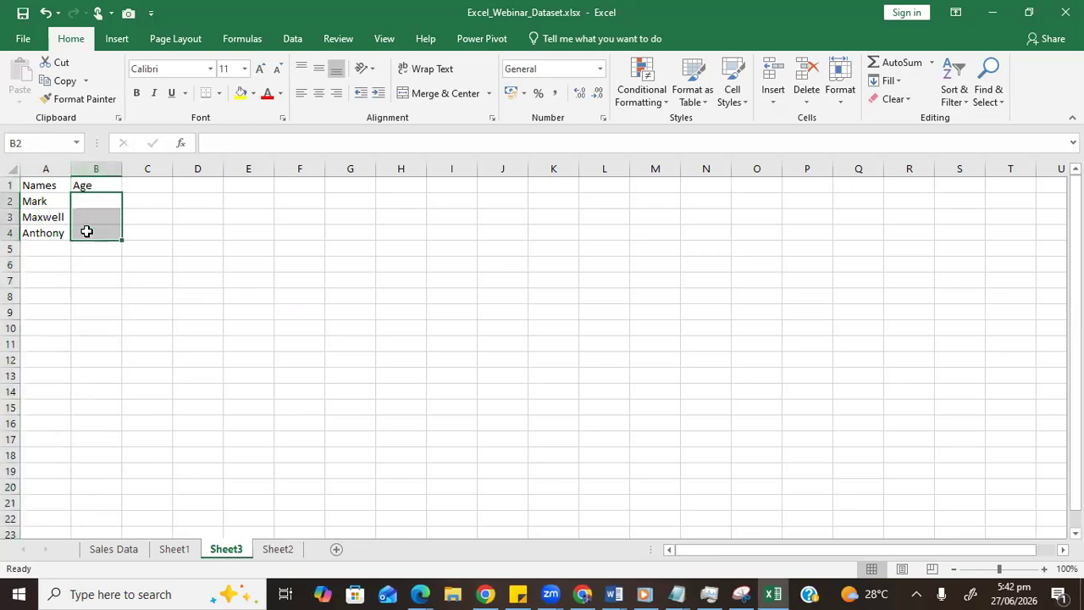
pyautogui.click(293, 39)
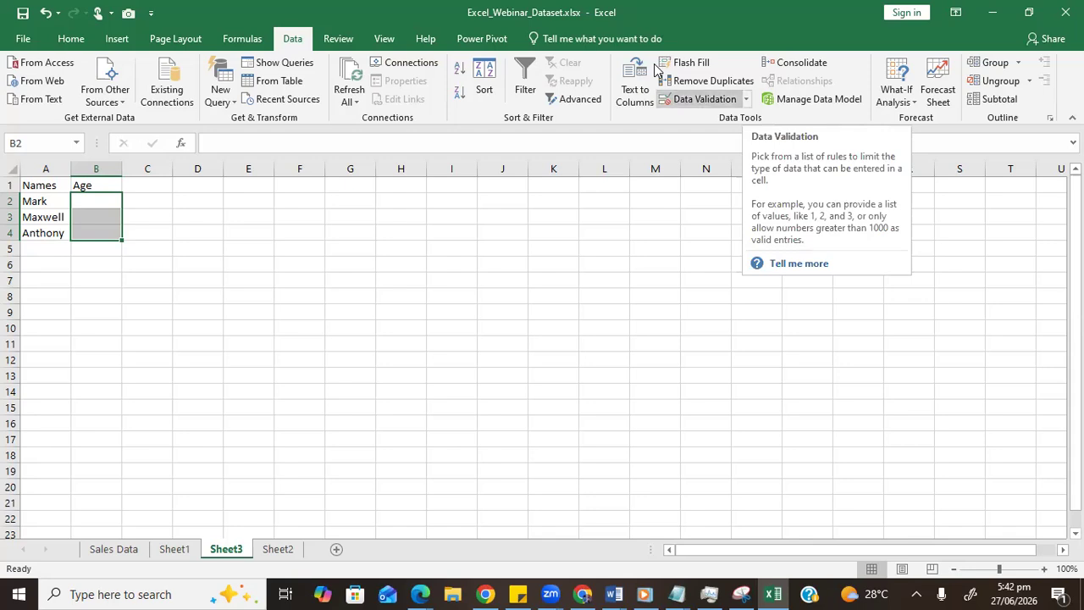
pyautogui.click(703, 99)
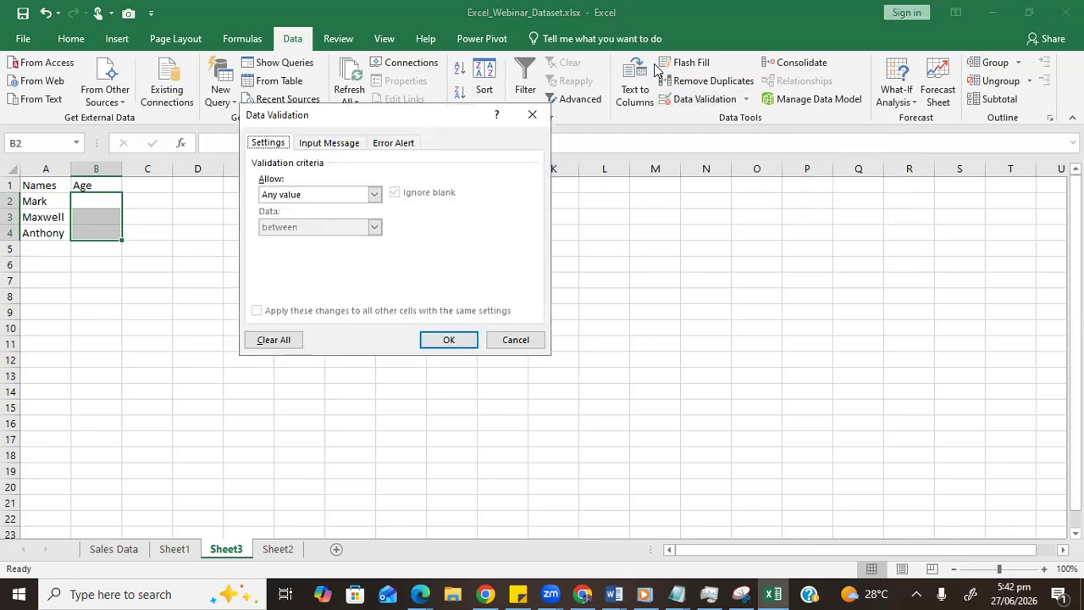
pyautogui.click(533, 116)
pyautogui.click(746, 99)
pyautogui.click(718, 119)
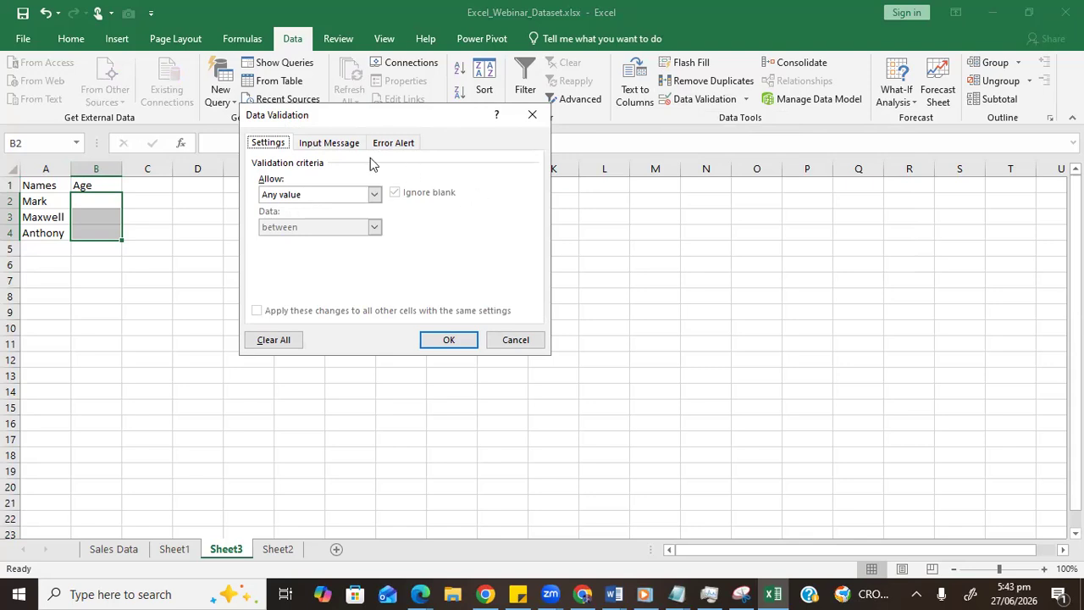
pyautogui.click(373, 194)
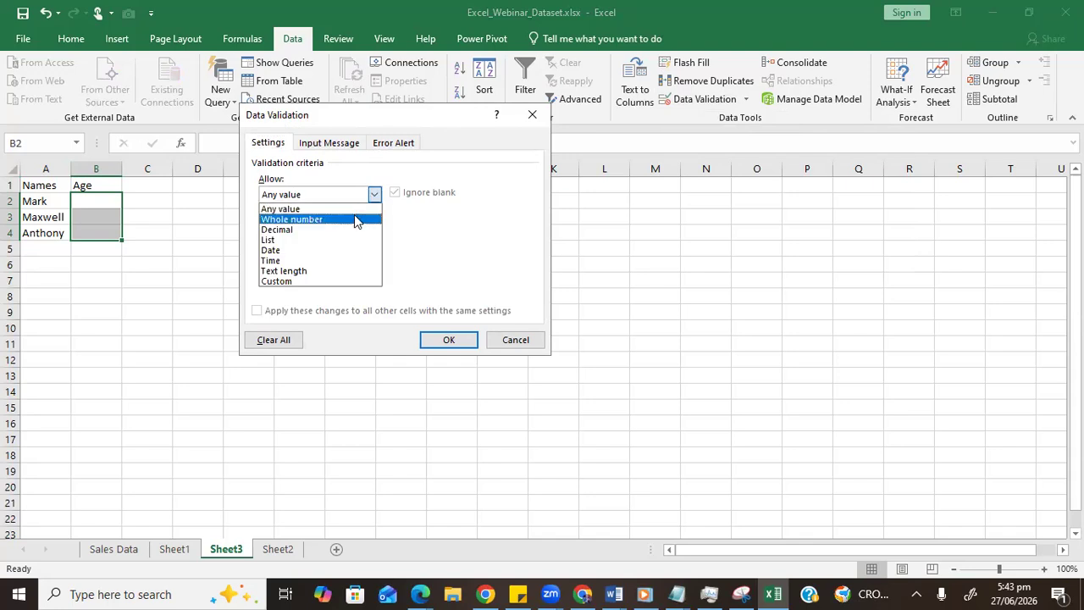
pyautogui.click(354, 219)
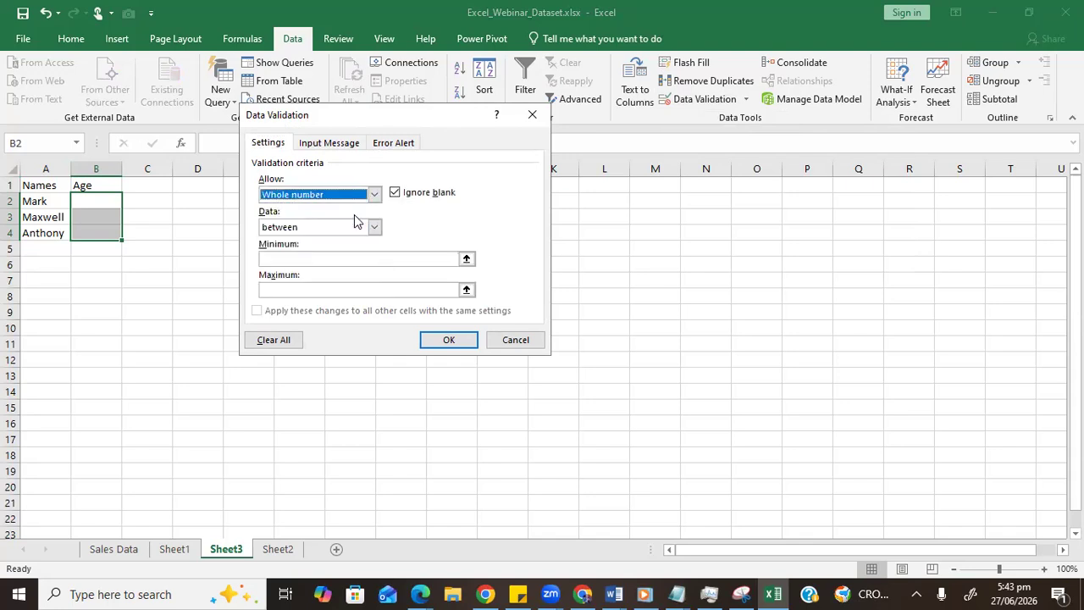
# Step: Limit the Age rule to values between a minimum of 15 and a maximum of 60, and apply it
pyautogui.click(412, 259)
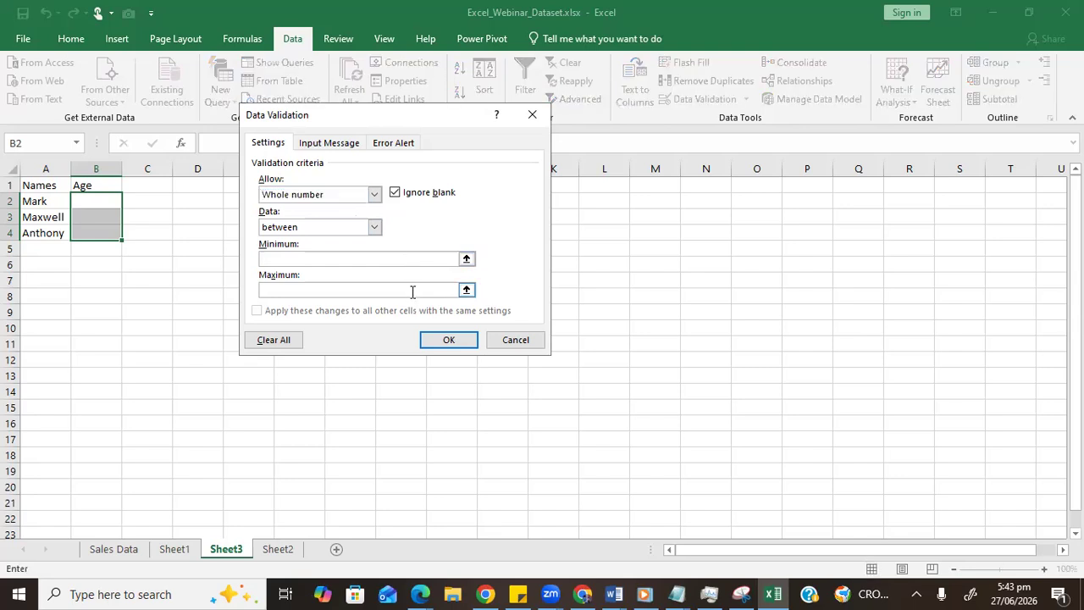
pyautogui.click(411, 259)
pyautogui.write('15')
pyautogui.write('60')
pyautogui.click(373, 227)
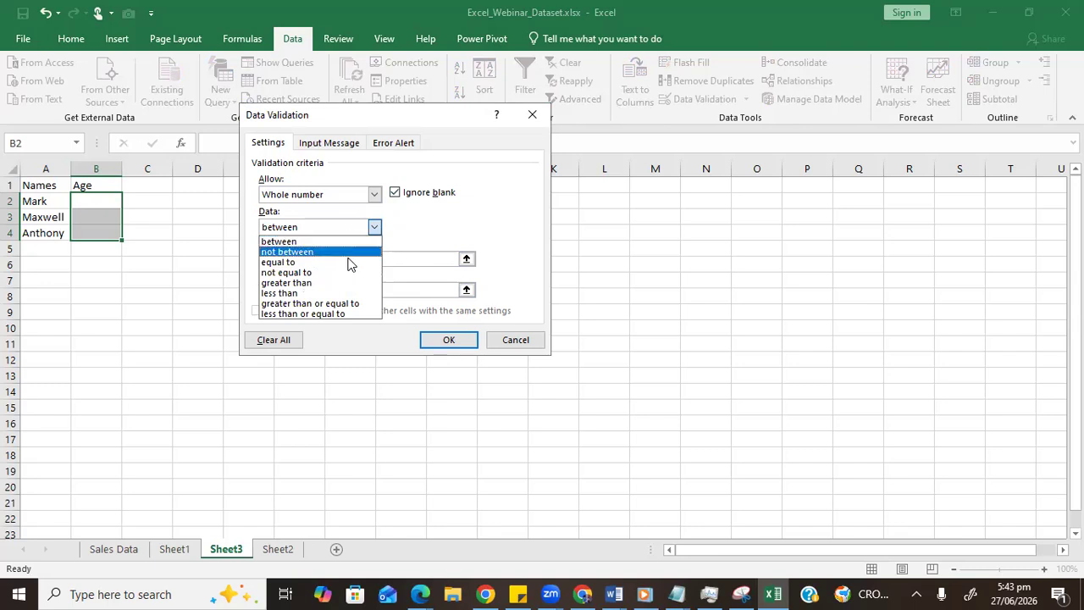
pyautogui.click(490, 192)
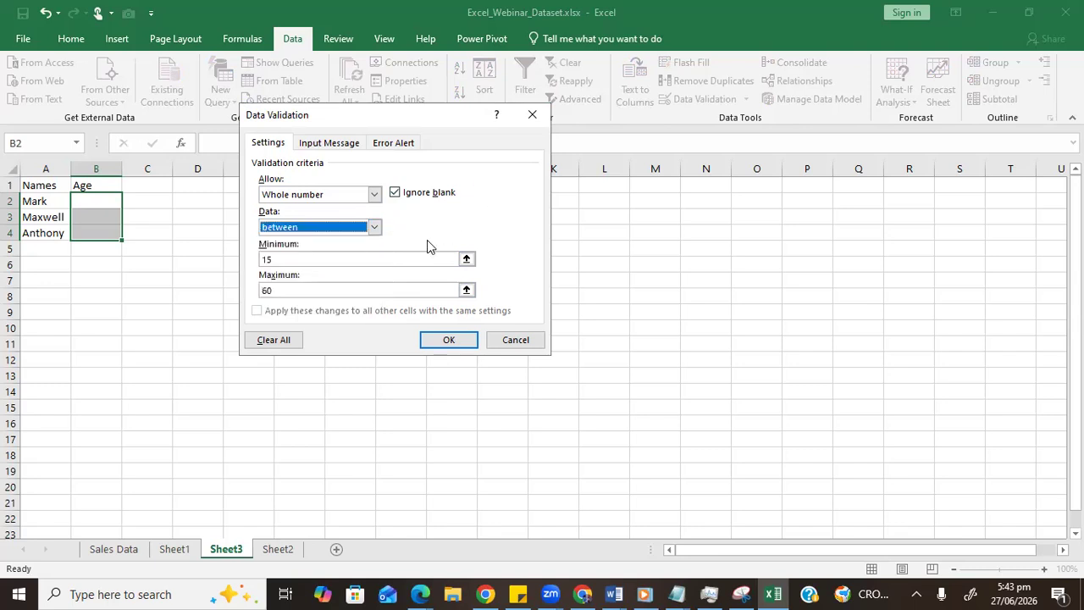
pyautogui.click(445, 340)
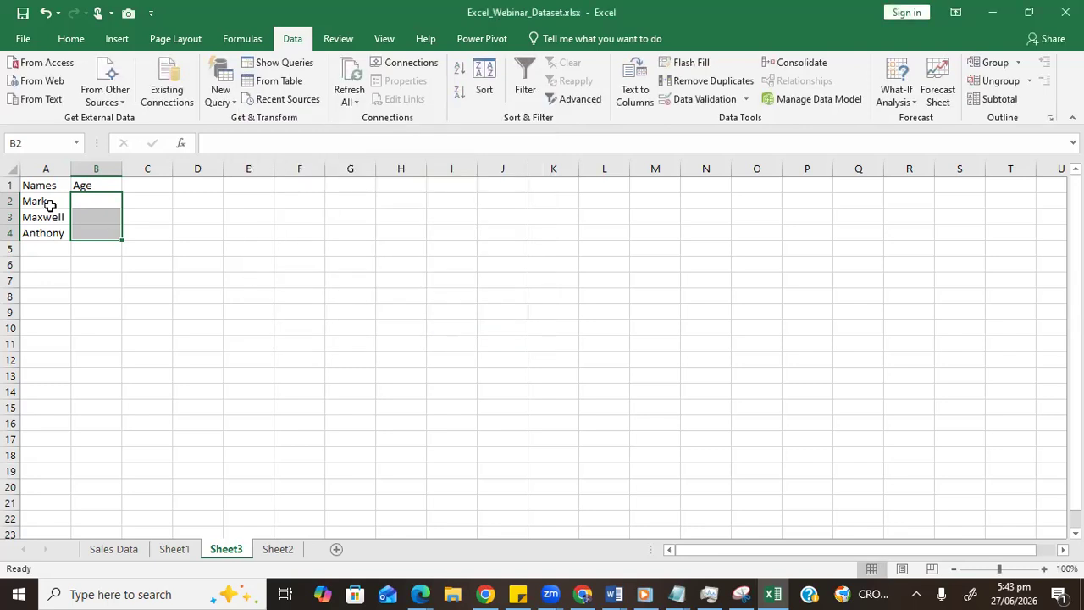
# Step: Test the Age validation by trying to enter 10 in cell B2, and cancel the entry
pyautogui.click(84, 200)
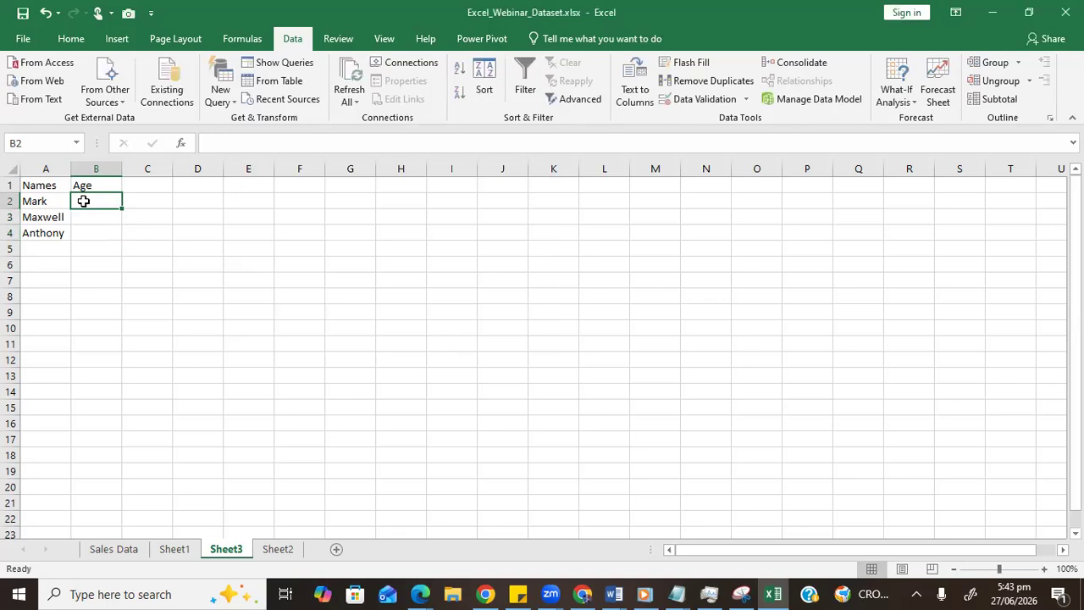
pyautogui.write('10')
pyautogui.press('Return')
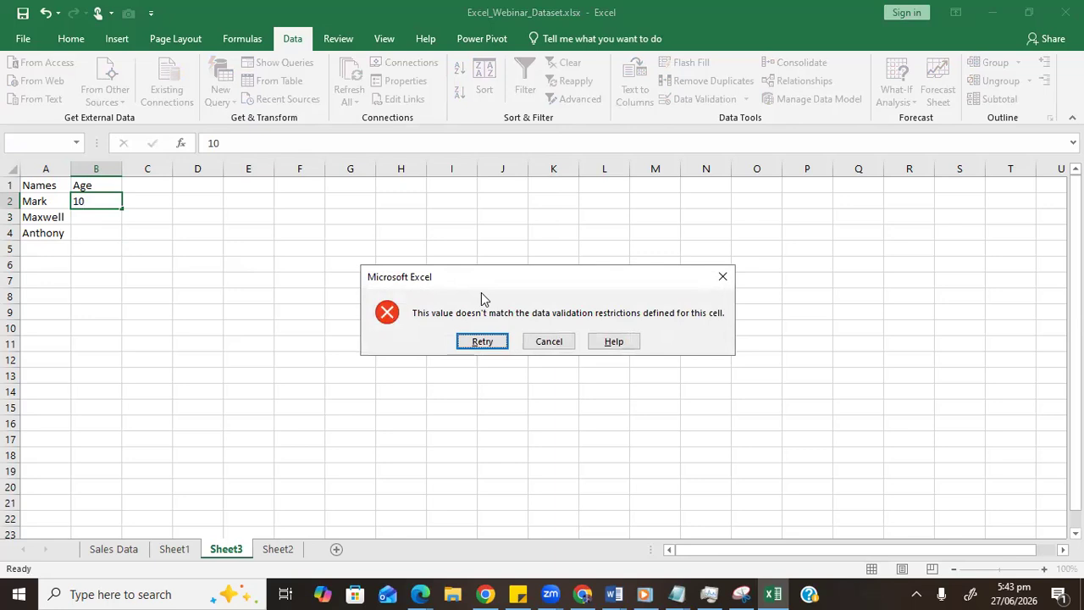
pyautogui.click(487, 342)
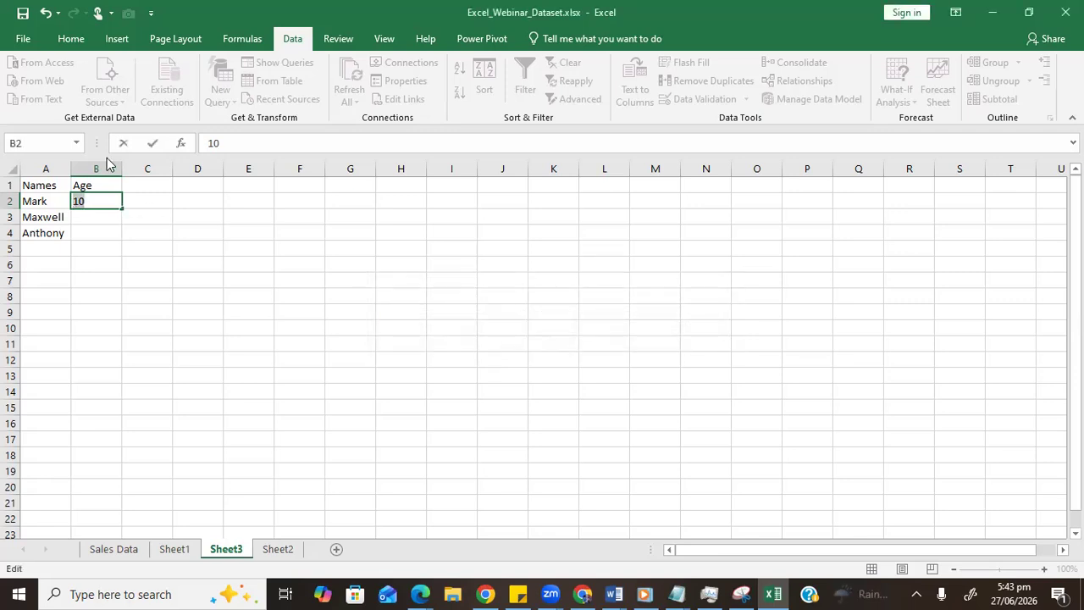
pyautogui.press('Return')
pyautogui.click(562, 341)
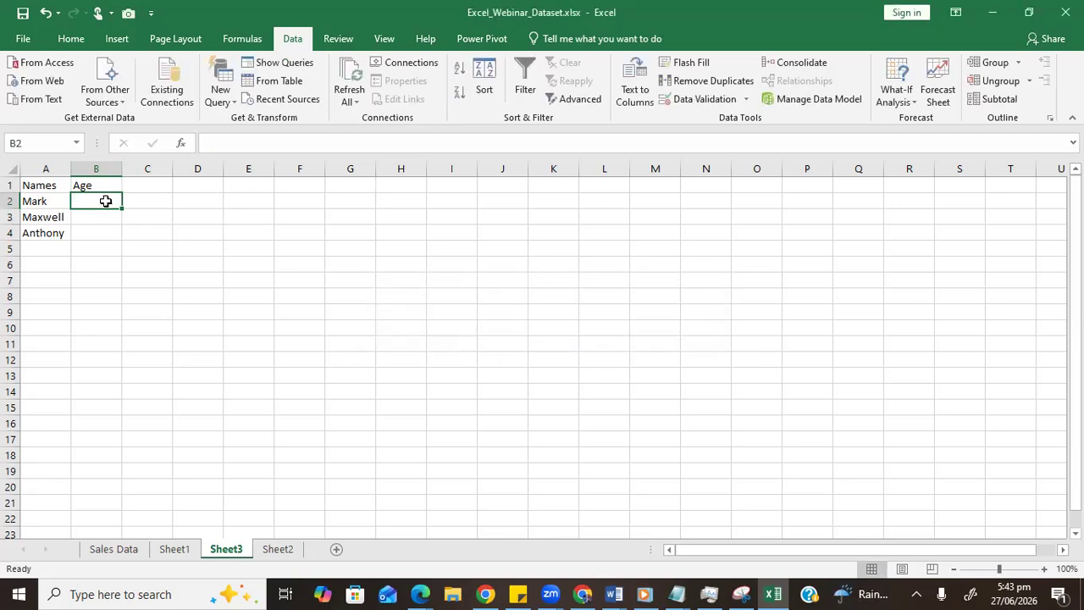
# Step: Enter 15 as the age in cell B2
pyautogui.write('15')
pyautogui.press('Return')
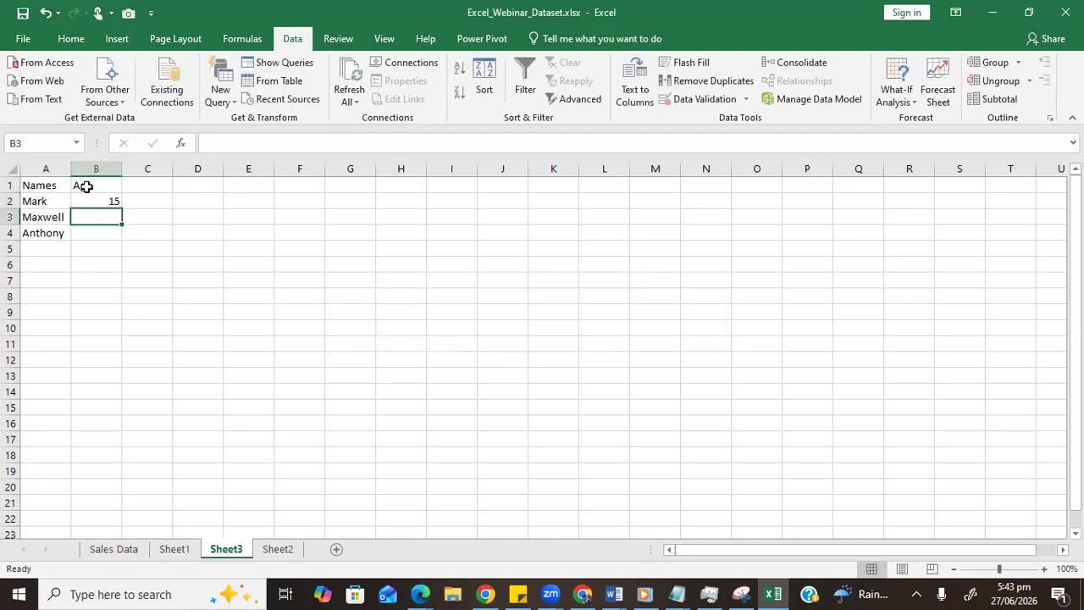
pyautogui.click(90, 198)
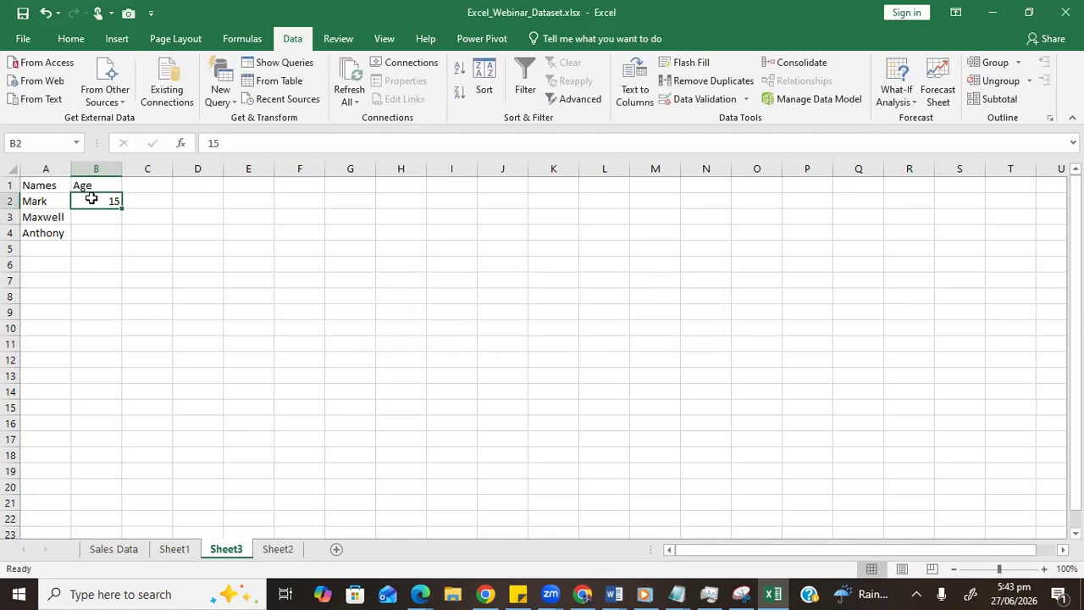
# Step: Test the Age validation by trying to enter the text "kldfkdfn" in cell B3, and dismiss the entry
pyautogui.click(103, 220)
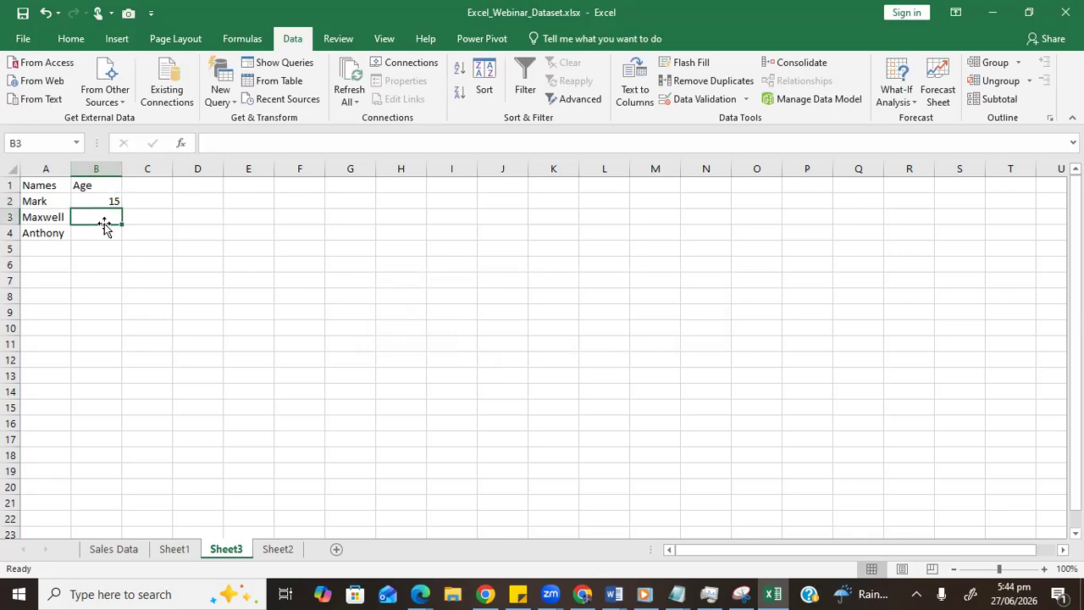
pyautogui.write('kldfkdfn')
pyautogui.press('Return')
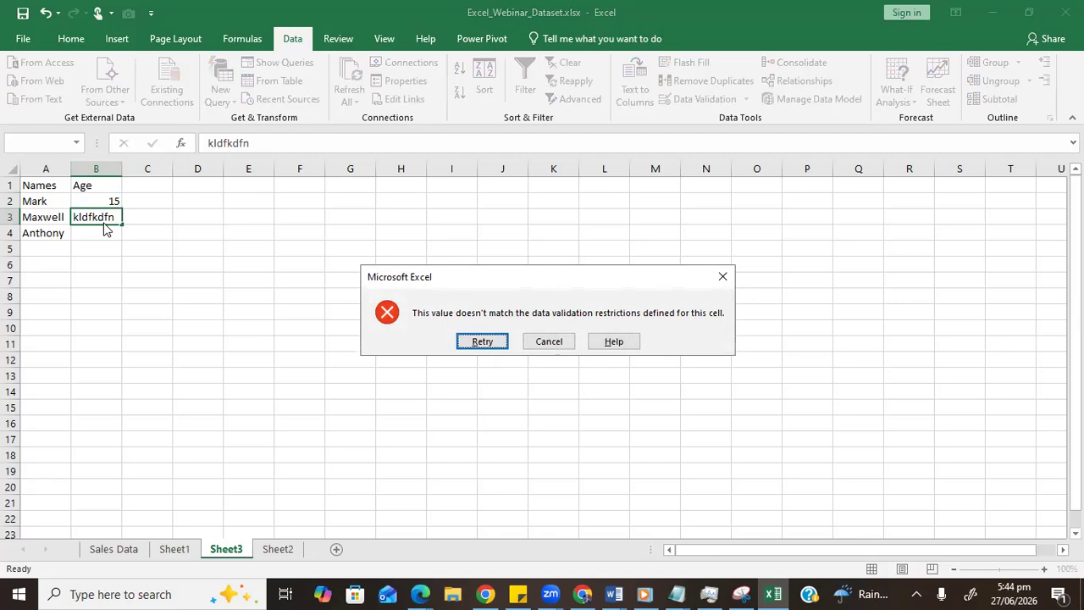
pyautogui.click(721, 279)
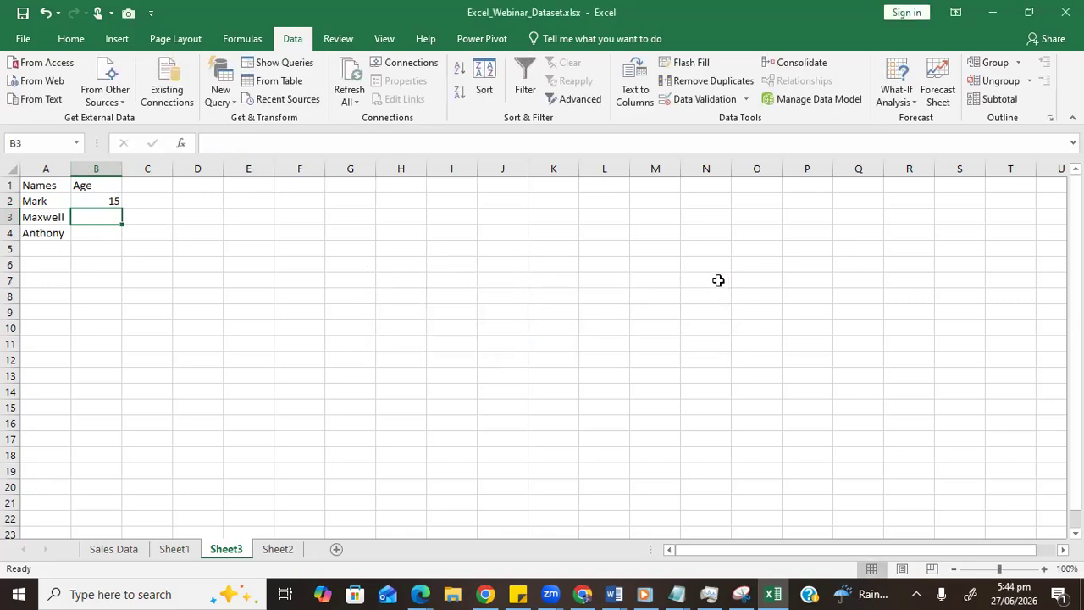
# Step: Try to enter the numbers 65 and 4.5 in cell B3 against the Age rule, dismissing each entry
pyautogui.write('65')
pyautogui.press('Return')
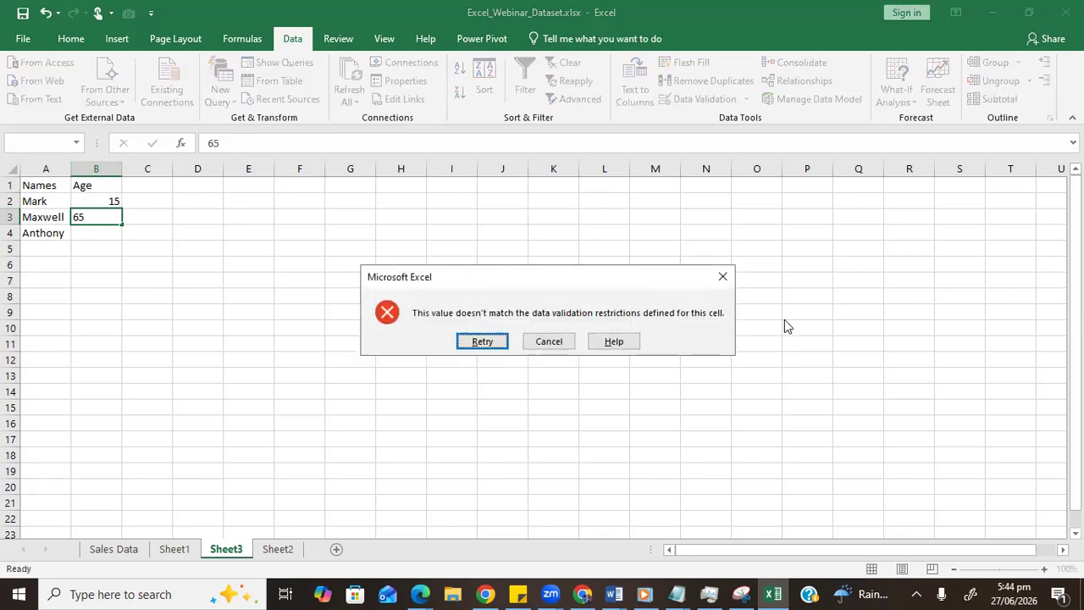
pyautogui.click(719, 272)
pyautogui.write('4.5')
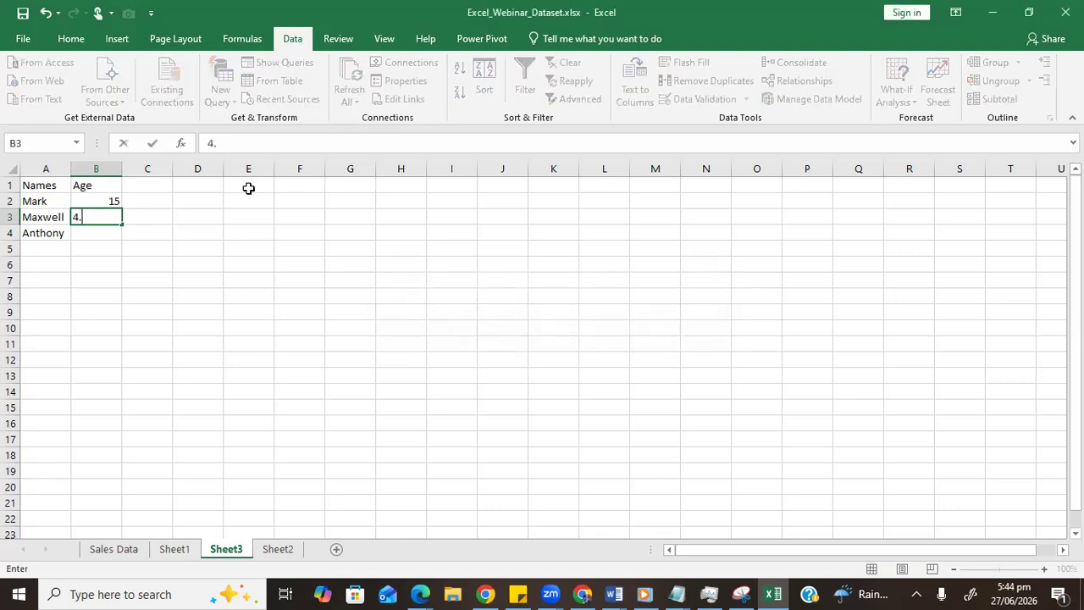
pyautogui.press('Return')
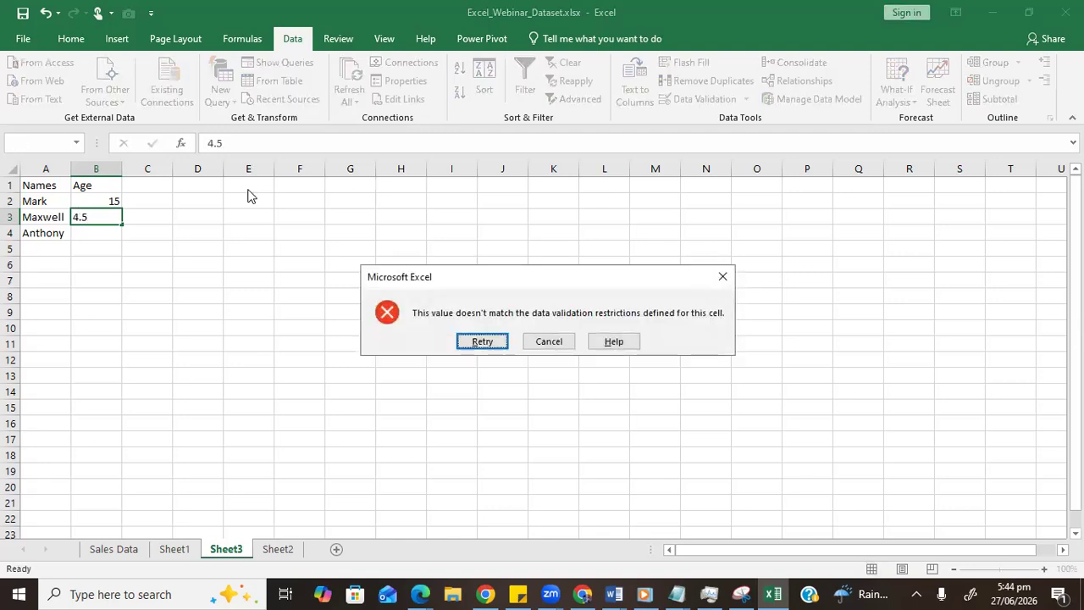
pyautogui.click(722, 278)
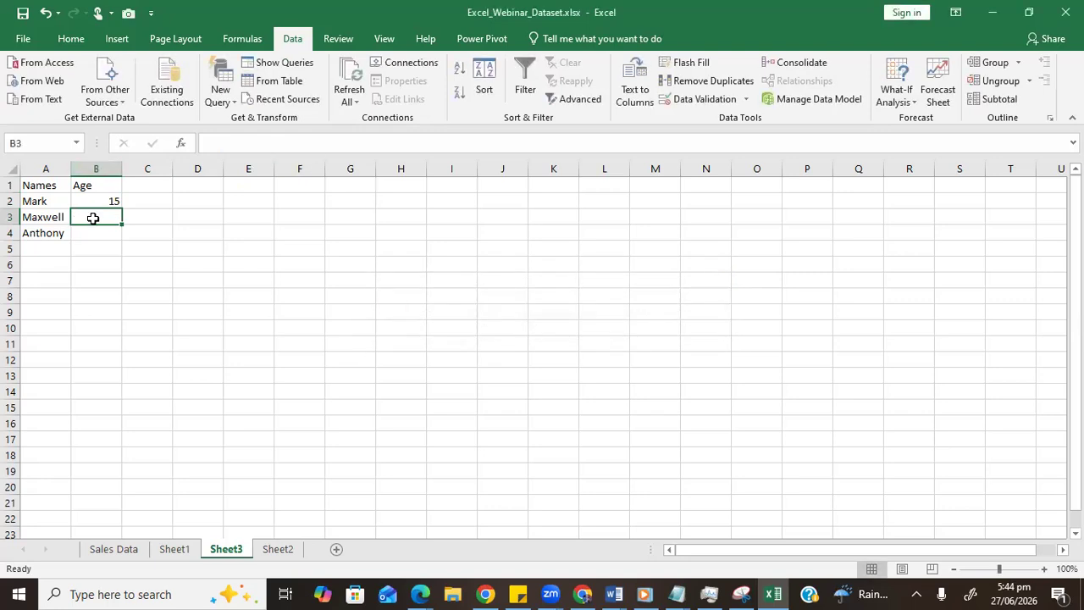
# Step: Enter the ages 18 in cell B3 and 35 in cell B4
pyautogui.write('18')
pyautogui.press('Return')
pyautogui.write('35')
pyautogui.press('Return')
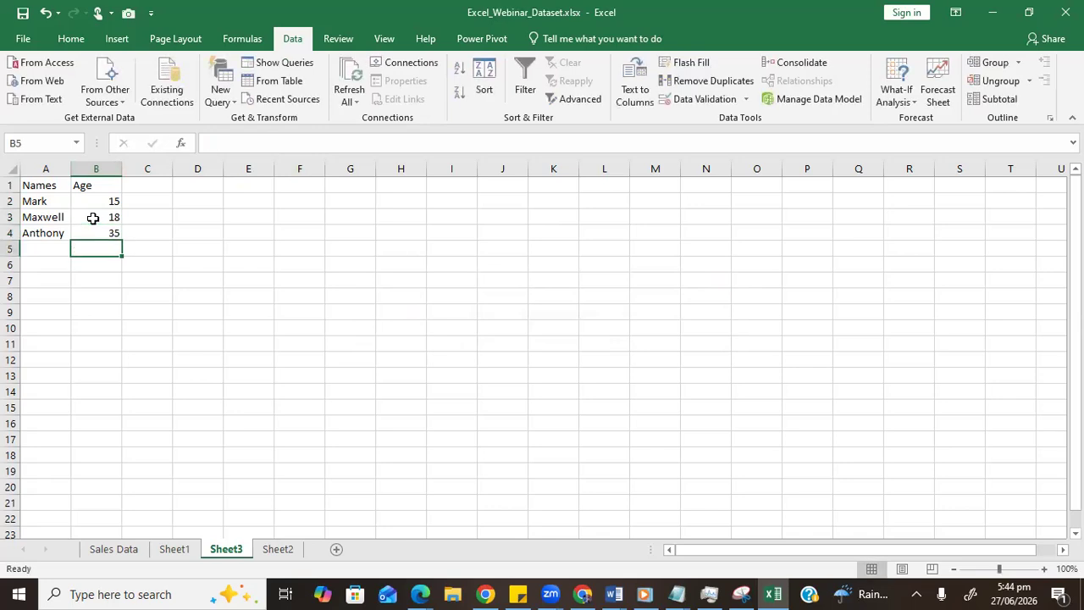
# Step: Add the header "Salary" in cell C1 beside the Age column
pyautogui.click(161, 184)
pyautogui.write('S;a')
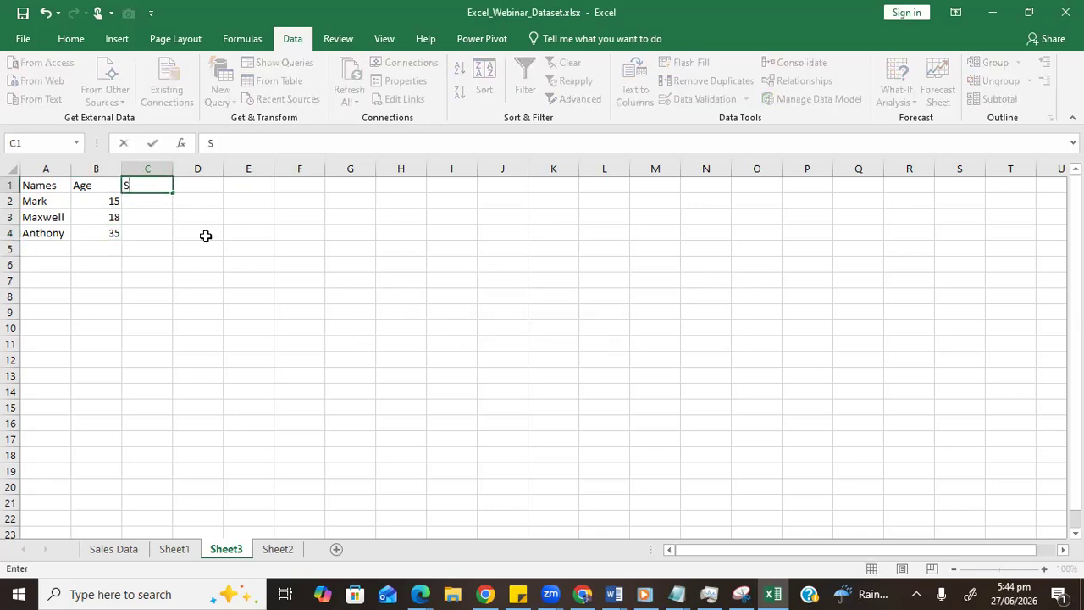
pyautogui.press('BackSpace')
pyautogui.press('BackSpace')
pyautogui.write('alr')
pyautogui.press('BackSpace')
pyautogui.write('ary')
pyautogui.press('Return')
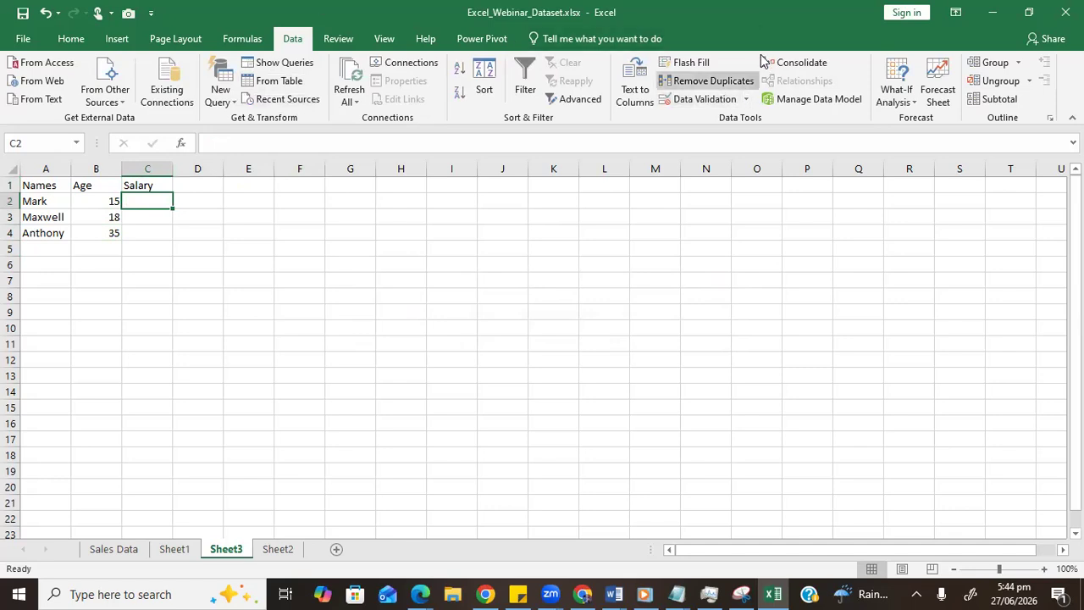
# Step: Open data validation for the Salary cells C2:C4 and allow only Decimal values
pyautogui.click(682, 99)
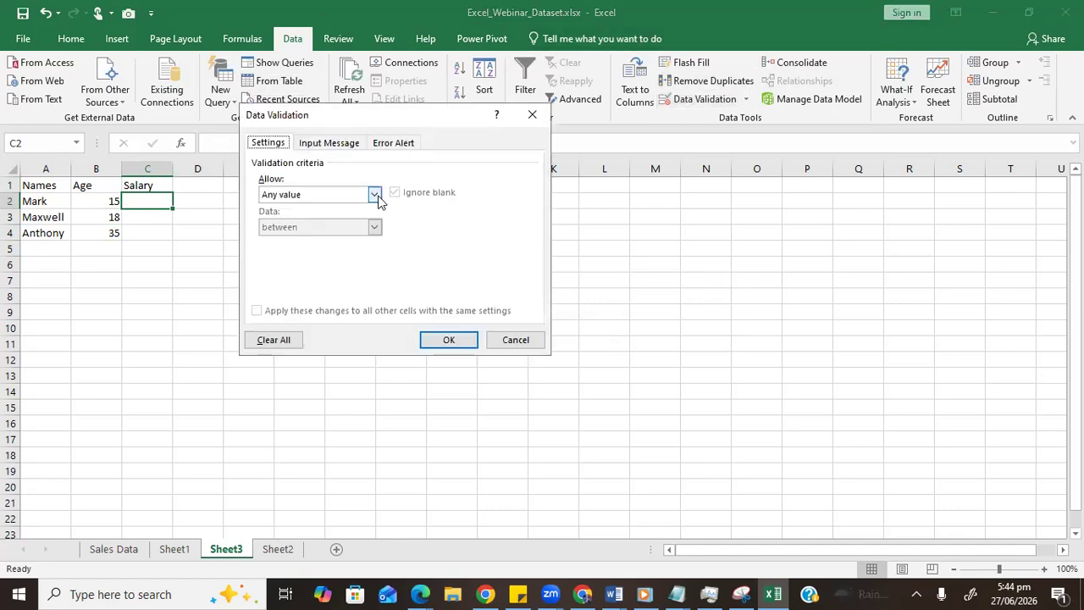
pyautogui.click(543, 114)
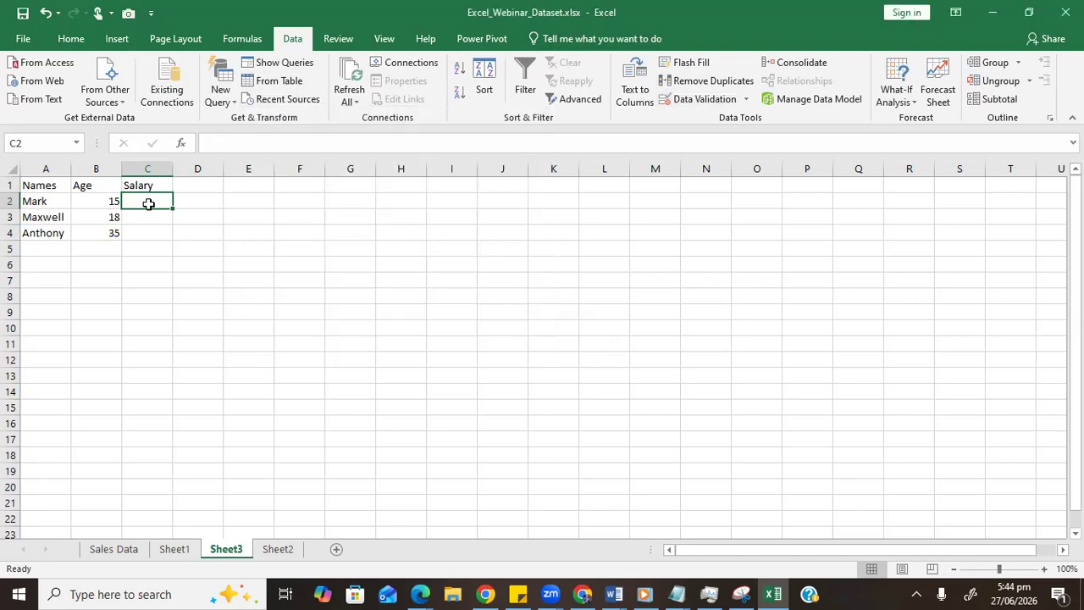
pyautogui.moveTo(150, 206); pyautogui.dragTo(155, 235)
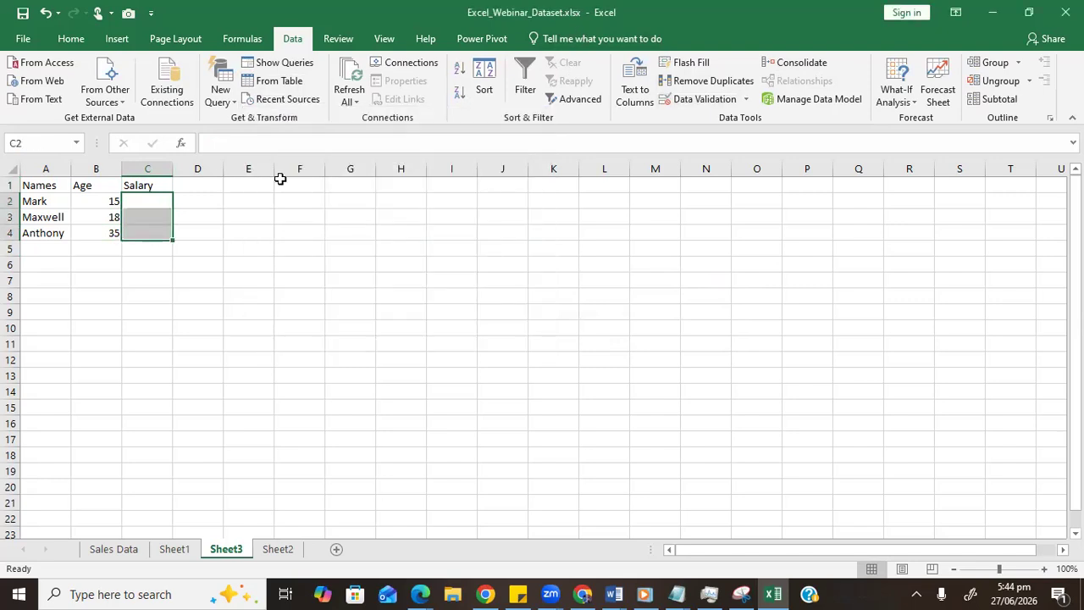
pyautogui.click(746, 102)
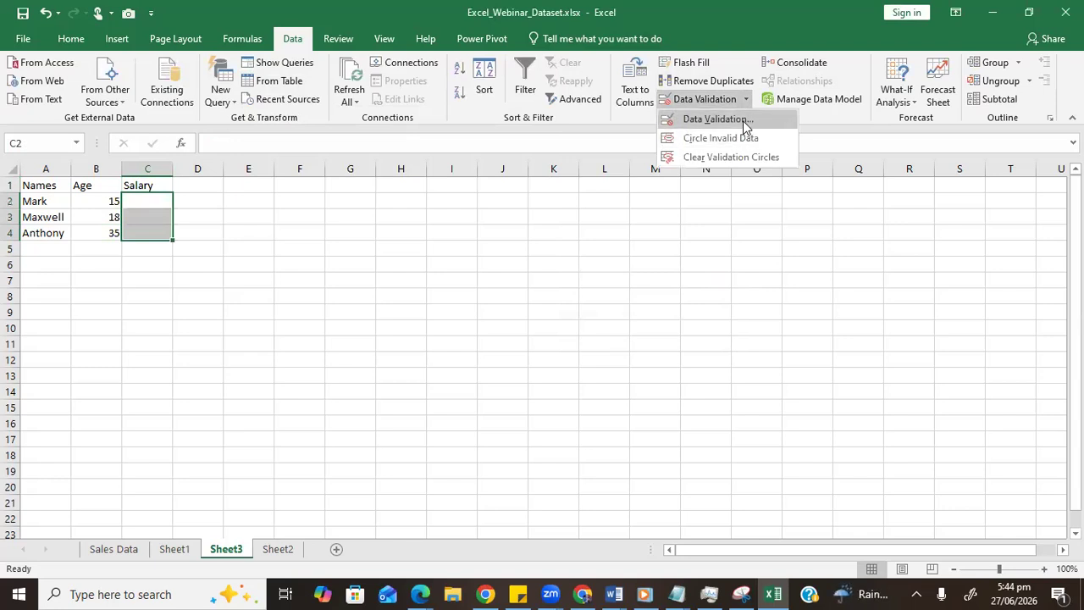
pyautogui.click(743, 120)
pyautogui.click(373, 194)
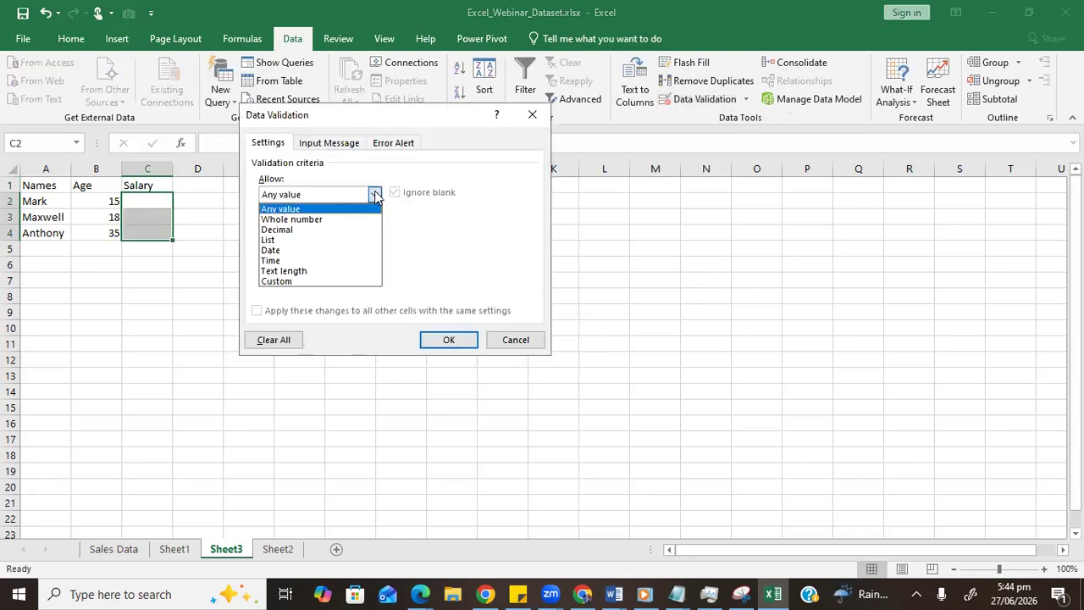
pyautogui.click(357, 232)
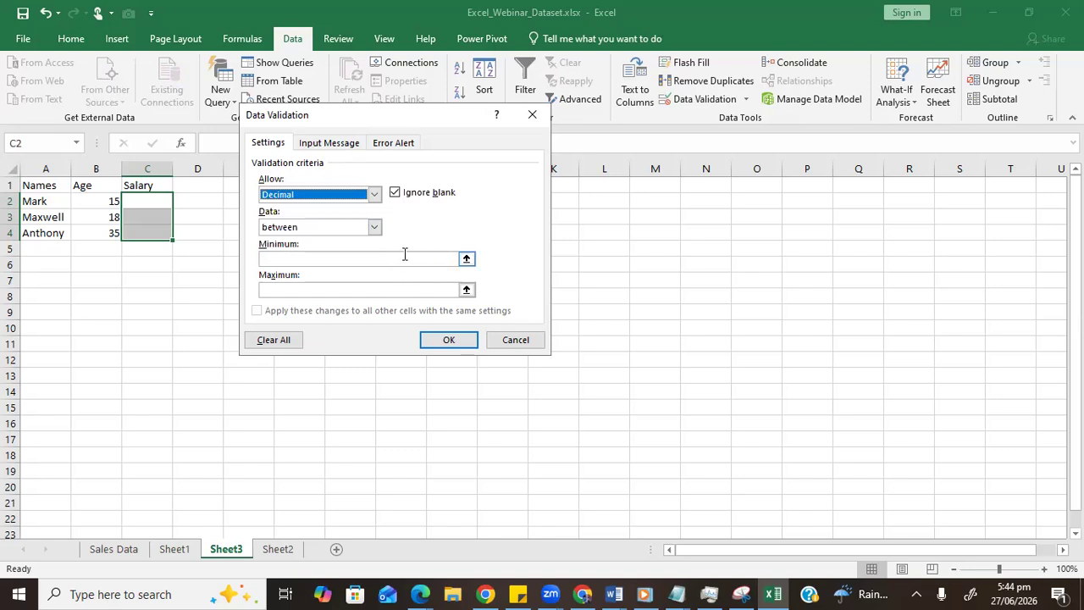
# Step: Try to apply the Salary rule with the between condition and blank minimum and maximum limits
pyautogui.click(374, 229)
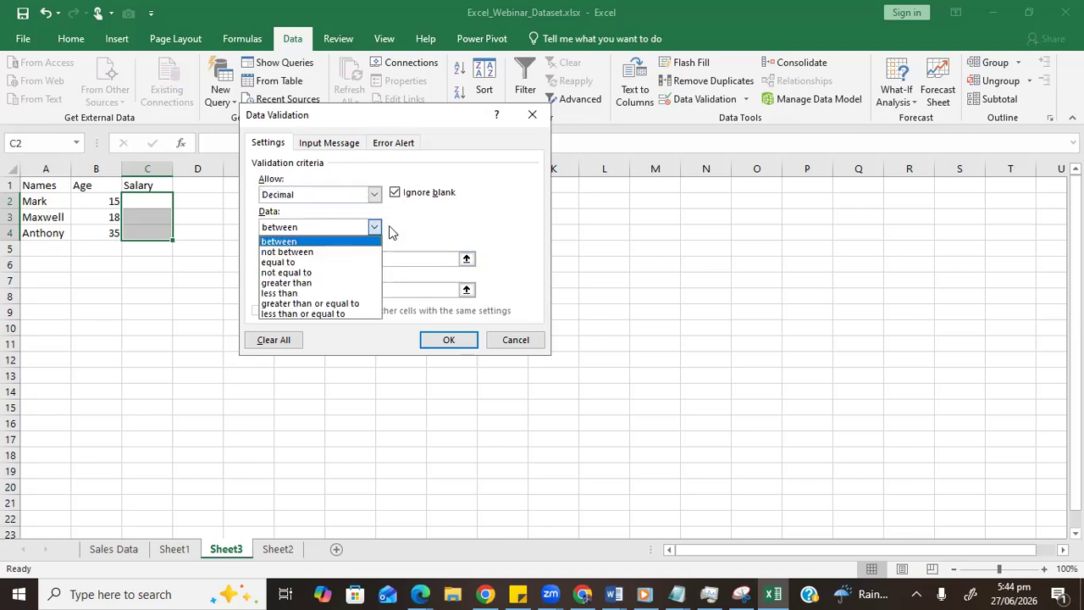
pyautogui.click(430, 217)
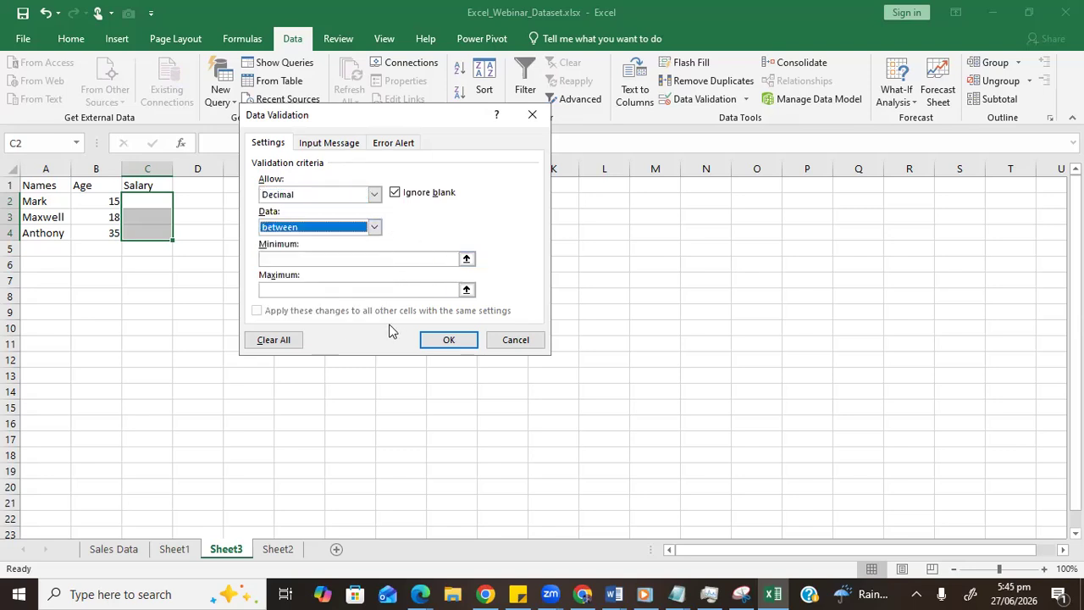
pyautogui.click(440, 340)
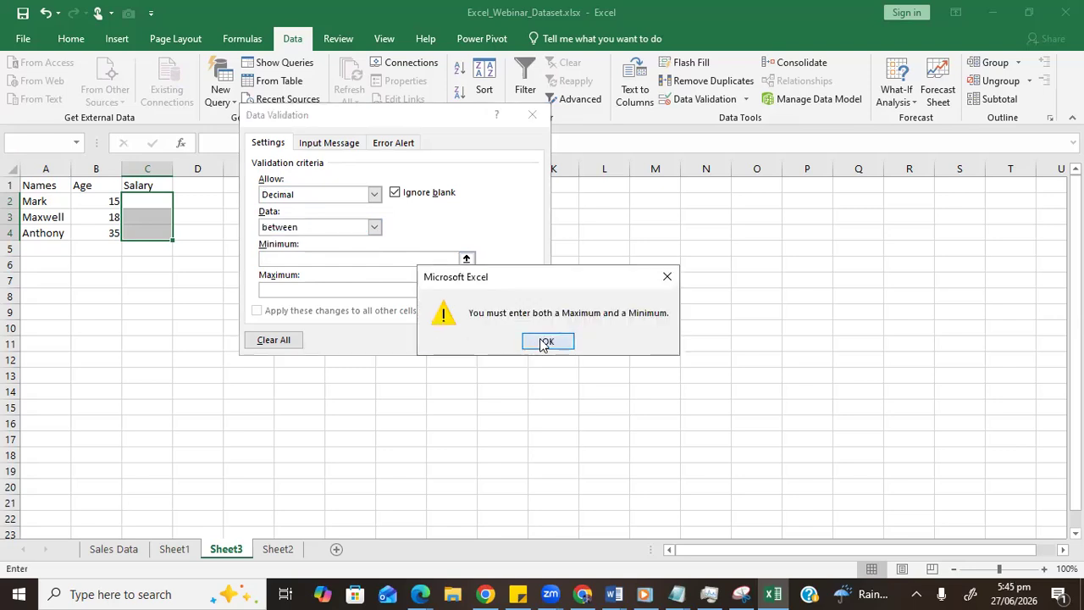
pyautogui.click(545, 342)
# Step: Set the Salary rule's condition to greater than with a minimum of 0, and apply it
pyautogui.click(375, 228)
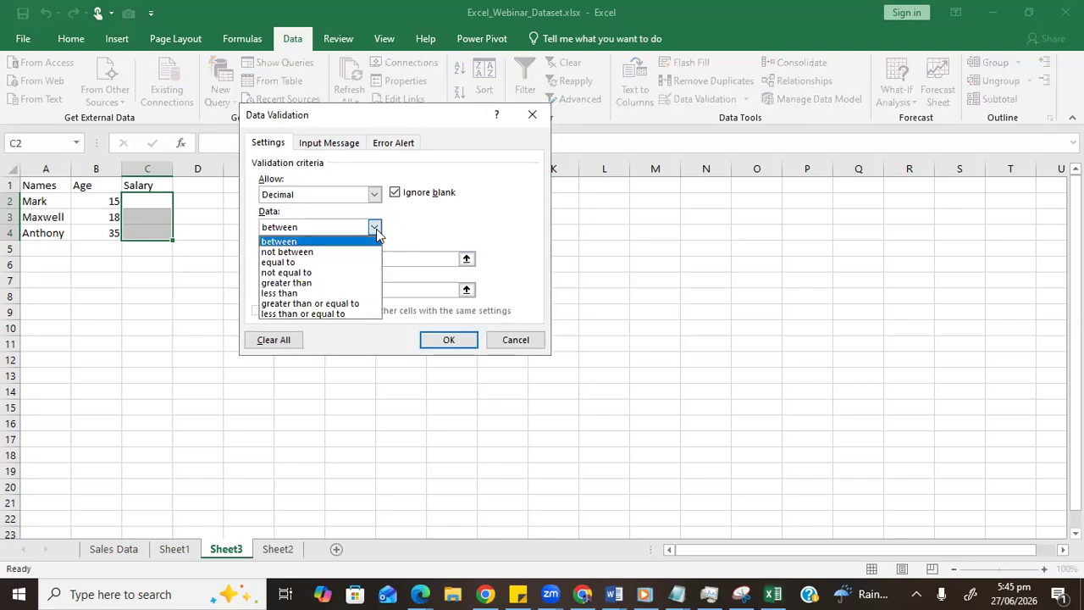
pyautogui.click(343, 285)
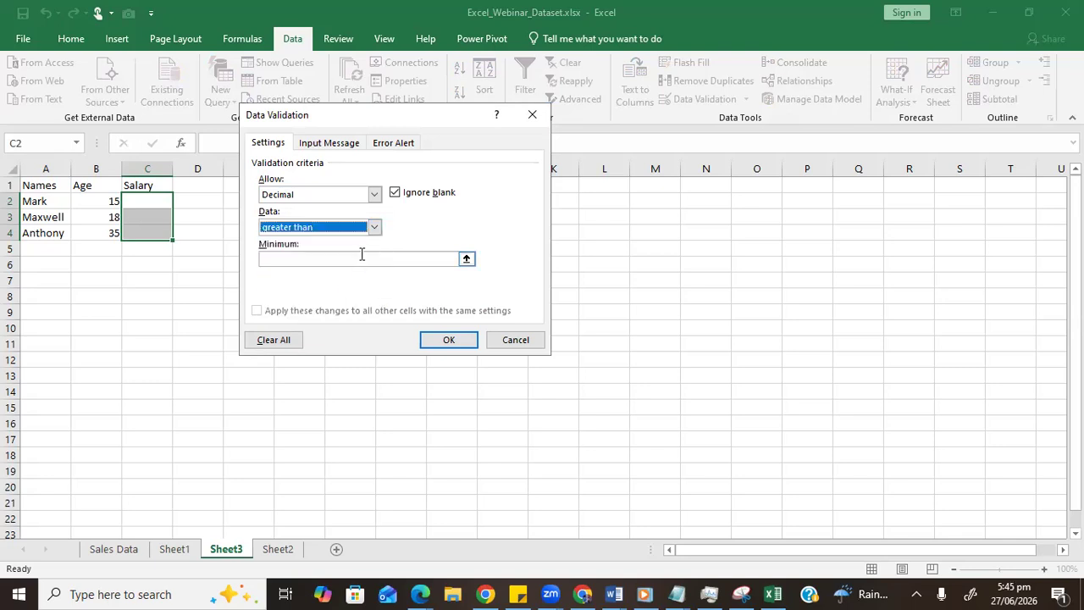
pyautogui.click(362, 254)
pyautogui.write('0')
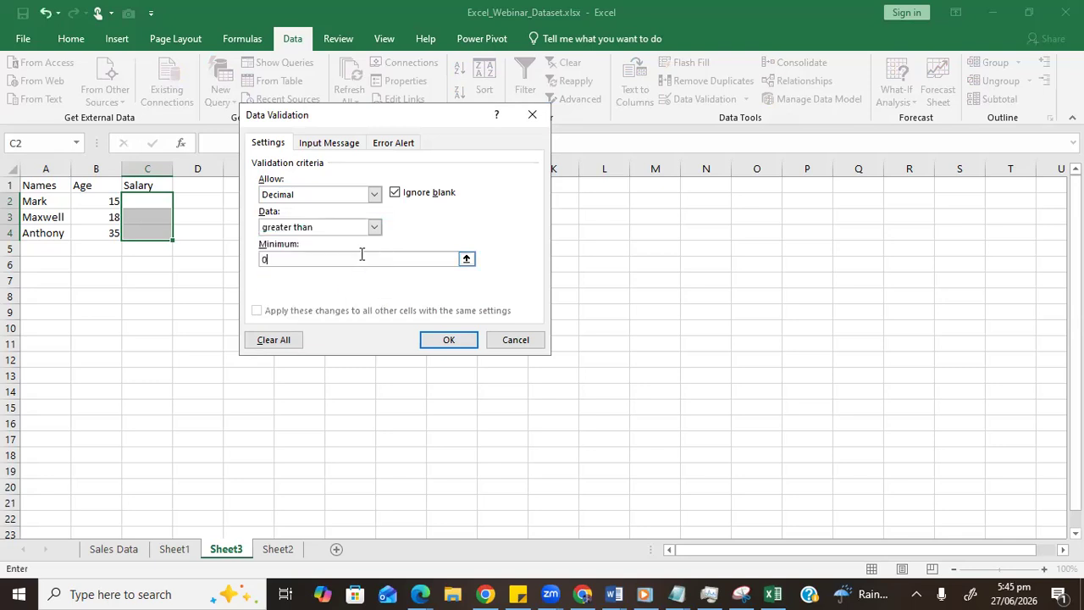
pyautogui.click(449, 340)
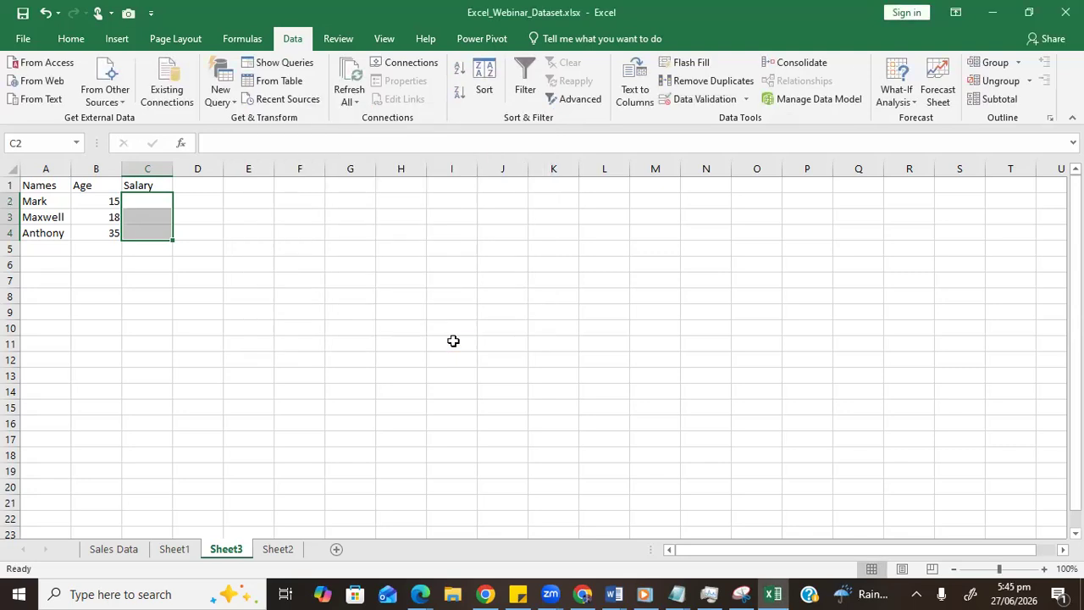
# Step: Enter the salaries 6740.57 in cell C2, 4590.45 in cell C3 and 4 in cell C4
pyautogui.click(164, 201)
pyautogui.write('6')
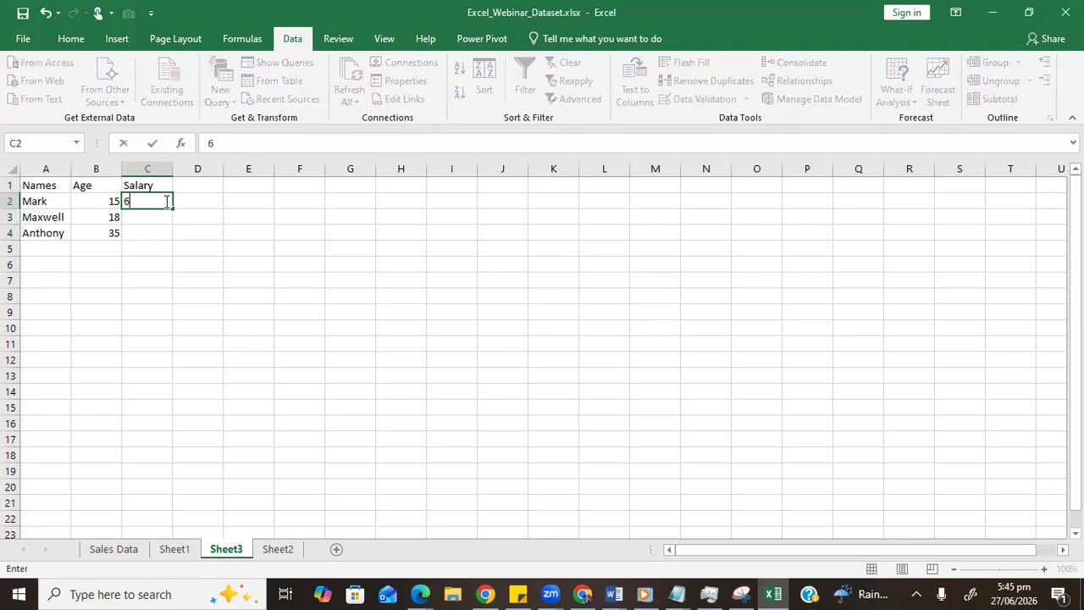
pyautogui.write('740.57')
pyautogui.press('Return')
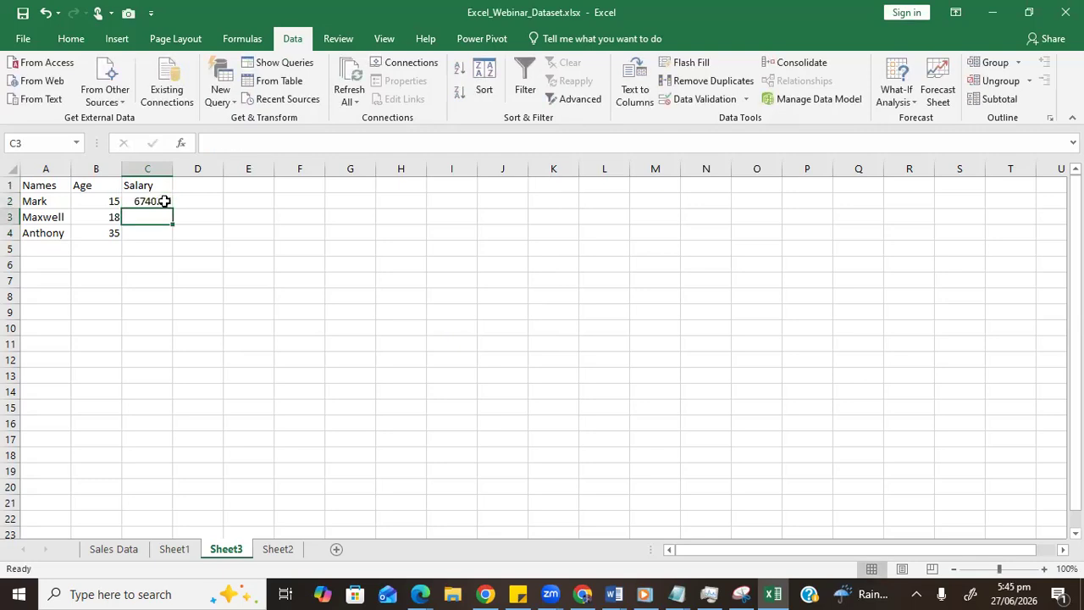
pyautogui.write('45')
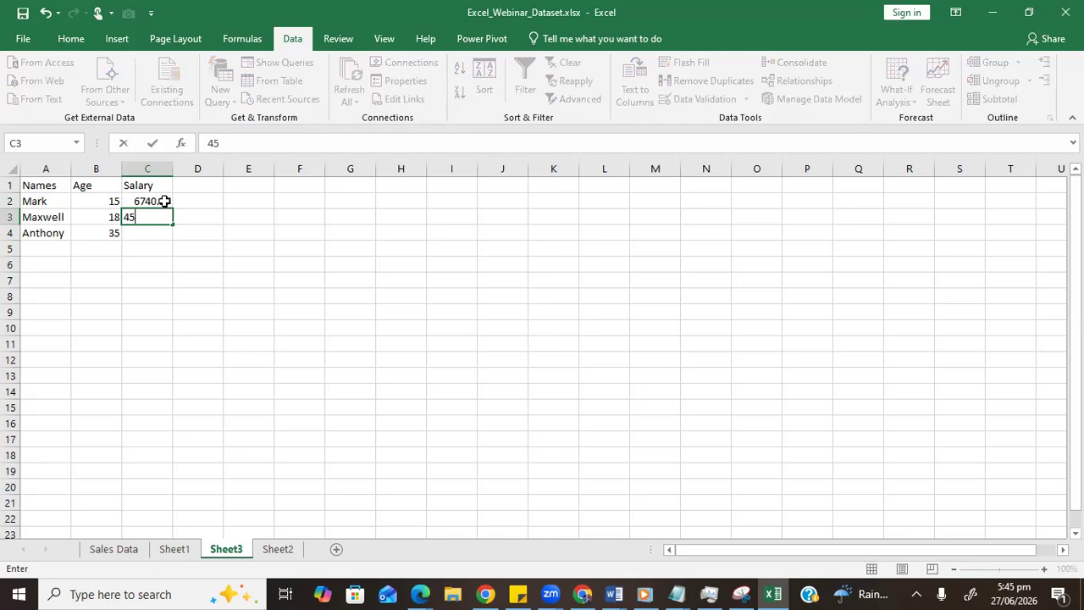
pyautogui.write('90.')
pyautogui.write('45')
pyautogui.press('Return')
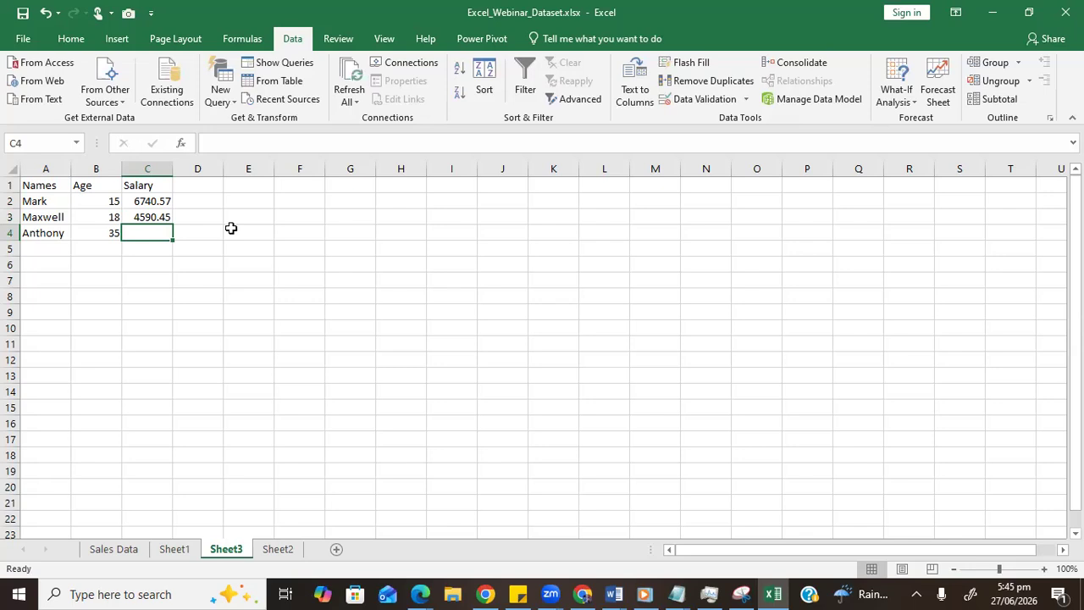
pyautogui.write('4')
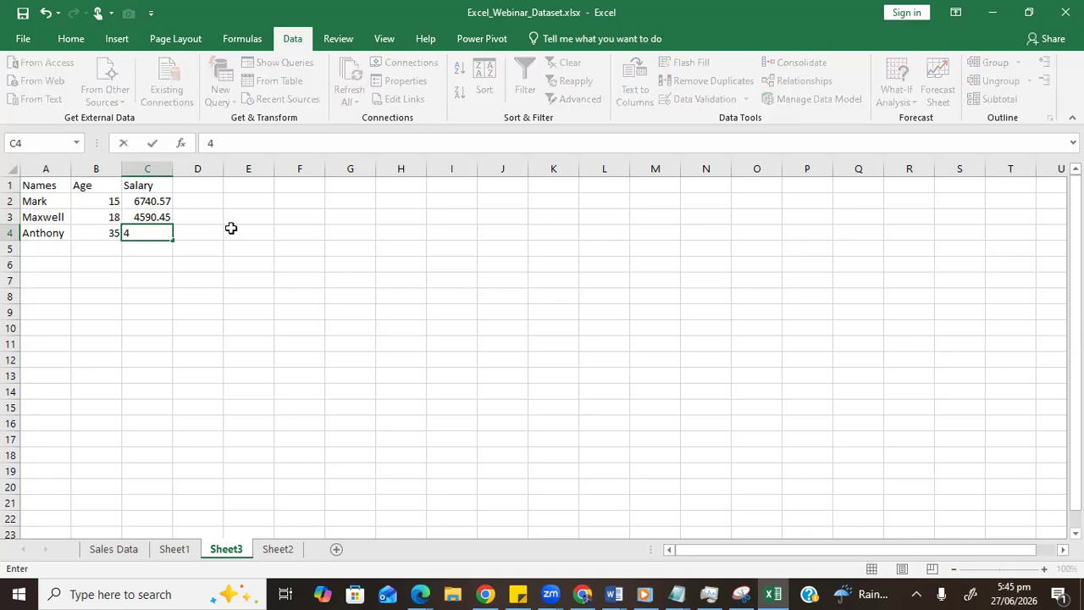
pyautogui.press('Return')
pyautogui.press('Up')
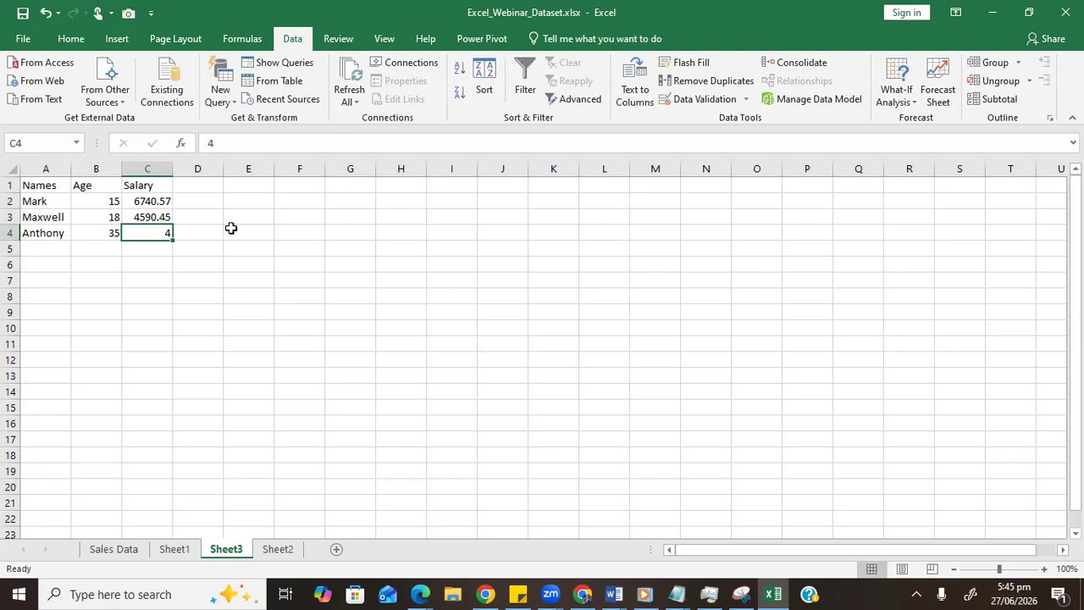
# Step: Add the header "Country" in cell D1 beside the Salary column
pyautogui.click(208, 183)
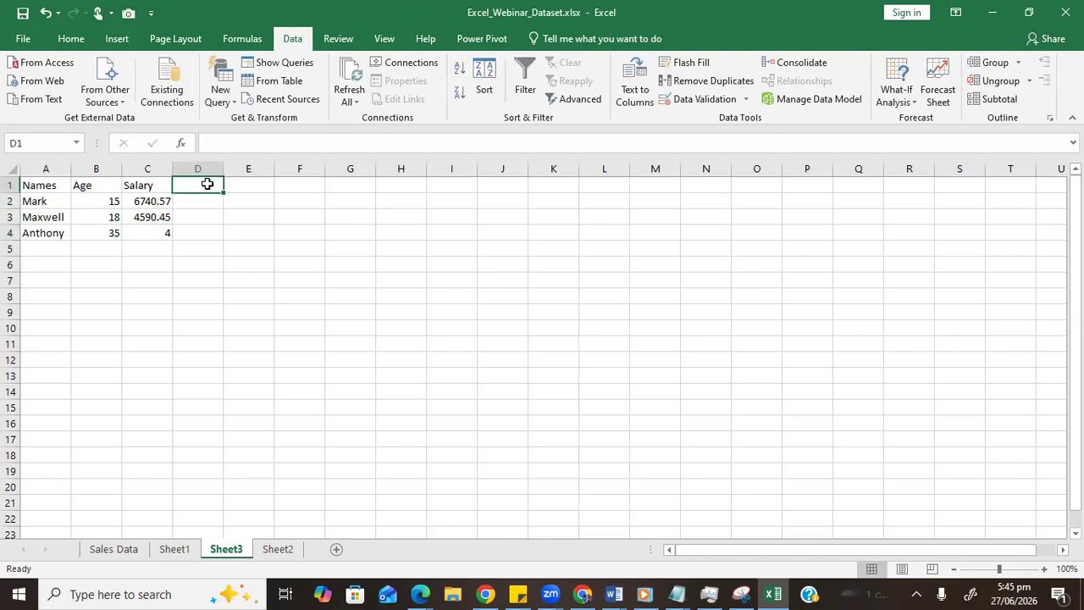
pyautogui.write('Country')
pyautogui.press('Return')
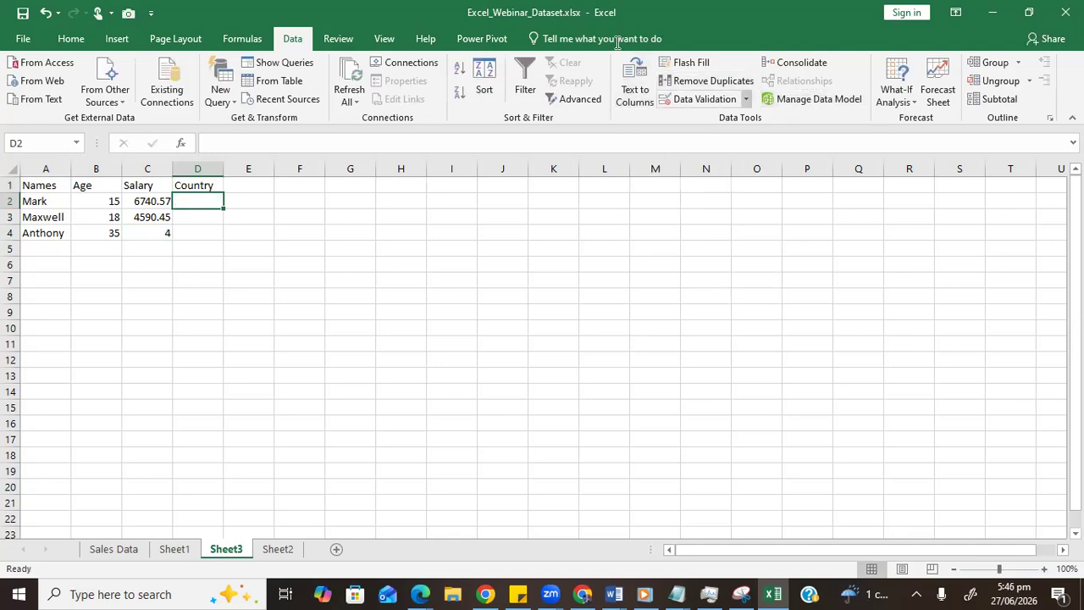
pyautogui.click(746, 99)
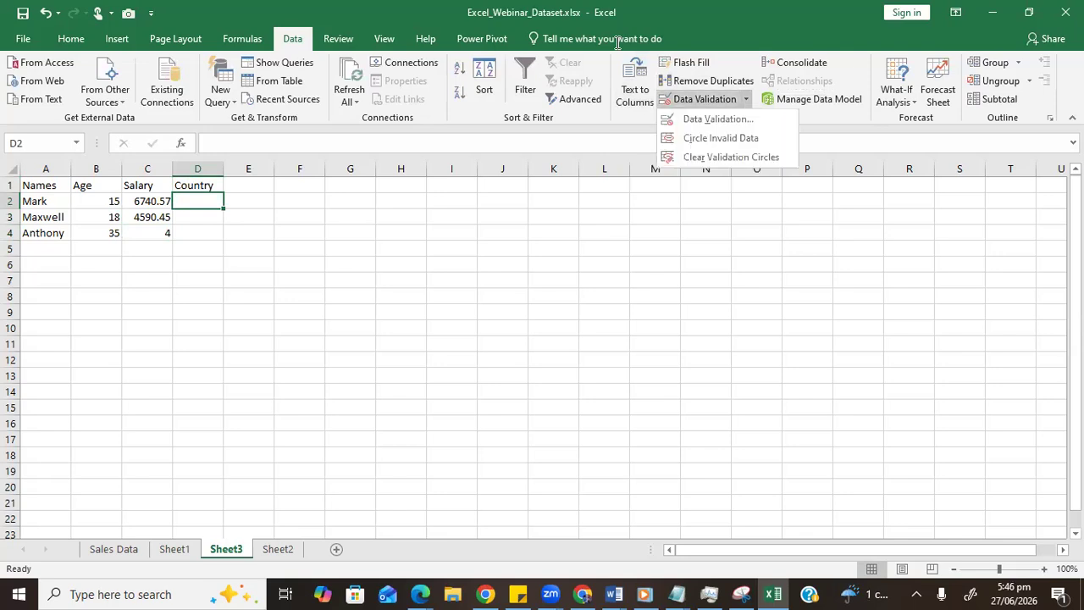
pyautogui.click(267, 174)
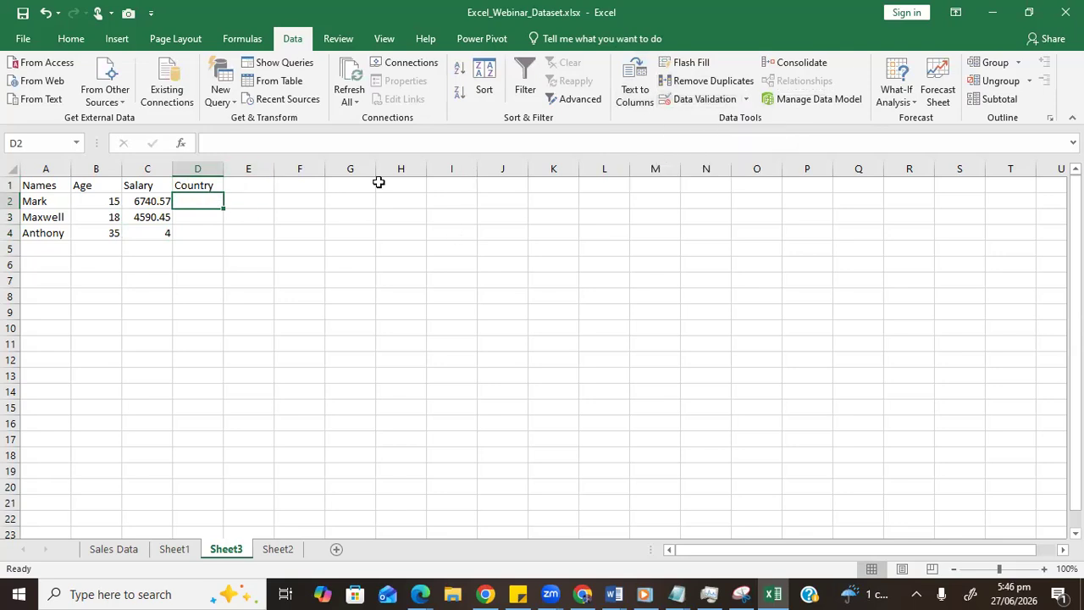
pyautogui.moveTo(702, 335); pyautogui.dragTo(189, 201)
# Step: Apply a List validation rule to cell D2 under Country with the source "Ghana, Nigeria, Senegal"
pyautogui.click(185, 196)
pyautogui.click(746, 99)
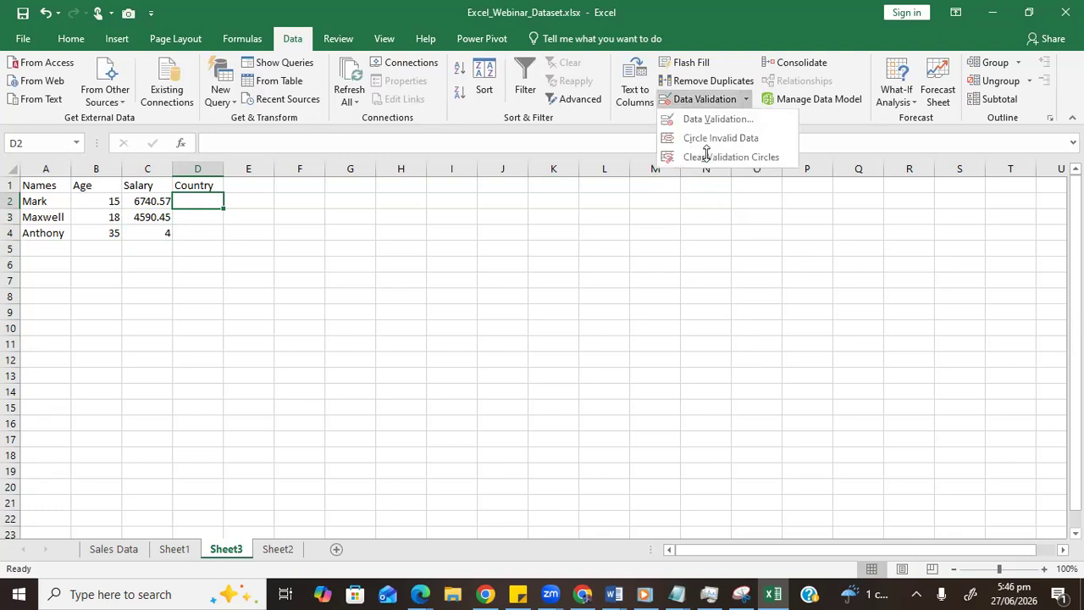
pyautogui.click(747, 122)
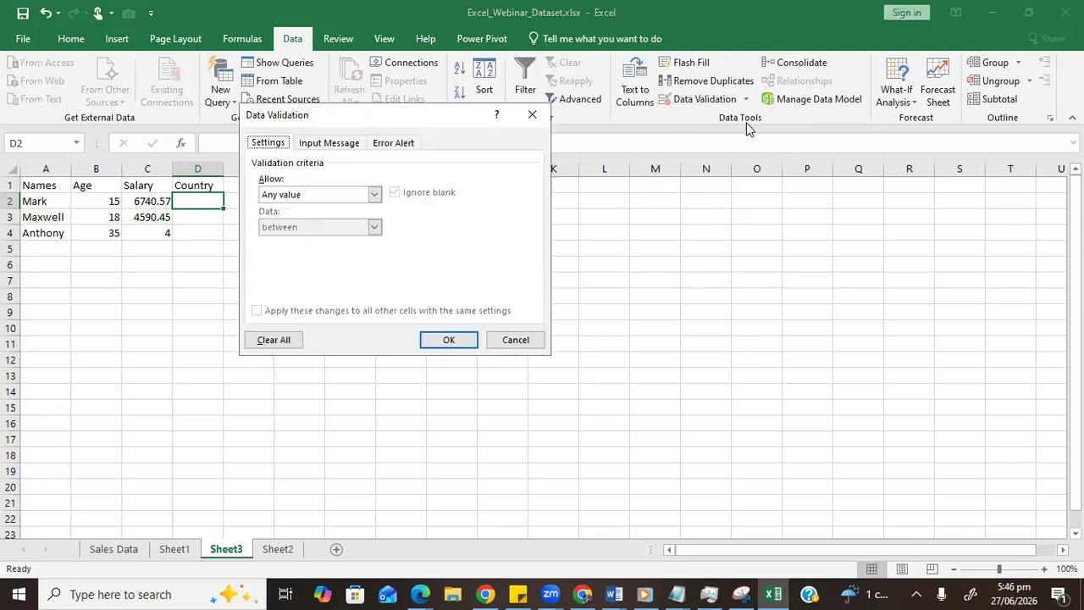
pyautogui.click(367, 193)
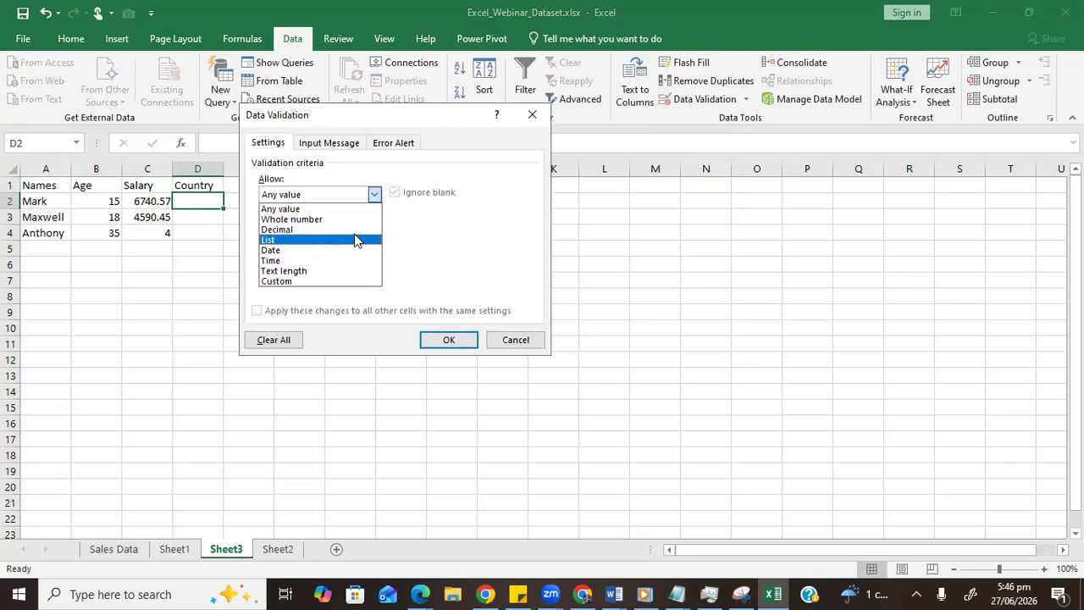
pyautogui.click(356, 241)
pyautogui.click(368, 263)
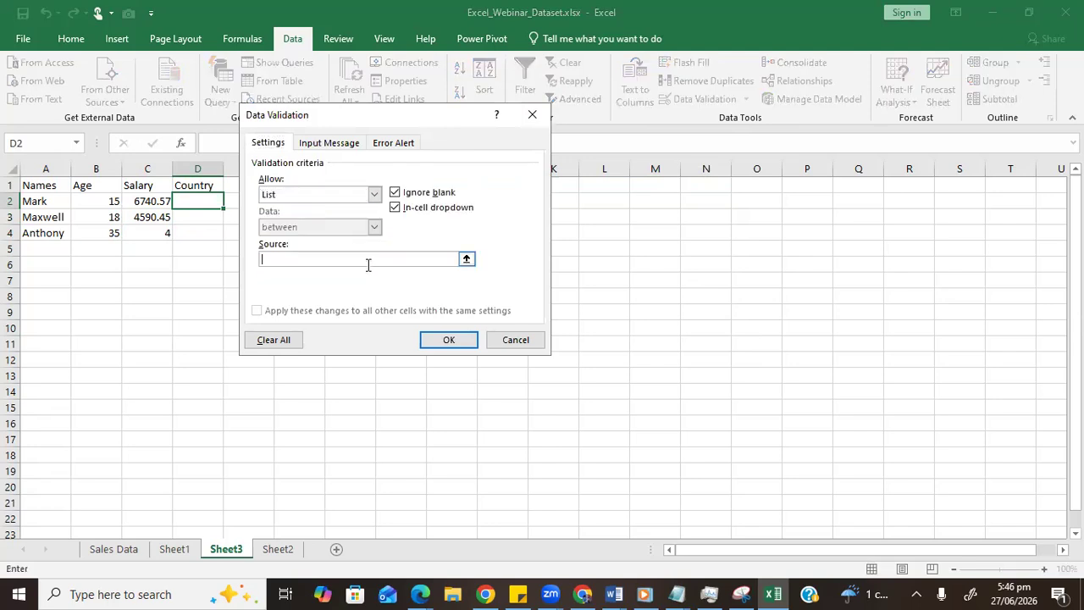
pyautogui.write('Ghana, Nige')
pyautogui.press('BackSpace')
pyautogui.press('BackSpace')
pyautogui.press('BackSpace')
pyautogui.write('igeria, Senegal')
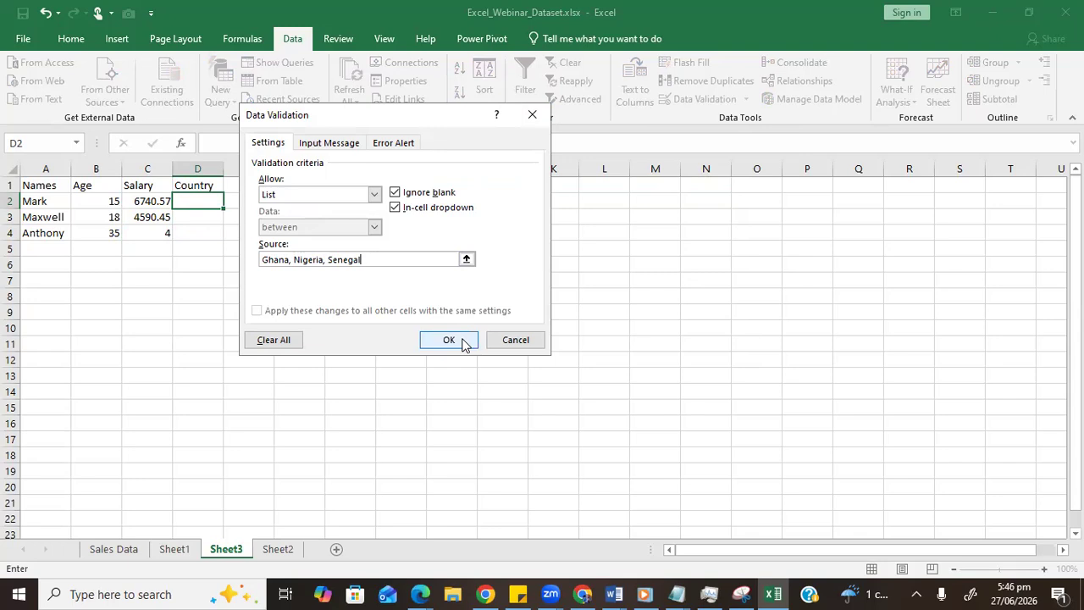
pyautogui.click(329, 259)
pyautogui.click(436, 336)
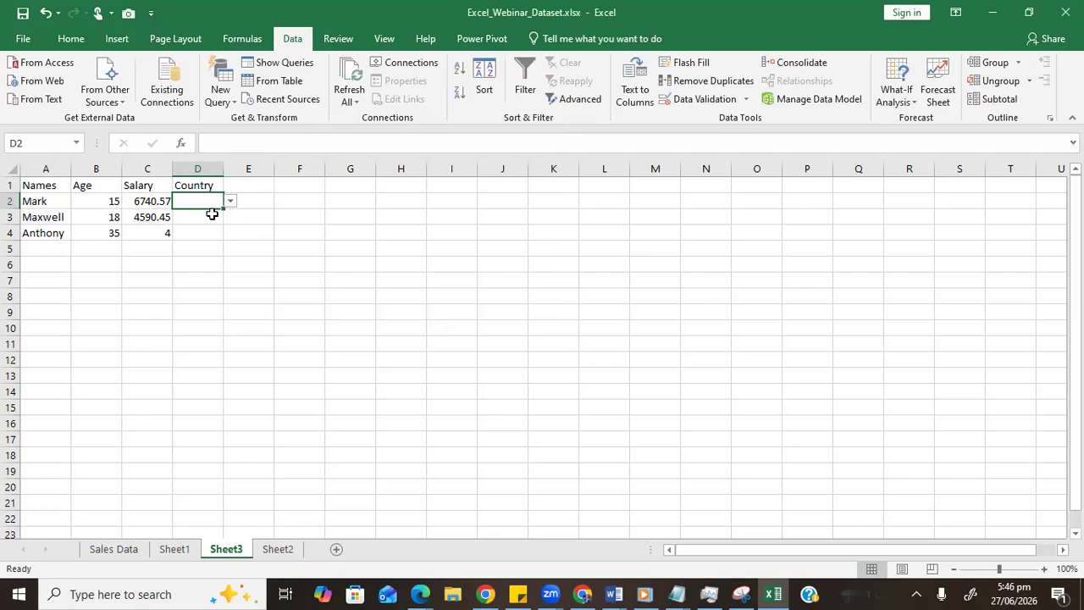
# Step: Test the Country list rule by trying to enter "gh" and "Ghaba" in cell D2, choosing to retry each time
pyautogui.write('gh')
pyautogui.press('Return')
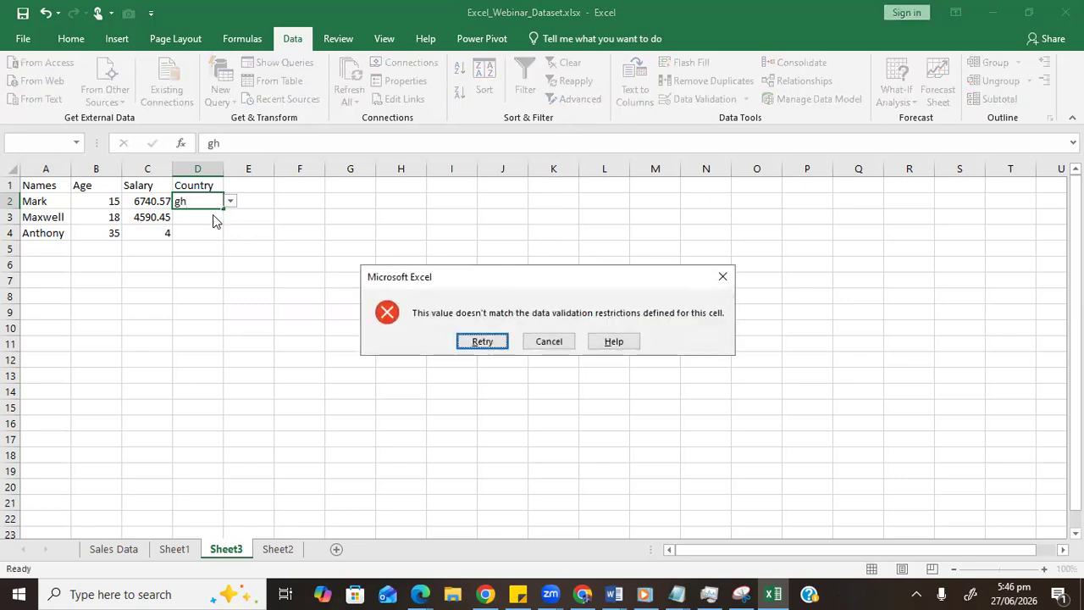
pyautogui.press('Return')
pyautogui.write('Ghaba')
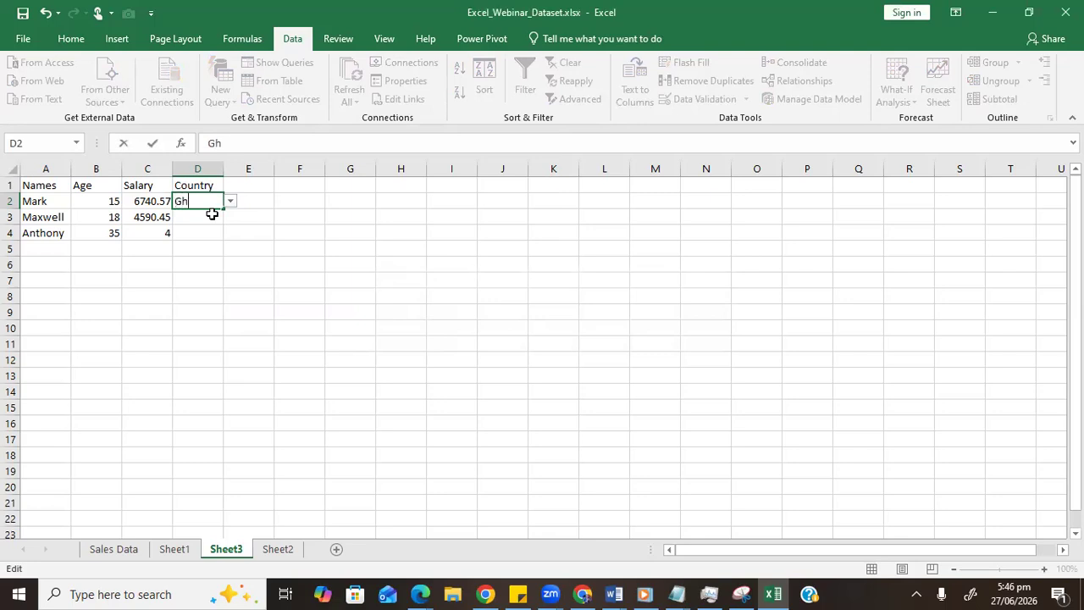
pyautogui.press('Return')
pyautogui.press('Return')
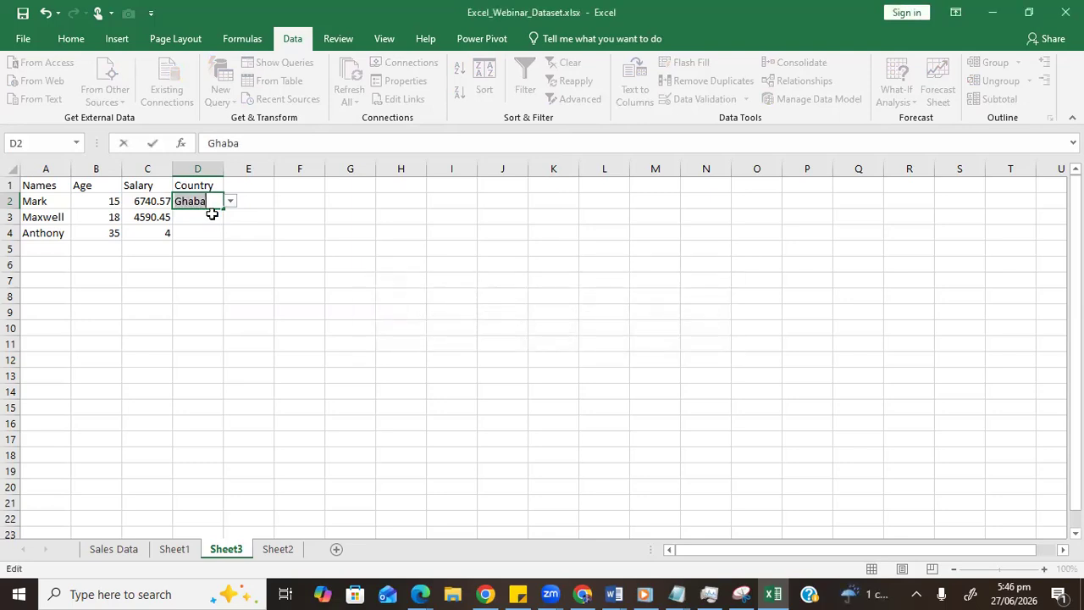
# Step: Correct the entry in cell D2 to "Ghana" and commit it
pyautogui.click(263, 144)
pyautogui.press('BackSpace')
pyautogui.press('BackSpace')
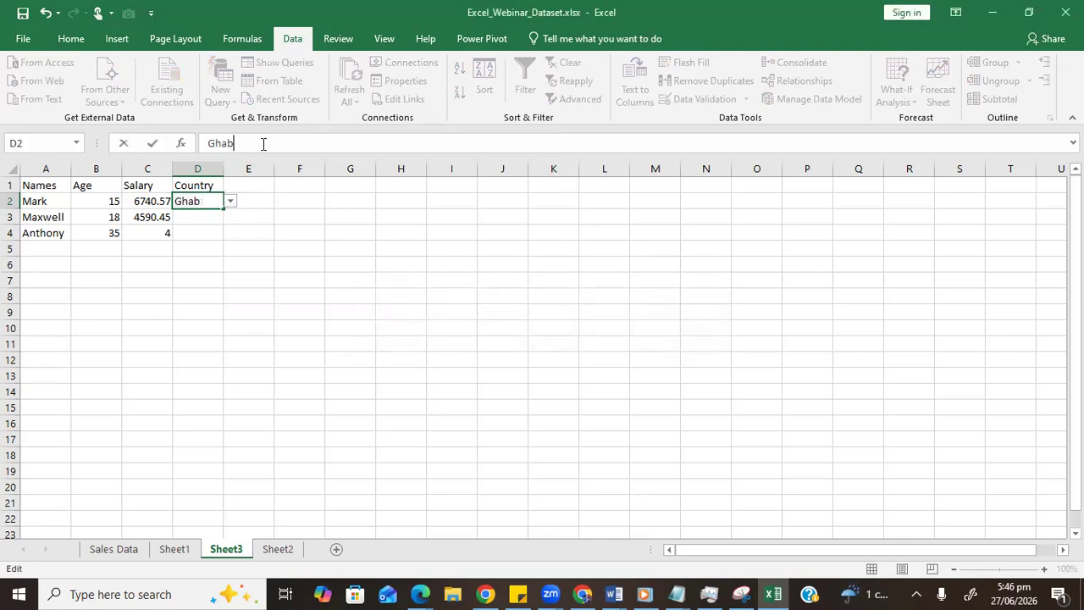
pyautogui.write('na')
pyautogui.press('Return')
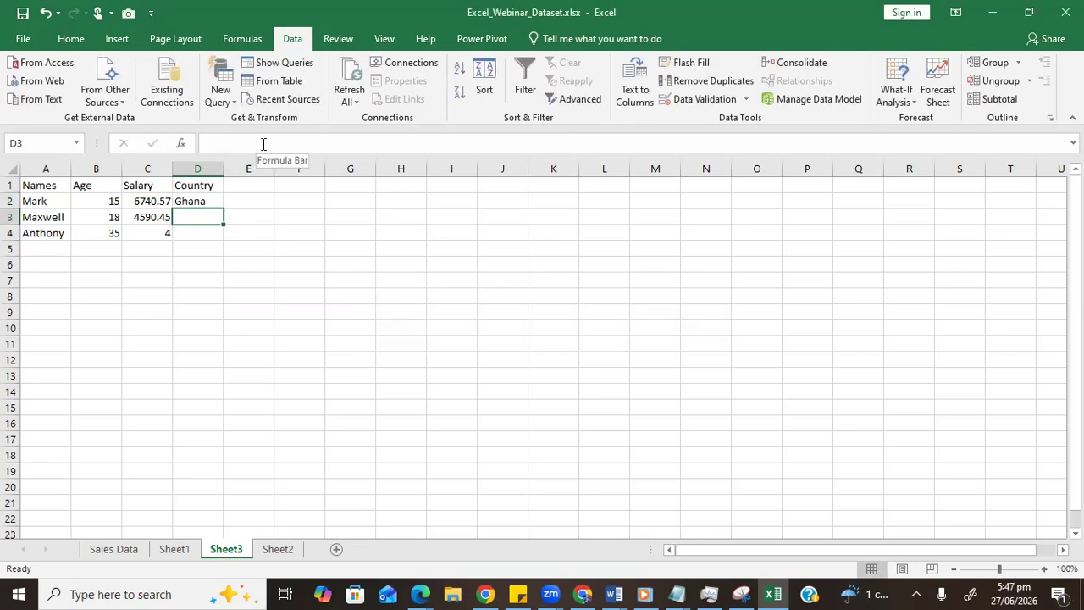
# Step: Copy the Country cell D2 with its list rule down to cells D3 and D4
pyautogui.click(202, 204)
pyautogui.hotkey('ctrl', 'c')
pyautogui.hotkey('shift', 'Down')
pyautogui.hotkey('shift', 'Down')
pyautogui.hotkey('ctrl', 'v')
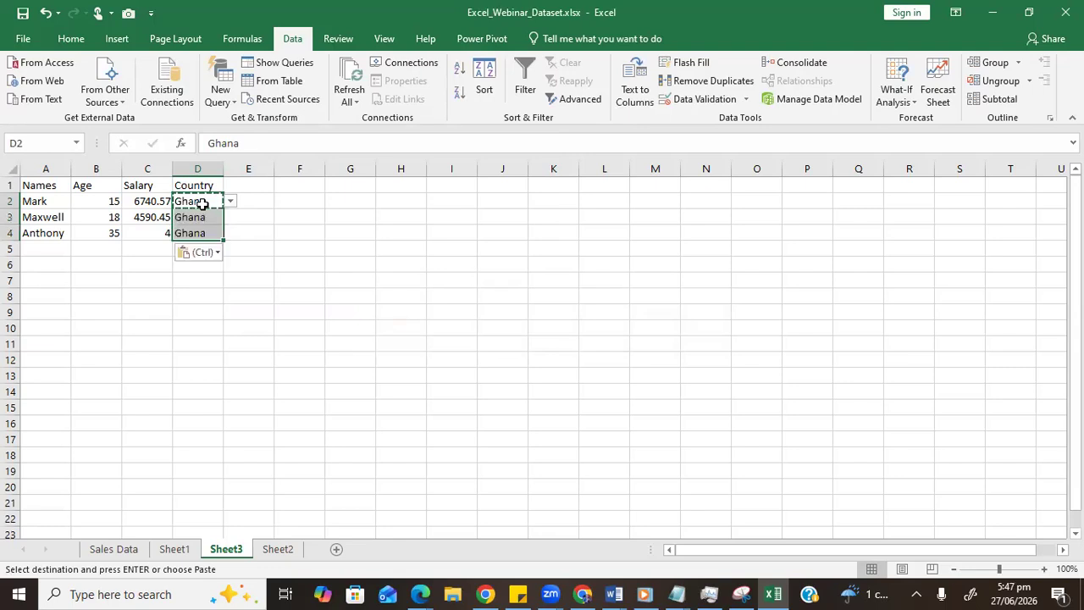
pyautogui.click(558, 34)
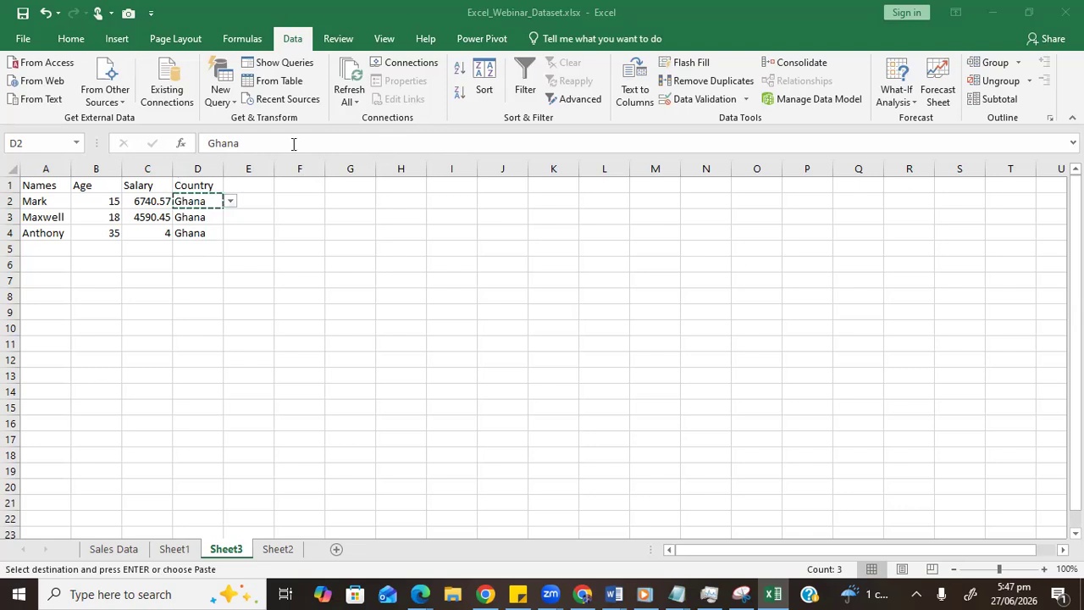
pyautogui.click(490, 234)
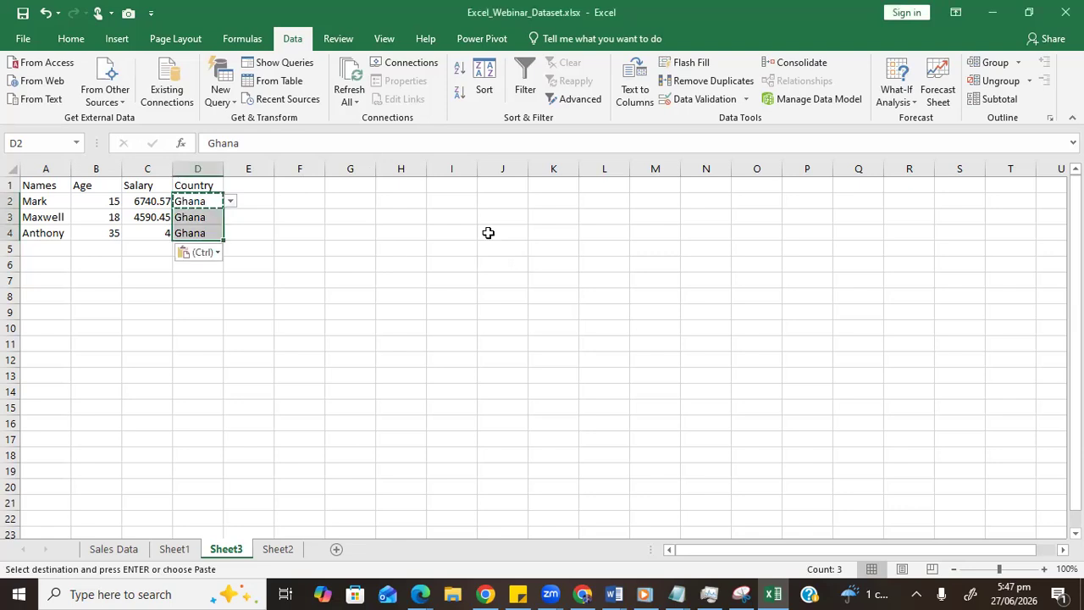
pyautogui.click(387, 214)
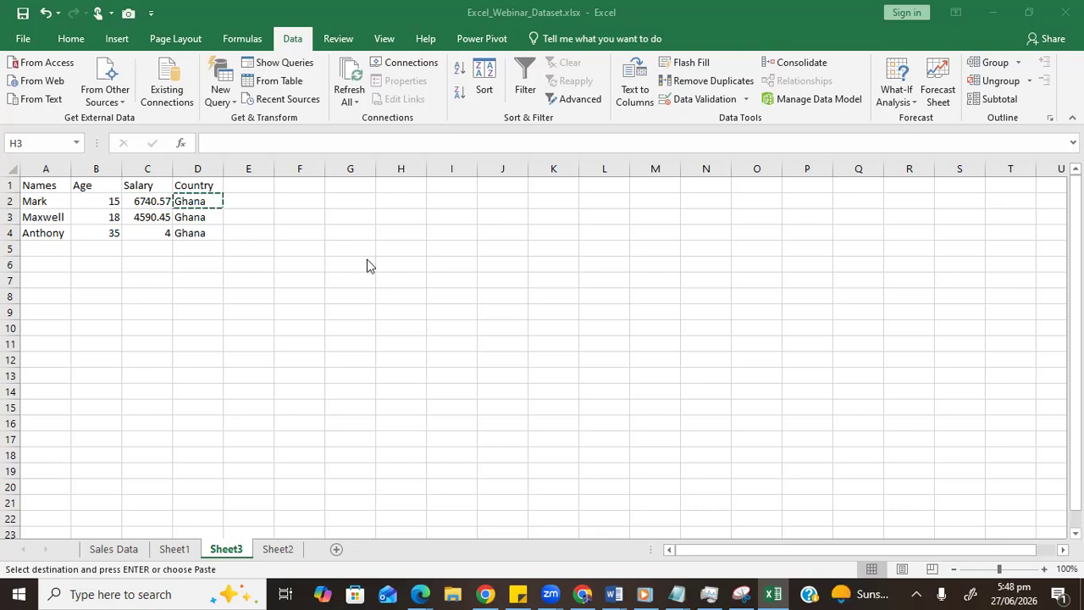
pyautogui.click(493, 269)
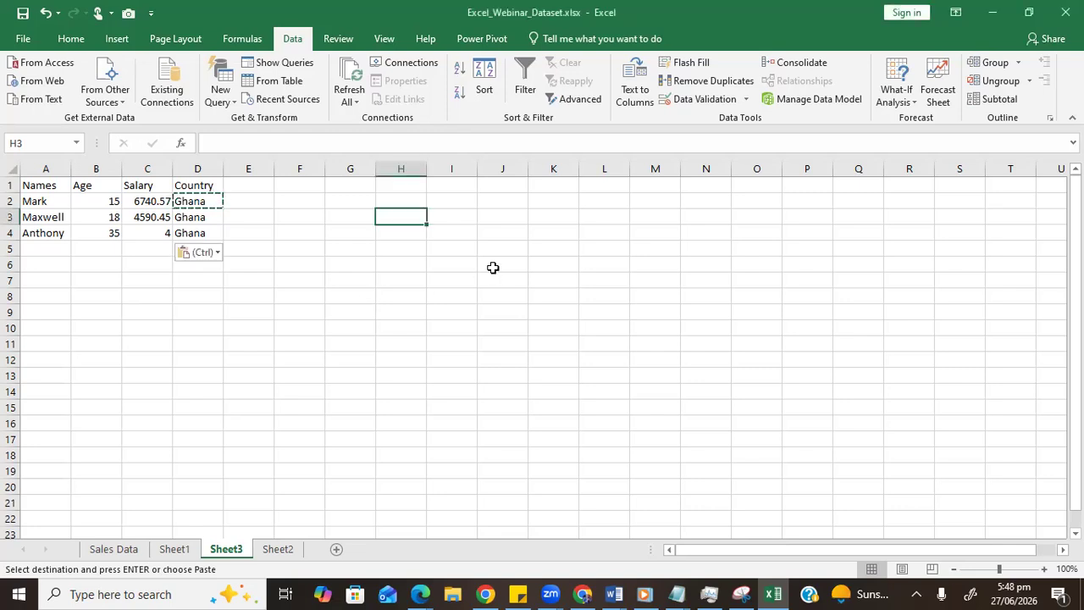
# Step: Enter "Ghana" in cell H2 as the first entry of a separate country list
pyautogui.click(420, 198)
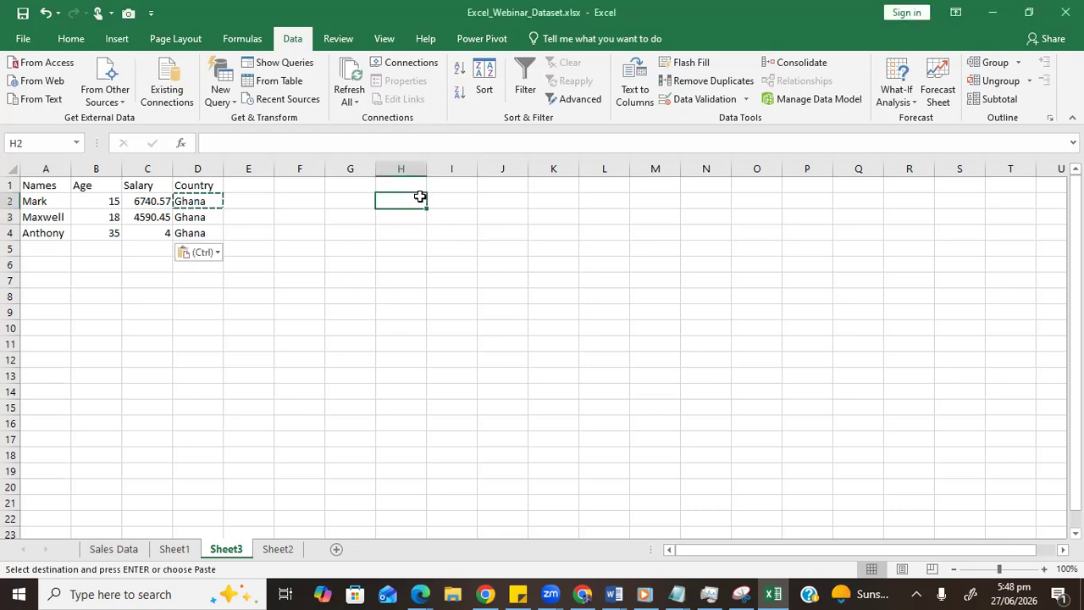
pyautogui.doubleClick(420, 198)
pyautogui.write('hana')
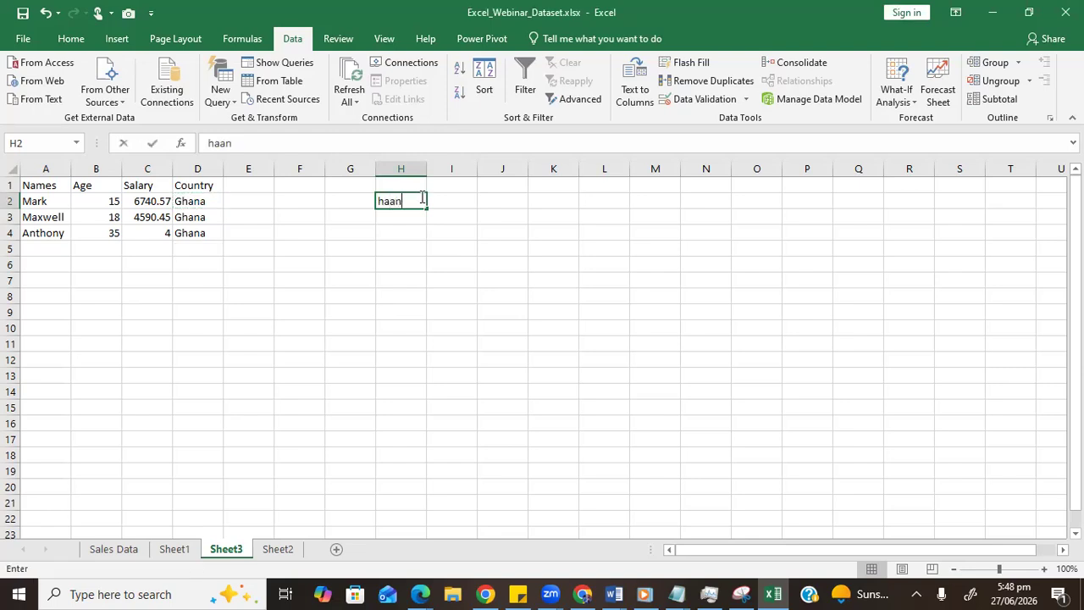
pyautogui.press('BackSpace')
pyautogui.press('BackSpace')
pyautogui.press('BackSpace')
pyautogui.press('BackSpace')
pyautogui.write('Ghana')
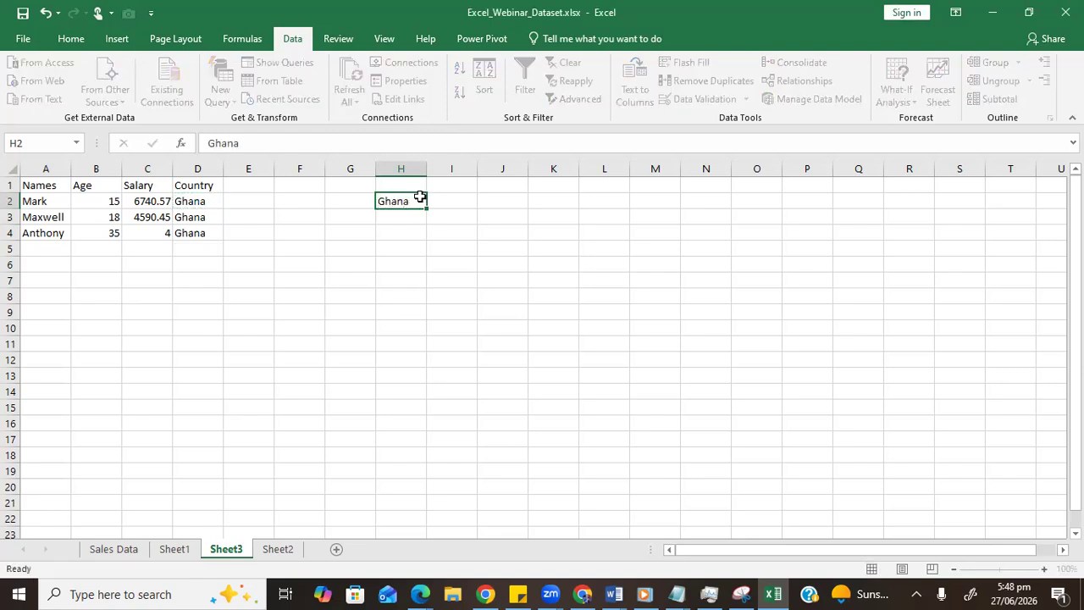
pyautogui.press('Return')
# Step: Add "Nigeria" and "Senegal" to the country list in cells H3 and H4
pyautogui.click(420, 198)
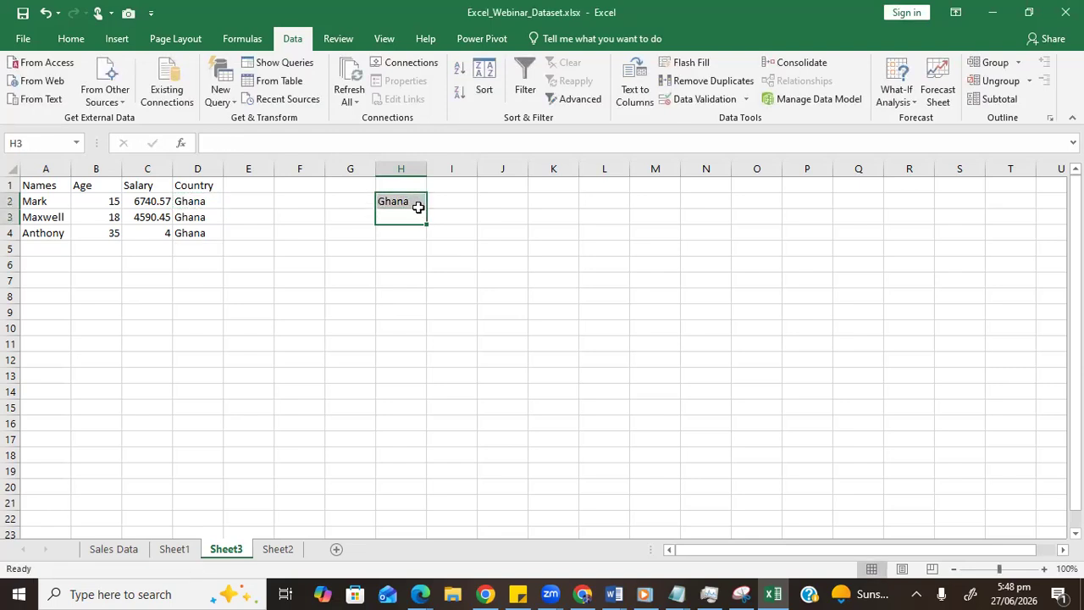
pyautogui.click(418, 213)
pyautogui.write('Ne')
pyautogui.press('BackSpace')
pyautogui.write('igeria')
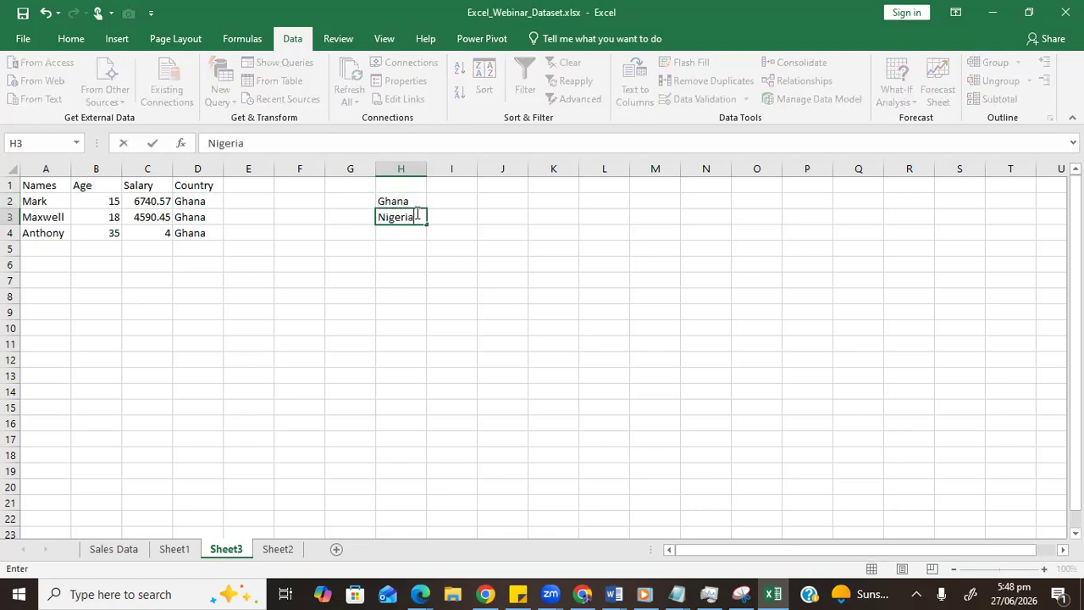
pyautogui.press('Return')
pyautogui.write('Se')
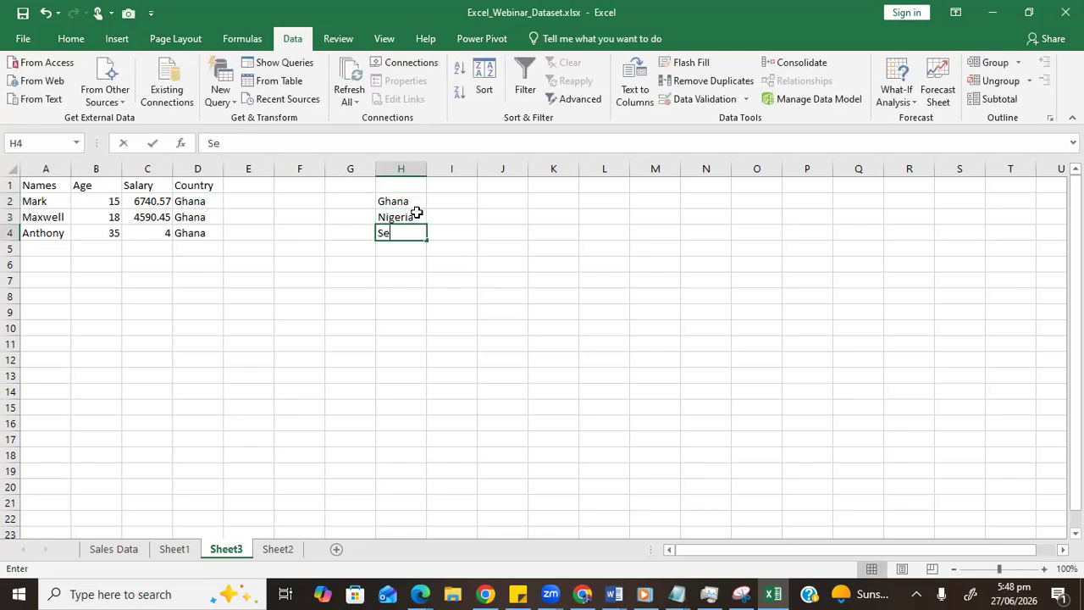
pyautogui.write('negal')
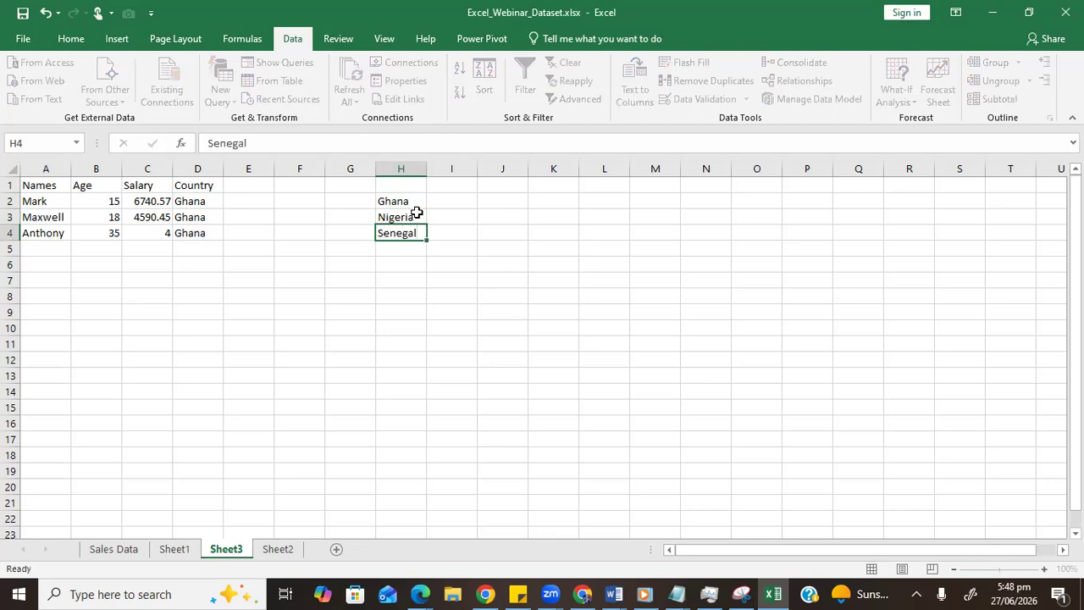
pyautogui.press('Return')
# Step: Extend the country list with "Libya" in cell H5 and "Togo" in cell H6
pyautogui.write('Libya')
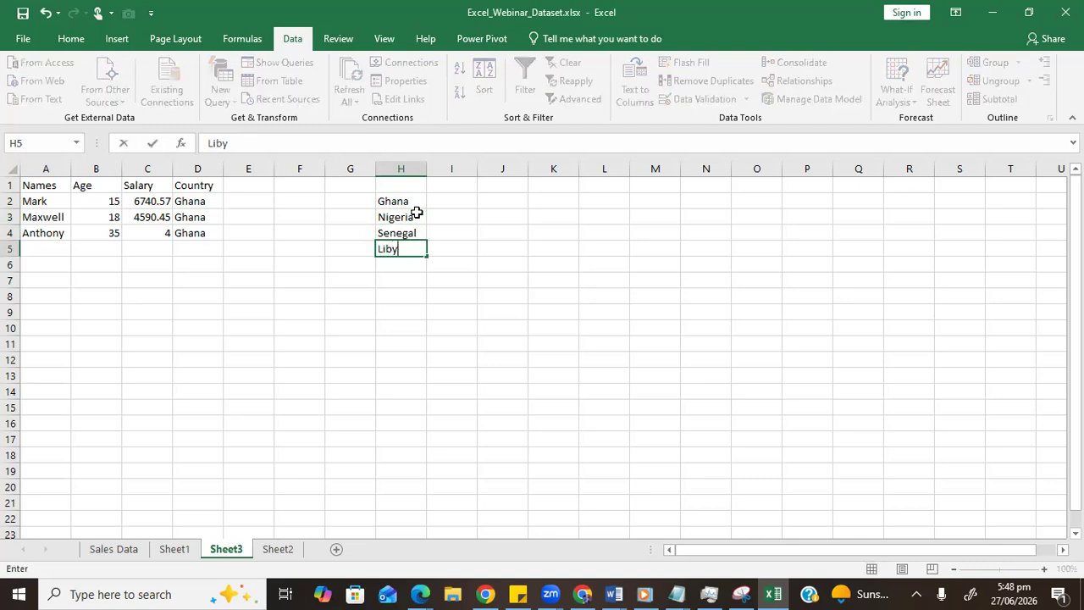
pyautogui.press('Return')
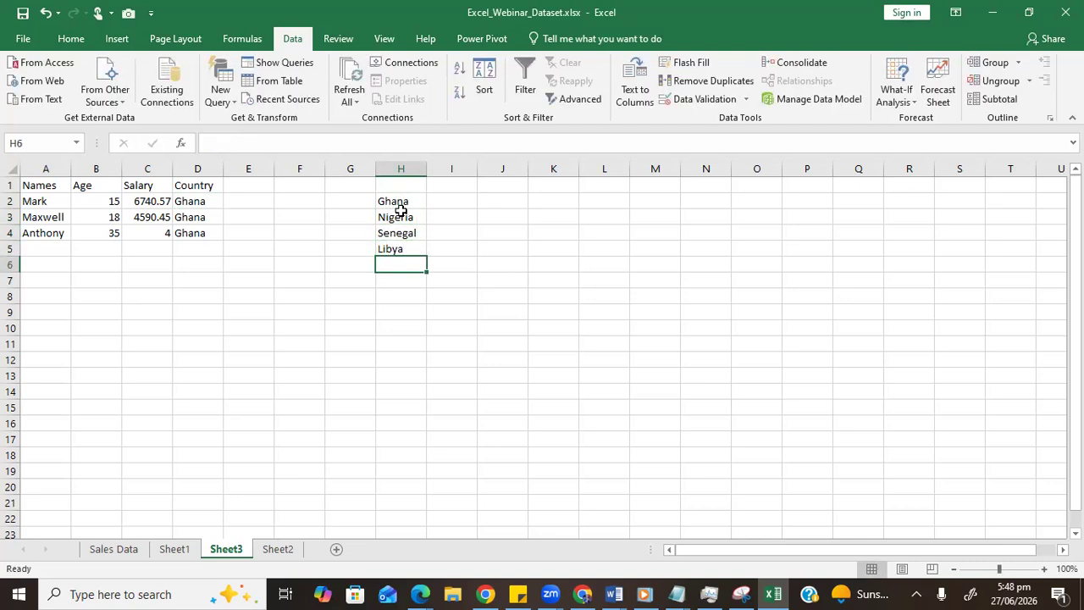
pyautogui.write('Togo')
pyautogui.press('Return')
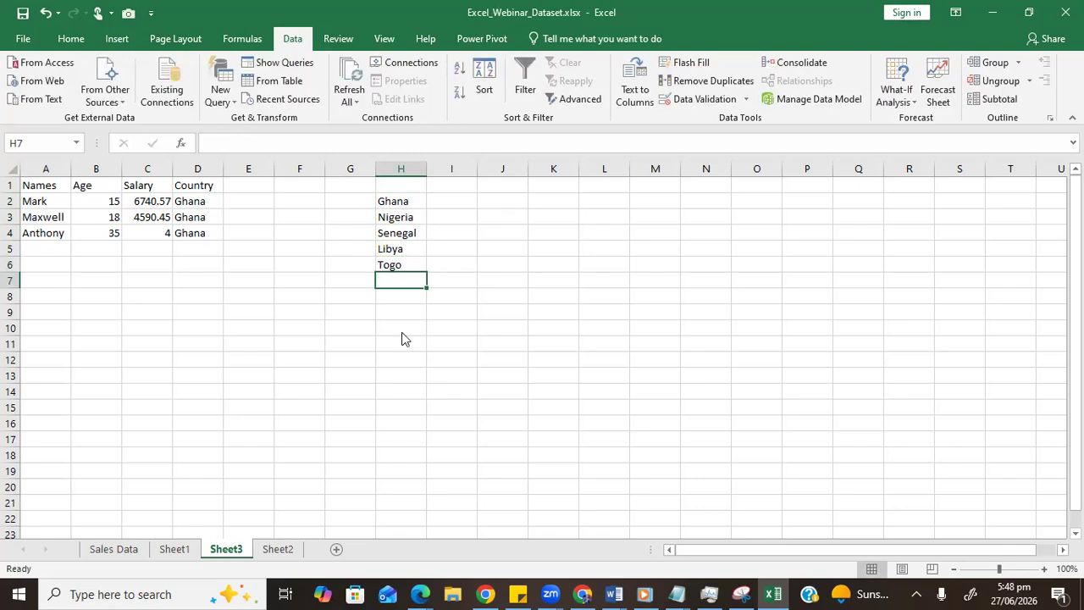
# Step: Change the source of the List validation rule in cell D2 to the range =$H$2:$H$6
pyautogui.click(185, 200)
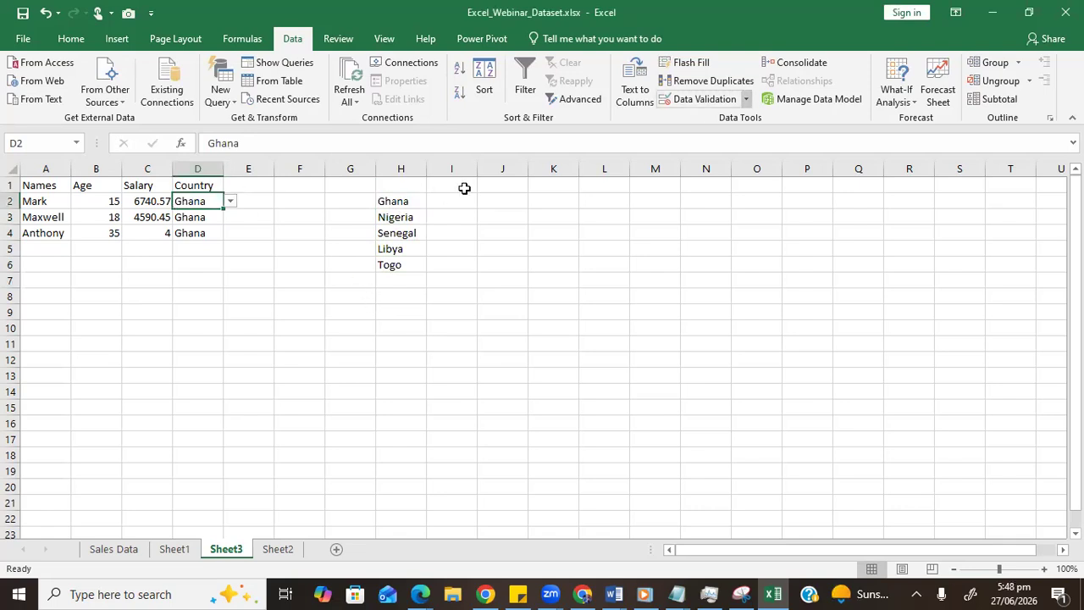
pyautogui.click(745, 99)
pyautogui.click(750, 119)
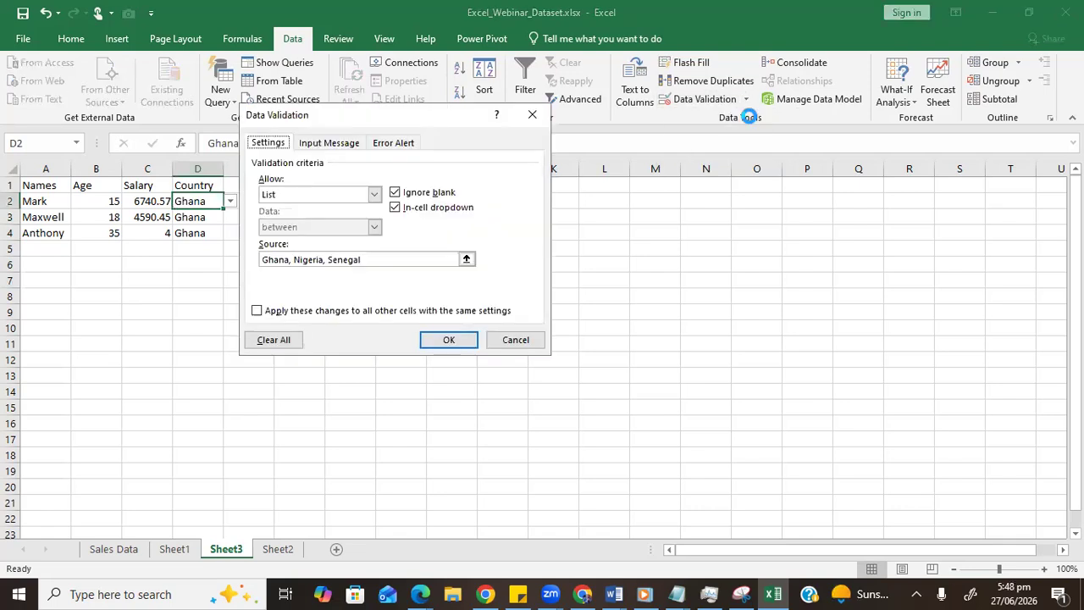
pyautogui.click(379, 259)
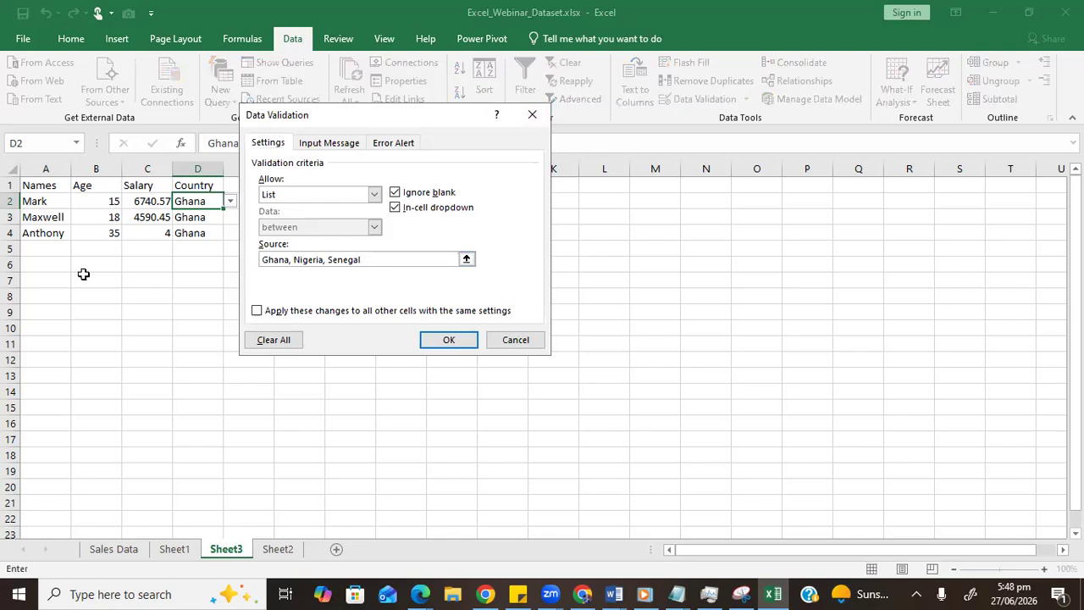
pyautogui.click(466, 260)
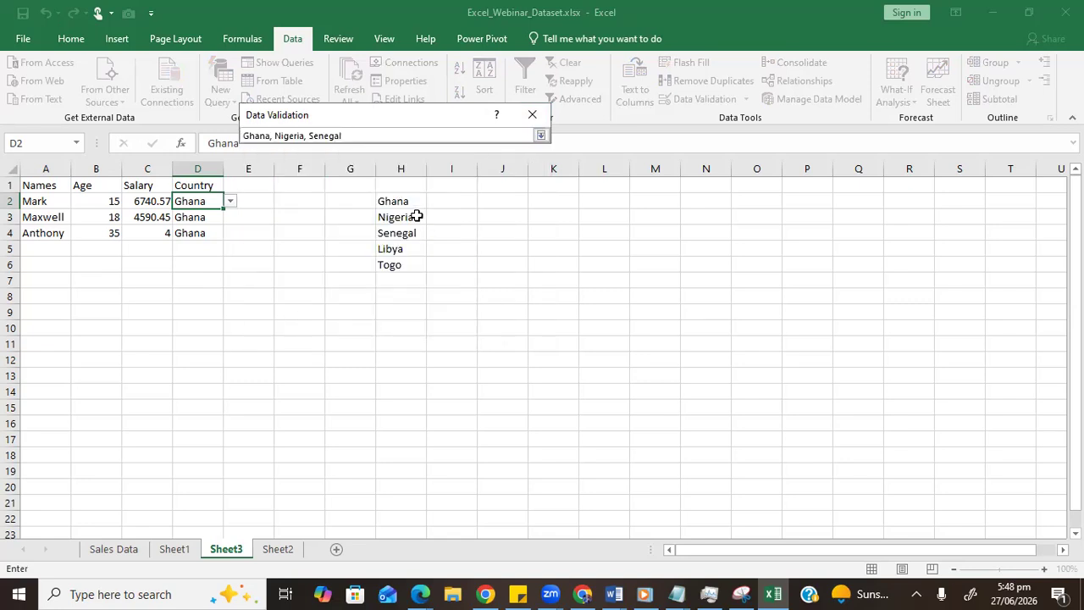
pyautogui.moveTo(383, 200); pyautogui.dragTo(394, 269)
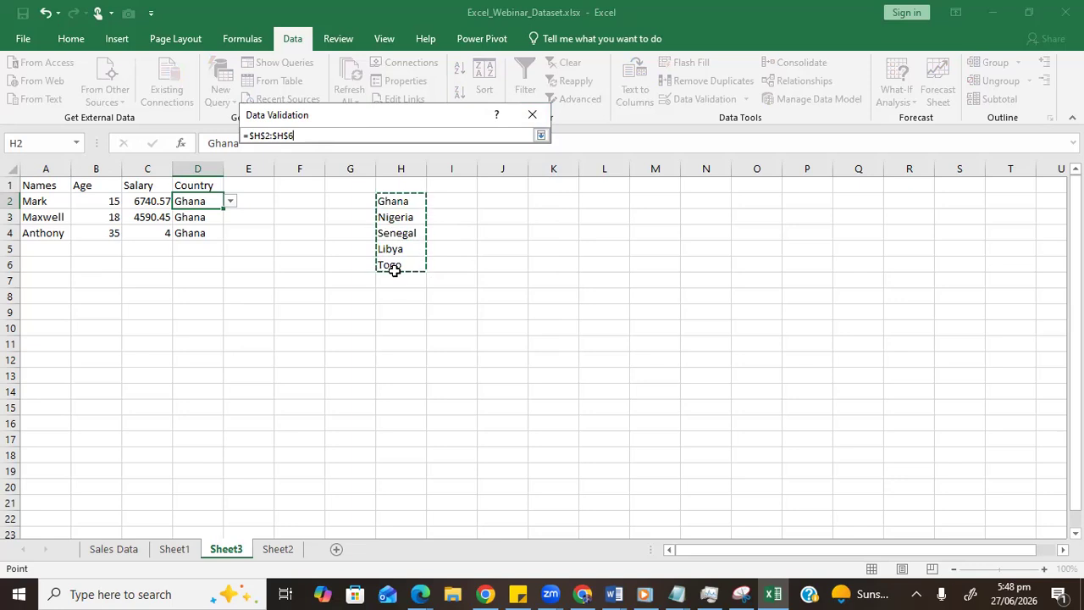
pyautogui.press('Return')
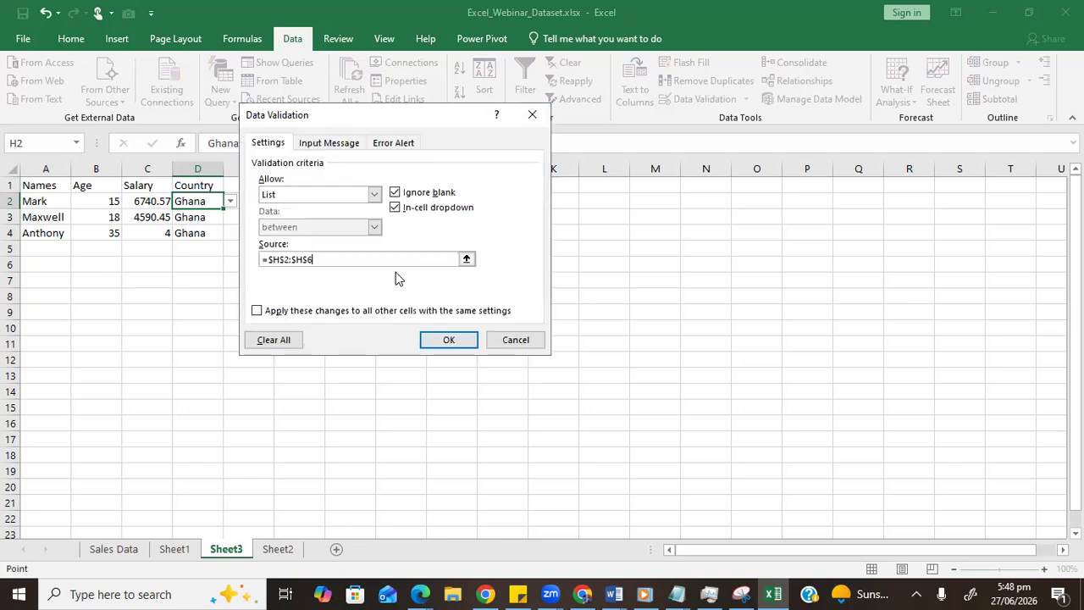
pyautogui.click(450, 339)
# Step: Check the country options offered in cell D2 against the source range H2:H6
pyautogui.click(231, 201)
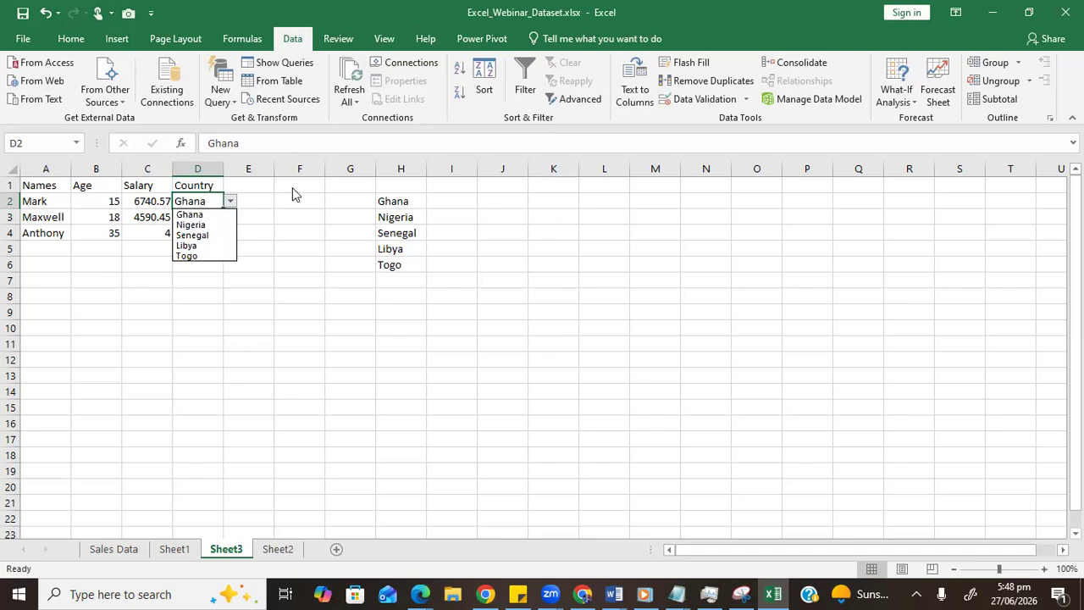
pyautogui.press('Down')
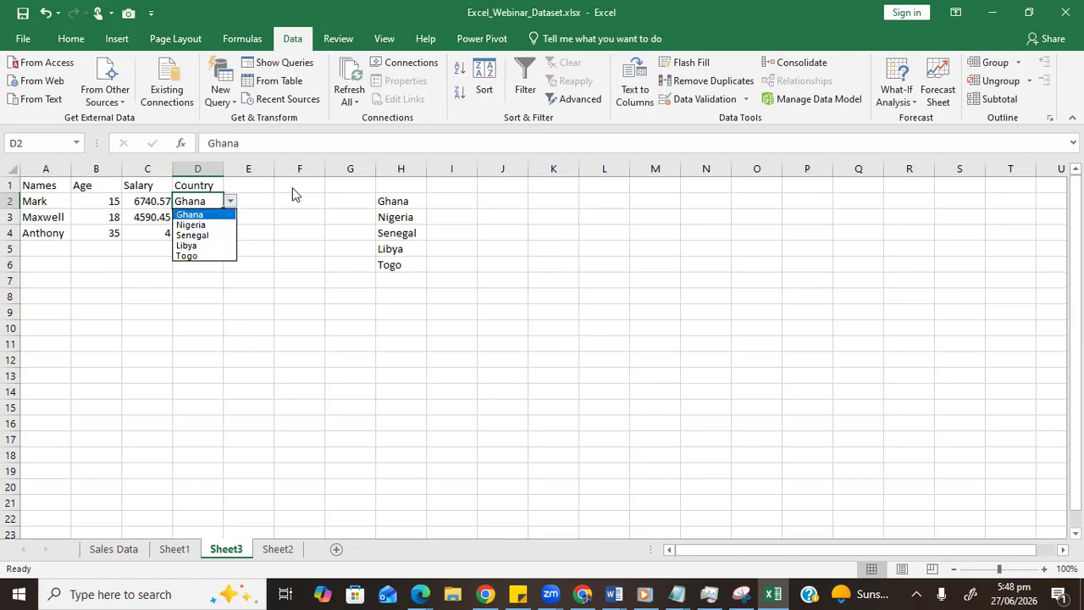
pyautogui.click(377, 203)
pyautogui.moveTo(389, 201); pyautogui.dragTo(392, 266)
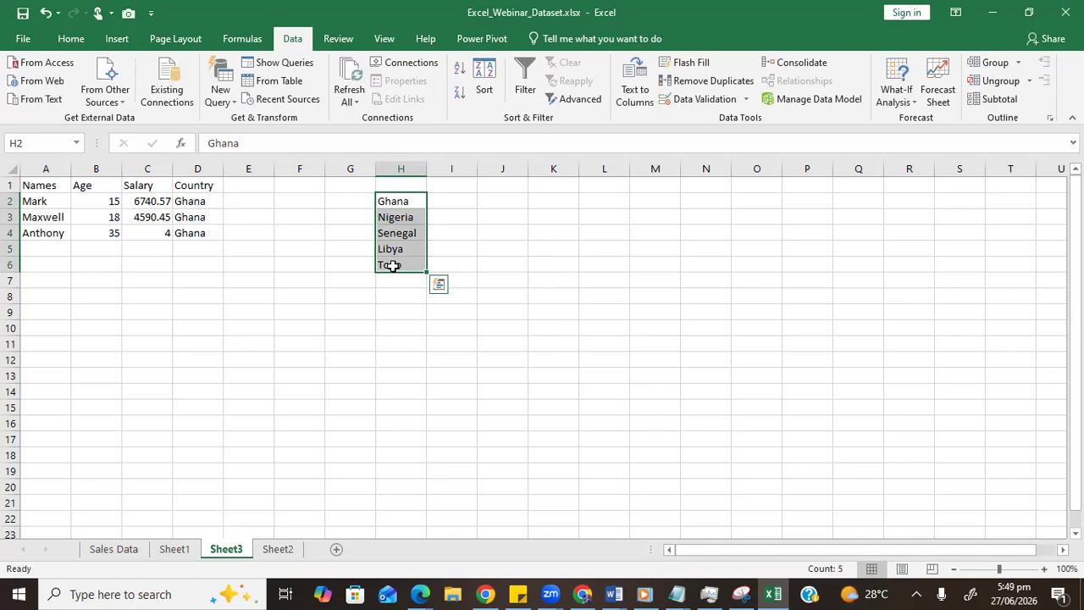
pyautogui.click(200, 206)
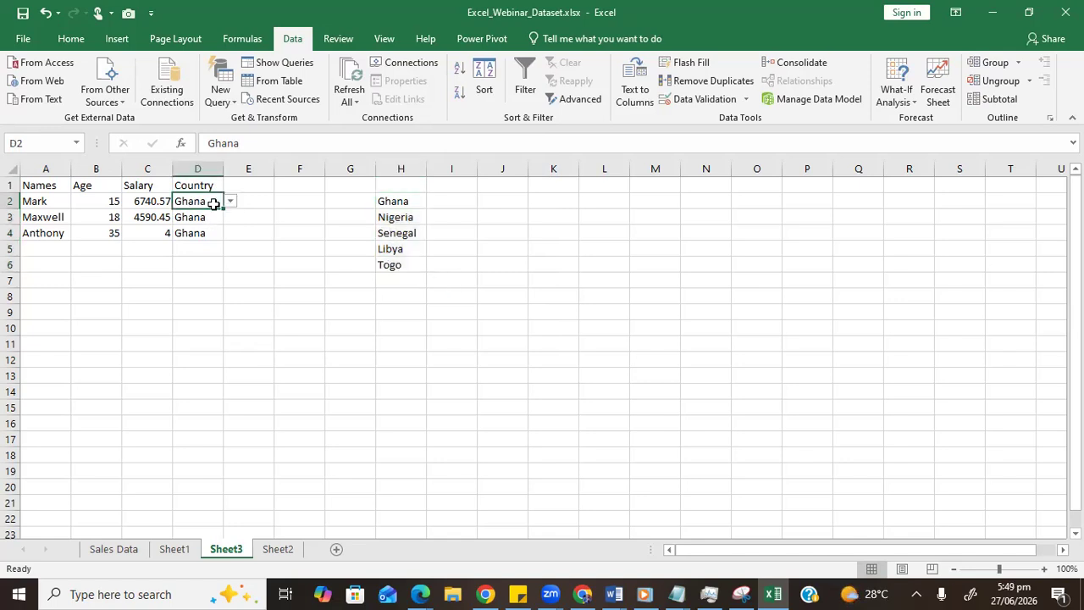
# Step: Clear "Nigeria" from source cell H3, and choose the blank entry from the country list in cell D2
pyautogui.click(393, 217)
pyautogui.press('Delete')
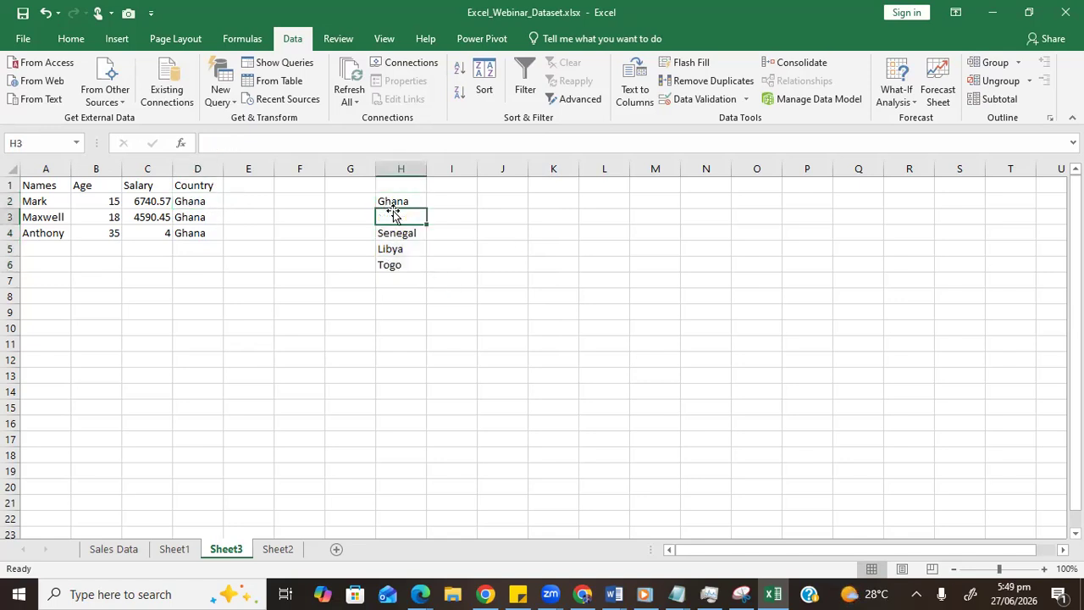
pyautogui.click(188, 202)
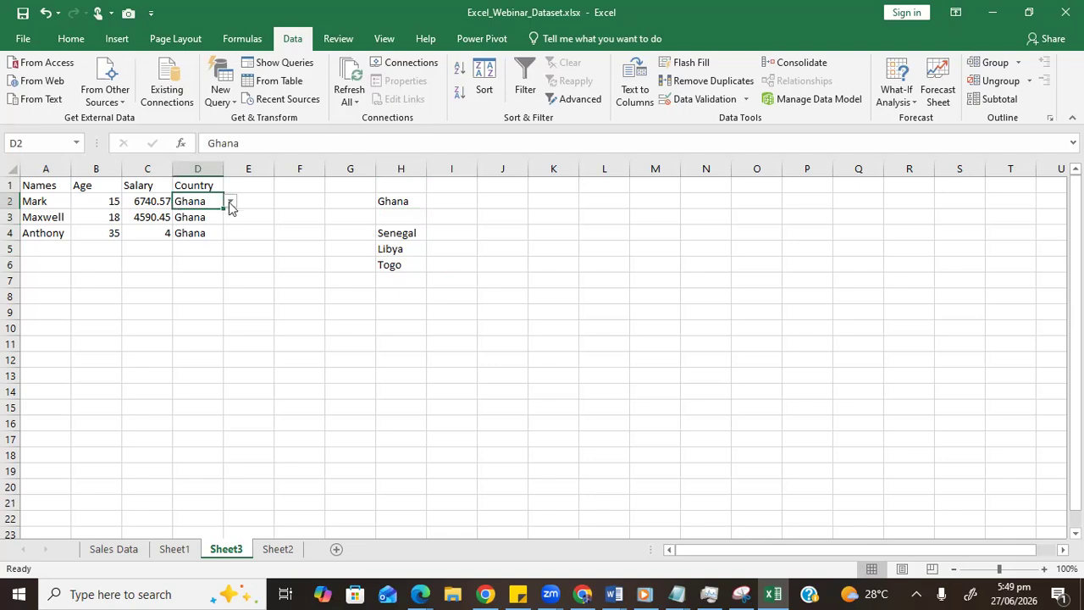
pyautogui.click(229, 204)
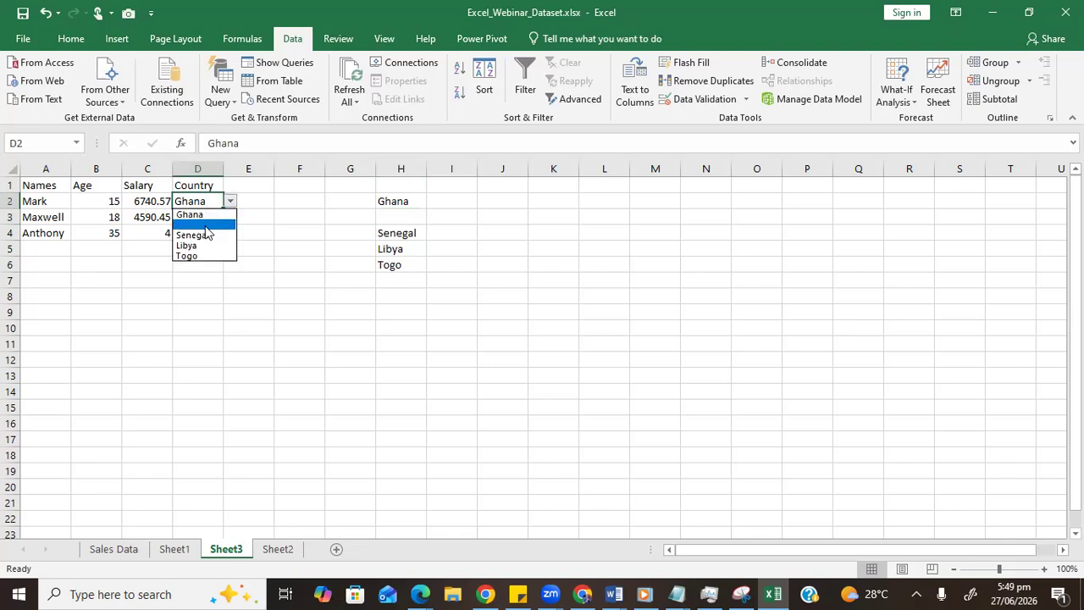
pyautogui.click(205, 226)
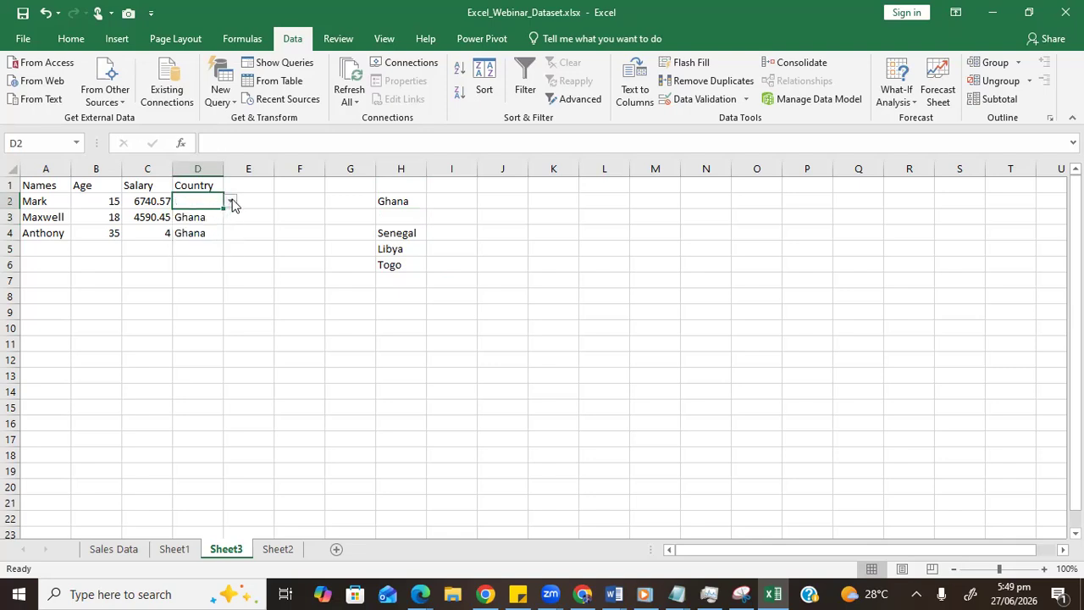
pyautogui.click(230, 202)
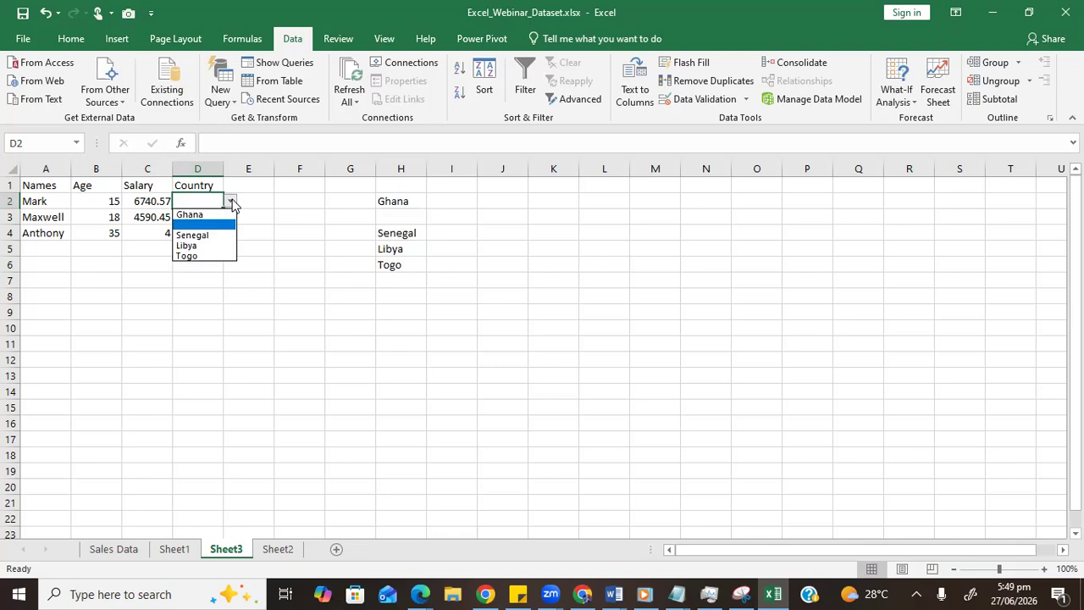
pyautogui.click(375, 213)
pyautogui.click(399, 216)
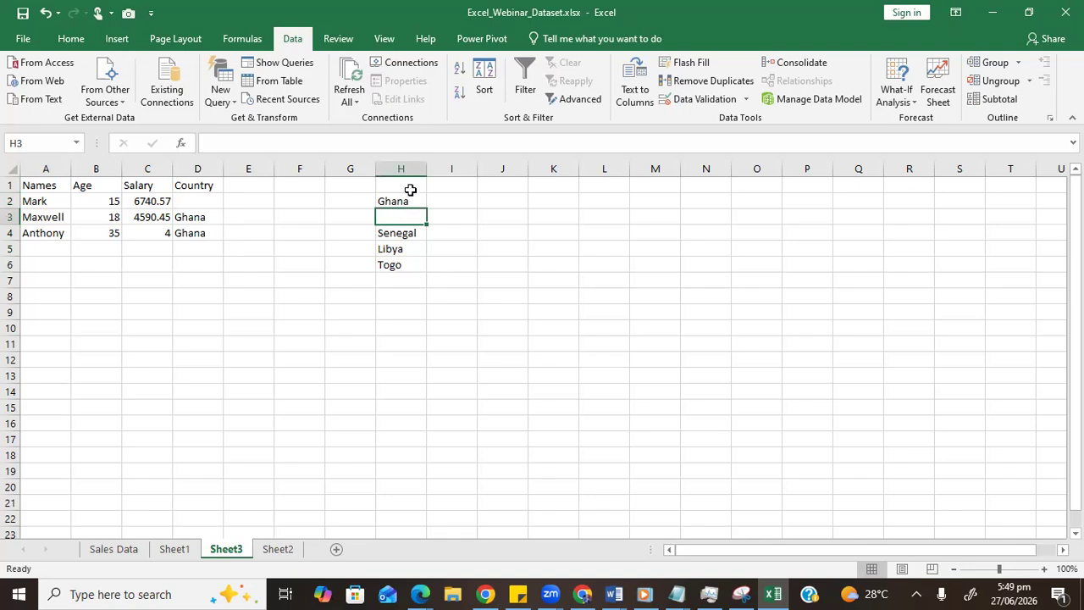
pyautogui.moveTo(414, 202); pyautogui.dragTo(414, 273)
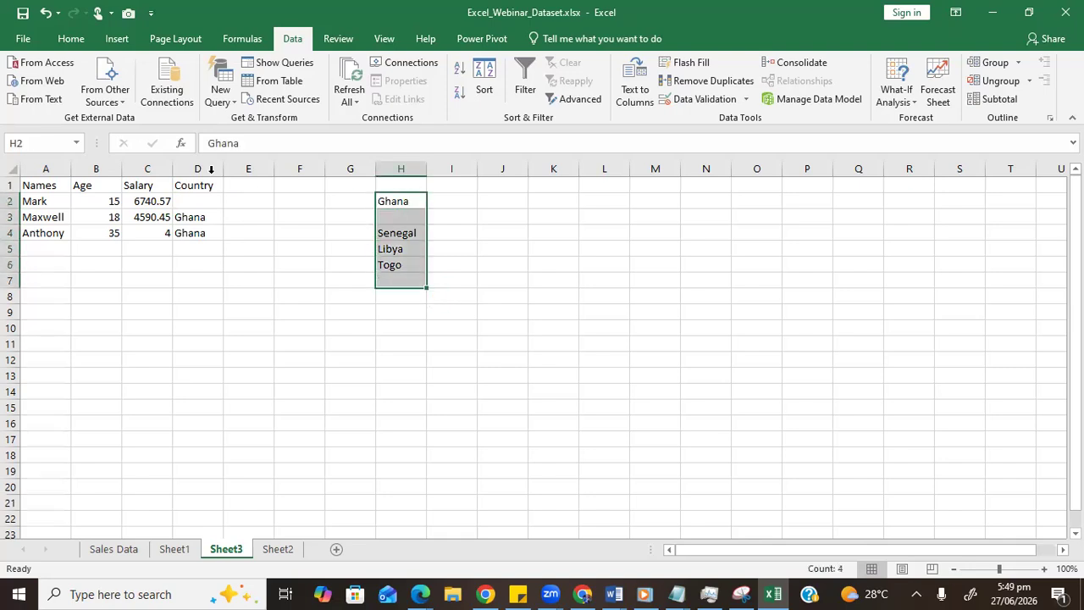
pyautogui.click(212, 217)
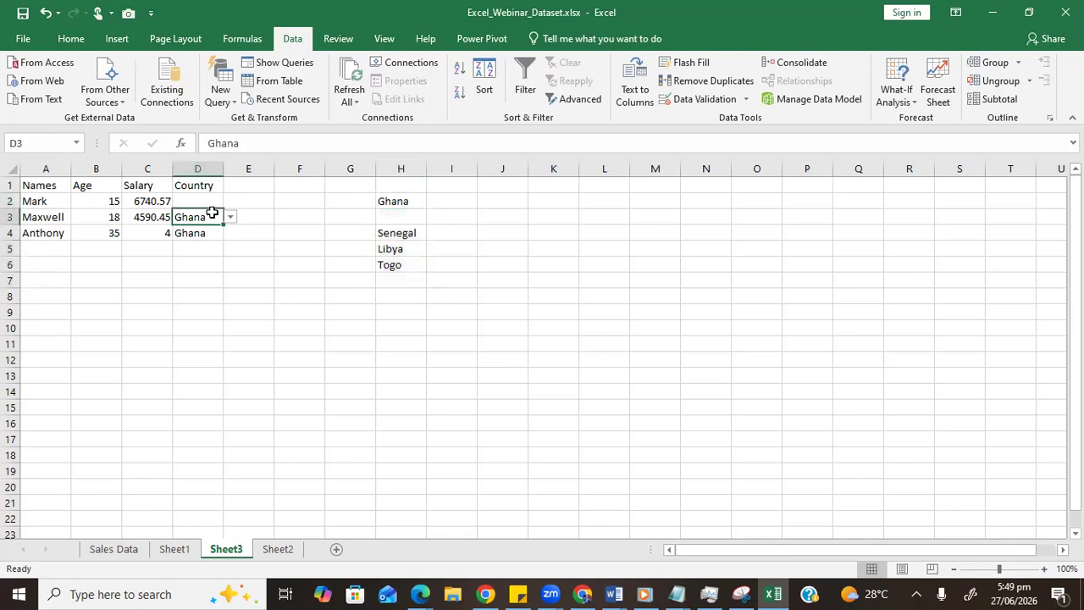
pyautogui.click(417, 219)
pyautogui.moveTo(409, 204); pyautogui.dragTo(414, 265)
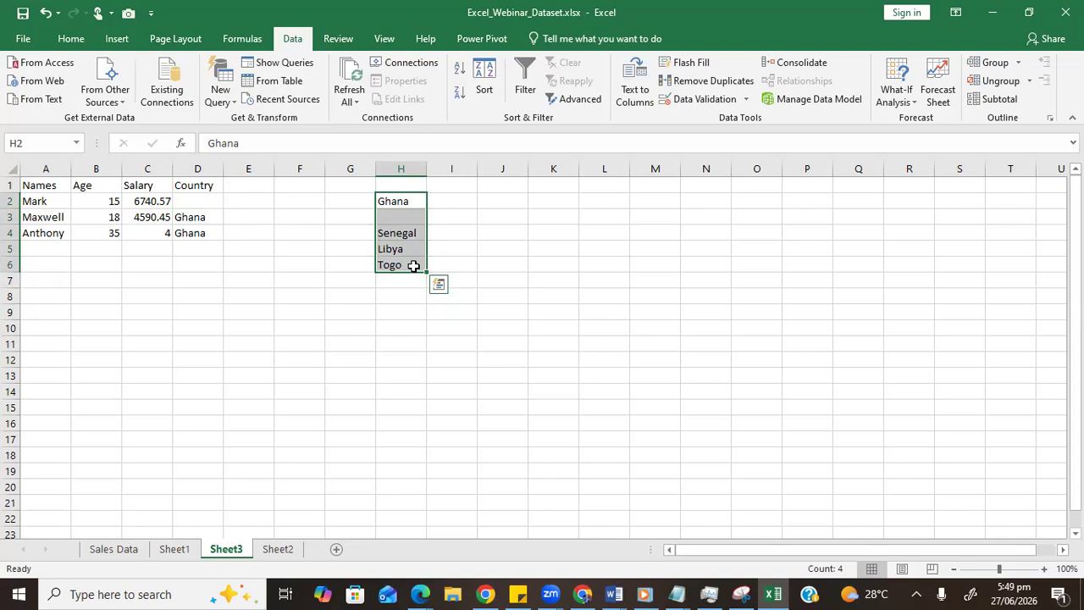
pyautogui.hotkey('ctrl', 'z')
pyautogui.hotkey('ctrl', 'z')
# Step: Confirm the blank entry in cell D2 and clear the country from cell D3
pyautogui.click(210, 199)
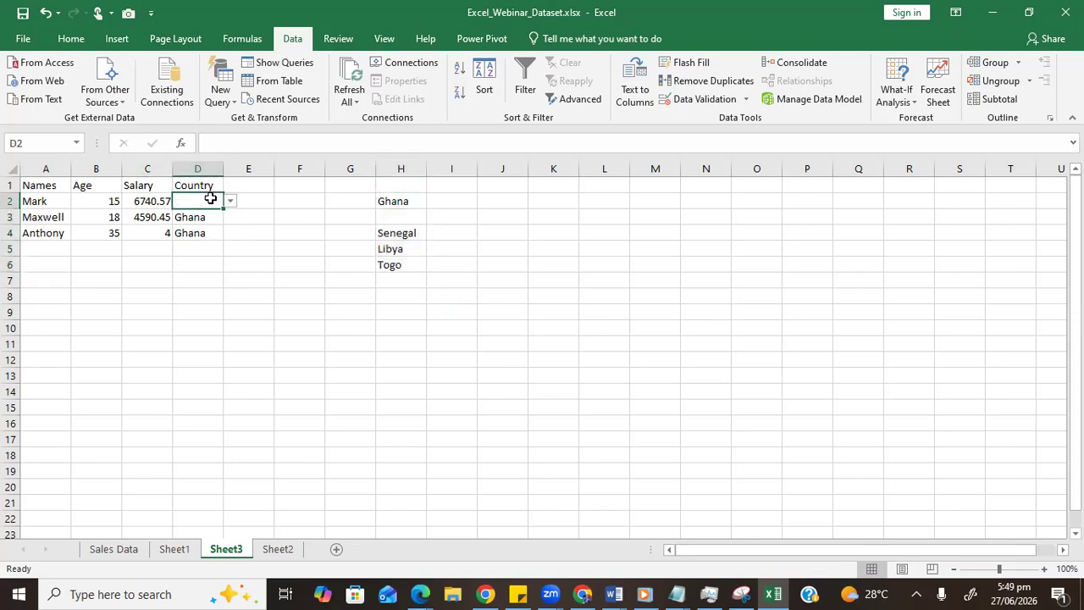
pyautogui.press('Return')
pyautogui.press('Return')
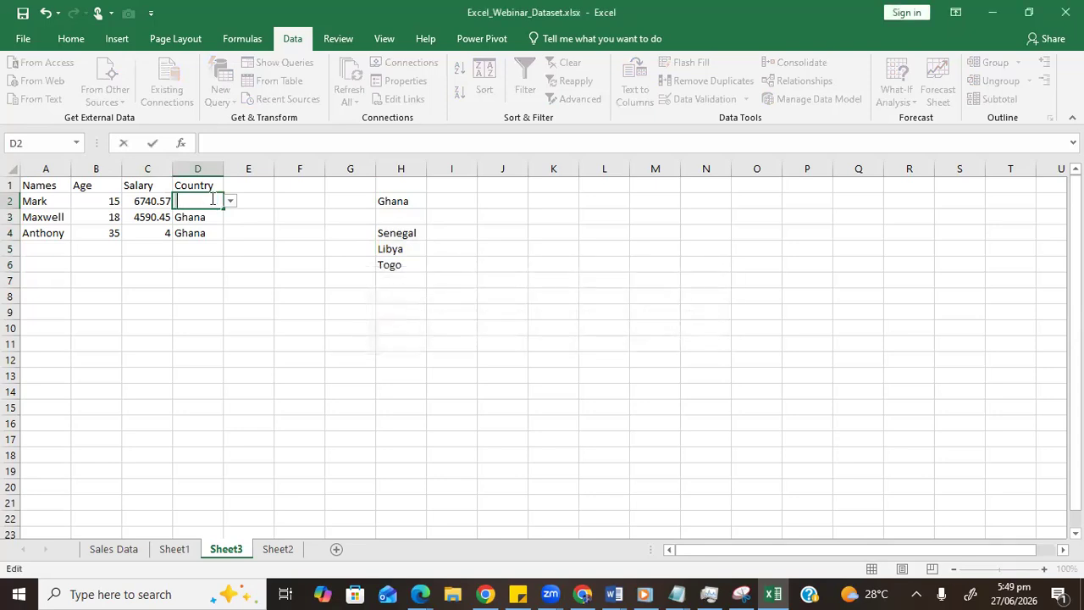
pyautogui.press('Return')
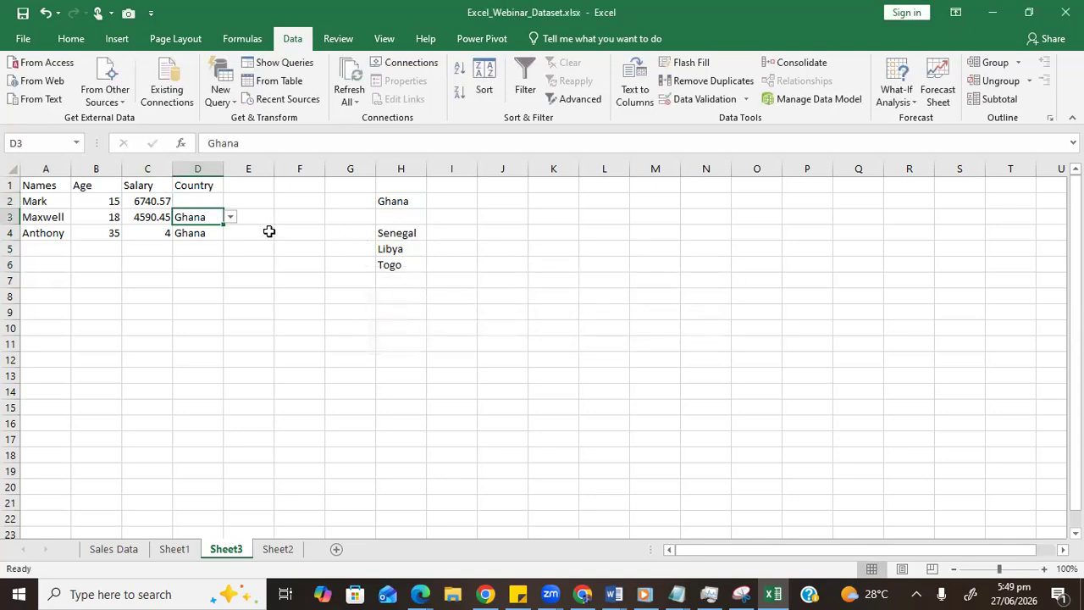
pyautogui.moveTo(246, 143); pyautogui.dragTo(205, 144)
pyautogui.press('BackSpace')
pyautogui.press('Return')
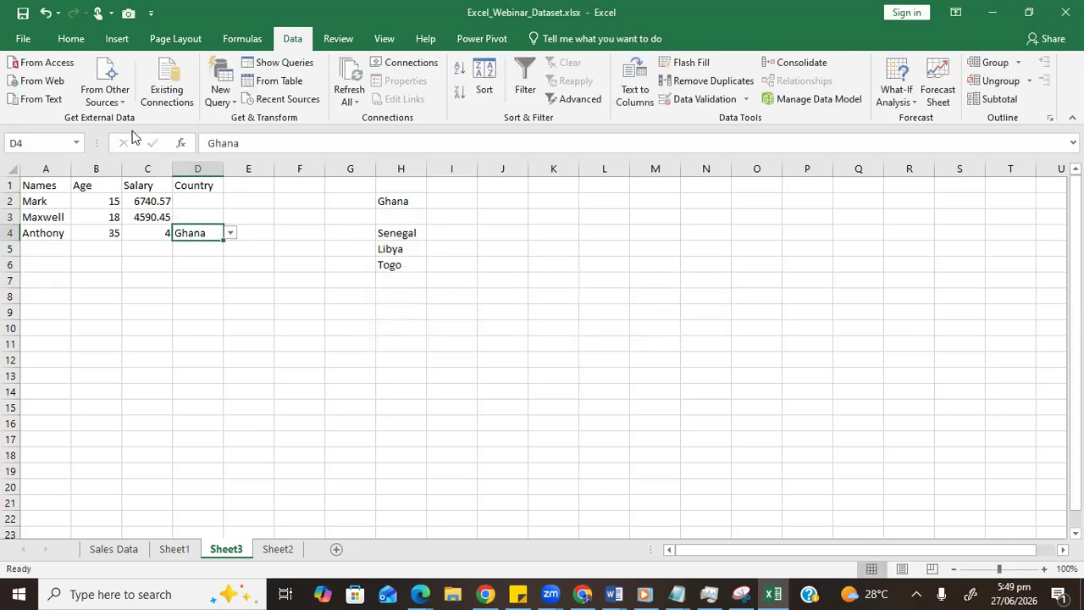
# Step: Choose "Nigeria" for cell D3 and "Togo" for cell D2 from their country lists
pyautogui.click(396, 237)
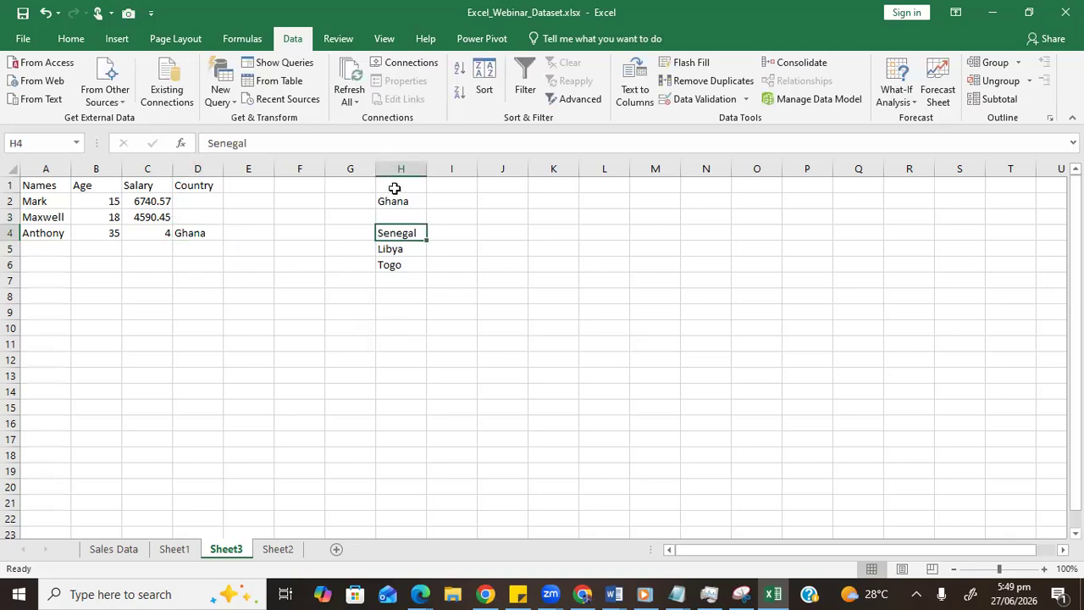
pyautogui.click(181, 202)
pyautogui.moveTo(199, 219); pyautogui.dragTo(232, 228)
pyautogui.click(232, 218)
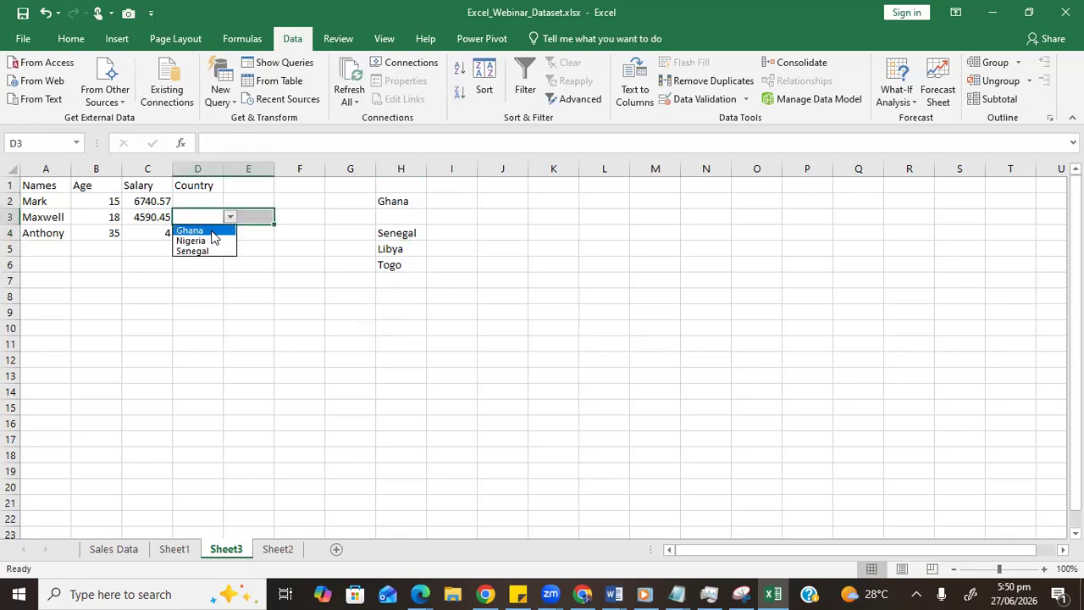
pyautogui.click(209, 242)
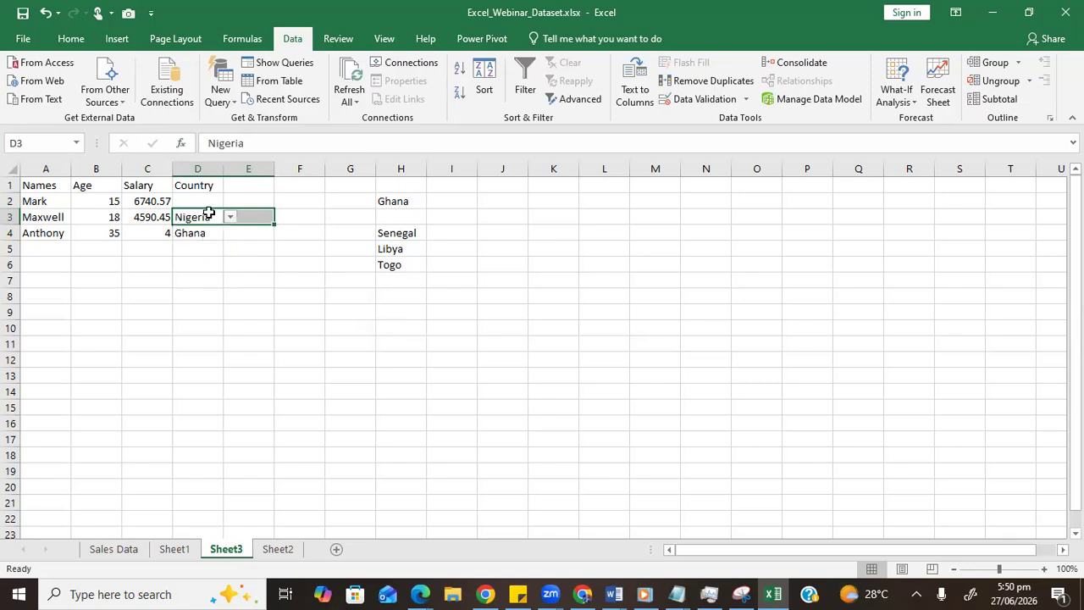
pyautogui.click(212, 201)
pyautogui.click(232, 202)
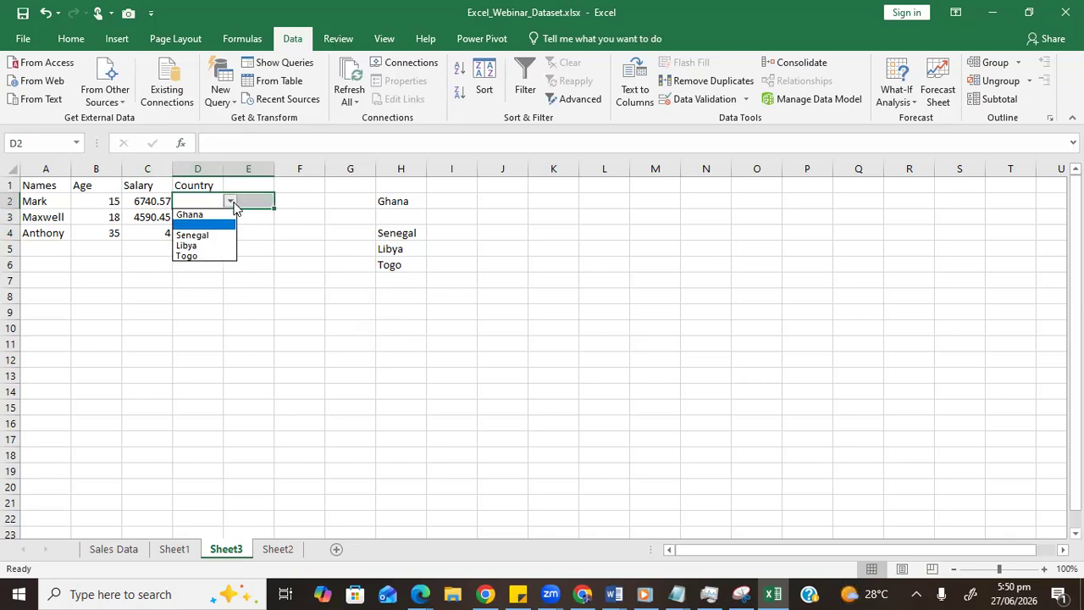
pyautogui.click(221, 256)
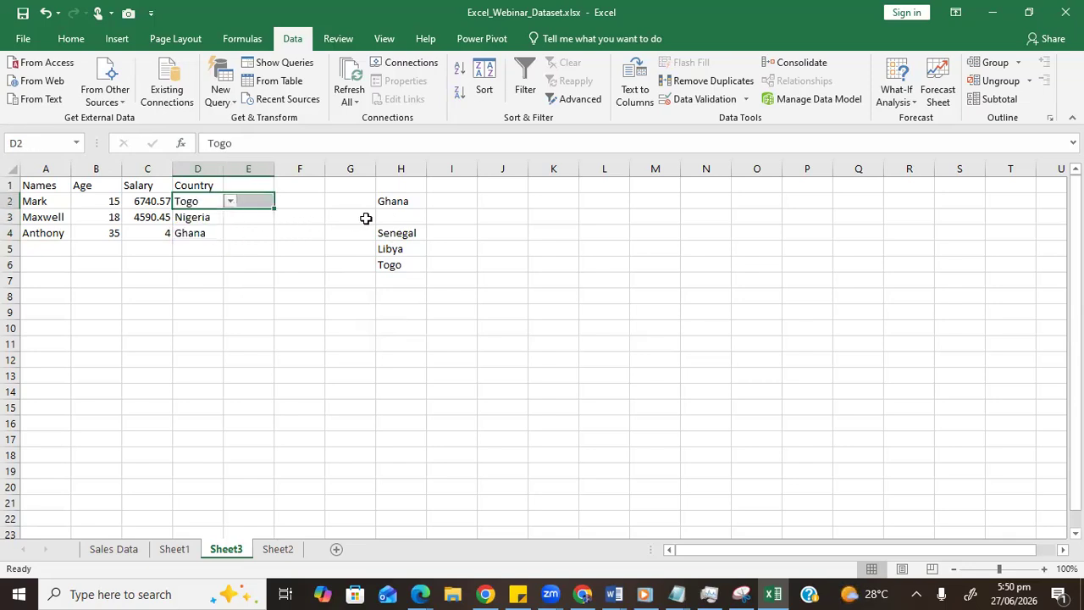
# Step: Re-enter "Nigeria" in the empty source cell H3 of the country list
pyautogui.click(392, 216)
pyautogui.write('Nigeria')
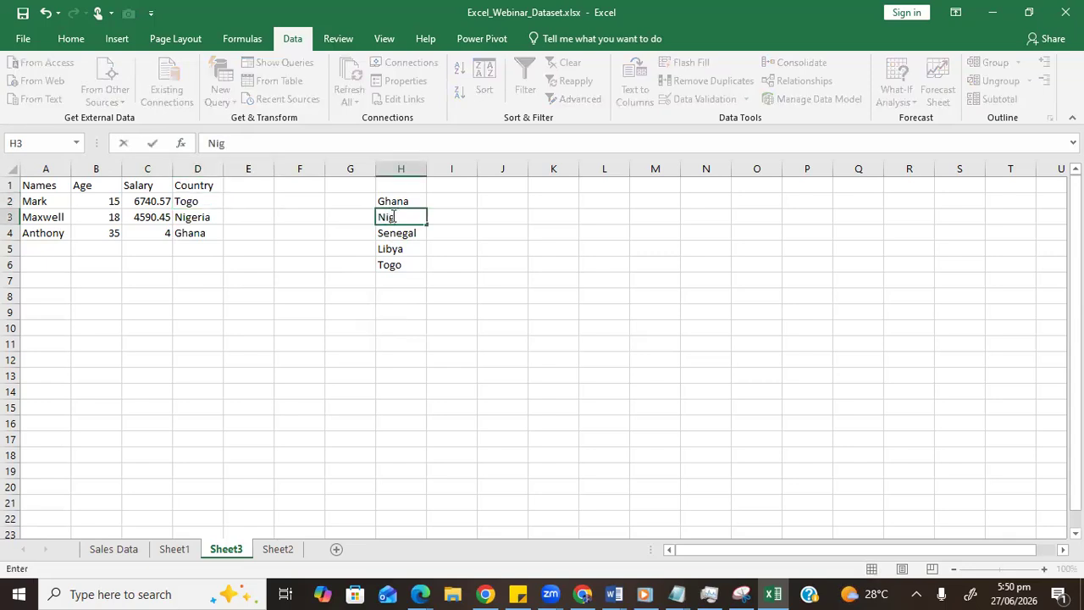
pyautogui.press('Return')
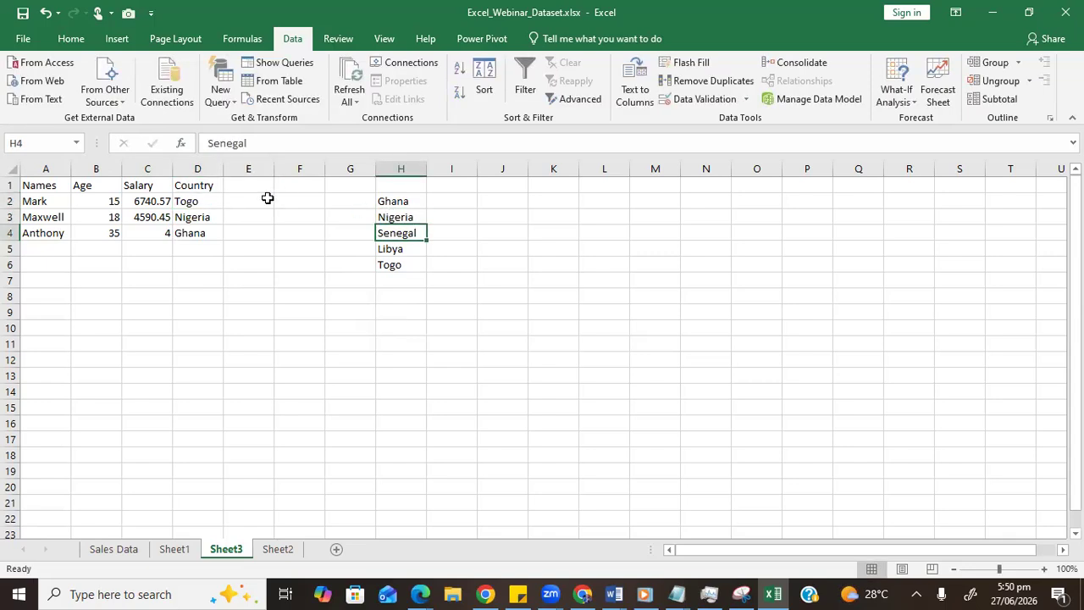
pyautogui.click(301, 283)
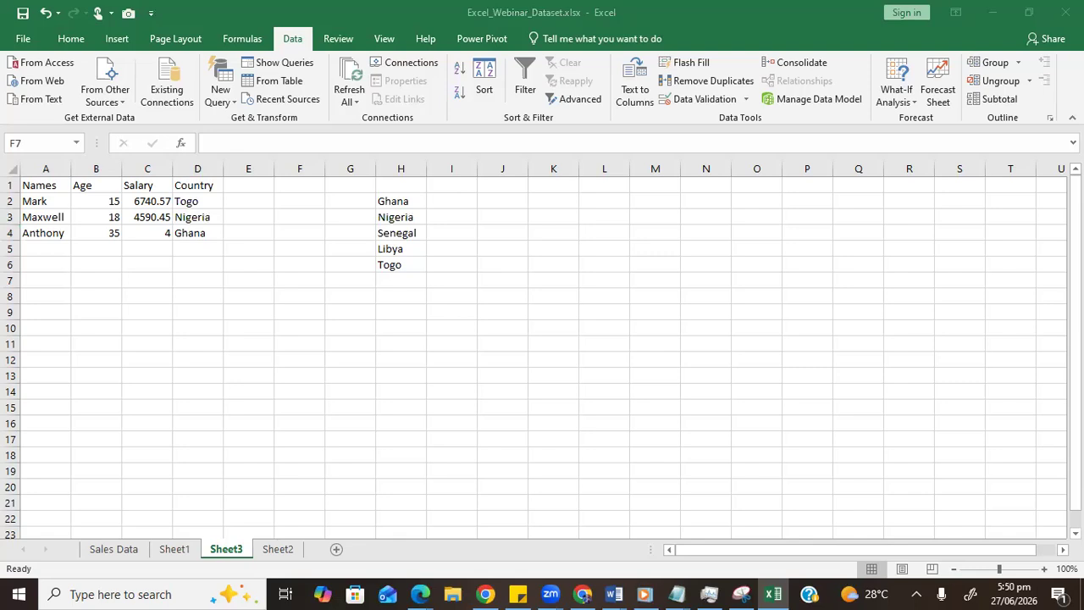
pyautogui.click(746, 96)
pyautogui.click(734, 117)
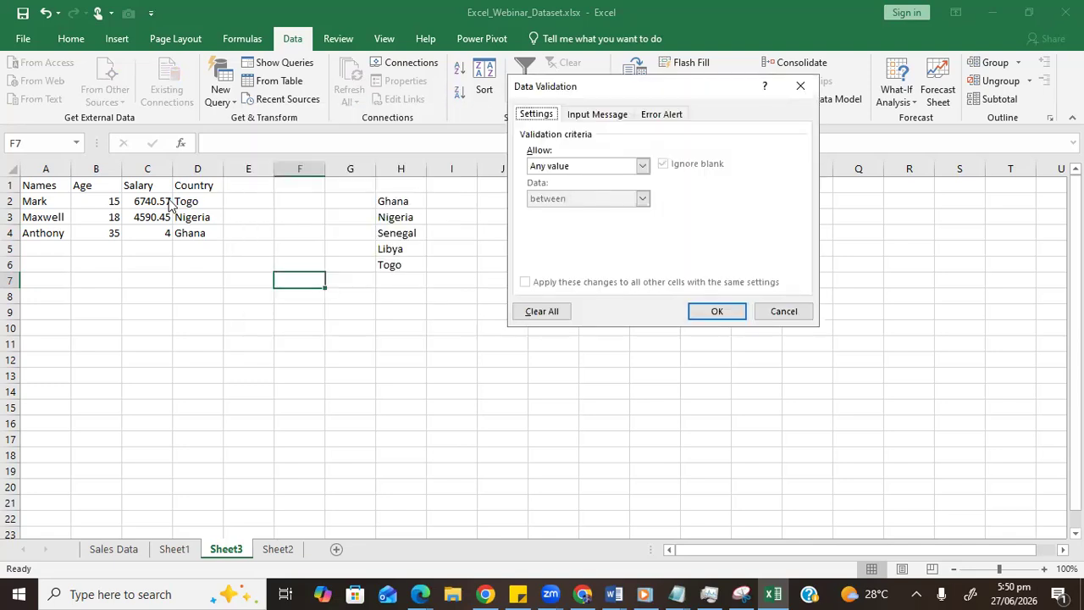
pyautogui.click(801, 86)
# Step: Compare the Stop, Warning and Information styles in the error alert settings of cell D2's validation rule
pyautogui.click(188, 203)
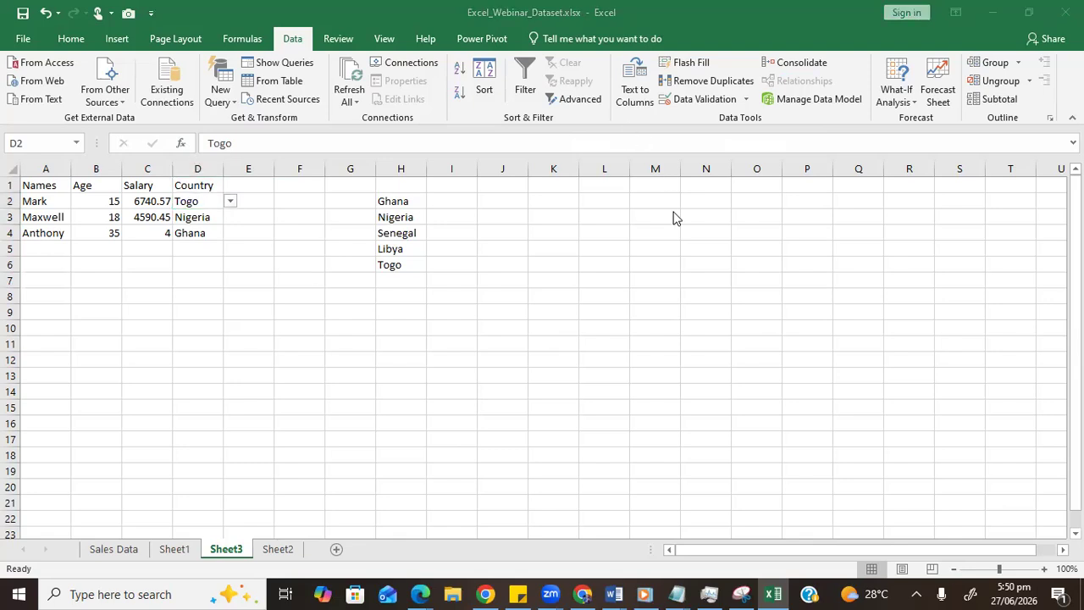
pyautogui.click(747, 100)
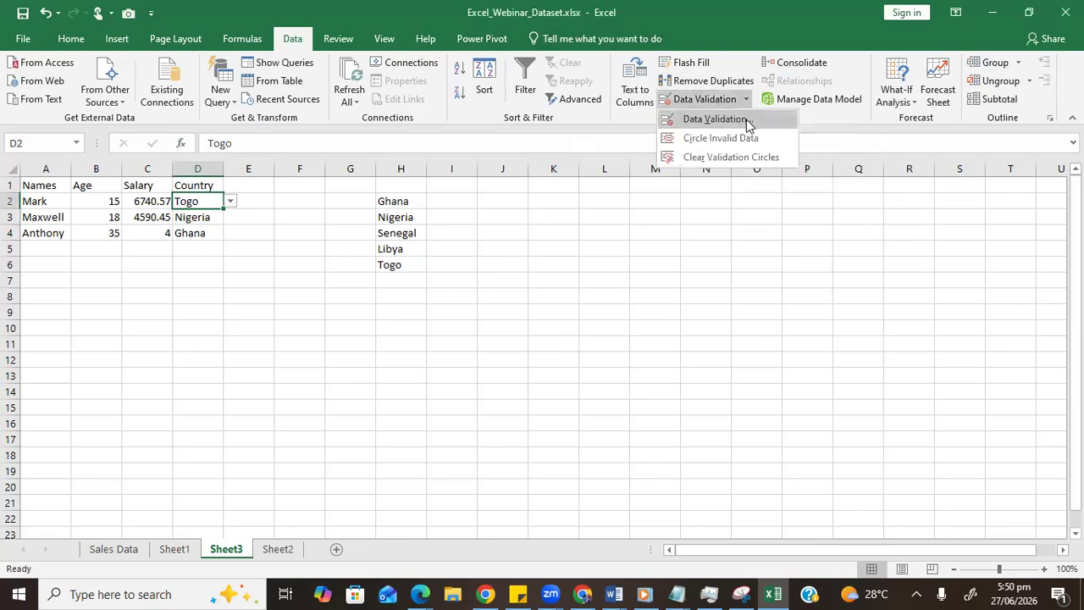
pyautogui.click(747, 119)
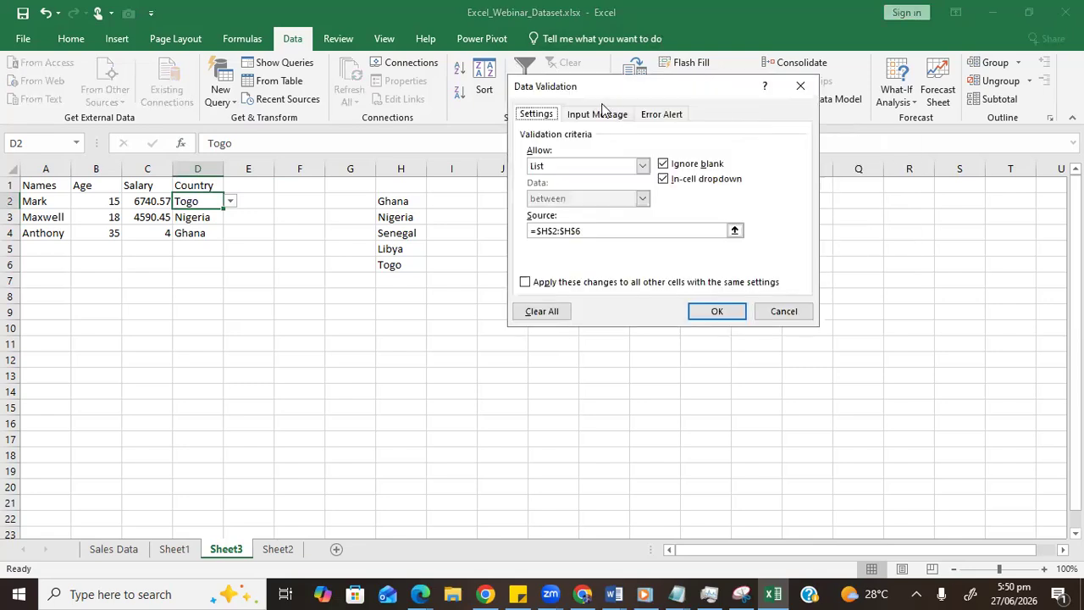
pyautogui.click(647, 117)
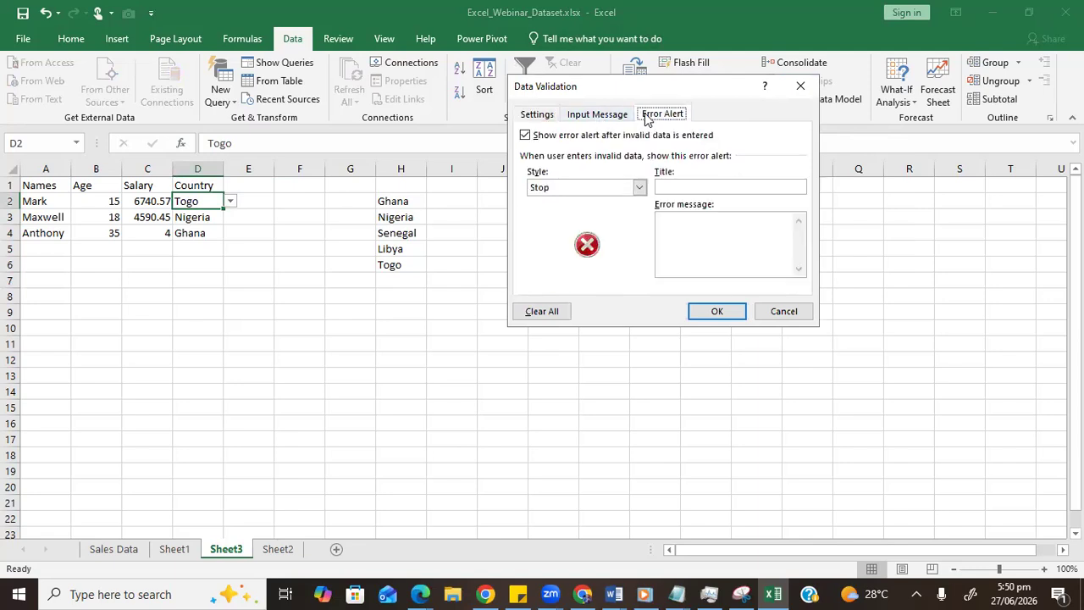
pyautogui.click(642, 187)
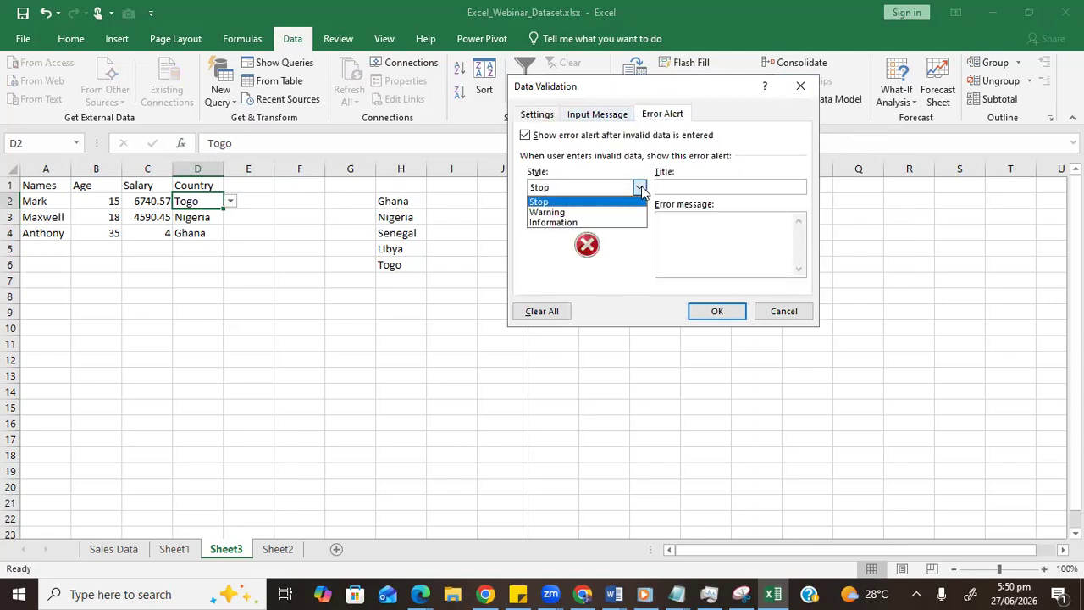
pyautogui.click(634, 209)
pyautogui.click(641, 187)
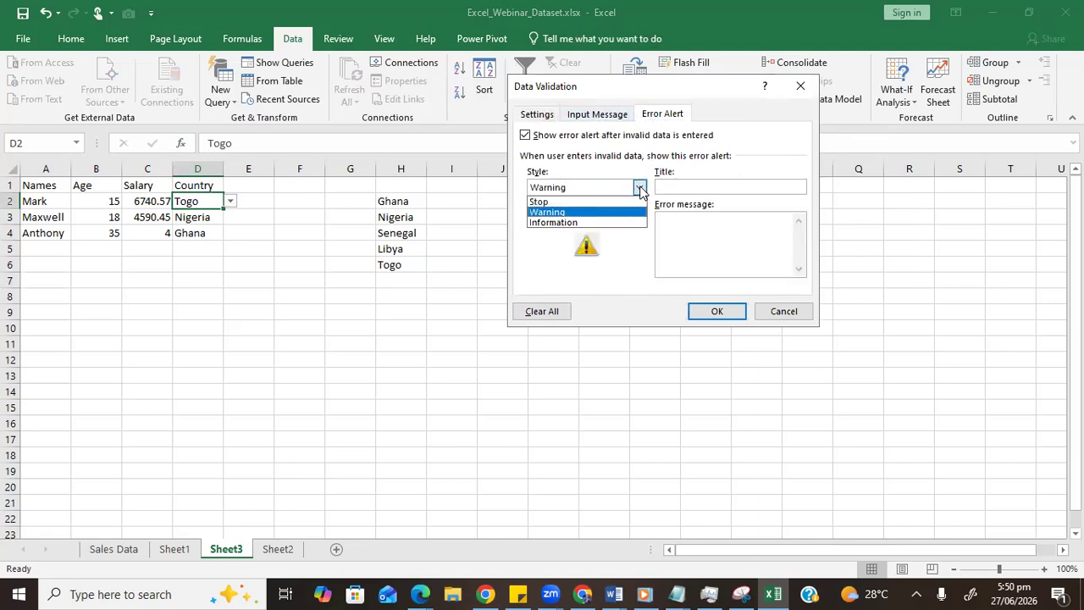
pyautogui.click(634, 203)
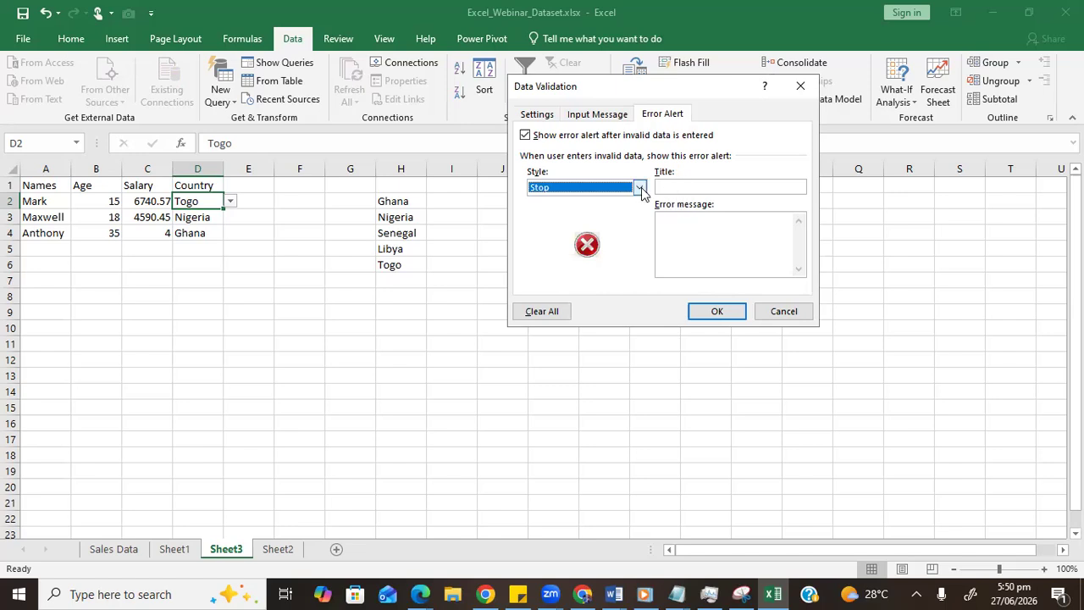
pyautogui.click(641, 187)
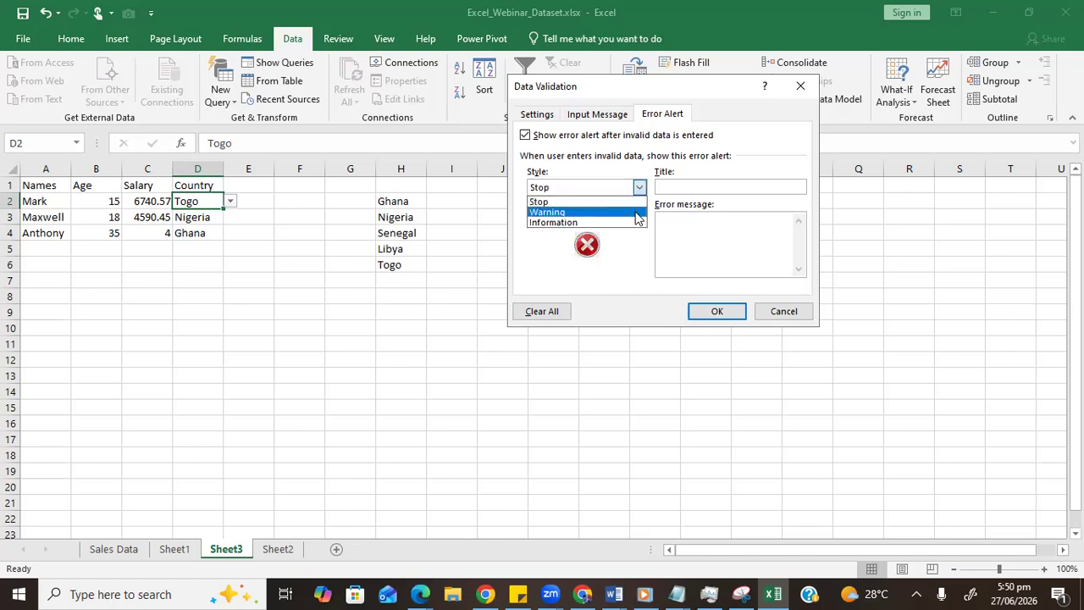
pyautogui.click(637, 222)
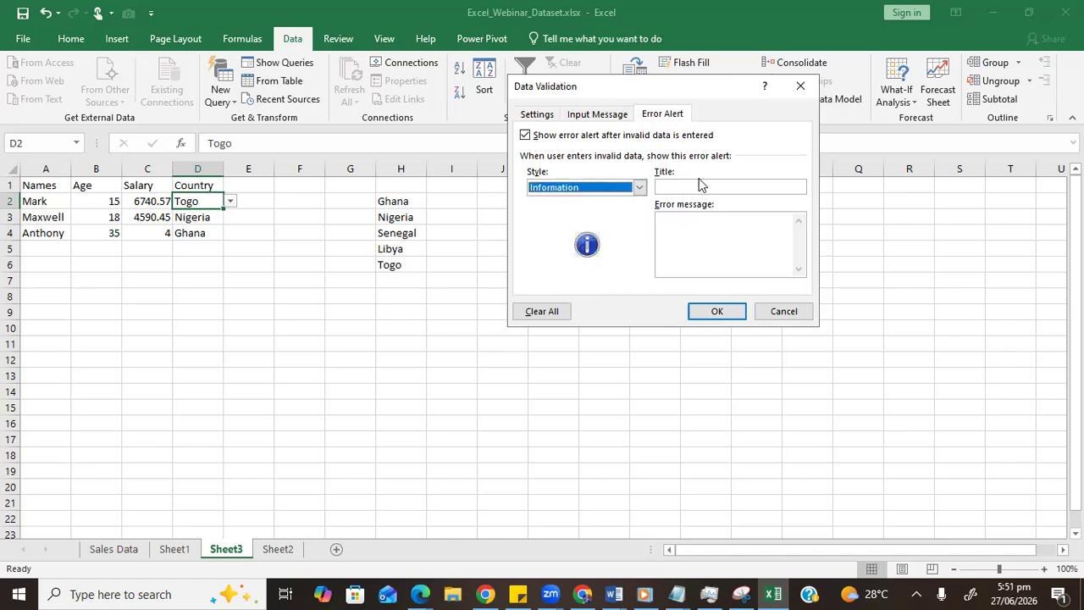
# Step: Draft a Warning error alert titled "Invalid Input" for cell D2's validation rule, and close the dialog without saving
pyautogui.click(704, 186)
pyautogui.write('Info')
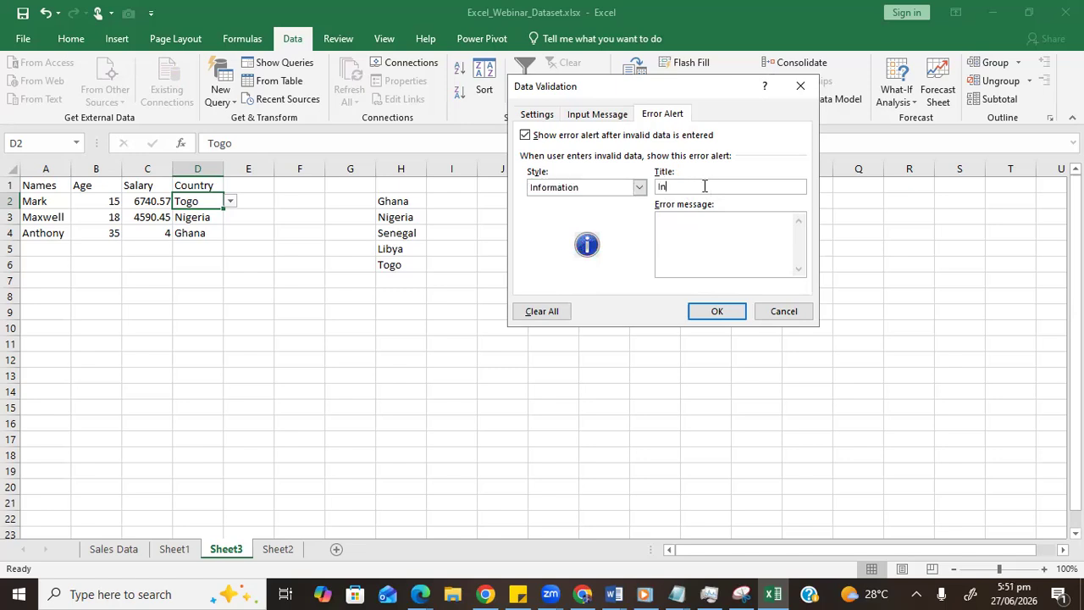
pyautogui.press('BackSpace')
pyautogui.press('BackSpace')
pyautogui.write('fr')
pyautogui.click(638, 187)
pyautogui.click(623, 213)
pyautogui.press('Tab')
pyautogui.write('I')
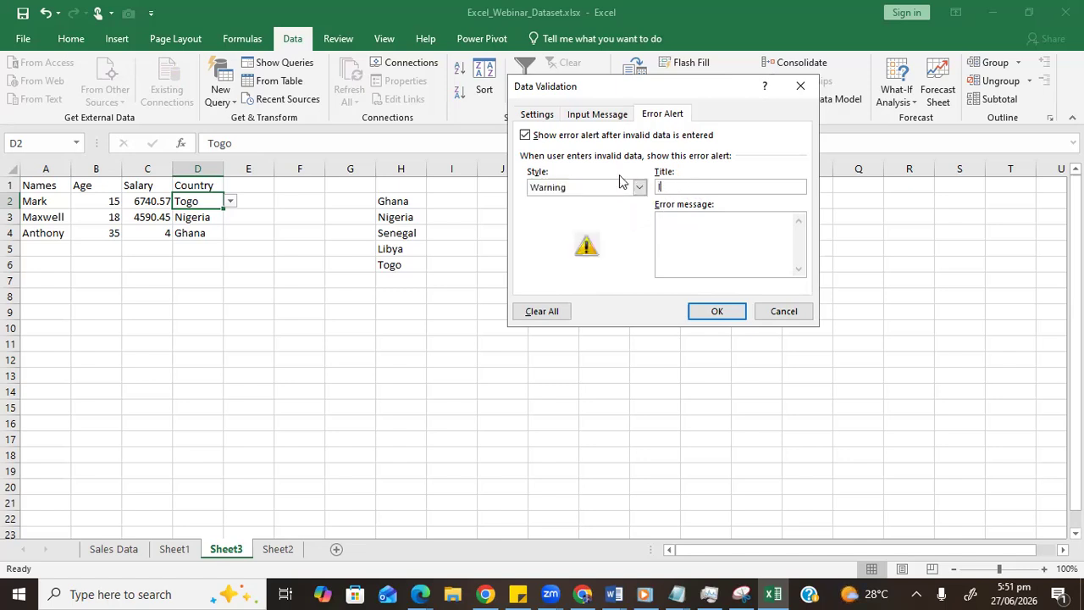
pyautogui.write('nvalid INp')
pyautogui.press('BackSpace')
pyautogui.press('BackSpace')
pyautogui.write('nput')
pyautogui.click(678, 237)
pyautogui.click(809, 90)
# Step: Review the whole-number validation rule of Age cell B2 and title its Stop error alert "Invalid Input"
pyautogui.click(32, 200)
pyautogui.click(105, 204)
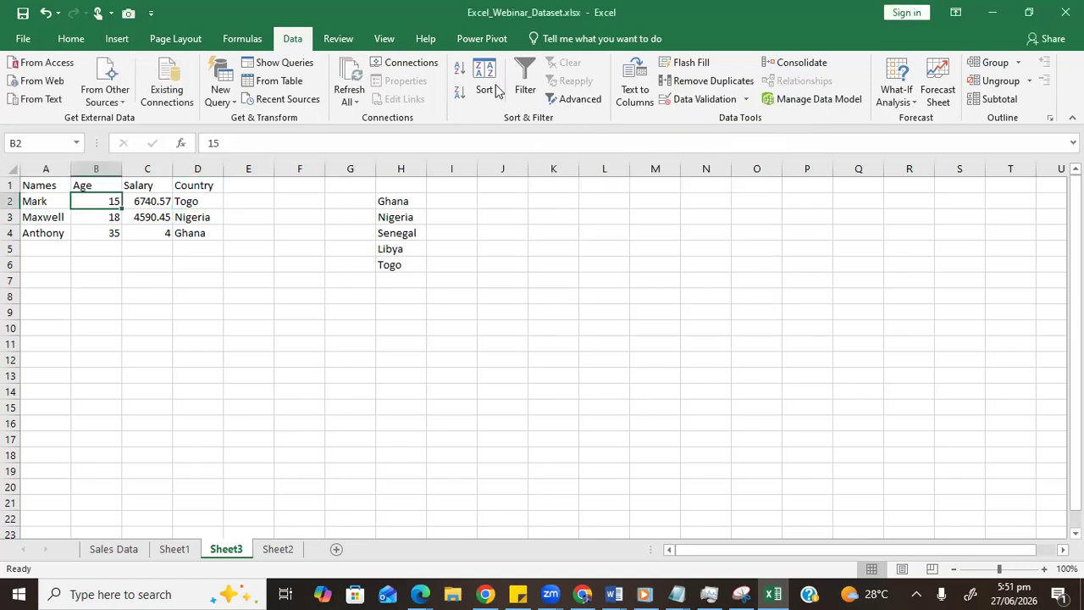
pyautogui.click(745, 97)
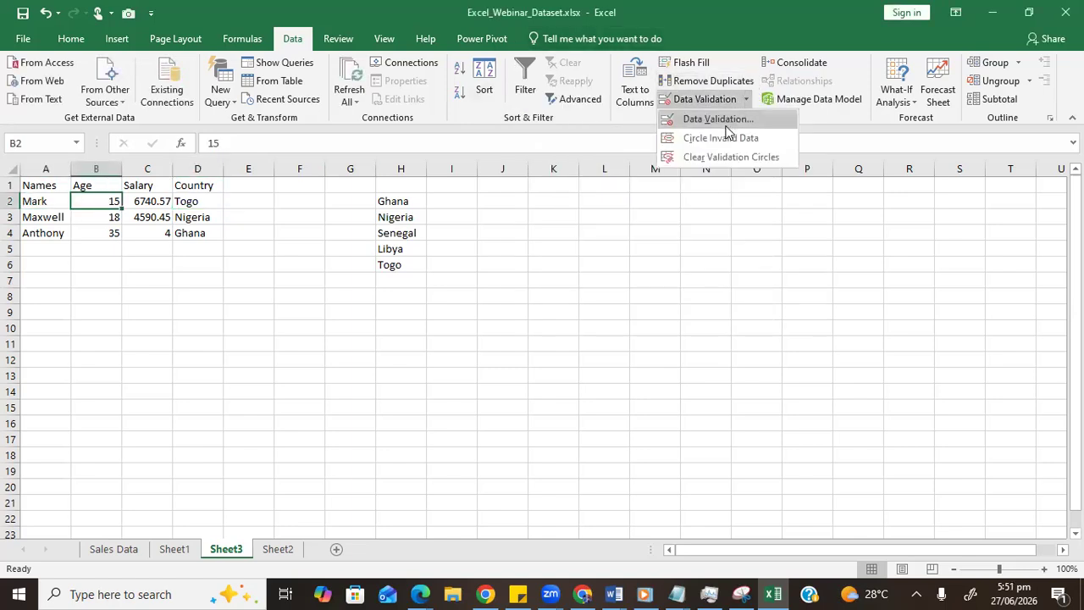
pyautogui.click(720, 120)
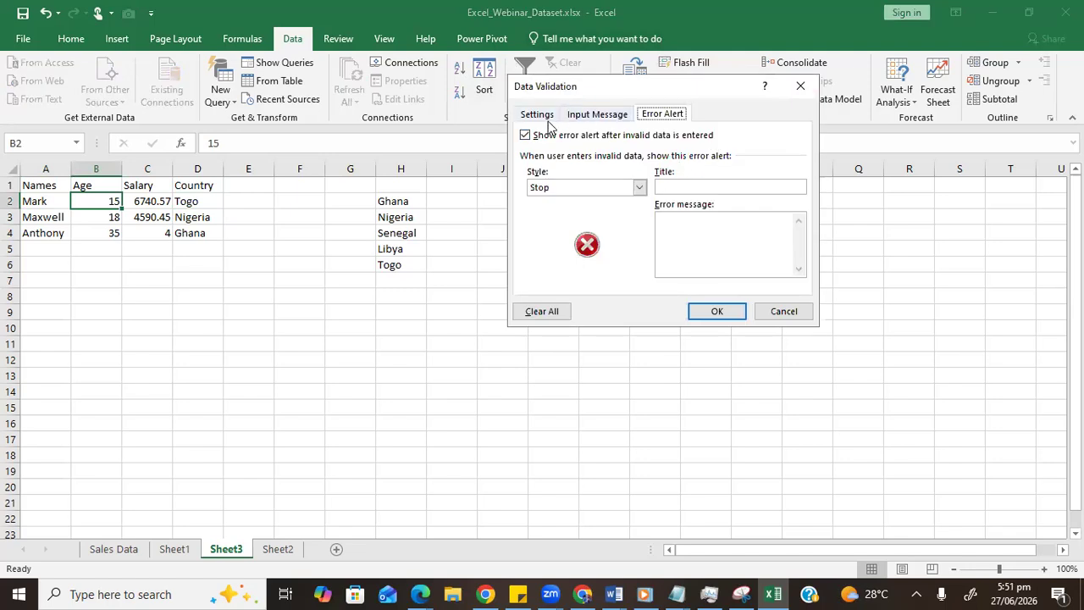
pyautogui.click(540, 118)
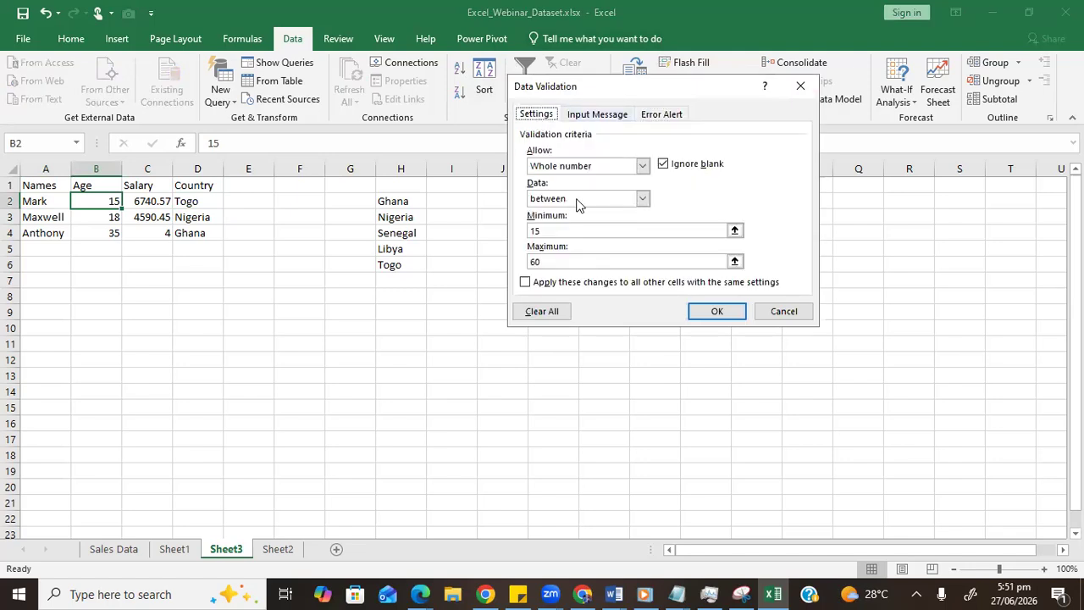
pyautogui.click(678, 115)
pyautogui.click(689, 185)
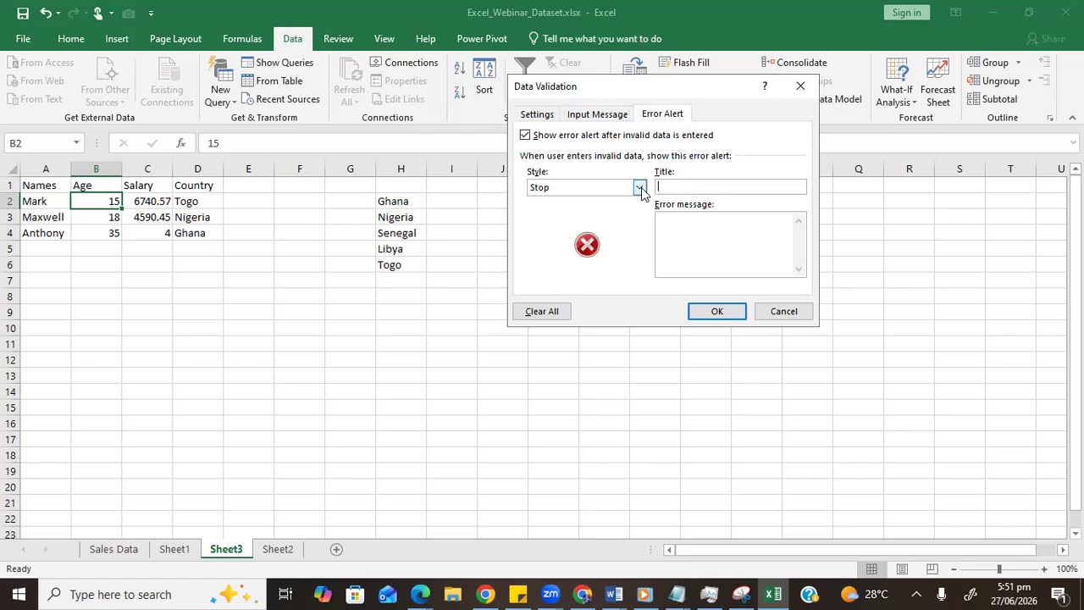
pyautogui.write('Invalid INp')
pyautogui.press('BackSpace')
pyautogui.press('BackSpace')
pyautogui.write('nput')
# Step: Set the alert's error message to "You have entered a figure beyond 60 or below 15" and apply the validation rule
pyautogui.click(682, 229)
pyautogui.write('You have entered a figure beyond 60 bu')
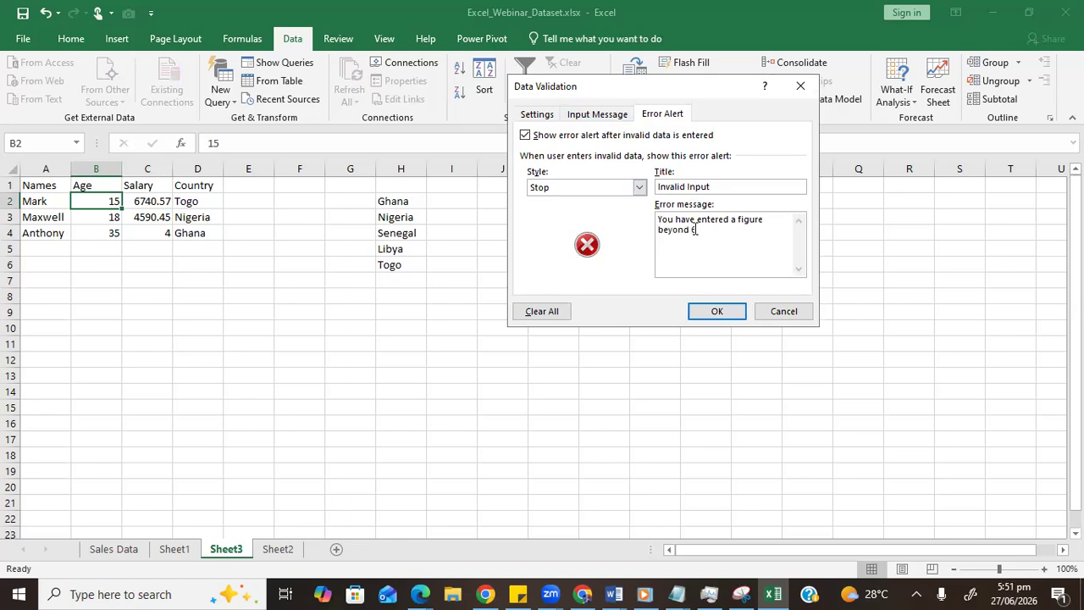
pyautogui.press('BackSpace')
pyautogui.press('BackSpace')
pyautogui.write('or below 15')
pyautogui.click(717, 311)
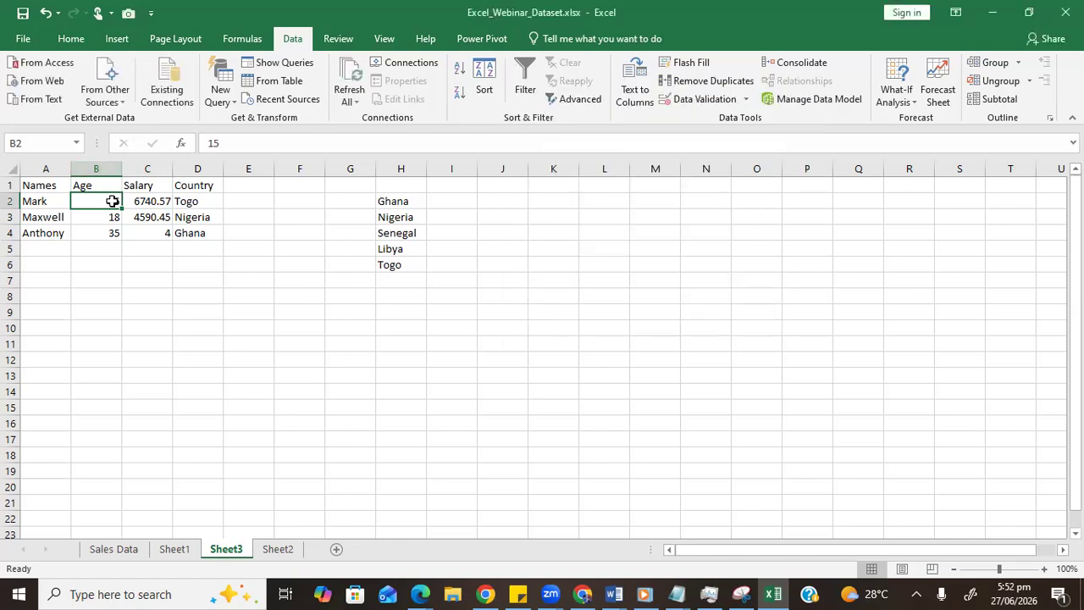
# Step: Test the custom error alert by entering 4 in Age cell B2, and dismiss the alert
pyautogui.write('4')
pyautogui.press('Return')
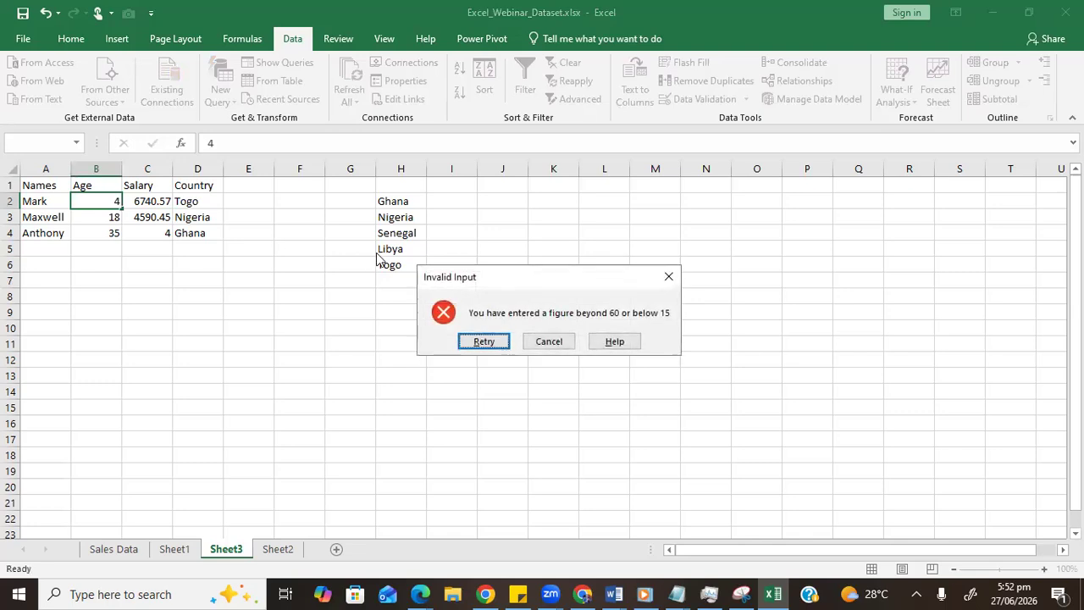
pyautogui.click(633, 246)
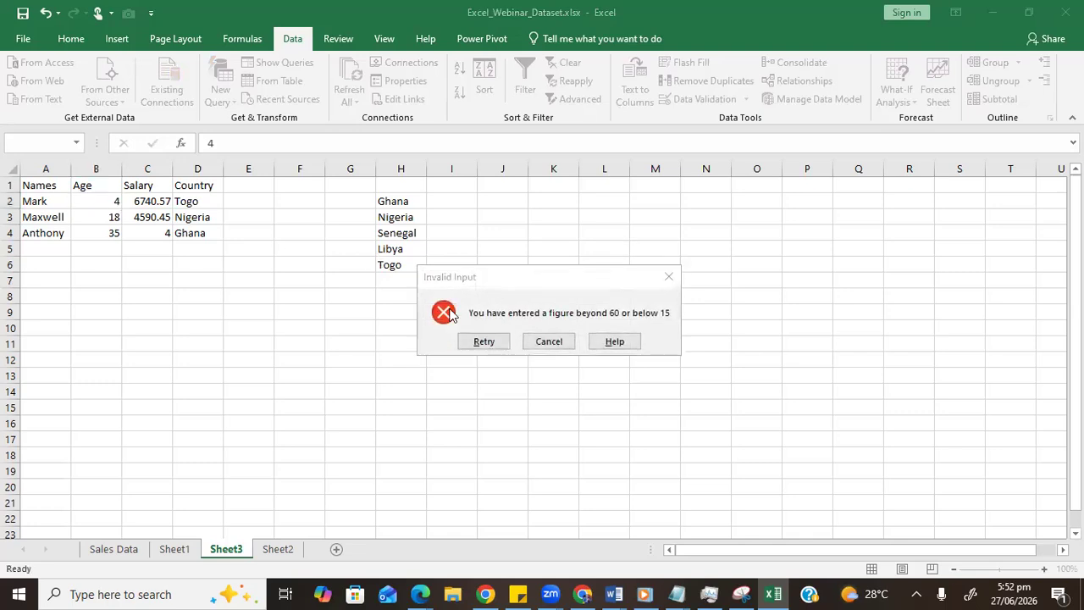
pyautogui.click(669, 276)
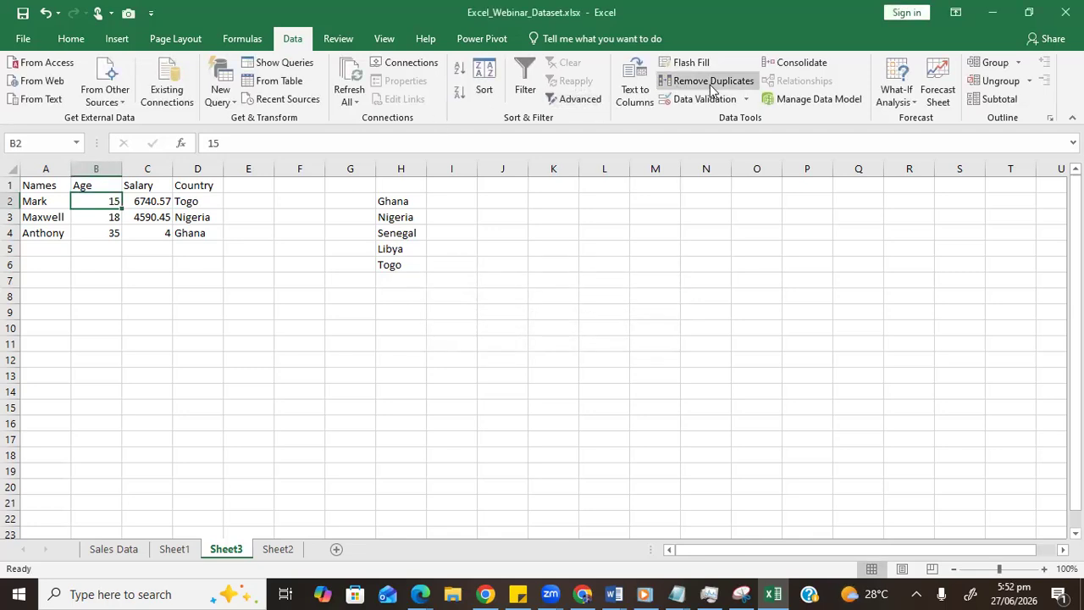
pyautogui.click(10, 519)
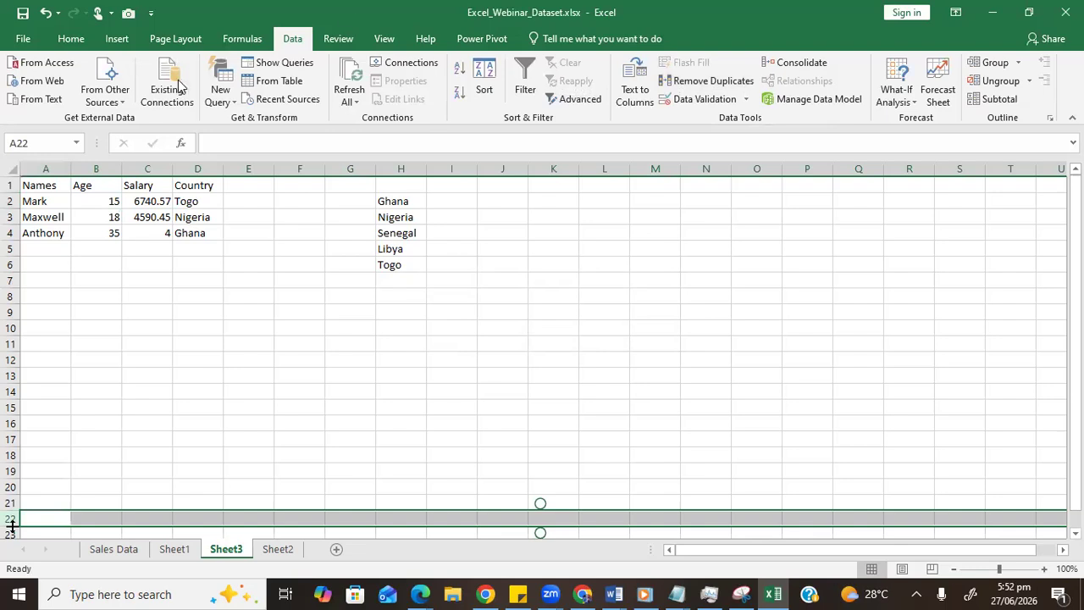
# Step: Title the input message of Age cell B2's validation rule "Information"
pyautogui.click(95, 197)
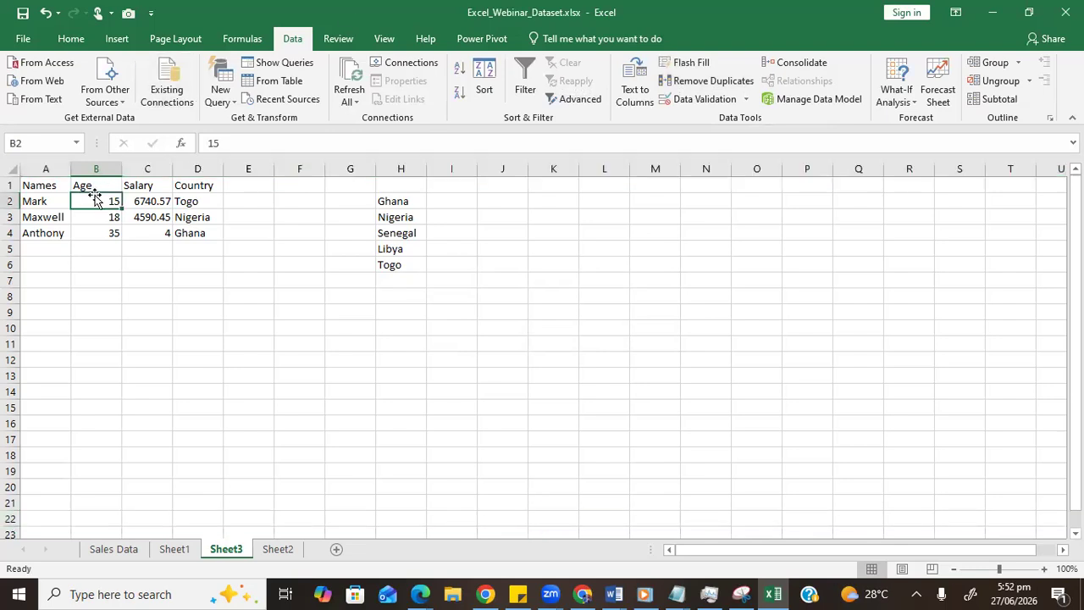
pyautogui.click(748, 99)
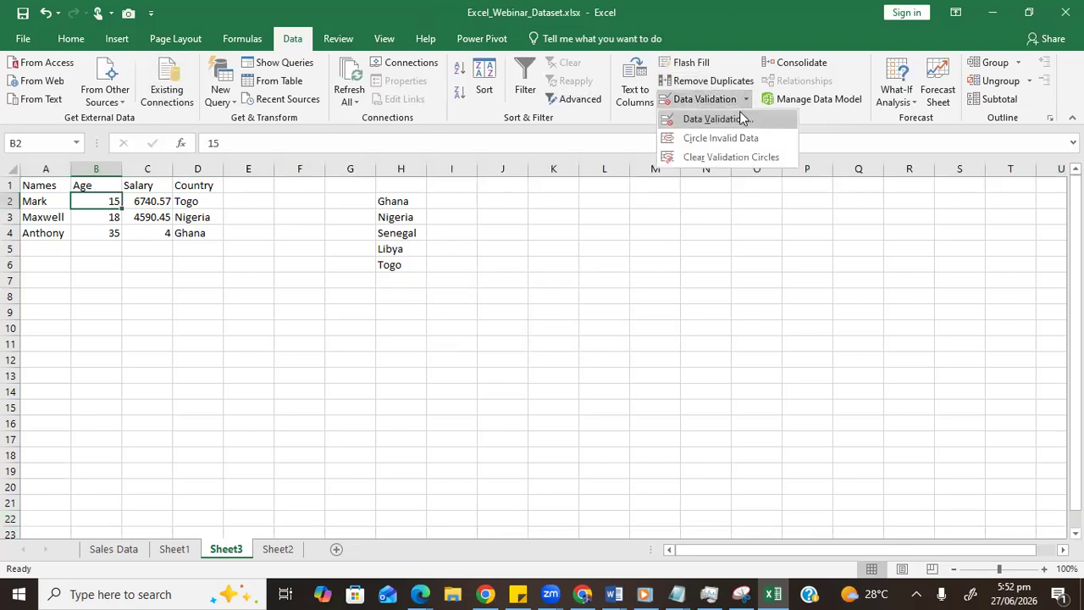
pyautogui.click(740, 111)
pyautogui.click(602, 114)
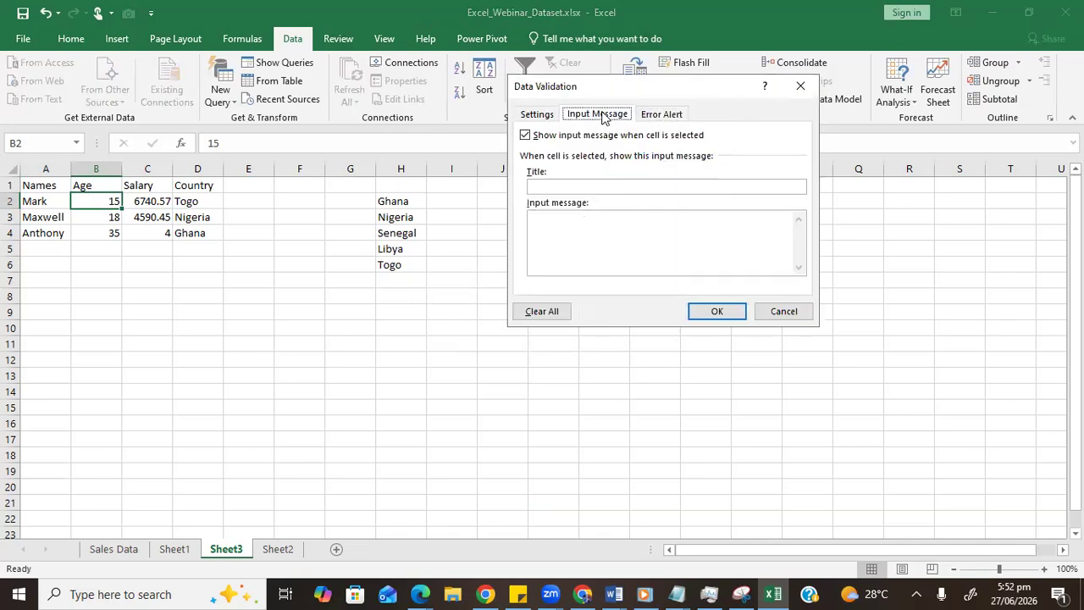
pyautogui.click(610, 189)
pyautogui.write('Information')
# Step: Set the input message text to "Enter numbers between 15 and 60" and apply the validation rule
pyautogui.click(618, 249)
pyautogui.write('En')
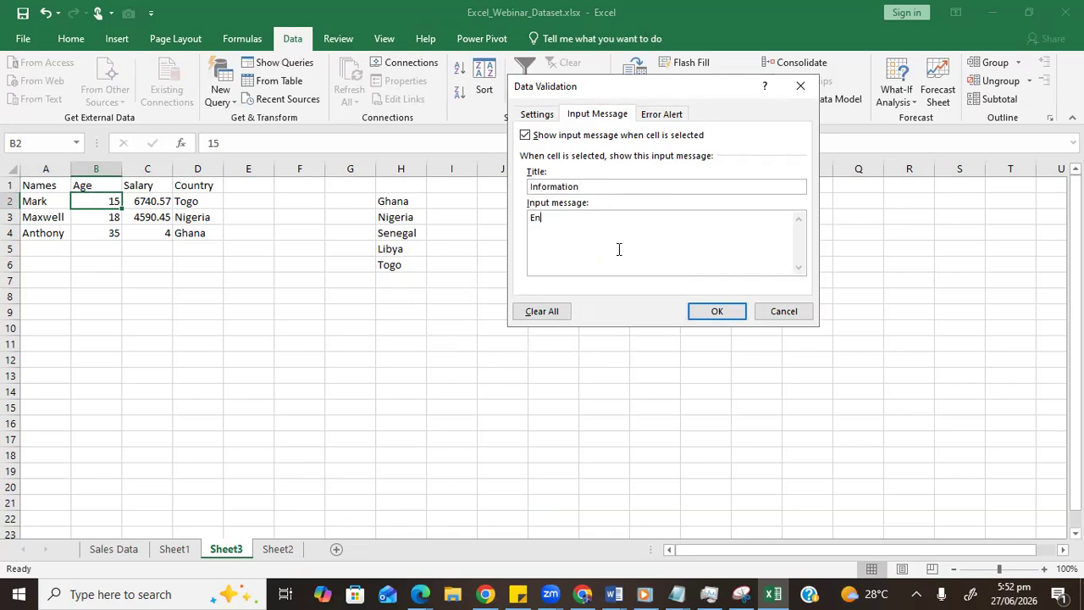
pyautogui.write('ter numbers between 15 na')
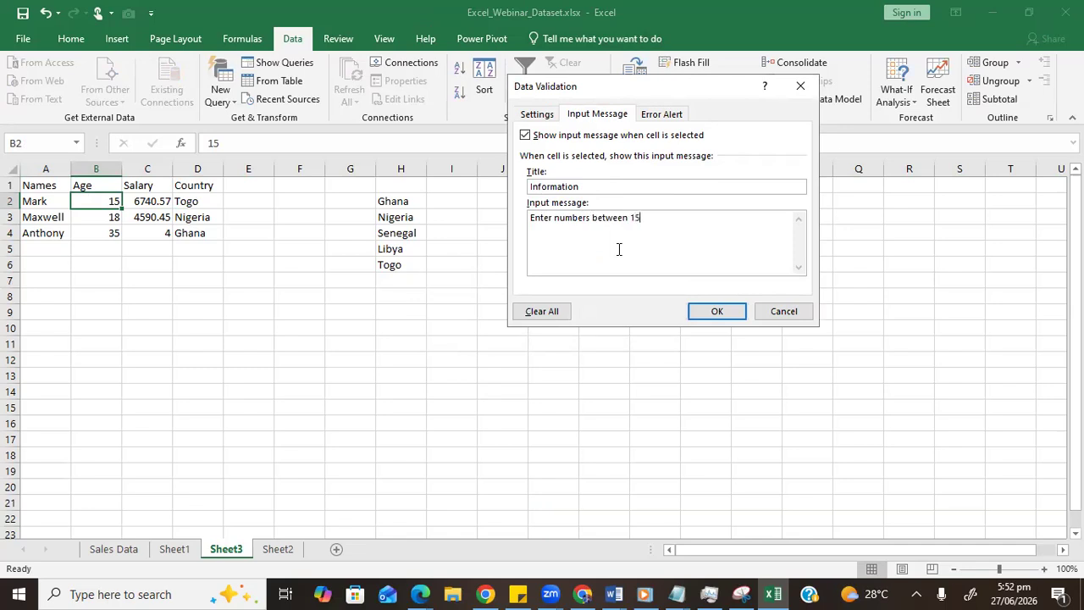
pyautogui.press('BackSpace')
pyautogui.press('BackSpace')
pyautogui.write('and 60')
pyautogui.click(717, 311)
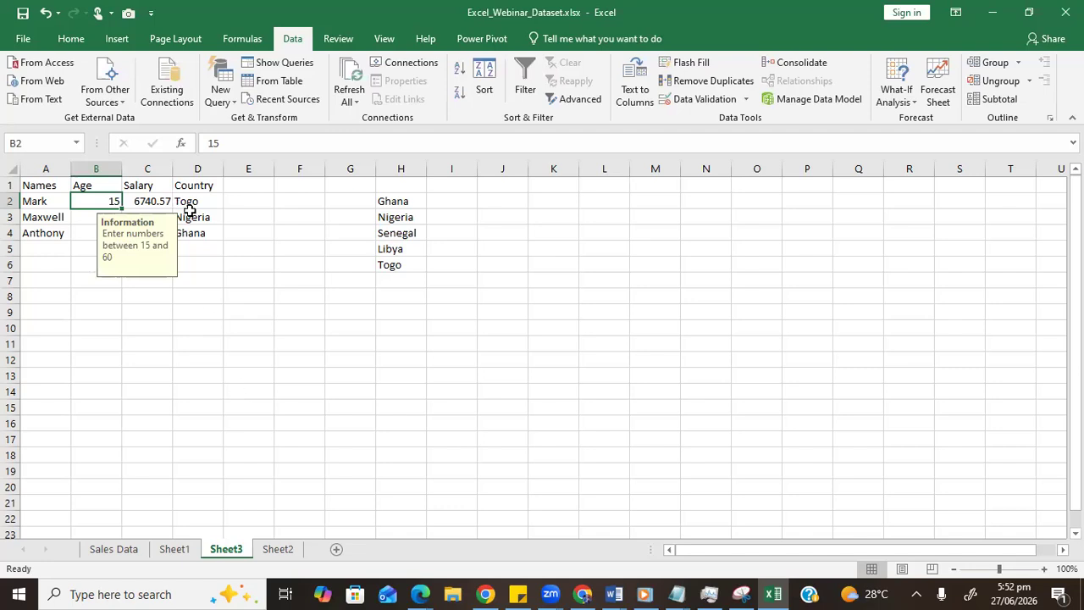
# Step: Reselect Age cell B2 to view its input message, and review its validation criteria without changing them
pyautogui.click(266, 268)
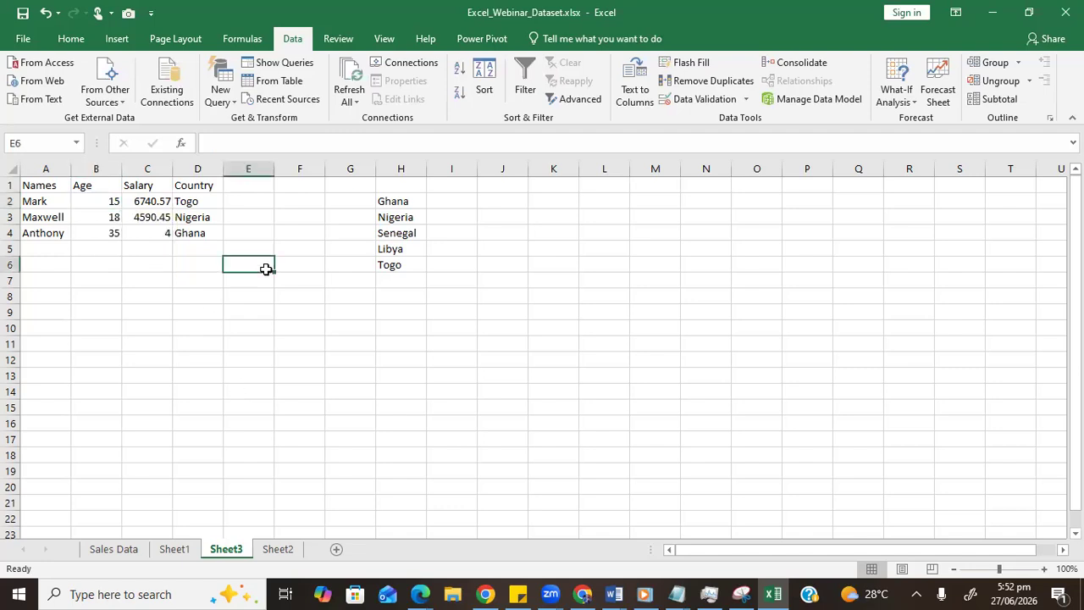
pyautogui.click(106, 201)
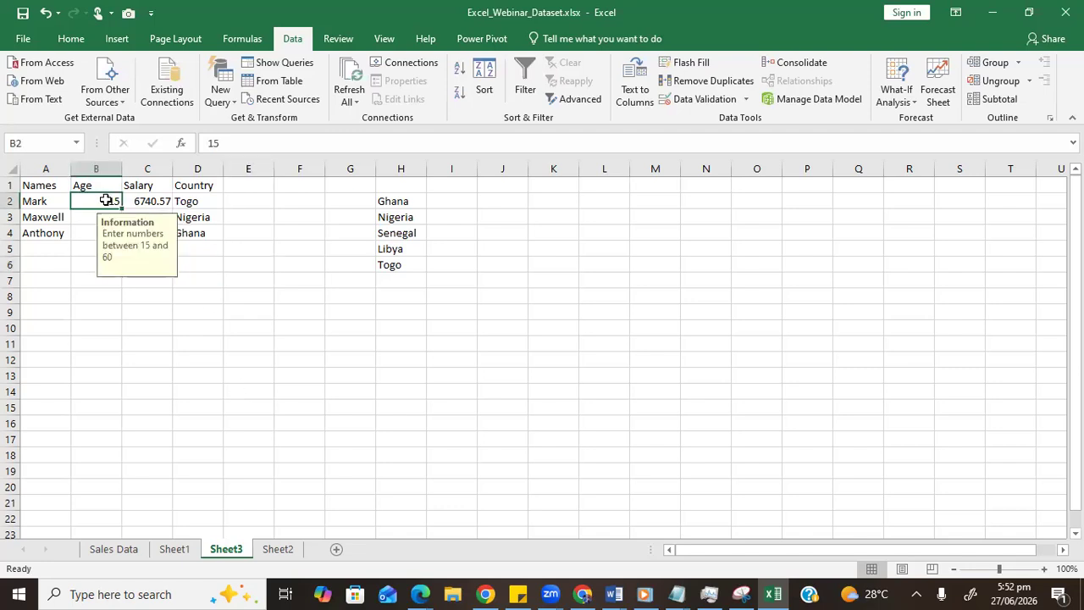
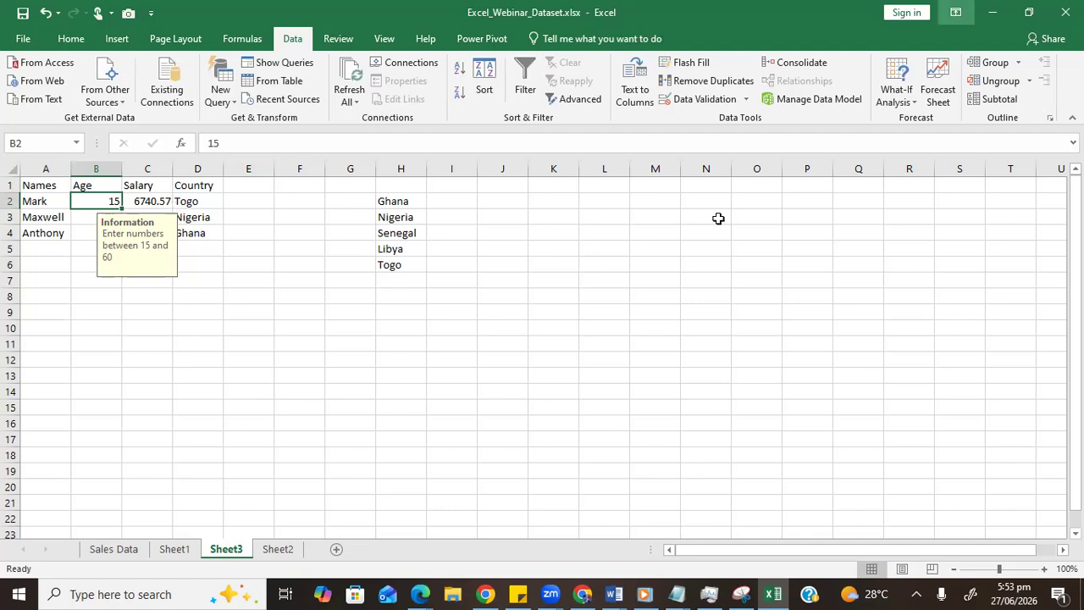
pyautogui.click(747, 99)
pyautogui.click(739, 118)
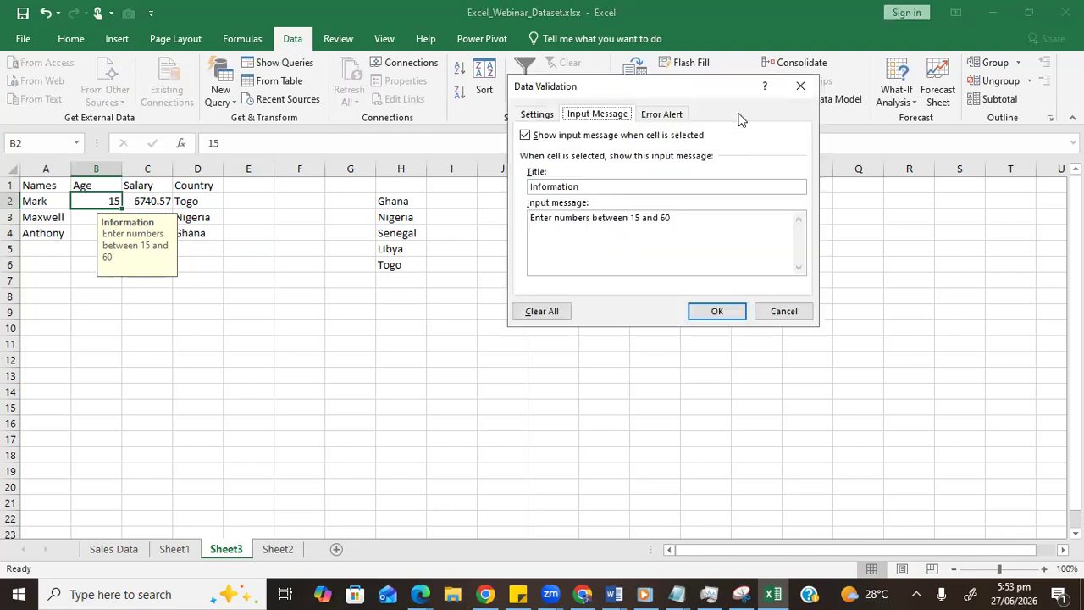
pyautogui.click(536, 114)
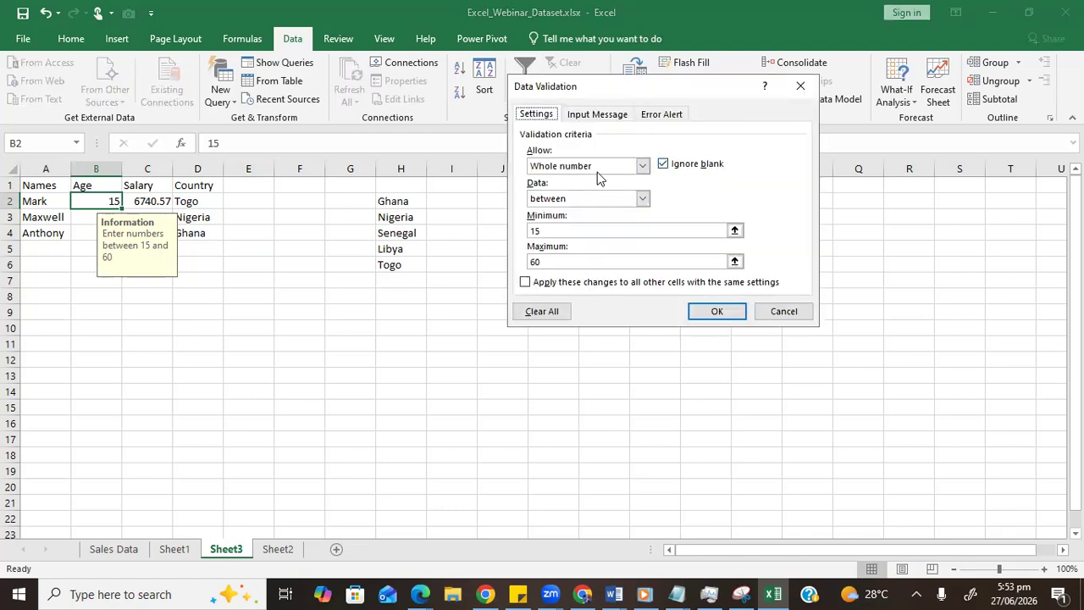
pyautogui.click(798, 85)
# Step: Start a validation rule for cell E2 that allows only a Date with the between condition
pyautogui.click(266, 201)
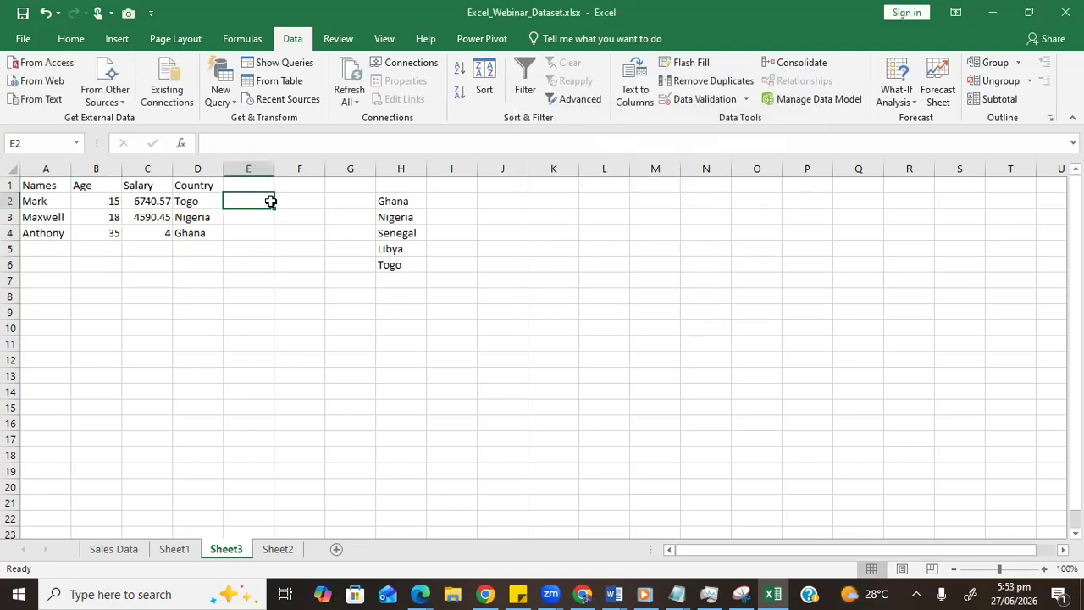
pyautogui.click(635, 95)
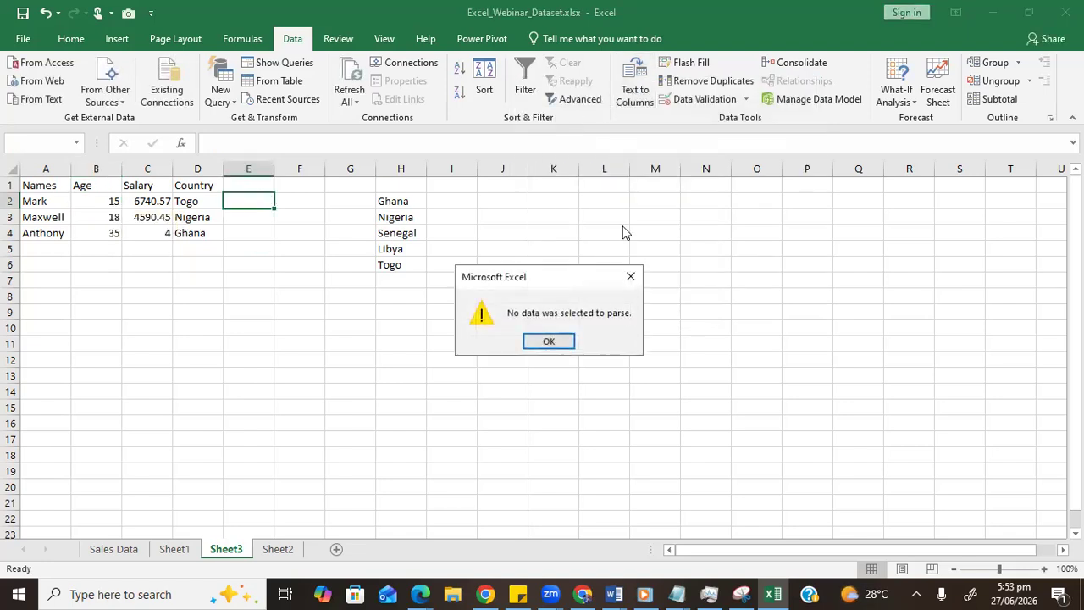
pyautogui.press('Return')
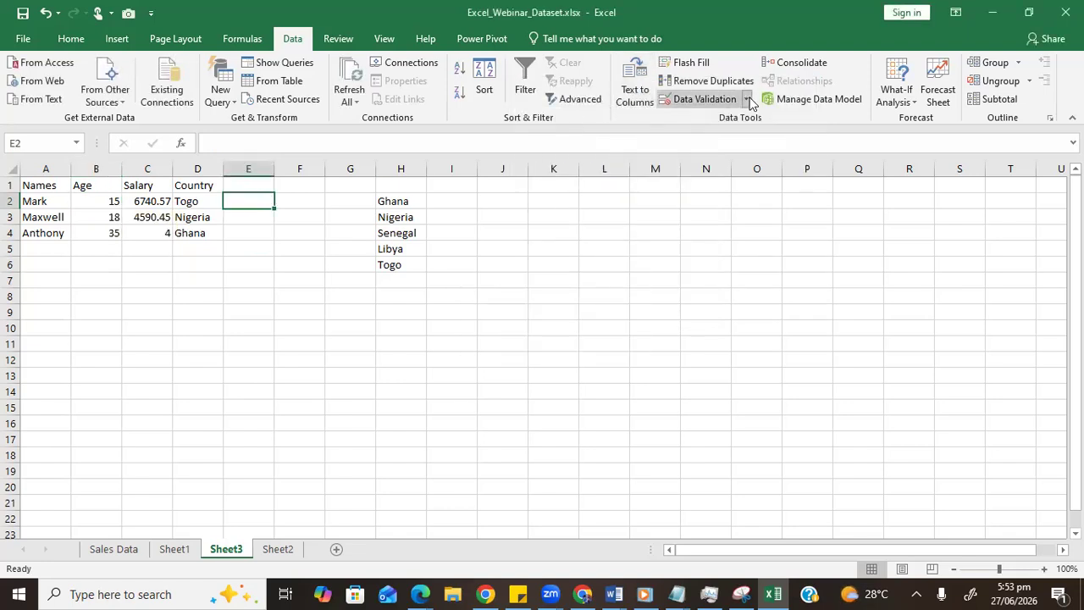
pyautogui.click(746, 99)
pyautogui.click(748, 117)
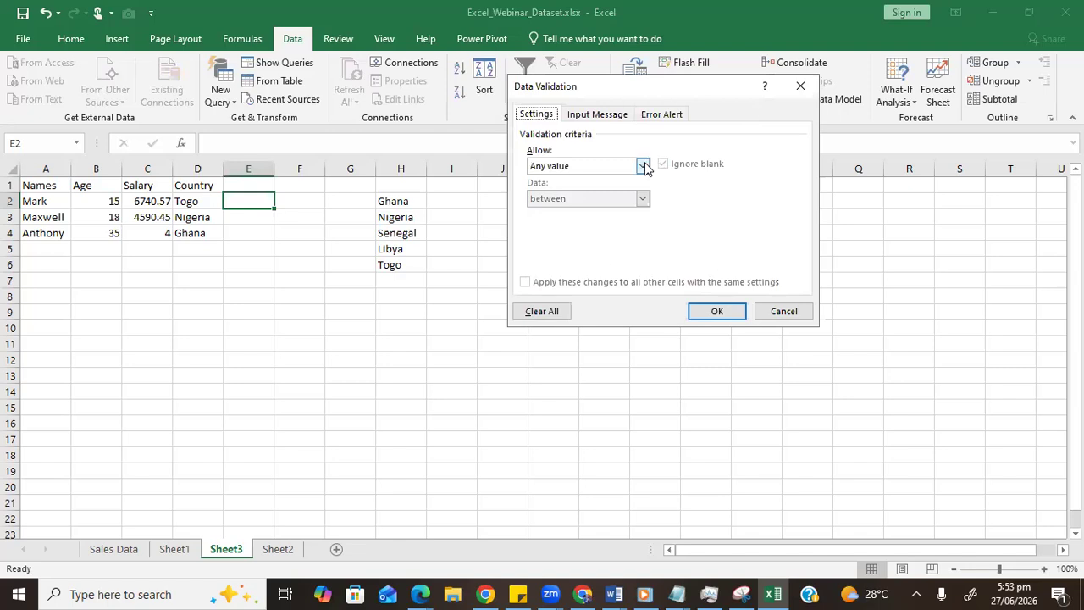
pyautogui.click(643, 165)
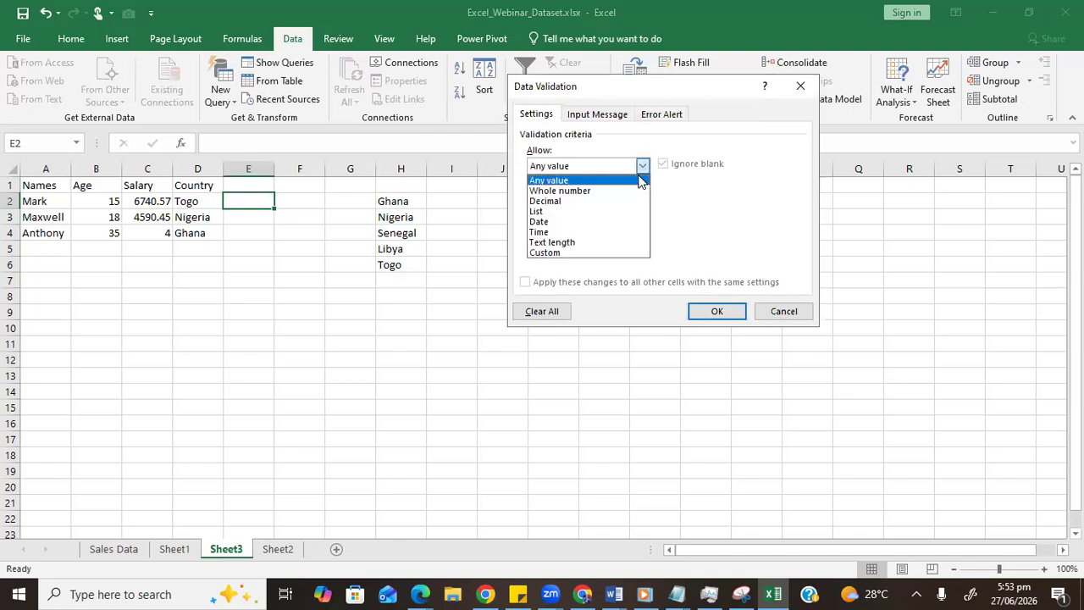
pyautogui.click(611, 222)
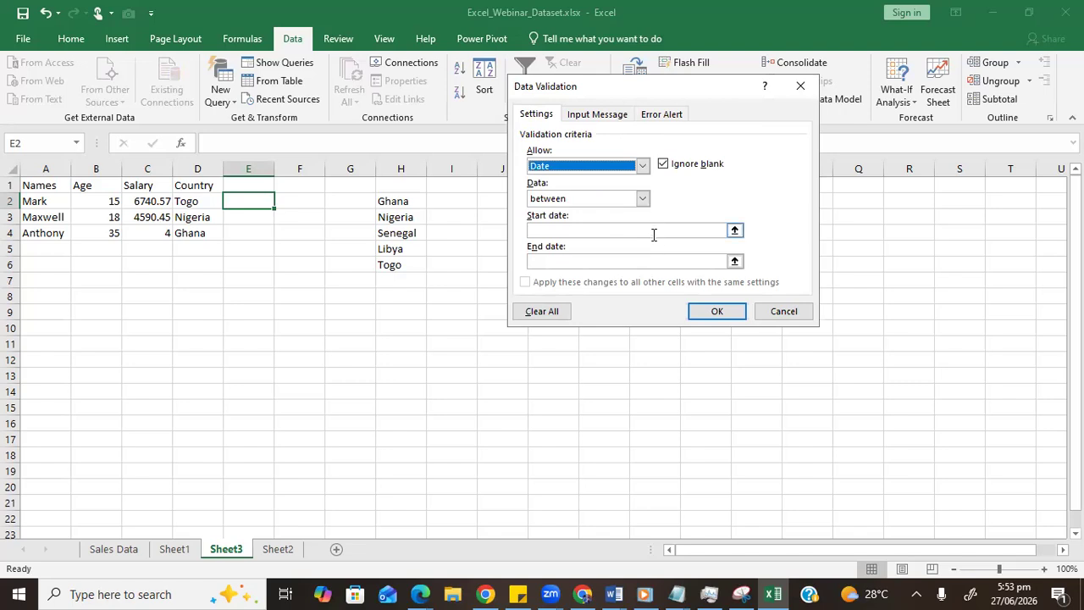
pyautogui.click(653, 235)
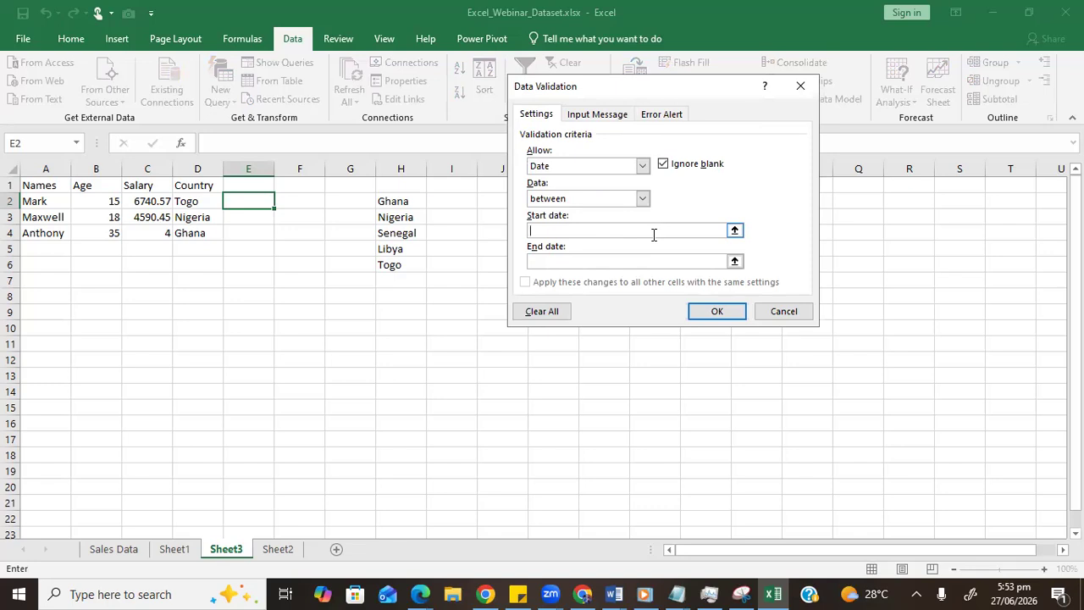
pyautogui.click(734, 230)
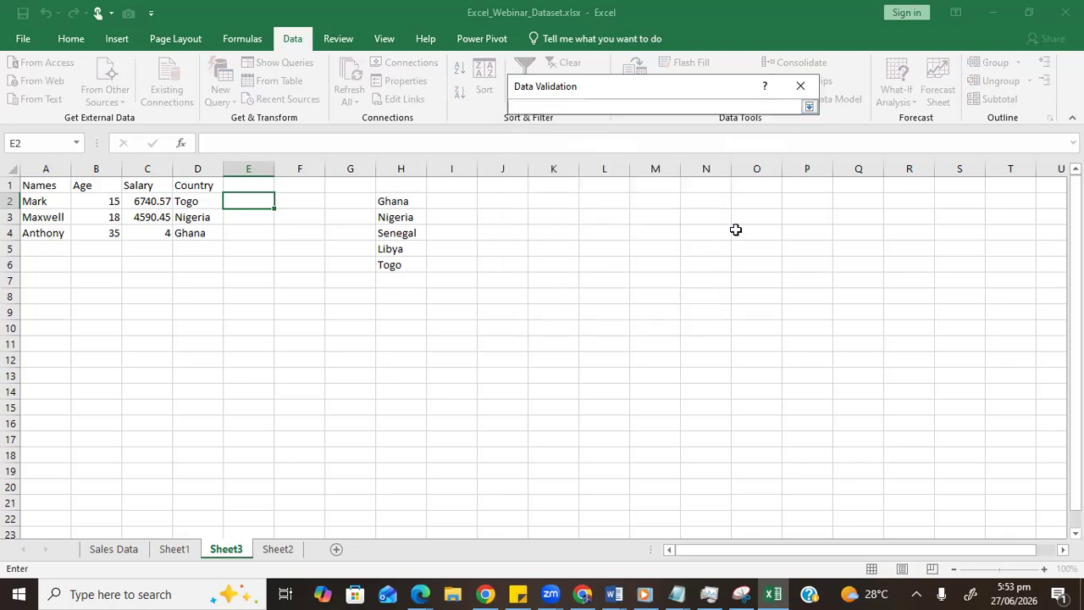
pyautogui.click(810, 107)
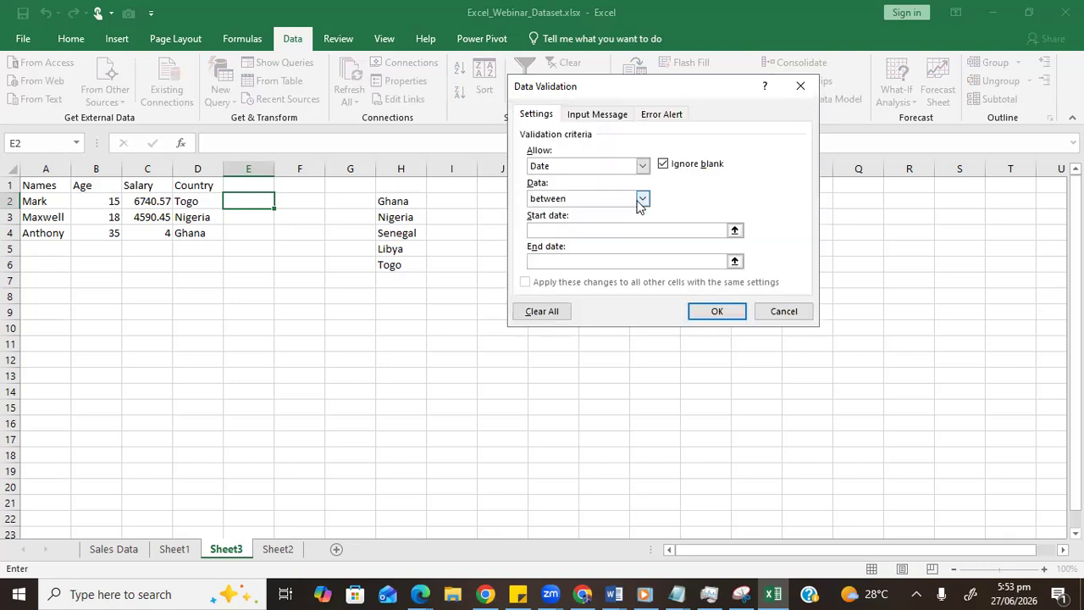
# Step: Set the date rule's start date to 01/01/2026 and end date to 27/06/2026, and apply it
pyautogui.write('01/01/2026')
pyautogui.click(648, 263)
pyautogui.write('27/01/202')
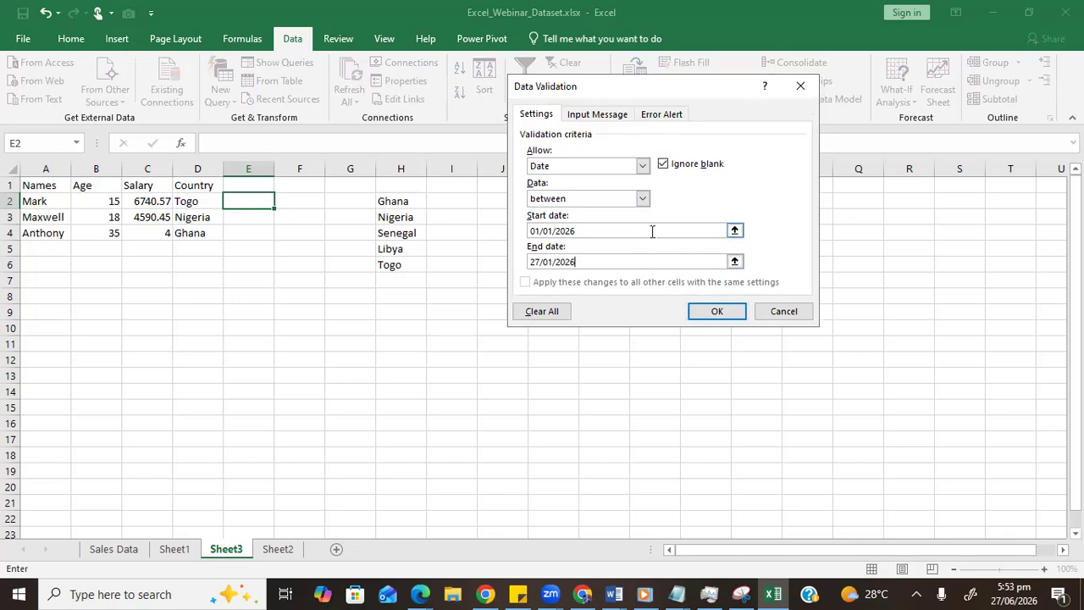
pyautogui.click(552, 262)
pyautogui.press('BackSpace')
pyautogui.write('6')
pyautogui.click(742, 311)
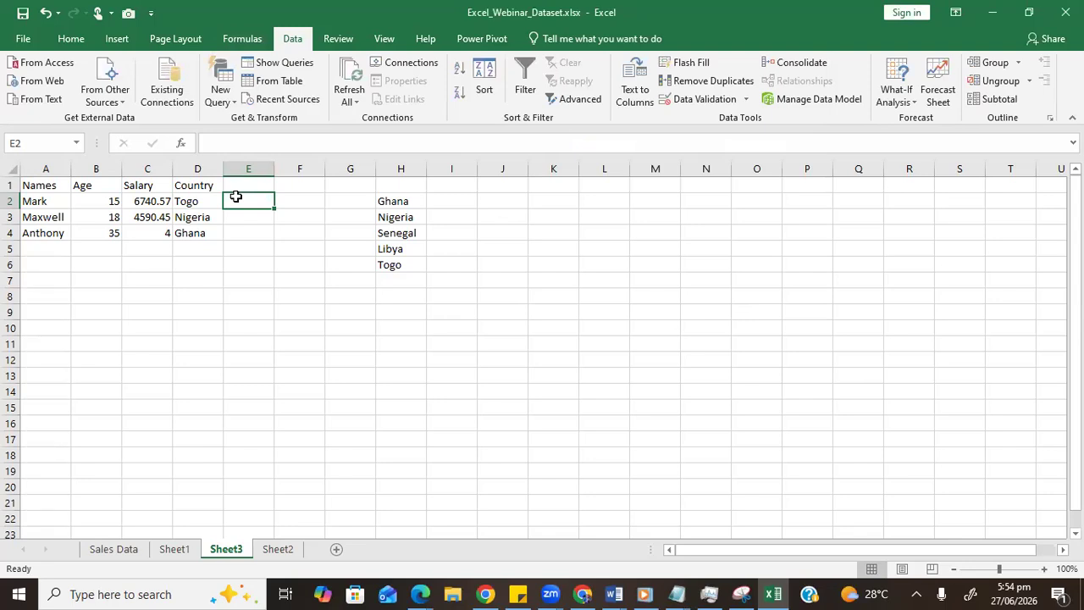
# Step: Enter the date 02/03/2026 in cell E2
pyautogui.write('02')
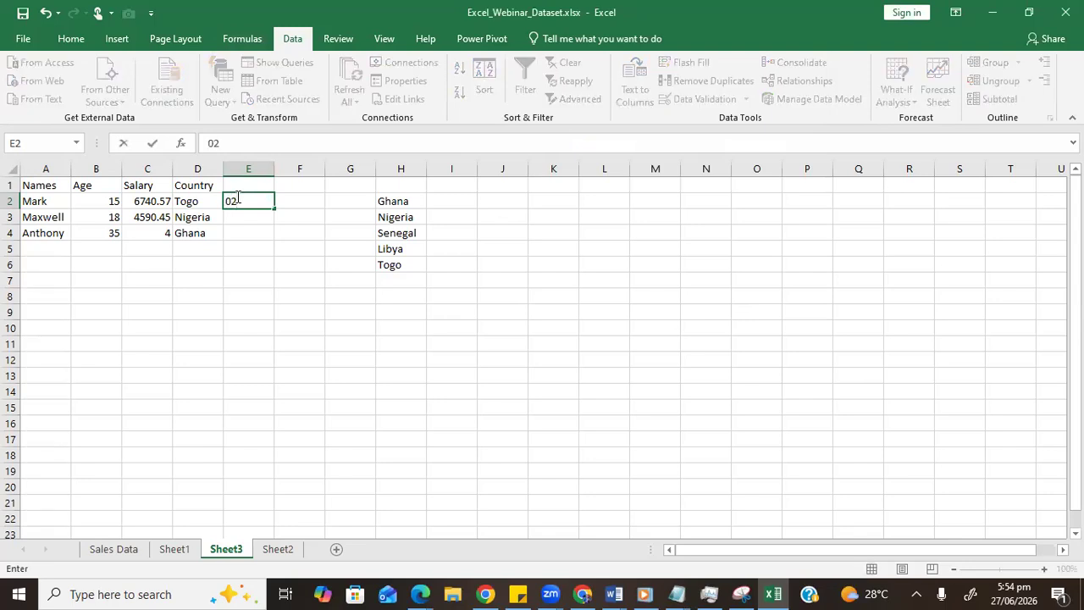
pyautogui.write('/03/2026')
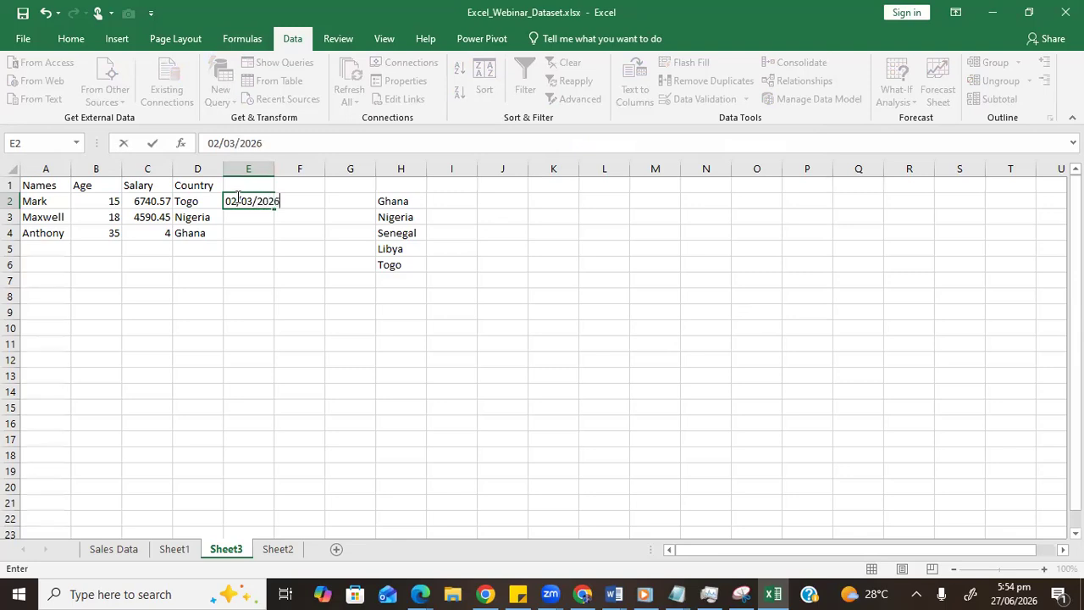
pyautogui.press('Return')
# Step: Test the date rule by changing cell E2's year to 2027, dismiss the alert, and review the rule's criteria
pyautogui.click(268, 200)
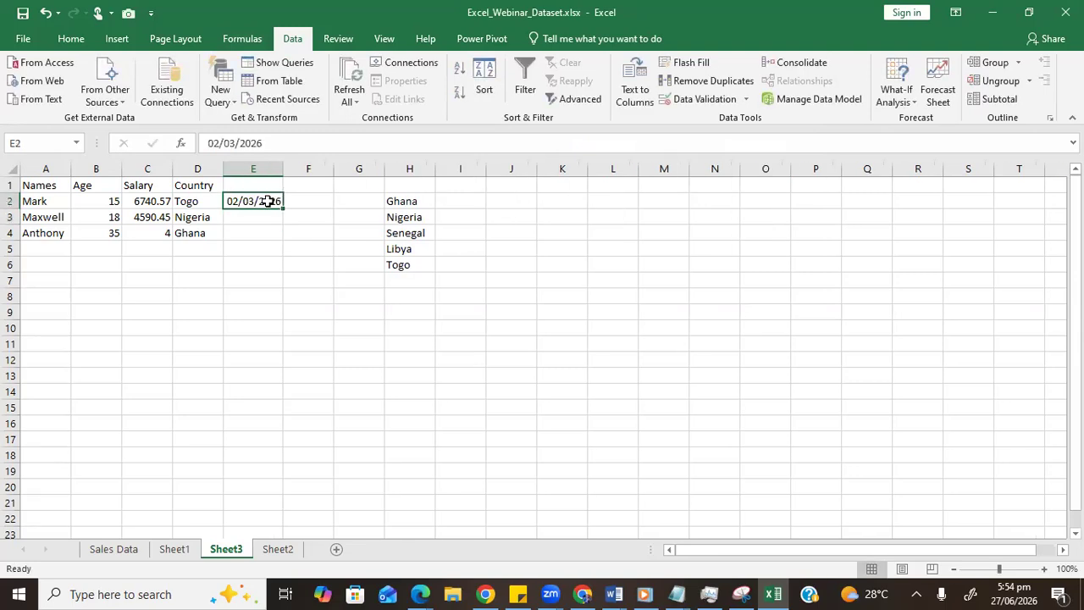
pyautogui.click(277, 145)
pyautogui.press('BackSpace')
pyautogui.write('7')
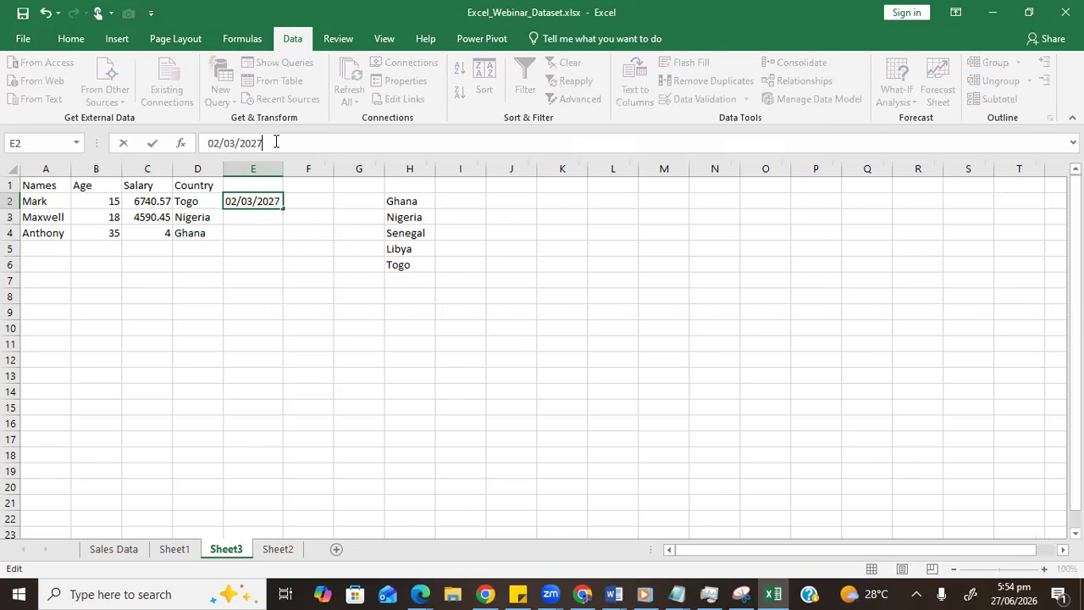
pyautogui.press('Return')
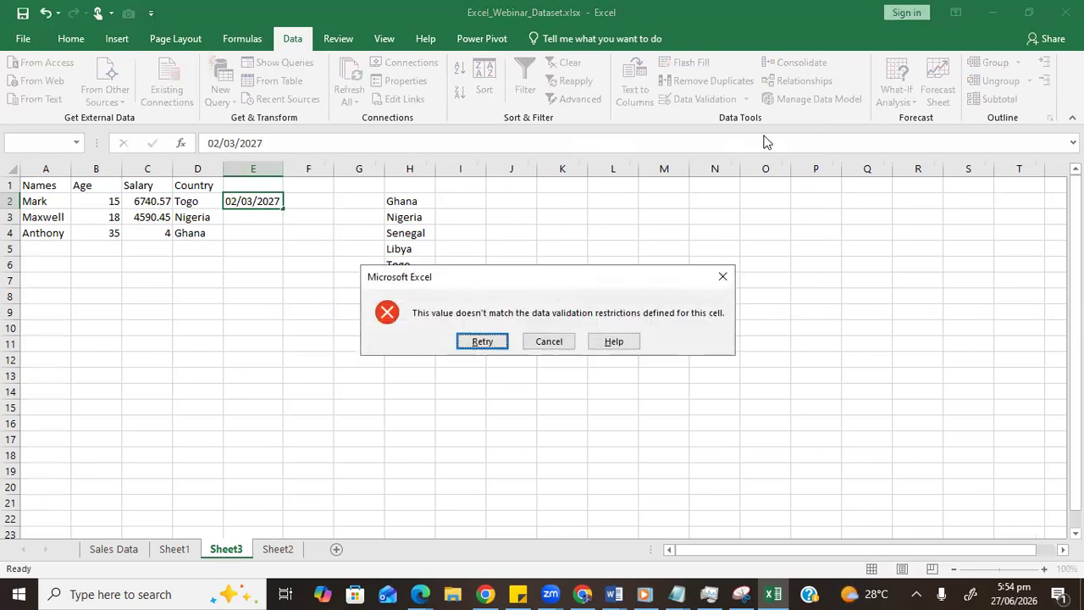
pyautogui.click(719, 278)
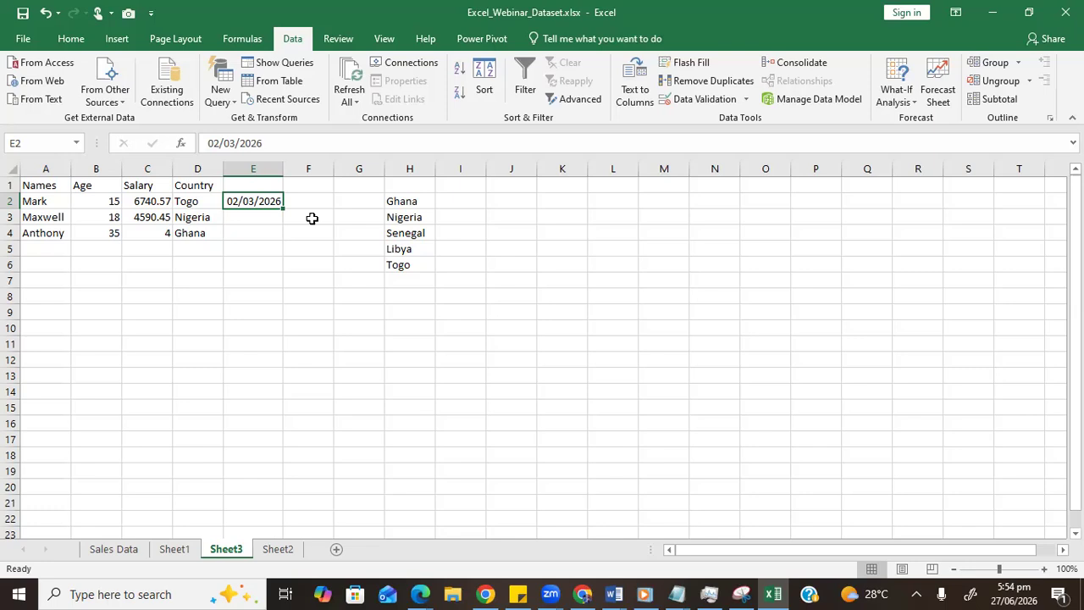
pyautogui.click(742, 100)
pyautogui.click(800, 87)
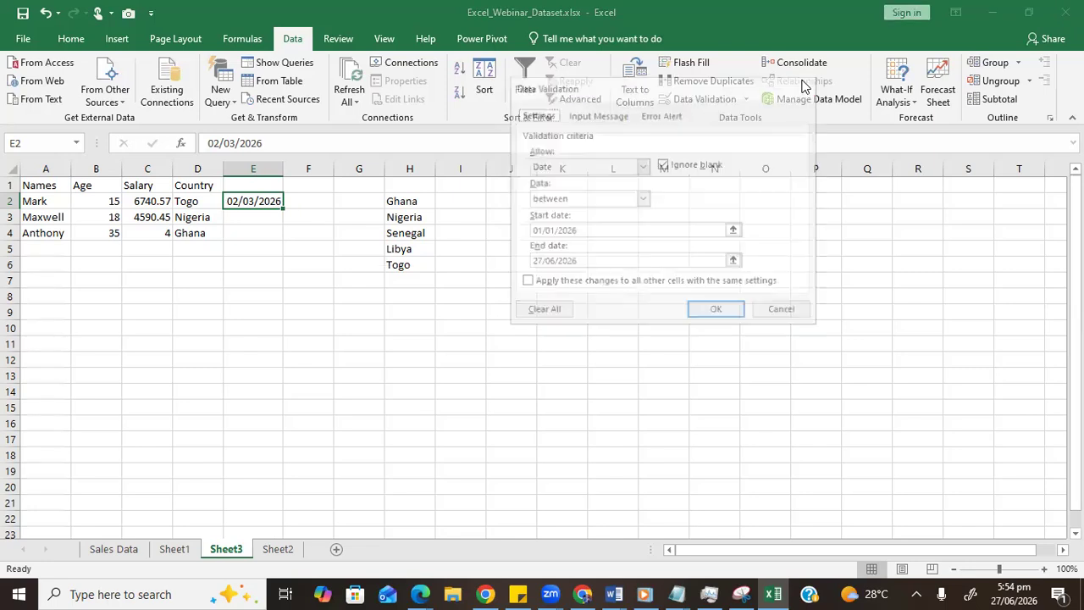
# Step: Start a validation rule for cell F2 that allows only a Text length with the between condition
pyautogui.click(320, 205)
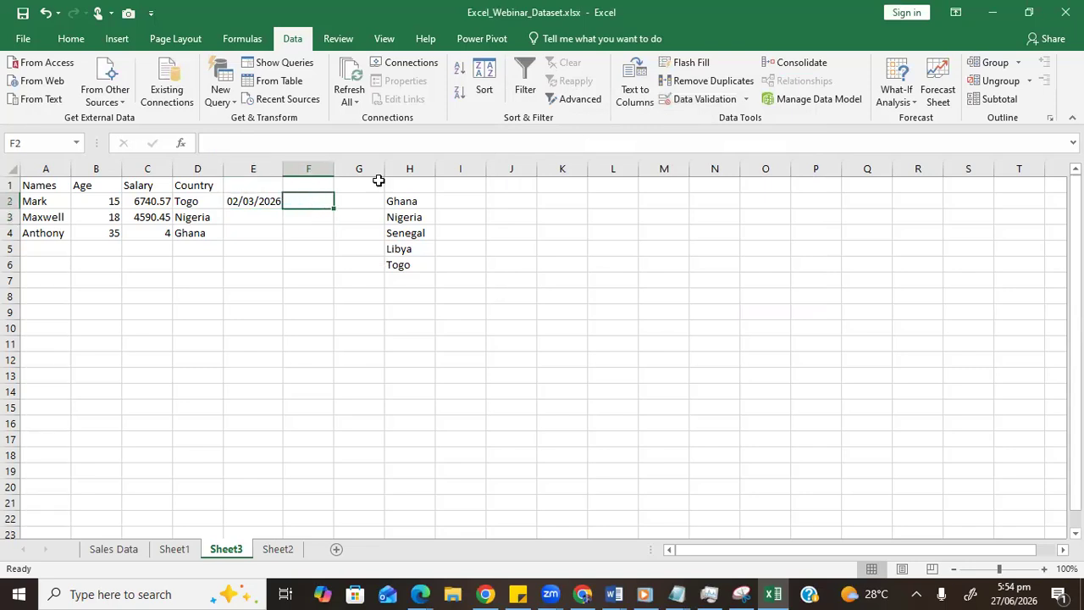
pyautogui.click(746, 99)
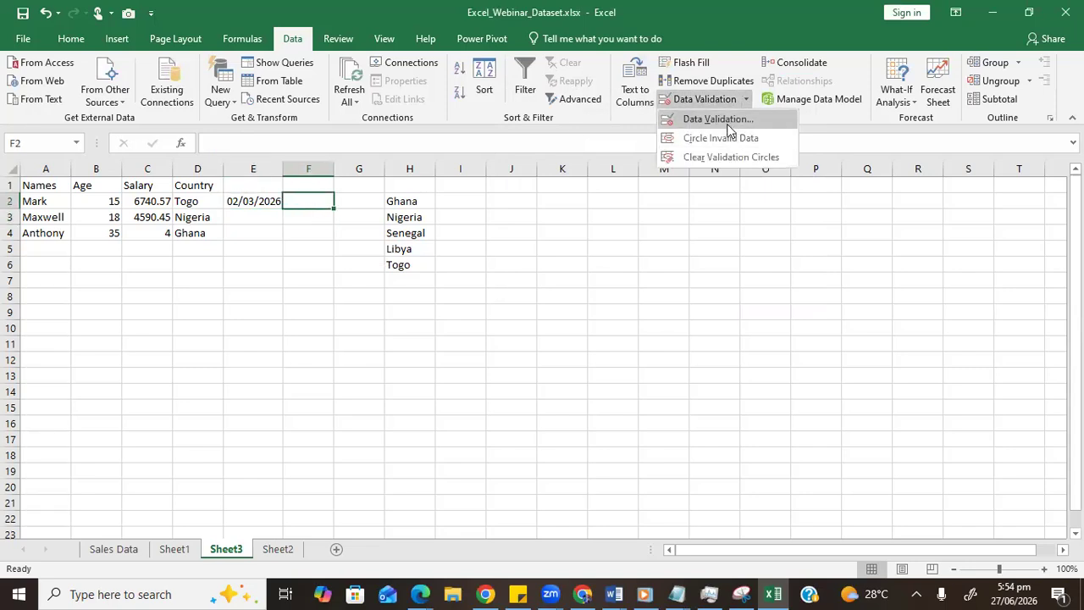
pyautogui.click(728, 122)
pyautogui.click(643, 165)
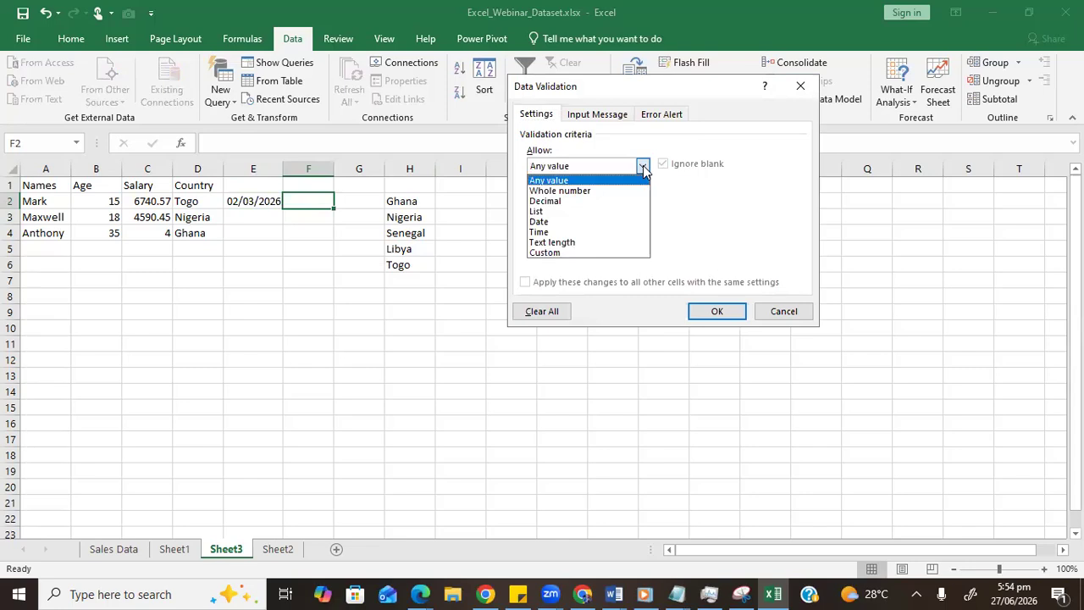
pyautogui.click(599, 244)
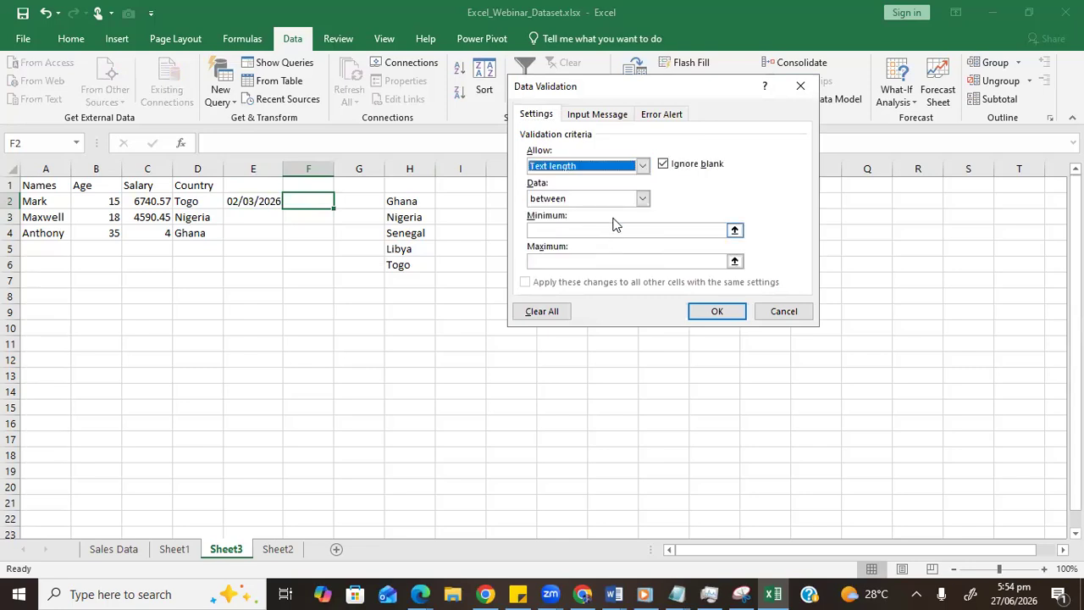
pyautogui.click(644, 199)
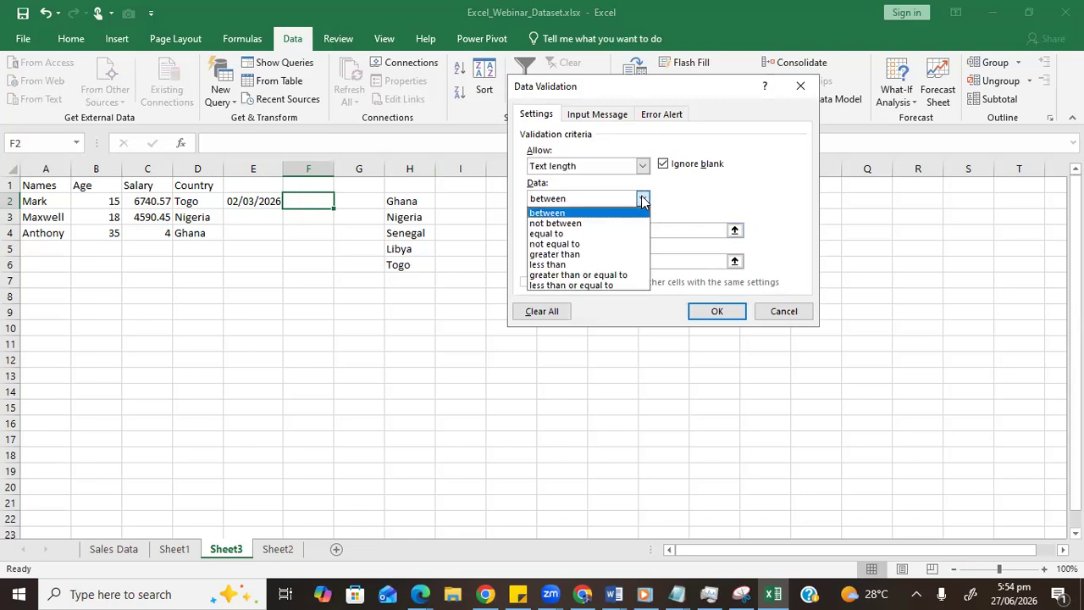
pyautogui.click(697, 216)
# Step: Set the text length rule's minimum to 3 and maximum to 10, and apply it
pyautogui.click(692, 236)
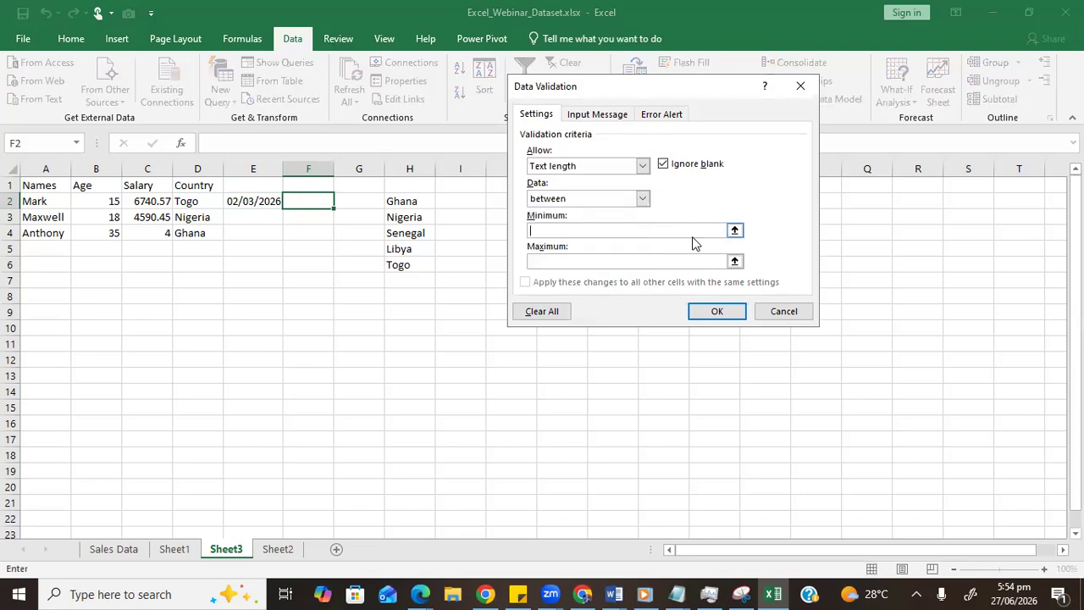
pyautogui.write('3')
pyautogui.click(691, 261)
pyautogui.write('10')
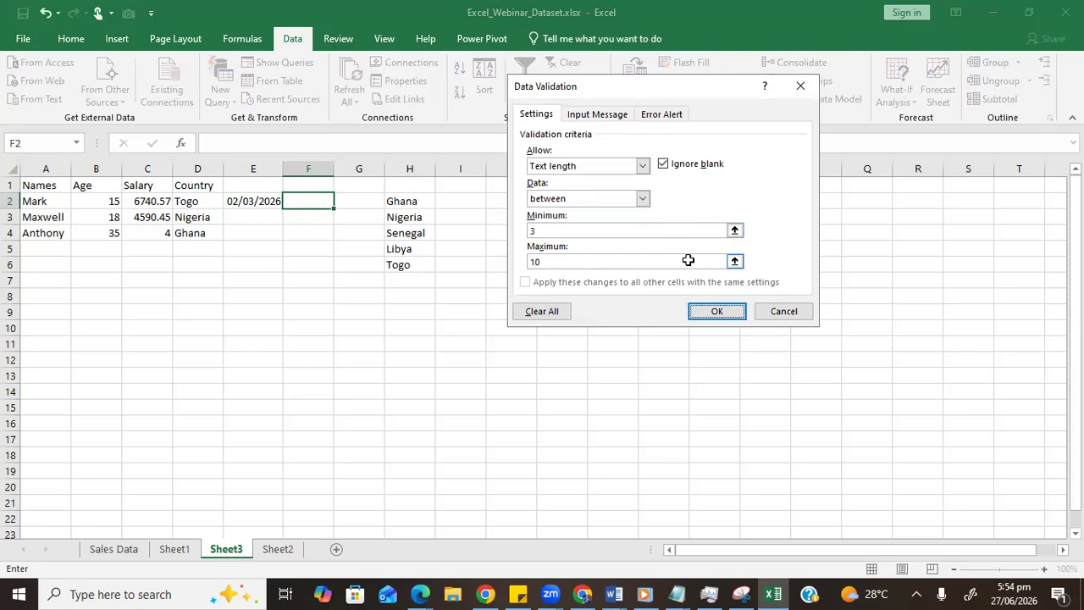
pyautogui.press('Return')
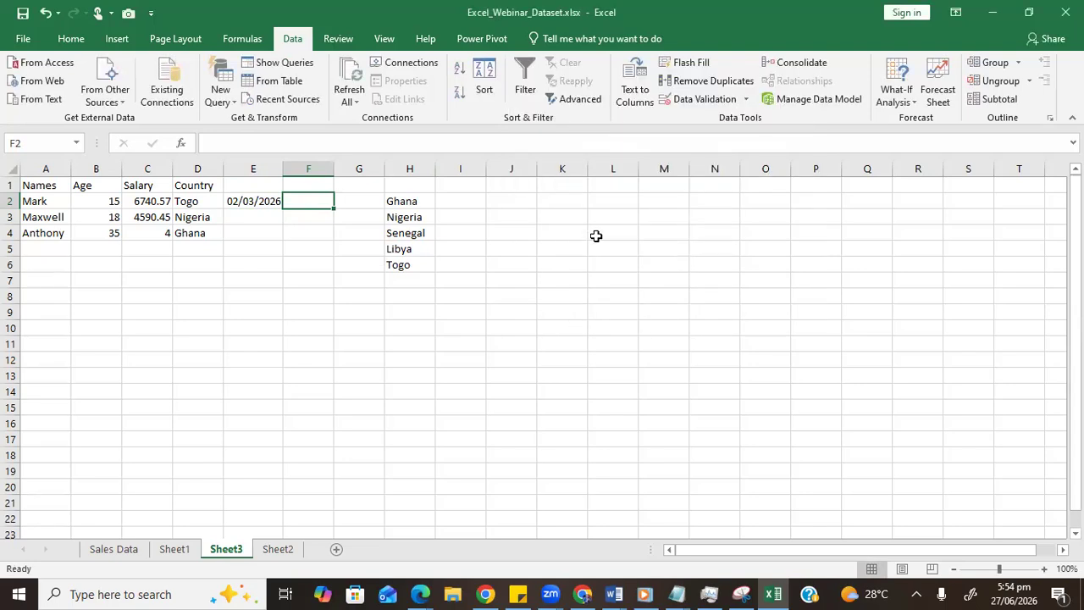
# Step: Change the maximum text length allowed in cell F2 to 5
pyautogui.click(746, 100)
pyautogui.click(717, 118)
pyautogui.click(635, 262)
pyautogui.write('5')
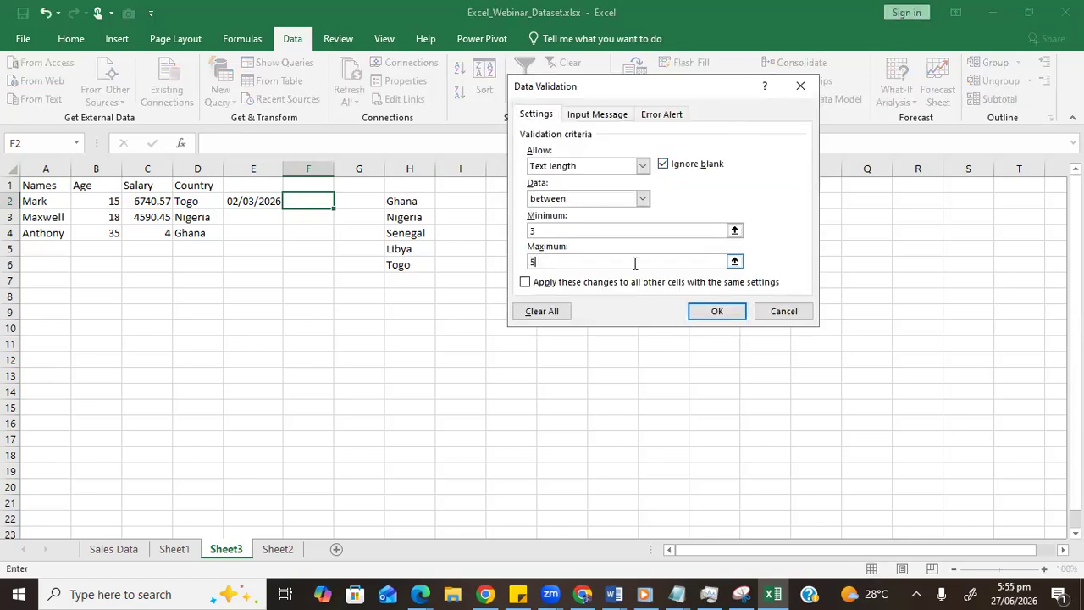
pyautogui.press('Return')
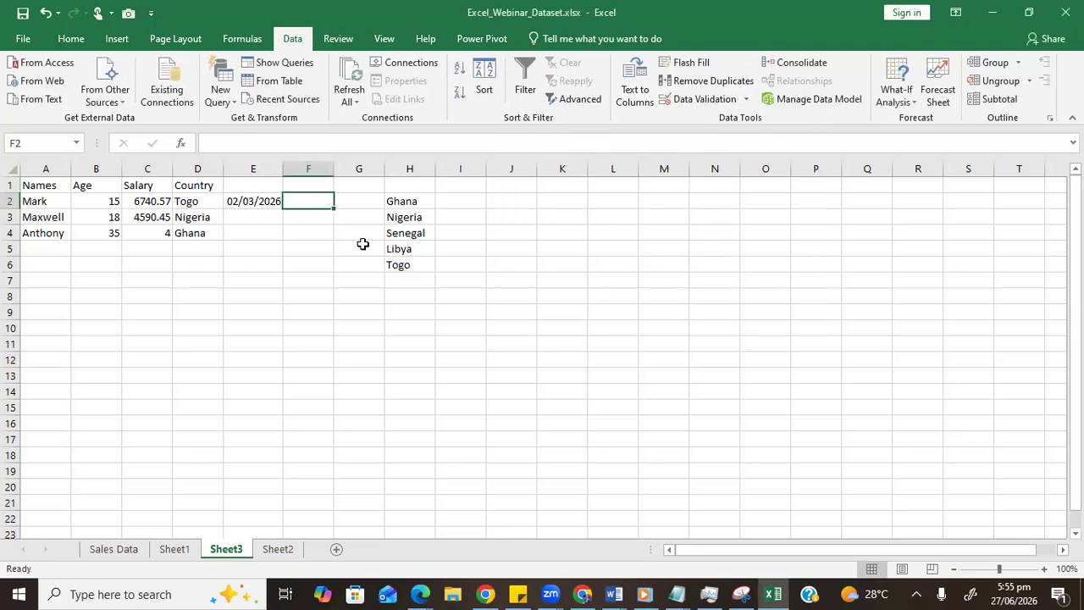
# Step: Test the text length rule by entering "r" in cell F2, dismiss the alert, and clear the entry
pyautogui.write('r')
pyautogui.press('Return')
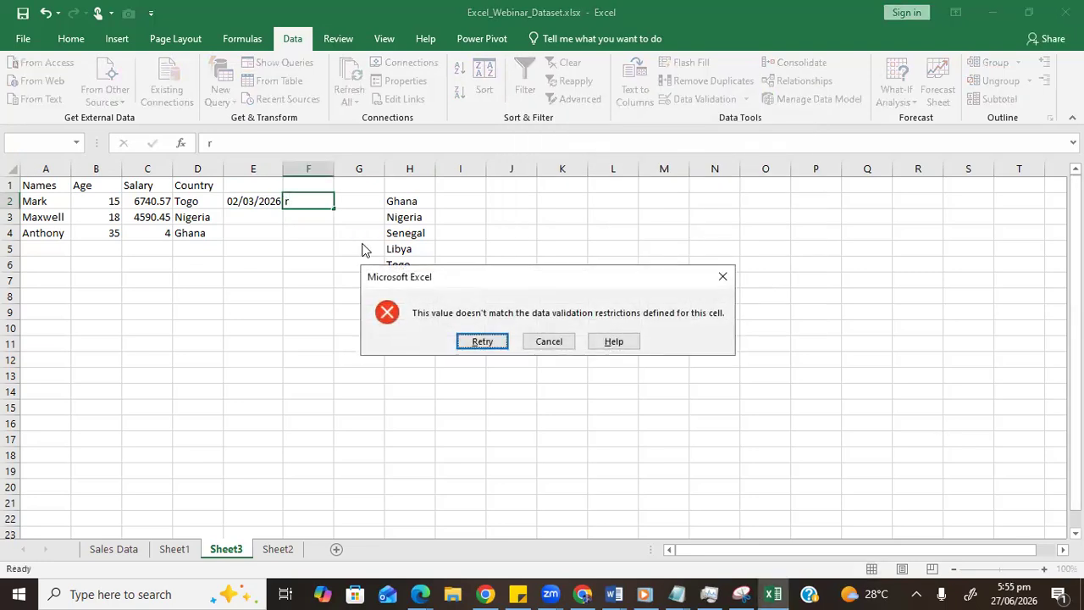
pyautogui.press('Return')
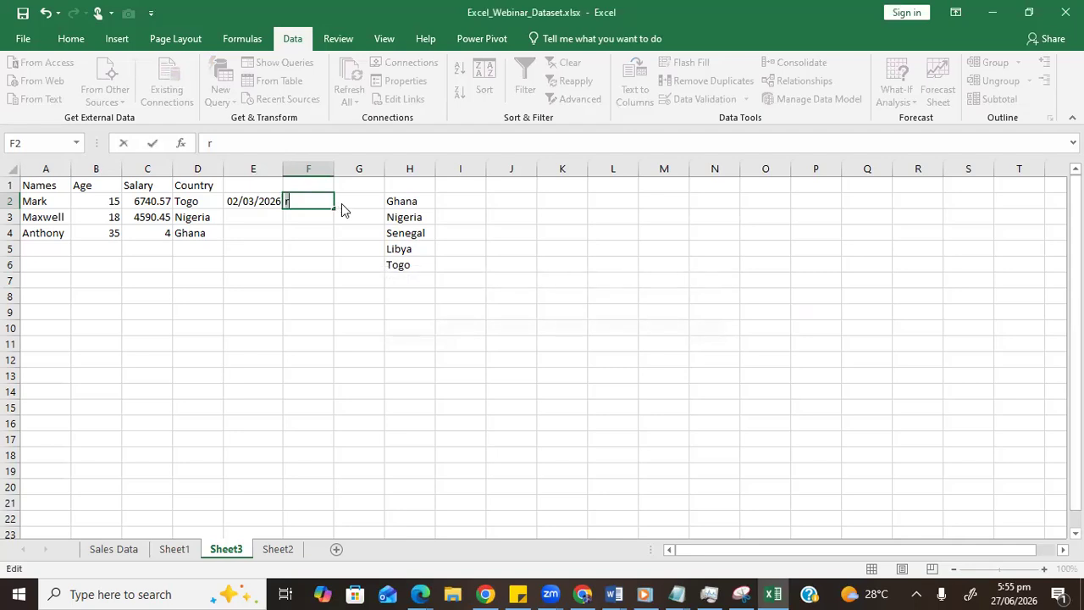
pyautogui.press('Return')
pyautogui.press('Return')
pyautogui.press('BackSpace')
pyautogui.press('Return')
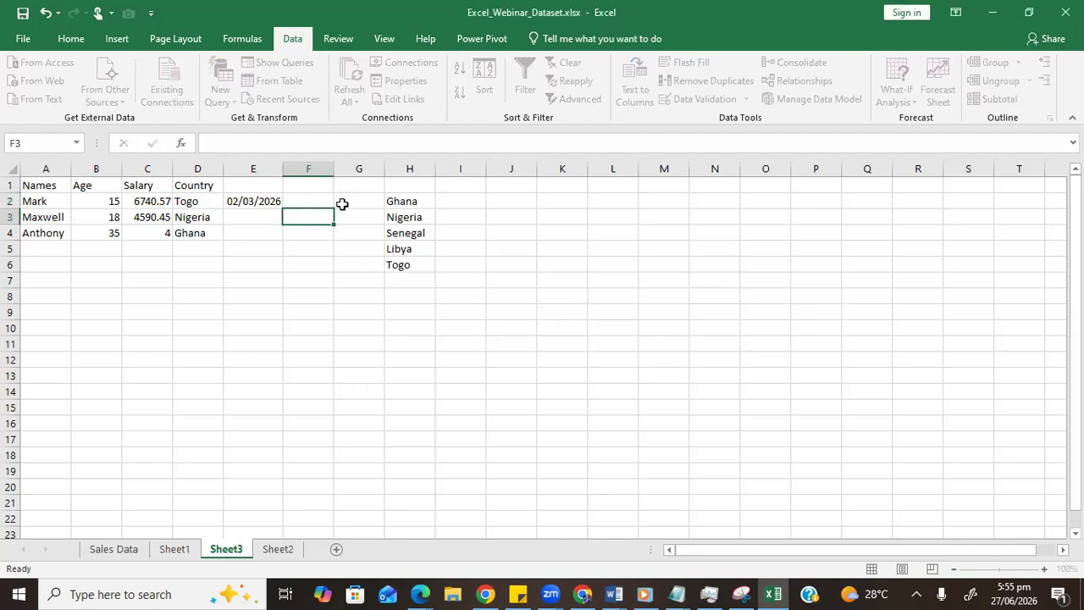
# Step: Review cell F2's text length criteria and the available validation types, keeping the rule as it is
pyautogui.click(305, 199)
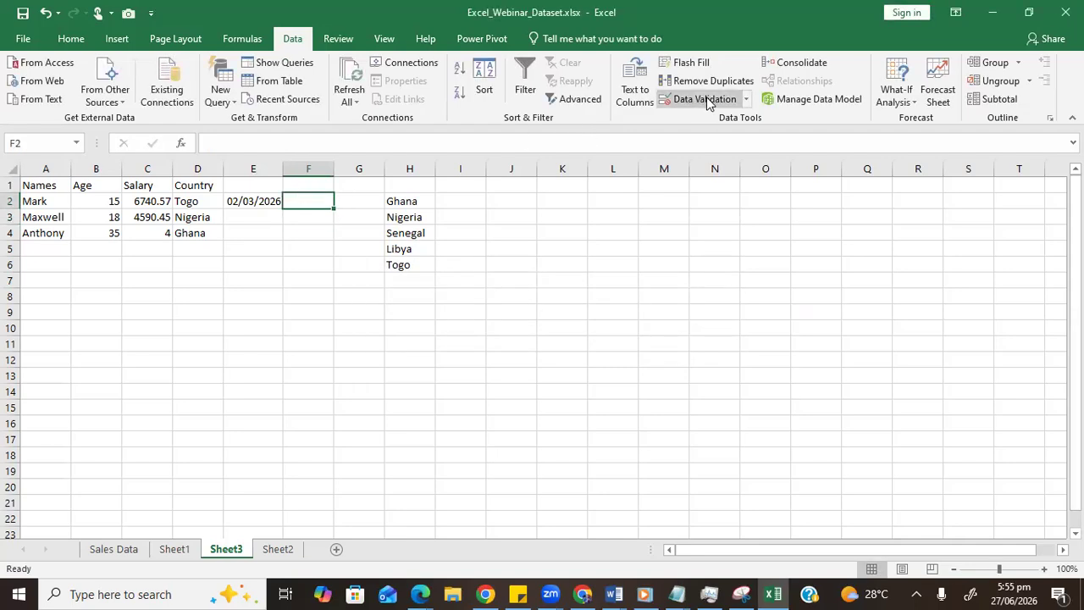
pyautogui.click(746, 99)
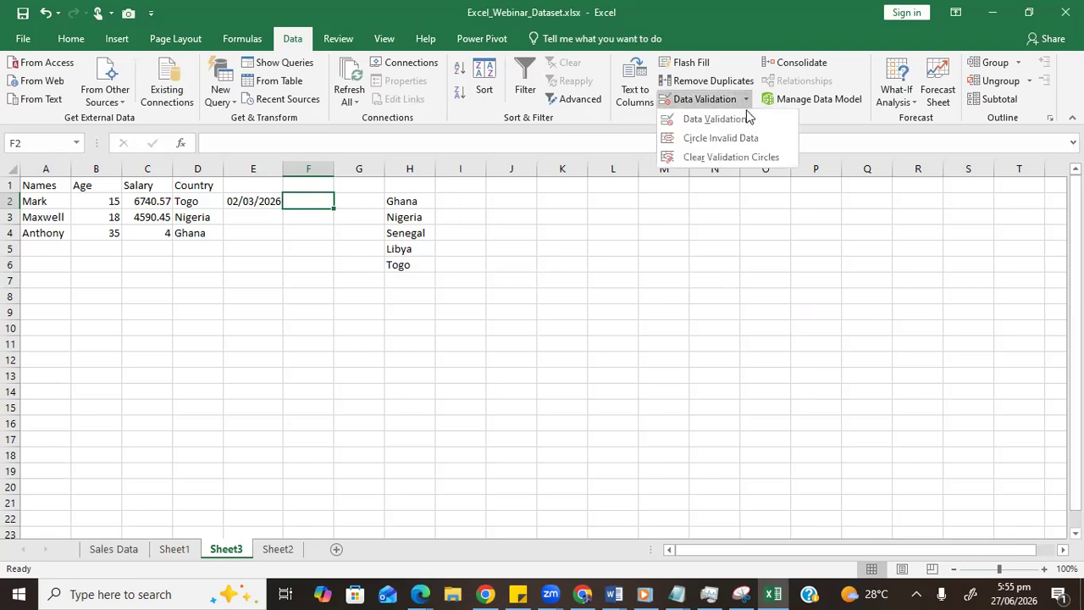
pyautogui.click(744, 118)
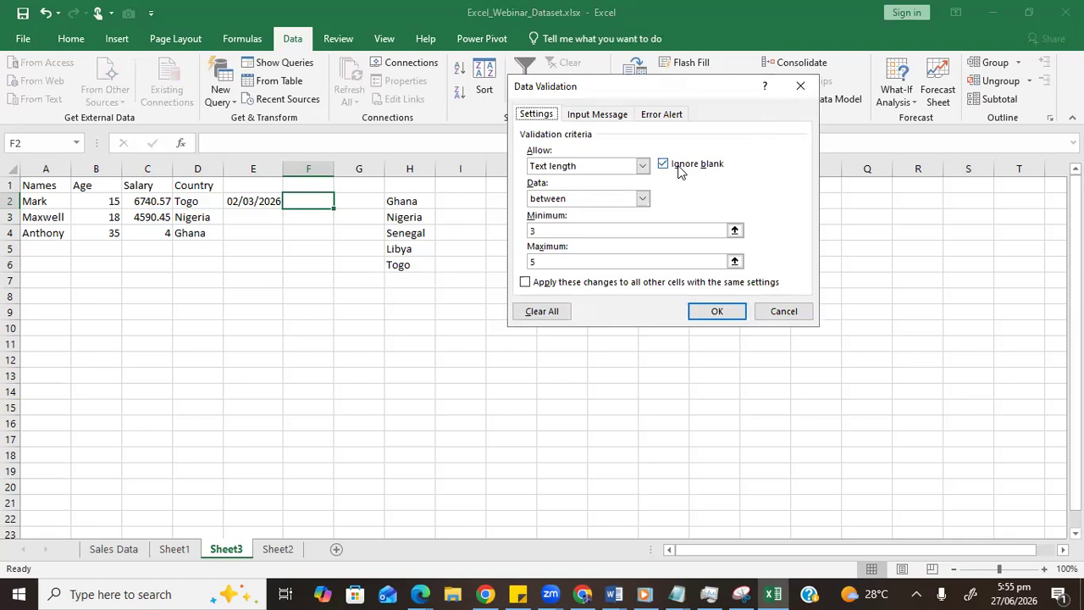
pyautogui.click(643, 167)
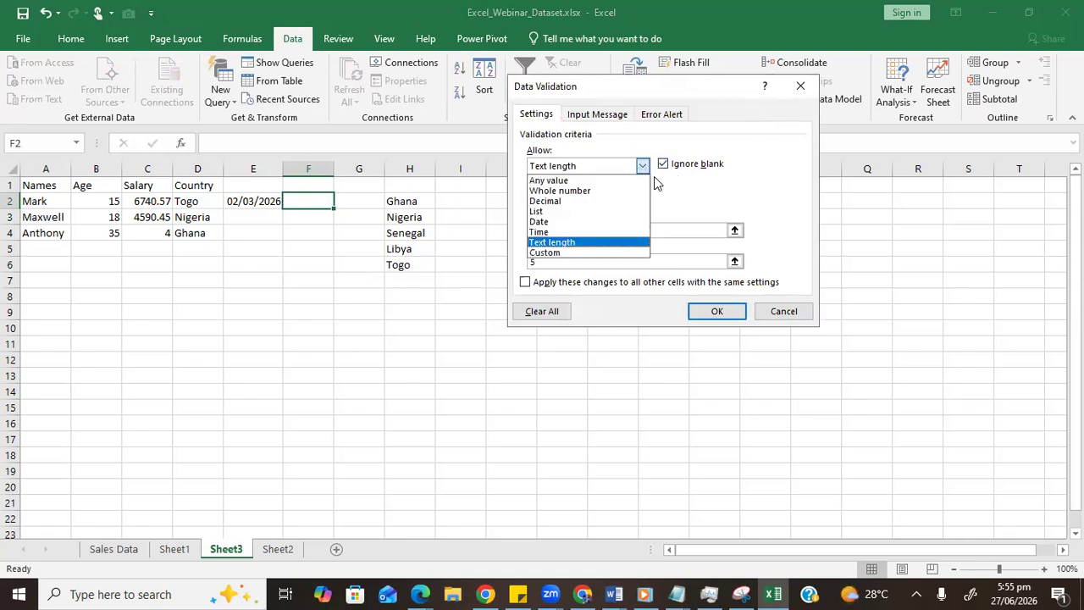
pyautogui.click(717, 196)
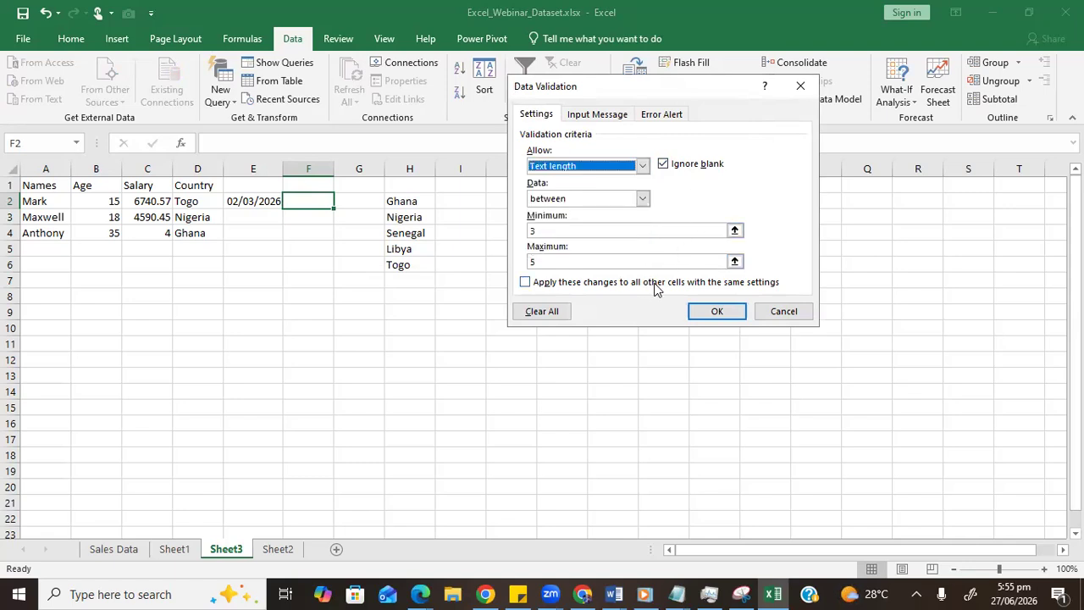
pyautogui.click(714, 312)
# Step: Test the text length rule by entering 1 in cell F2, and cancel the entry
pyautogui.write('1')
pyautogui.press('Return')
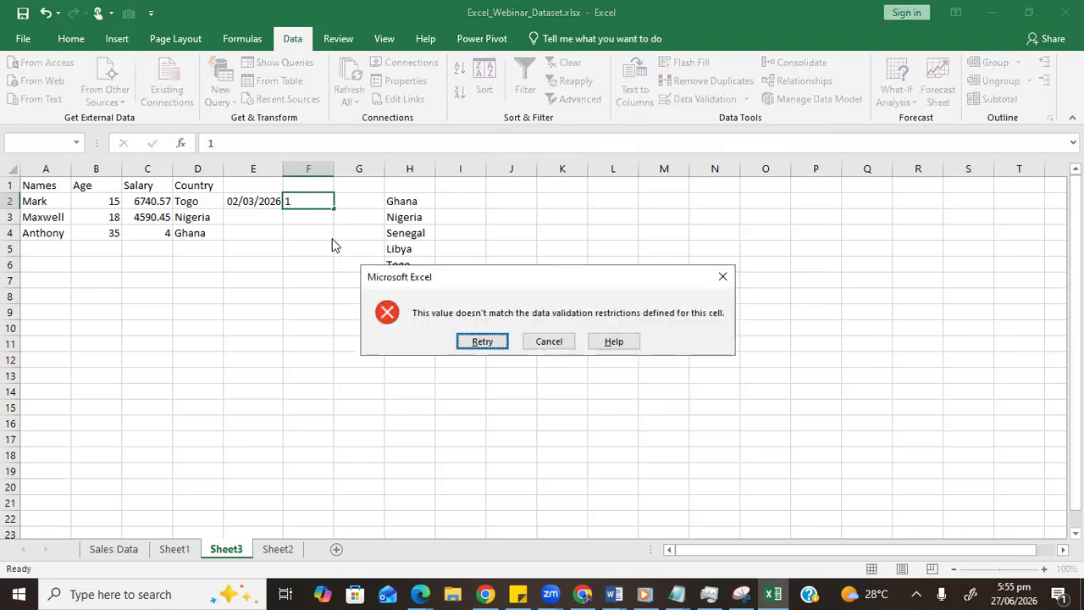
pyautogui.press('Return')
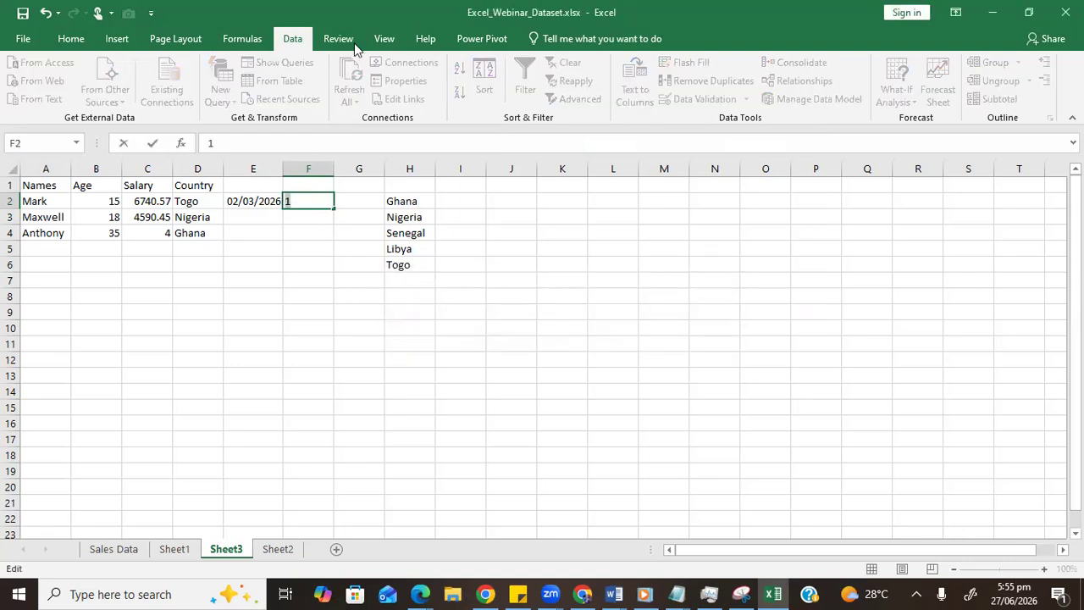
pyautogui.press('Return')
pyautogui.click(549, 341)
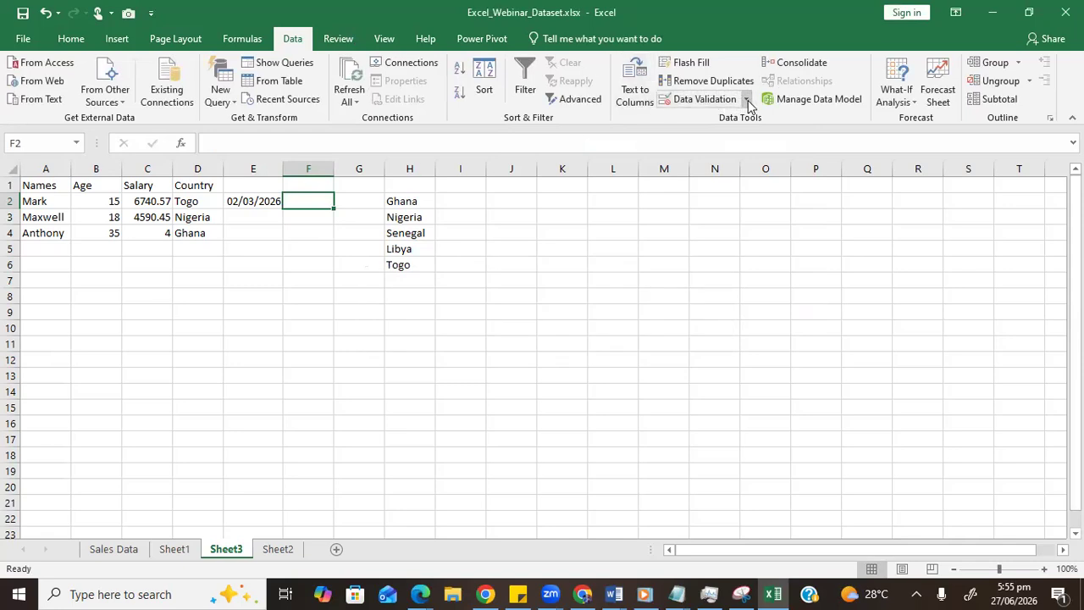
# Step: Review the comparison conditions available for cell F2's text length rule, and close the settings without changes
pyautogui.click(746, 99)
pyautogui.click(752, 119)
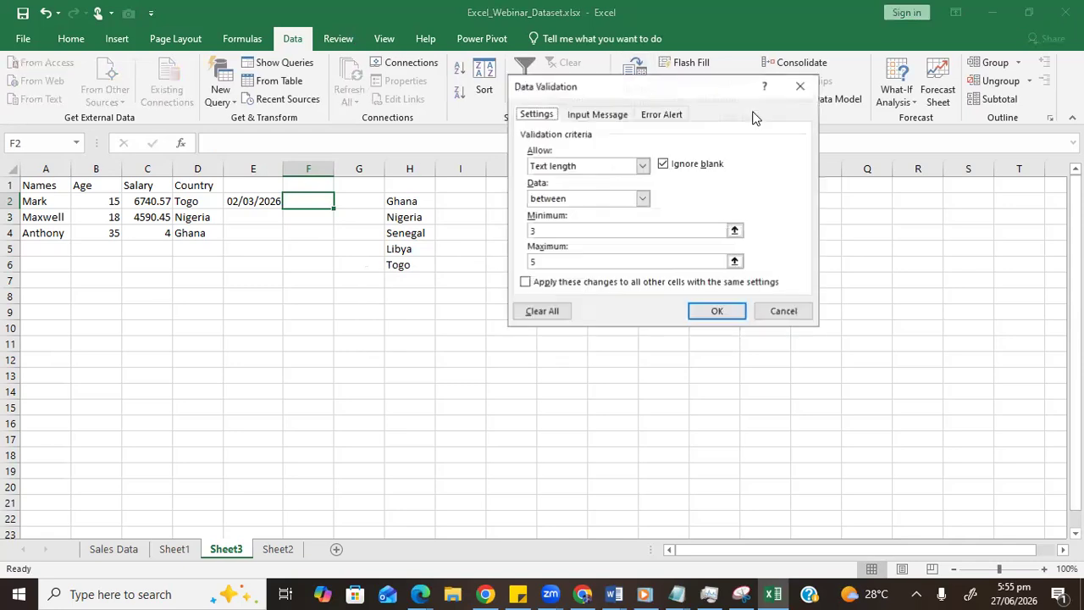
pyautogui.click(641, 200)
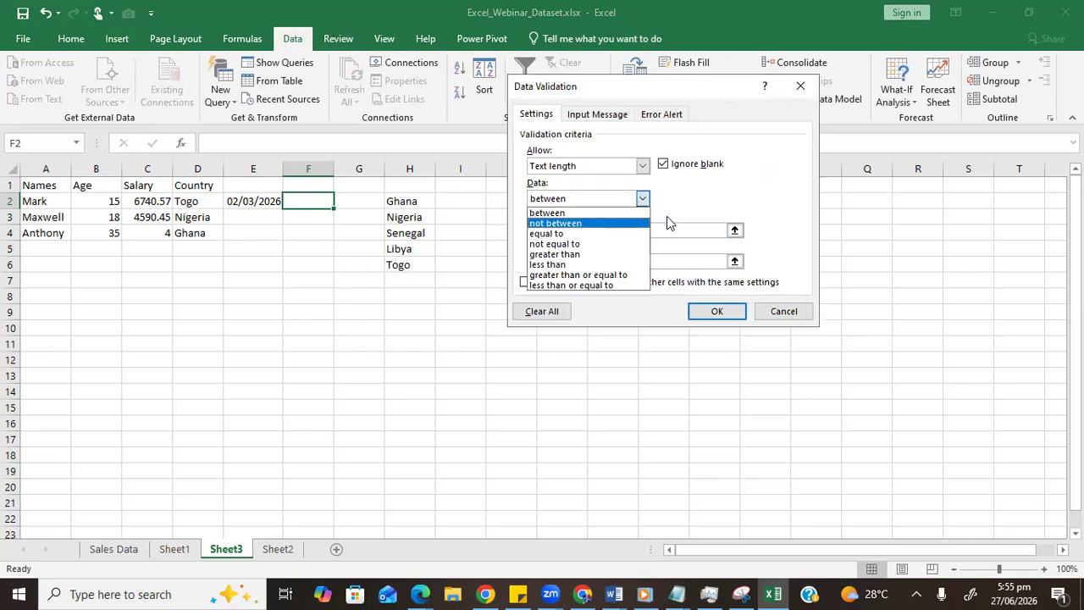
pyautogui.click(788, 314)
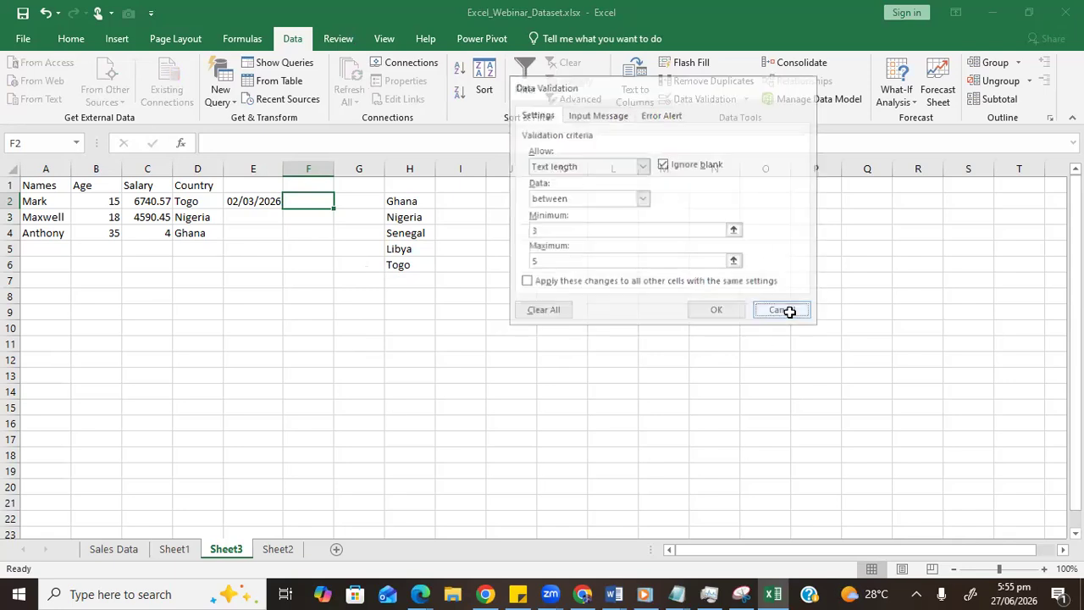
# Step: Test the text length rule by entering 4 in cell F2, and clear the entry
pyautogui.write('4')
pyautogui.press('Return')
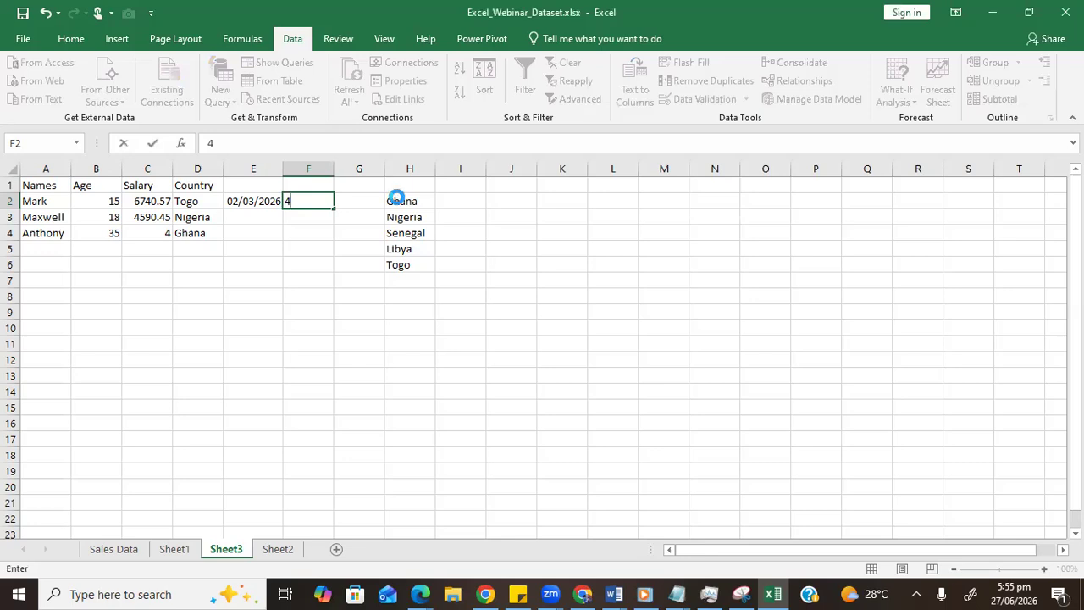
pyautogui.press('Return')
pyautogui.press('BackSpace')
pyautogui.press('Return')
# Step: Change cell F2's text length rule to the greater than condition with a minimum of 5
pyautogui.click(320, 201)
pyautogui.click(748, 97)
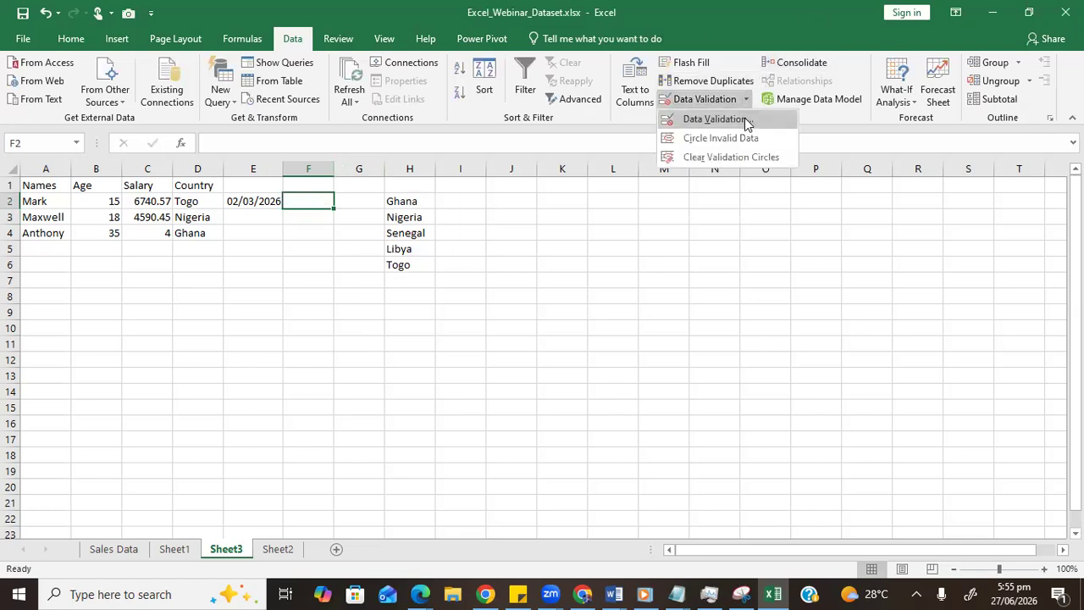
pyautogui.click(747, 119)
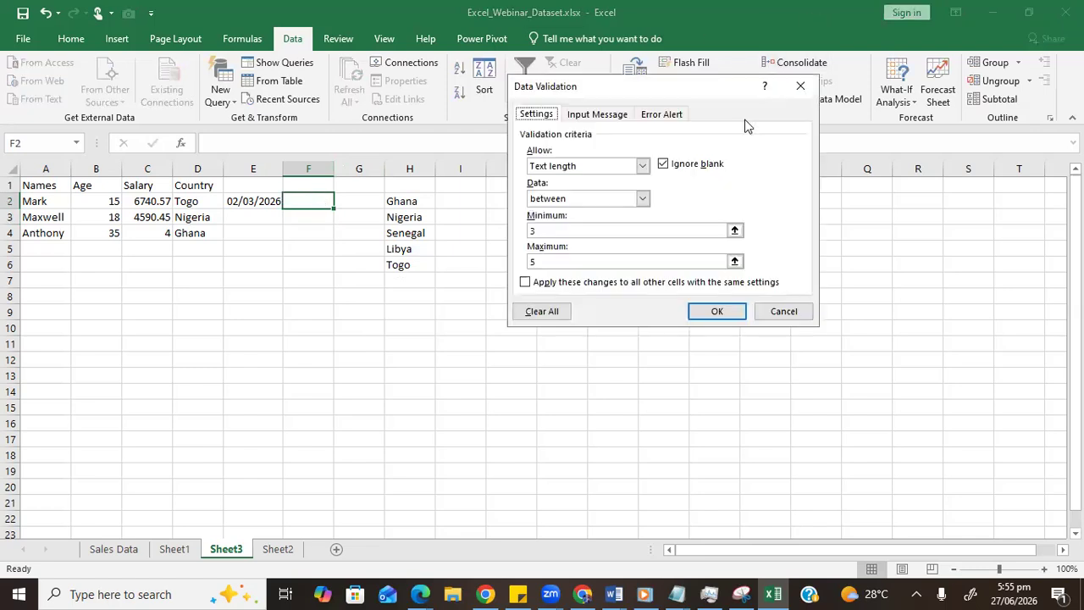
pyautogui.click(643, 199)
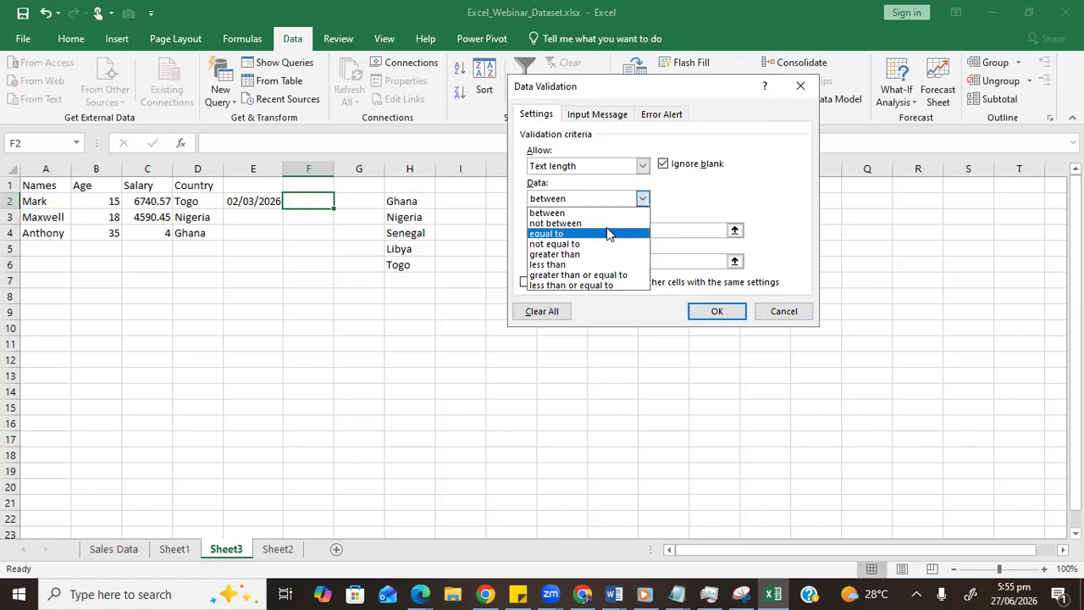
pyautogui.click(607, 254)
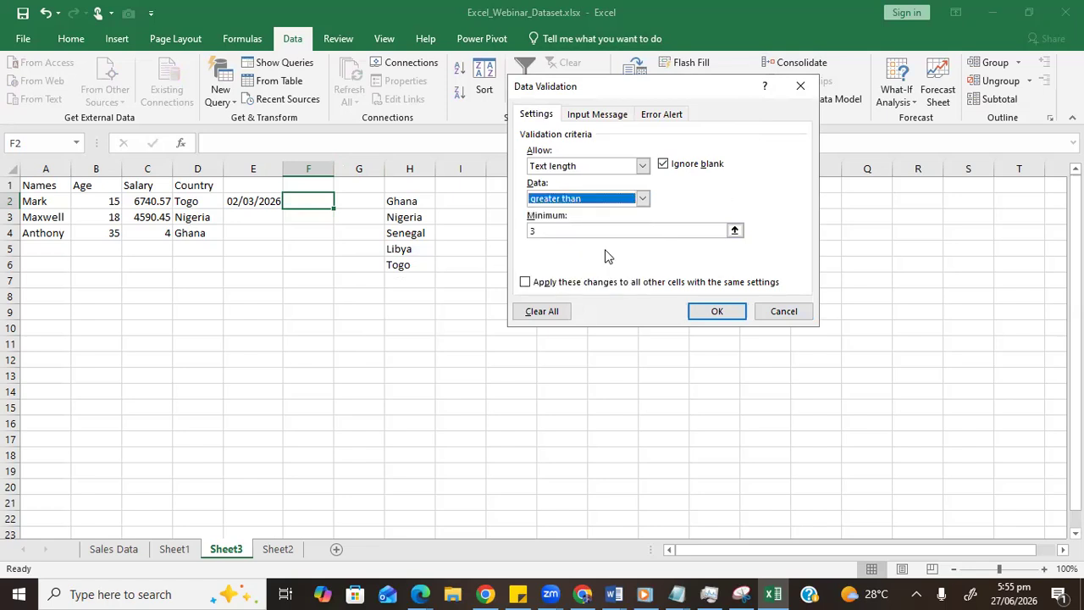
pyautogui.click(603, 229)
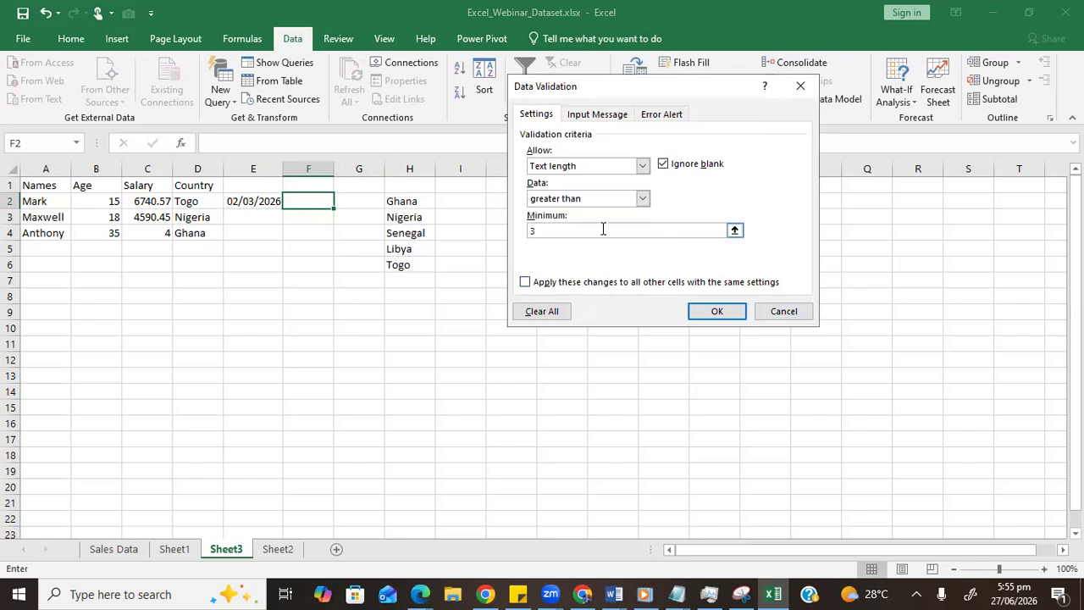
pyautogui.press('BackSpace')
pyautogui.write('5')
pyautogui.press('Return')
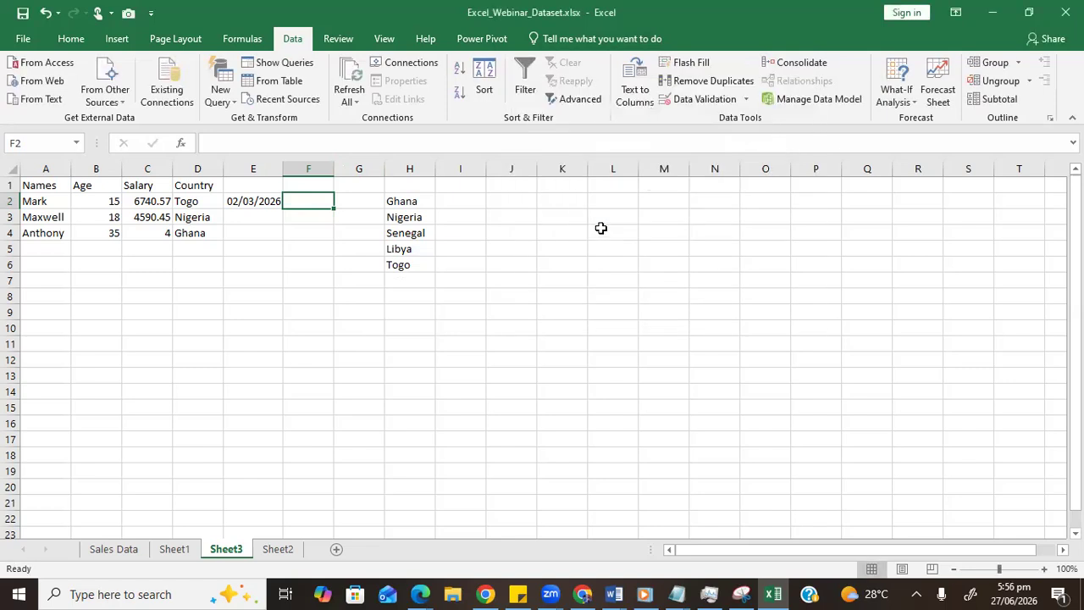
# Step: Test the greater than rule by entering "w" in cell F2, dismiss the alert, and cancel the entry
pyautogui.write('w')
pyautogui.press('Return')
pyautogui.press('Return')
pyautogui.press('BackSpace')
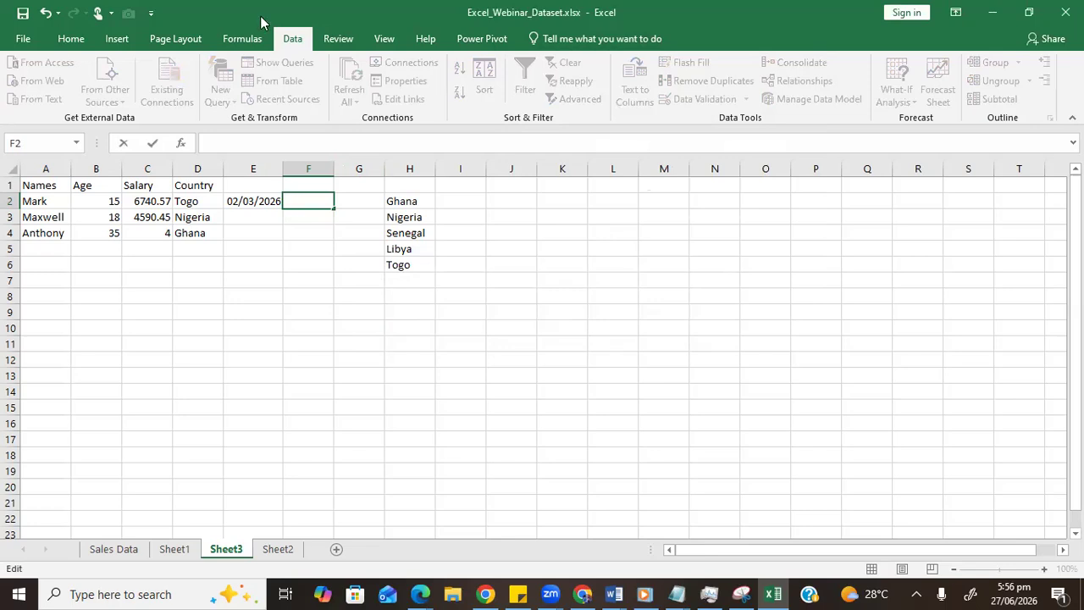
pyautogui.click(123, 144)
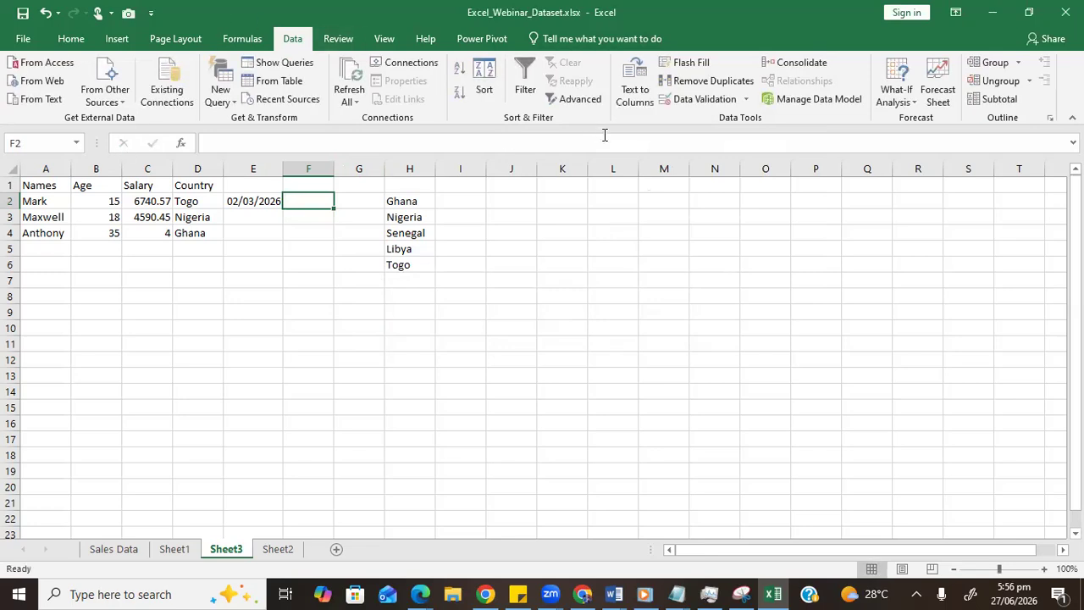
# Step: Change cell F2's data validation rule from text length to allow any value
pyautogui.click(748, 103)
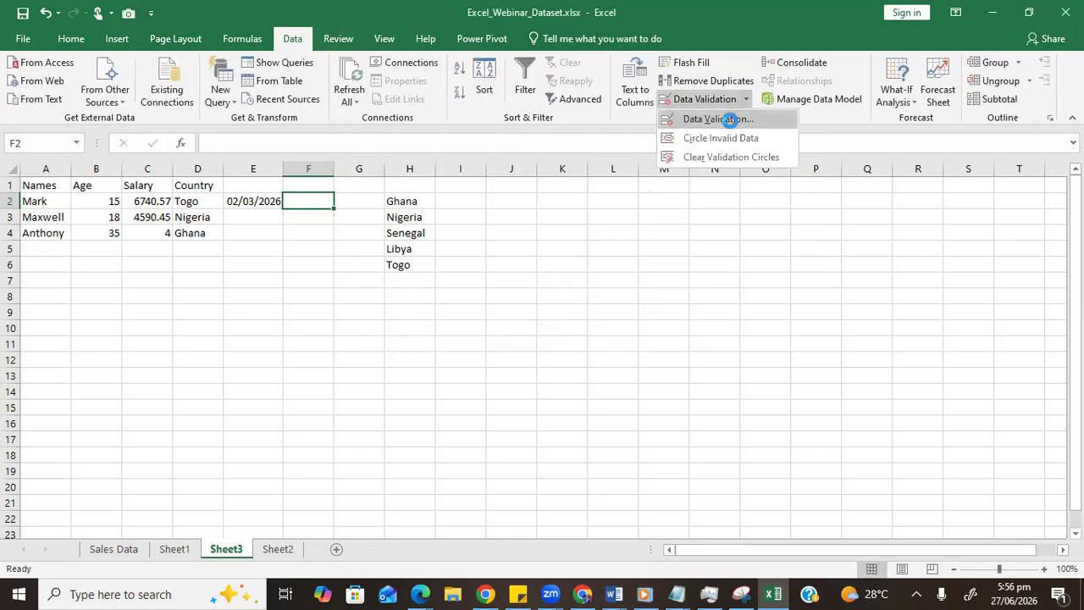
pyautogui.click(729, 120)
pyautogui.click(599, 115)
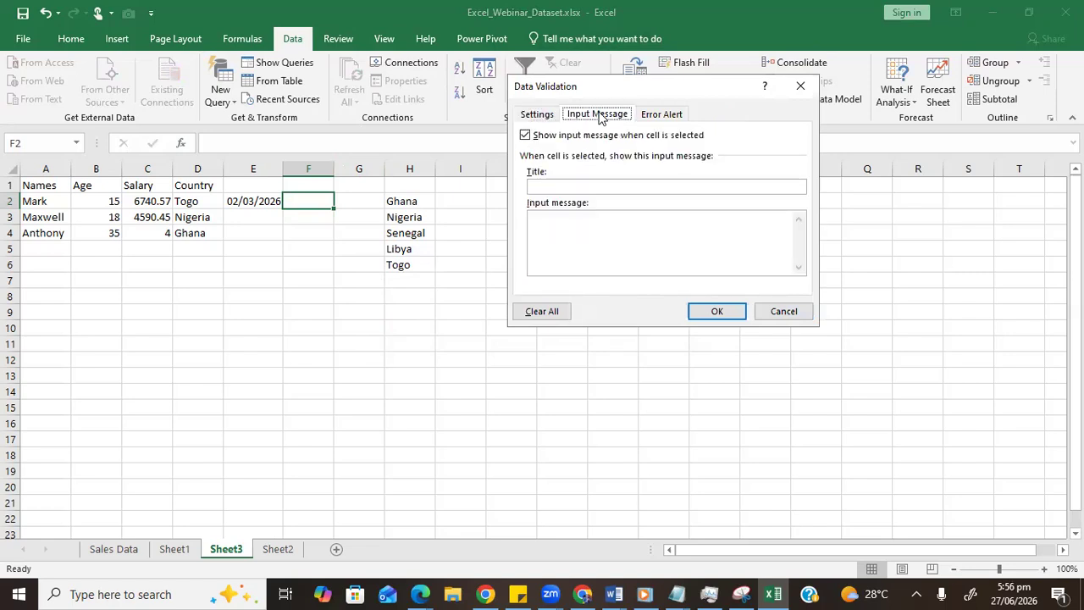
pyautogui.click(665, 119)
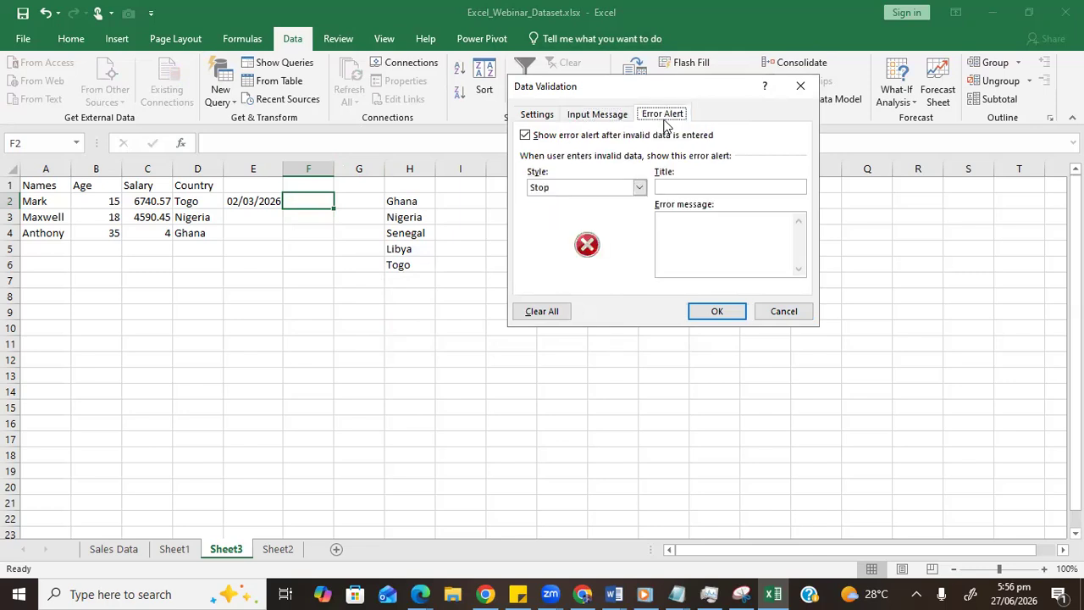
pyautogui.click(555, 116)
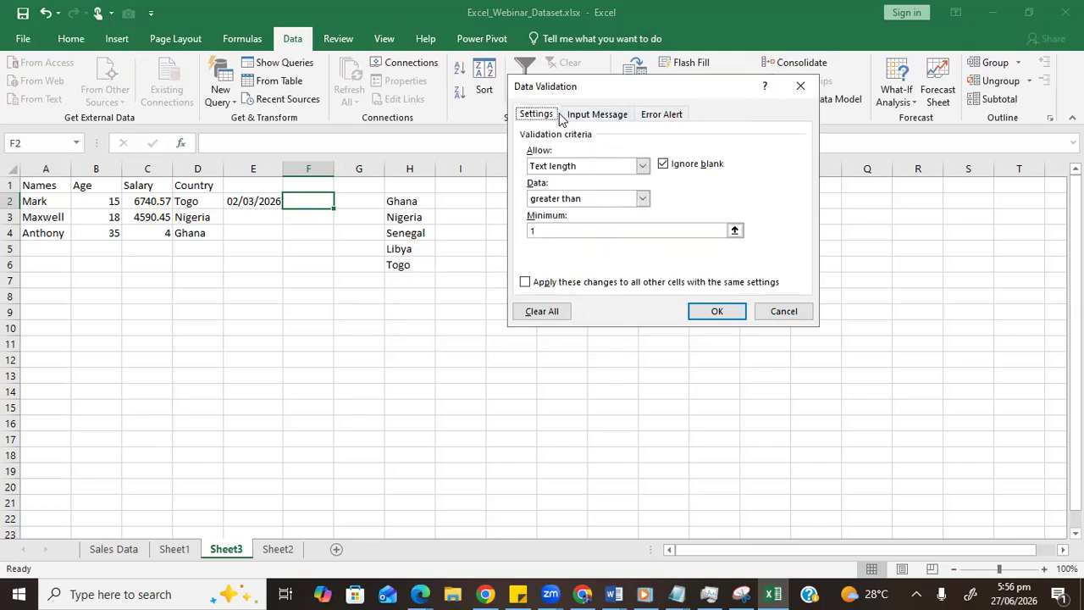
pyautogui.click(644, 167)
pyautogui.click(593, 168)
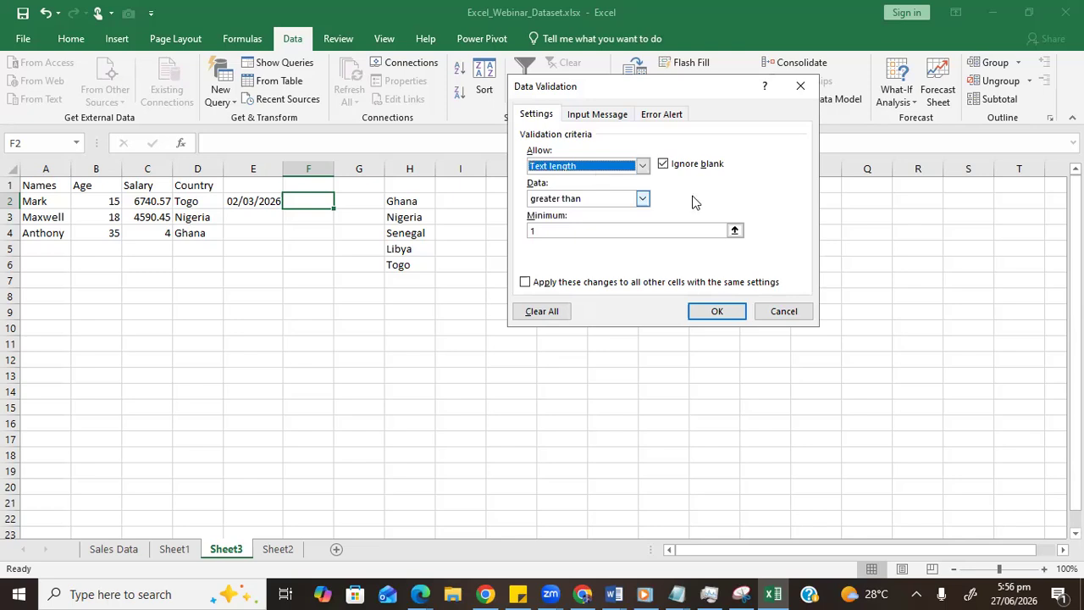
pyautogui.click(643, 166)
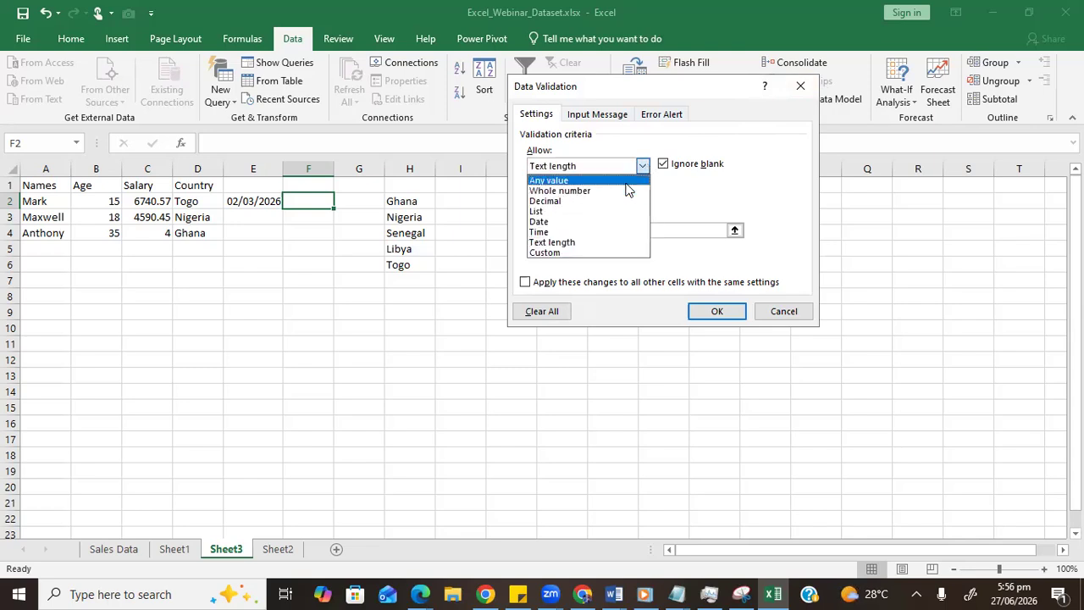
pyautogui.click(755, 200)
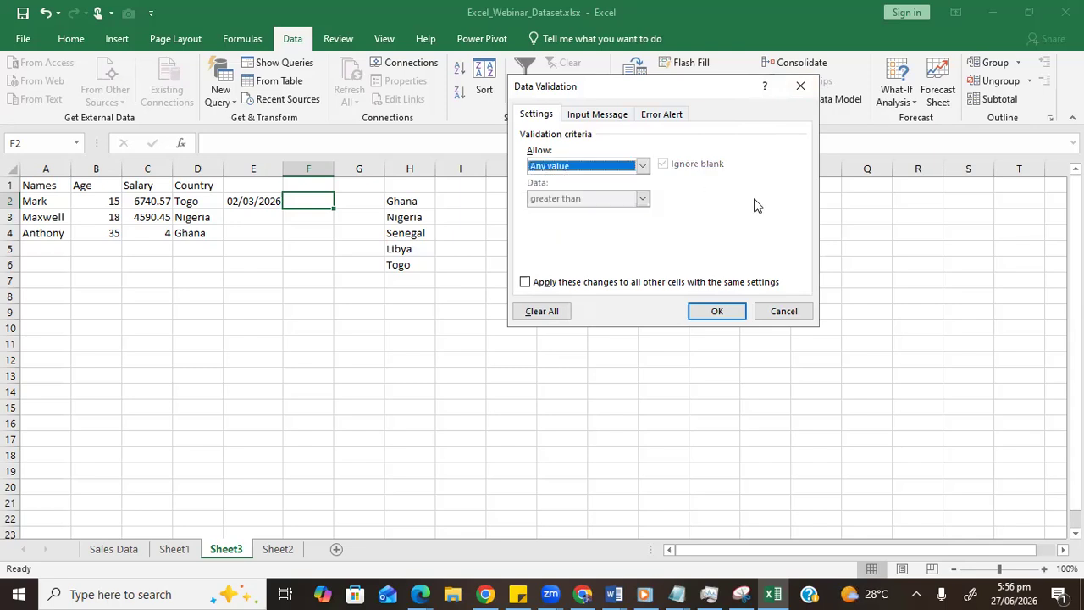
pyautogui.click(644, 167)
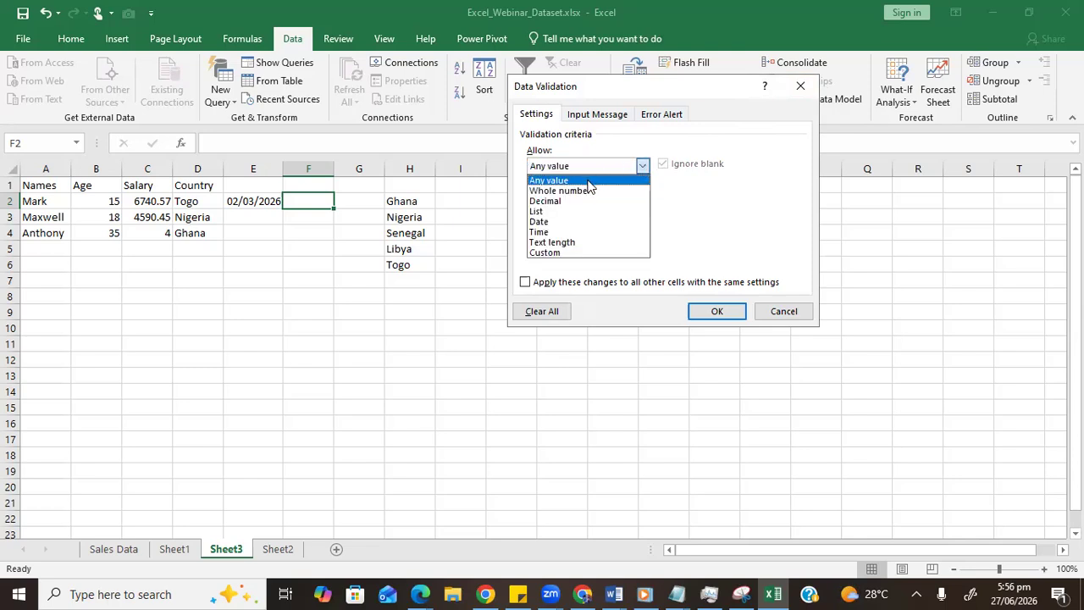
pyautogui.click(589, 181)
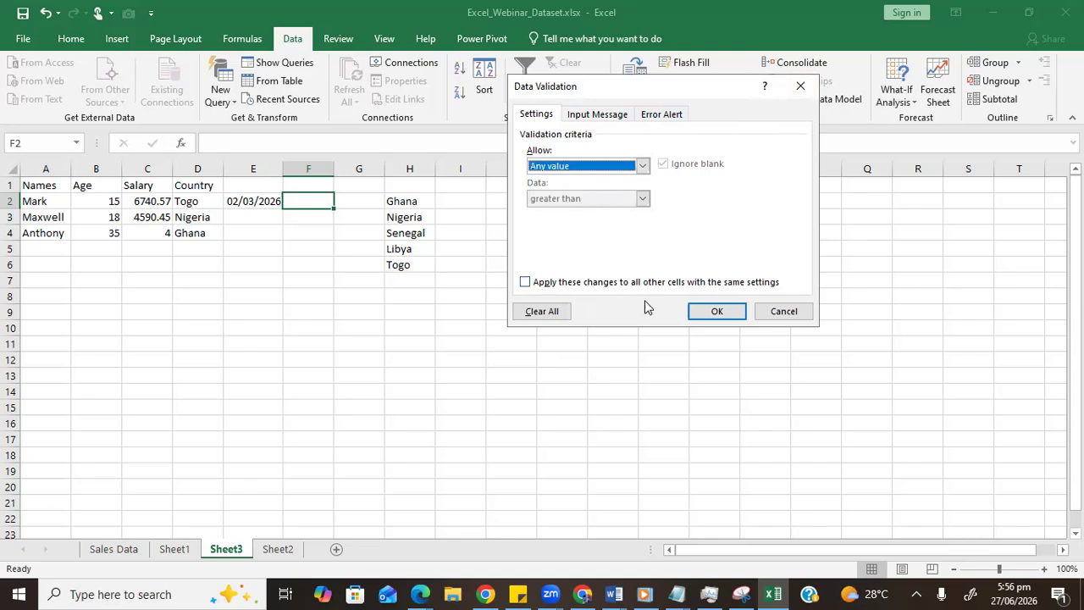
pyautogui.click(719, 313)
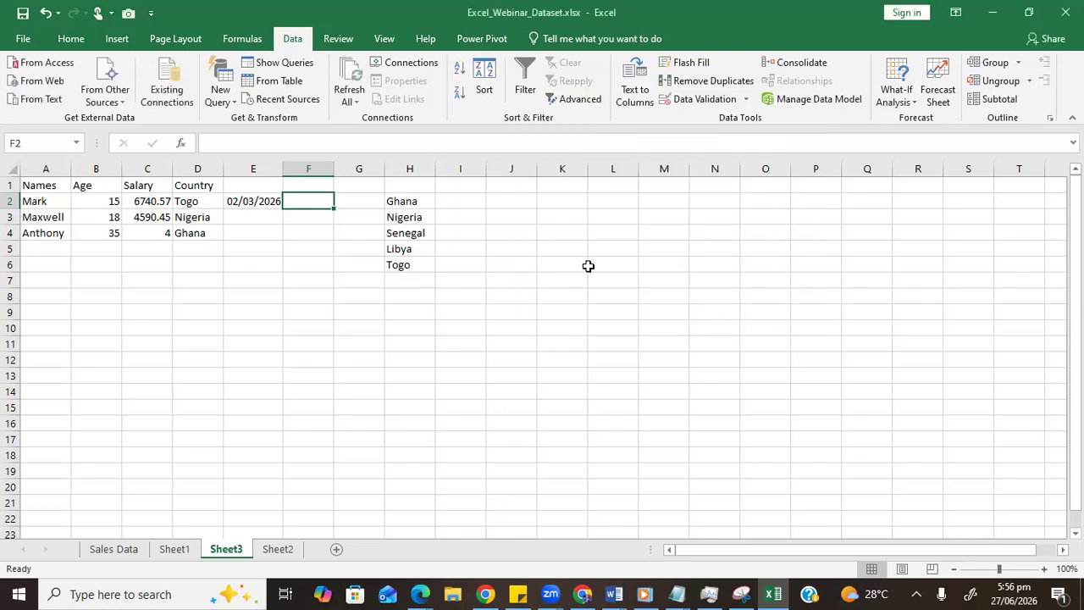
# Step: Test the unrestricted cell F2 by entering "k", and reselect the cell
pyautogui.write('k')
pyautogui.press('Return')
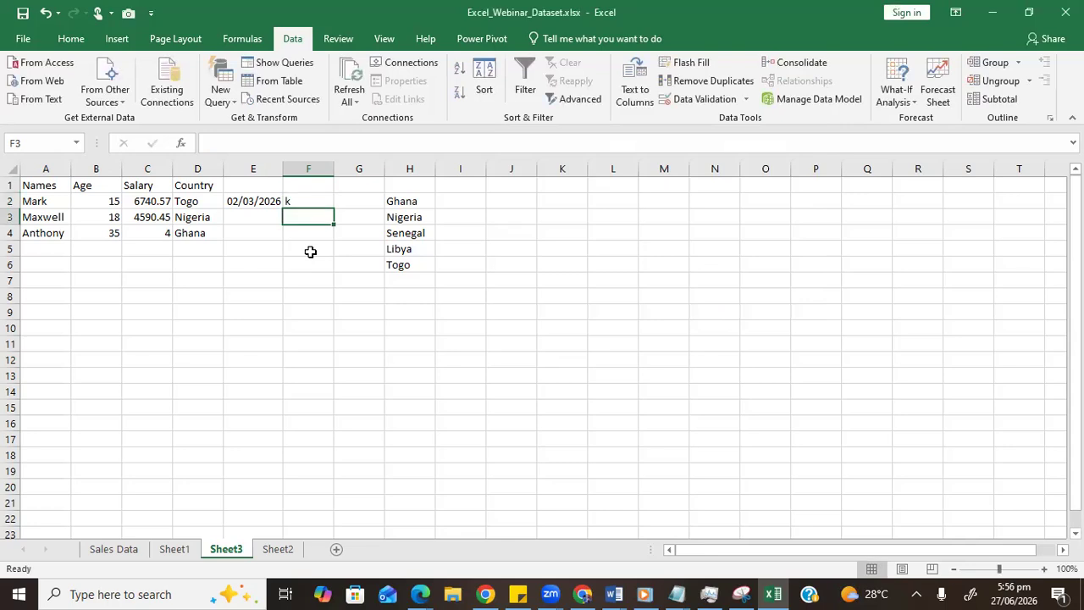
pyautogui.click(324, 196)
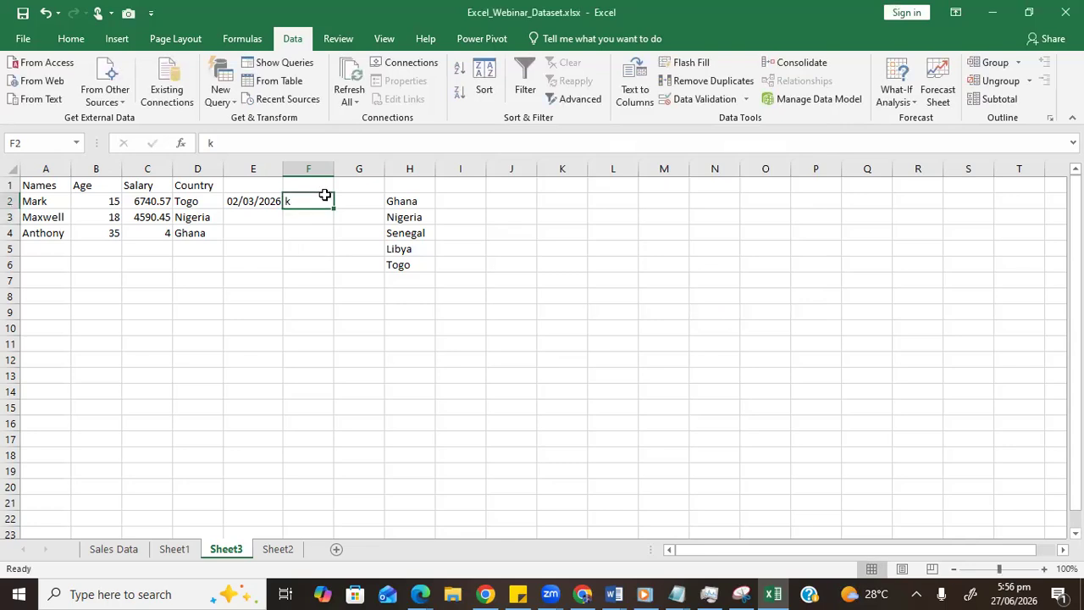
# Step: Shrink the Excel window beside the browser presentation, and advance the slides to "Feature 6: Remove Duplicates"
pyautogui.click(1030, 12)
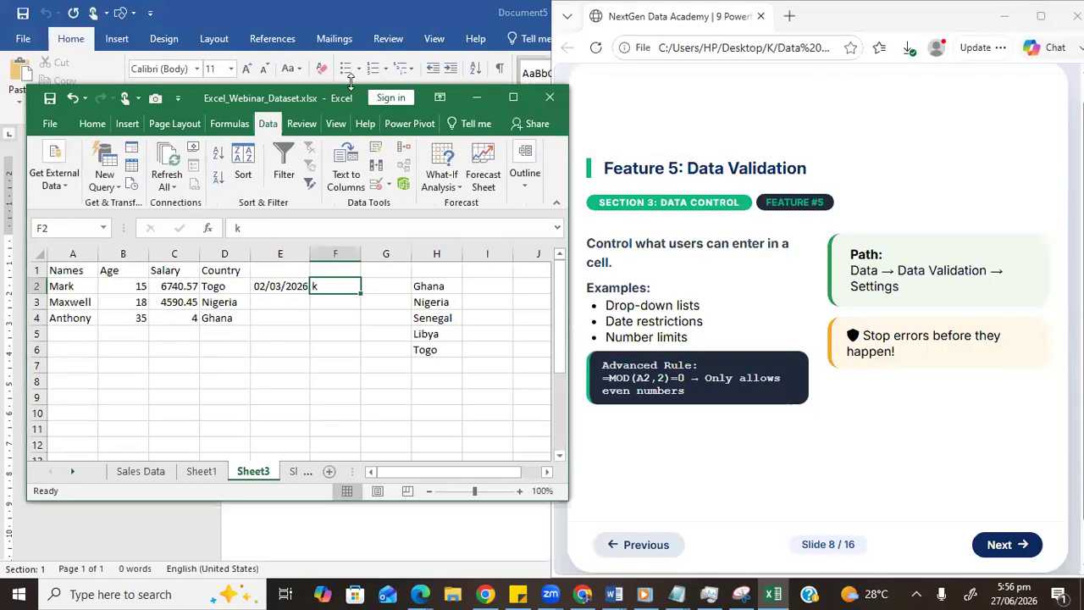
pyautogui.moveTo(351, 82); pyautogui.dragTo(351, 19)
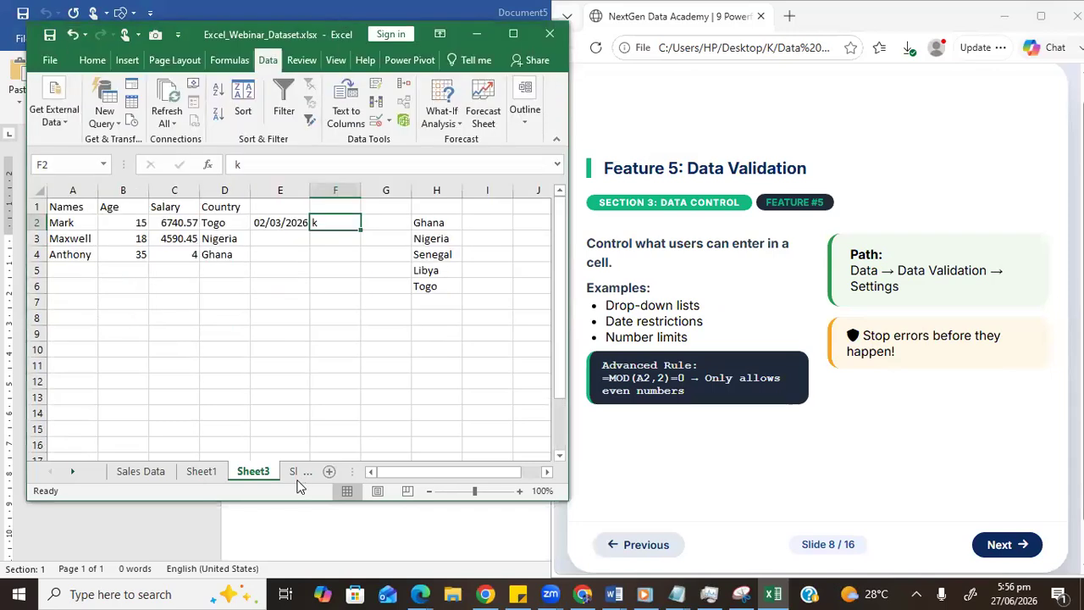
pyautogui.moveTo(295, 500); pyautogui.dragTo(295, 574)
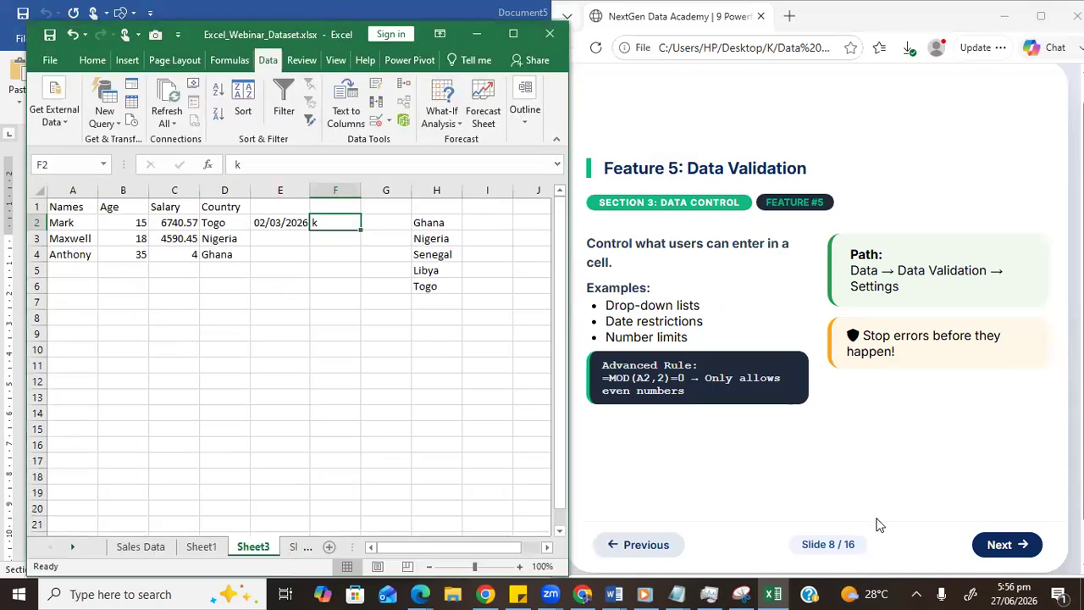
pyautogui.click(1003, 555)
pyautogui.click(1003, 555)
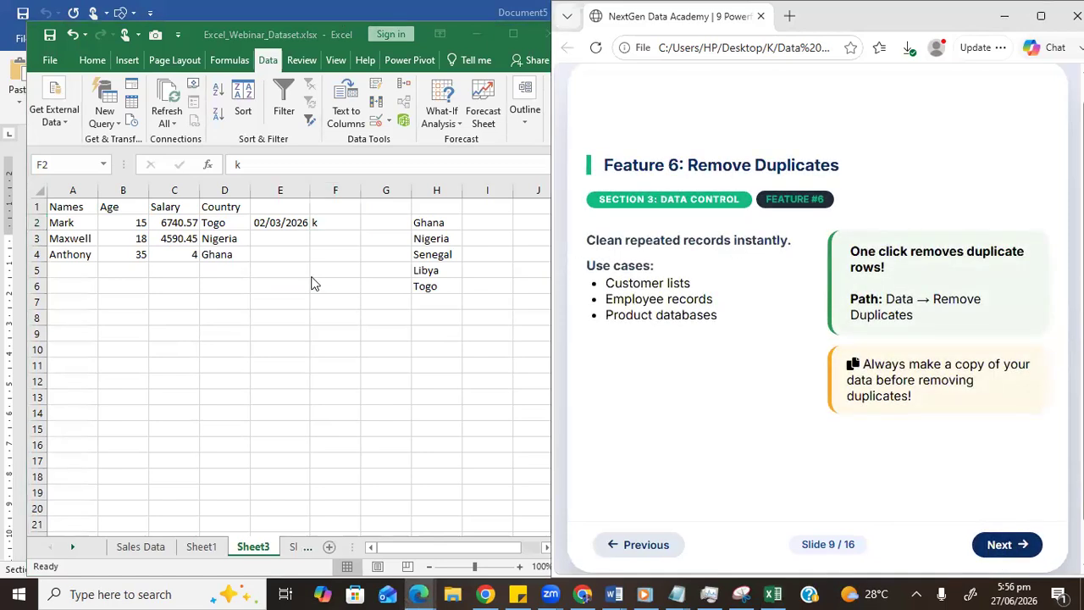
# Step: Maximize the Excel window again and open the Sales Data sheet at its first columns
pyautogui.click(513, 34)
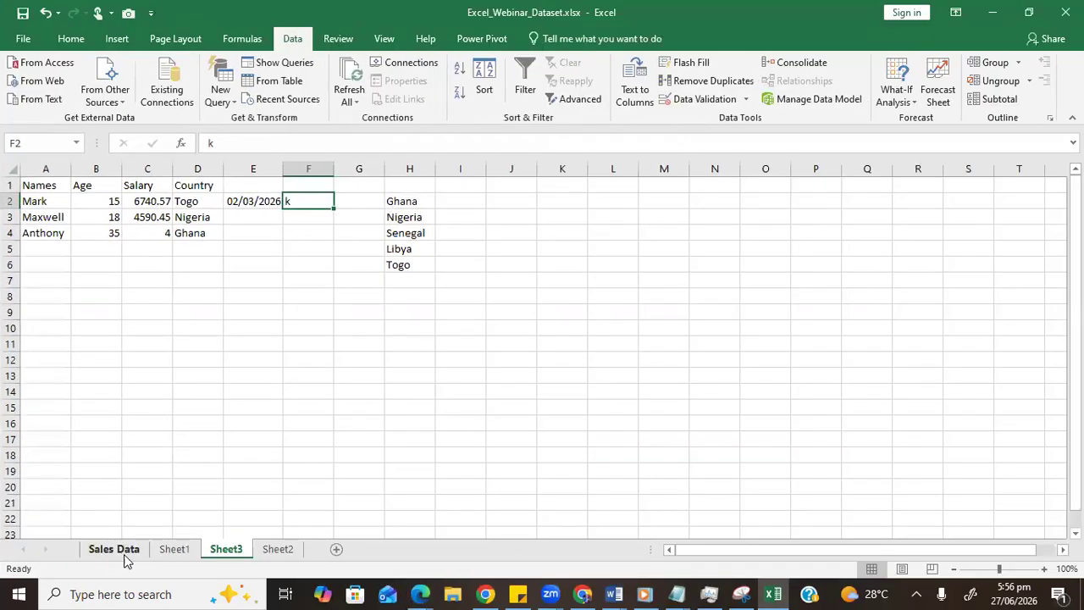
pyautogui.click(119, 551)
pyautogui.hscroll(-6, 142, 315)
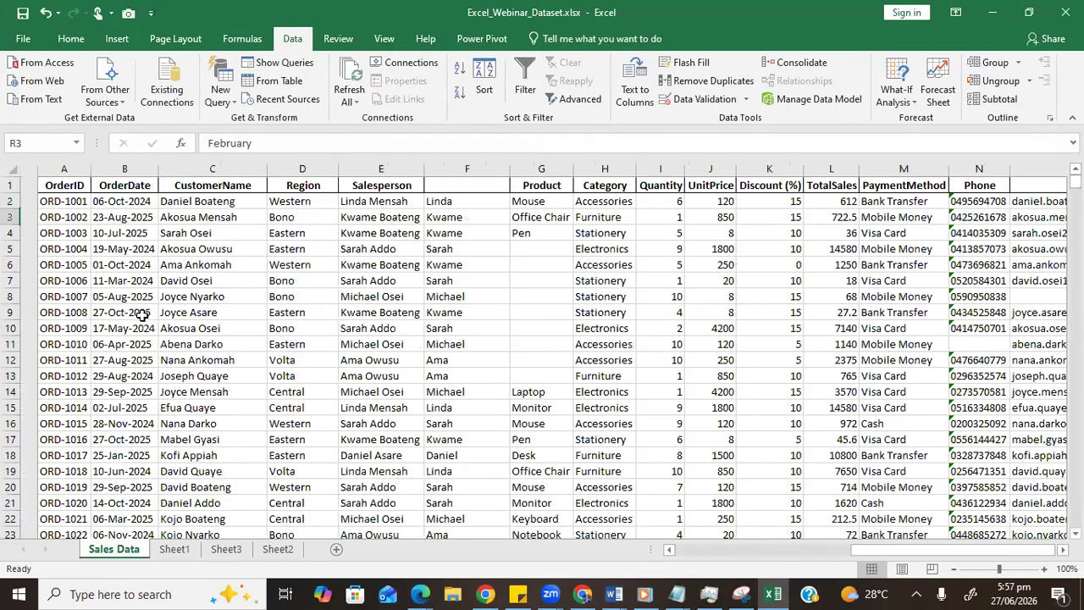
pyautogui.click(142, 313)
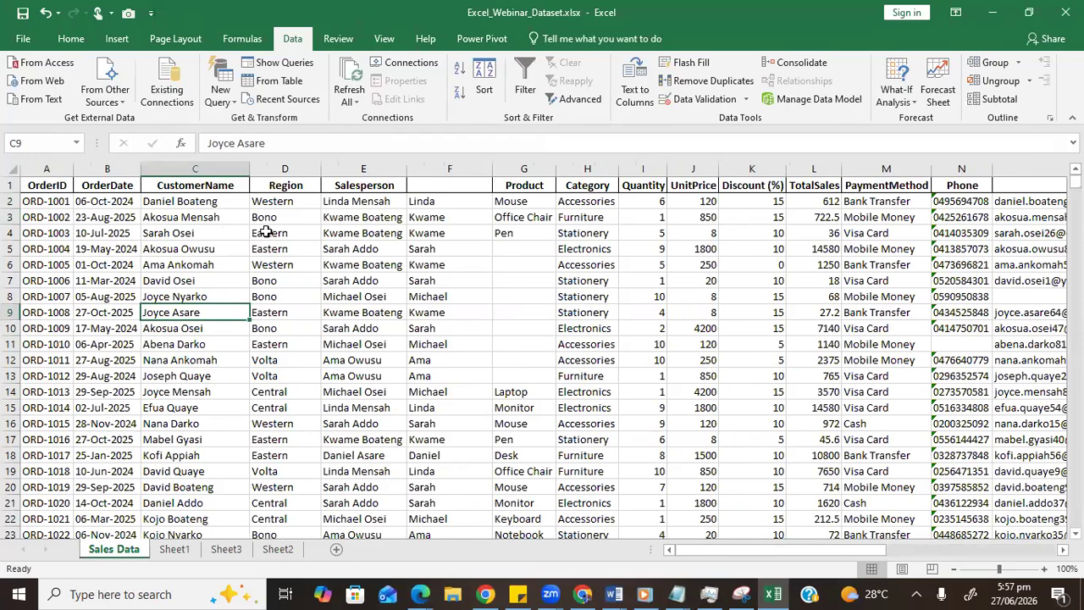
# Step: Remove duplicates from the CustomerName column with the selection expanded to all columns, and undo the removal
pyautogui.click(172, 170)
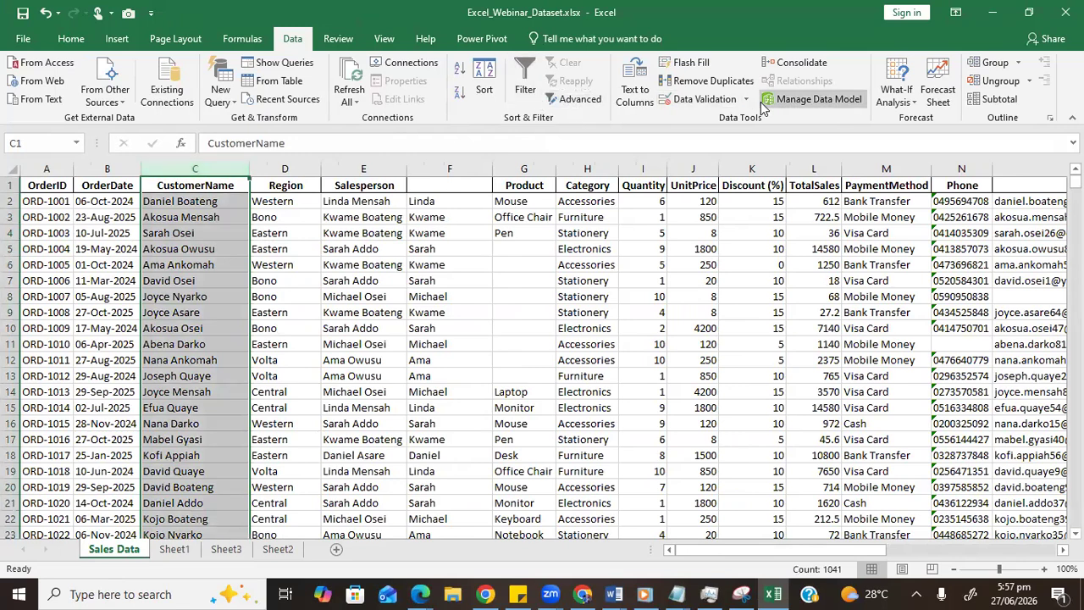
pyautogui.click(741, 86)
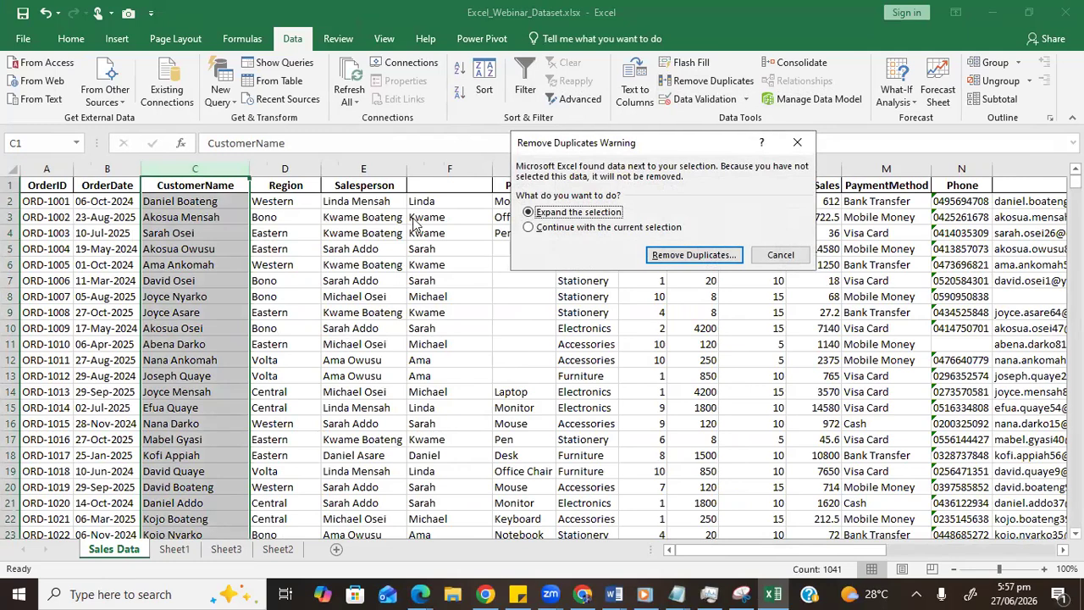
pyautogui.click(701, 256)
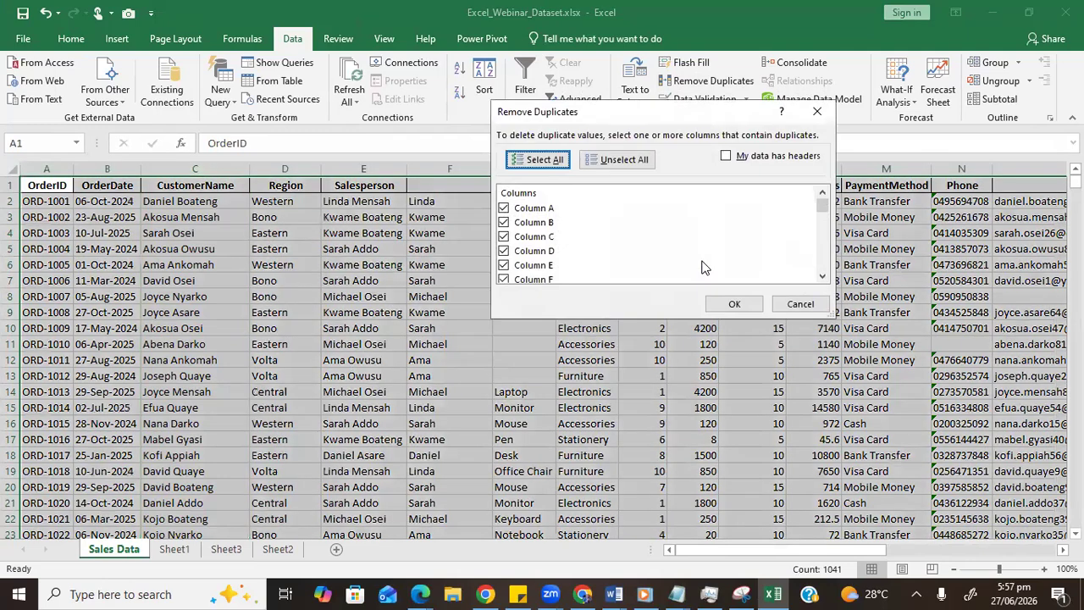
pyautogui.click(734, 305)
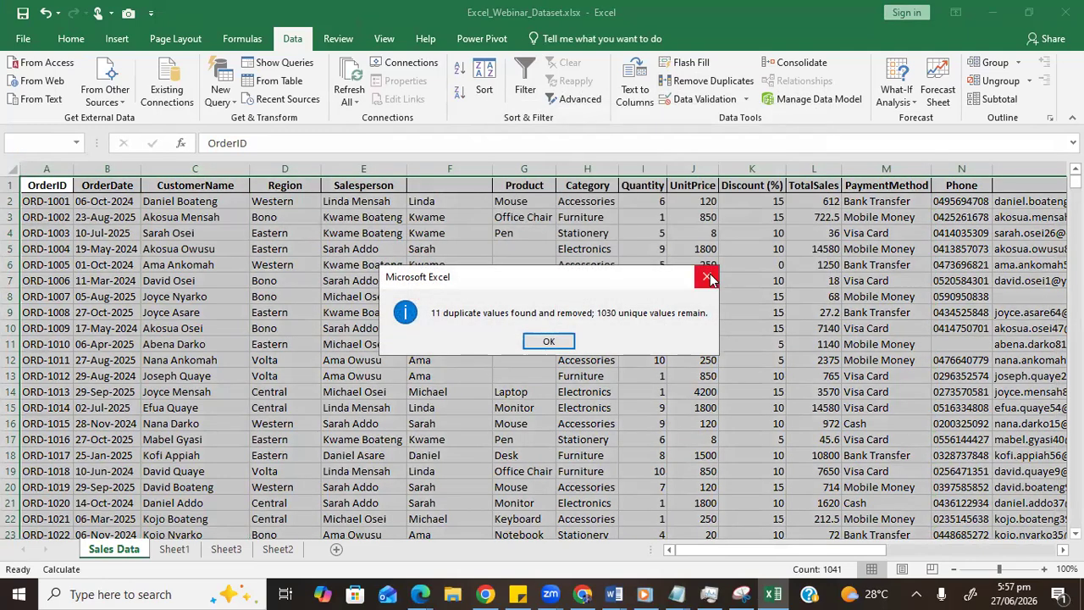
pyautogui.click(709, 277)
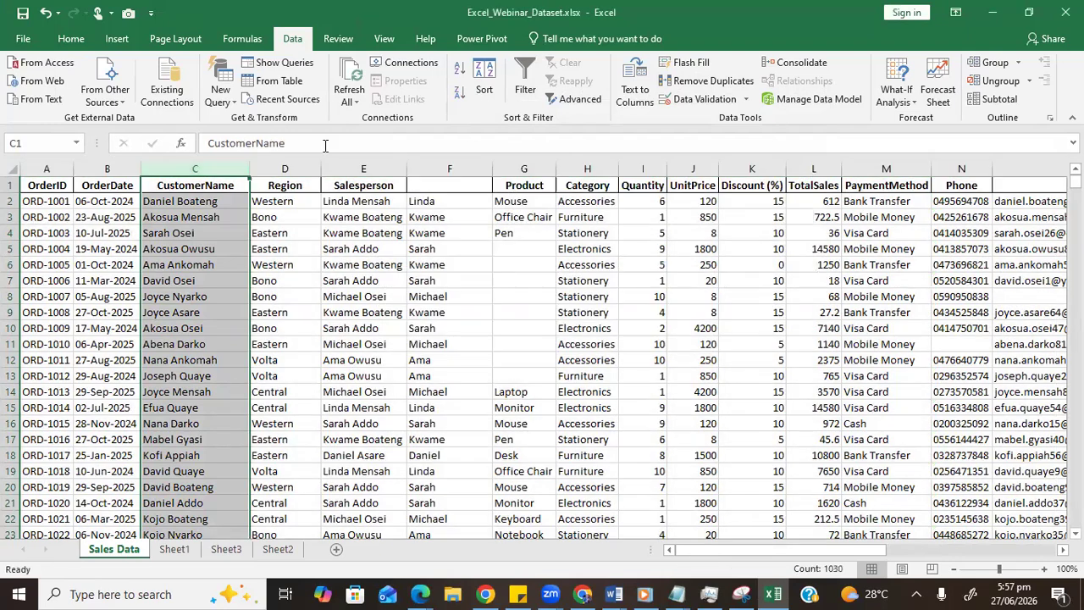
pyautogui.click(44, 13)
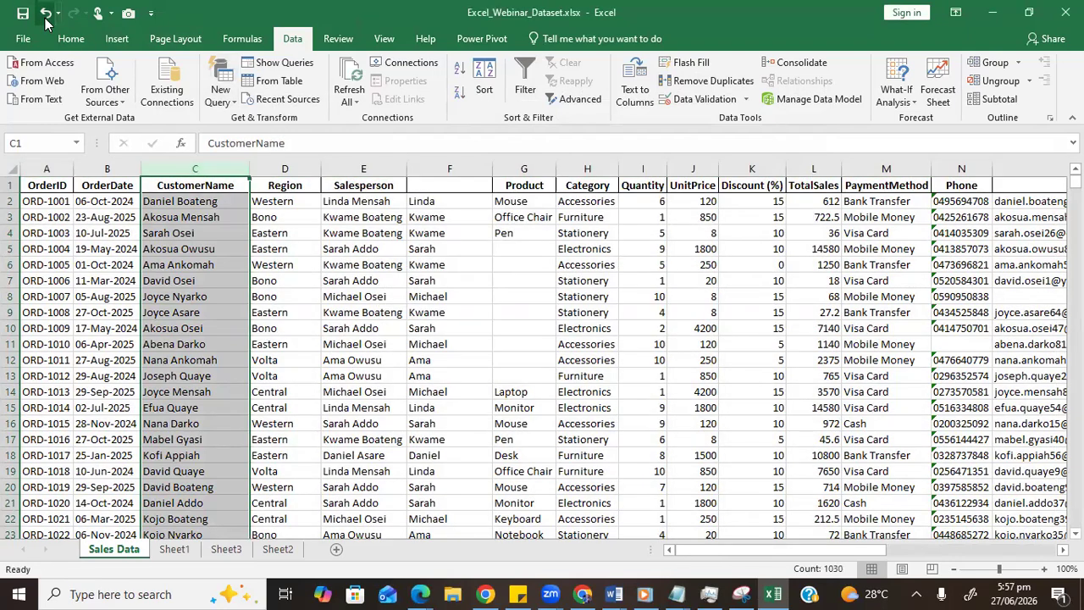
# Step: Go to the last record of the sales data and examine the whole of row 1041 across its columns
pyautogui.click(232, 343)
pyautogui.hotkey('ctrl', 'Down')
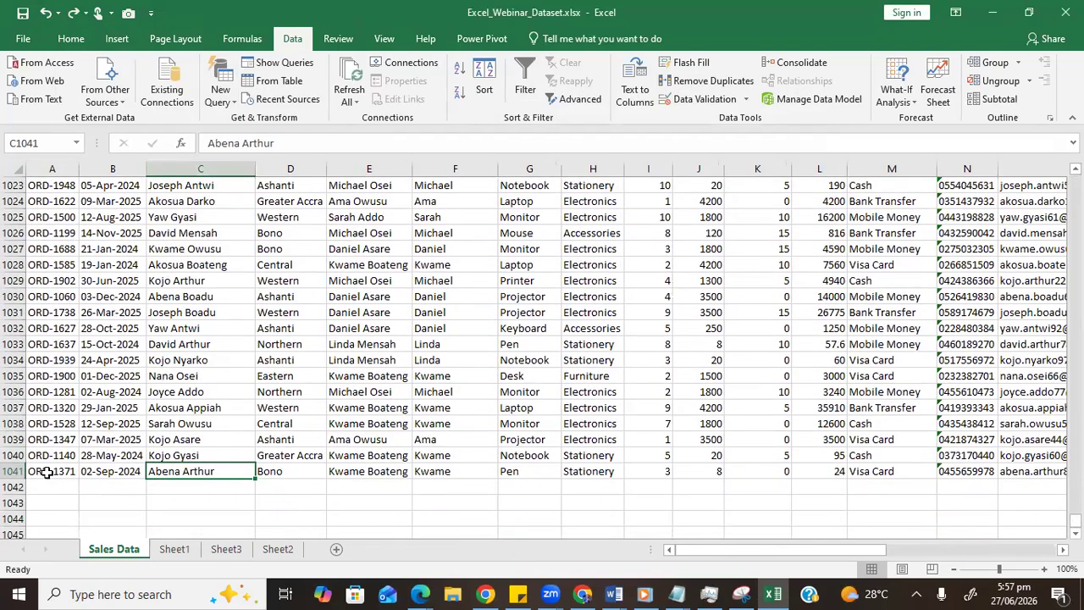
pyautogui.moveTo(46, 473); pyautogui.dragTo(112, 455)
pyautogui.moveTo(795, 441); pyautogui.dragTo(1011, 470)
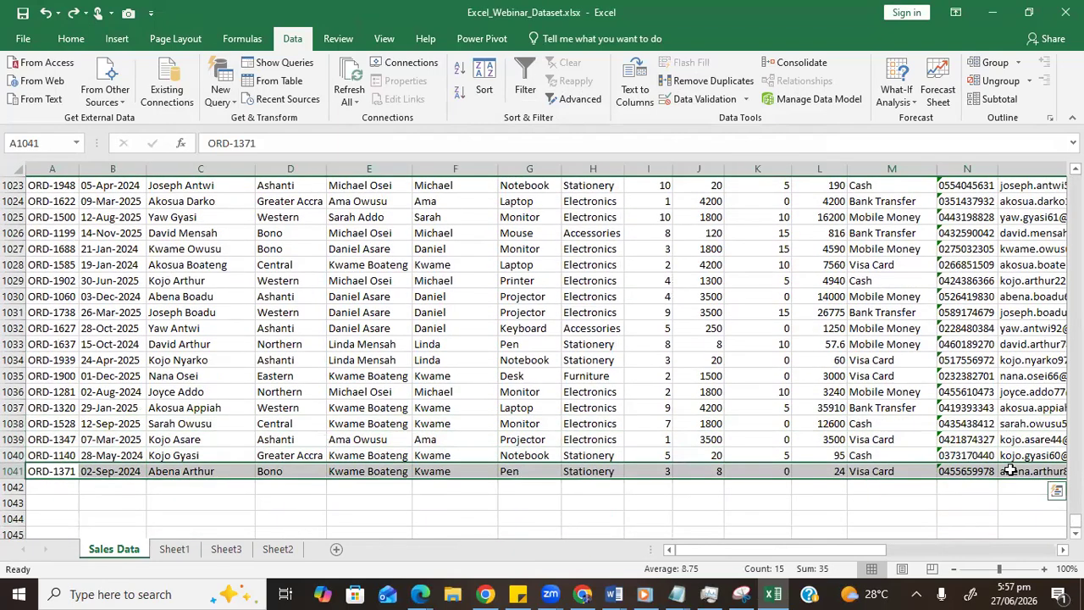
pyautogui.hscroll(3, 1010, 471)
pyautogui.hscroll(-3, 1011, 469)
pyautogui.click(686, 472)
# Step: Remove duplicates from the CustomerName column only, continuing with the current selection
pyautogui.click(222, 168)
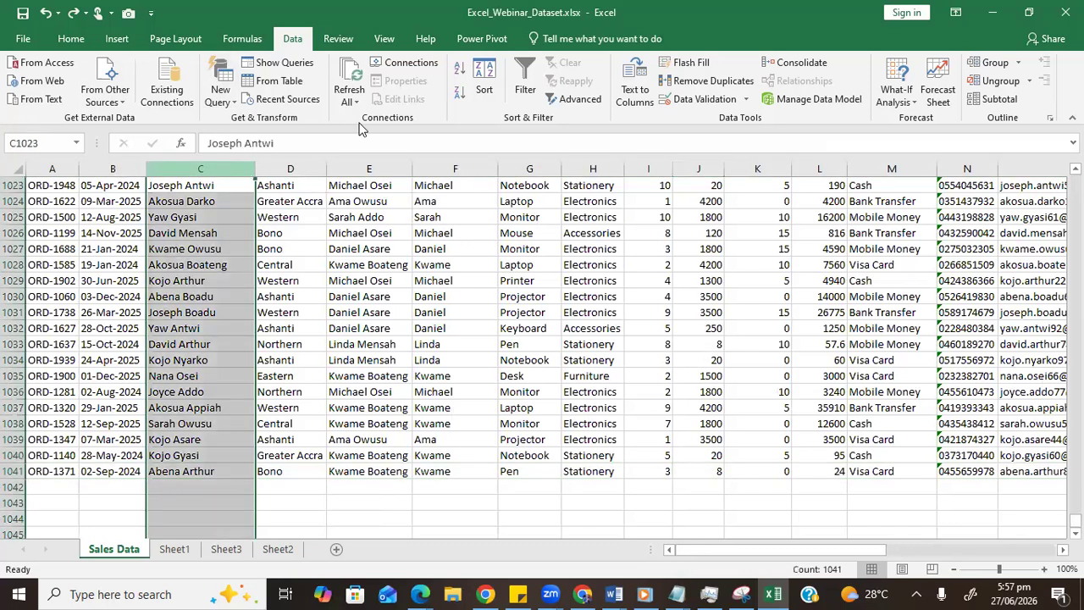
pyautogui.click(736, 79)
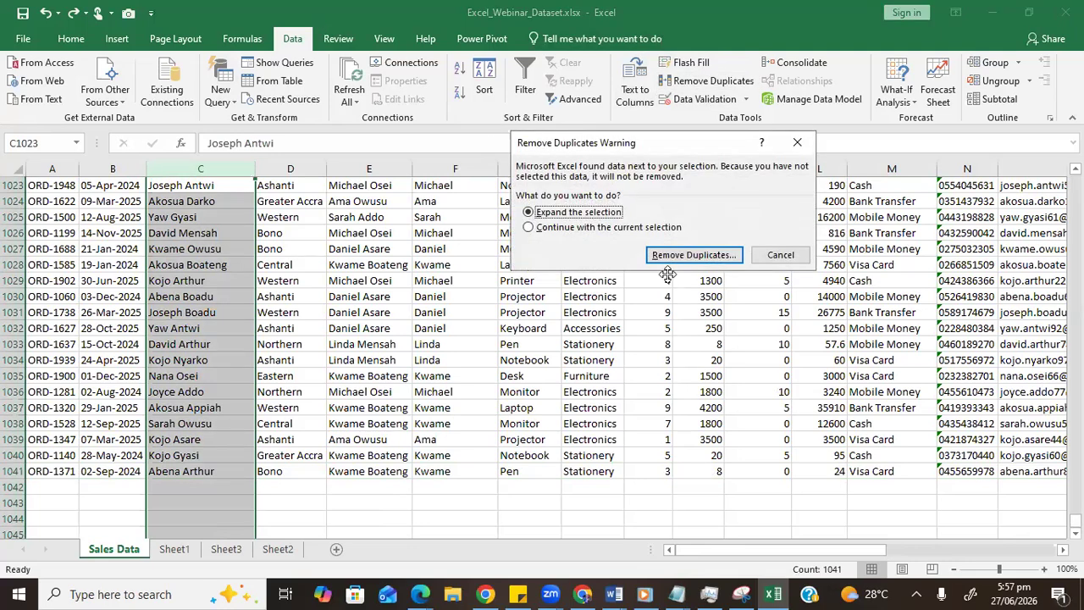
pyautogui.click(592, 227)
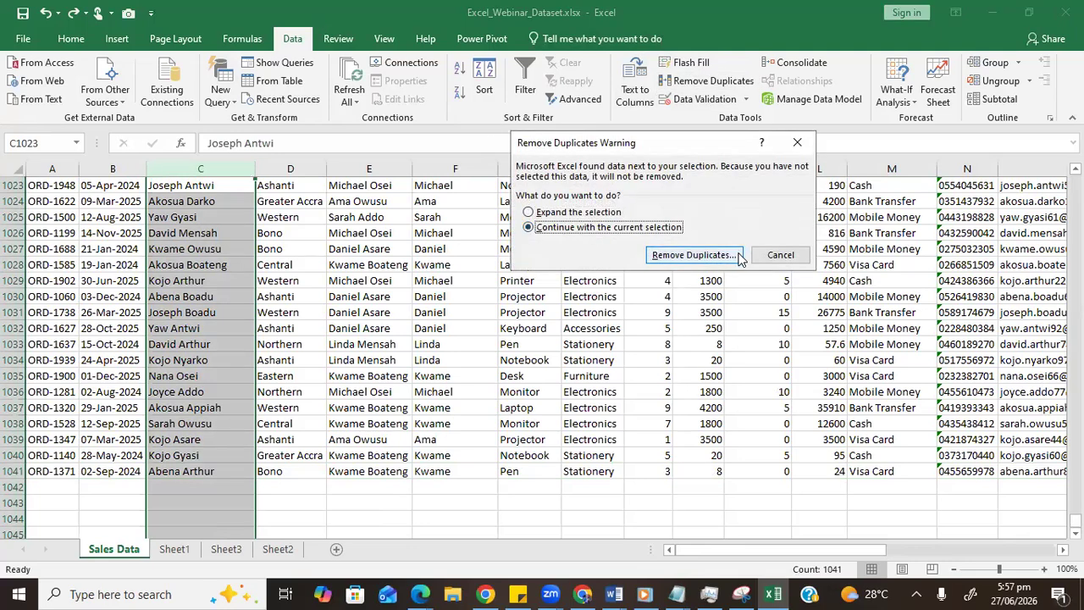
pyautogui.click(737, 255)
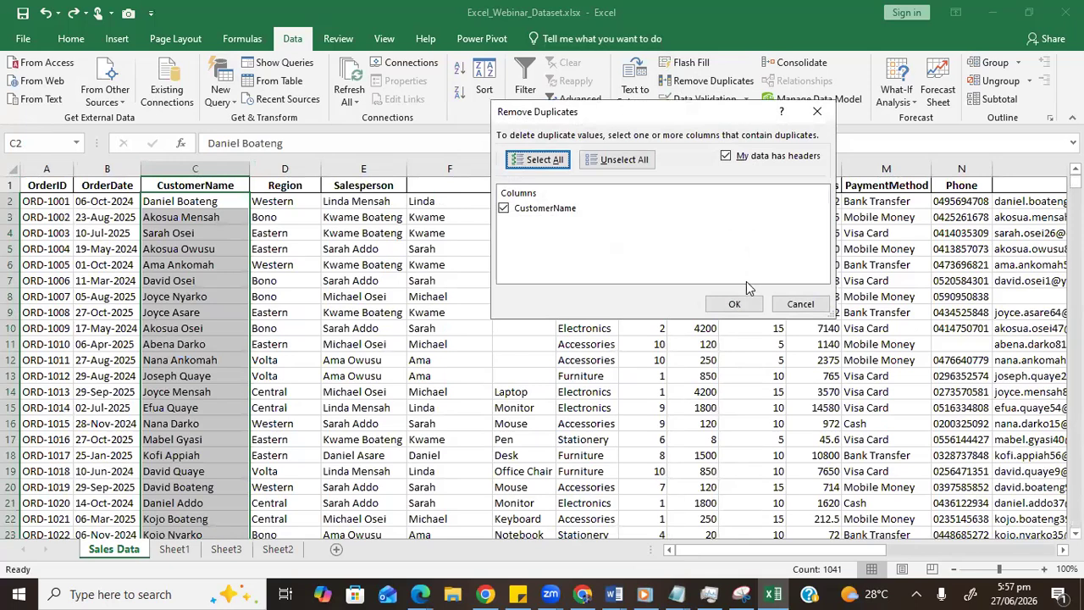
pyautogui.click(747, 303)
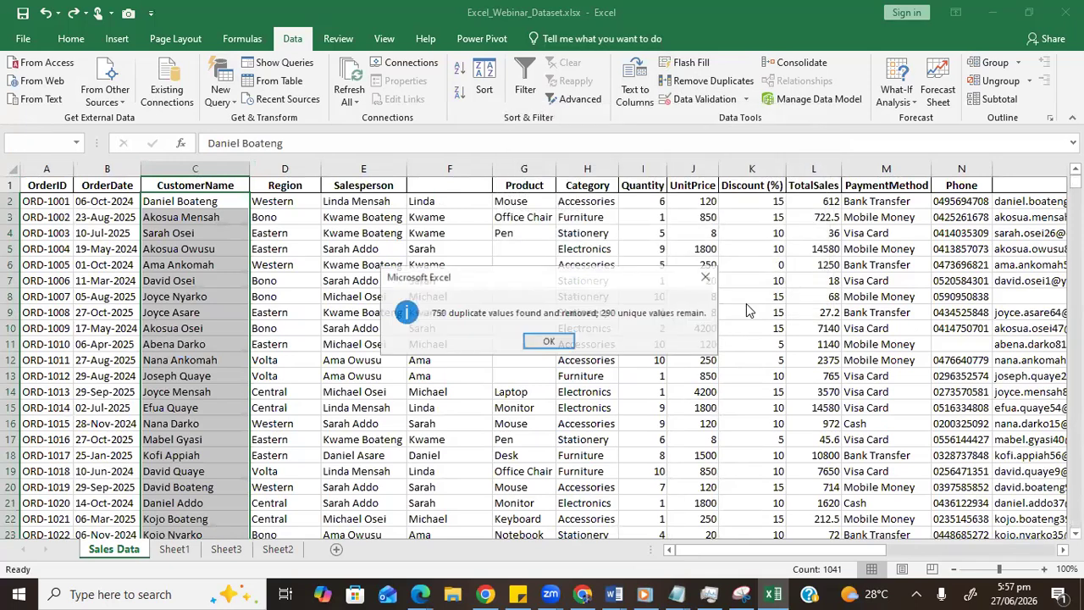
pyautogui.click(547, 342)
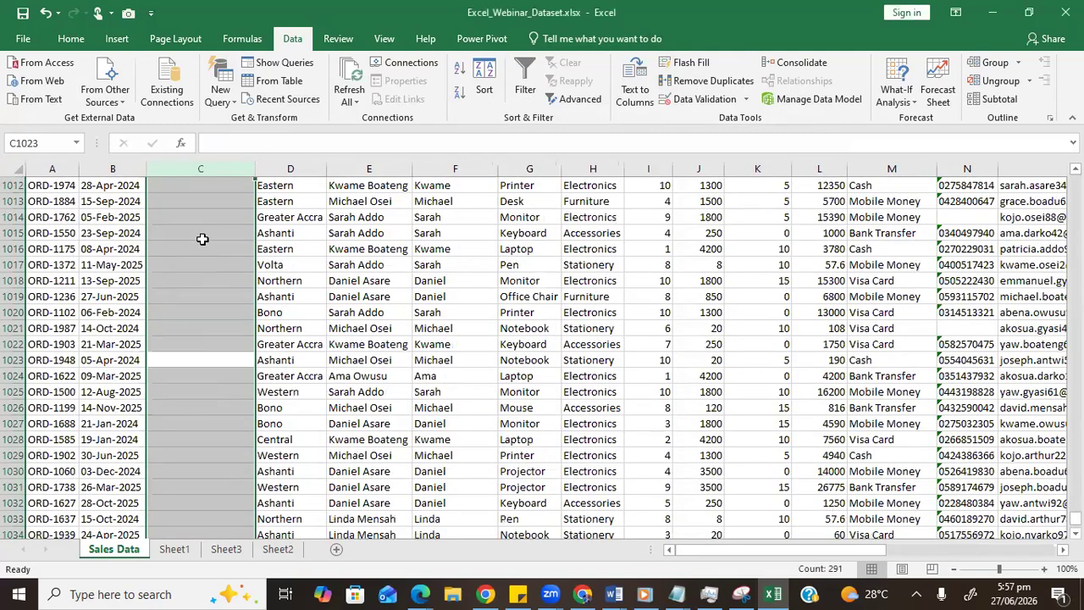
# Step: Examine the CustomerName column against its neighbouring columns, from the first record to beyond its last filled cell
pyautogui.scroll(20, 202, 239)
pyautogui.click(202, 238)
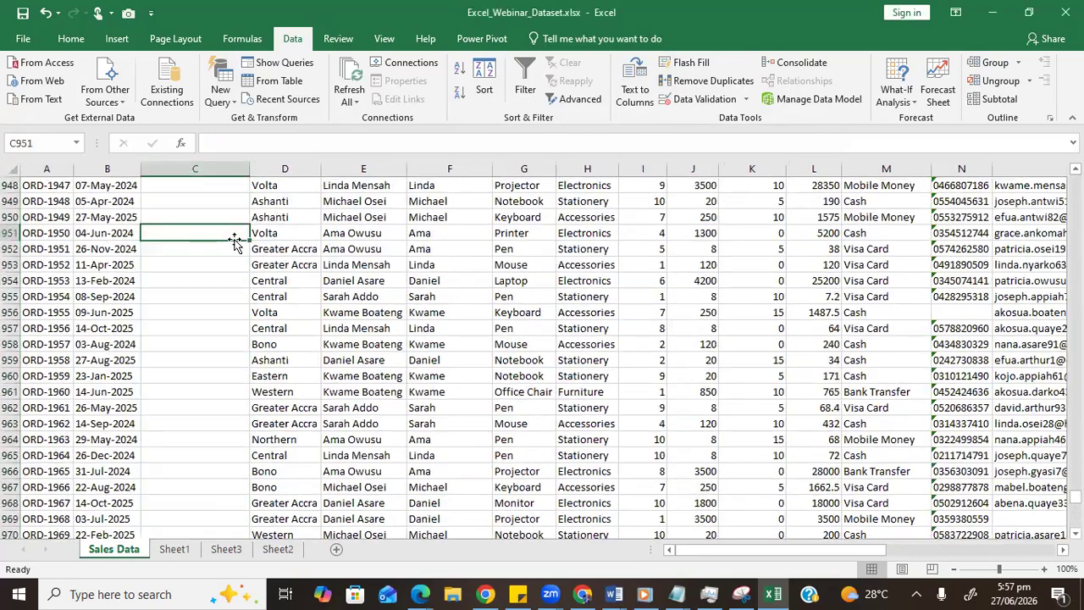
pyautogui.click(285, 245)
pyautogui.hotkey('ctrl', 'Up')
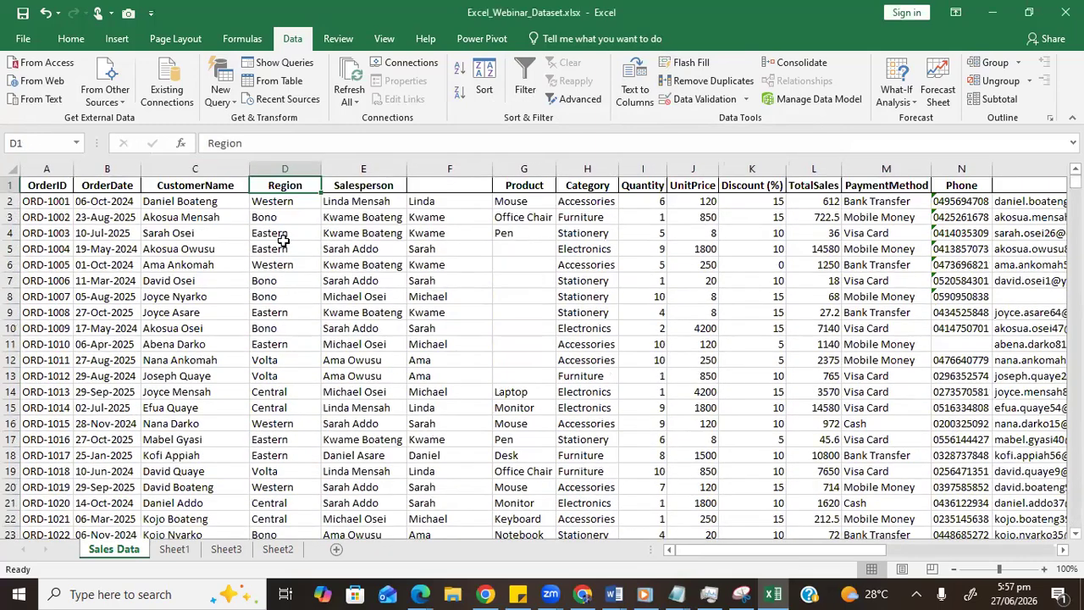
pyautogui.press('Left')
pyautogui.press('Down')
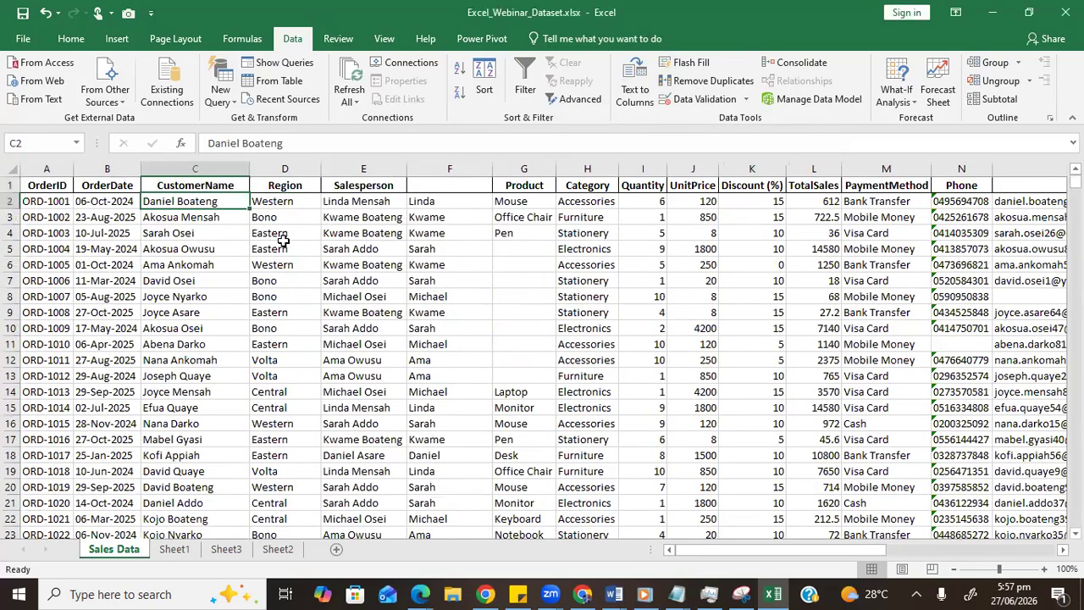
pyautogui.hotkey('ctrl', 'Down')
pyautogui.scroll(-13, 284, 240)
pyautogui.scroll(-20, 284, 241)
pyautogui.scroll(20, 284, 240)
pyautogui.scroll(18, 284, 241)
pyautogui.scroll(-8, 283, 241)
pyautogui.scroll(-20, 284, 241)
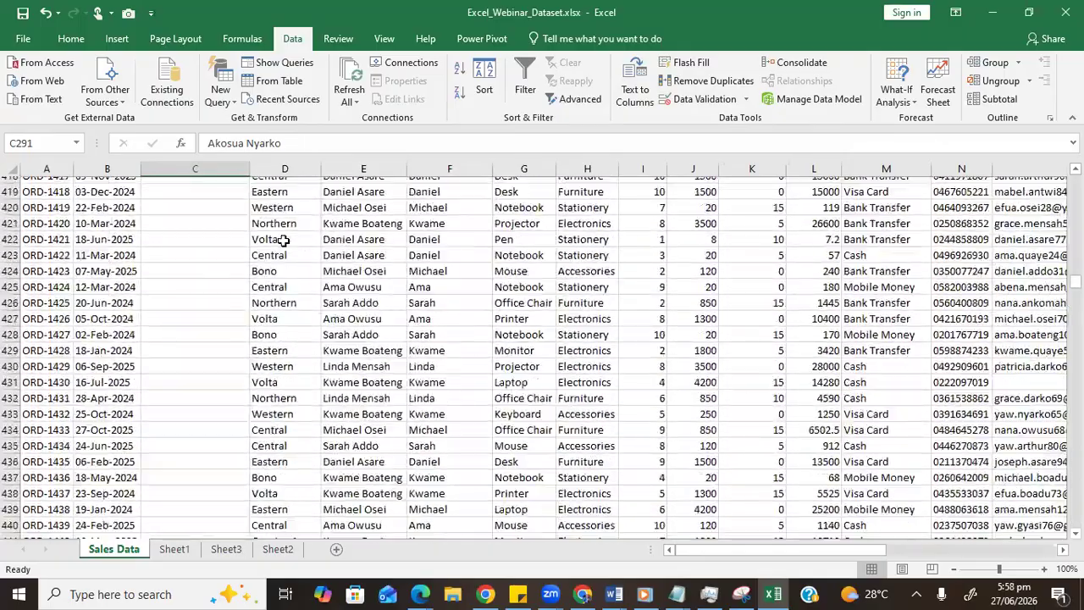
pyautogui.scroll(-20, 284, 240)
pyautogui.click(286, 246)
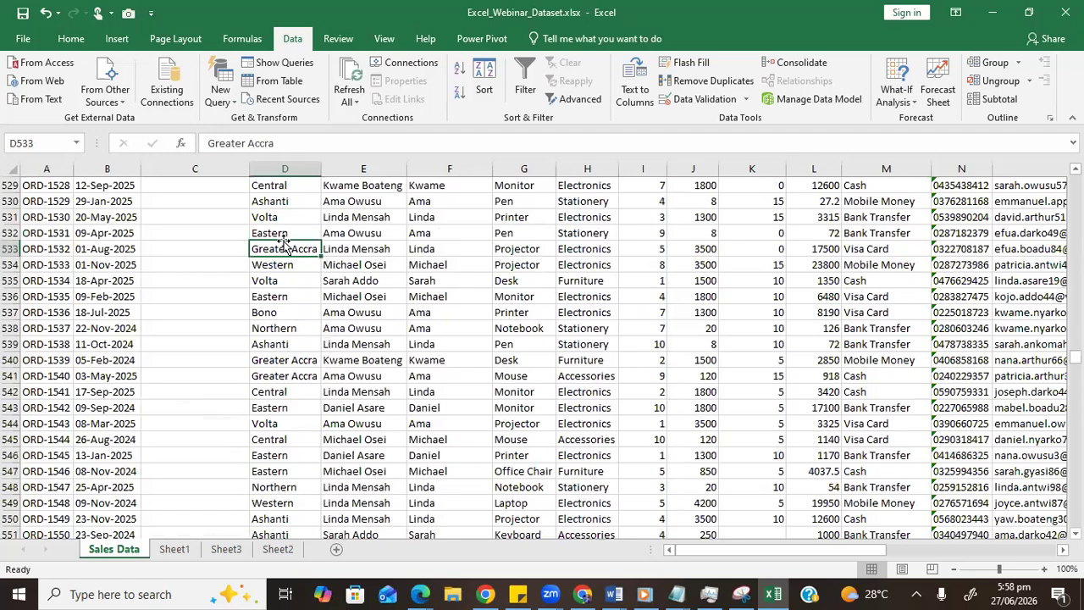
# Step: Undo the last duplicate removal in the CustomerName column
pyautogui.hotkey('ctrl', 'Up')
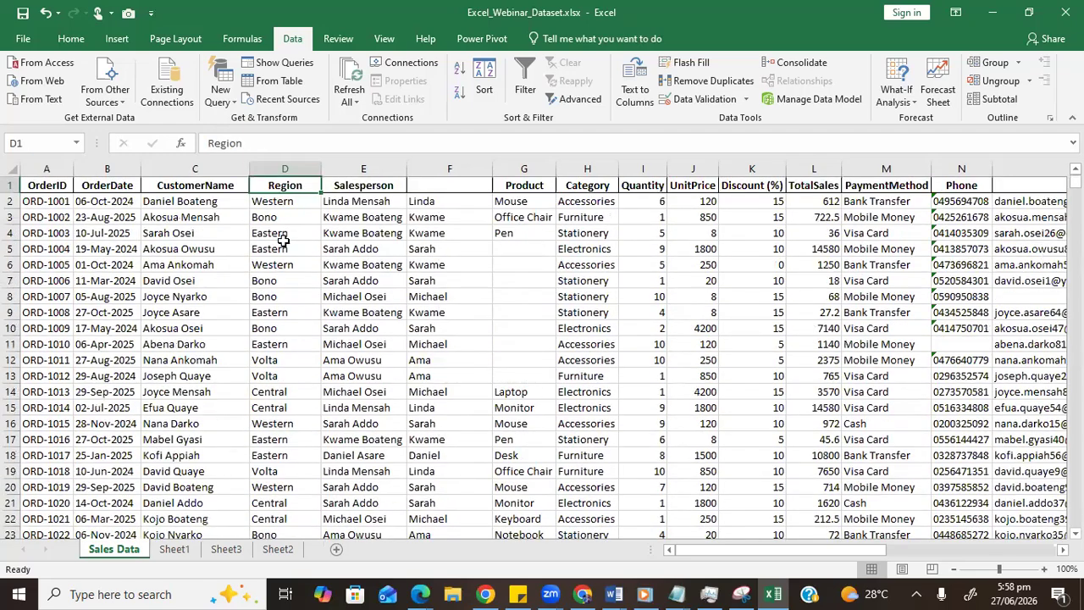
pyautogui.click(45, 13)
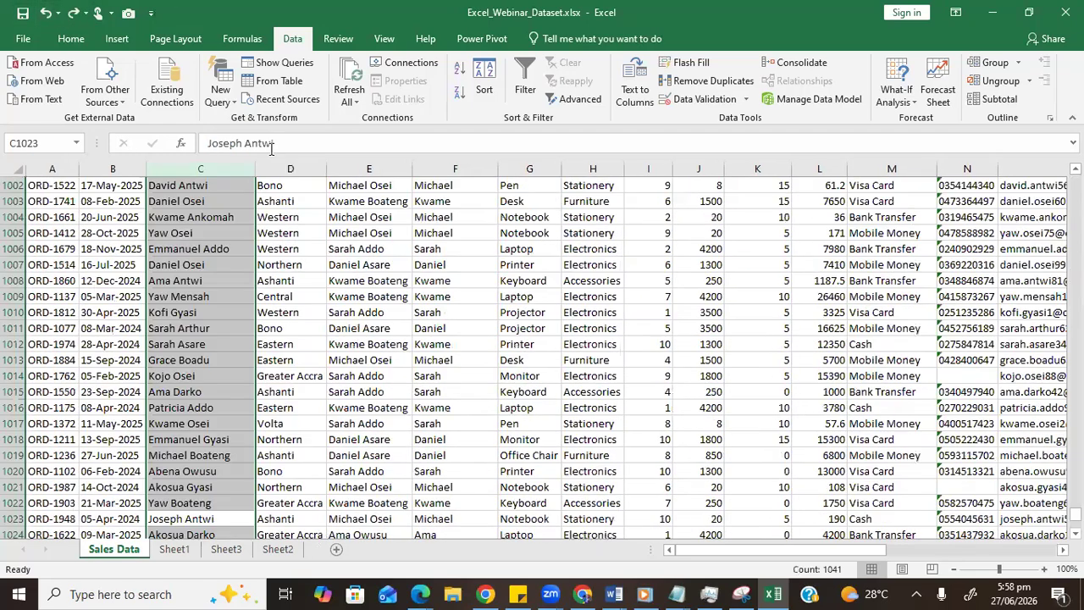
# Step: Run Remove Duplicates from the CustomerName column, expanding the selection to the whole table and comparing all columns
pyautogui.click(214, 169)
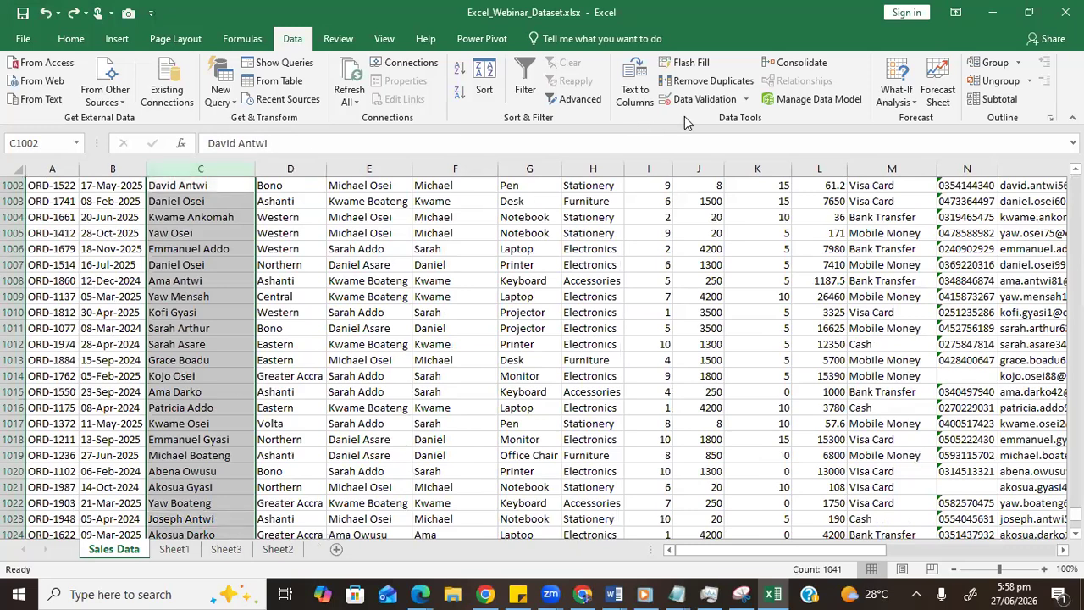
pyautogui.click(710, 85)
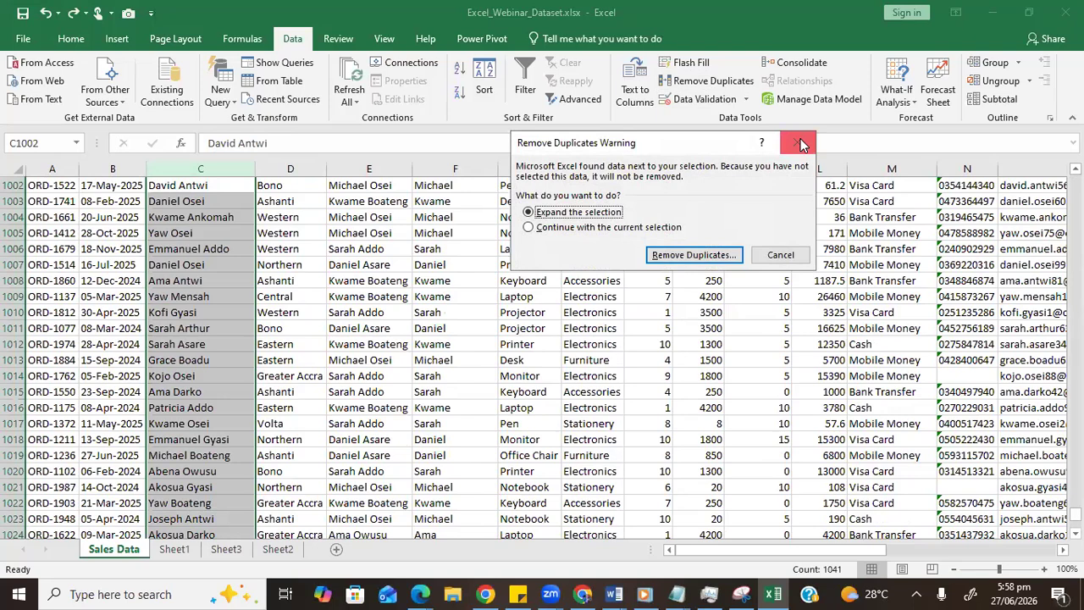
pyautogui.click(597, 227)
pyautogui.click(593, 213)
pyautogui.click(710, 255)
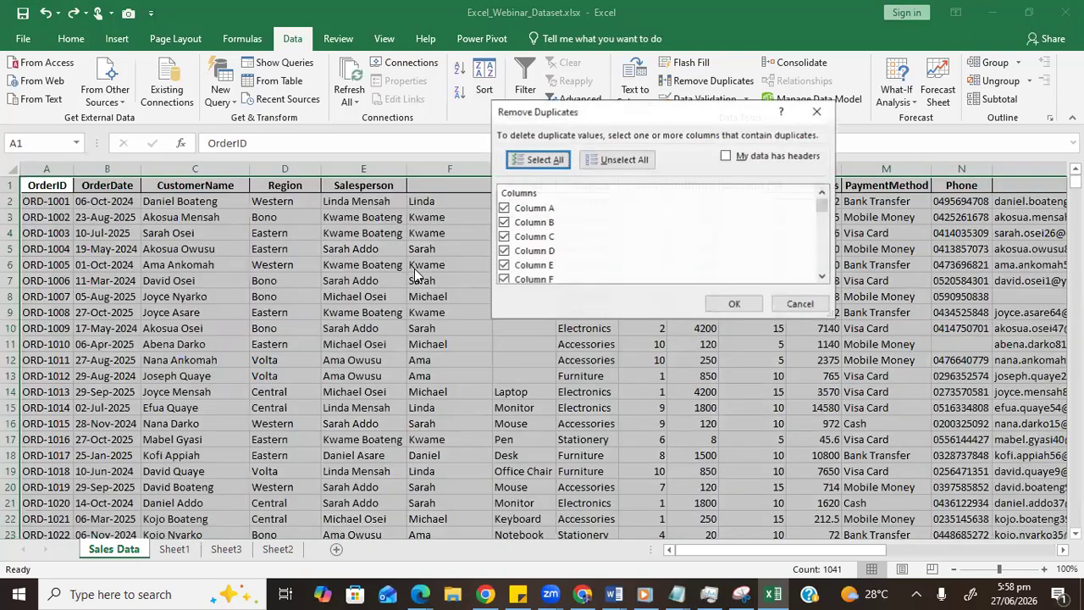
pyautogui.click(729, 305)
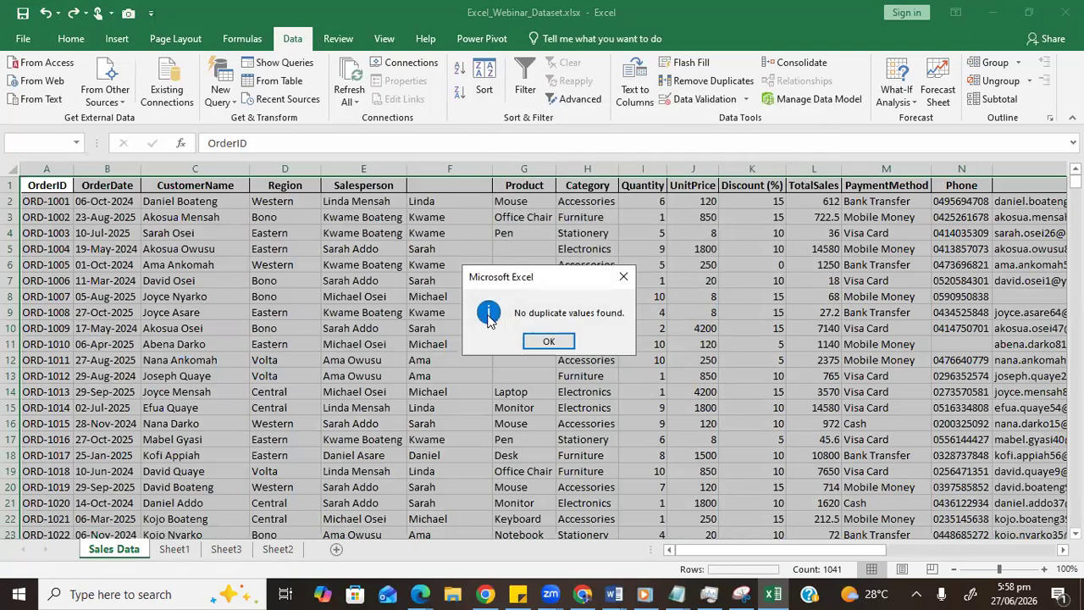
pyautogui.click(551, 344)
# Step: Copy the first order record in row 2 and insert the copied cells as a new row directly beneath it
pyautogui.scroll(-1, 208, 261)
pyautogui.click(207, 262)
pyautogui.scroll(10, 207, 262)
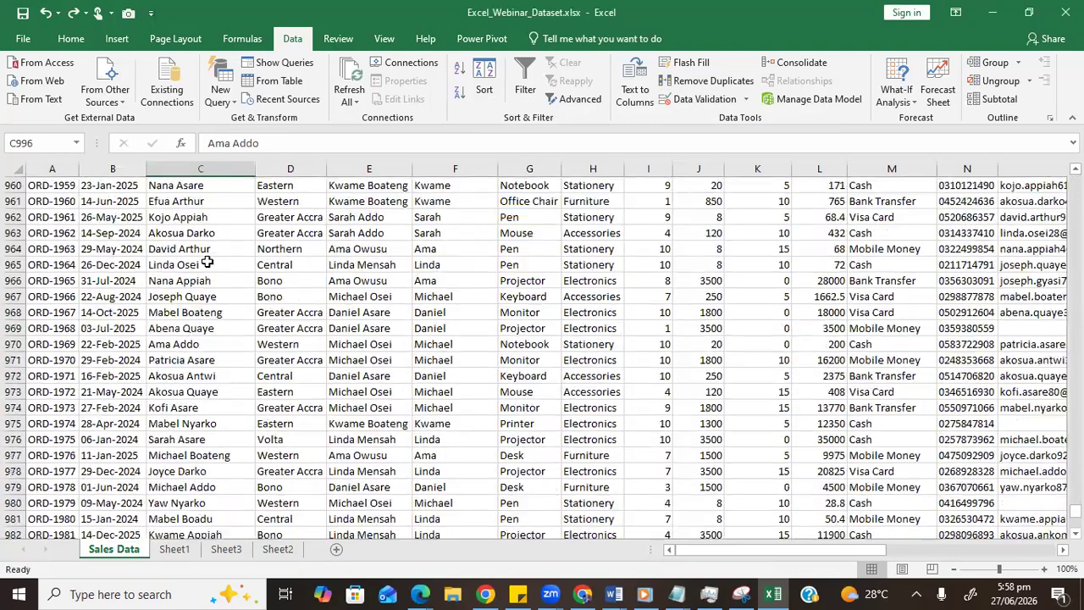
pyautogui.scroll(10, 207, 262)
pyautogui.hotkey('ctrl', 'Up')
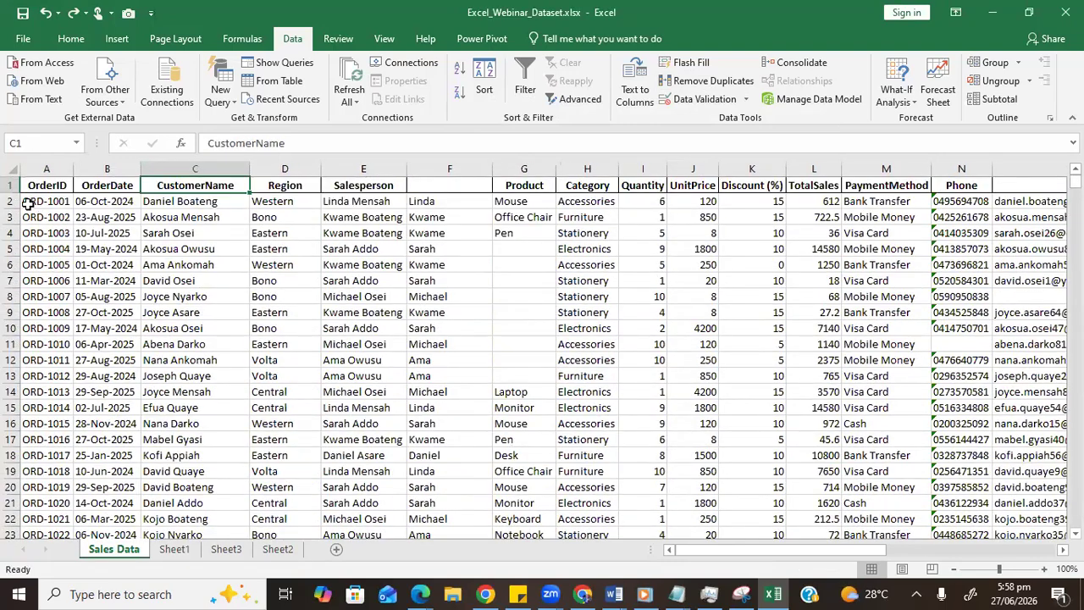
pyautogui.moveTo(28, 203); pyautogui.dragTo(956, 222)
pyautogui.hotkey('ctrl', 'c')
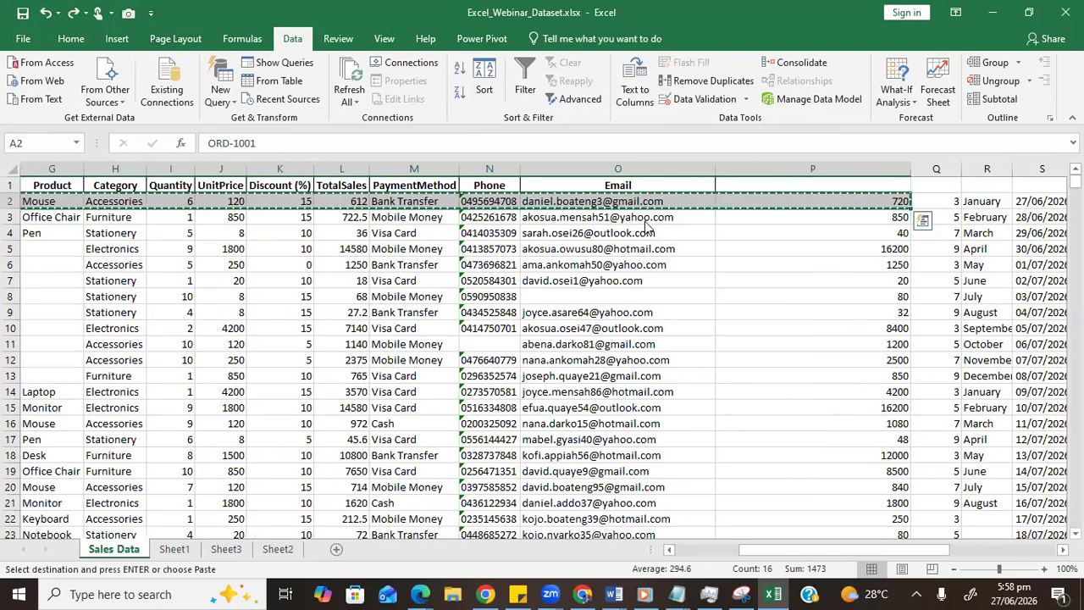
pyautogui.hscroll(-6, 647, 225)
pyautogui.click(10, 217)
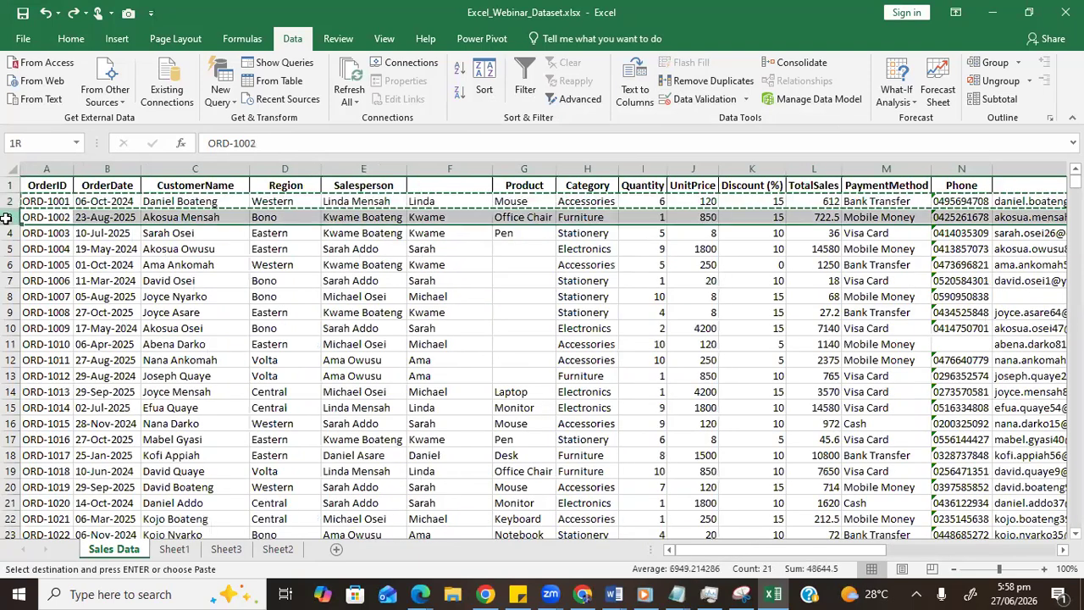
pyautogui.rightClick(10, 217)
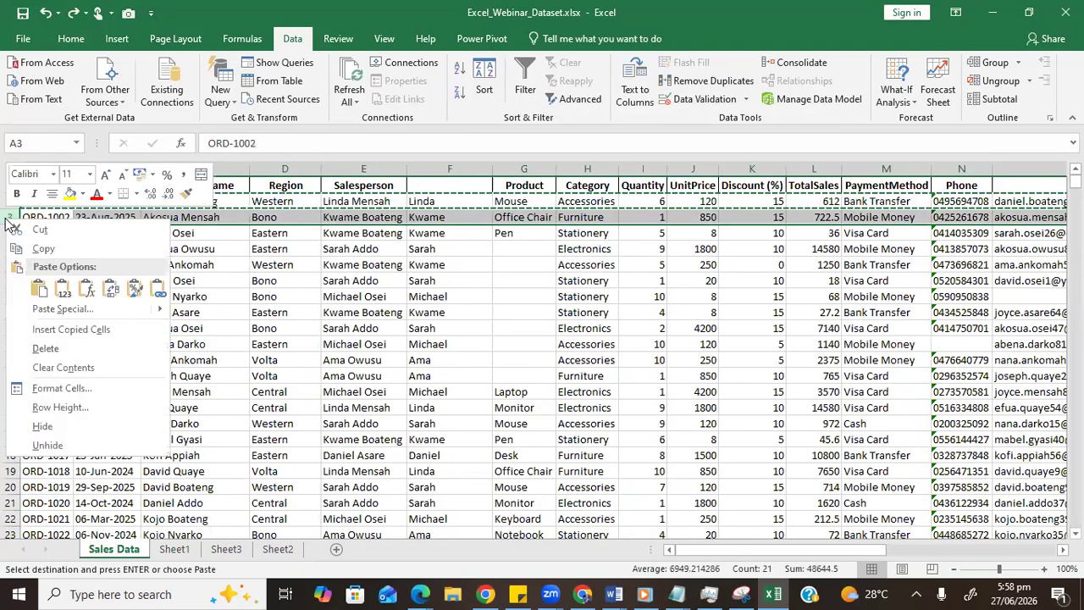
pyautogui.click(71, 330)
pyautogui.click(385, 343)
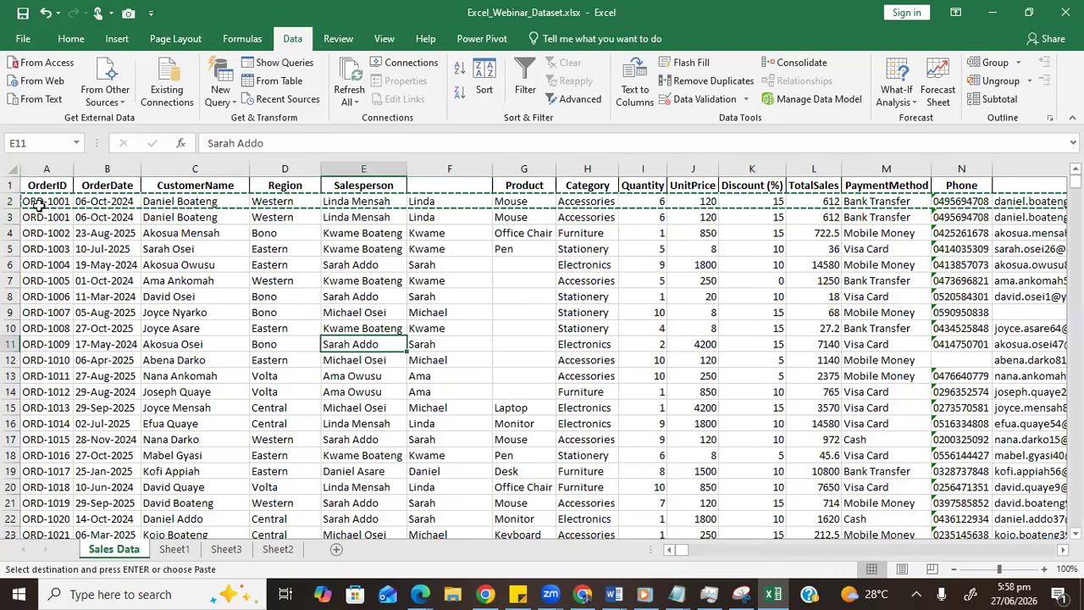
# Step: Compare the records in rows 2 and 3 field by field, covering order ID, date, customer, region and salesperson
pyautogui.moveTo(38, 206); pyautogui.dragTo(961, 206)
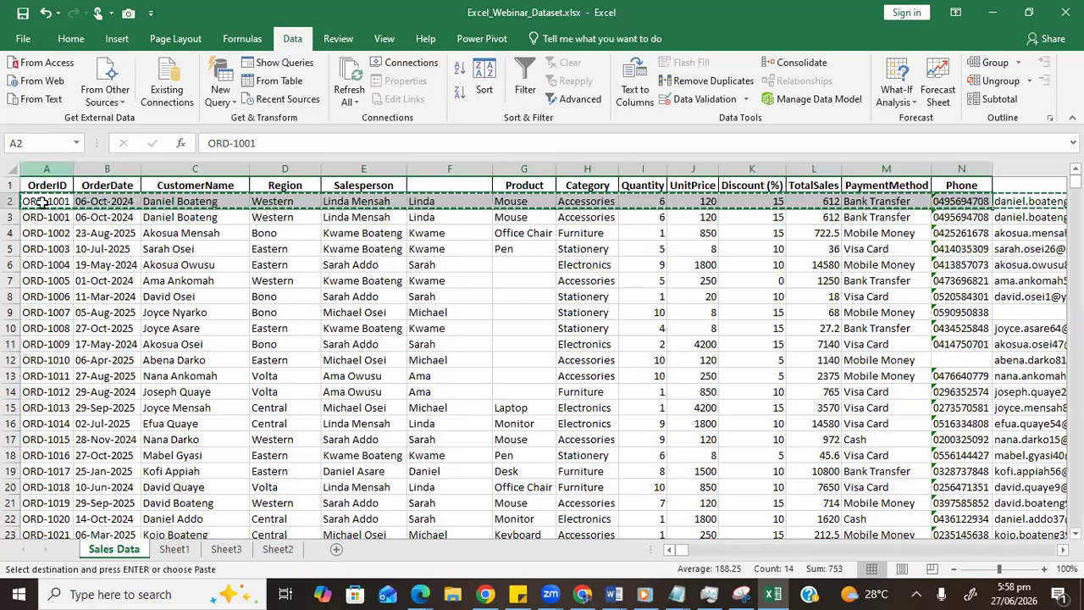
pyautogui.click(51, 227)
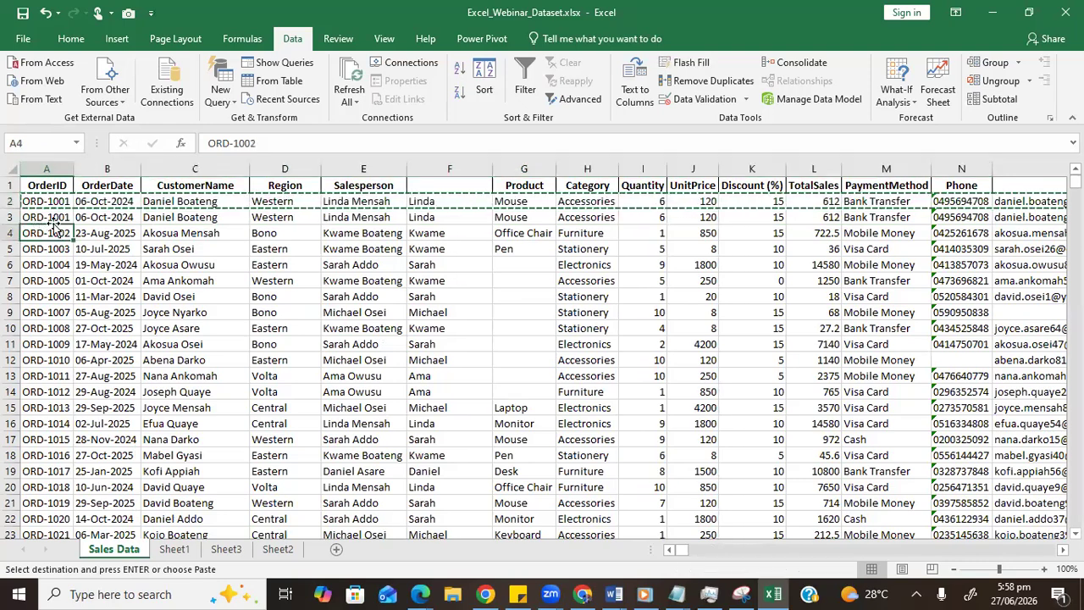
pyautogui.click(98, 201)
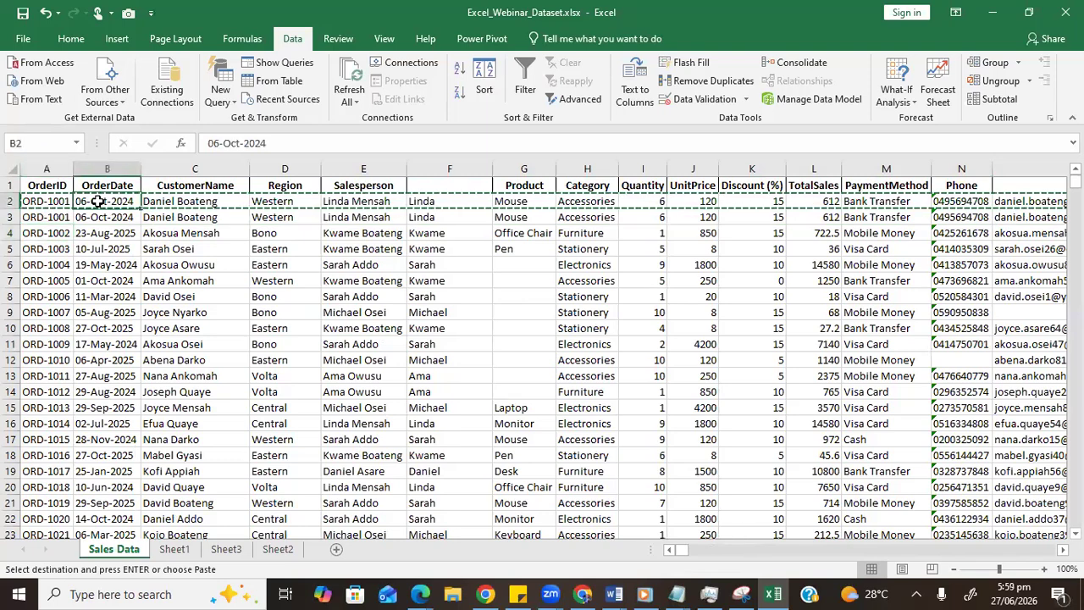
pyautogui.click(194, 200)
pyautogui.click(212, 217)
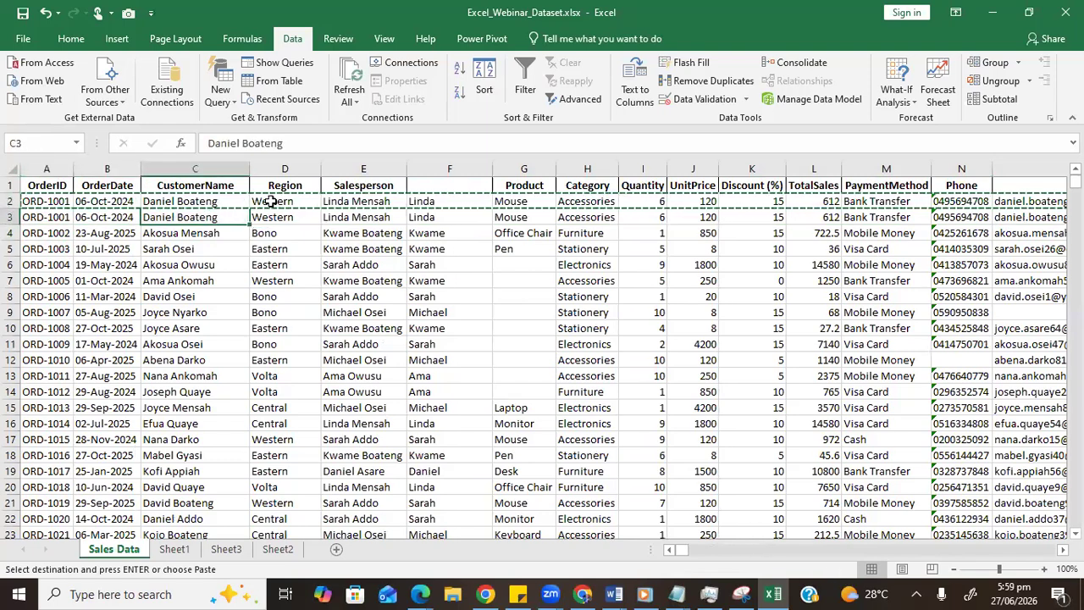
pyautogui.click(269, 200)
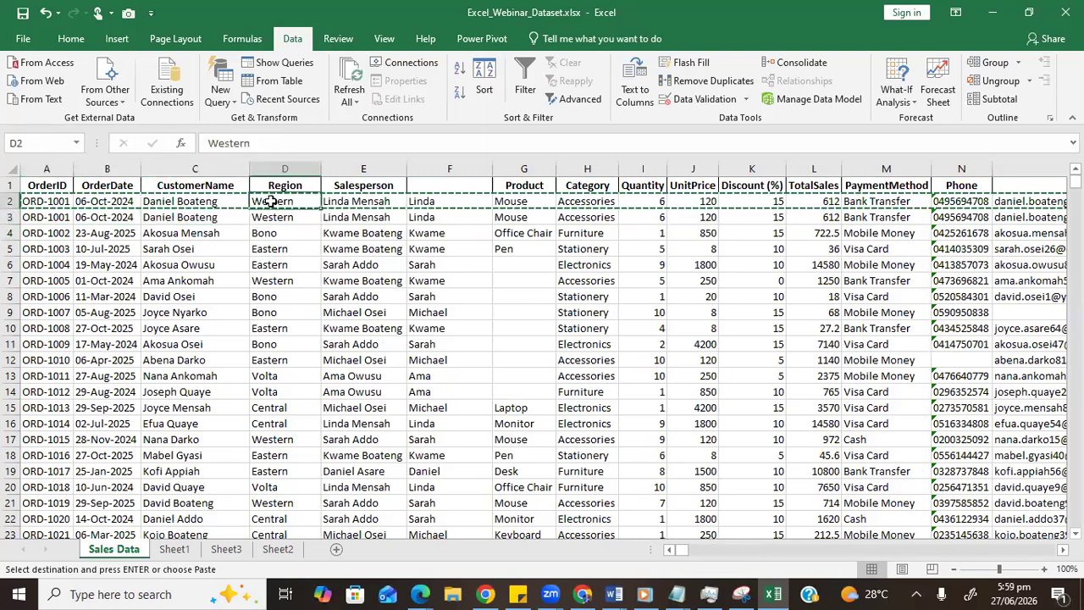
pyautogui.click(382, 202)
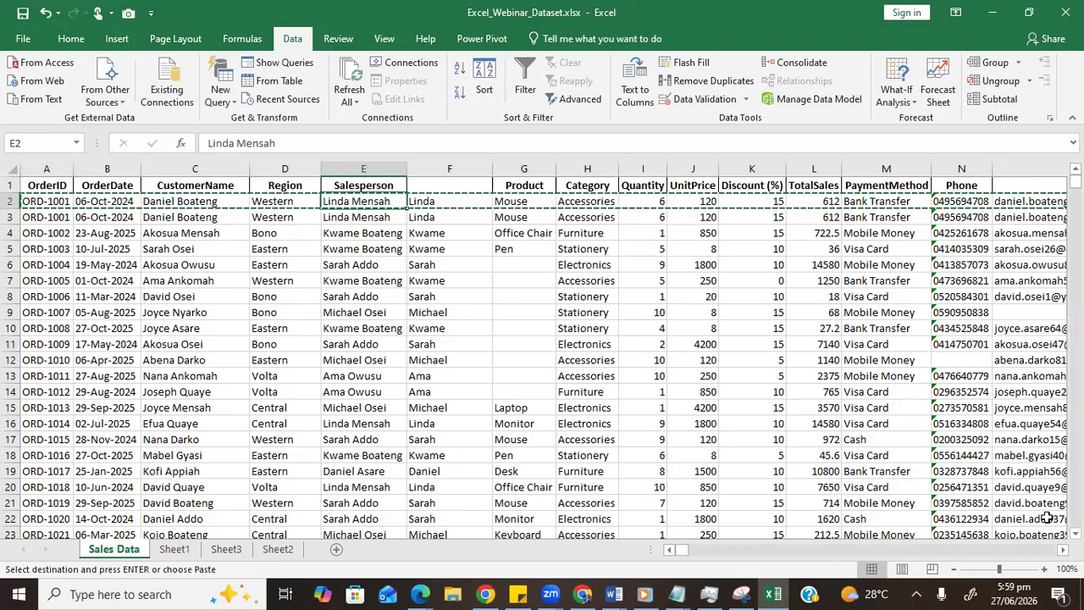
# Step: Shrink the workbook window to show the browser slides beside it and go to the "Feature 7: Quick Analysis Tool" slide
pyautogui.click(1028, 12)
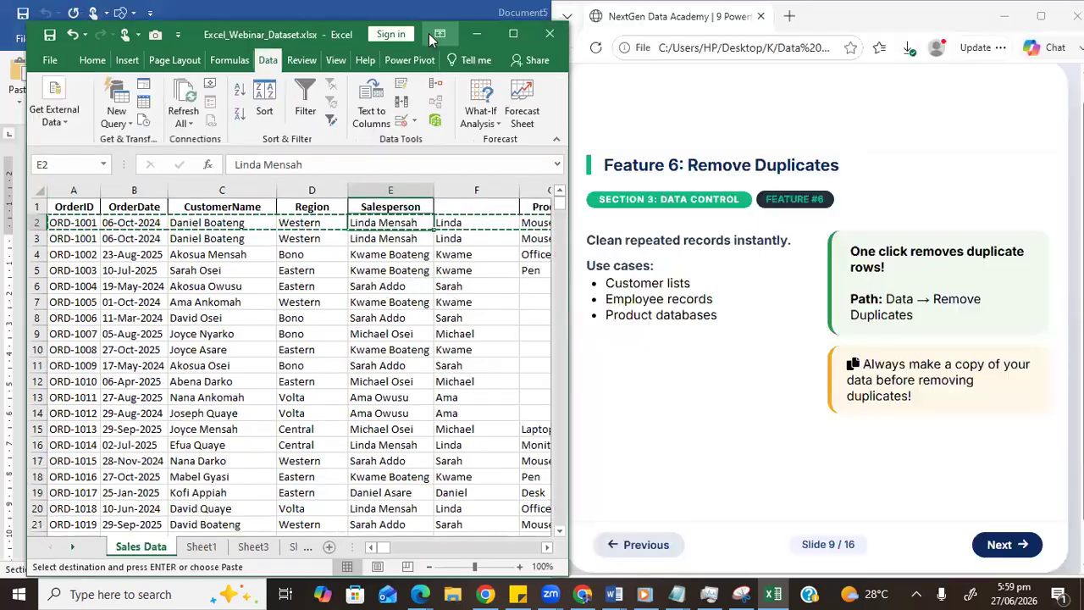
pyautogui.moveTo(350, 28); pyautogui.dragTo(360, 8)
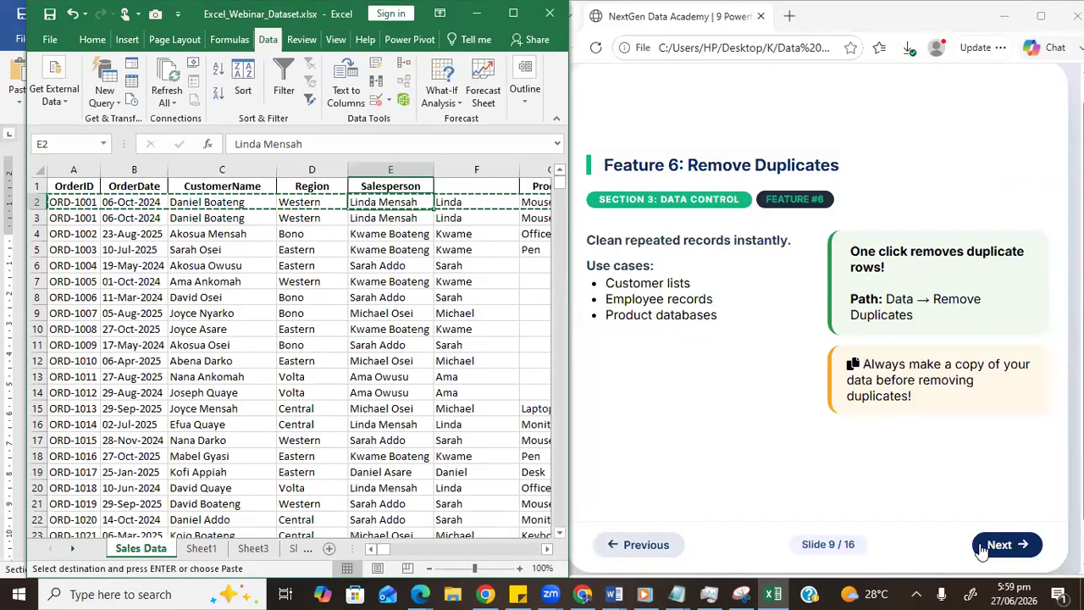
pyautogui.click(1007, 544)
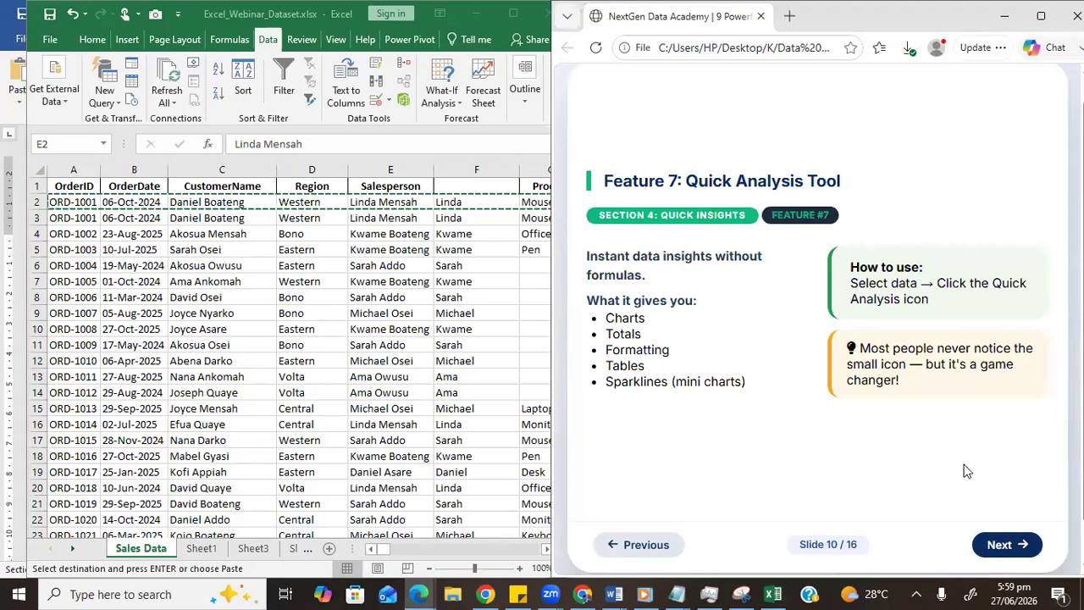
pyautogui.click(1003, 546)
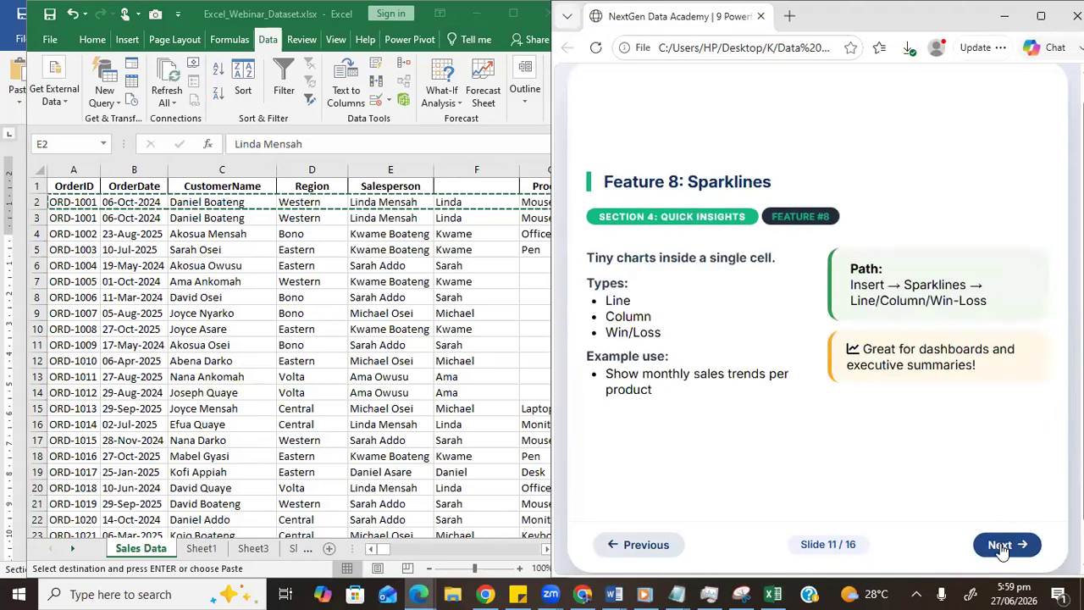
pyautogui.click(1002, 546)
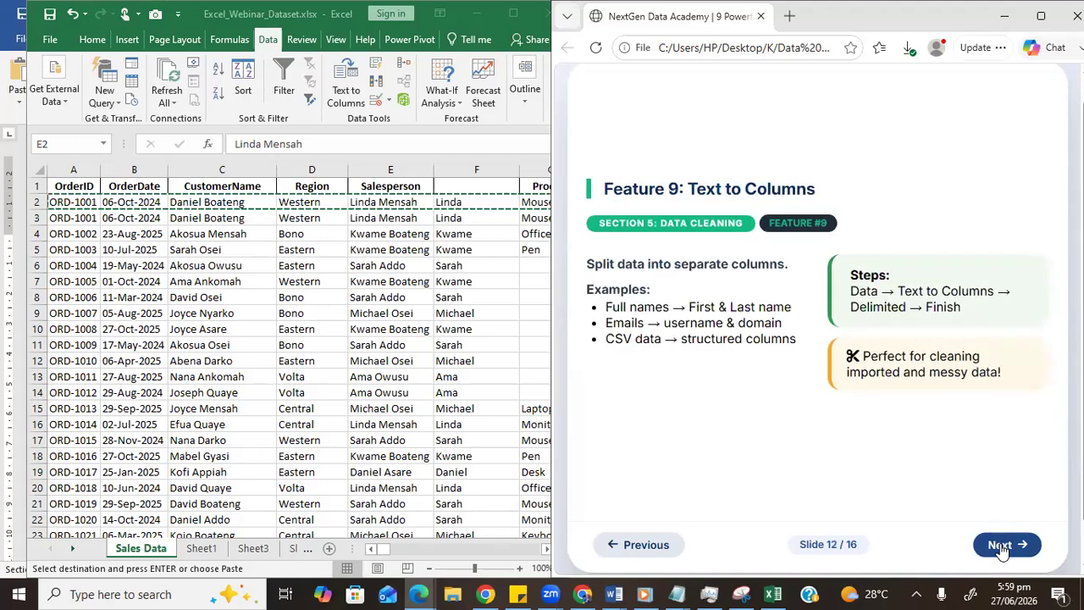
pyautogui.click(629, 551)
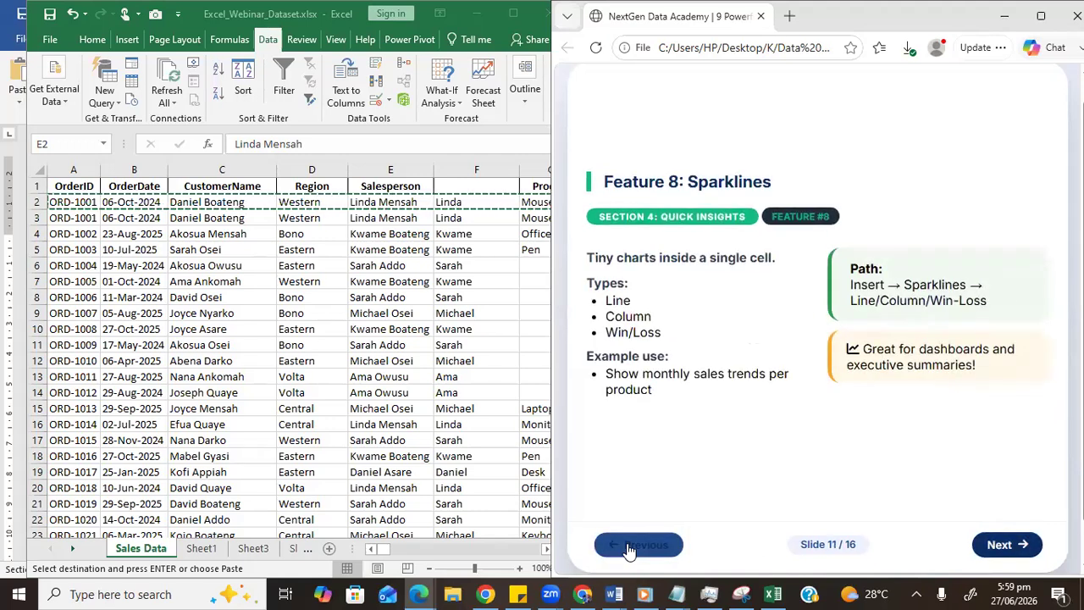
pyautogui.click(628, 550)
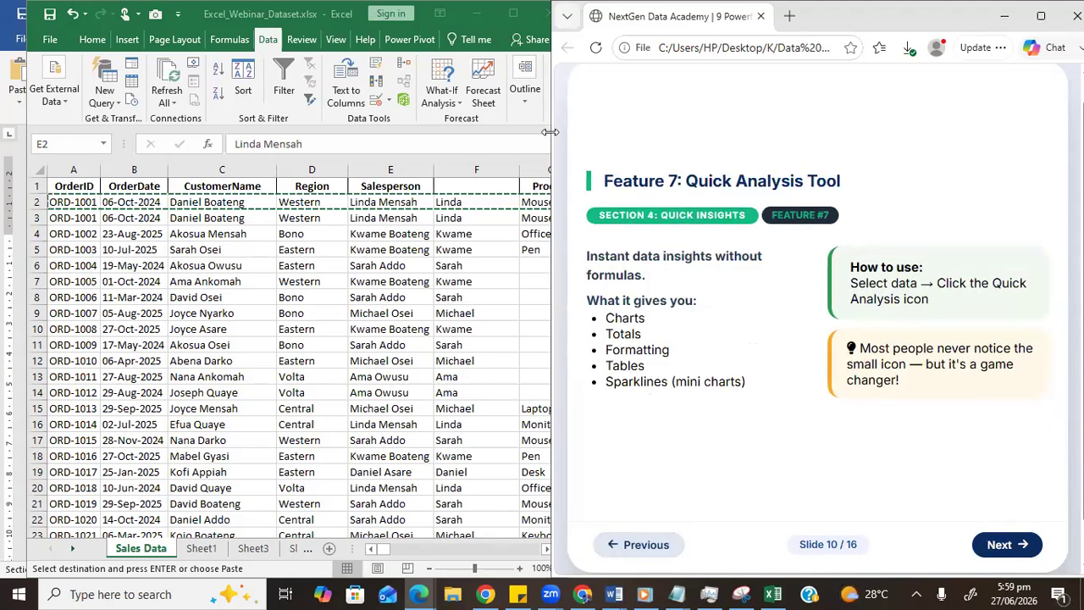
# Step: Maximize the Excel workbook window and switch from Sales Data to the monthly product figures on Sheet1
pyautogui.click(505, 15)
pyautogui.click(600, 373)
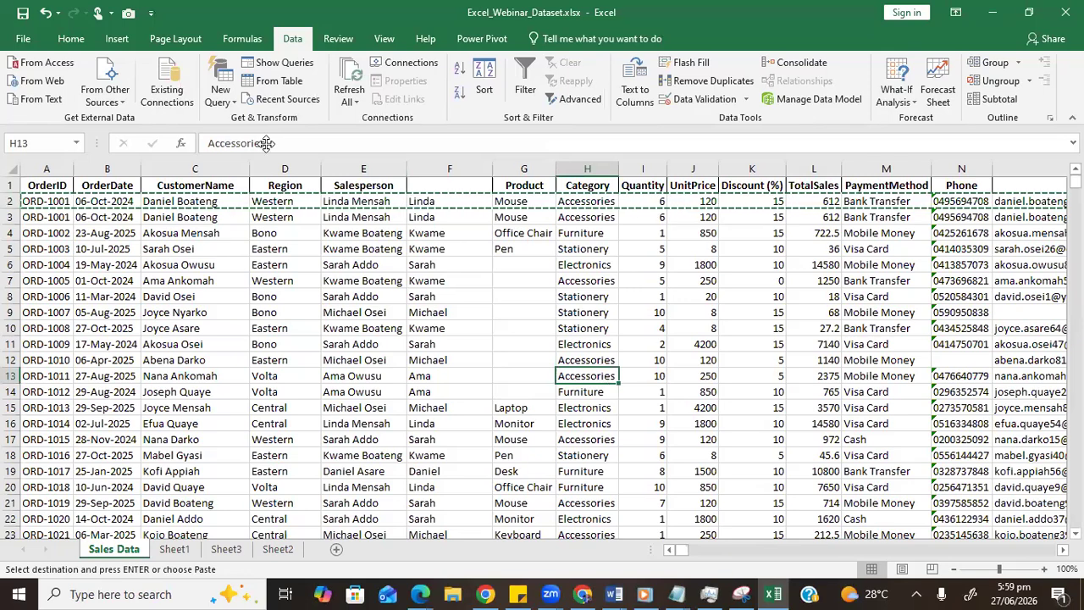
pyautogui.click(740, 182)
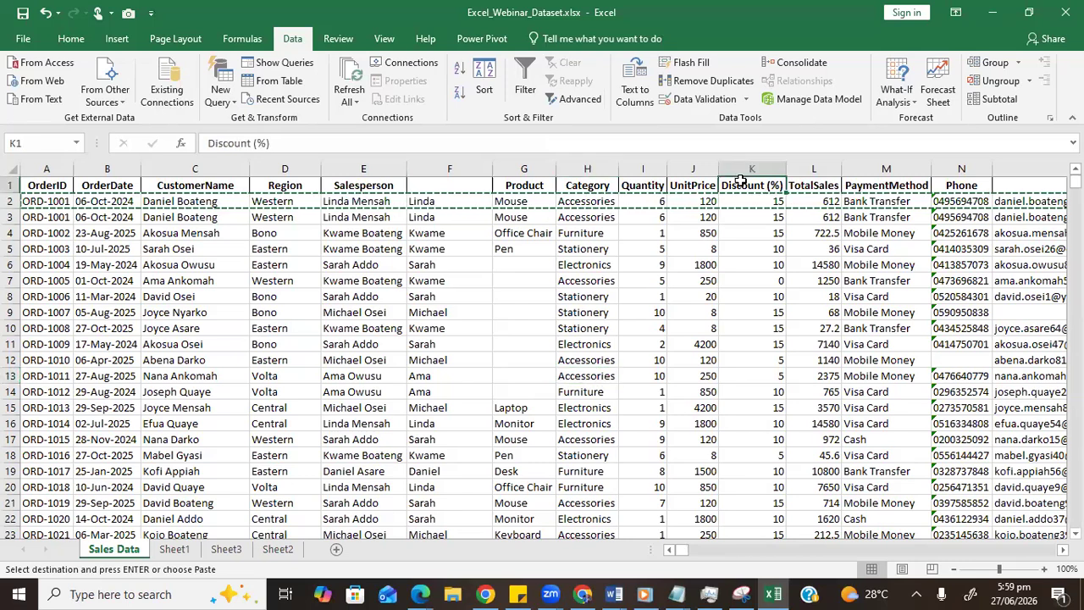
pyautogui.press('Left')
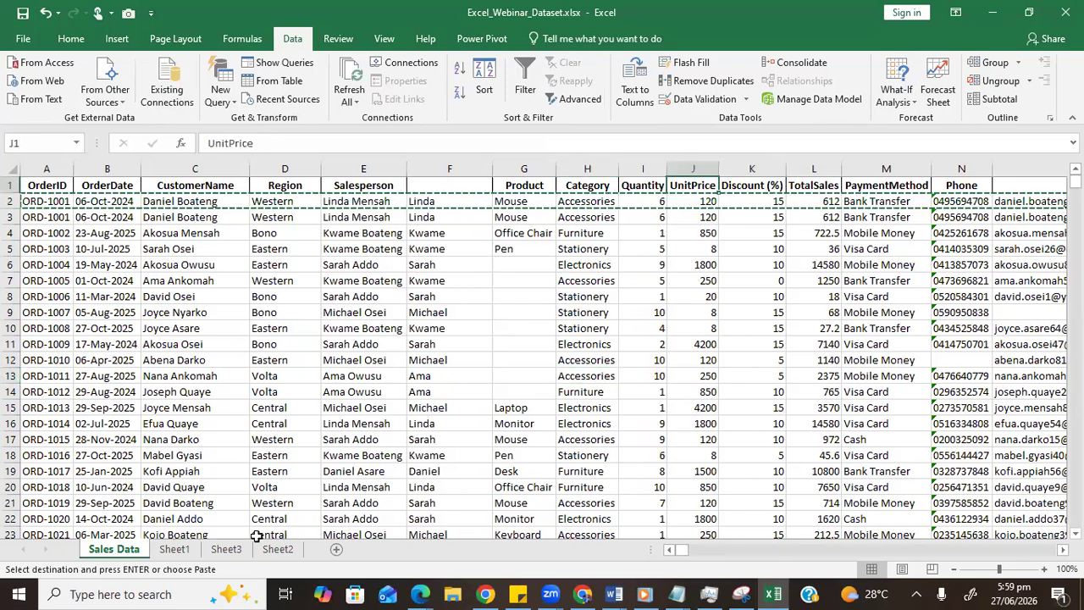
pyautogui.click(174, 549)
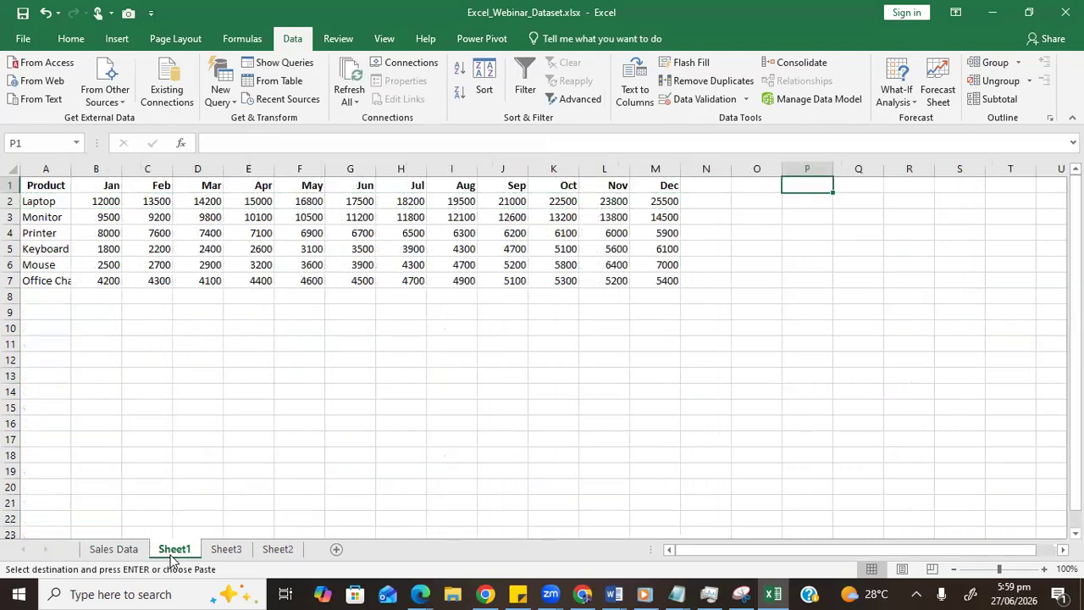
pyautogui.click(119, 550)
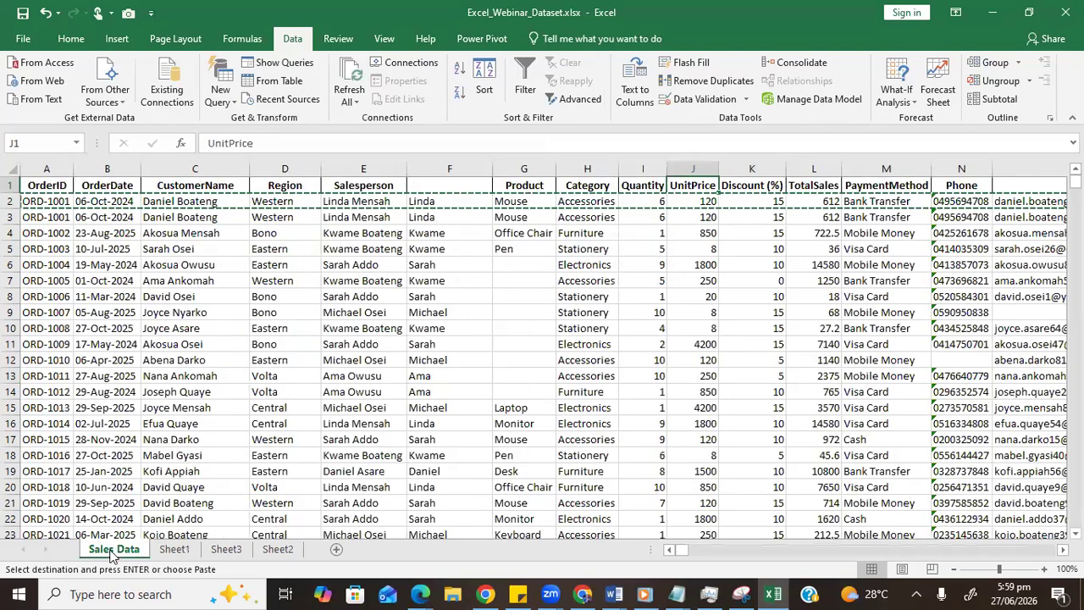
pyautogui.click(172, 551)
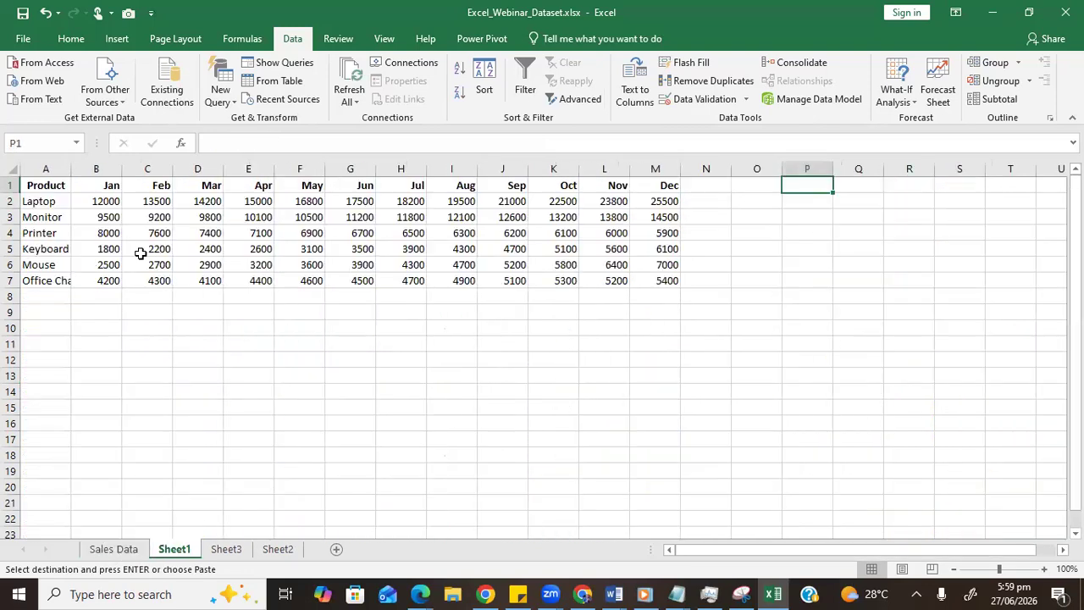
# Step: Show the Quick Analysis options for the Product and Jan data in A1:B7
pyautogui.click(108, 182)
pyautogui.hotkey('ctrl', 'shift', 'Down')
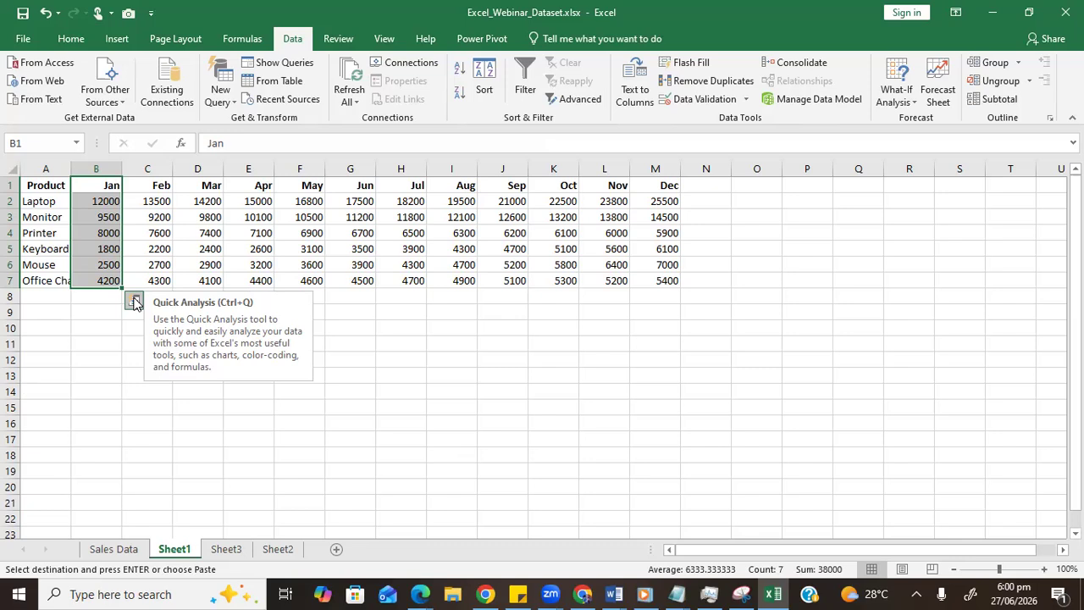
pyautogui.moveTo(46, 184); pyautogui.dragTo(94, 280)
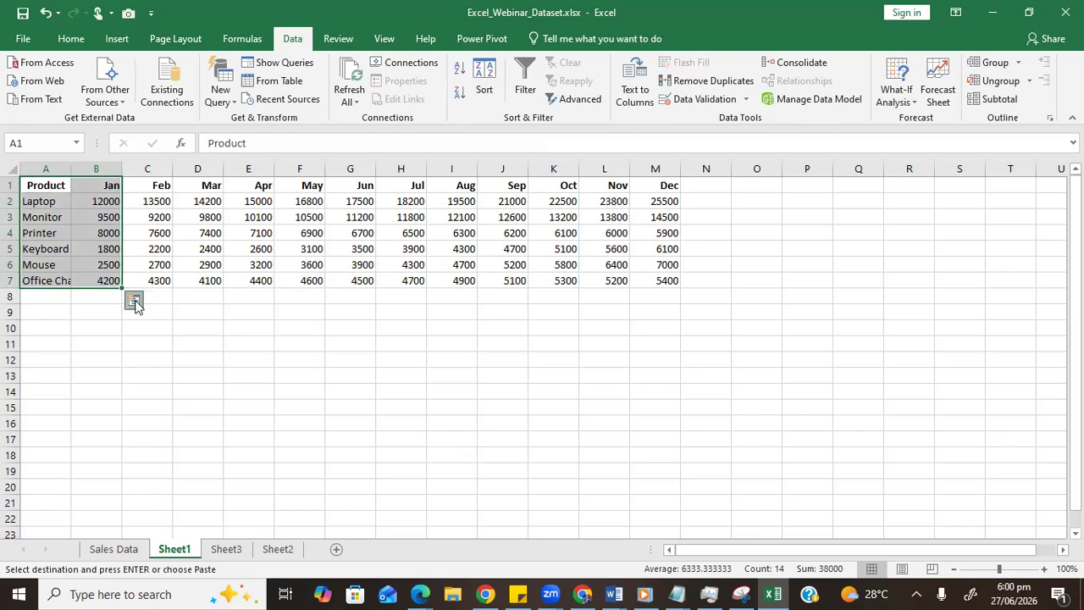
pyautogui.click(134, 302)
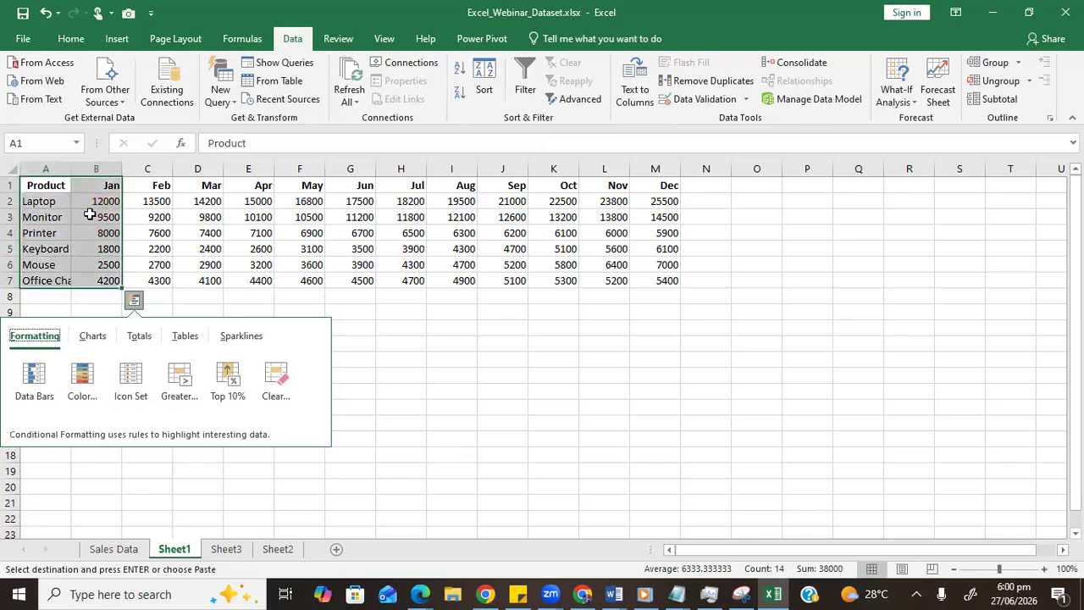
# Step: Apply data bars to the whole monthly product table in A1:M7 with Quick Analysis
pyautogui.moveTo(52, 184); pyautogui.dragTo(669, 288)
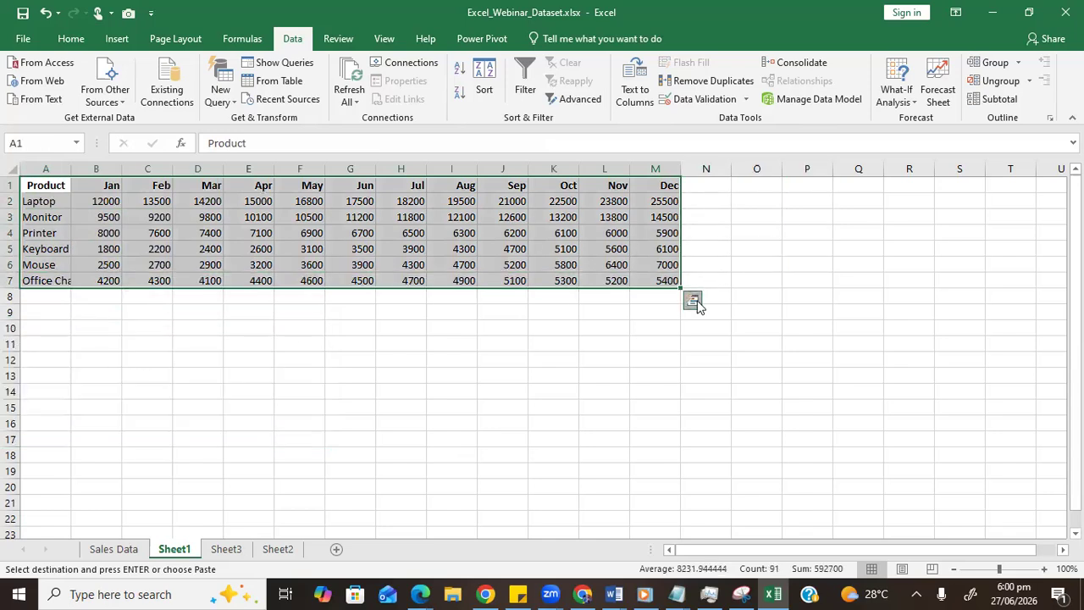
pyautogui.click(693, 301)
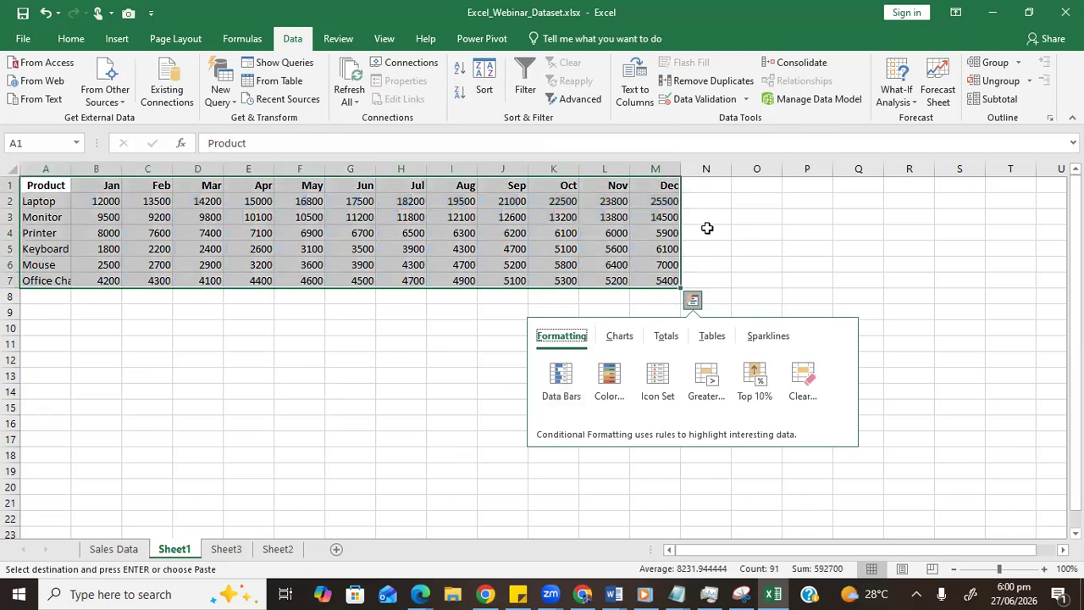
pyautogui.click(542, 386)
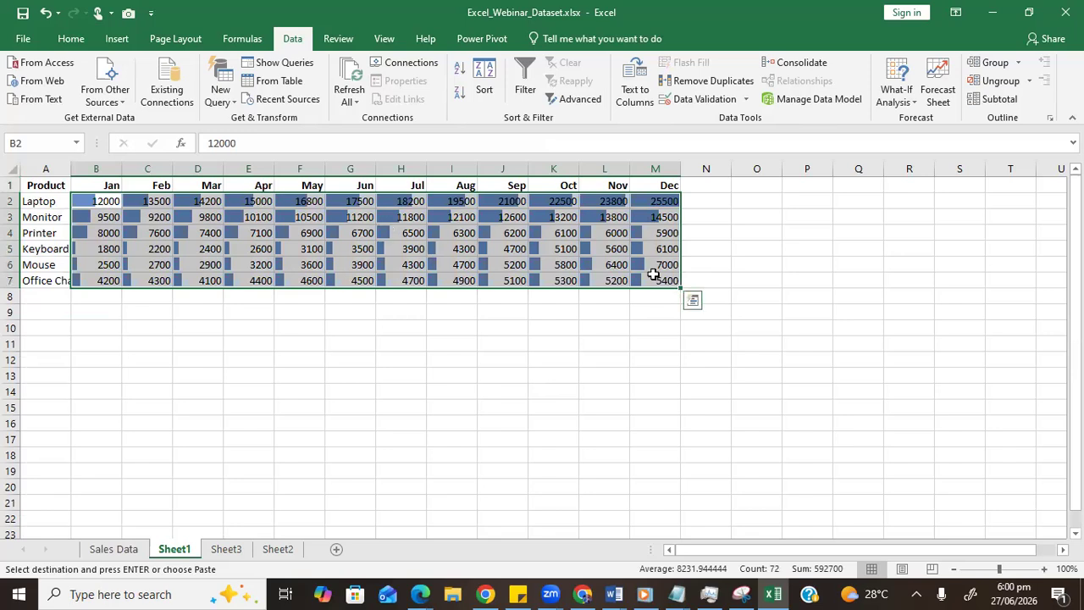
pyautogui.click(675, 201)
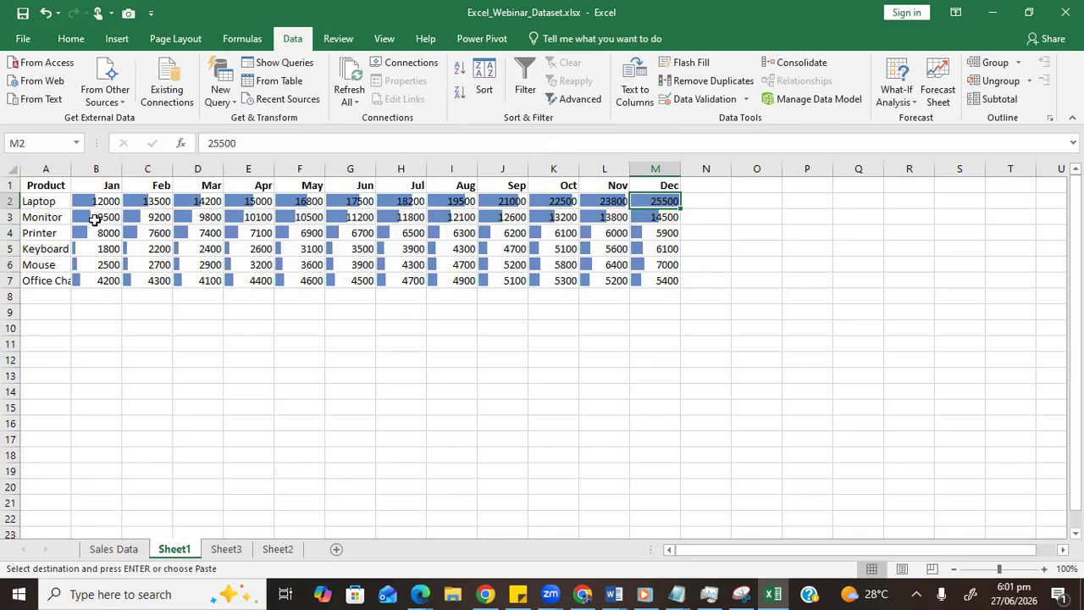
# Step: Fit column A to its product names, and undo both this width change and the table's data bars
pyautogui.doubleClick(67, 170)
pyautogui.click(380, 387)
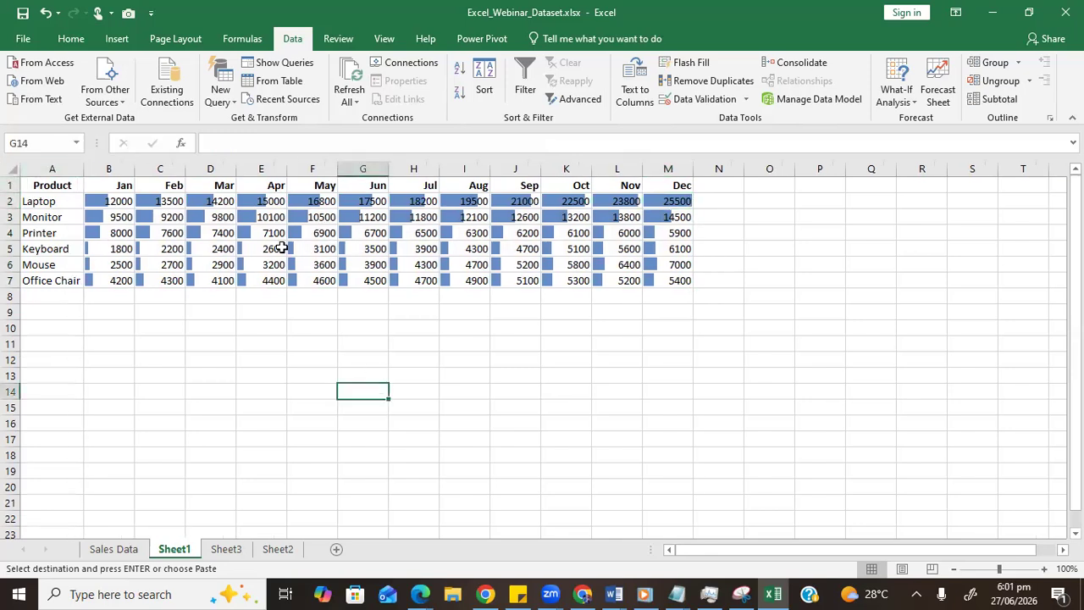
pyautogui.click(175, 212)
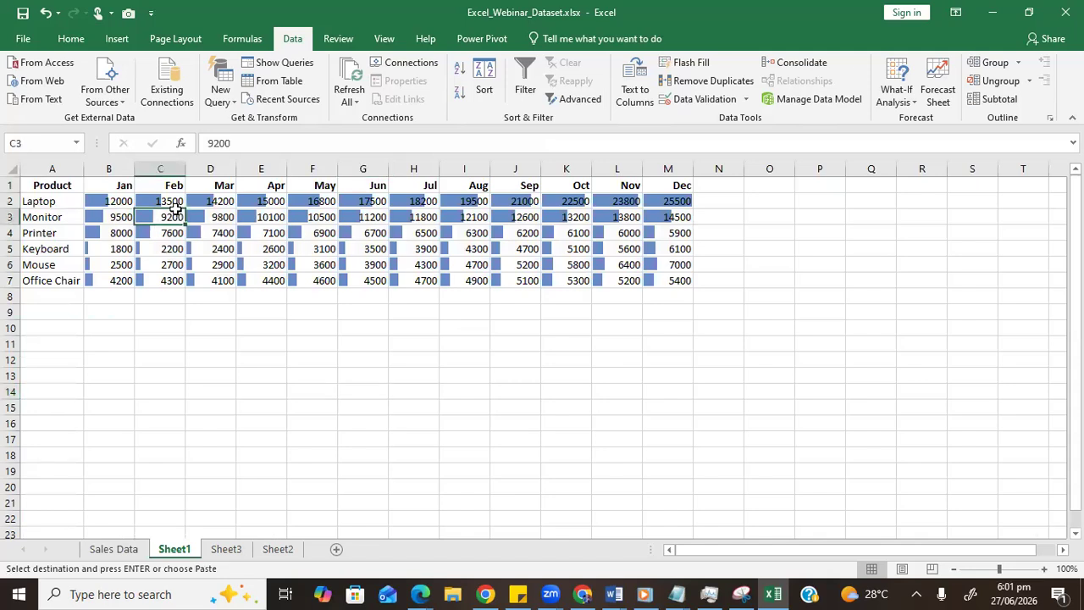
pyautogui.hotkey('ctrl', 'z')
pyautogui.hotkey('ctrl', 'z')
# Step: Apply Quick Analysis data bars to the Laptop row only, A2:M2
pyautogui.moveTo(44, 202); pyautogui.dragTo(669, 201)
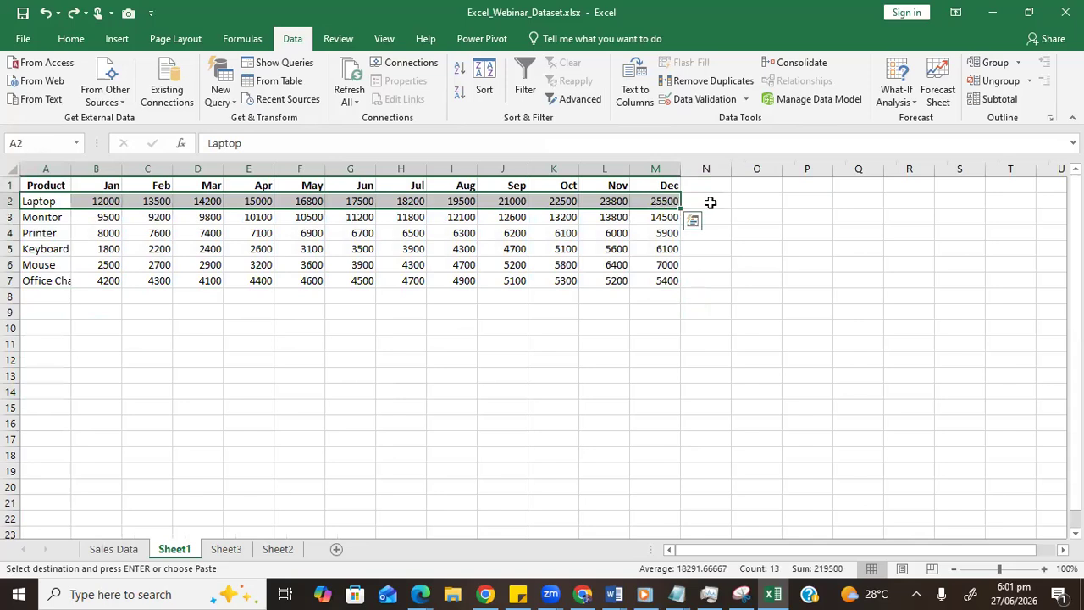
pyautogui.click(693, 221)
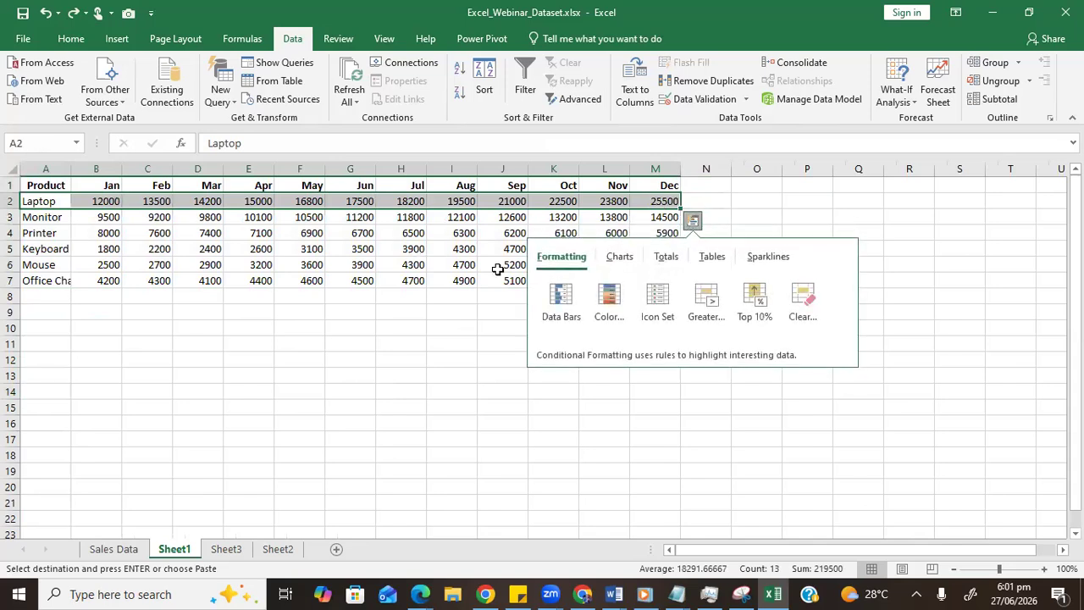
pyautogui.click(553, 299)
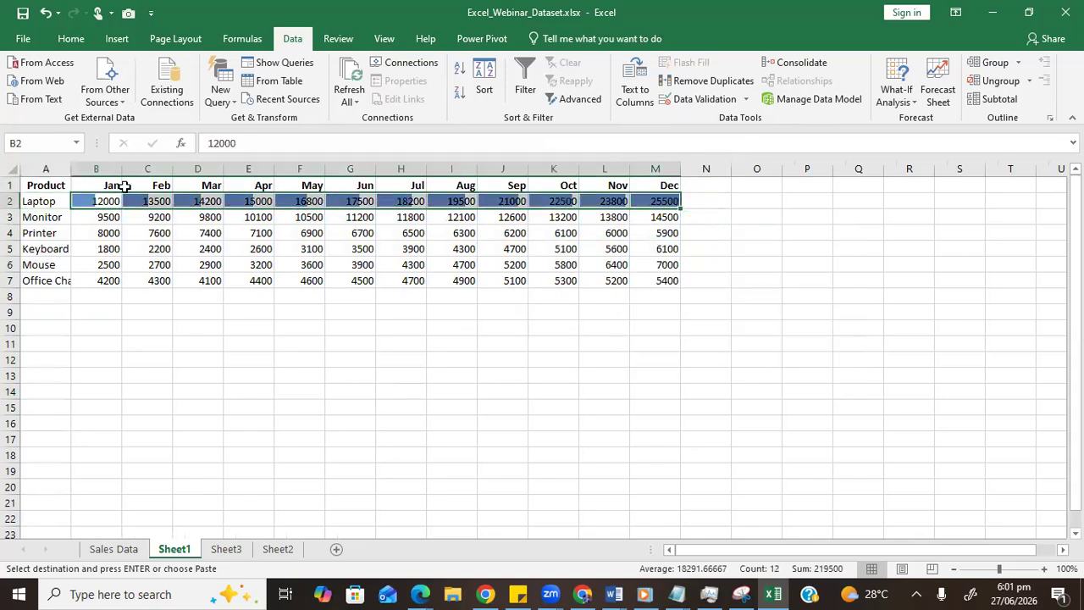
# Step: Copy the Laptop row's data bars to B3:M7 with Format Painter, and undo that copy
pyautogui.click(72, 39)
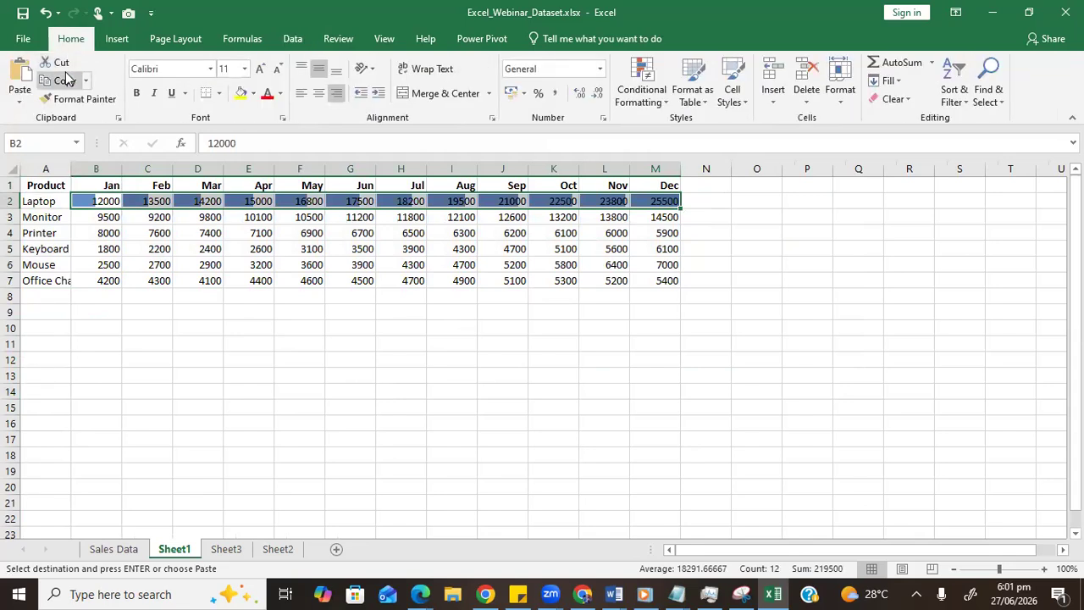
pyautogui.click(81, 99)
pyautogui.moveTo(96, 213)
pyautogui.mouseDown()
pyautogui.moveTo(527, 294)
pyautogui.moveTo(637, 275)
pyautogui.mouseUp()
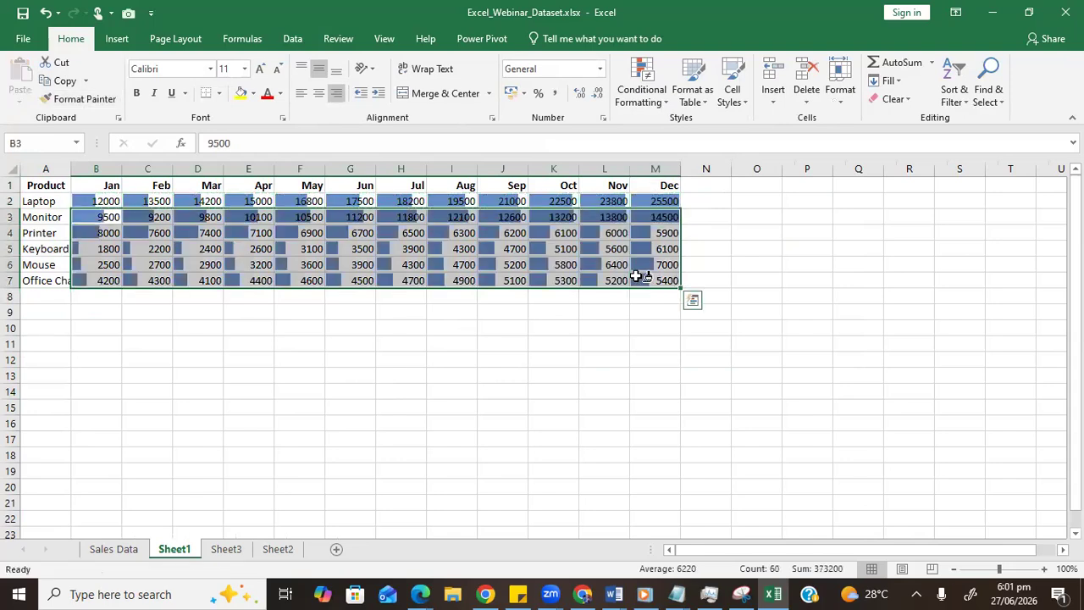
pyautogui.click(788, 230)
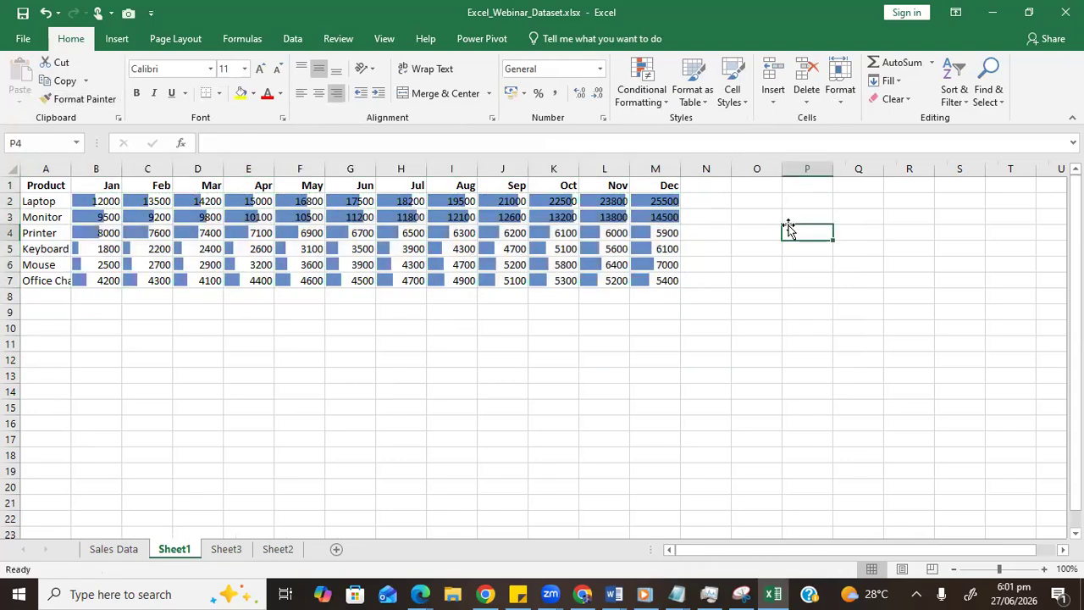
pyautogui.click(51, 15)
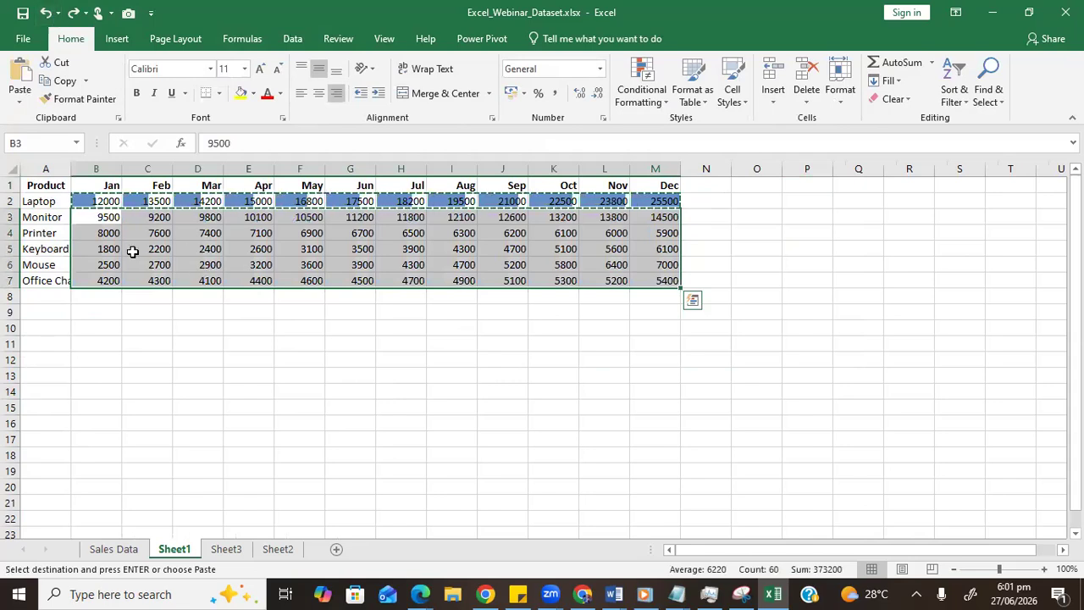
# Step: Apply a Quick Analysis color scale to the table in A1:M7 and inspect the Keyboard Jan cell and the Laptop row
pyautogui.click(101, 233)
pyautogui.click(43, 185)
pyautogui.moveTo(828, 239); pyautogui.dragTo(646, 279)
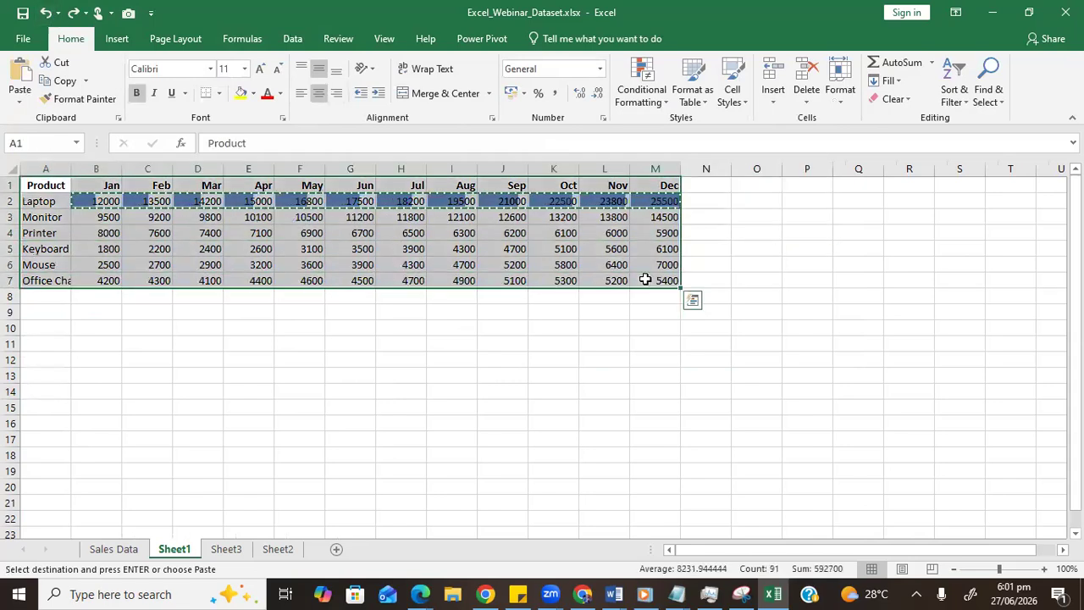
pyautogui.click(693, 302)
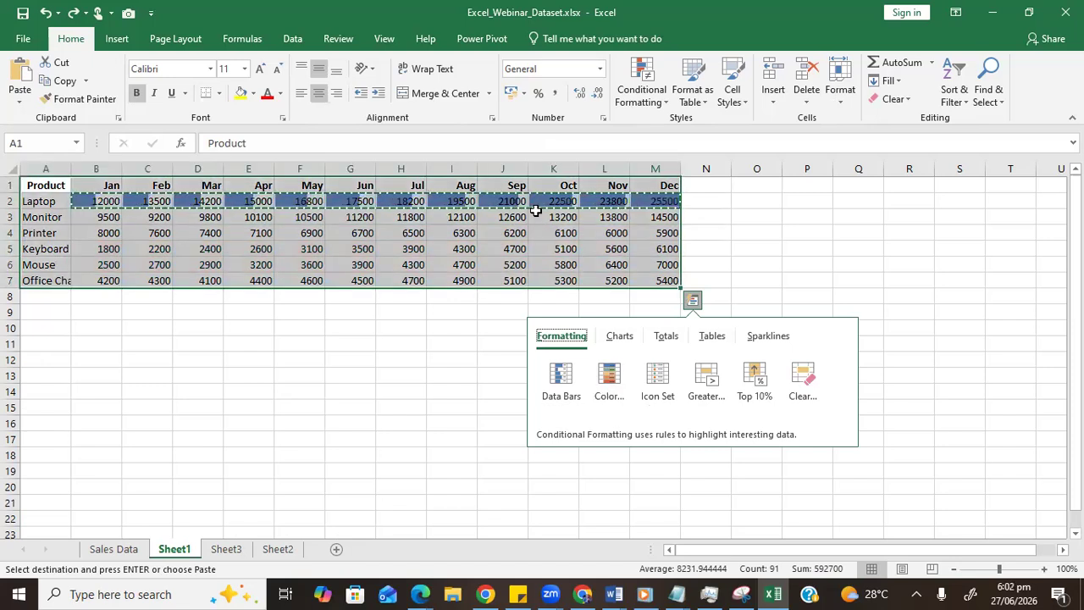
pyautogui.click(613, 377)
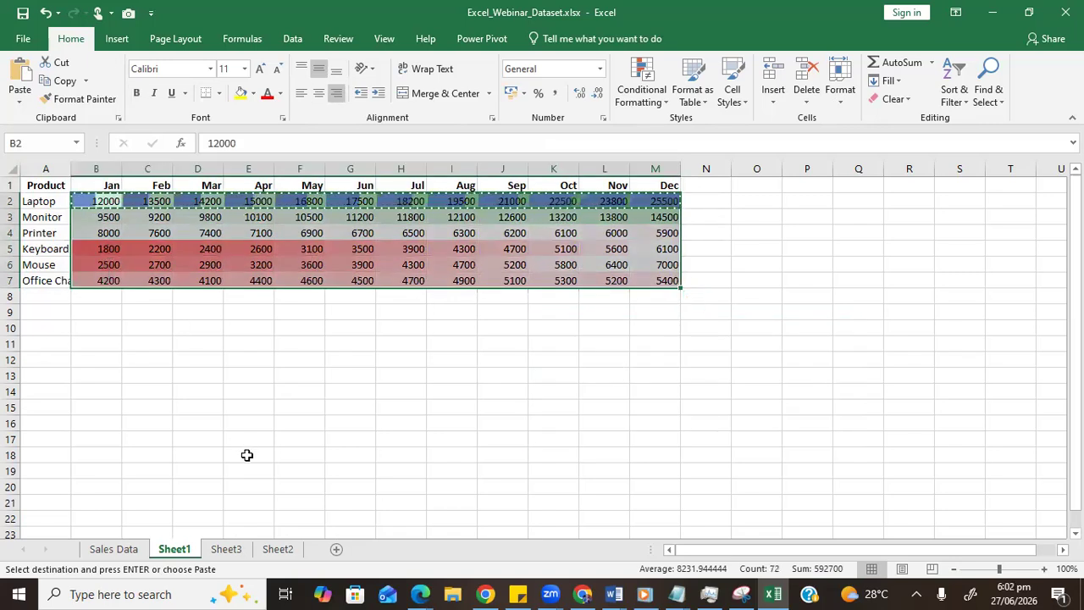
pyautogui.click(109, 247)
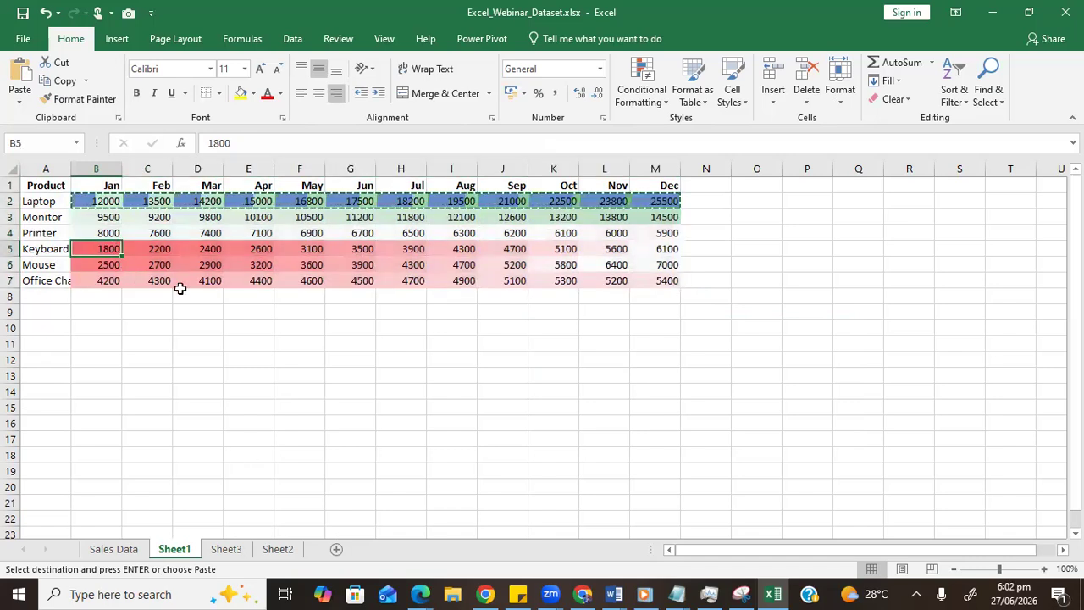
pyautogui.moveTo(91, 201); pyautogui.dragTo(669, 202)
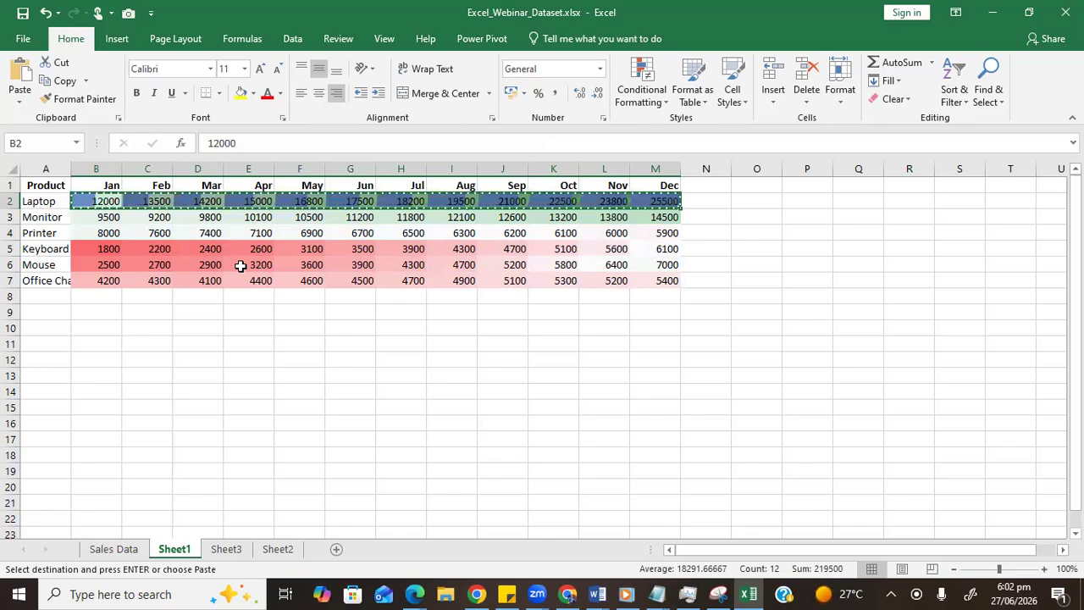
# Step: Undo the color scale and the Laptop row's data bars, and return from Sales Data to Sheet1
pyautogui.click(47, 13)
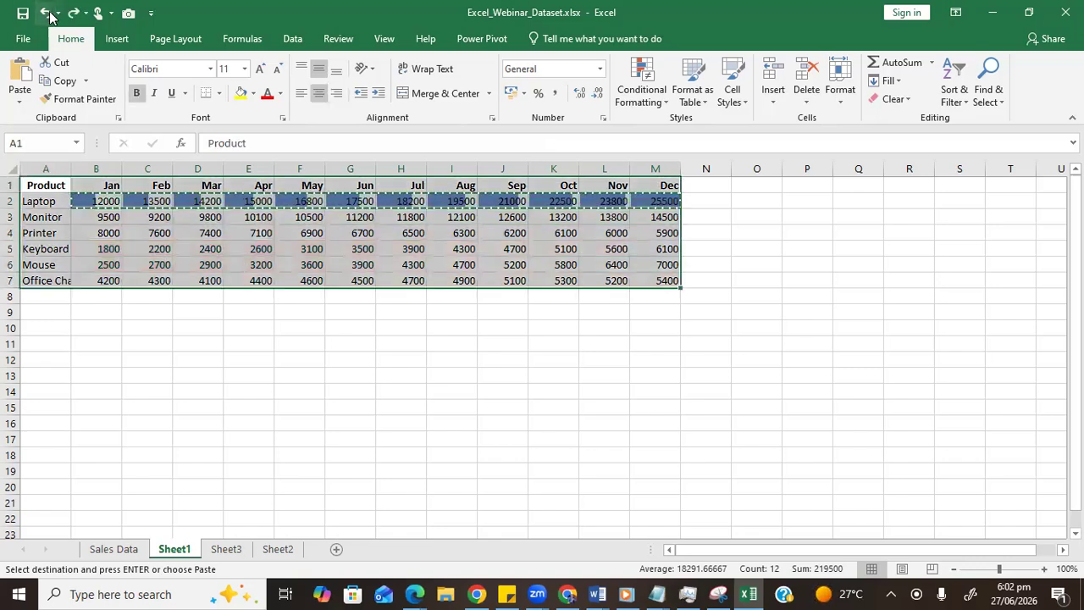
pyautogui.click(47, 14)
pyautogui.click(47, 14)
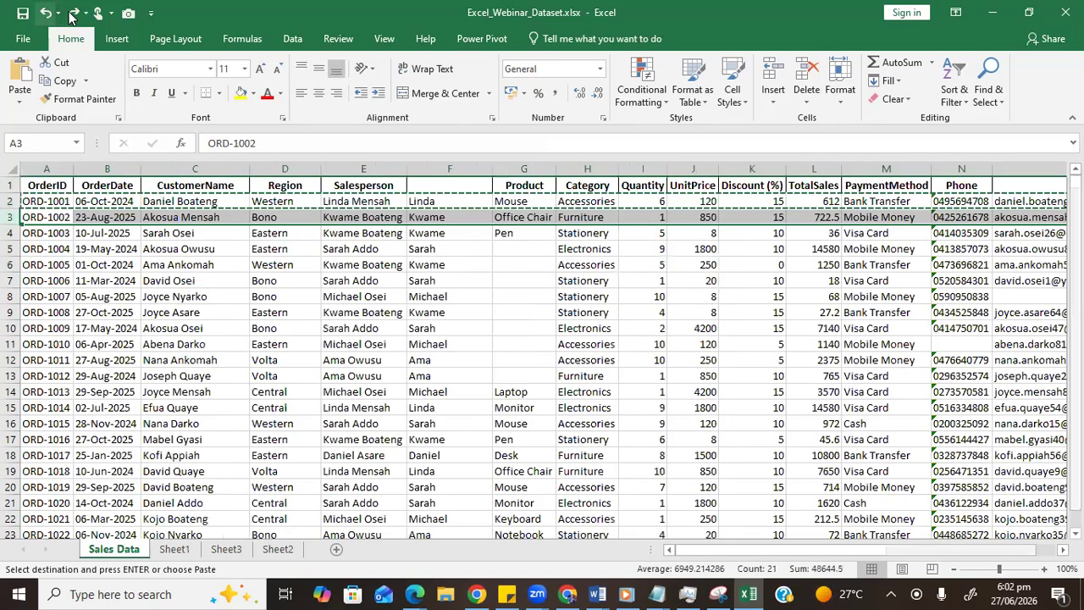
pyautogui.click(74, 14)
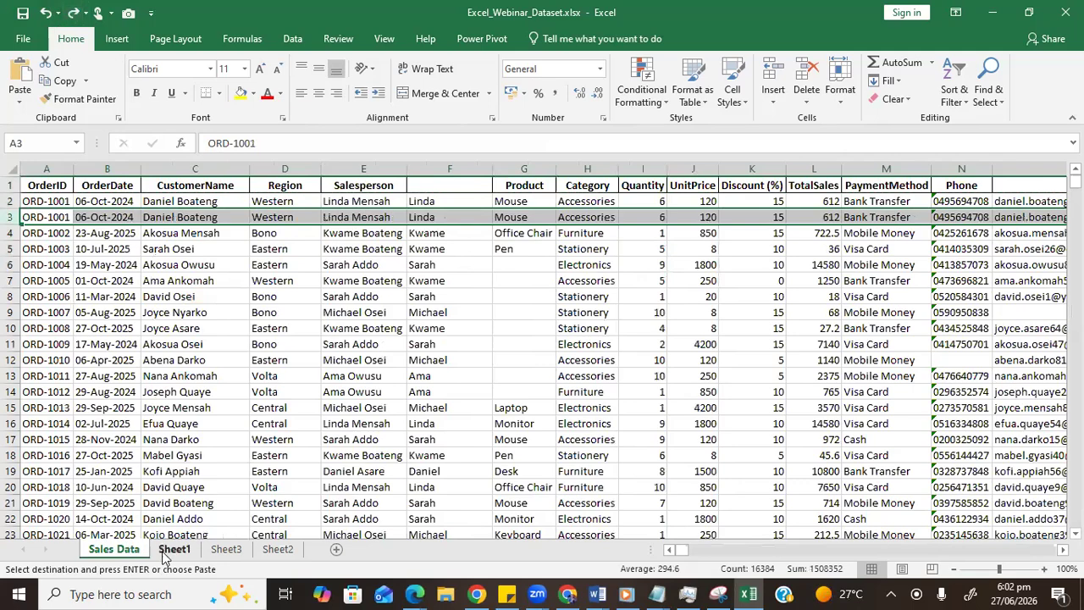
pyautogui.click(173, 549)
# Step: Apply a Quick Analysis color scale to A2:M7, check the Laptop Dec cell, and undo the color scale
pyautogui.moveTo(52, 200); pyautogui.dragTo(669, 280)
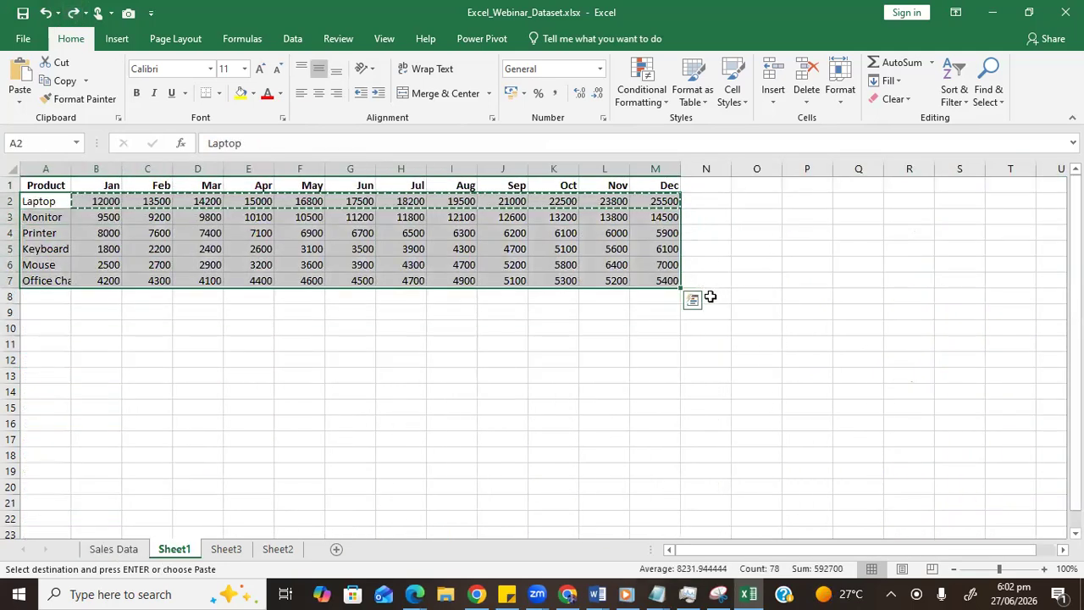
pyautogui.click(698, 304)
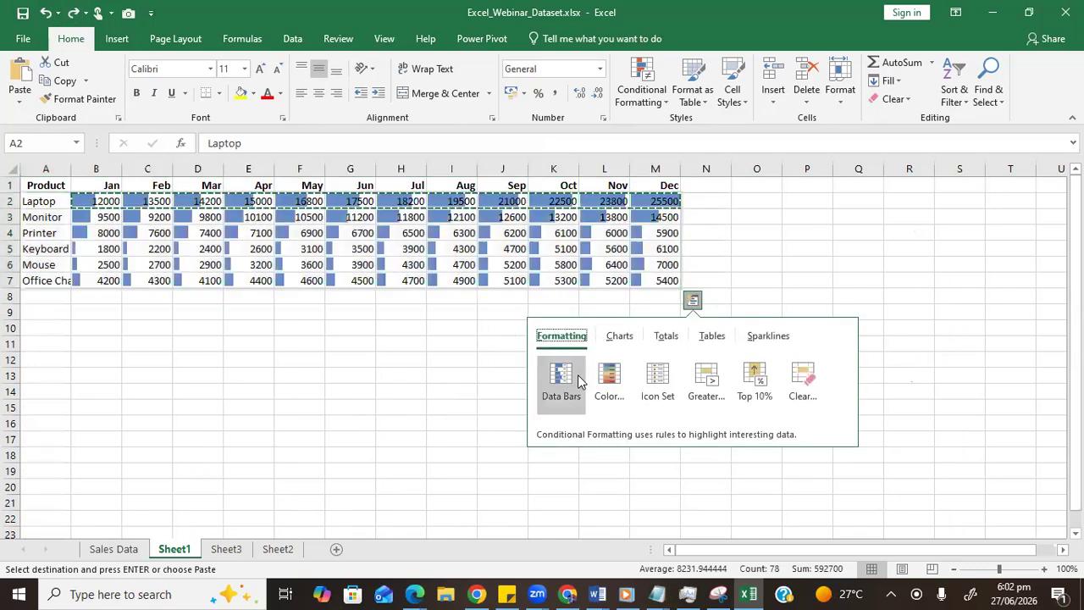
pyautogui.click(609, 374)
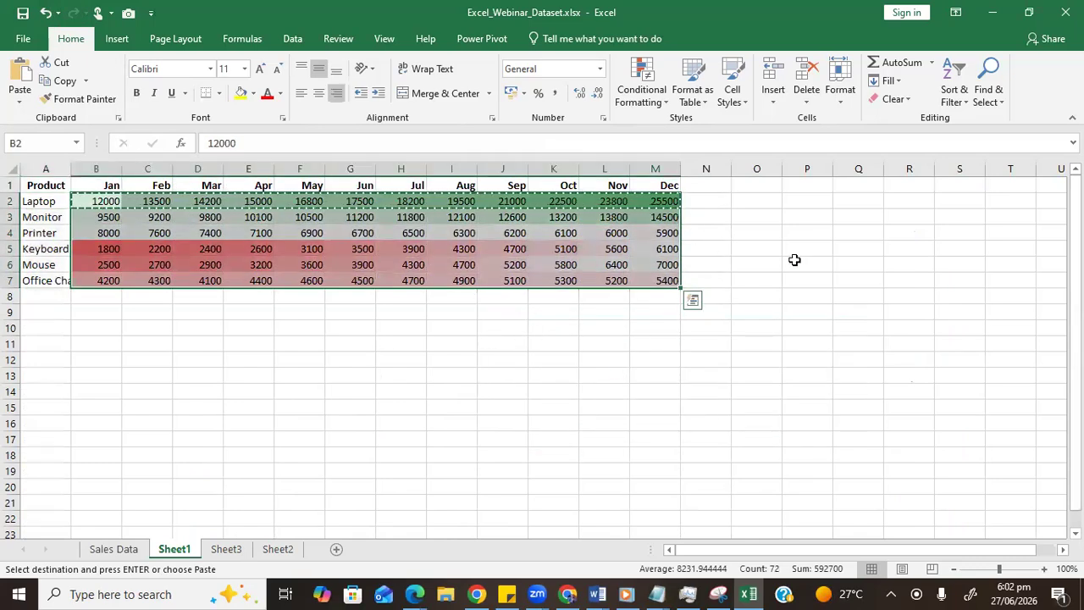
pyautogui.click(795, 260)
pyautogui.click(663, 201)
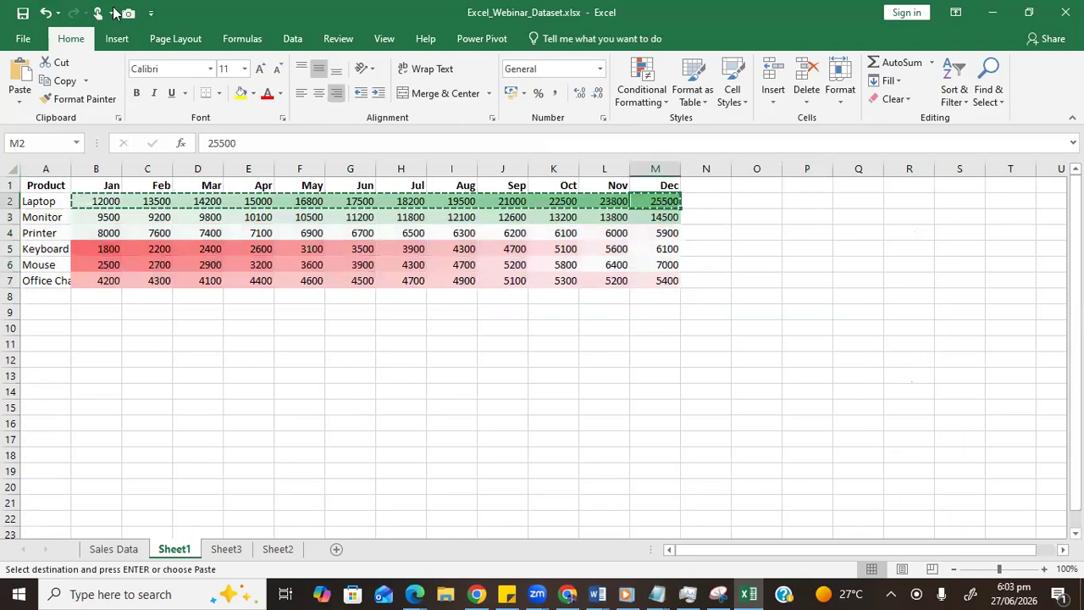
pyautogui.click(45, 13)
# Step: Apply a Quick Analysis color scale to the Laptop figures in B2:M2 and check the shading of its Jan and Dec cells
pyautogui.moveTo(93, 205); pyautogui.dragTo(670, 212)
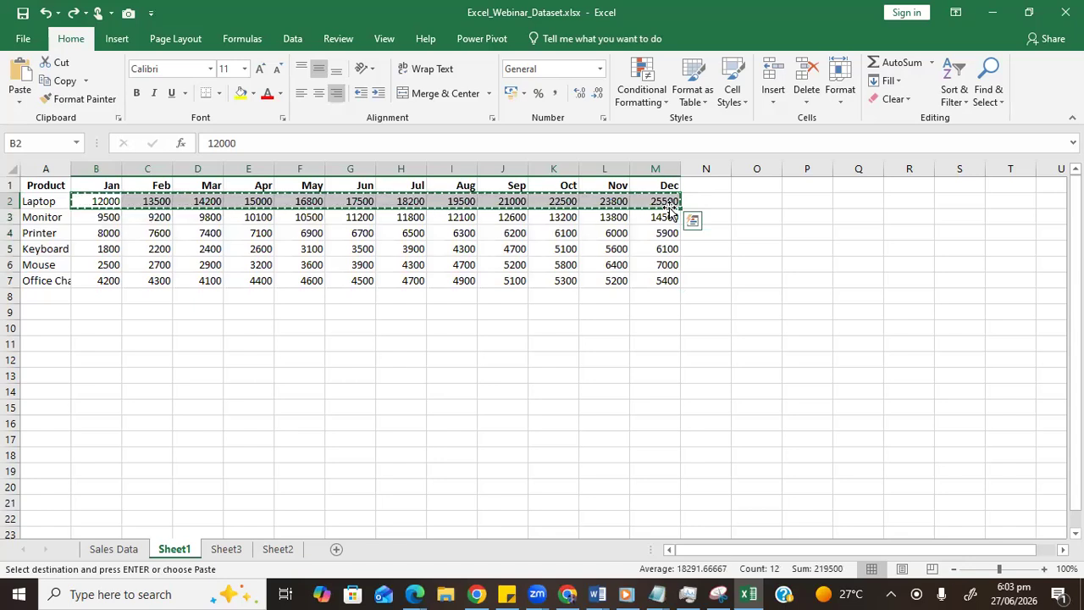
pyautogui.click(698, 222)
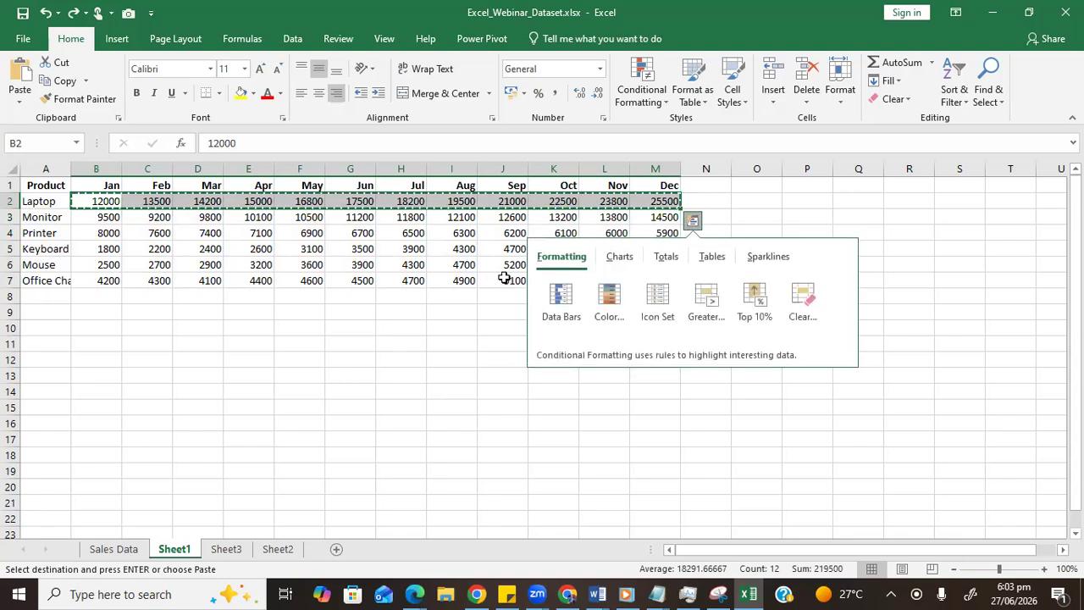
pyautogui.click(616, 296)
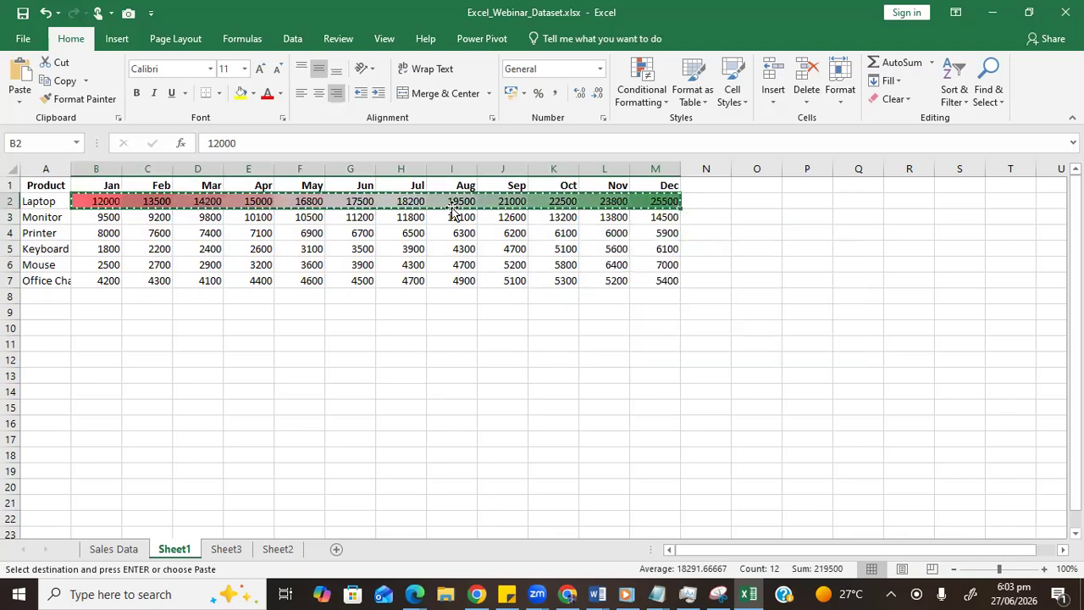
pyautogui.click(261, 254)
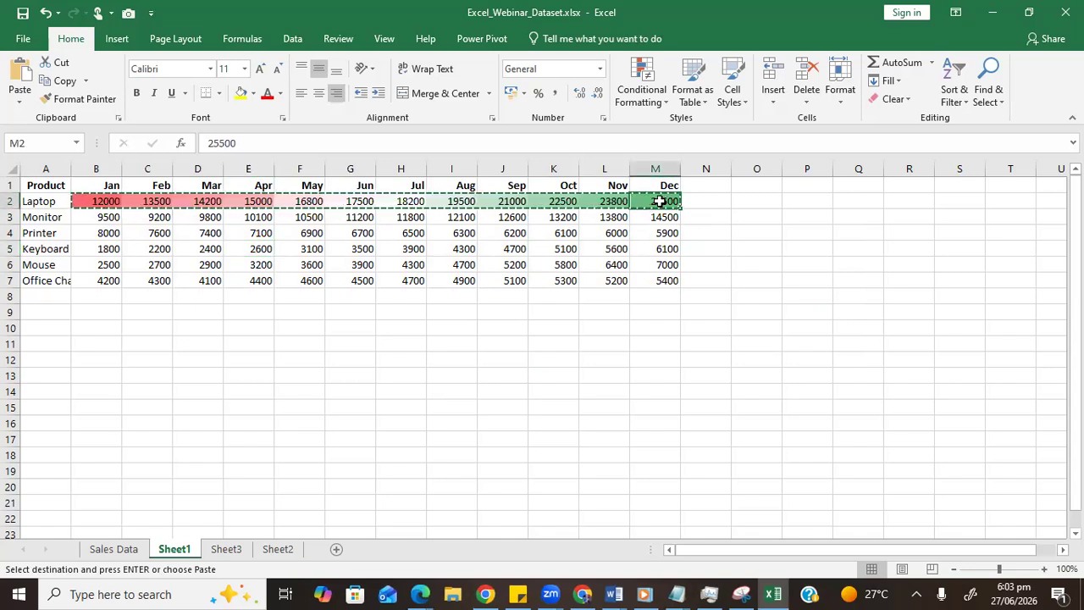
pyautogui.click(88, 205)
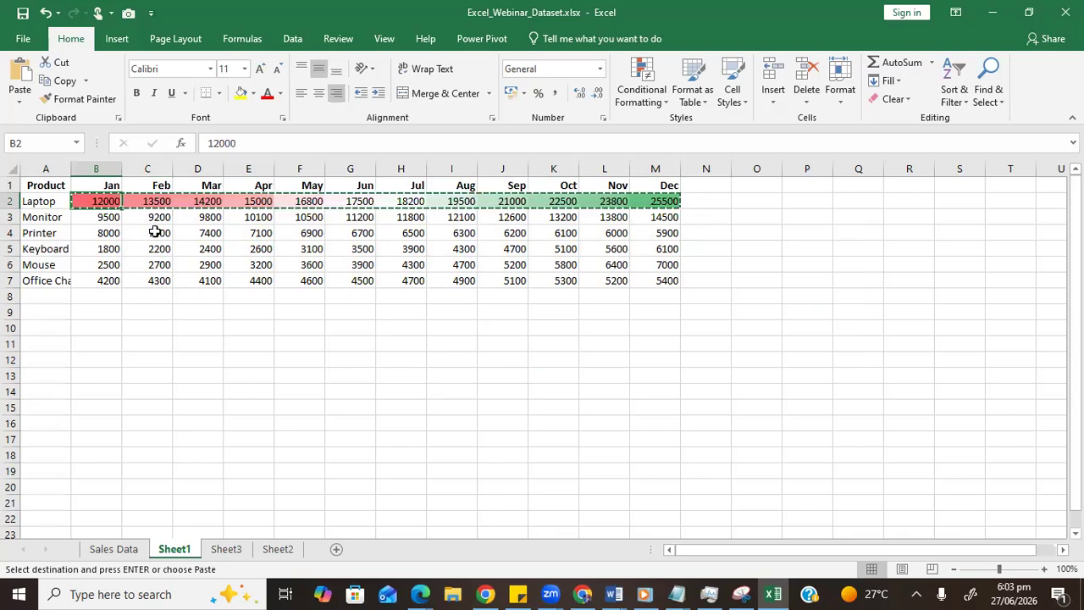
pyautogui.click(637, 202)
pyautogui.click(686, 279)
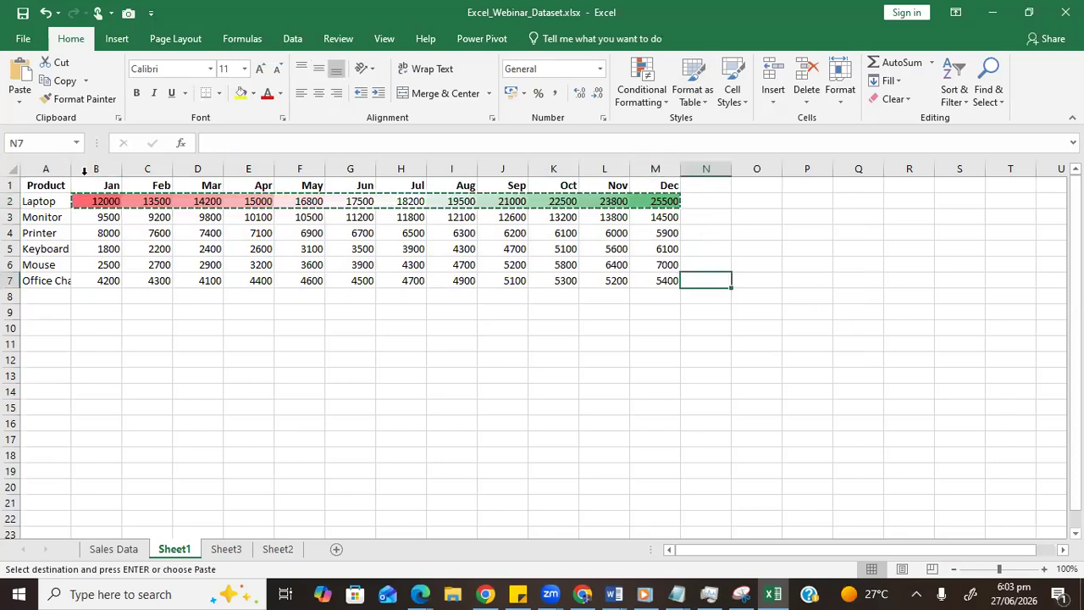
# Step: Apply a Quick Analysis icon set to the monthly product table in A1:M7
pyautogui.moveTo(47, 185); pyautogui.dragTo(673, 282)
pyautogui.click(703, 301)
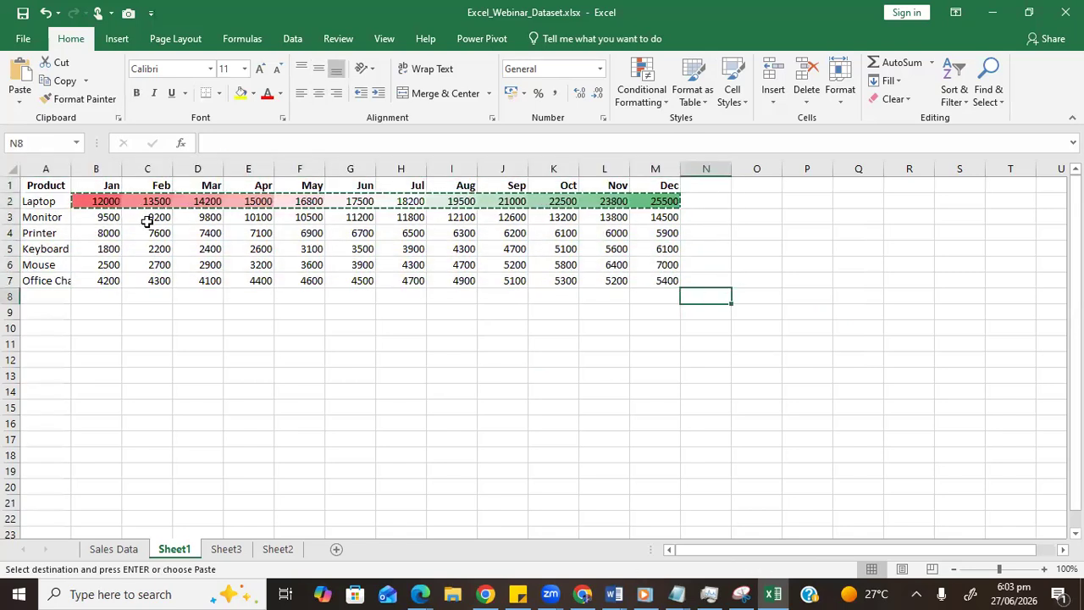
pyautogui.click(29, 200)
pyautogui.moveTo(30, 185); pyautogui.dragTo(666, 280)
pyautogui.click(693, 300)
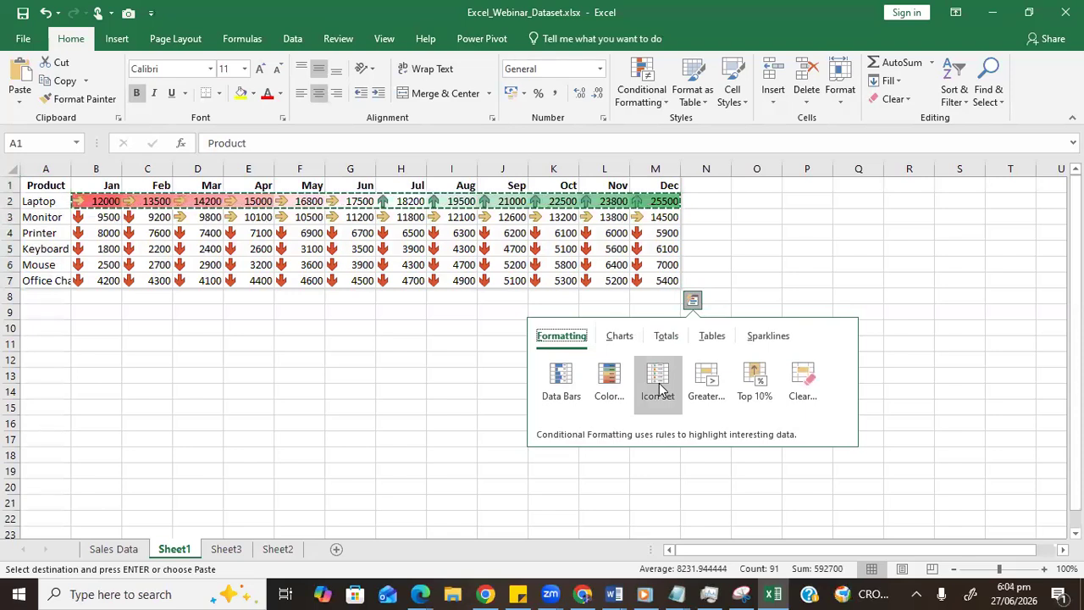
pyautogui.click(660, 385)
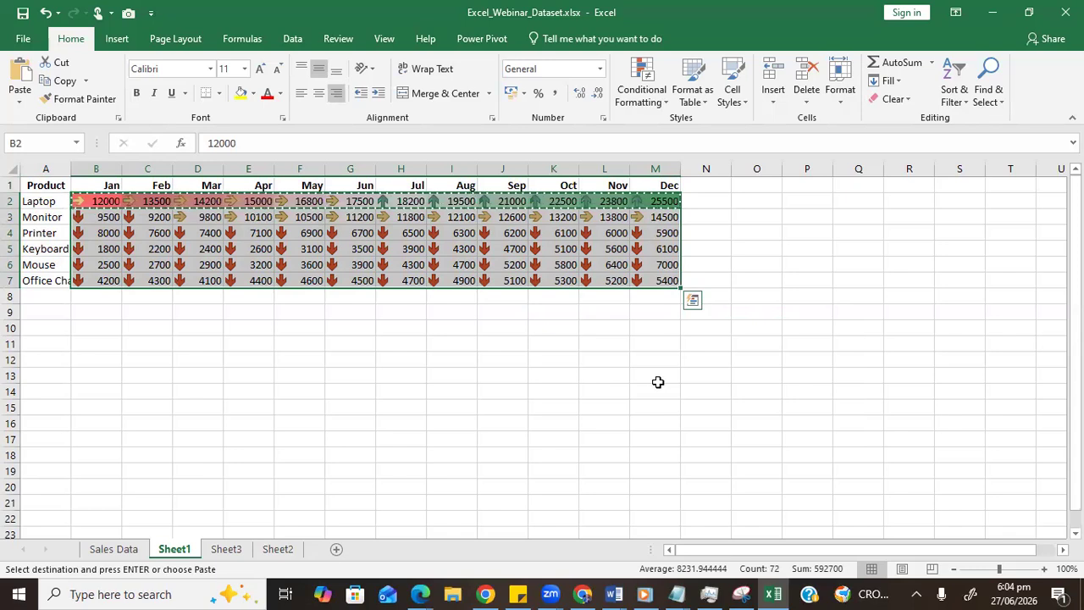
# Step: Undo the icon set on the monthly product table
pyautogui.moveTo(113, 201); pyautogui.dragTo(654, 280)
pyautogui.click(693, 300)
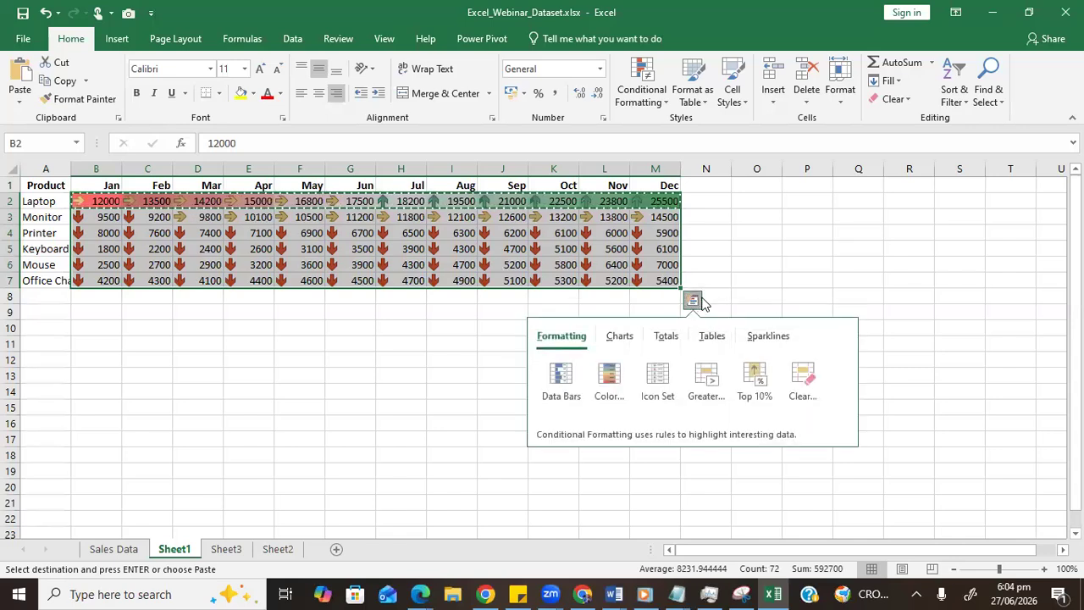
pyautogui.click(535, 263)
pyautogui.click(47, 13)
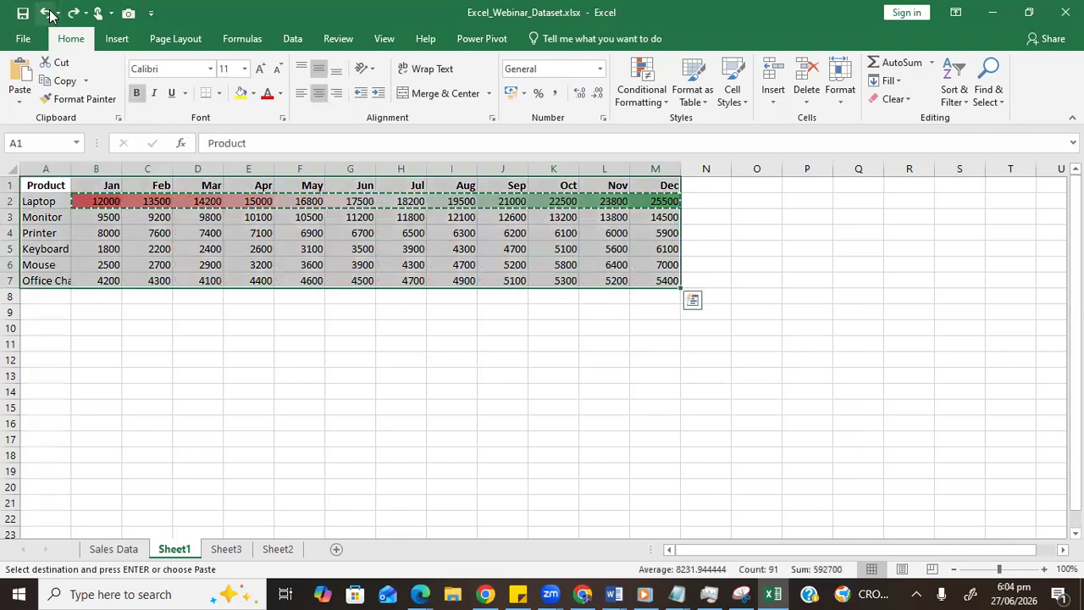
# Step: Apply a Quick Analysis icon set to the Monitor figures in B3:M3
pyautogui.moveTo(83, 219); pyautogui.dragTo(679, 225)
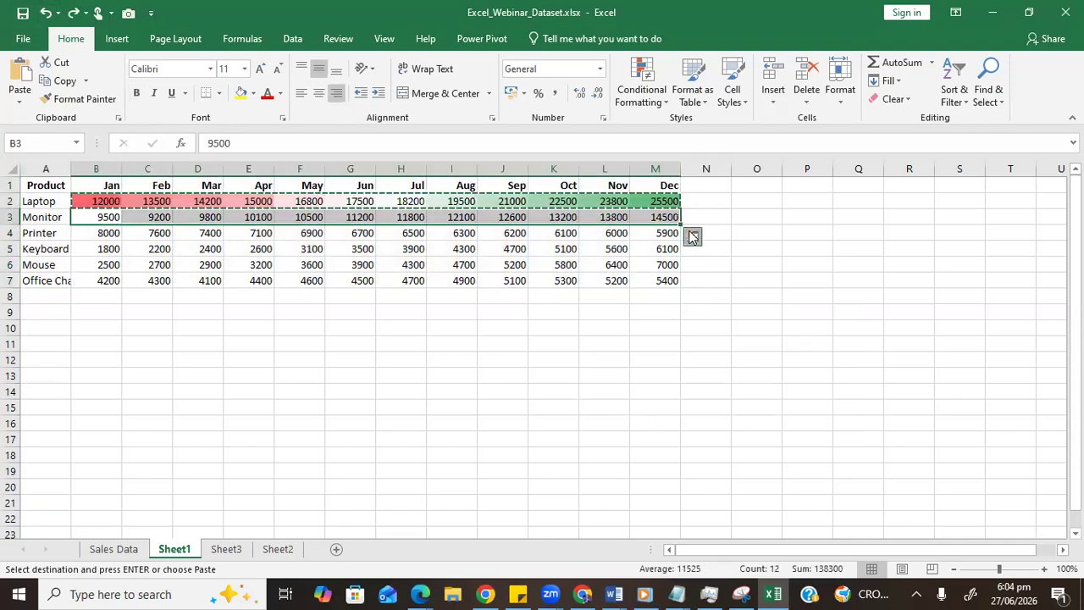
pyautogui.click(692, 236)
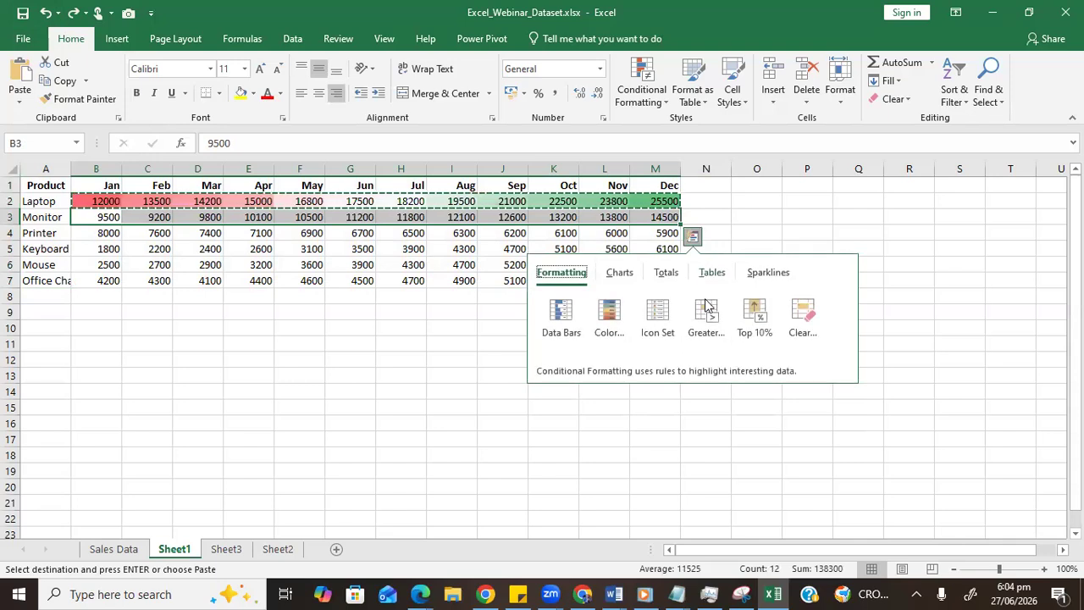
pyautogui.click(657, 320)
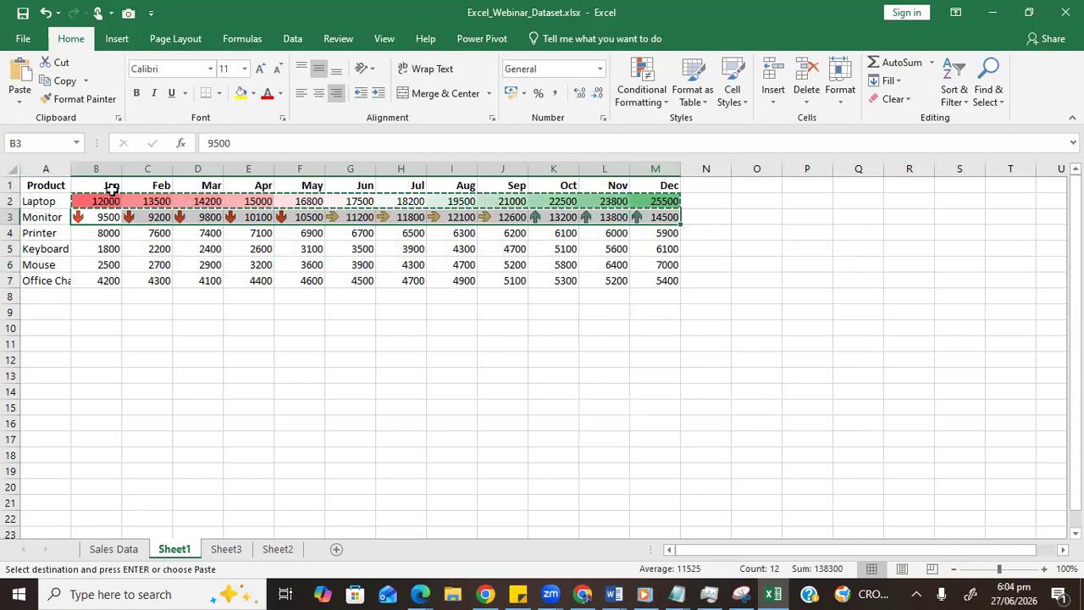
# Step: Highlight values greater than 10000 in B2:M7 with Light Red Fill with Dark Red Text, and apply the Quick Analysis Top 10% rule
pyautogui.moveTo(94, 201); pyautogui.dragTo(680, 286)
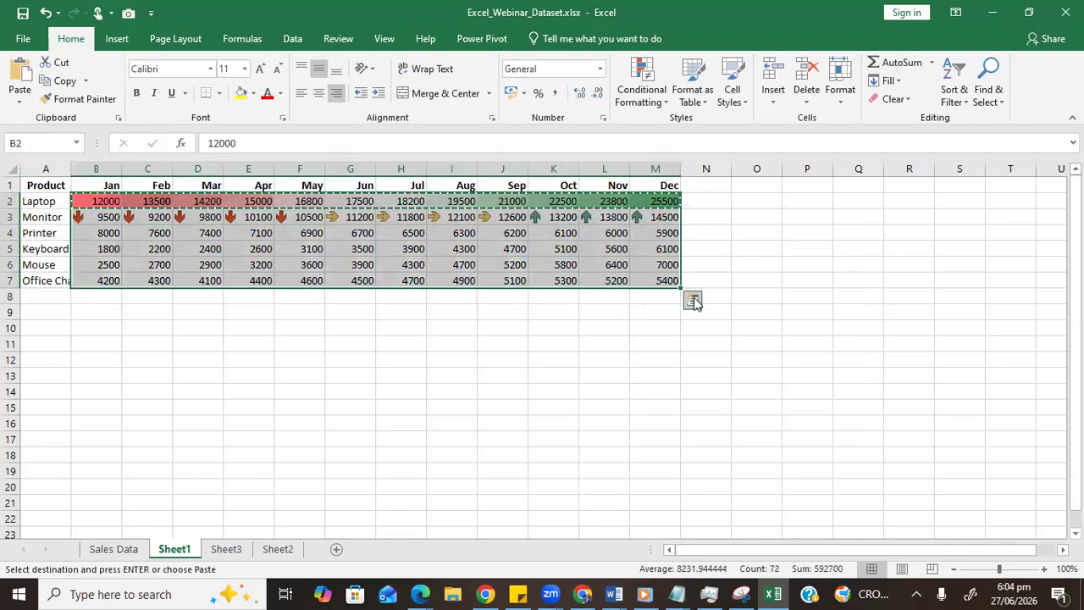
pyautogui.click(692, 300)
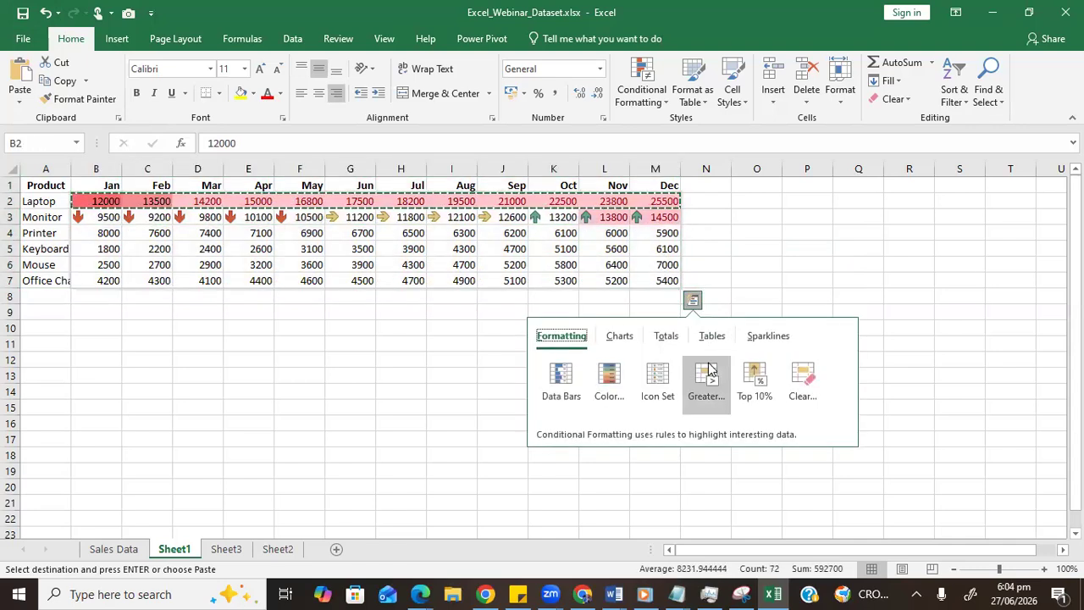
pyautogui.click(708, 377)
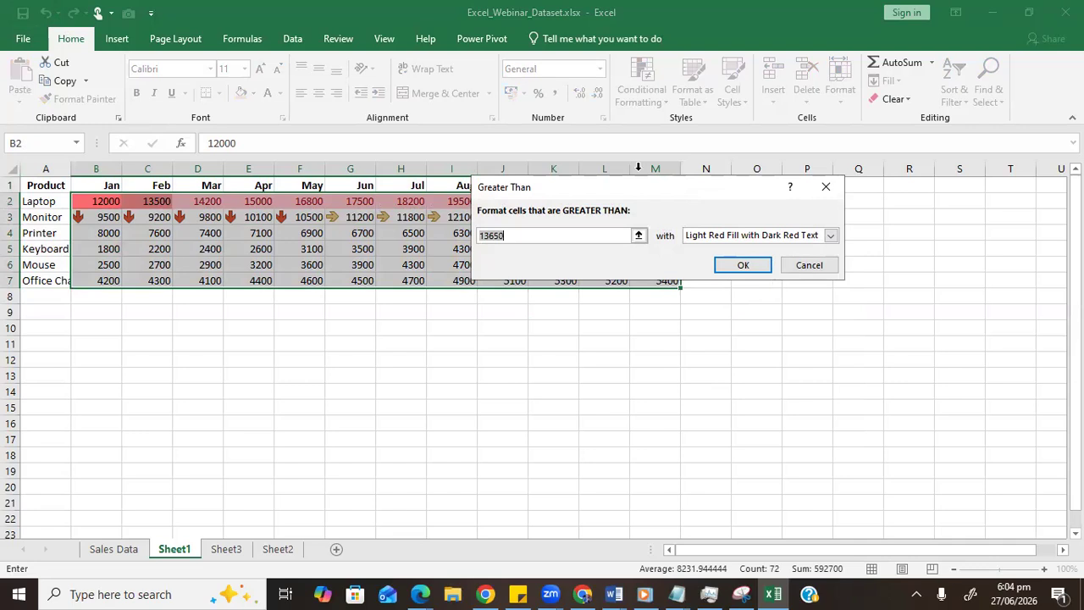
pyautogui.moveTo(607, 181); pyautogui.dragTo(630, 294)
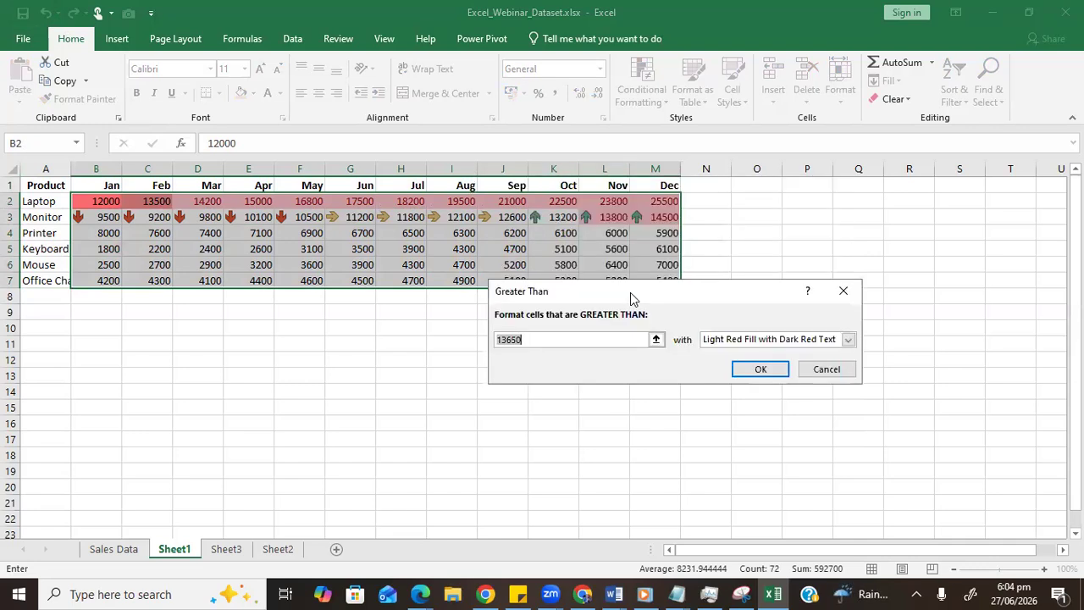
pyautogui.write('100')
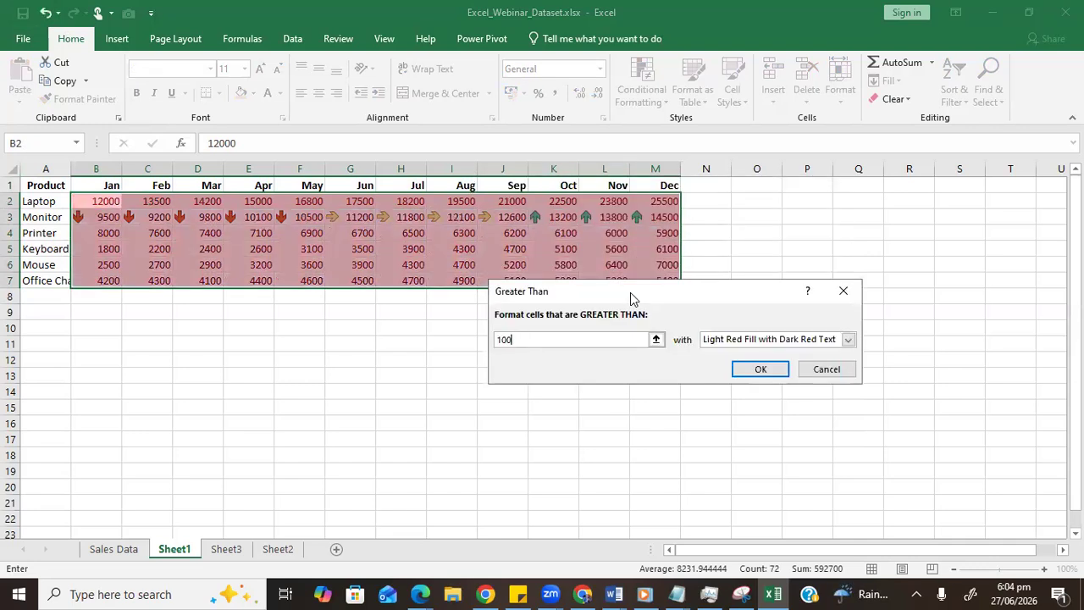
pyautogui.write('00')
pyautogui.press('Return')
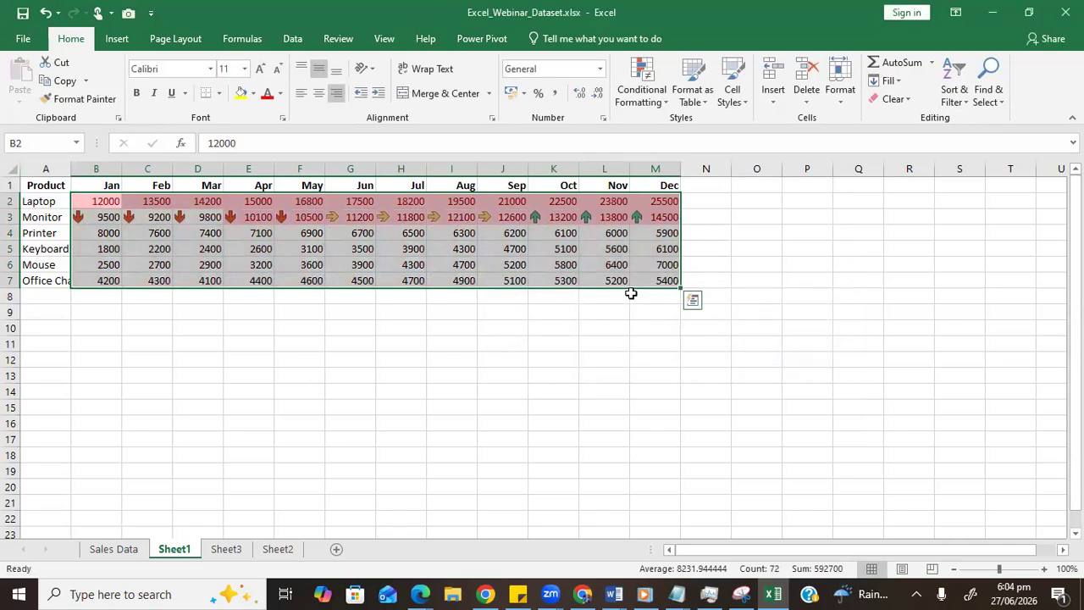
pyautogui.click(693, 300)
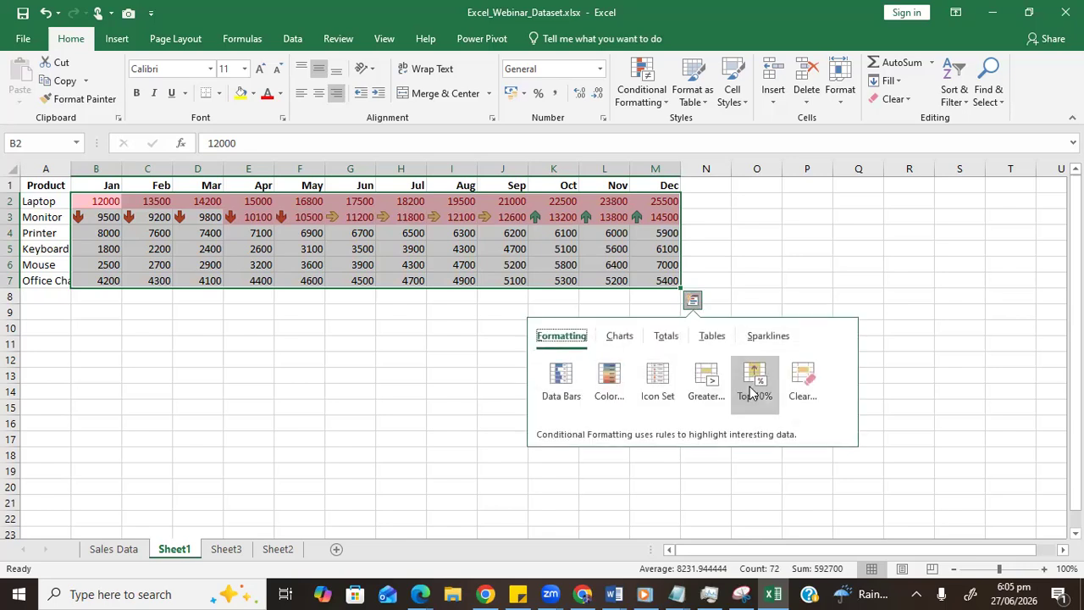
pyautogui.click(752, 383)
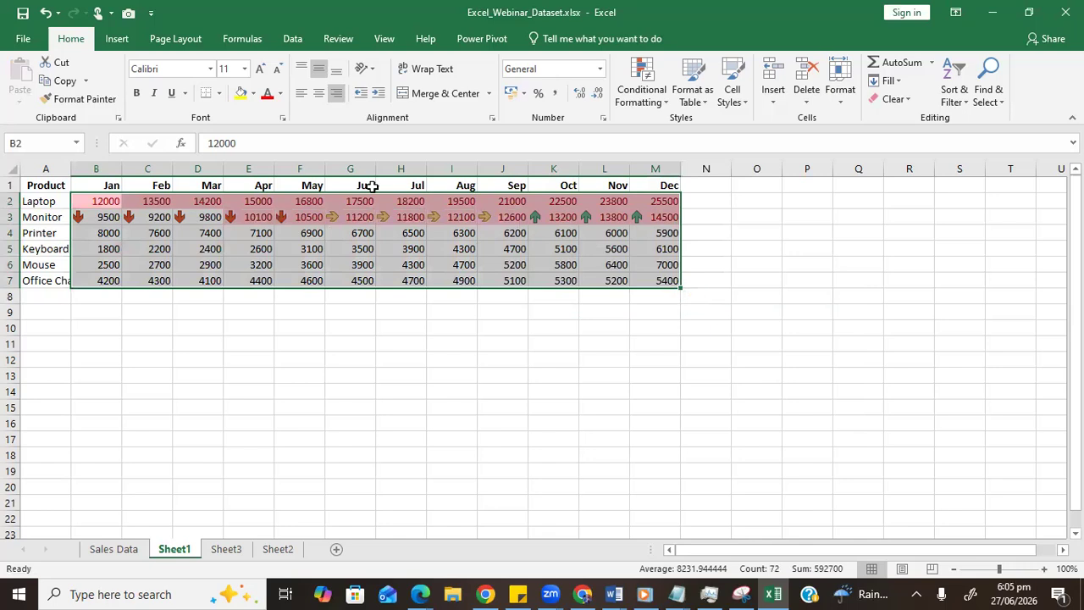
# Step: Undo the highlighting rules on B2:M7, the Monitor row's icon set and the Laptop row's color scale
pyautogui.click(46, 13)
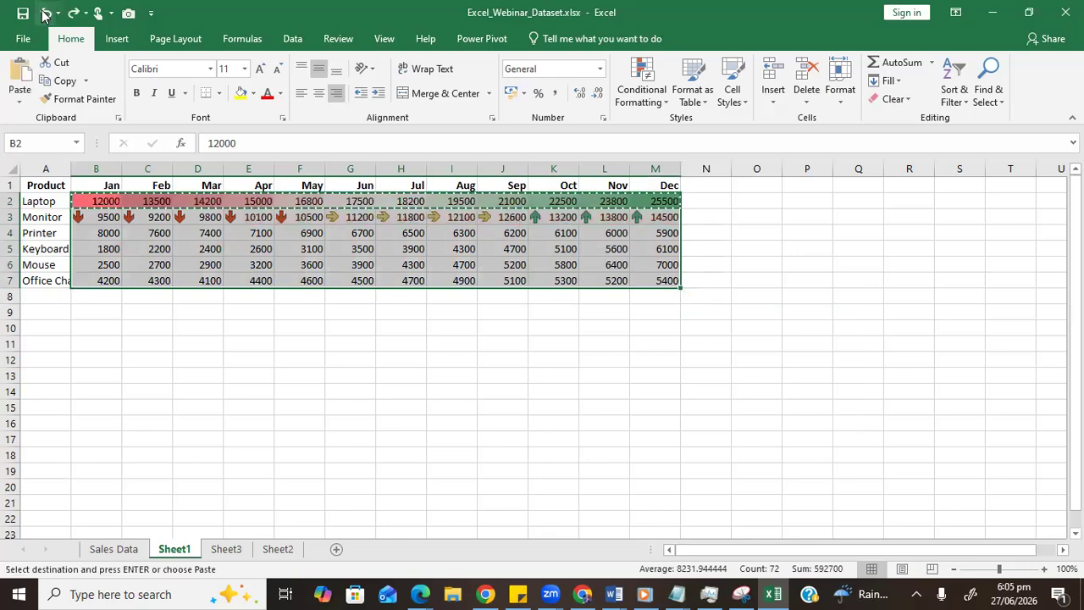
pyautogui.click(45, 13)
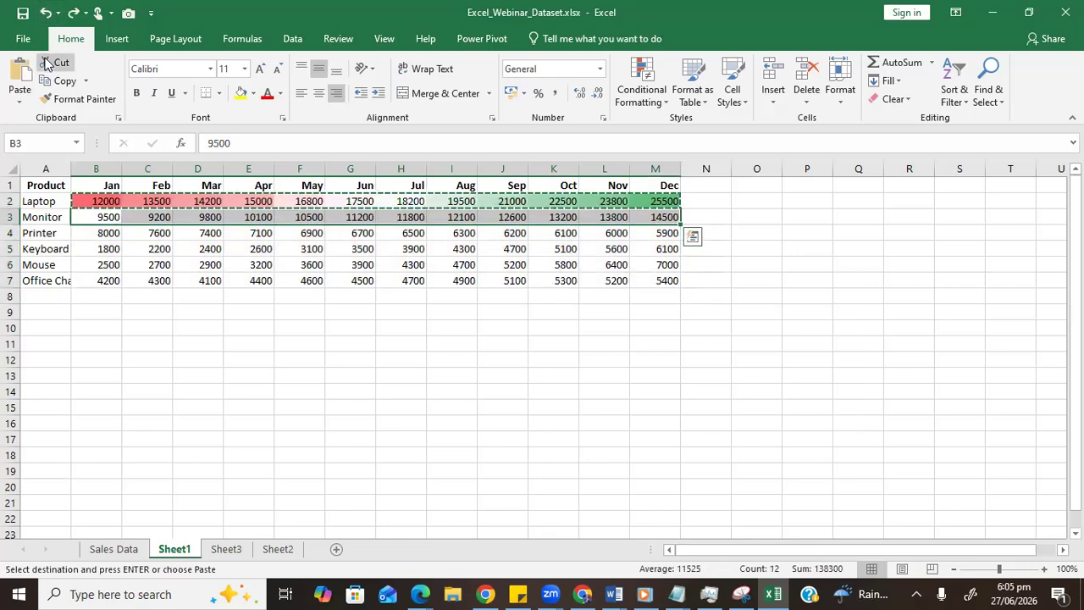
pyautogui.click(46, 13)
pyautogui.moveTo(421, 258); pyautogui.dragTo(637, 286)
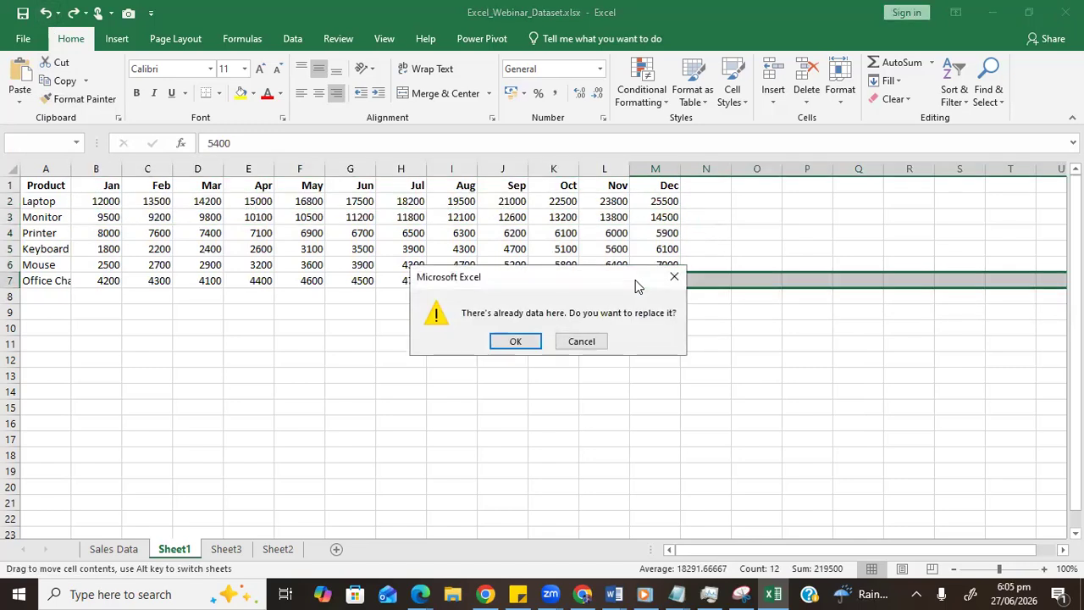
pyautogui.click(675, 276)
# Step: Preview the Quick Analysis Top 10% rule on all monthly figures in B2:M7
pyautogui.moveTo(95, 197); pyautogui.dragTo(669, 279)
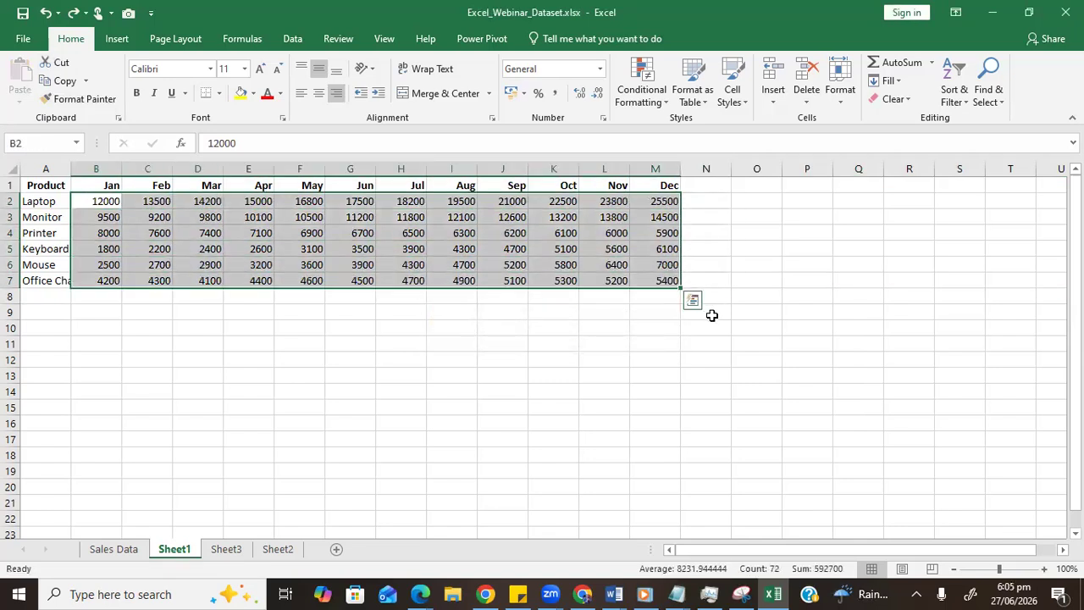
pyautogui.click(692, 300)
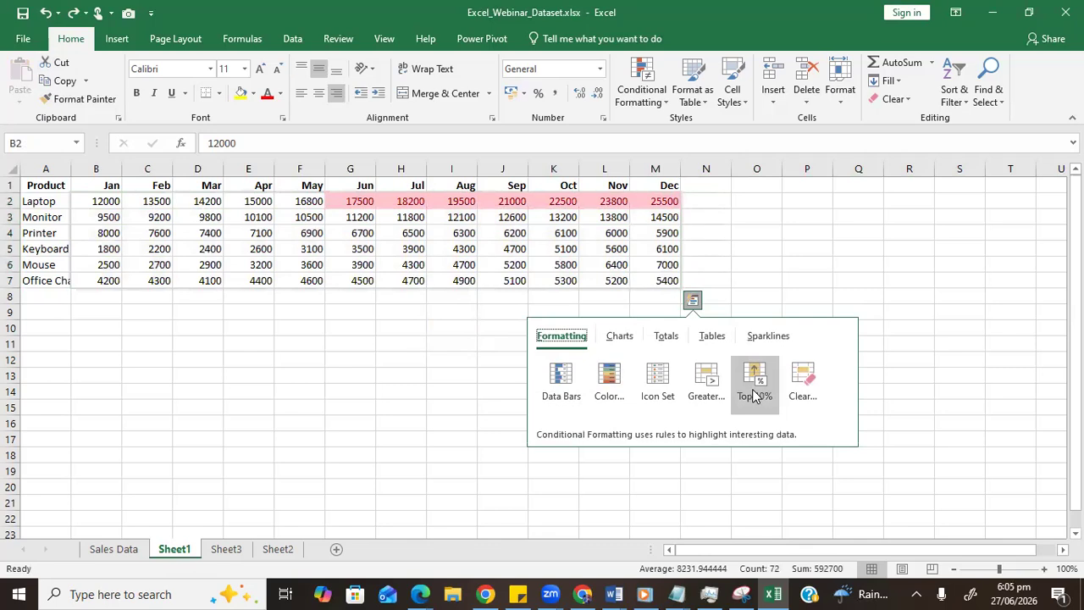
pyautogui.moveTo(101, 207); pyautogui.dragTo(109, 279)
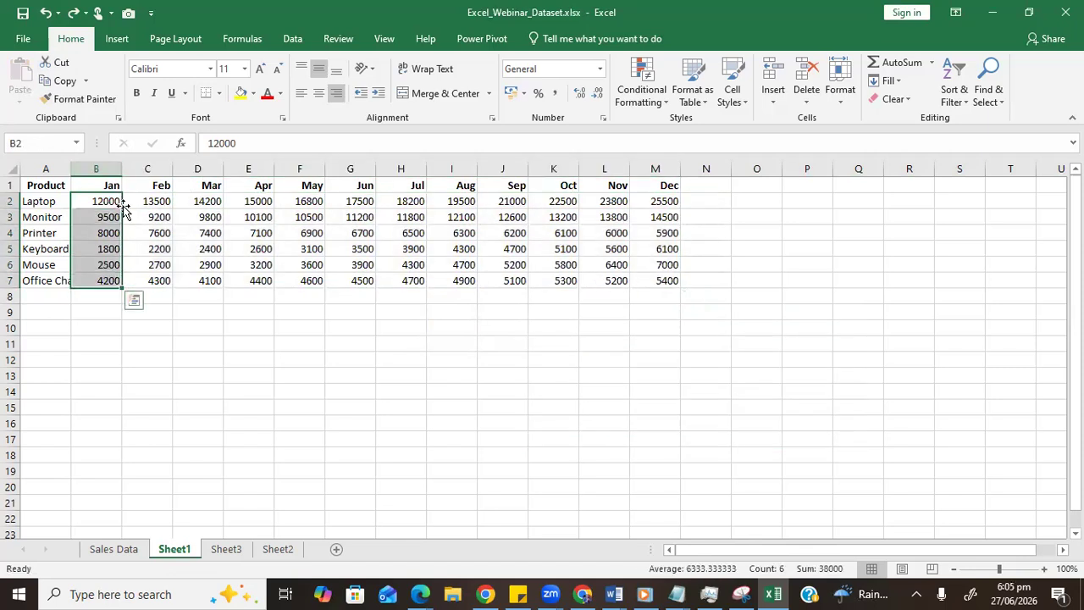
# Step: Apply the Quick Analysis Top 10% rule to the Jan to May figures in B2:F7, and undo it
pyautogui.moveTo(106, 199); pyautogui.dragTo(314, 280)
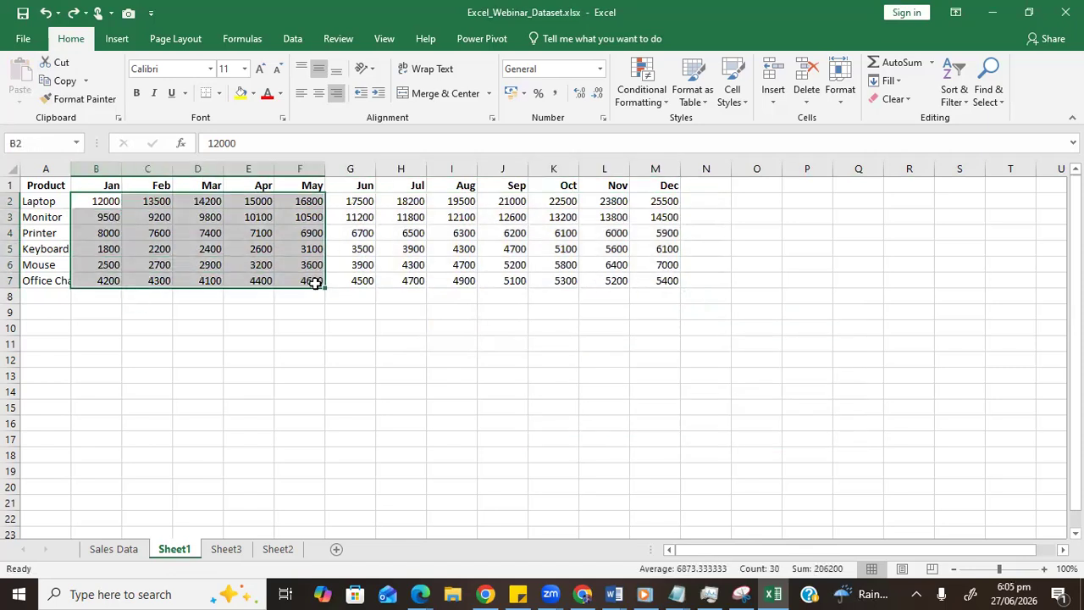
pyautogui.click(340, 303)
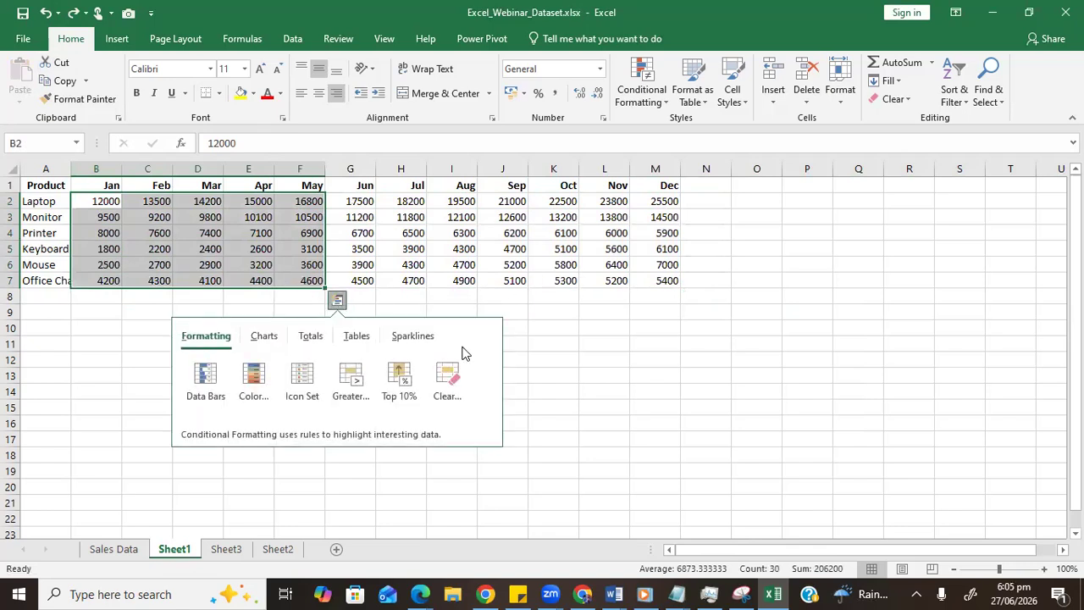
pyautogui.click(398, 374)
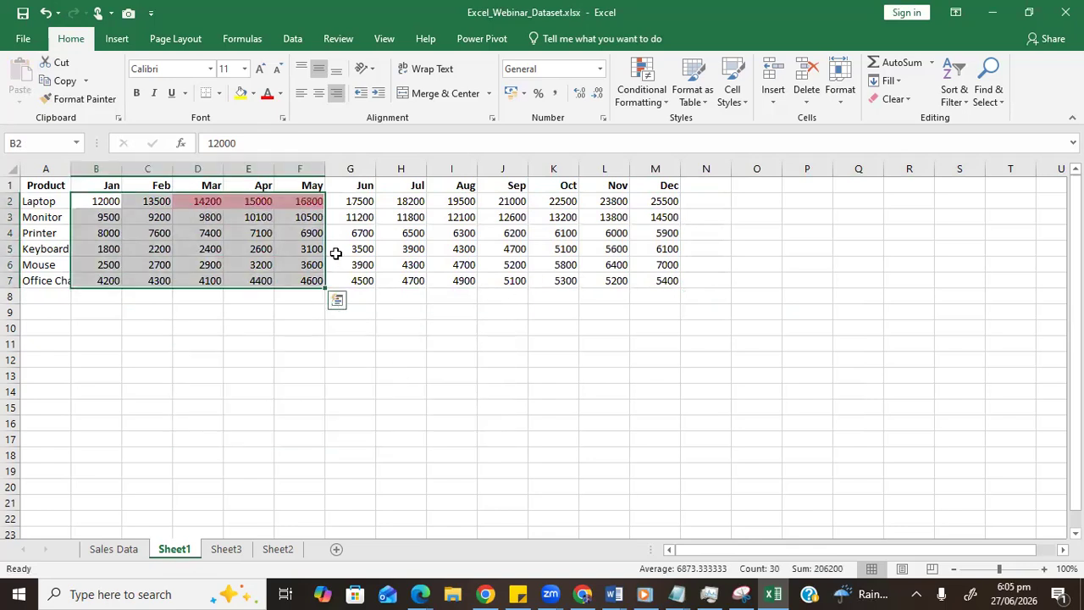
pyautogui.click(337, 302)
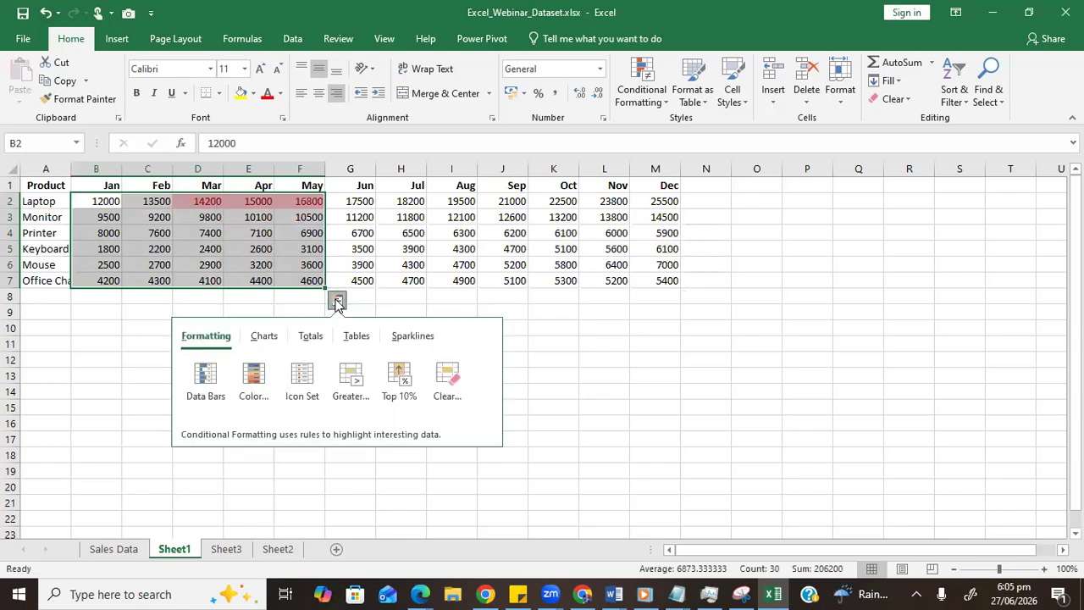
pyautogui.click(398, 377)
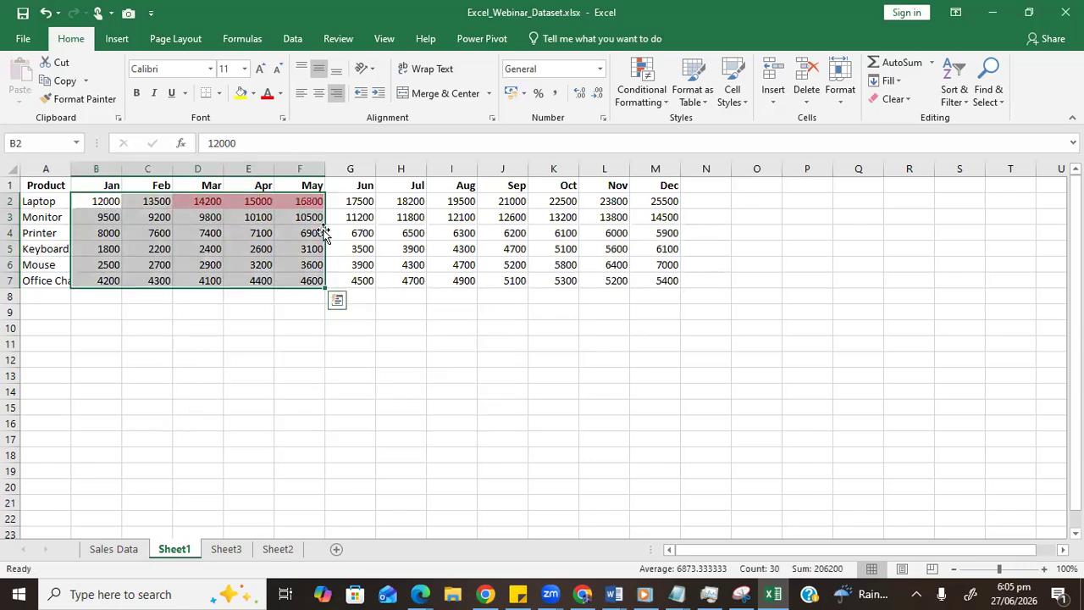
pyautogui.click(46, 13)
# Step: Apply the Quick Analysis Top 10% rule to B2:M7, and clear the conditional formatting from the range
pyautogui.click(90, 201)
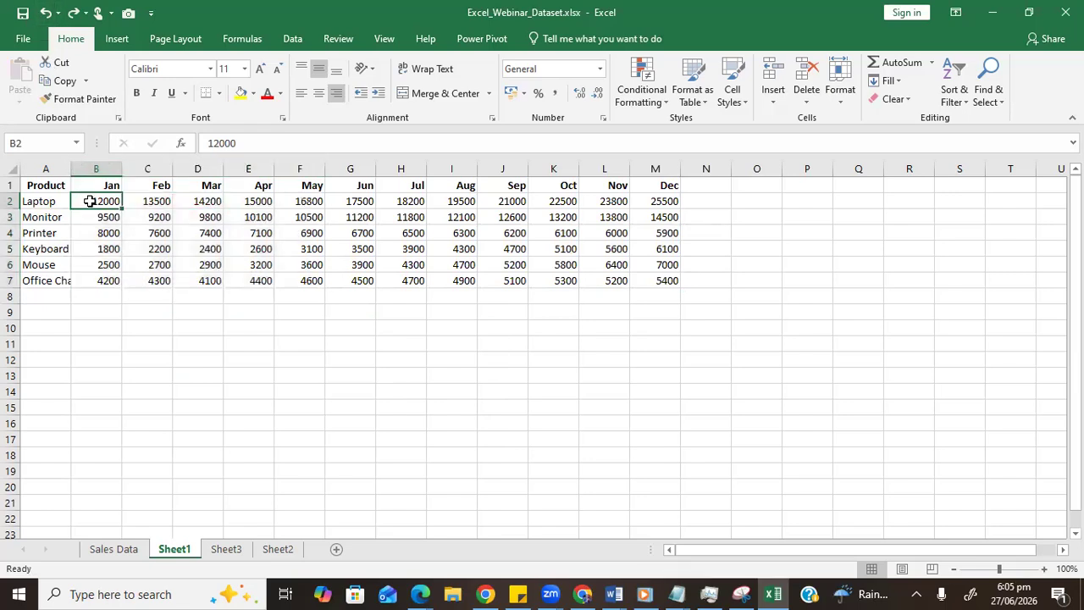
pyautogui.moveTo(89, 201); pyautogui.dragTo(661, 278)
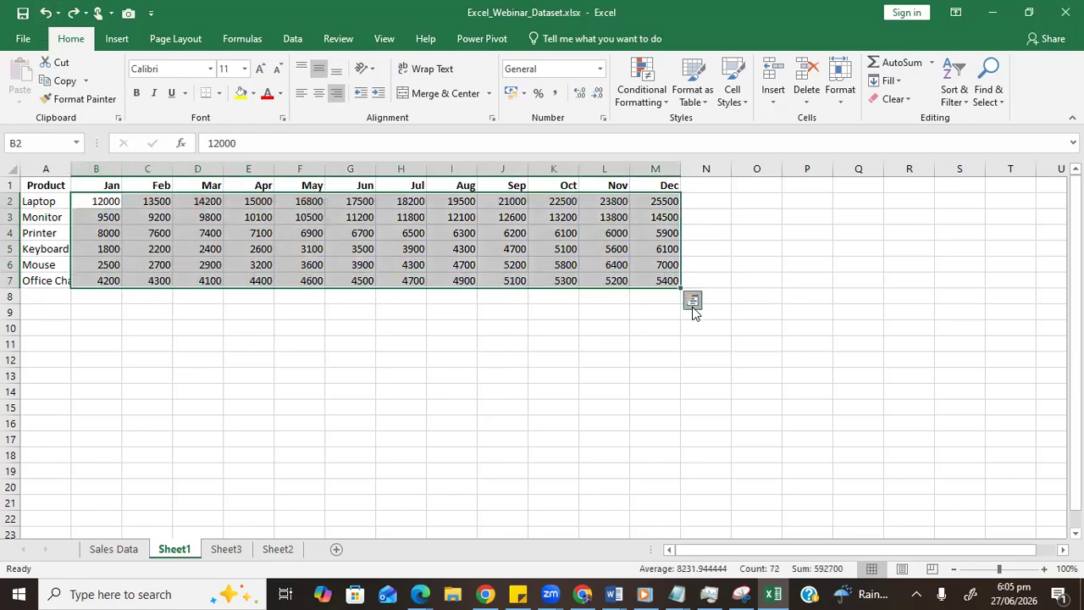
pyautogui.click(693, 304)
pyautogui.click(760, 375)
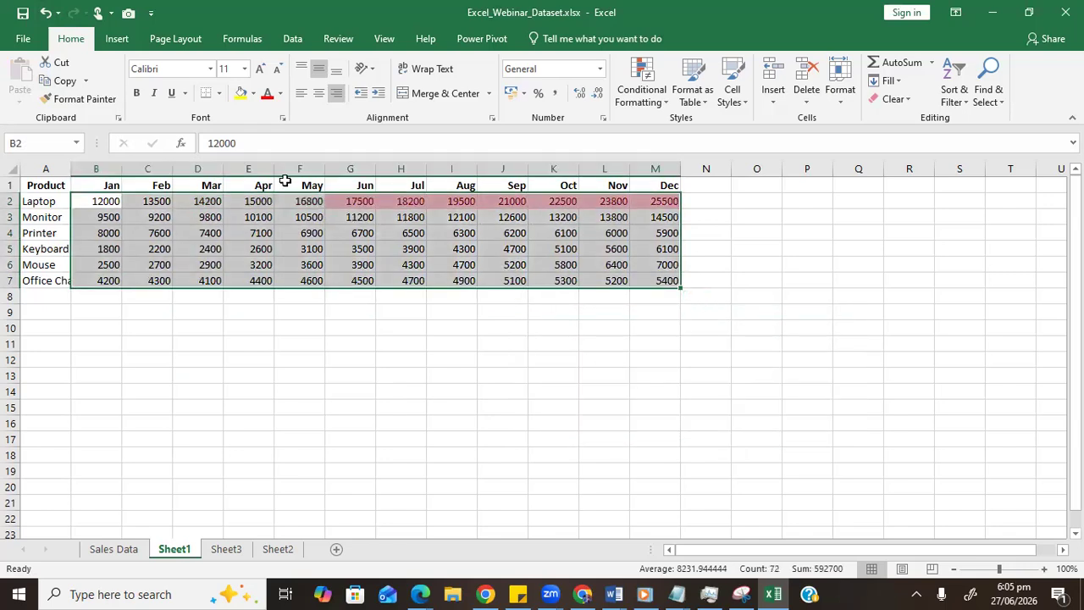
pyautogui.click(693, 301)
pyautogui.click(807, 386)
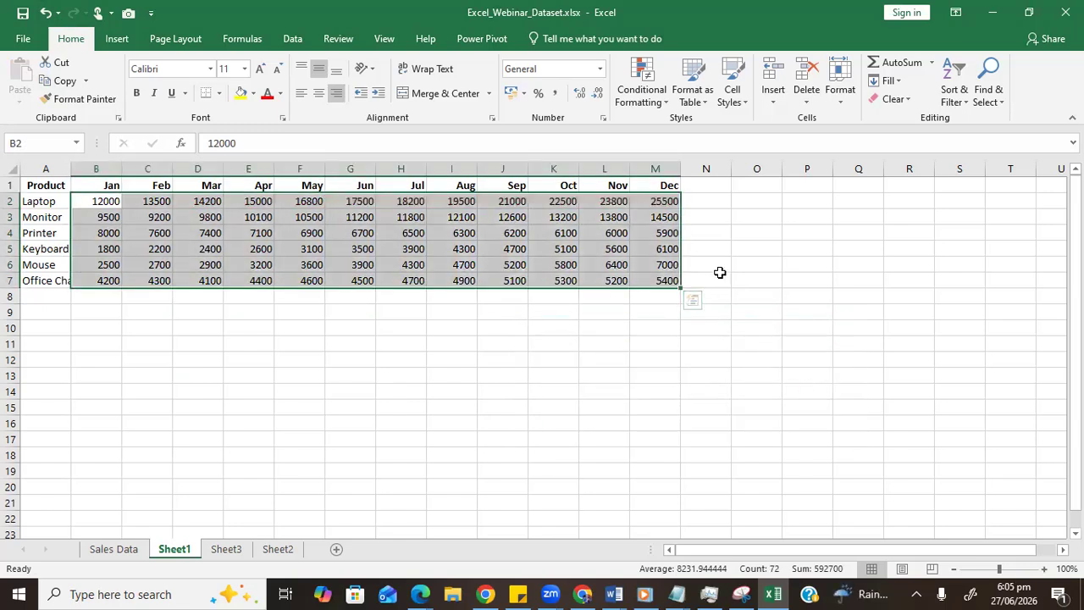
# Step: Insert a Quick Analysis line chart from the full monthly product table A1:M7, and select the chart
pyautogui.click(692, 302)
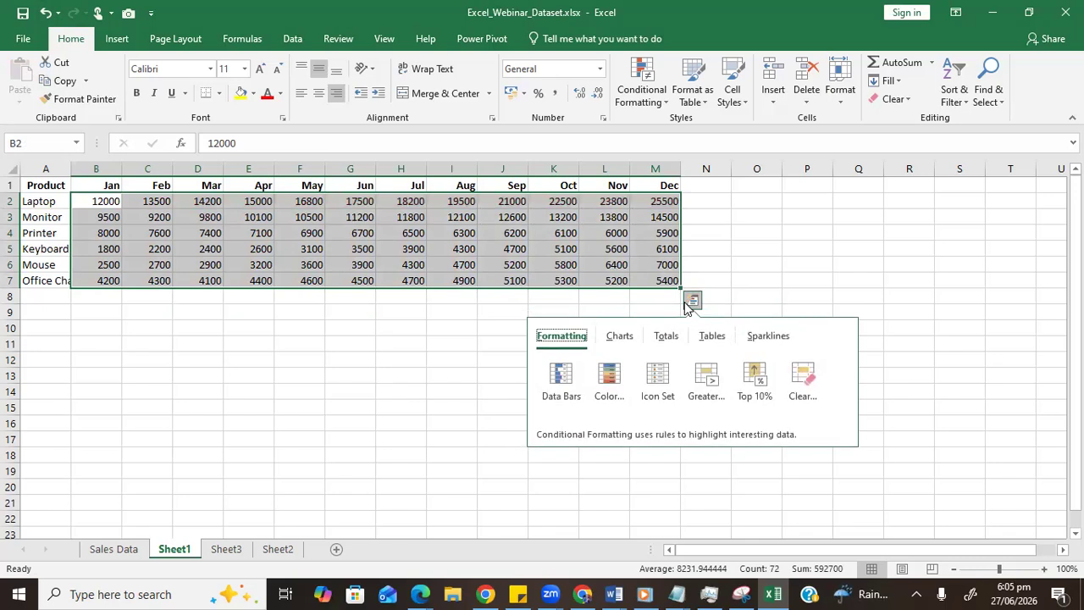
pyautogui.click(634, 337)
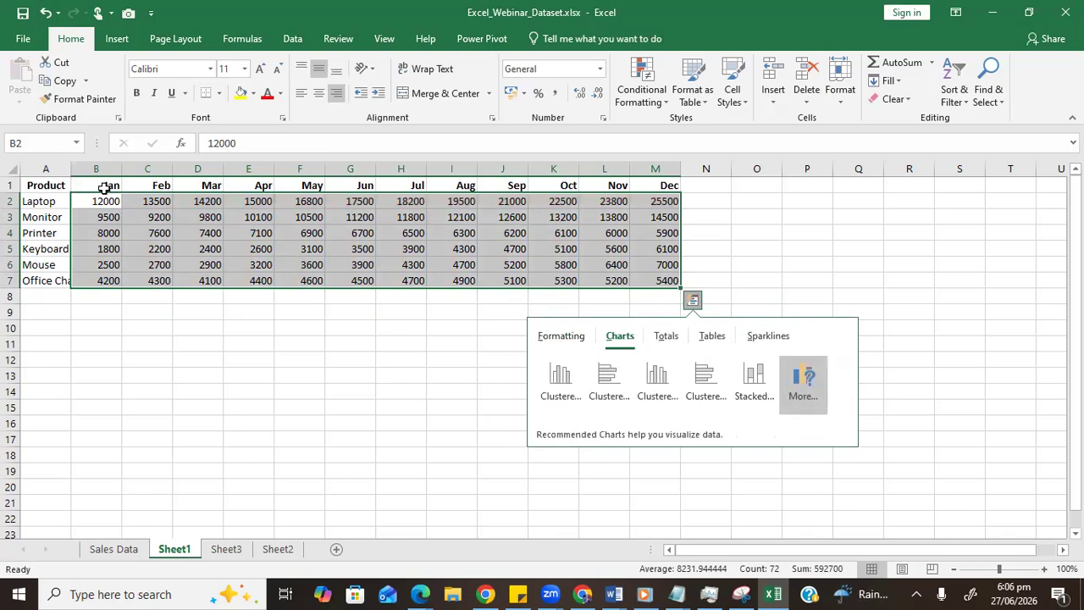
pyautogui.moveTo(46, 183); pyautogui.dragTo(689, 293)
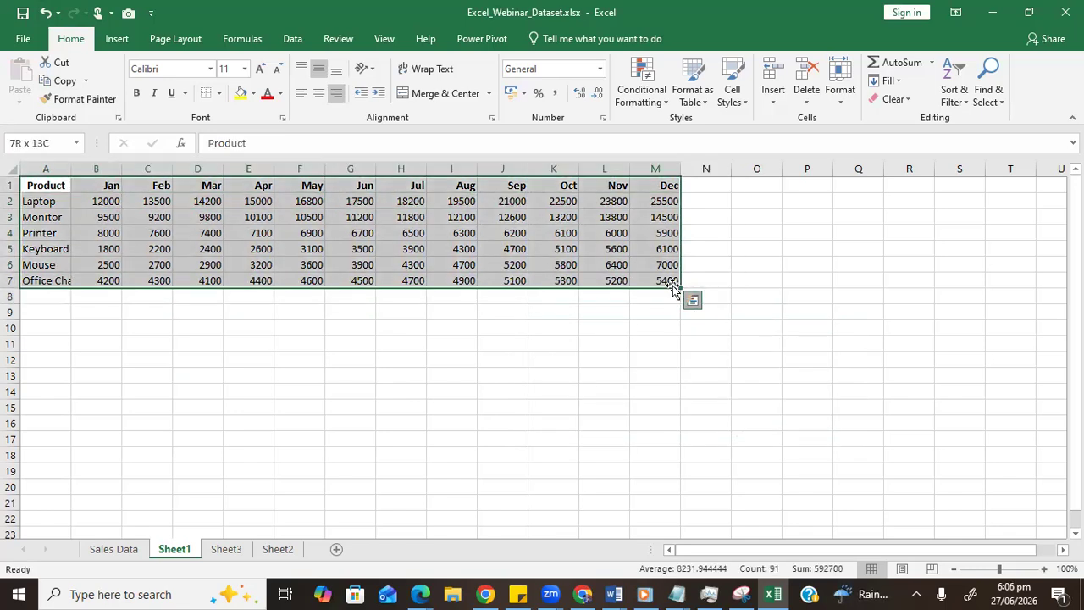
pyautogui.click(692, 300)
pyautogui.click(621, 336)
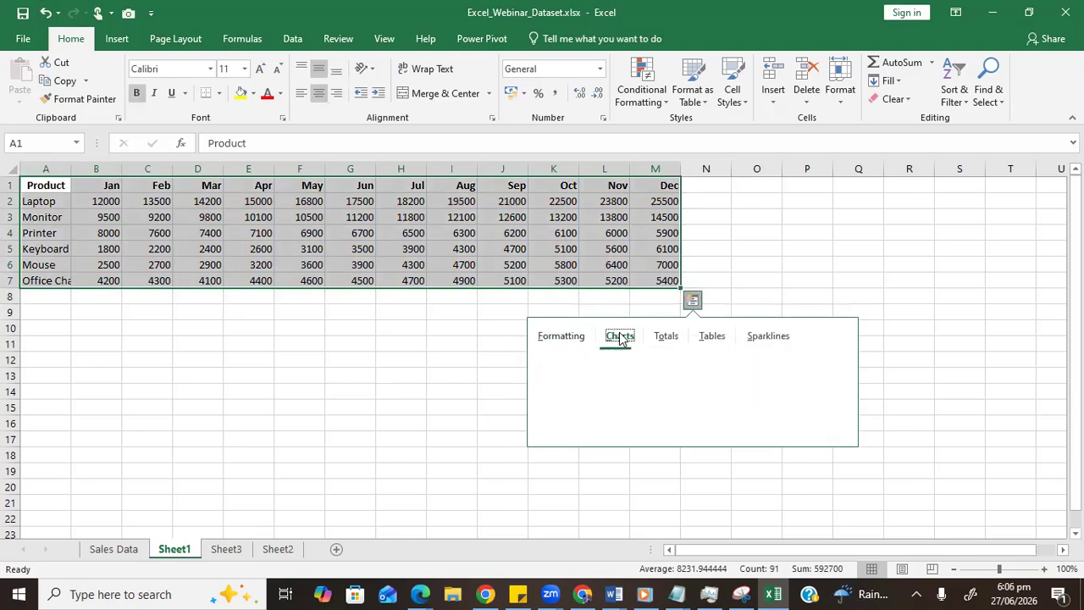
pyautogui.moveTo(584, 361)
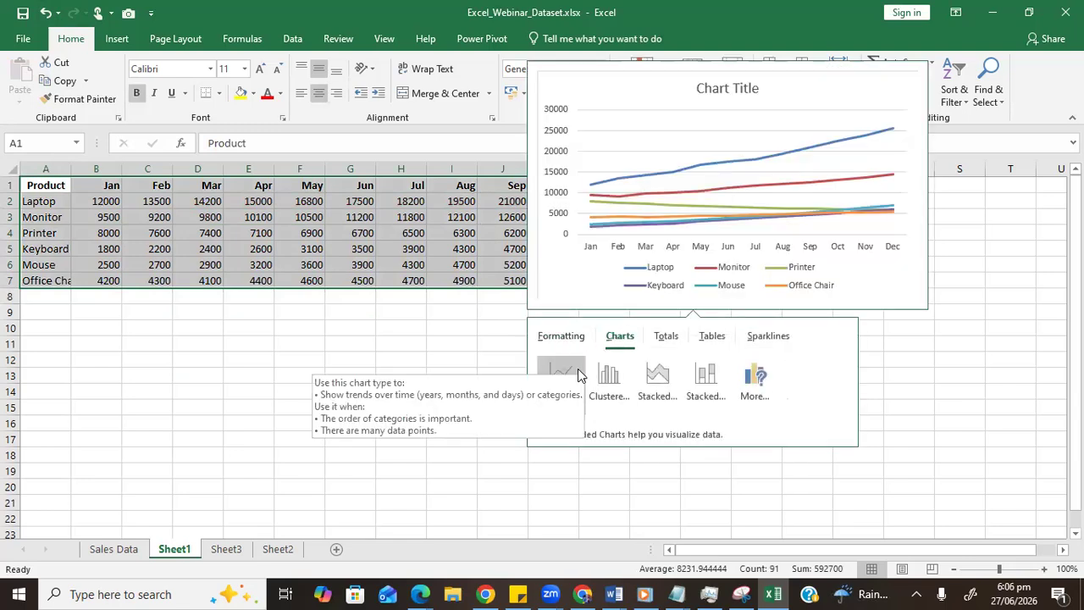
pyautogui.click(578, 369)
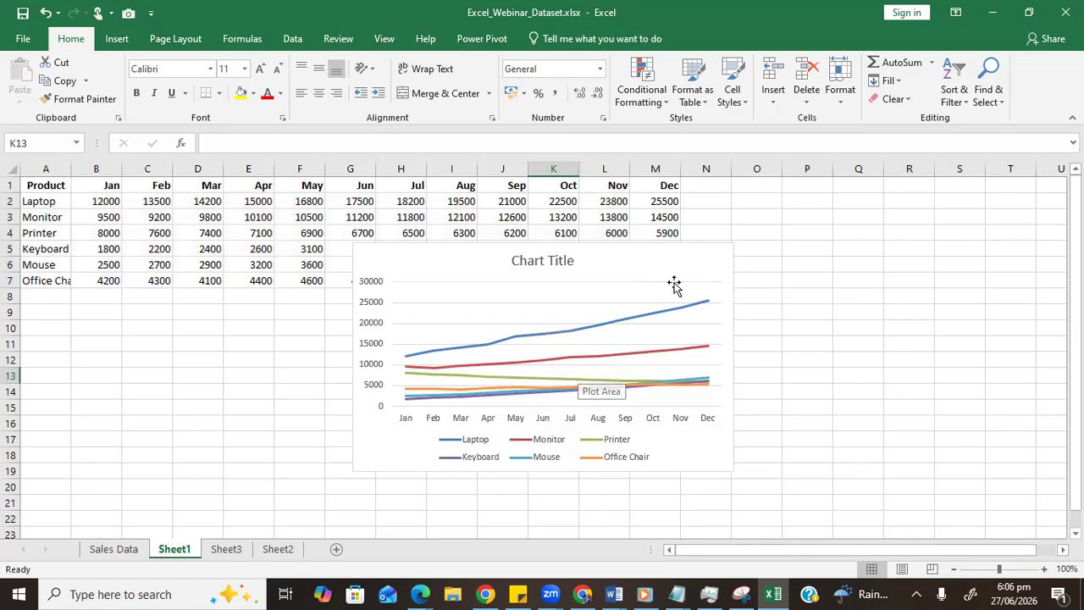
pyautogui.click(719, 261)
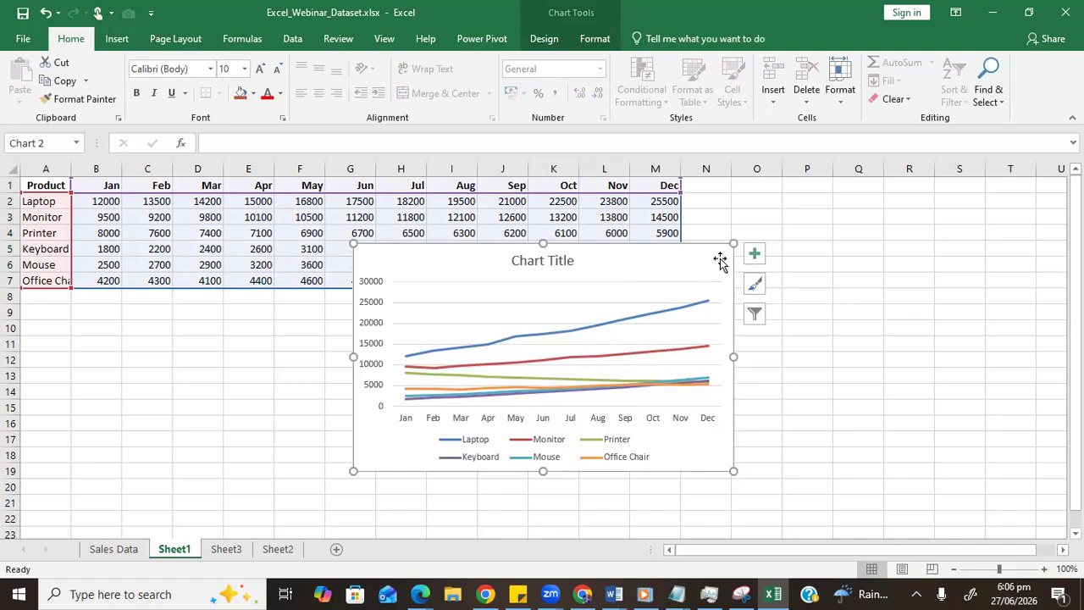
# Step: Delete the line chart of the monthly product figures from Sheet1
pyautogui.moveTo(720, 261)
pyautogui.mouseDown()
pyautogui.moveTo(702, 211)
pyautogui.moveTo(701, 257)
pyautogui.mouseUp()
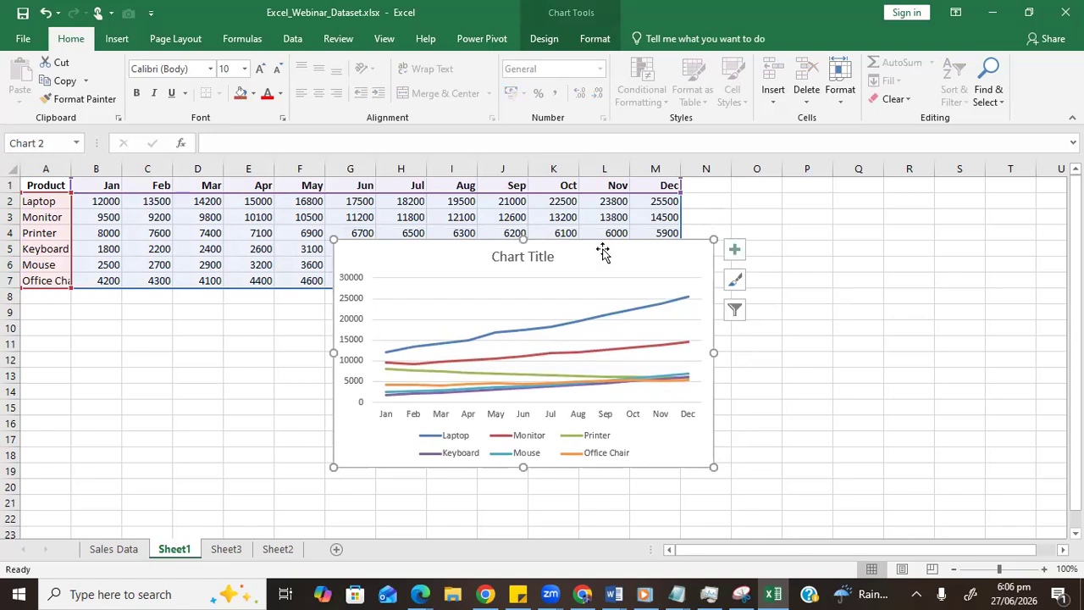
pyautogui.press('Delete')
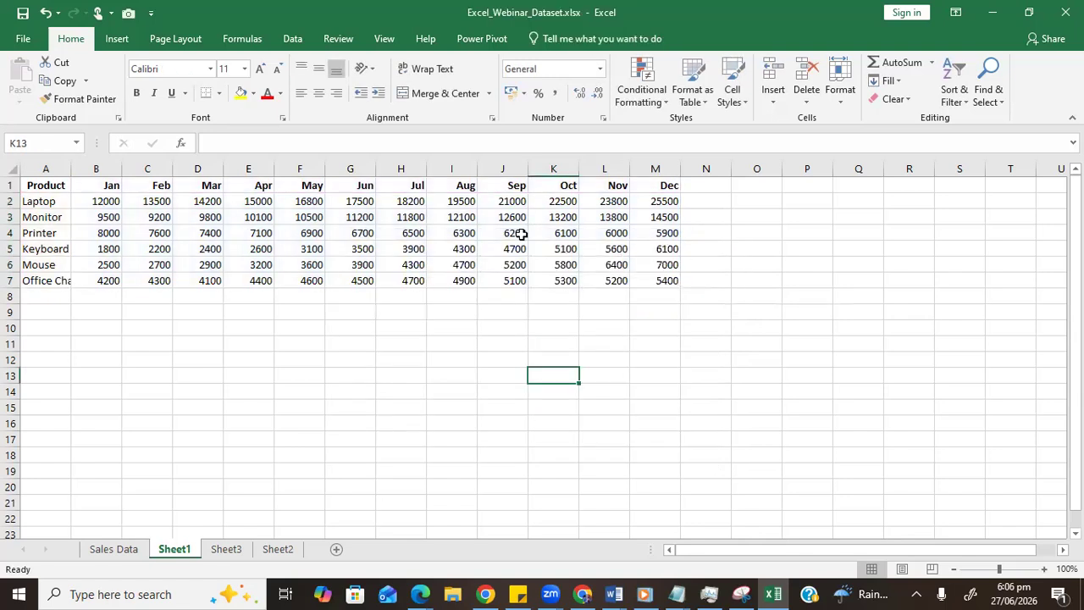
# Step: Insert a Quick Analysis clustered column chart from the full product table A1:M7, and delete it
pyautogui.moveTo(42, 184); pyautogui.dragTo(657, 280)
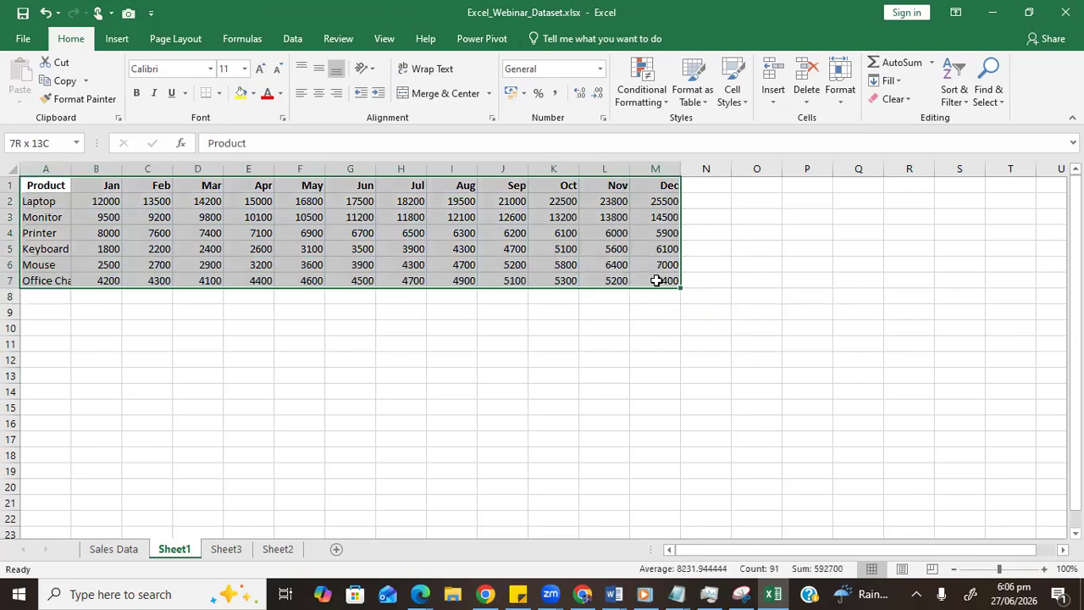
pyautogui.click(693, 300)
pyautogui.click(619, 337)
pyautogui.click(610, 377)
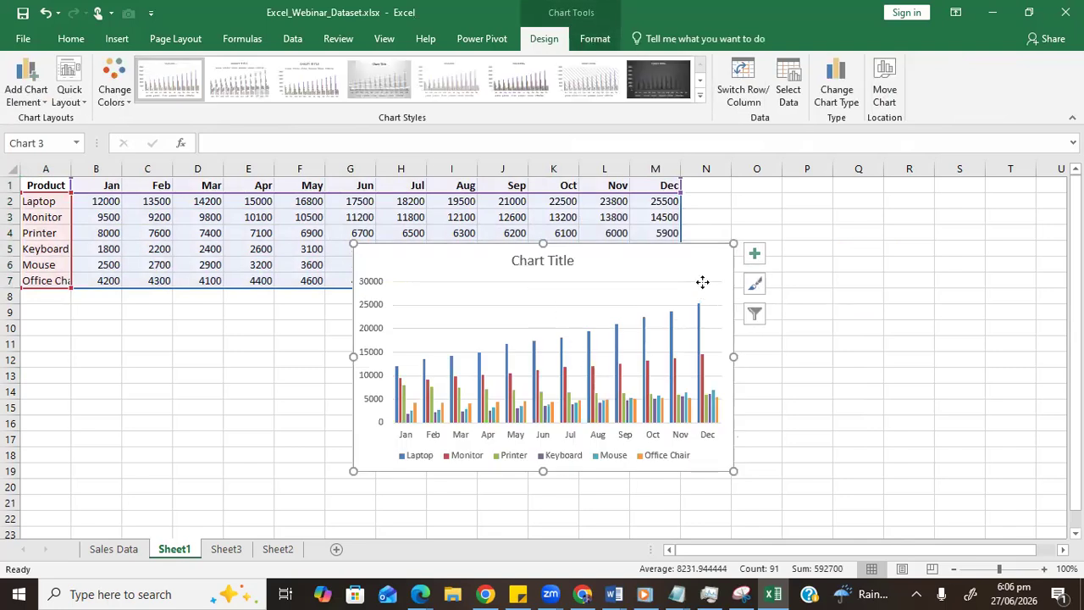
pyautogui.click(702, 282)
pyautogui.click(706, 263)
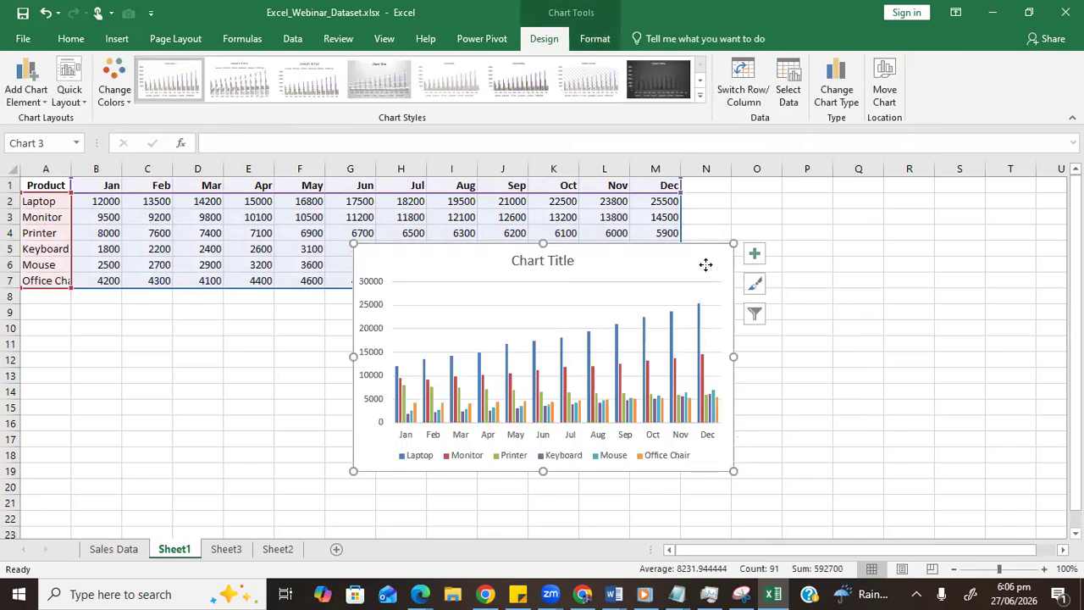
pyautogui.press('Delete')
# Step: Browse the Quick Analysis chart and totals options for the product table A1:M7
pyautogui.click(693, 300)
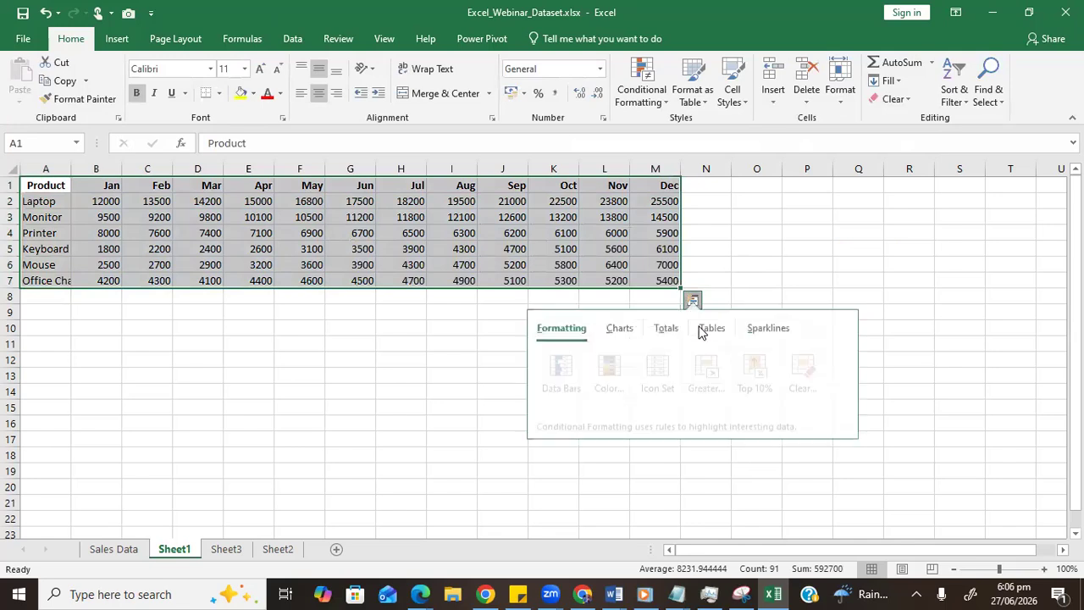
pyautogui.click(619, 337)
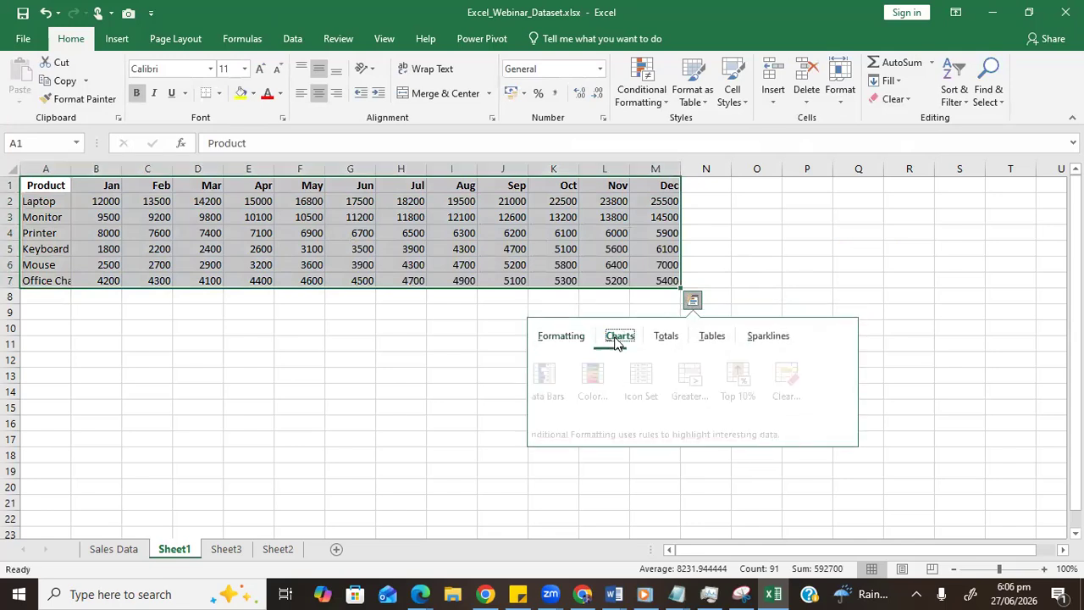
pyautogui.moveTo(660, 378)
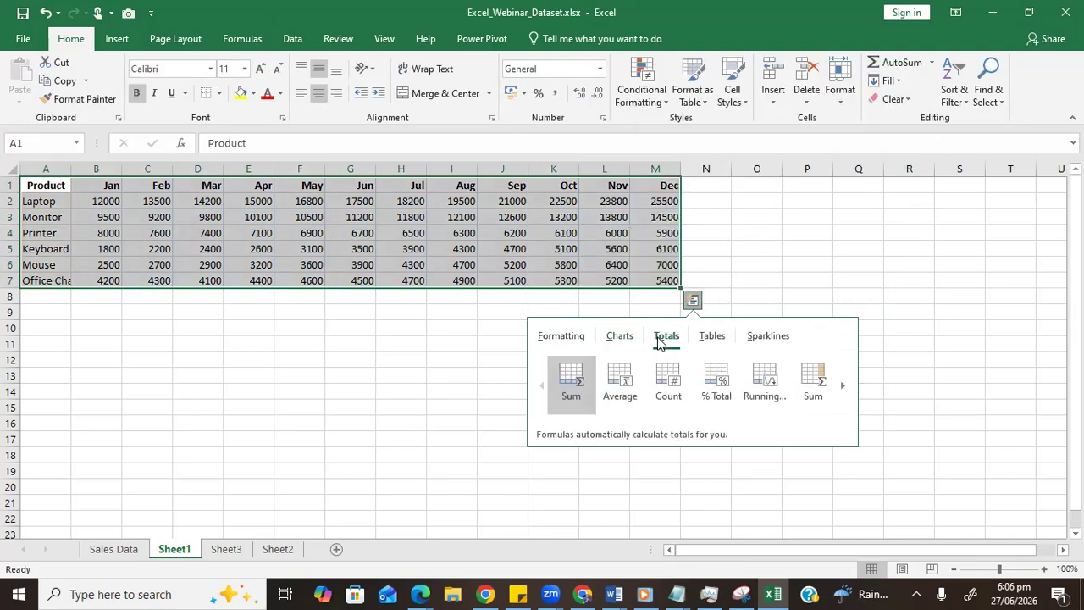
# Step: Add a Quick Analysis Sum total beneath the January figures, using the range B1:B7
pyautogui.click(99, 198)
pyautogui.moveTo(97, 187); pyautogui.dragTo(116, 280)
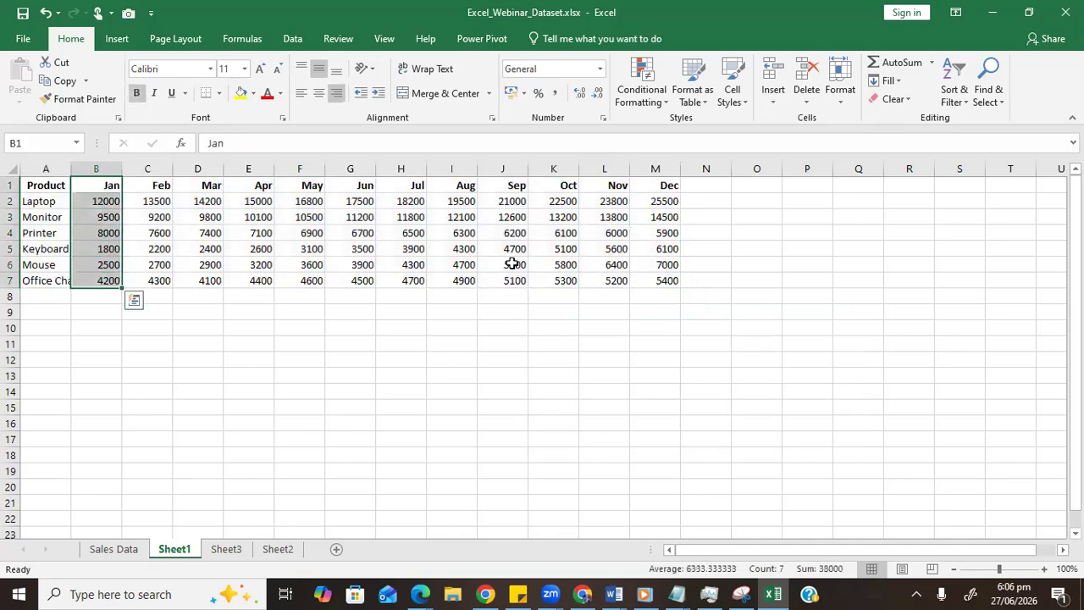
pyautogui.click(134, 301)
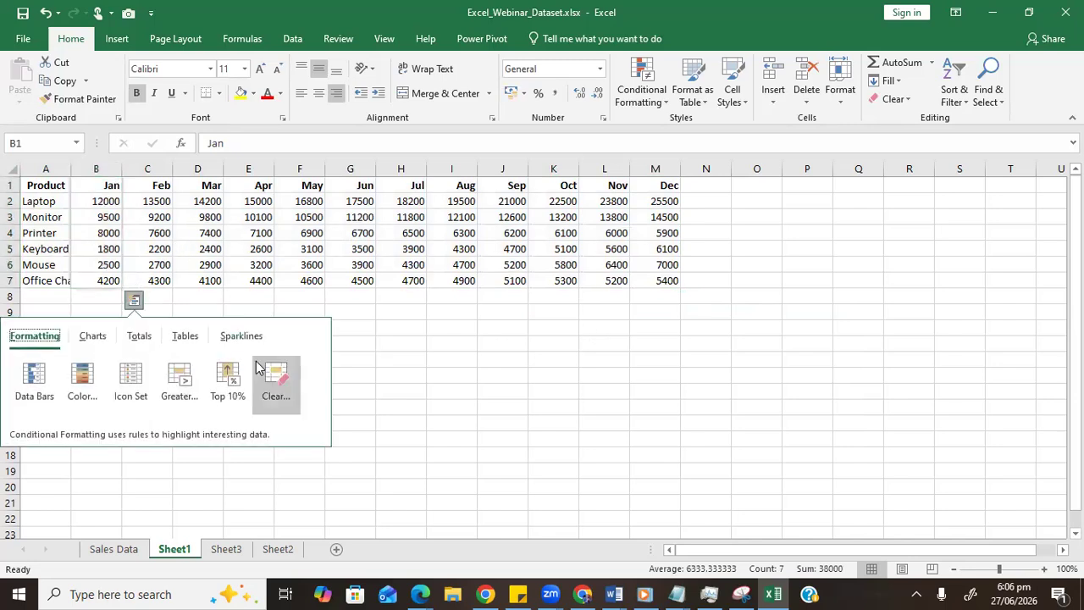
pyautogui.click(140, 337)
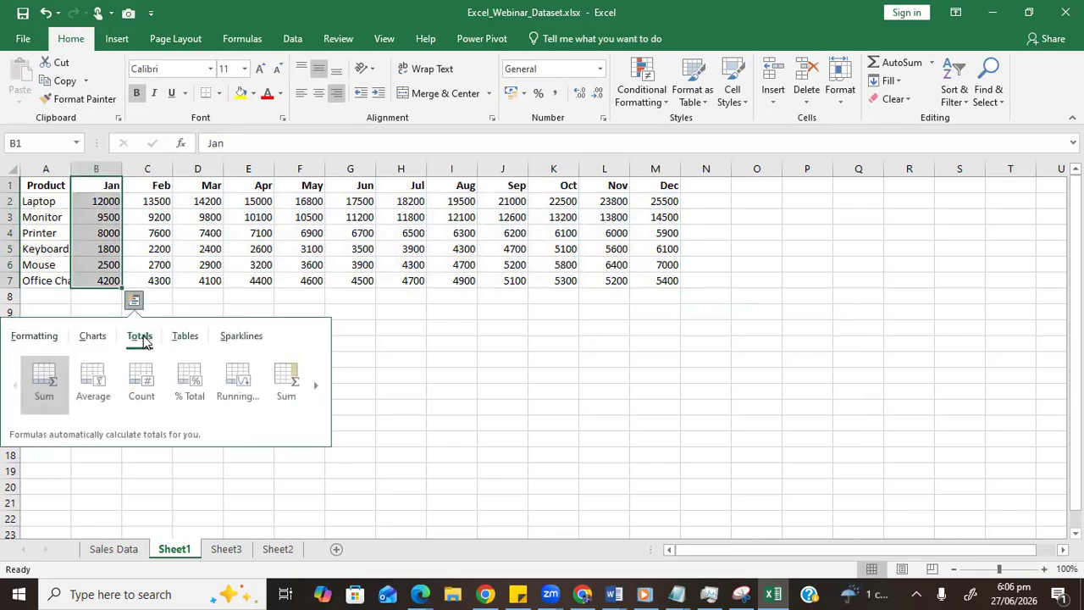
pyautogui.click(35, 375)
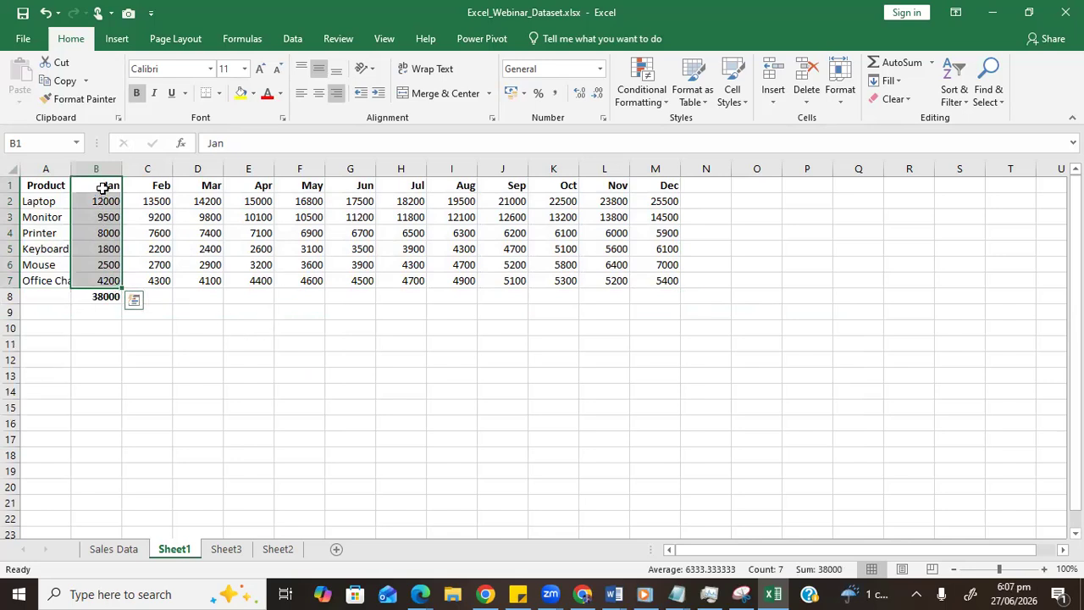
# Step: Add a Quick Analysis Average beneath the February figures in C2:C7
pyautogui.moveTo(145, 201); pyautogui.dragTo(151, 273)
pyautogui.click(185, 300)
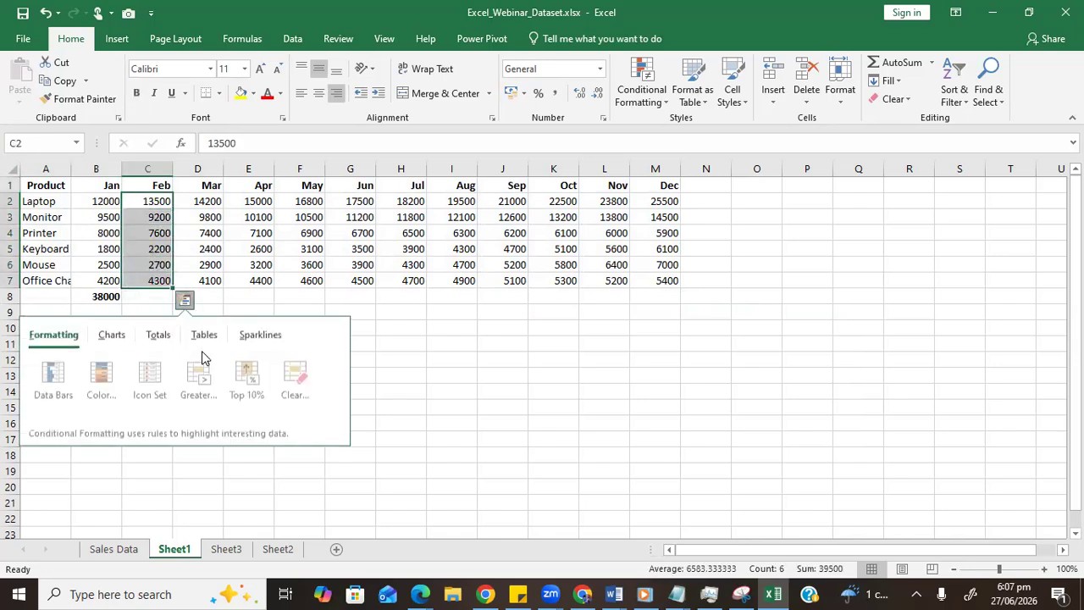
pyautogui.click(167, 339)
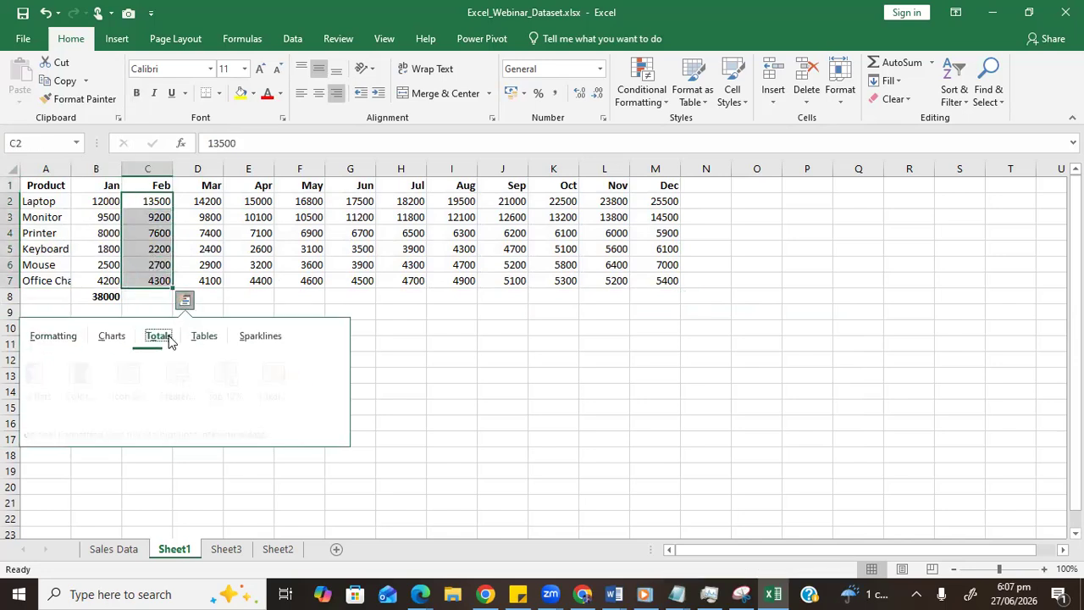
pyautogui.click(113, 375)
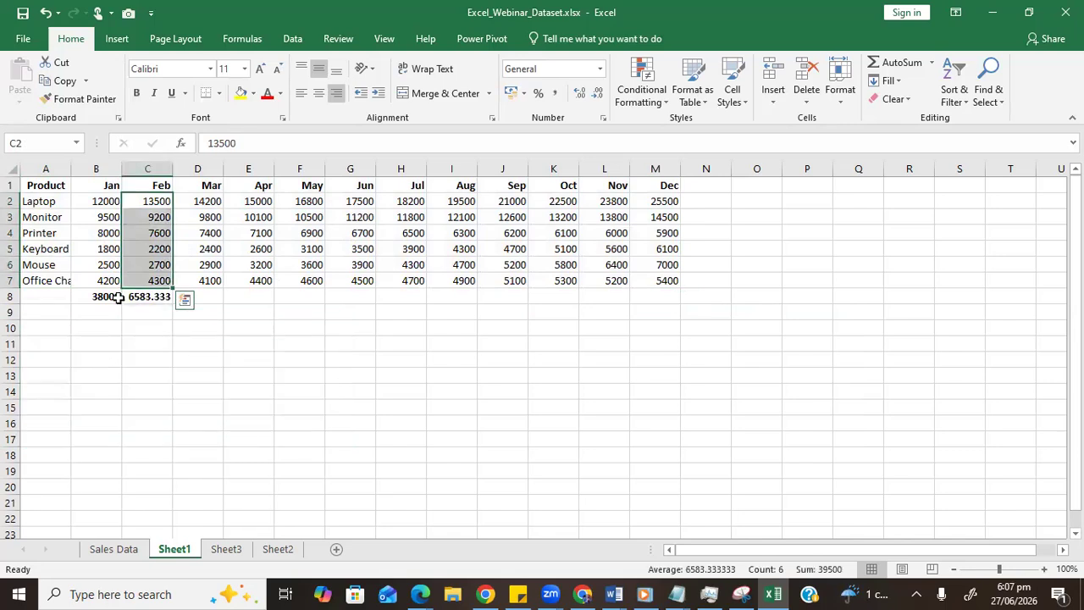
# Step: Add Quick Analysis column Sum totals in row 8 for all monthly figures in B2:M7, replacing the existing data there
pyautogui.moveTo(106, 205); pyautogui.dragTo(656, 281)
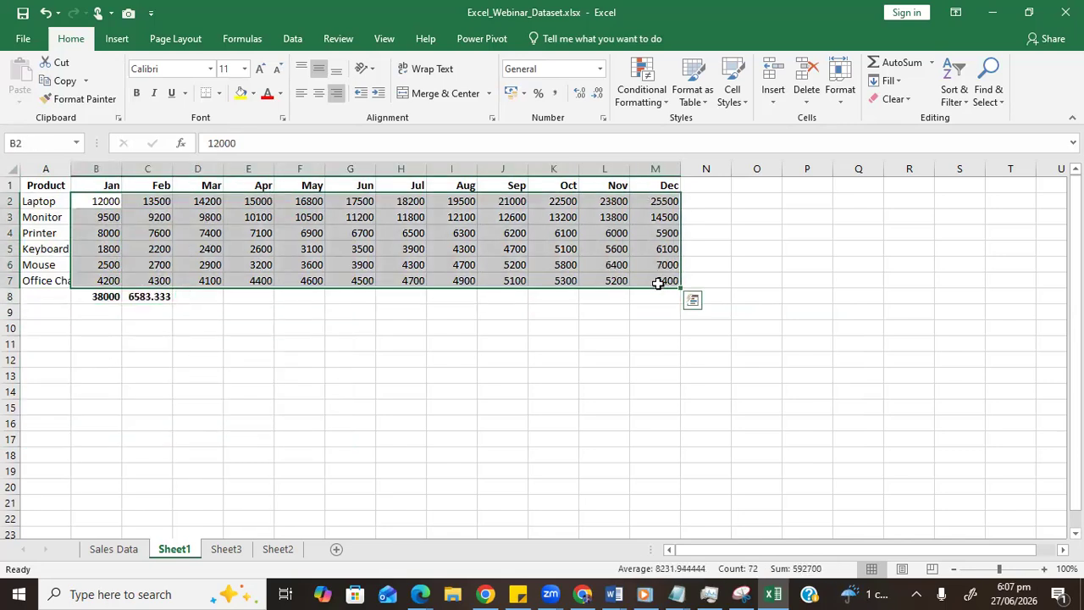
pyautogui.click(693, 299)
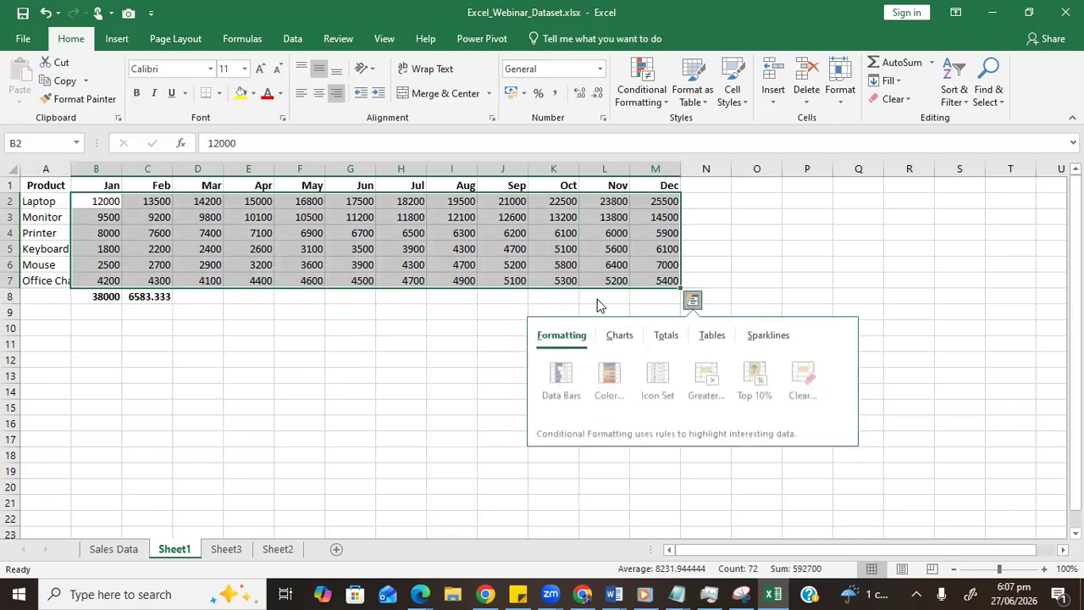
pyautogui.click(661, 338)
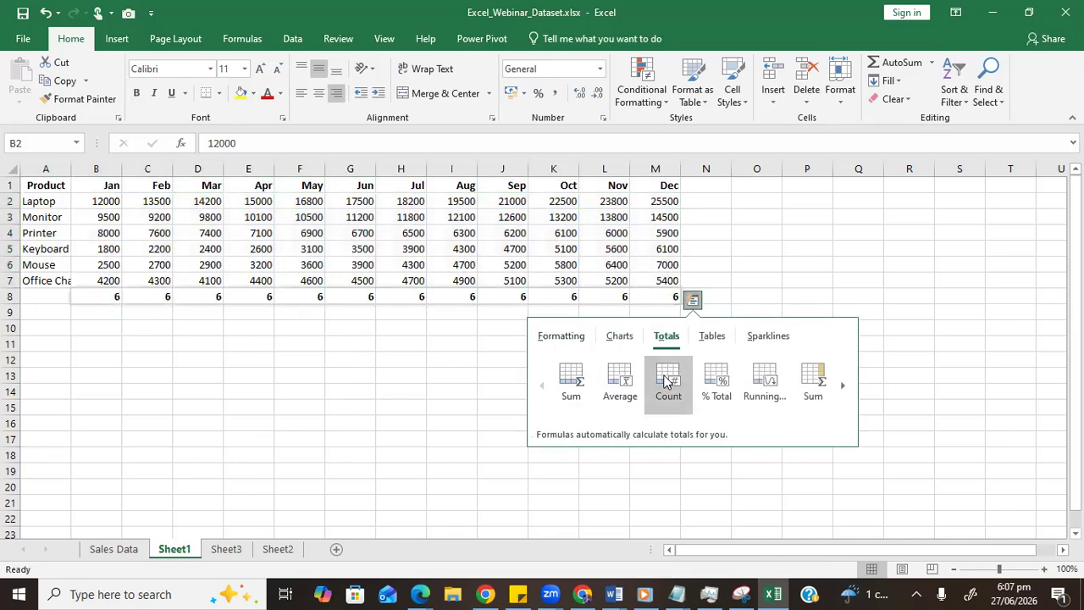
pyautogui.click(569, 377)
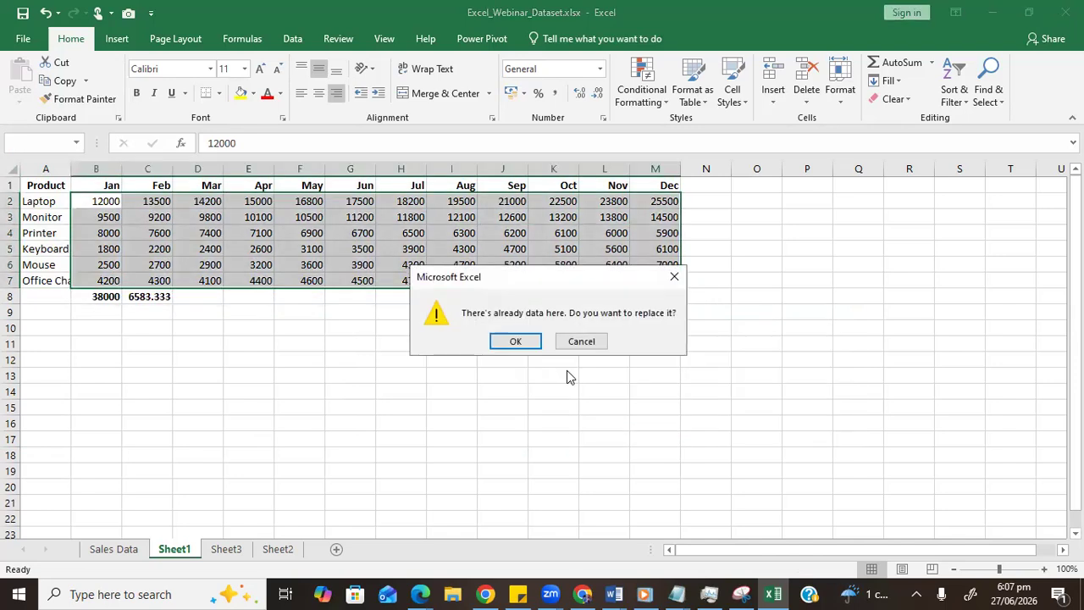
pyautogui.click(515, 342)
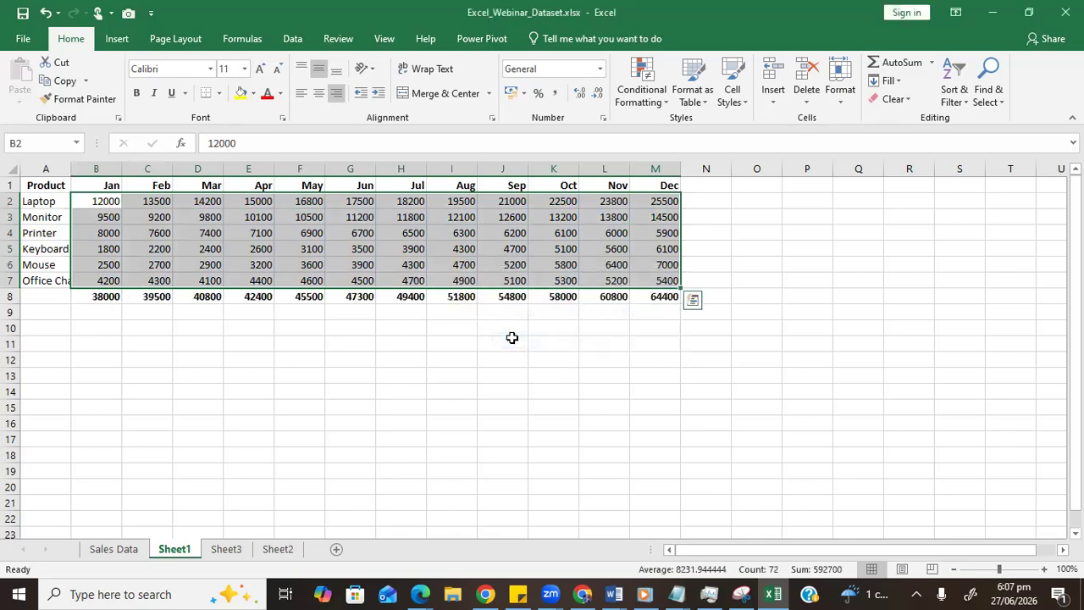
# Step: Add Quick Analysis row Sum totals in column N for each product in B2:M7
pyautogui.click(691, 300)
pyautogui.click(664, 337)
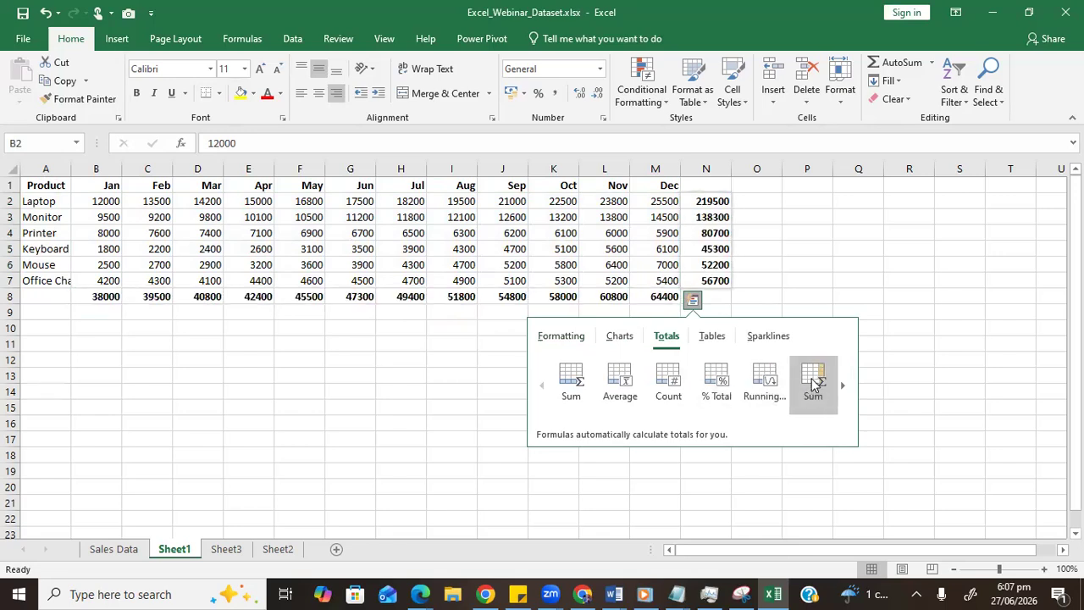
pyautogui.click(813, 383)
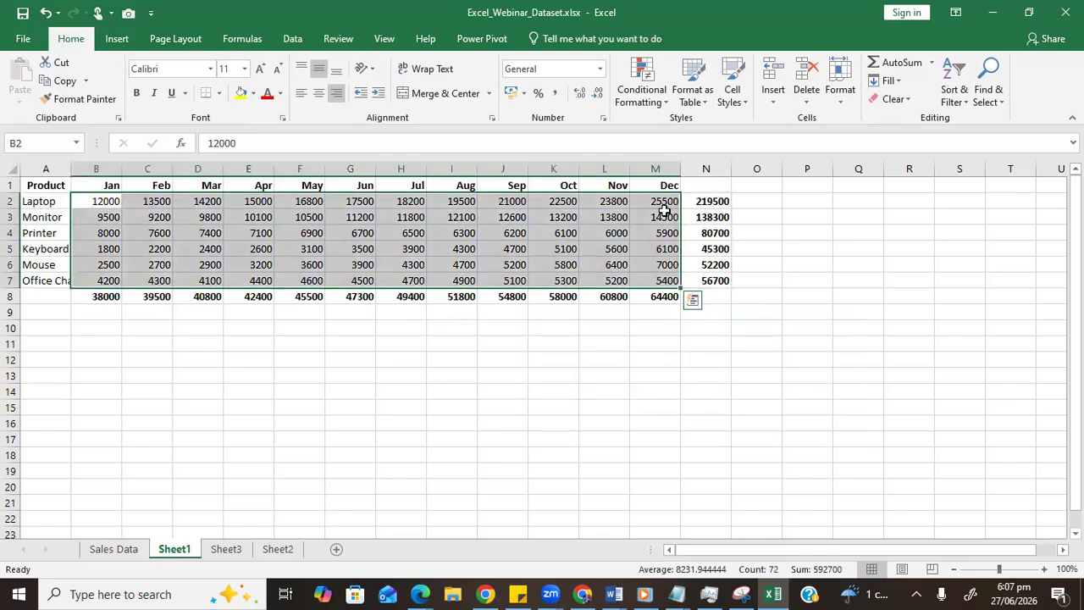
# Step: Examine the January column and Laptop row ranges, and preview the Quick Analysis column Sum totals for B2:M7
pyautogui.moveTo(107, 206); pyautogui.dragTo(121, 287)
pyautogui.moveTo(105, 205); pyautogui.dragTo(658, 203)
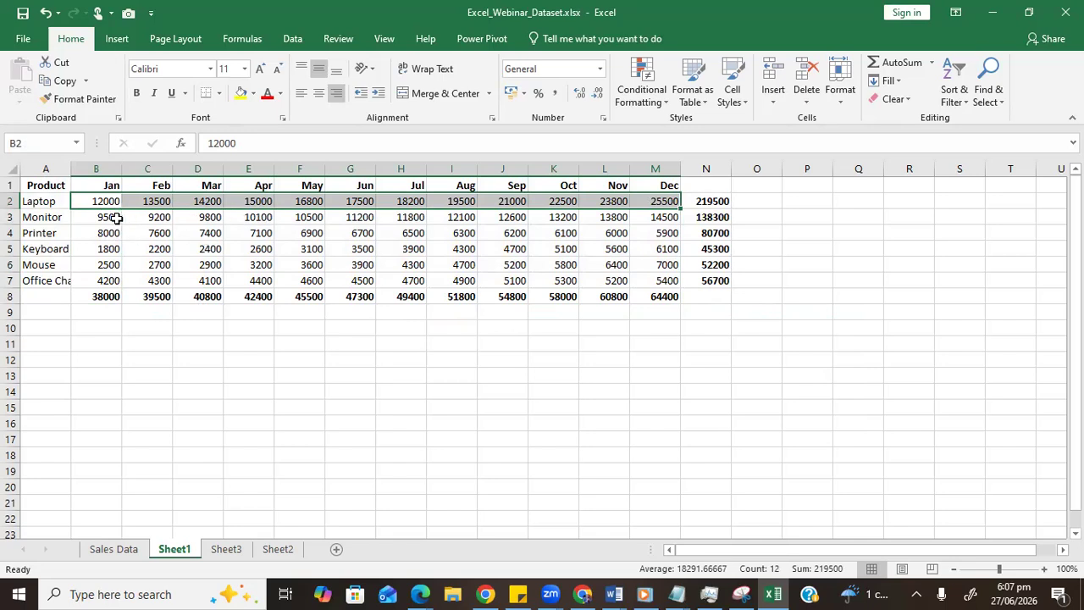
pyautogui.moveTo(107, 201); pyautogui.dragTo(672, 280)
pyautogui.click(693, 300)
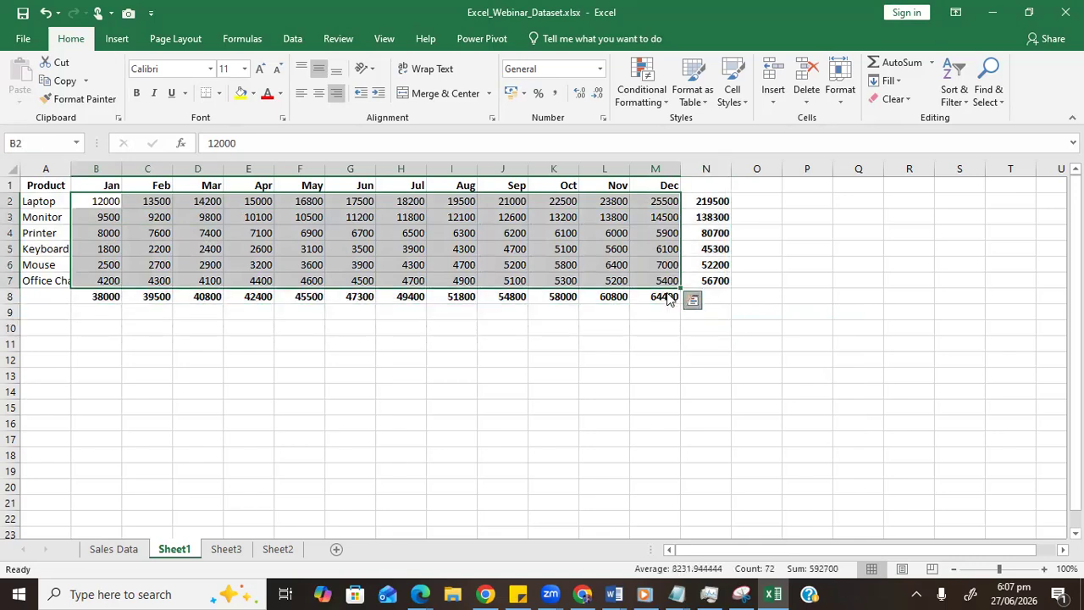
pyautogui.click(667, 337)
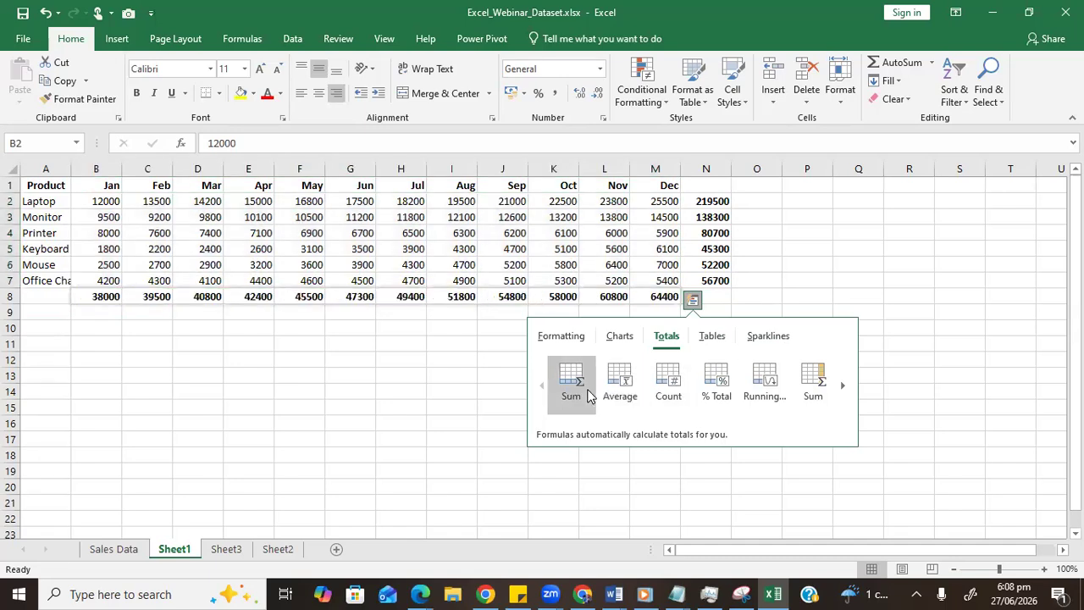
# Step: Convert the monthly figures B2:M7 into a Quick Analysis table, and undo the conversion
pyautogui.click(718, 337)
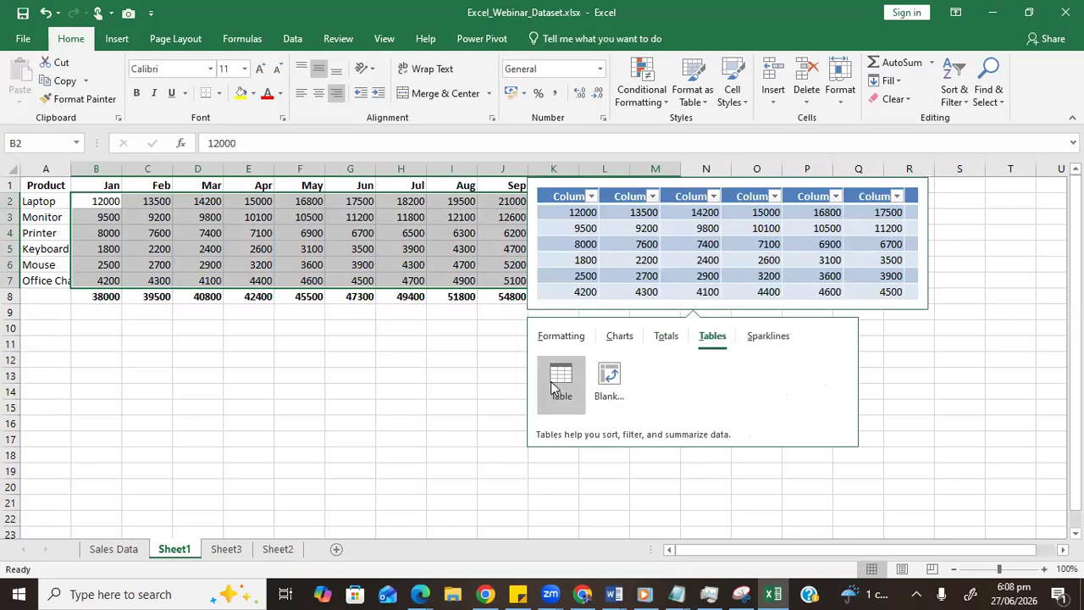
pyautogui.click(554, 388)
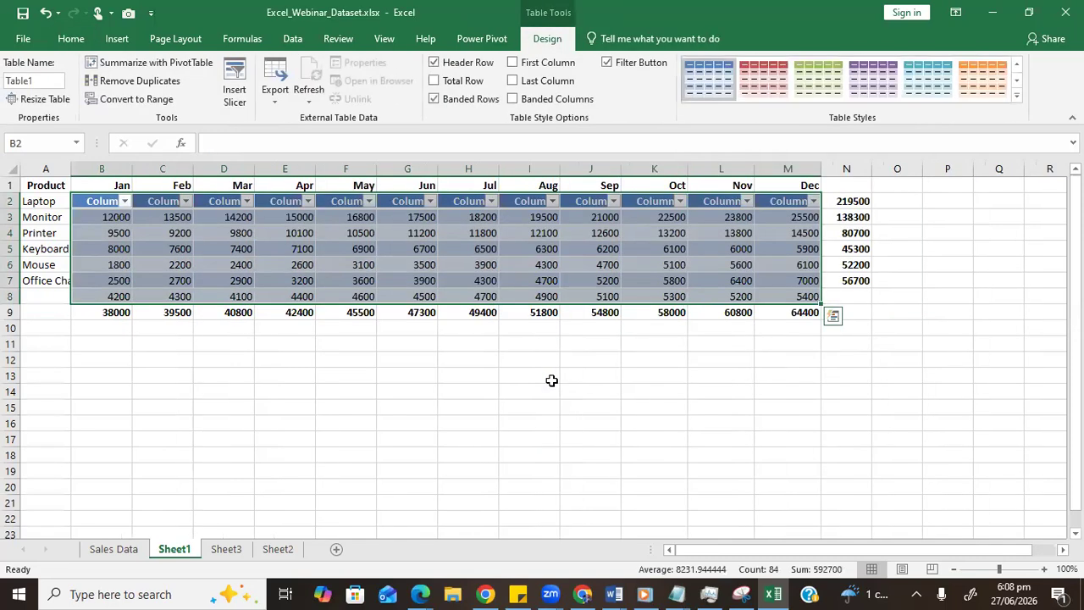
pyautogui.press('super')
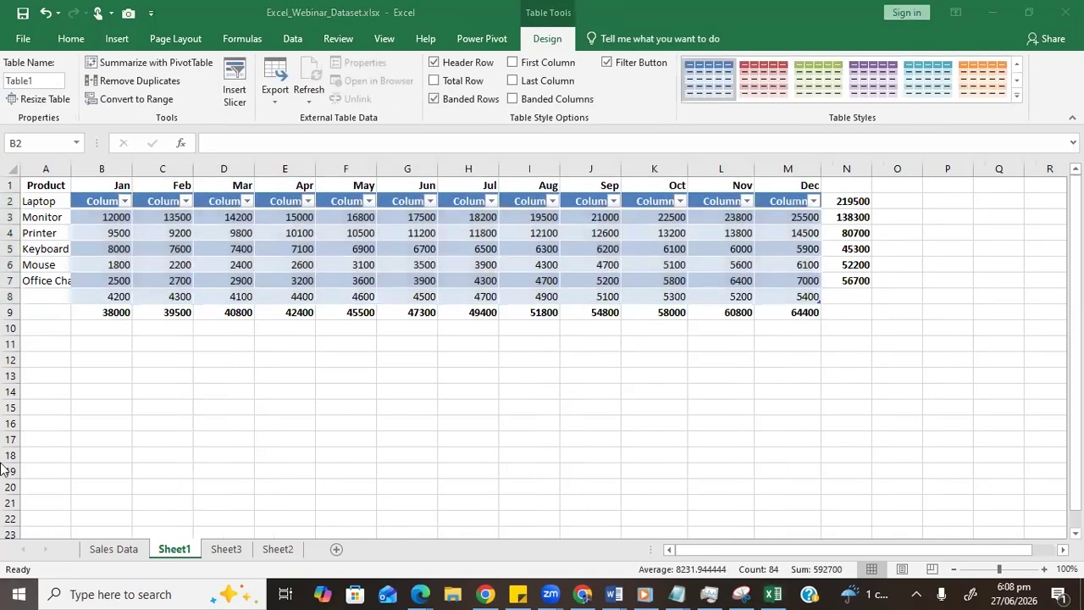
pyautogui.press('Escape')
pyautogui.hotkey('ctrl', 'z')
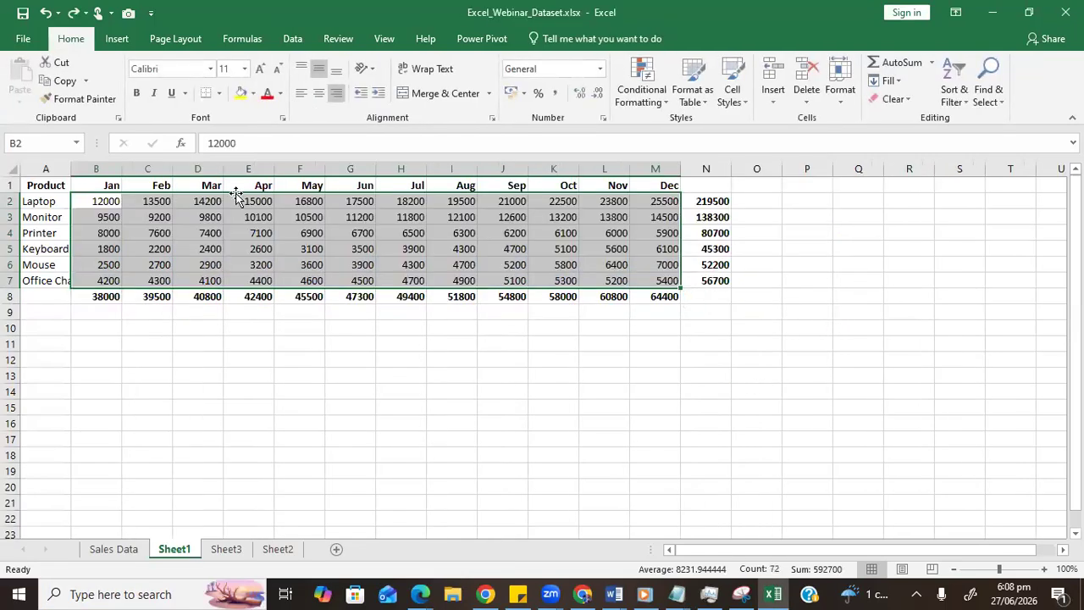
# Step: Preview the Quick Analysis table and sparkline options for the full product table A1:M7, and dismiss them
pyautogui.moveTo(34, 183); pyautogui.dragTo(669, 281)
pyautogui.click(695, 302)
pyautogui.click(713, 335)
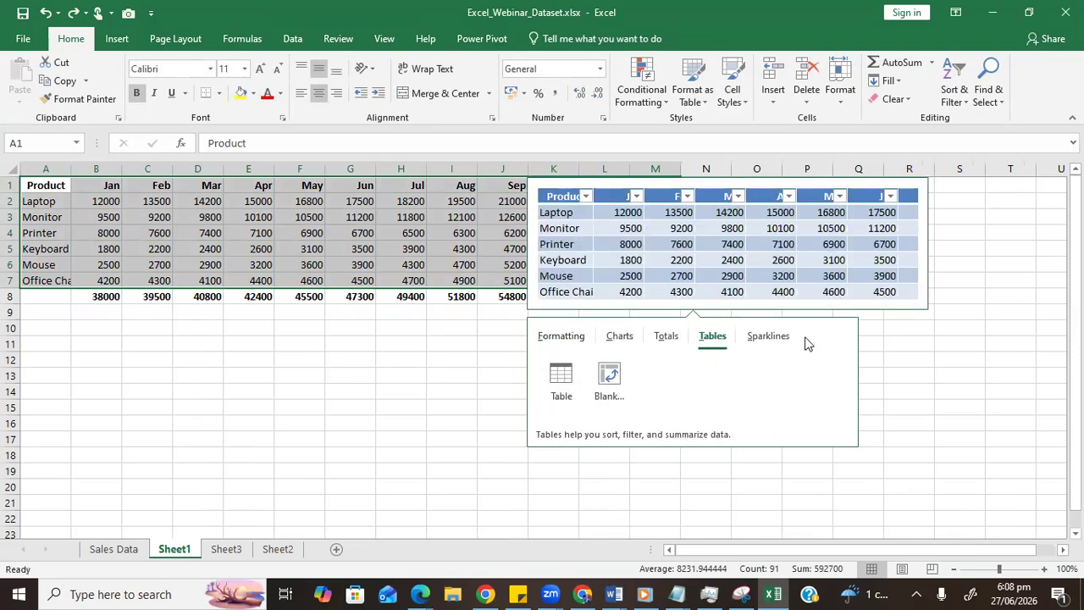
pyautogui.click(768, 336)
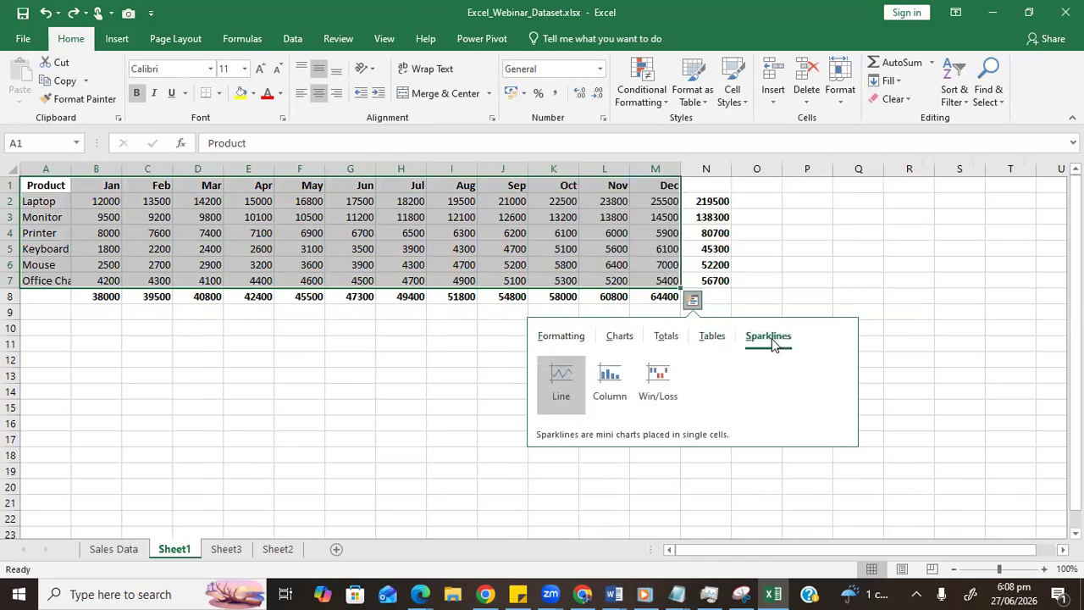
pyautogui.click(823, 261)
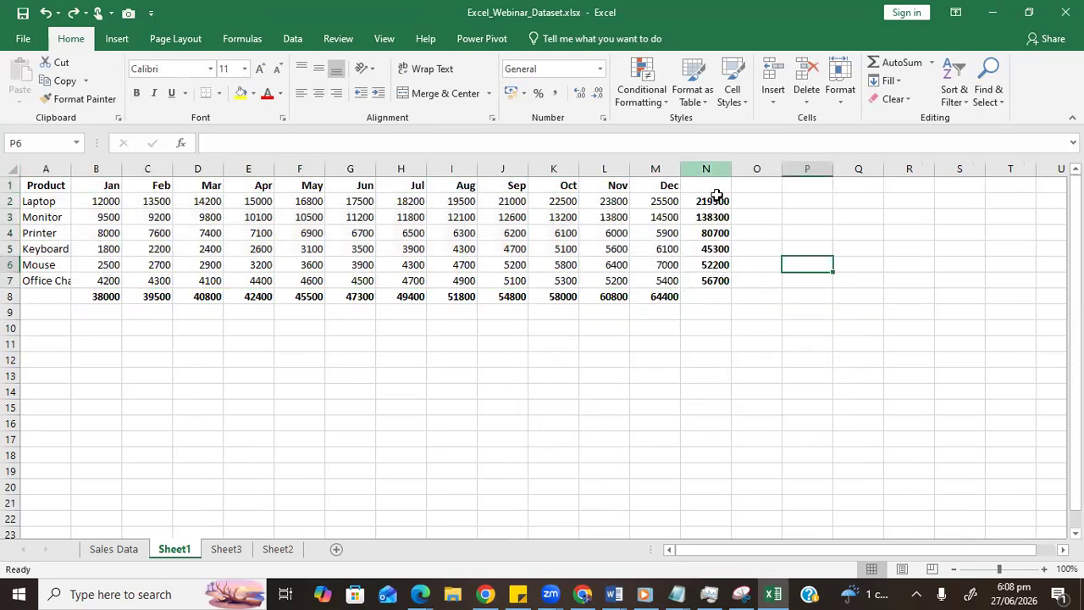
pyautogui.click(48, 188)
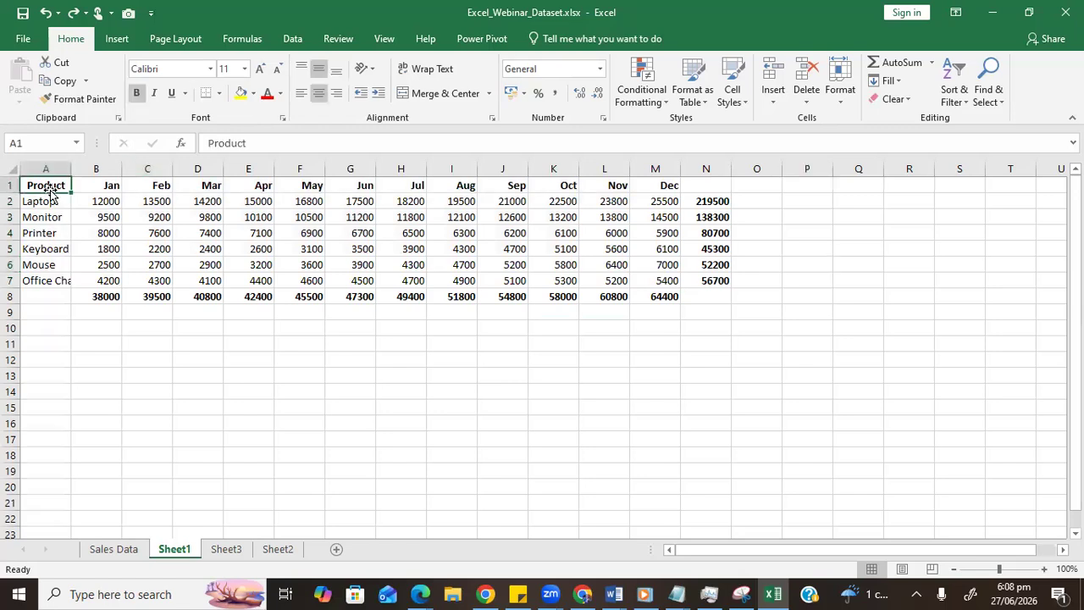
pyautogui.moveTo(48, 188); pyautogui.dragTo(671, 286)
pyautogui.click(694, 301)
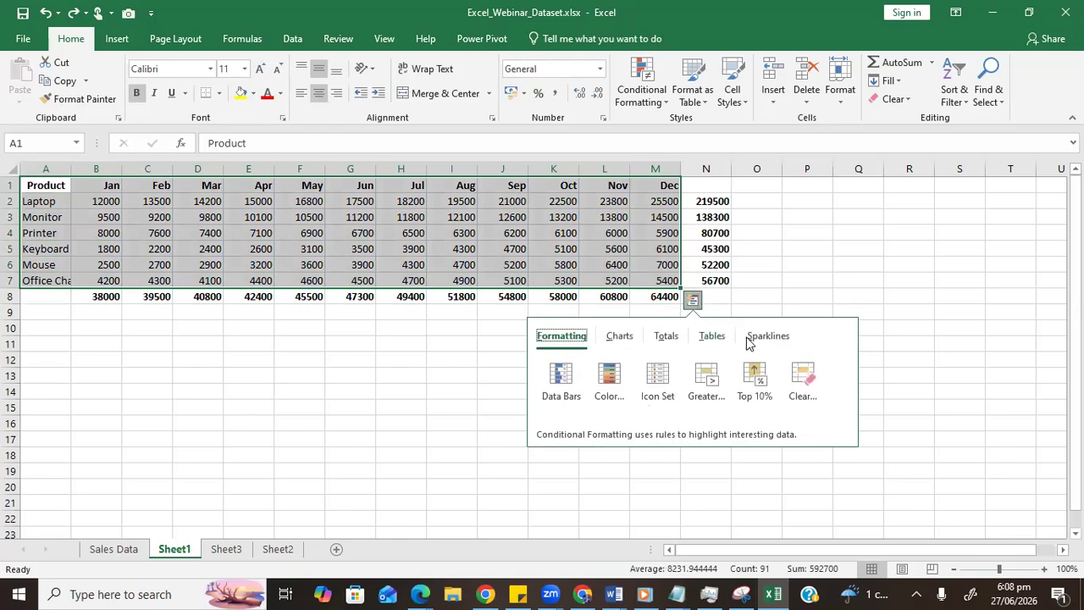
pyautogui.click(784, 284)
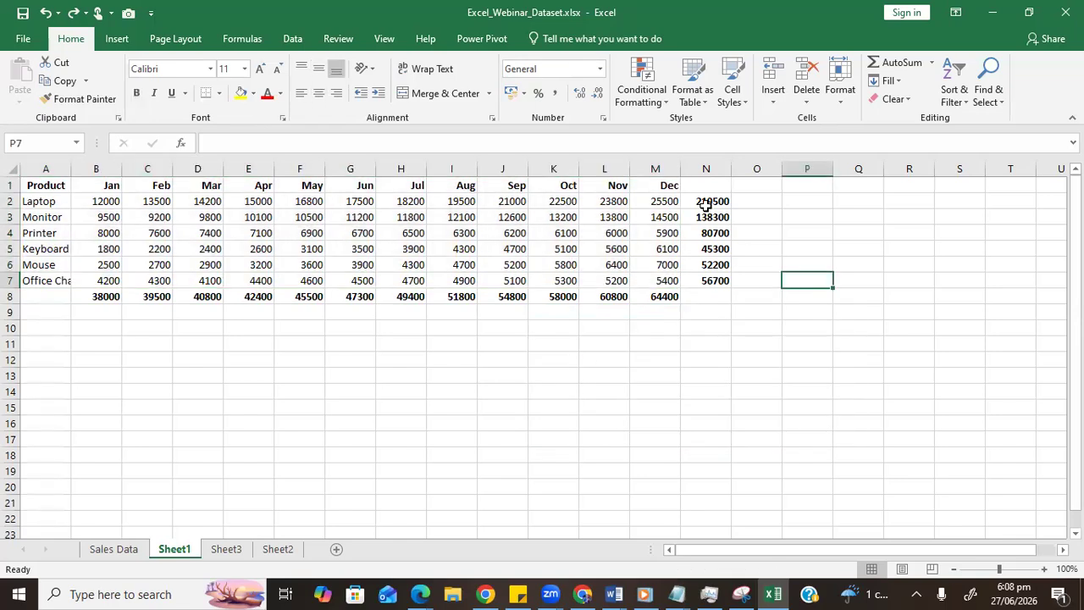
# Step: Clear the product totals in column N and the monthly totals in row 8
pyautogui.click(705, 168)
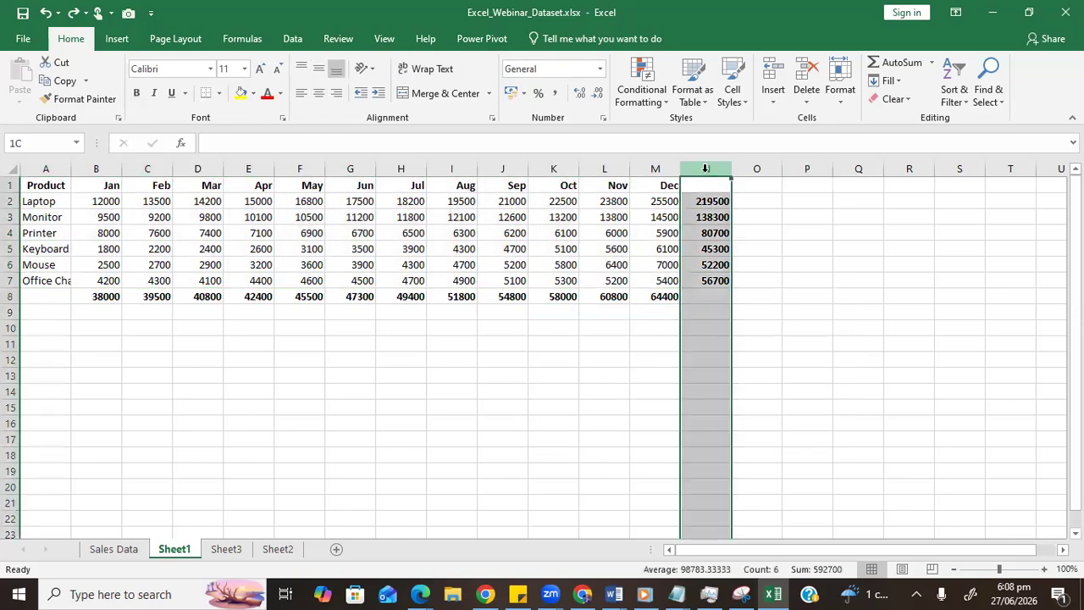
pyautogui.press('Delete')
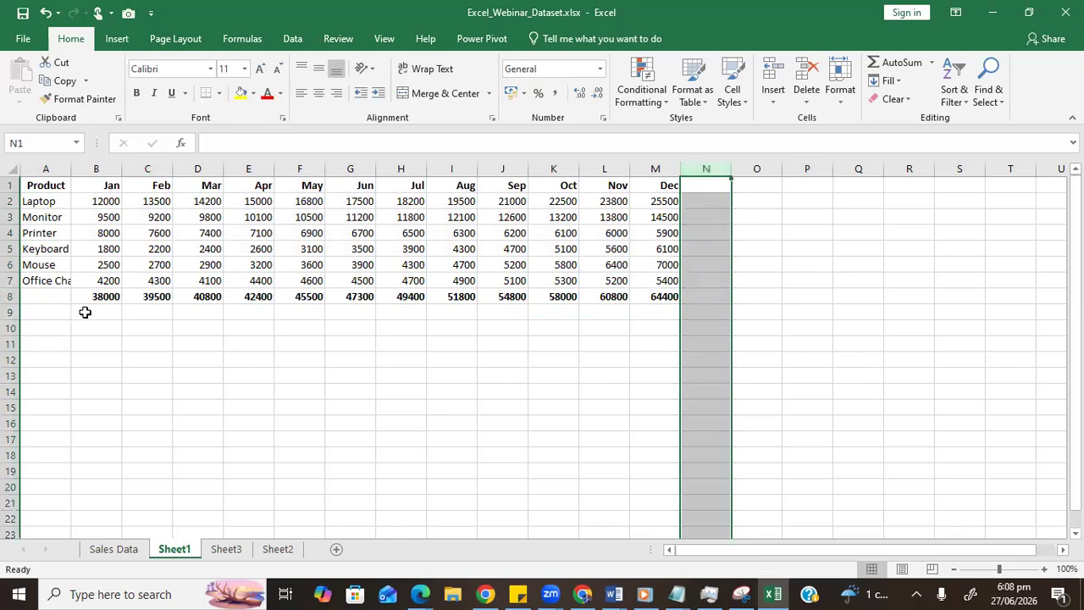
pyautogui.click(12, 295)
pyautogui.press('Delete')
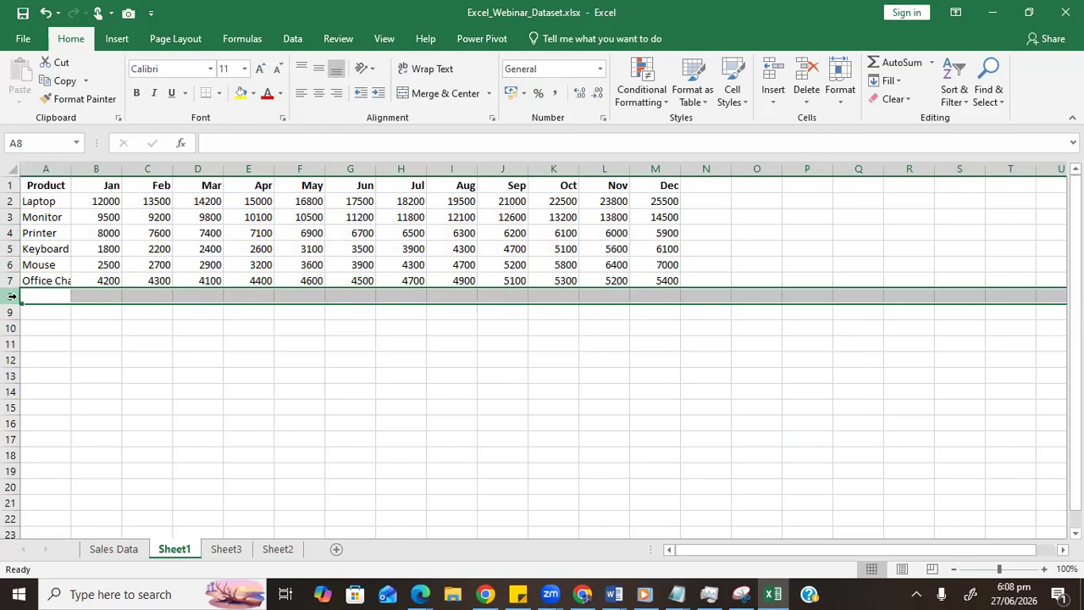
pyautogui.click(622, 275)
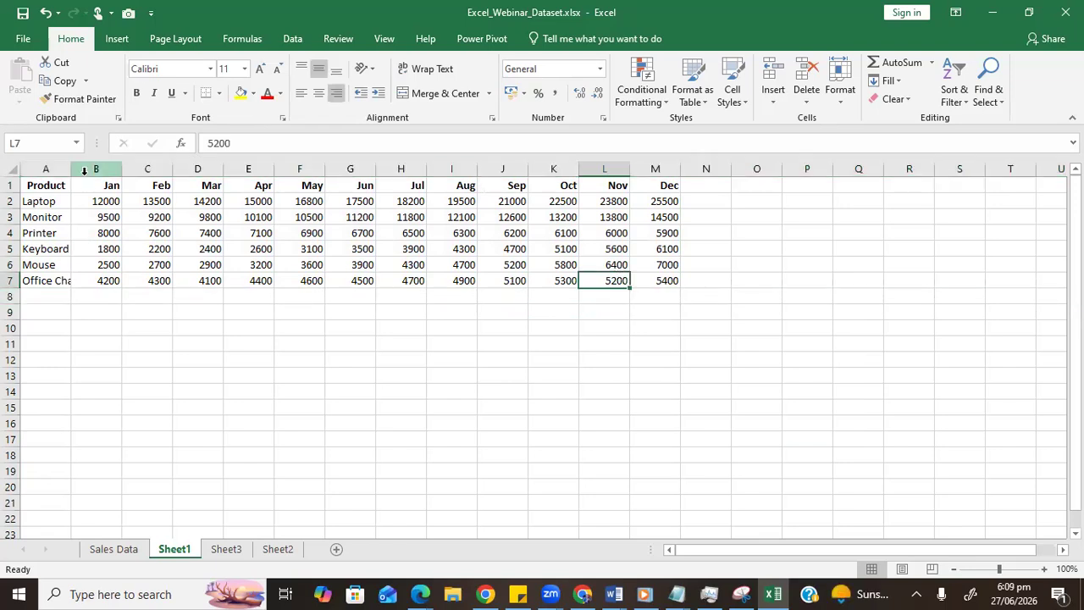
# Step: Add Quick Analysis Line sparklines in column N for the product table A1:M7
pyautogui.moveTo(45, 185); pyautogui.dragTo(670, 281)
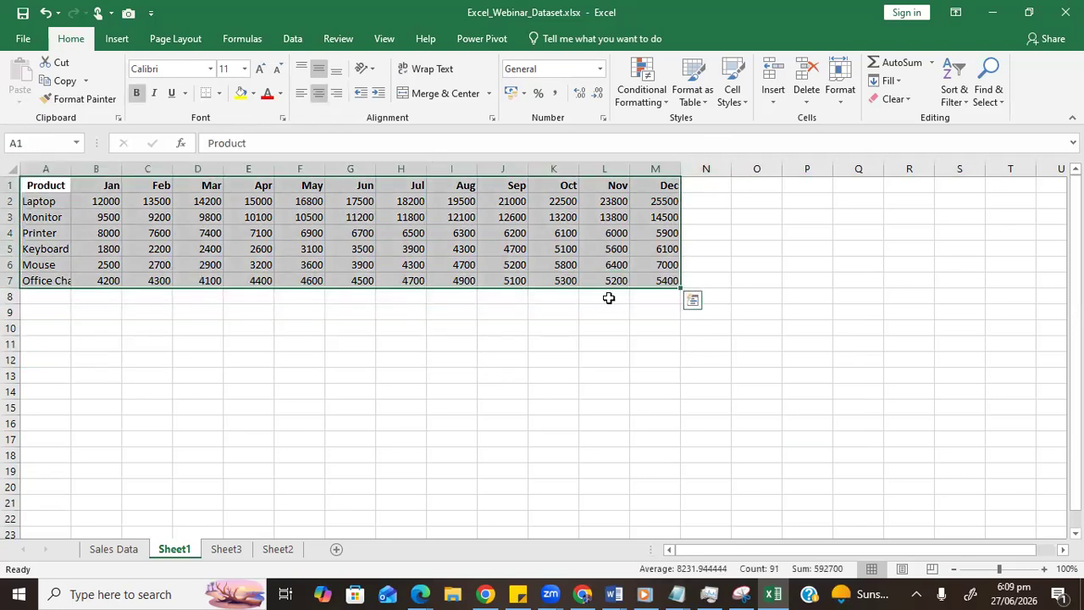
pyautogui.click(690, 302)
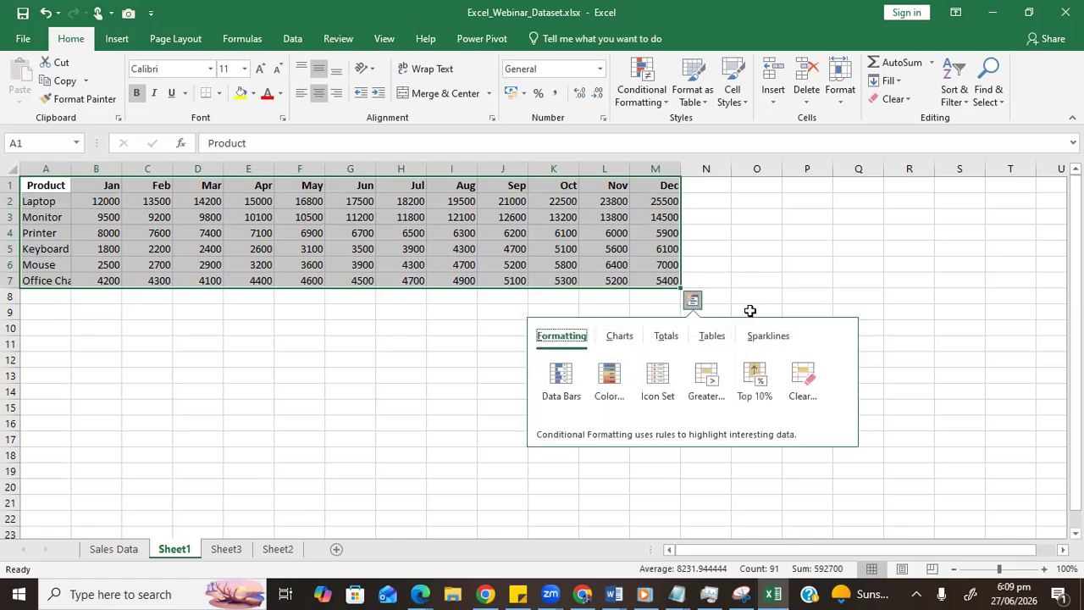
pyautogui.click(766, 338)
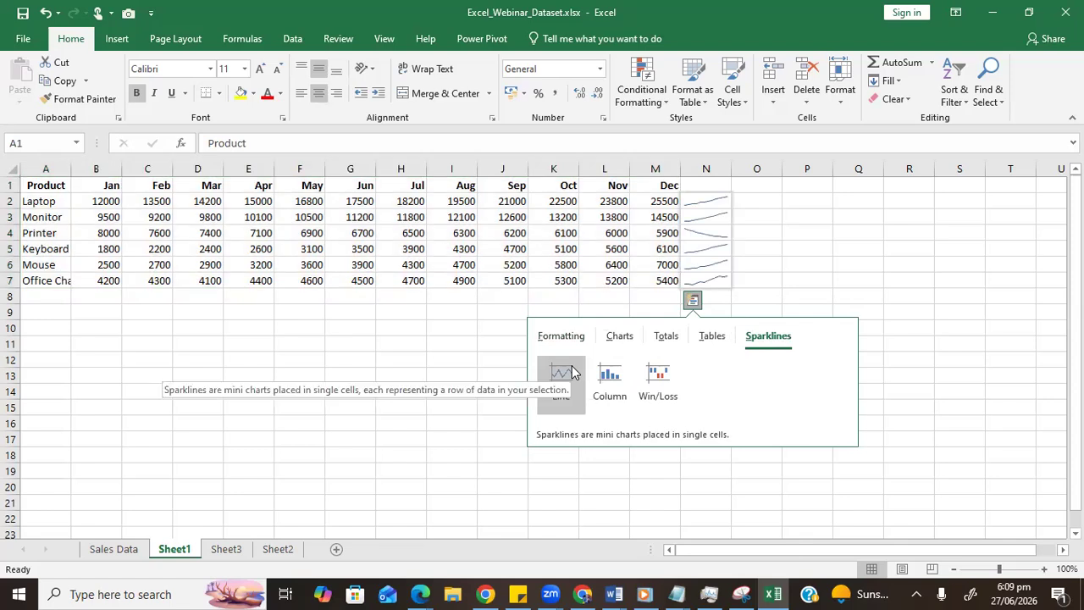
pyautogui.click(572, 365)
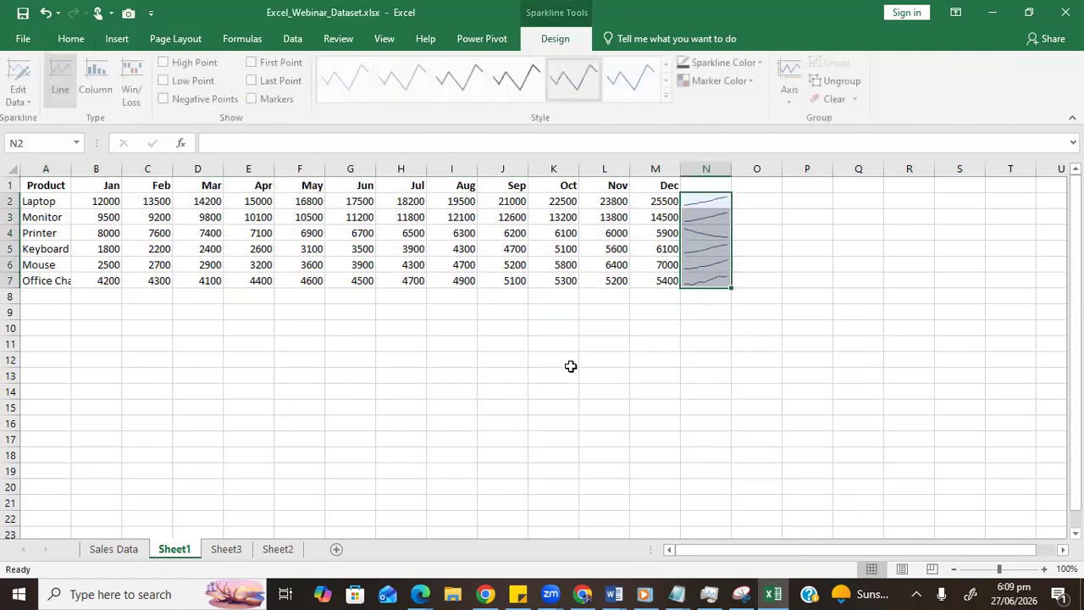
pyautogui.click(716, 264)
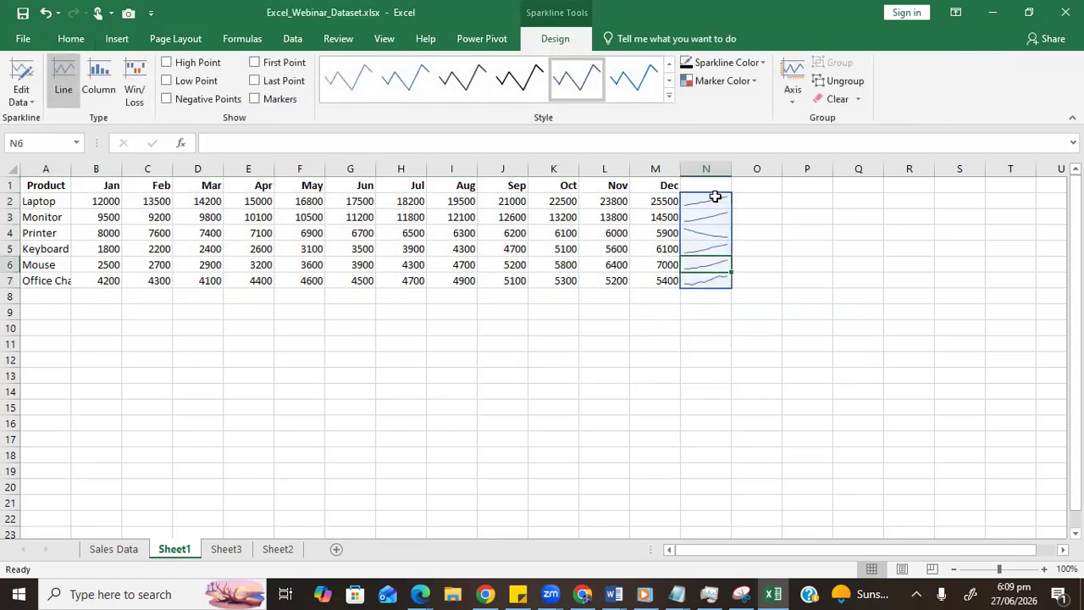
# Step: Compare the Laptop row's January to December figures with its sparkline in N2
pyautogui.moveTo(109, 198); pyautogui.dragTo(639, 195)
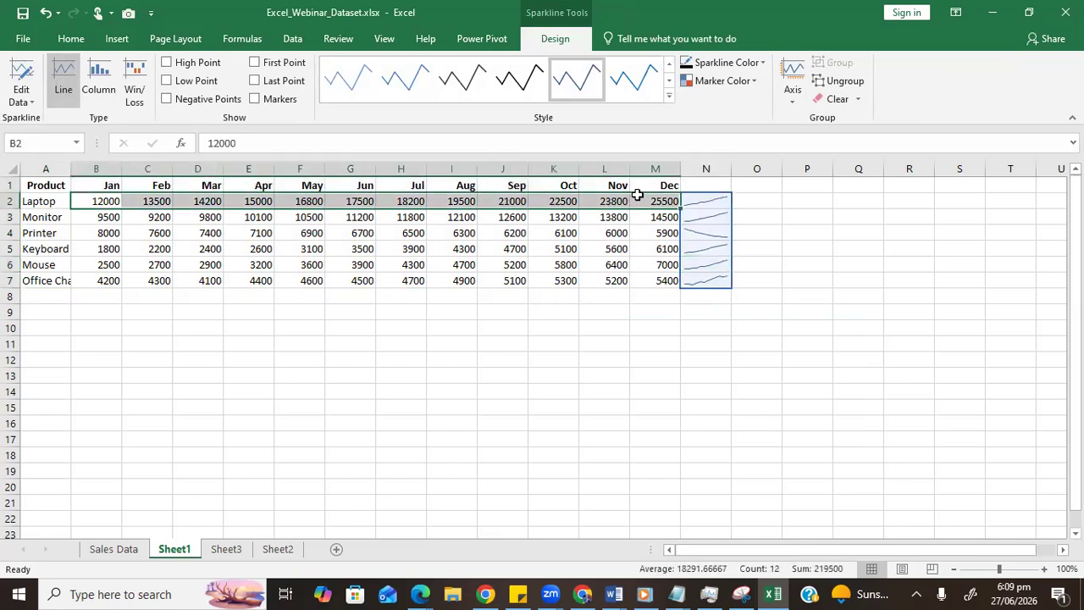
pyautogui.click(714, 200)
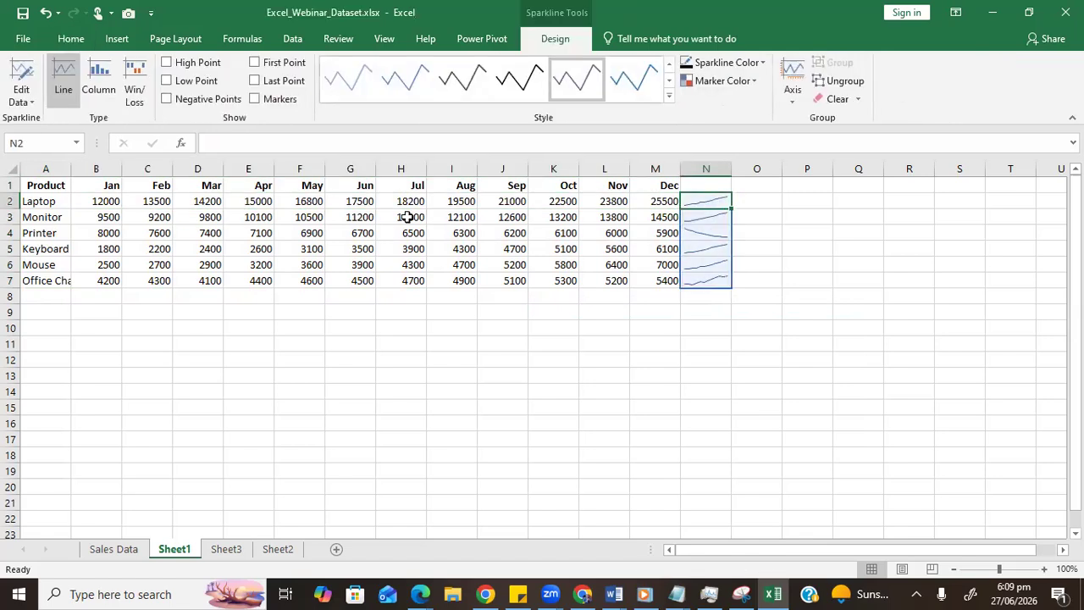
pyautogui.moveTo(110, 204); pyautogui.dragTo(663, 201)
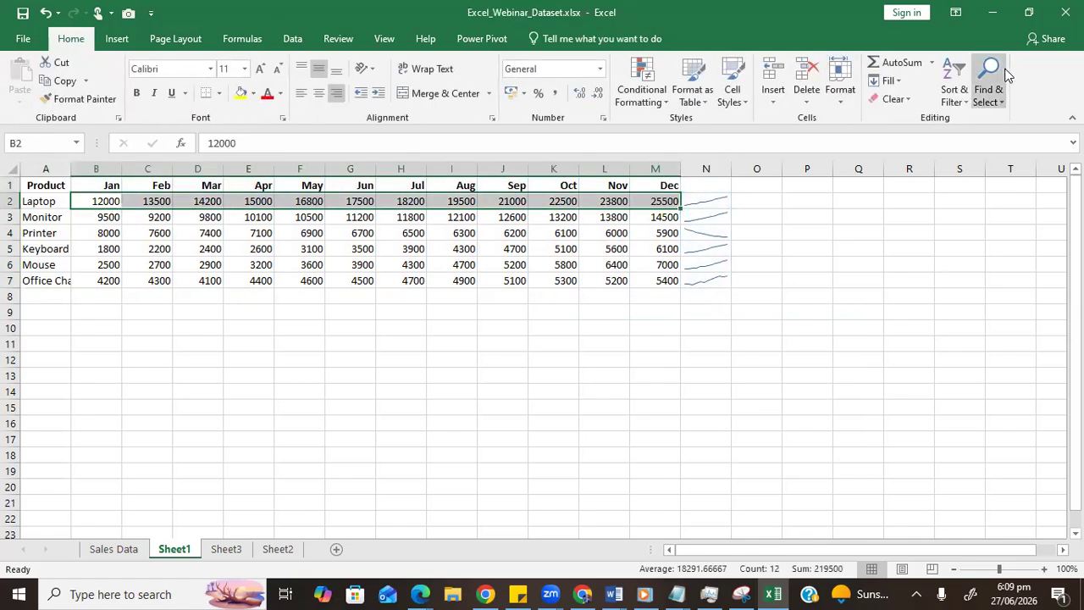
# Step: Set the Laptop sales to 10000 for February and 5000 for August, and check the sparkline in N2
pyautogui.click(141, 200)
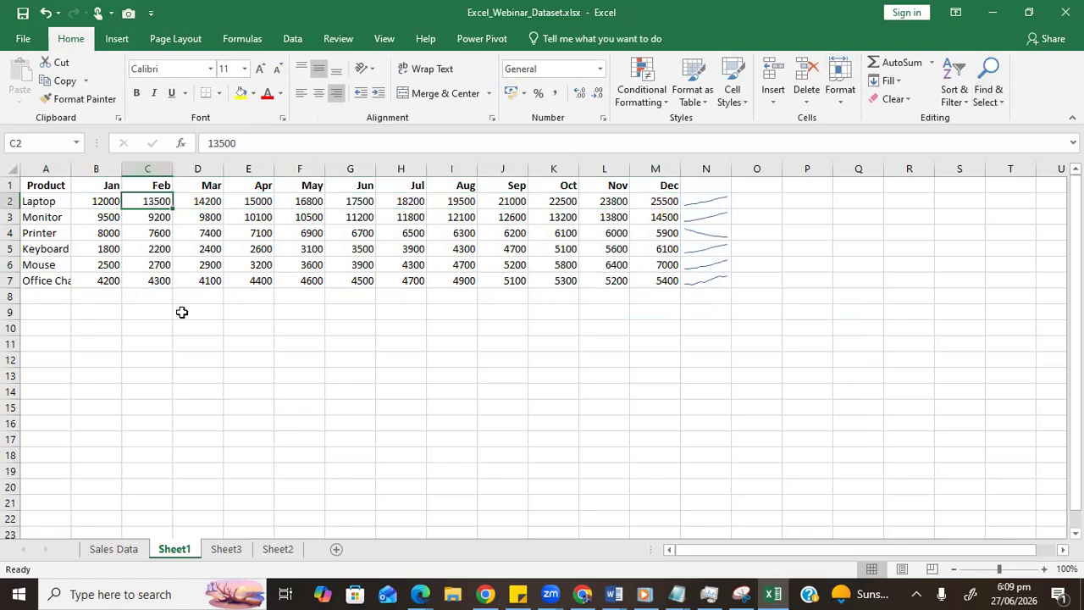
pyautogui.write('10')
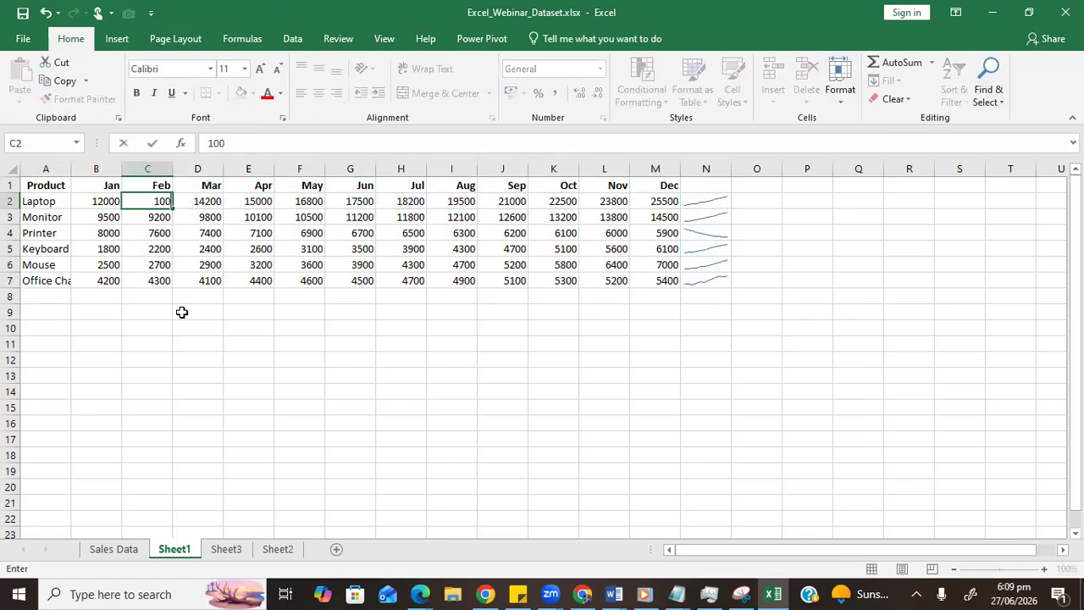
pyautogui.press('Return')
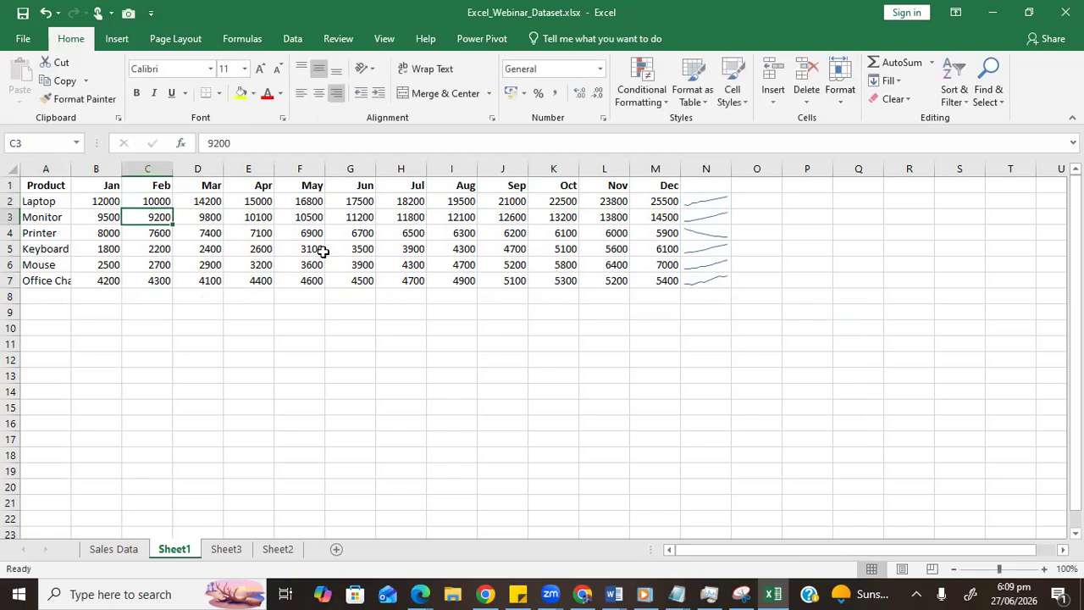
pyautogui.click(318, 200)
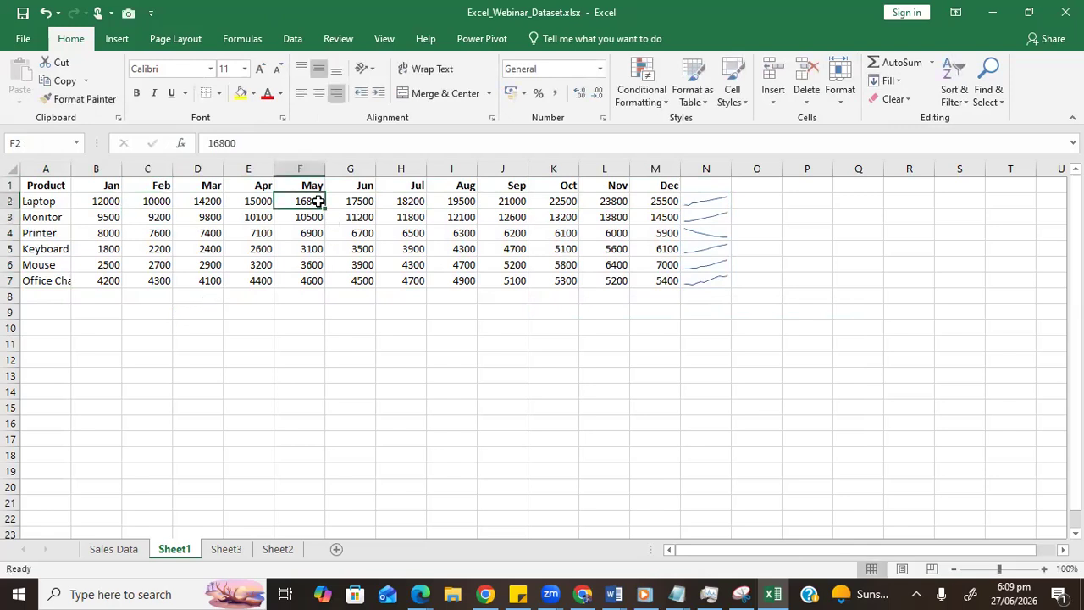
pyautogui.click(462, 200)
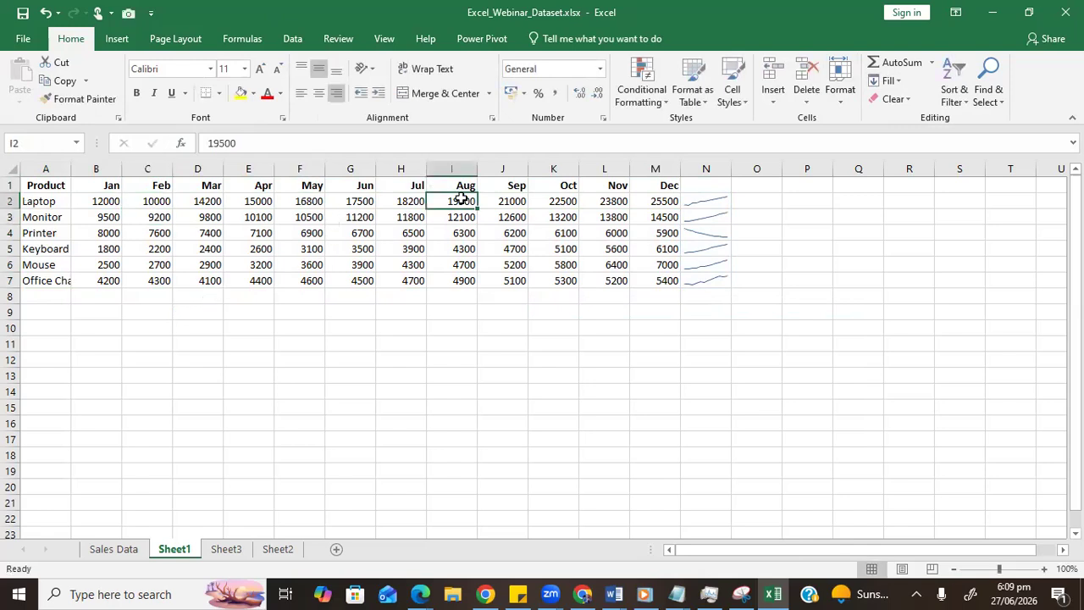
pyautogui.write('50')
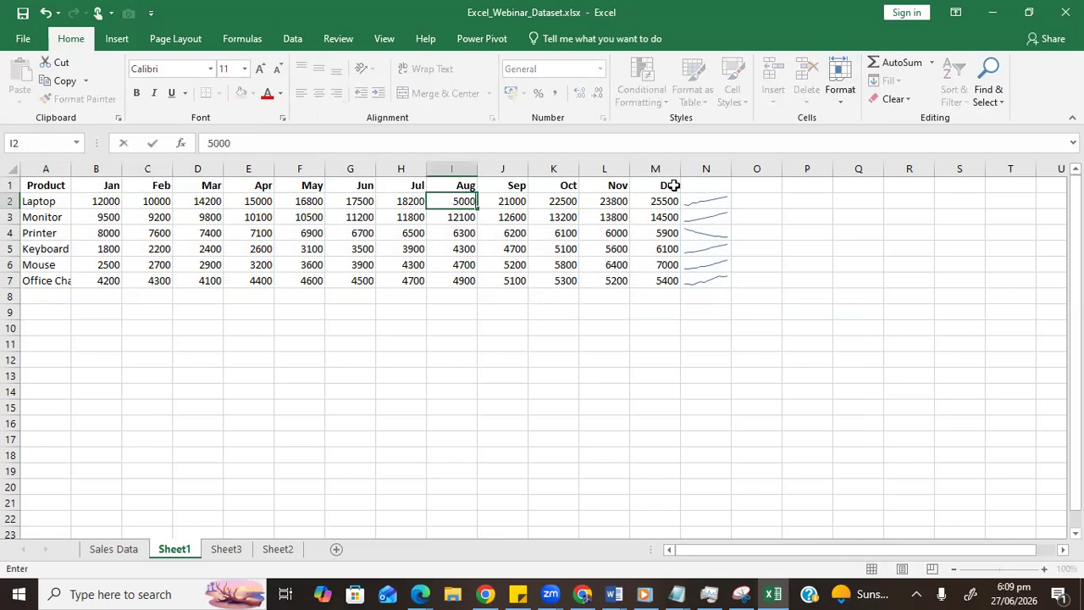
pyautogui.press('Return')
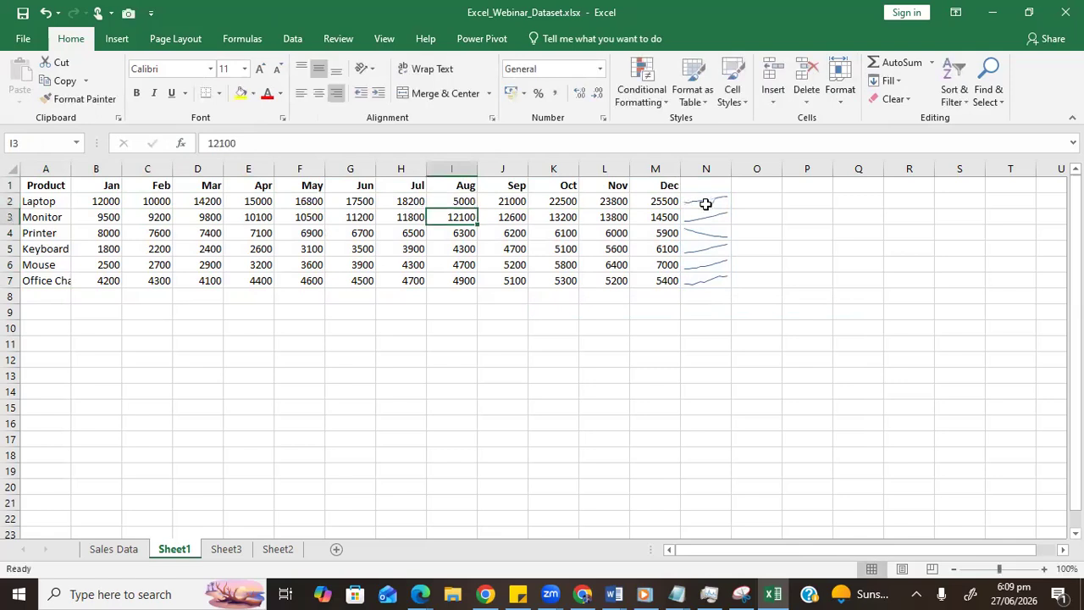
pyautogui.click(717, 200)
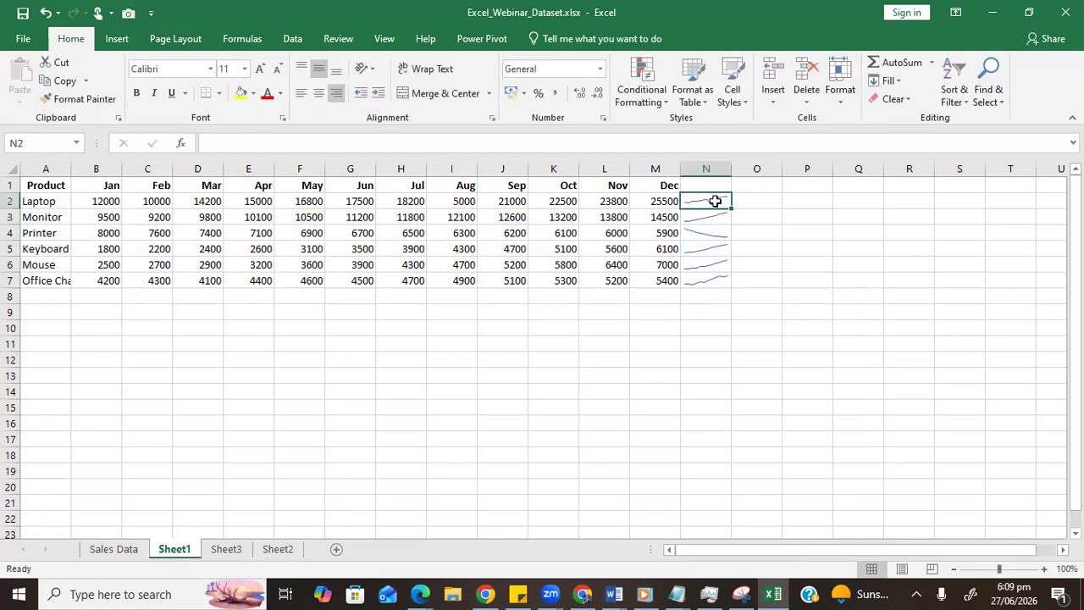
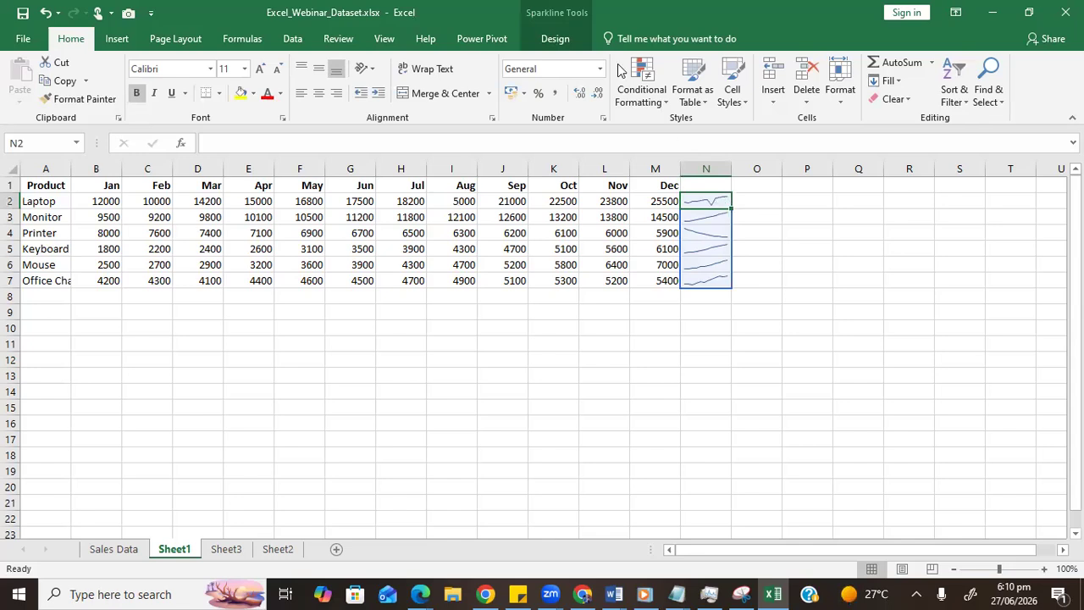
# Step: Compare the Column and Line types on the sparklines in N2:N7, leaving them set to Column
pyautogui.click(555, 38)
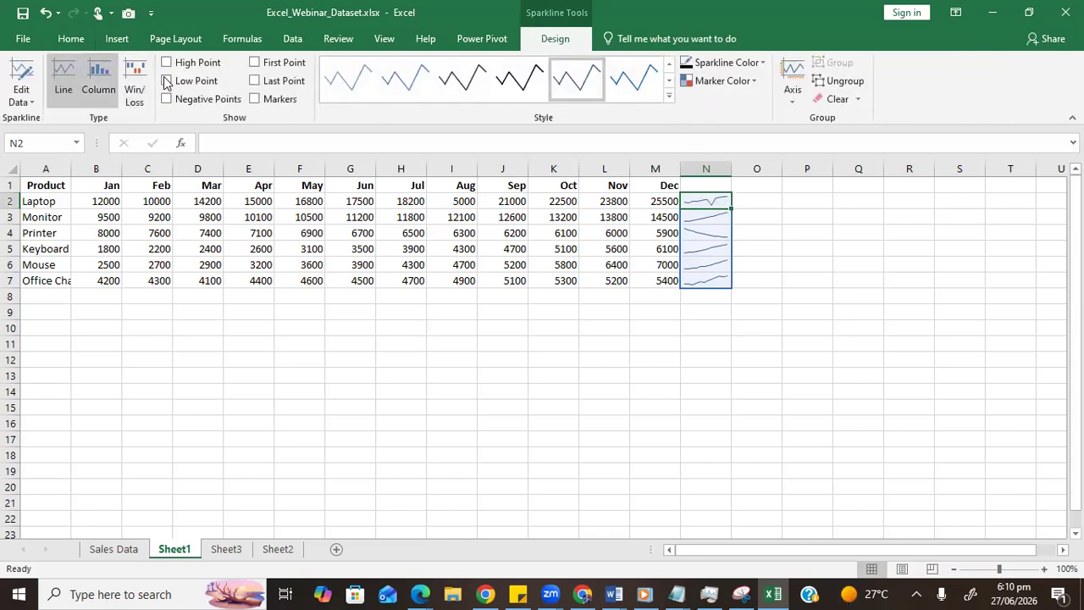
pyautogui.click(98, 81)
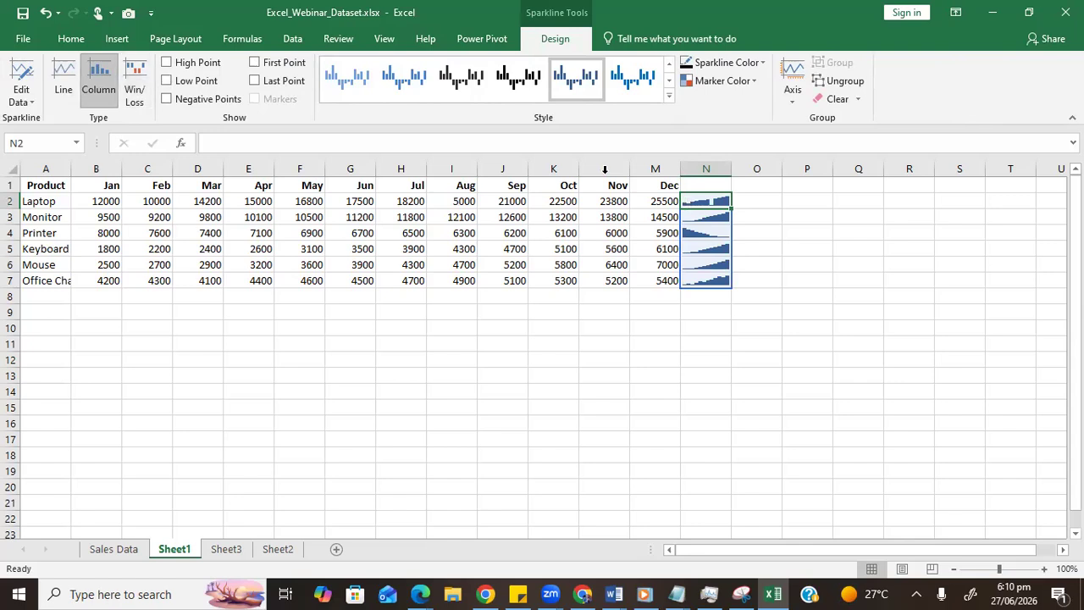
pyautogui.click(63, 84)
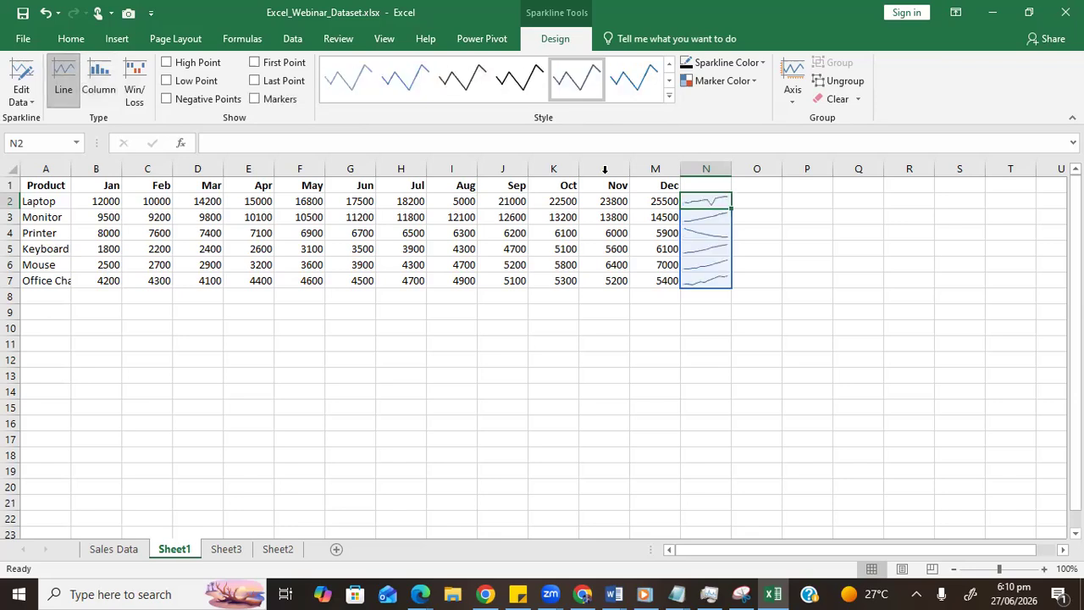
pyautogui.click(98, 202)
pyautogui.click(701, 200)
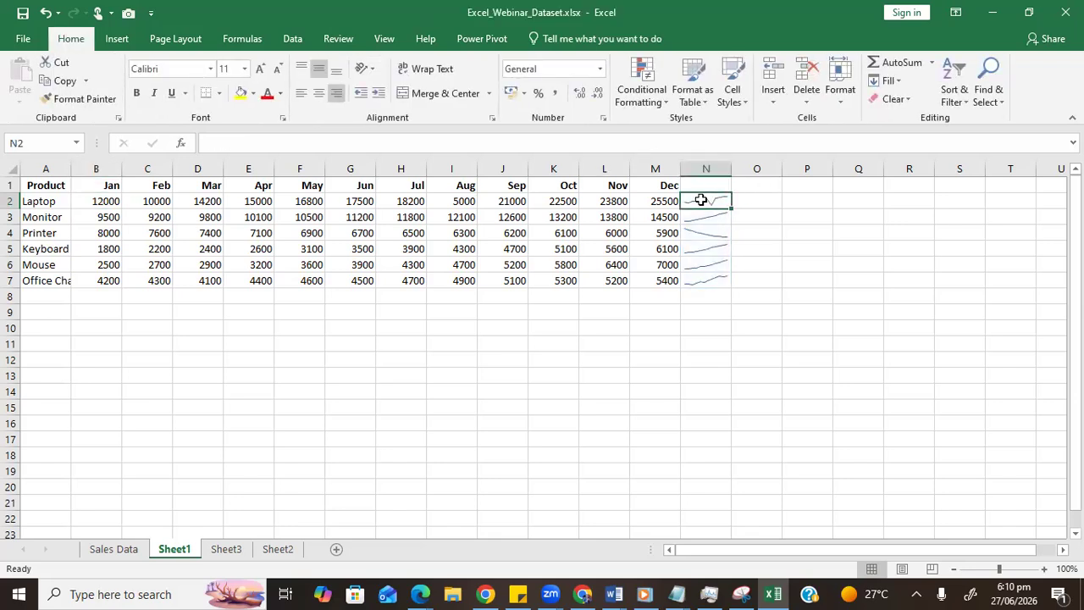
pyautogui.click(98, 80)
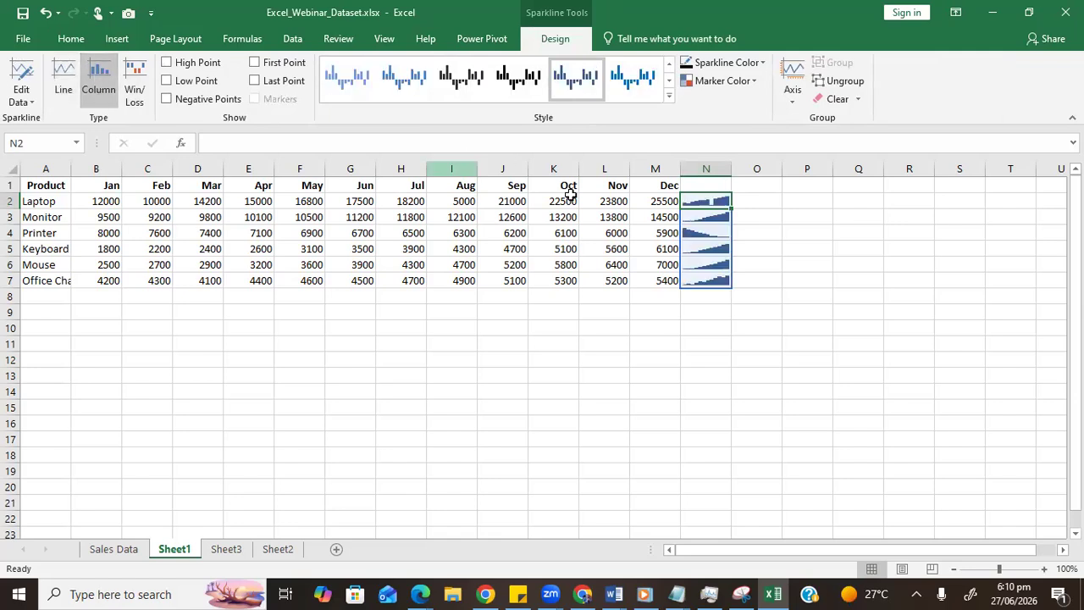
# Step: Compare the Laptop August value and the Printer January and December values with their column sparklines
pyautogui.click(462, 202)
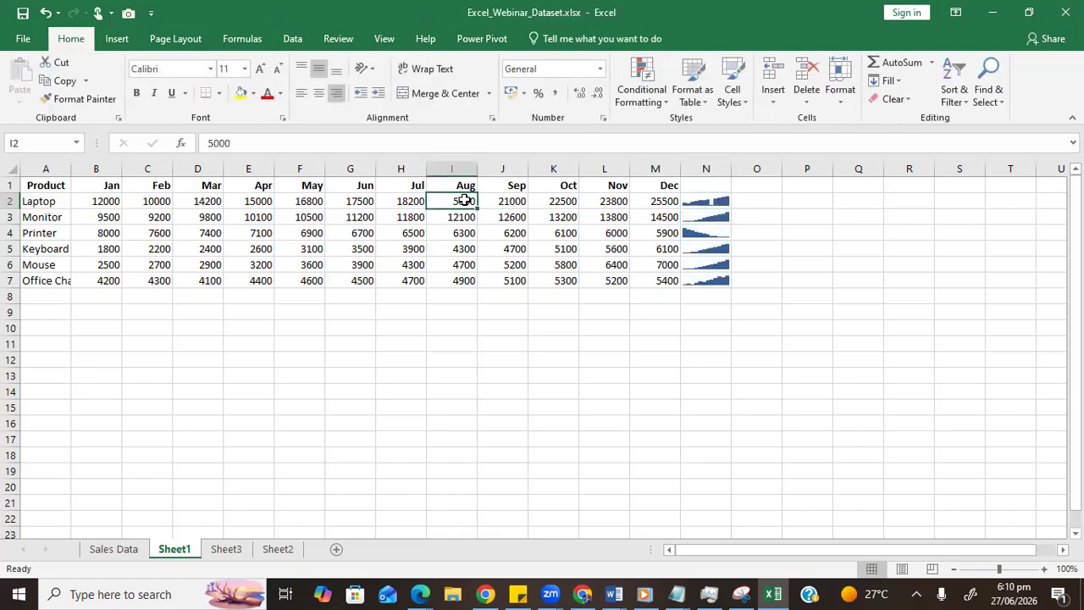
pyautogui.click(716, 199)
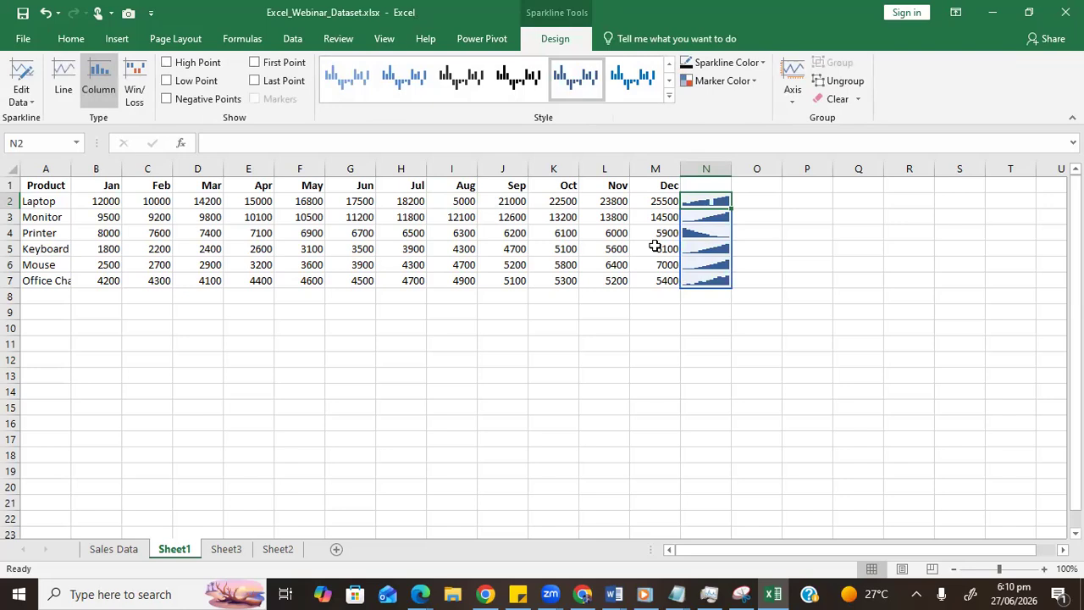
pyautogui.click(107, 234)
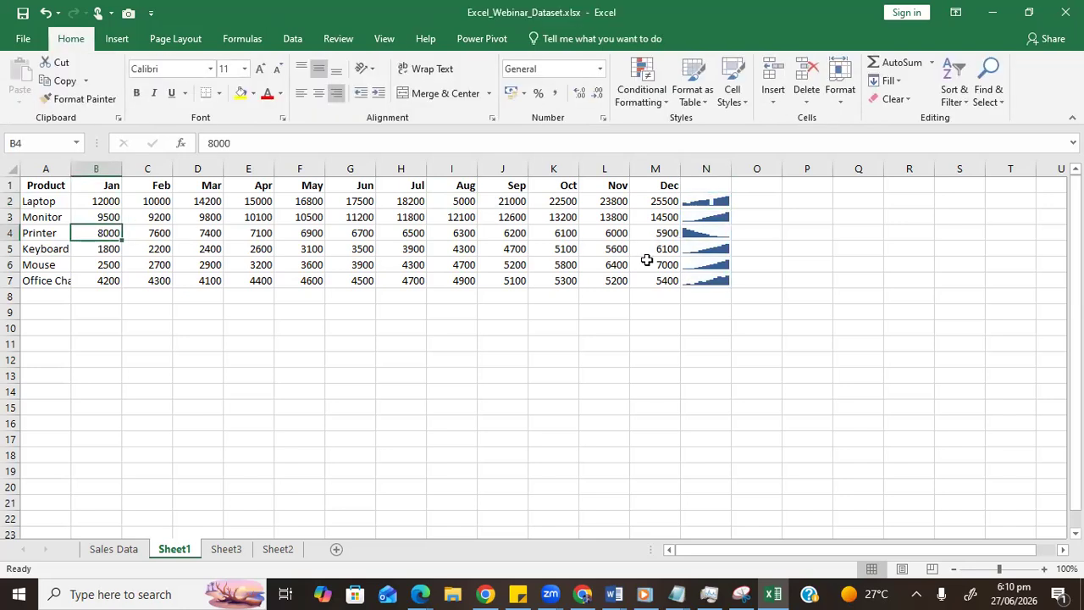
pyautogui.click(667, 234)
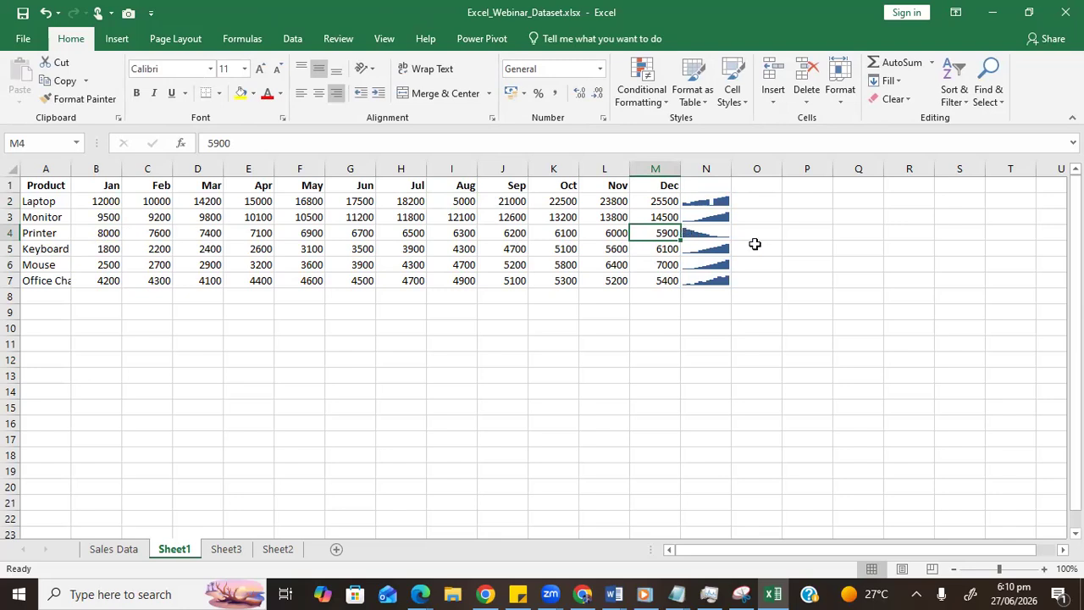
# Step: Try the Line type on the sparklines in N2:N7 again, and change them to the Win/Loss type
pyautogui.click(698, 203)
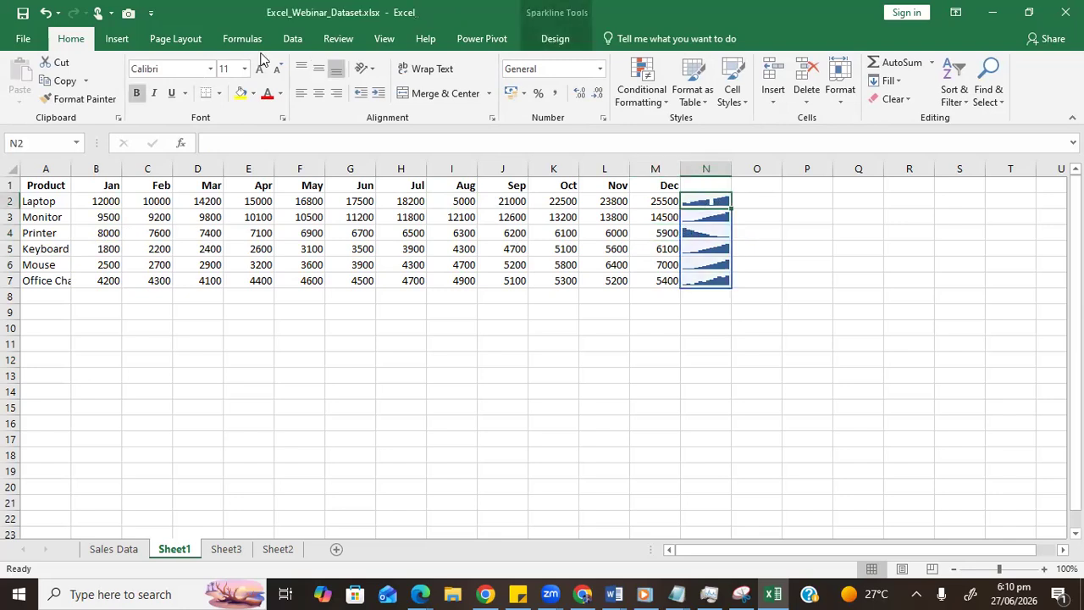
pyautogui.click(555, 38)
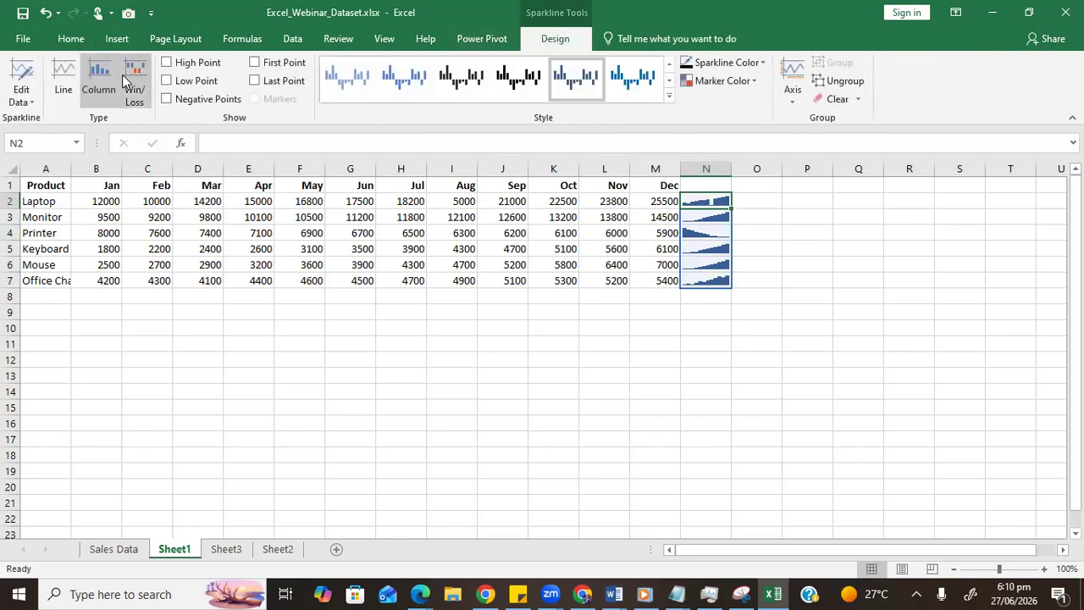
pyautogui.click(64, 80)
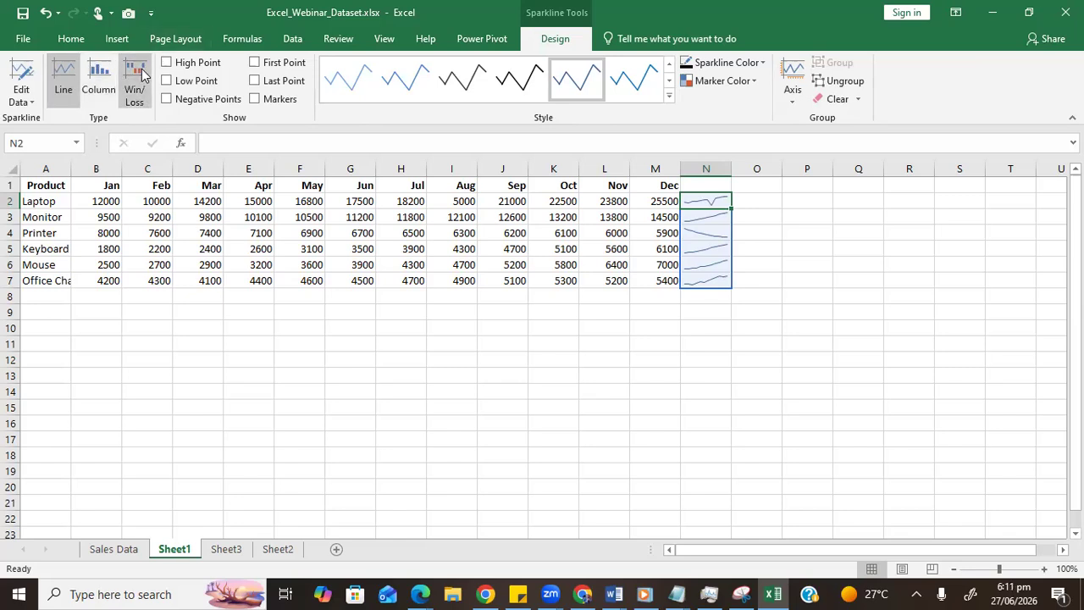
pyautogui.click(135, 85)
pyautogui.click(716, 266)
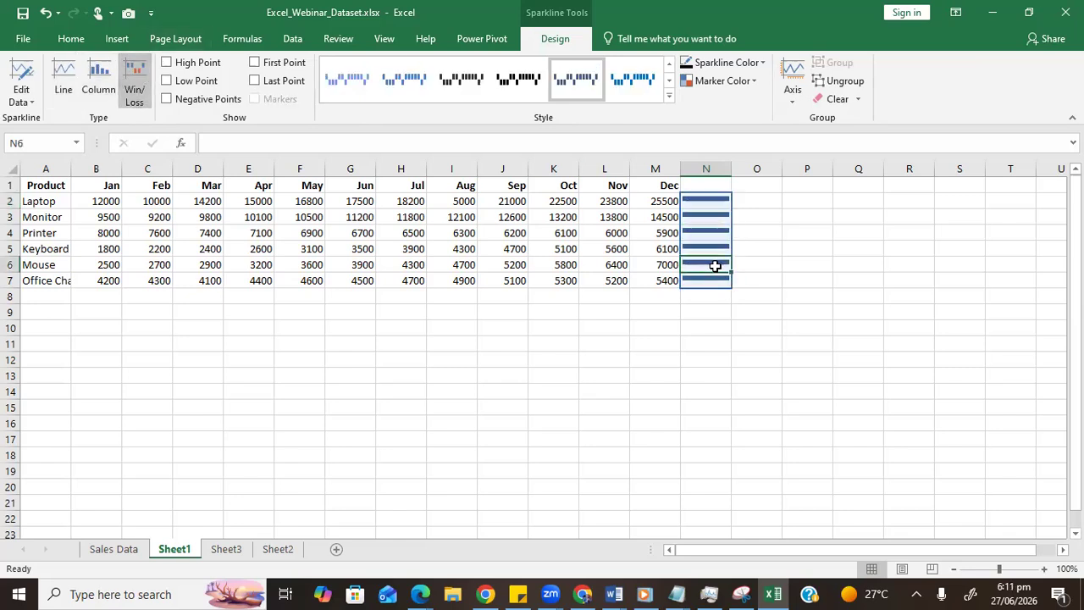
pyautogui.click(308, 203)
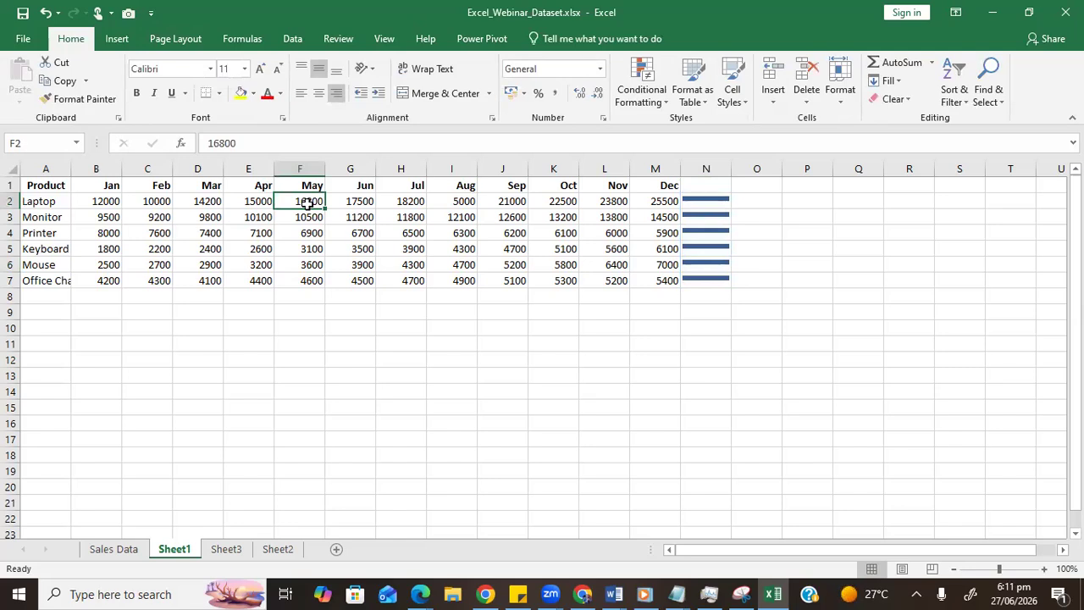
# Step: Test the Win/Loss sparkline in N2 by setting the Laptop sales for May first to 0 and finally to -4
pyautogui.write('0')
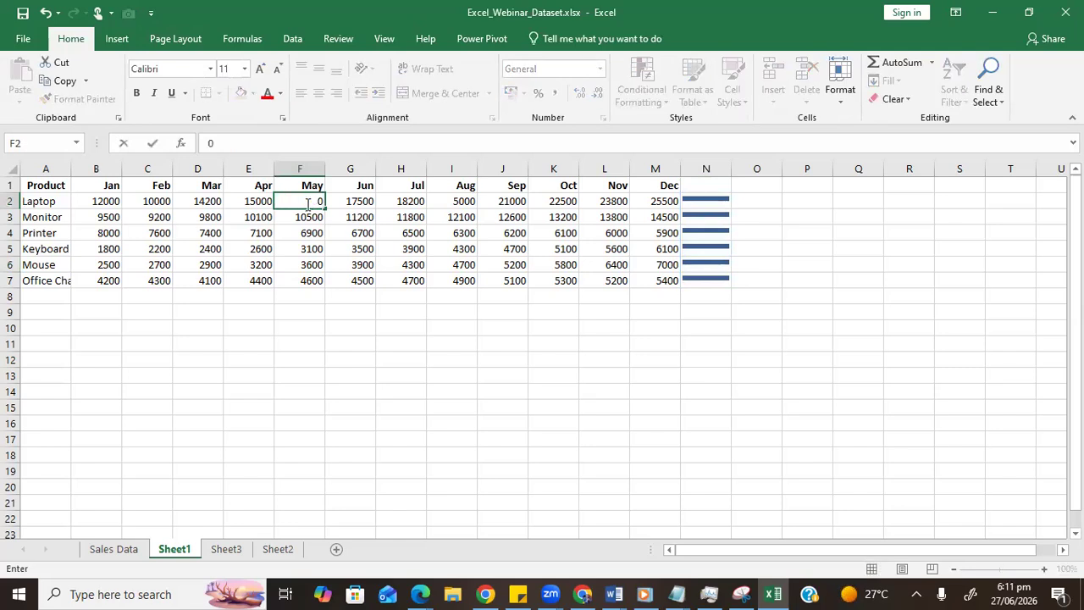
pyautogui.press('Return')
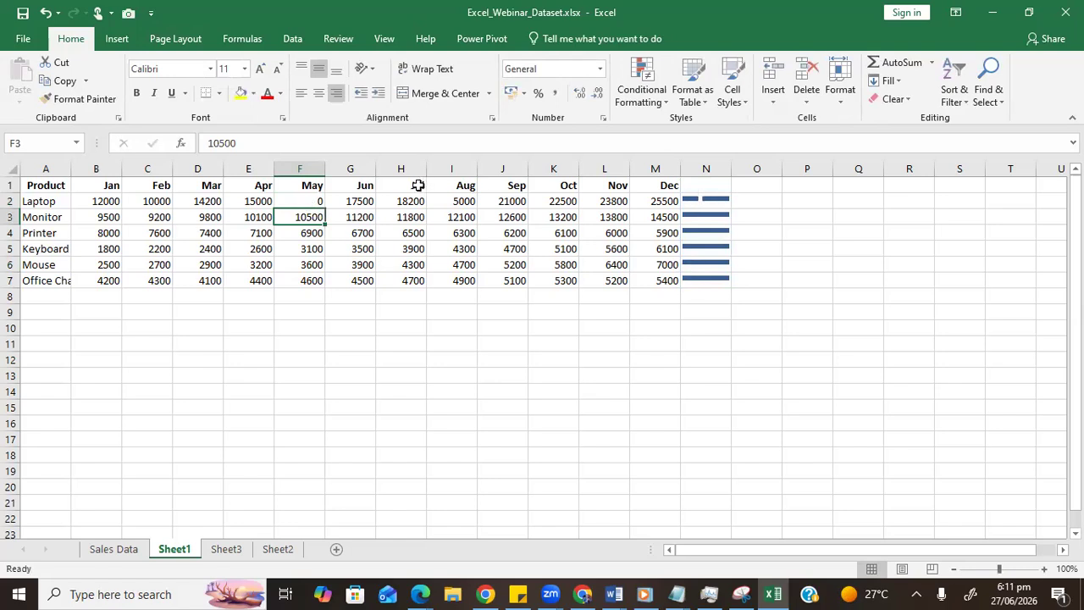
pyautogui.click(302, 203)
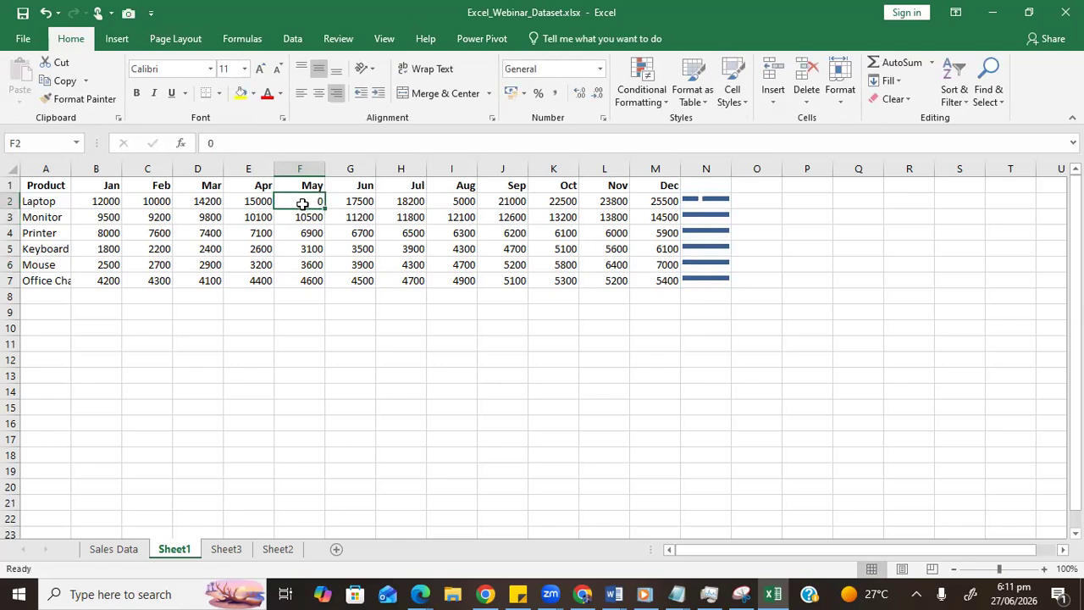
pyautogui.write('-4')
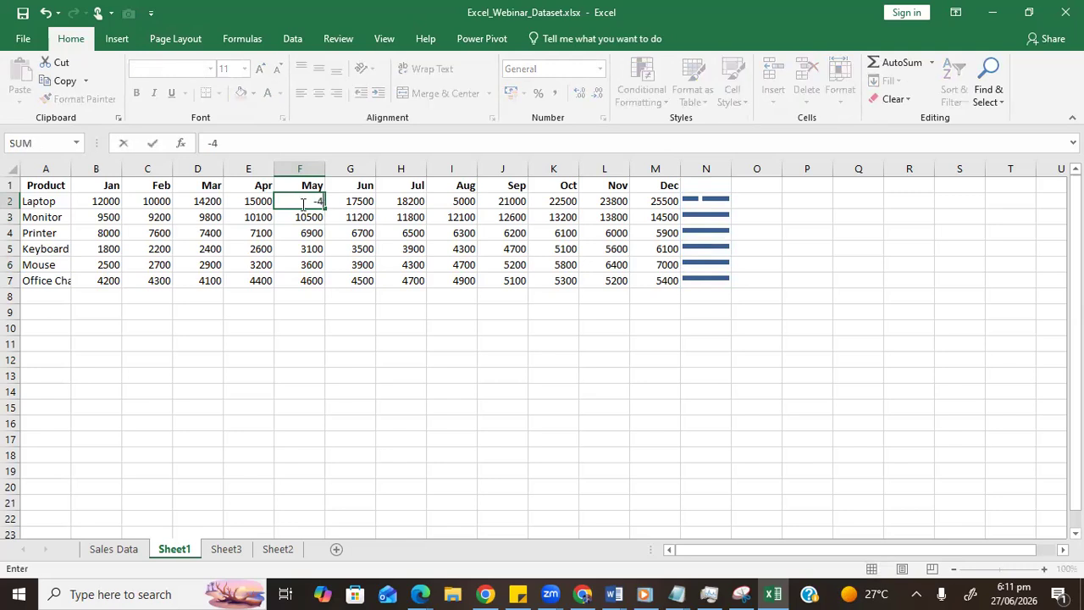
pyautogui.press('Return')
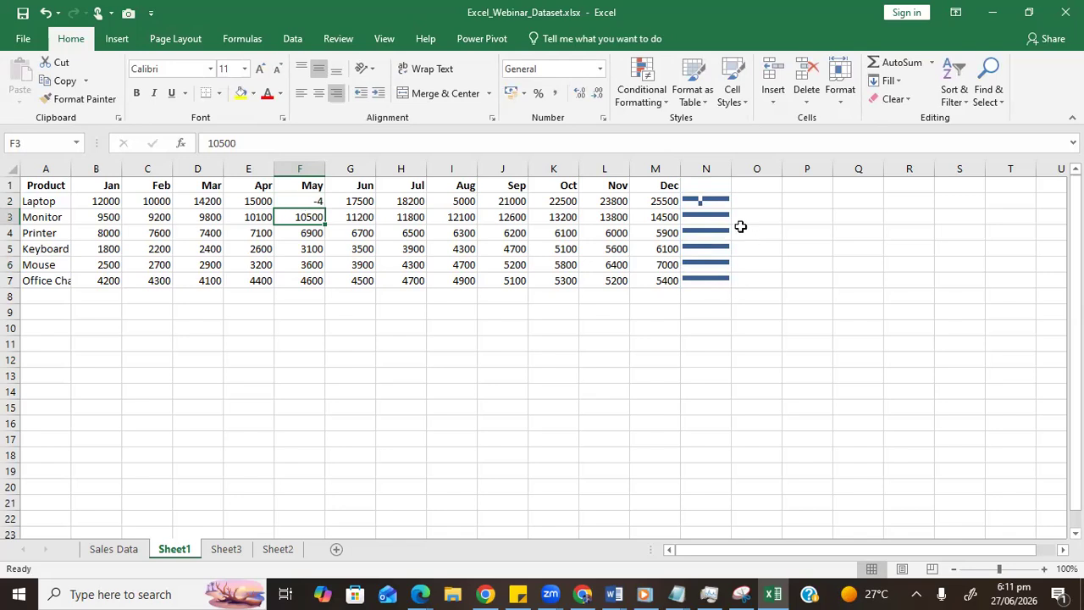
# Step: Copy the January to April sales in B1:E7 with their headers and paste them starting at A10
pyautogui.moveTo(581, 185); pyautogui.dragTo(650, 278)
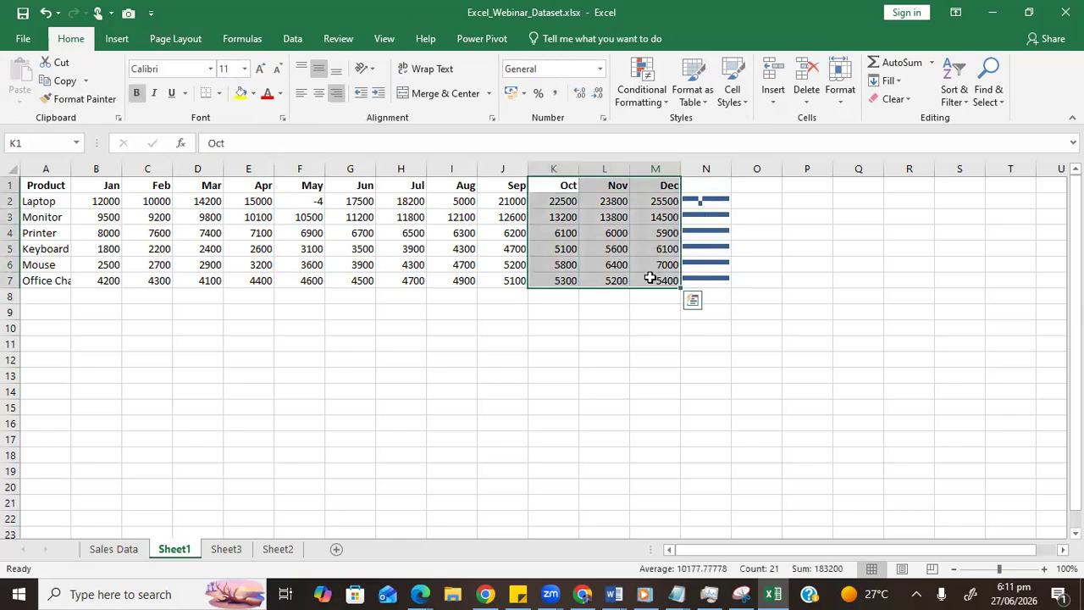
pyautogui.hotkey('ctrl', 'q')
pyautogui.click(114, 185)
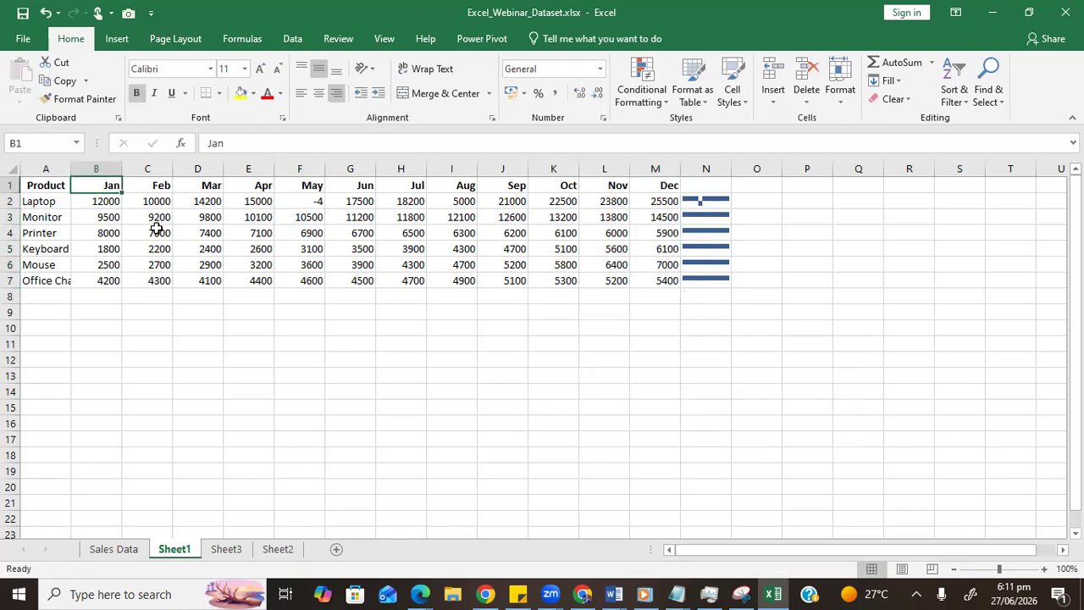
pyautogui.moveTo(157, 227); pyautogui.dragTo(249, 283)
pyautogui.hotkey('ctrl', 'c')
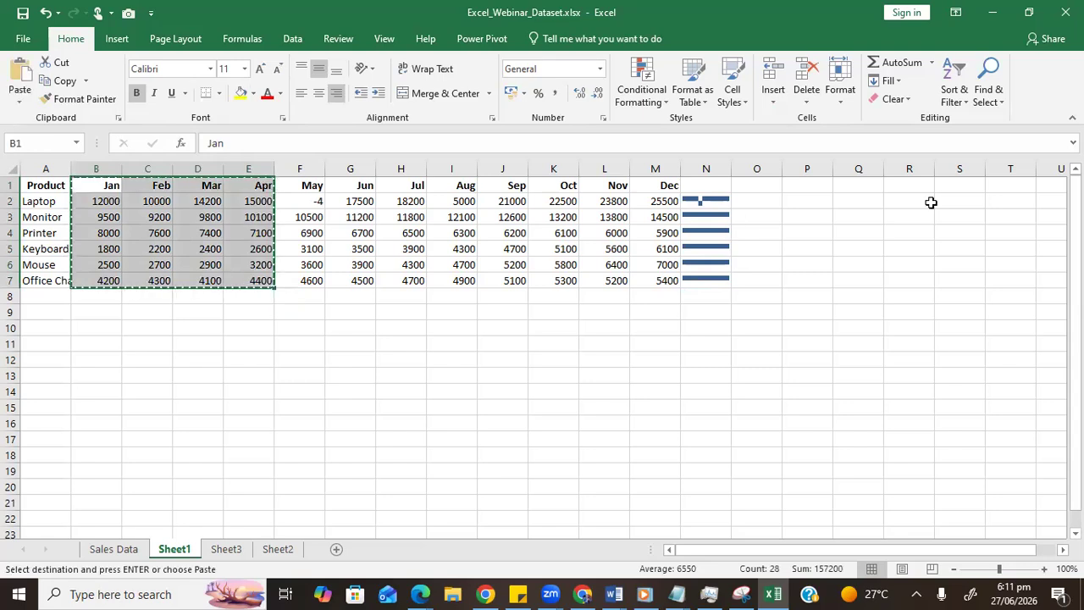
pyautogui.click(43, 322)
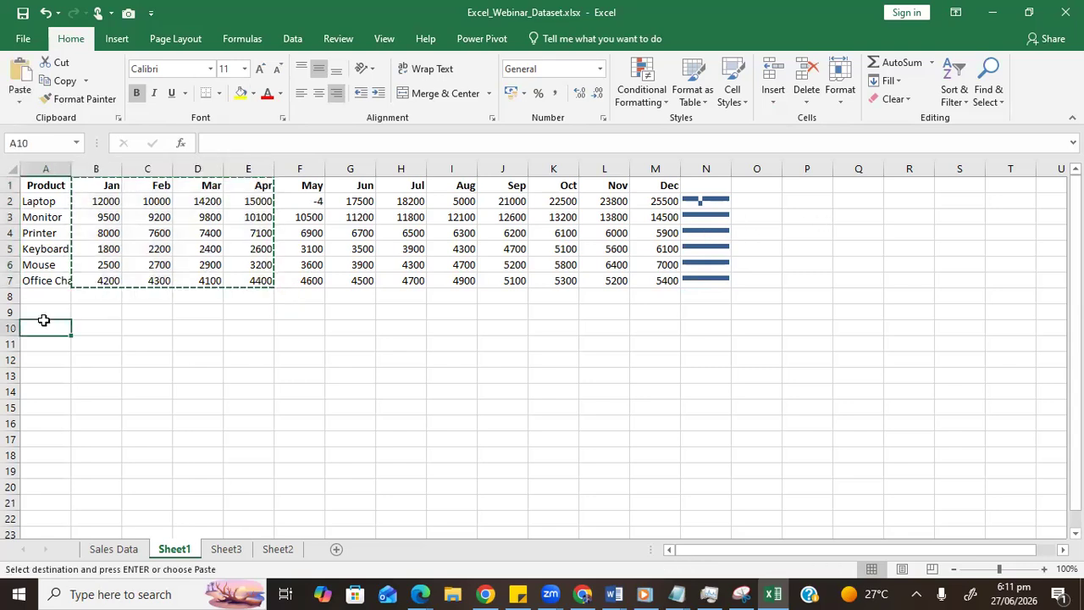
pyautogui.hotkey('ctrl', 'v')
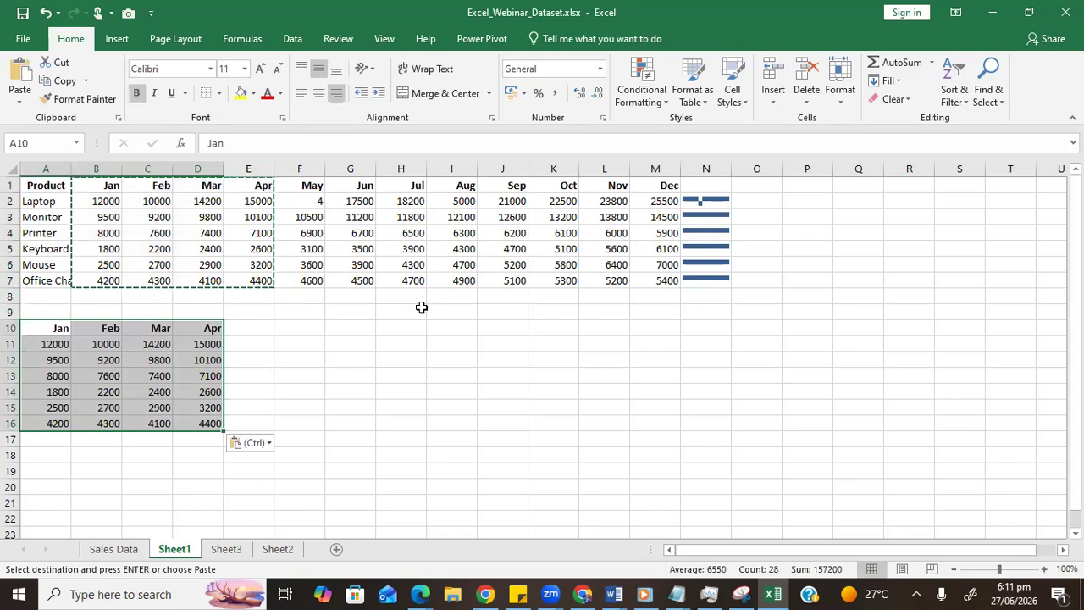
pyautogui.click(359, 389)
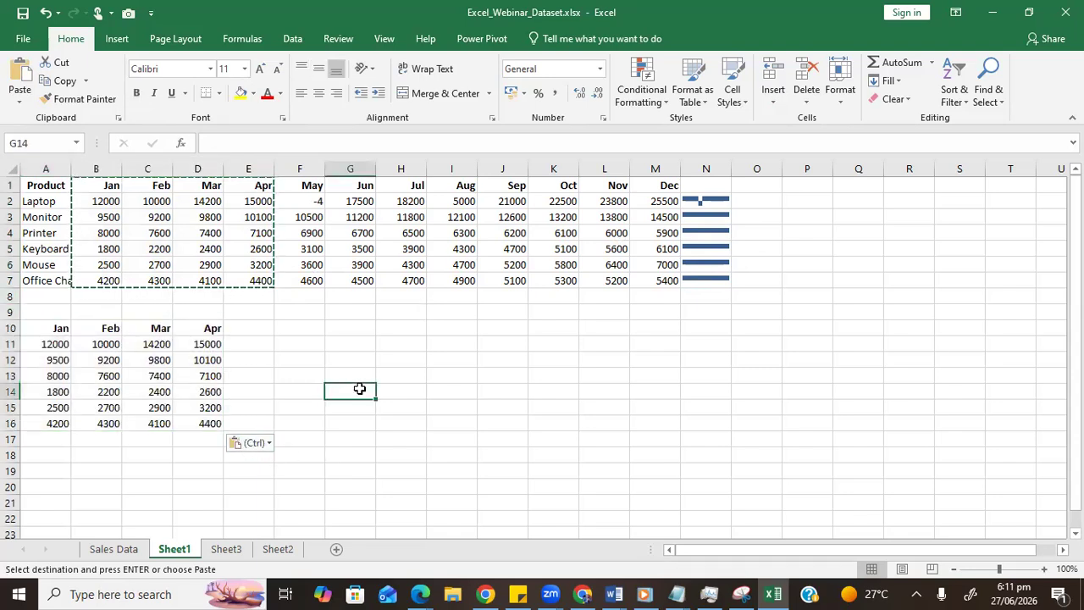
pyautogui.doubleClick(360, 390)
pyautogui.click(318, 360)
# Step: Try to create Line sparklines from the data range A10:D16 with E11 as the only location cell
pyautogui.moveTo(34, 328); pyautogui.dragTo(218, 428)
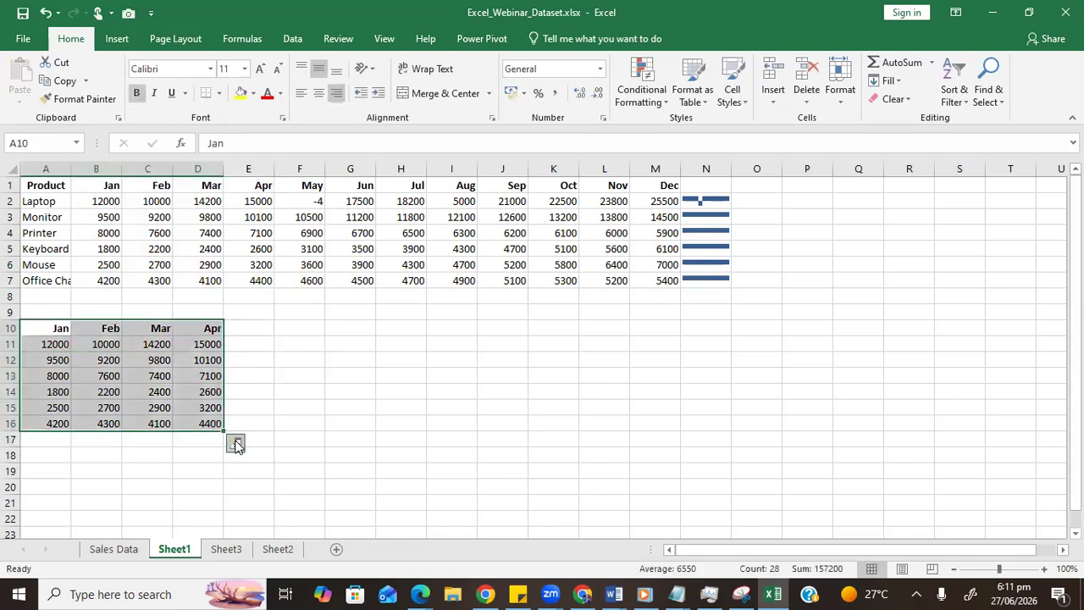
pyautogui.click(235, 445)
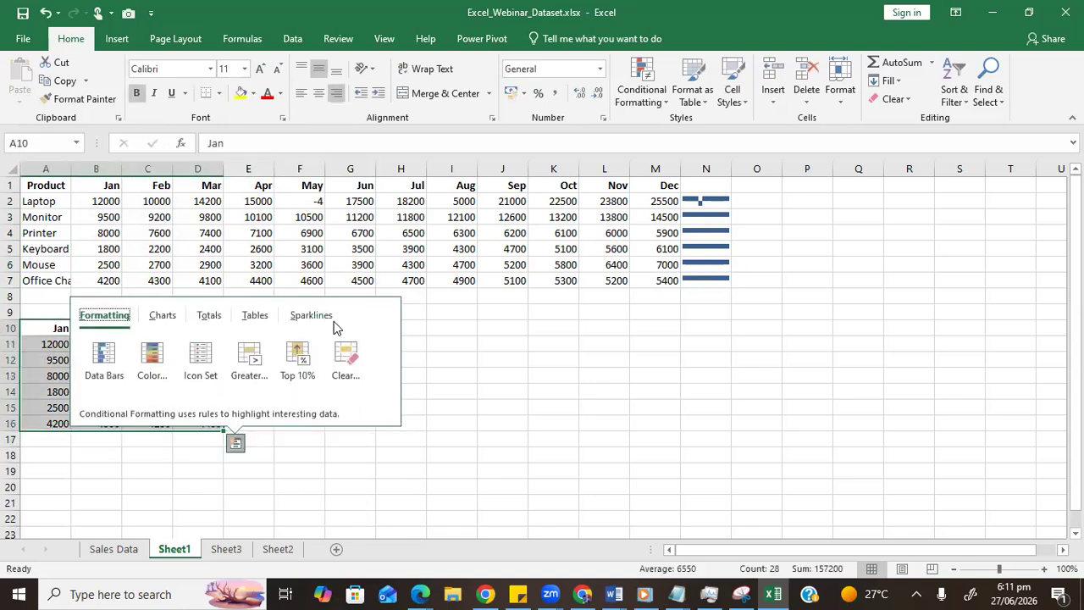
pyautogui.click(133, 43)
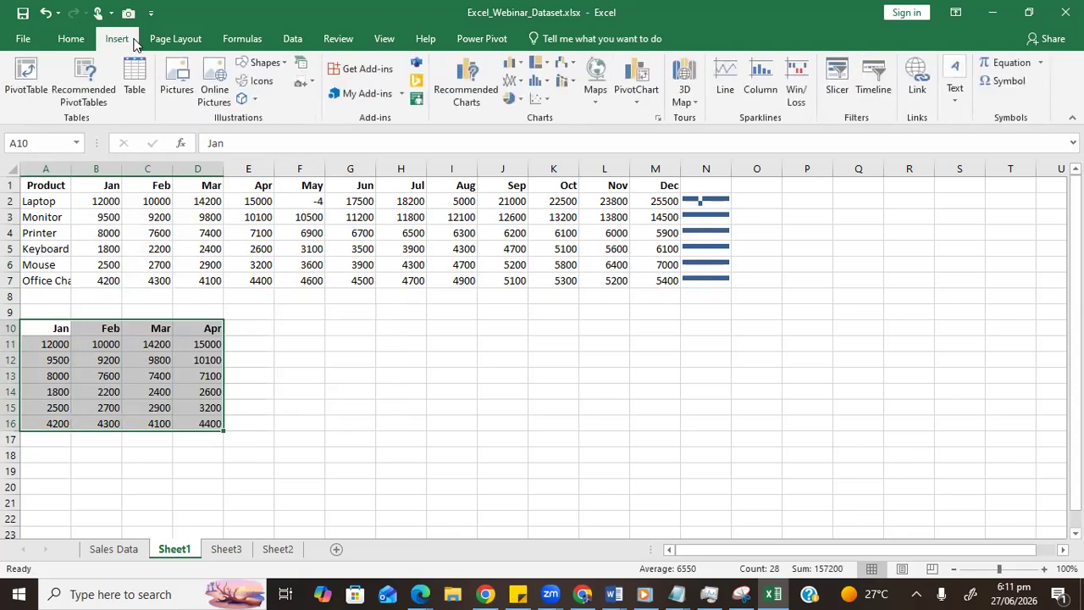
pyautogui.click(727, 82)
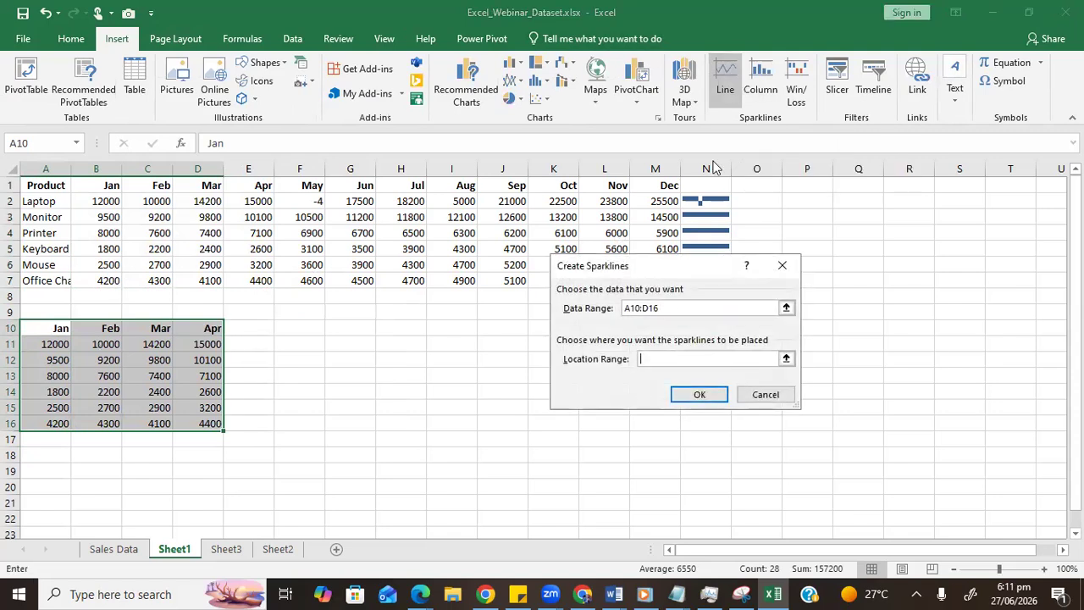
pyautogui.doubleClick(698, 308)
pyautogui.press('BackSpace')
pyautogui.moveTo(39, 326); pyautogui.dragTo(220, 420)
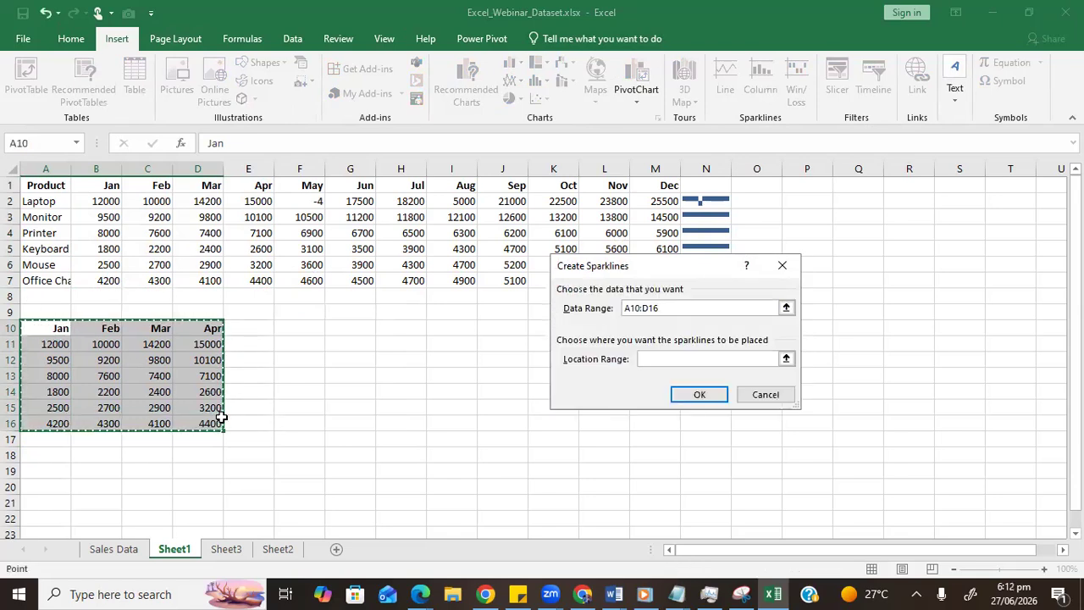
pyautogui.click(698, 359)
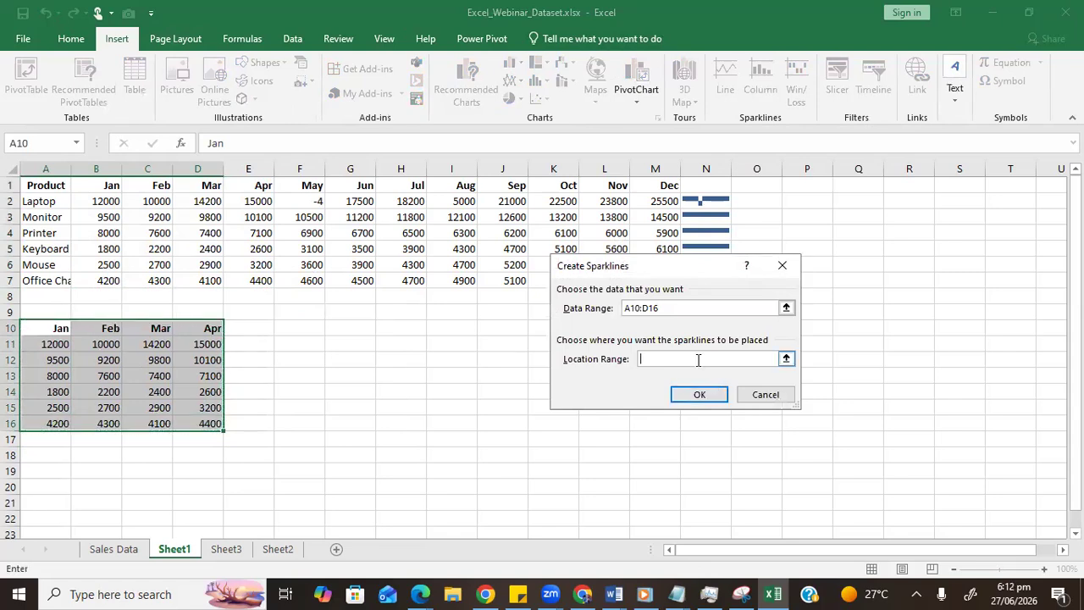
pyautogui.click(245, 332)
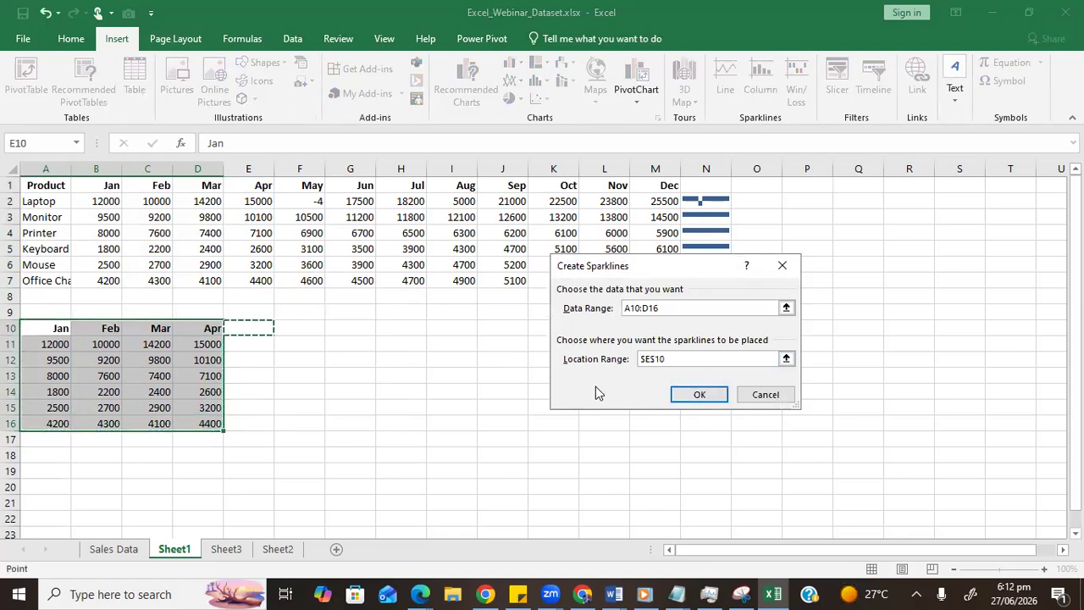
pyautogui.click(246, 345)
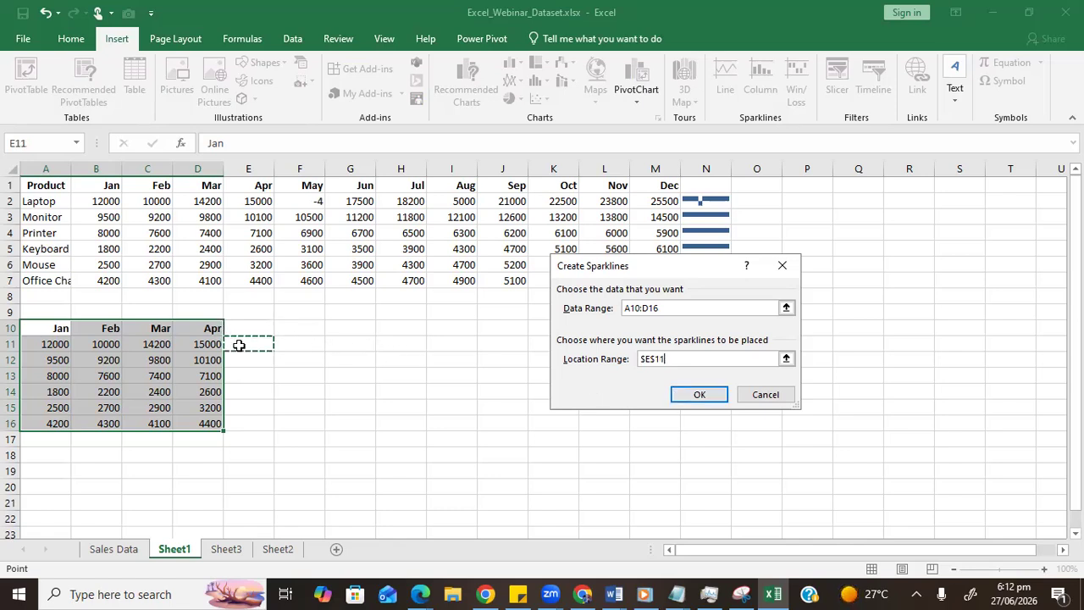
pyautogui.click(710, 398)
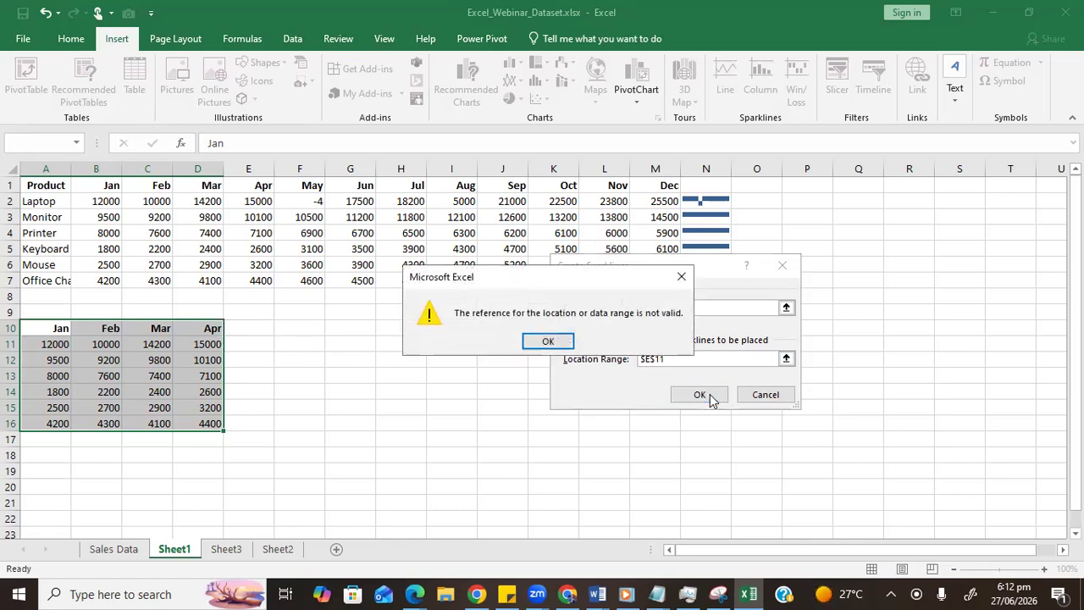
pyautogui.click(558, 340)
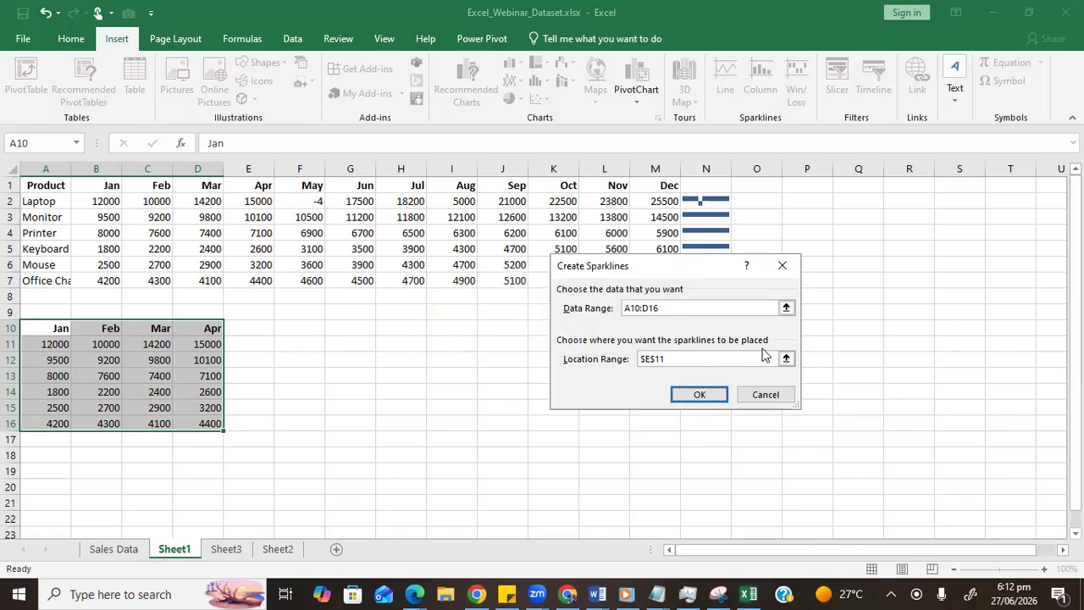
# Step: Try E11:E16 and E10:E16 as the location range for the A10:D16 Line sparklines, and undo the inserted sparklines
pyautogui.click(785, 358)
pyautogui.moveTo(255, 339); pyautogui.dragTo(248, 415)
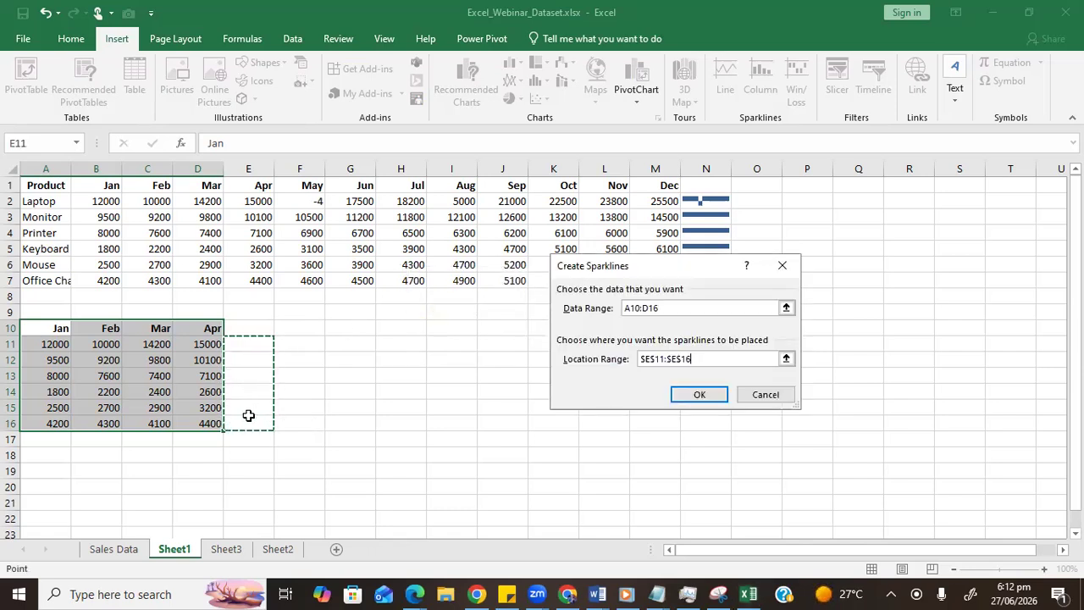
pyautogui.press('Return')
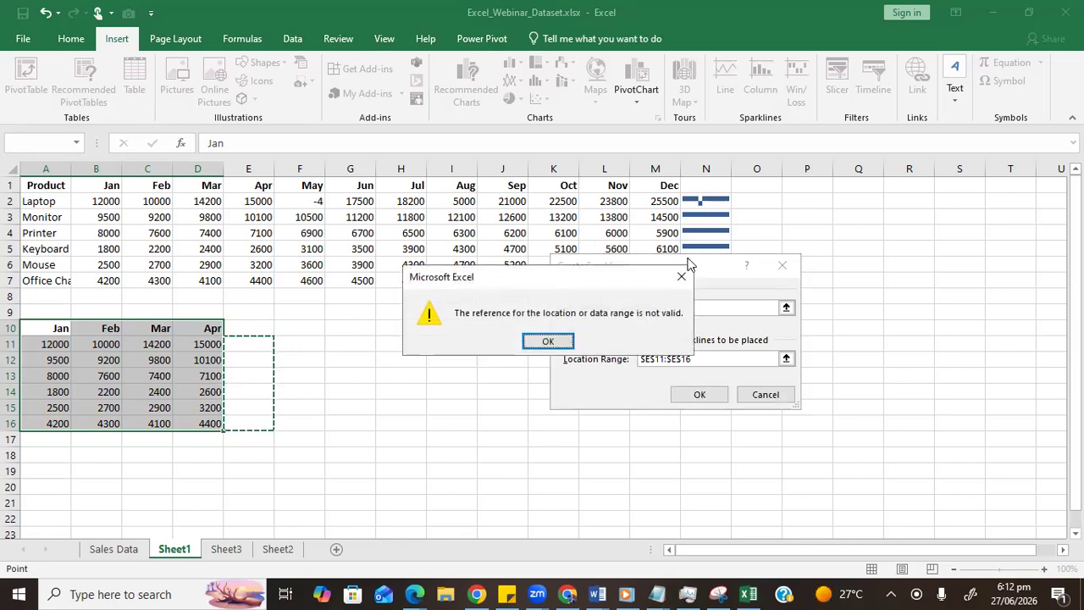
pyautogui.click(682, 277)
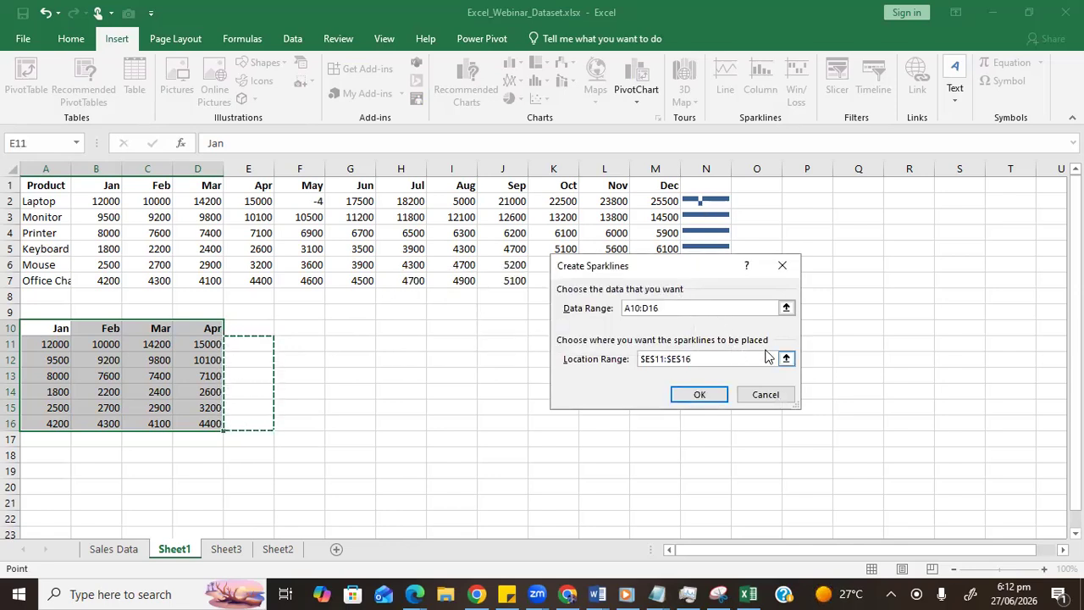
pyautogui.moveTo(257, 324); pyautogui.dragTo(246, 428)
pyautogui.press('Return')
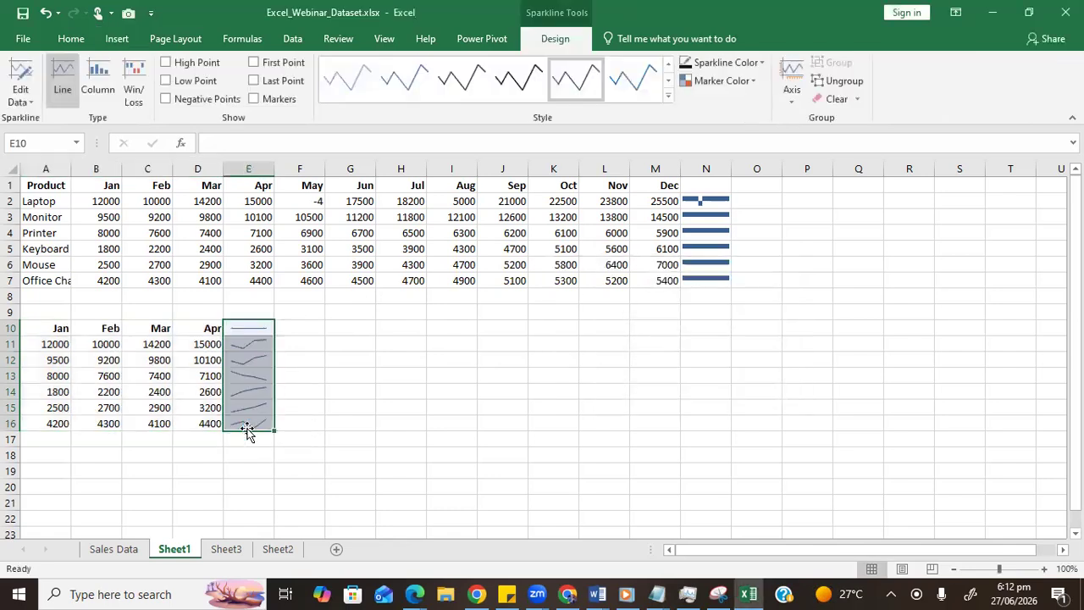
pyautogui.click(253, 327)
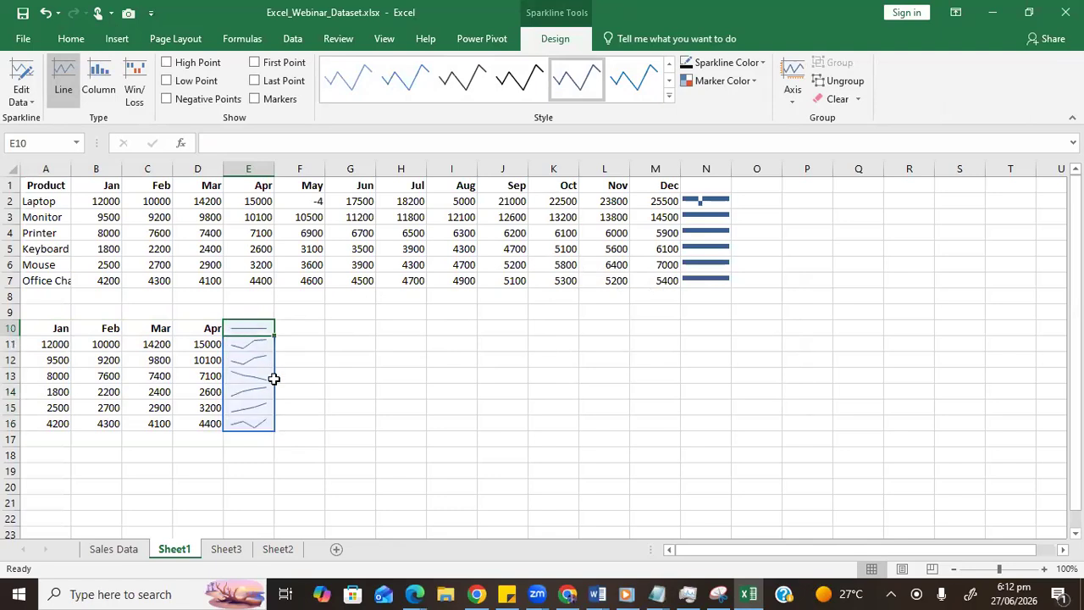
pyautogui.hotkey('ctrl', 'z')
# Step: Create Line sparklines from the data range A11:D16, without the month headers, in the location range E11:E16
pyautogui.moveTo(42, 345); pyautogui.dragTo(213, 423)
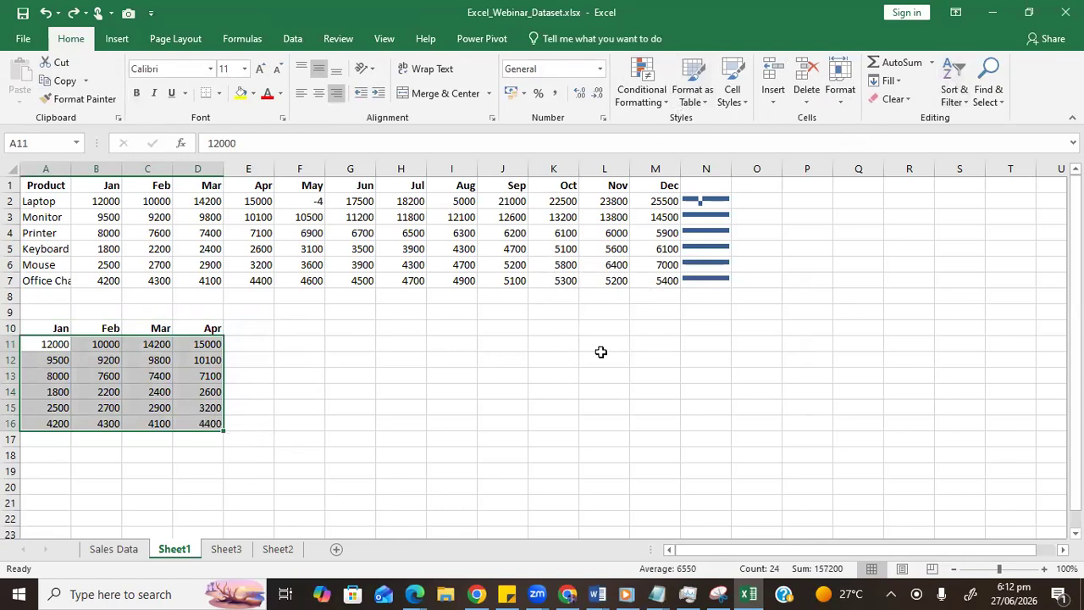
pyautogui.click(116, 39)
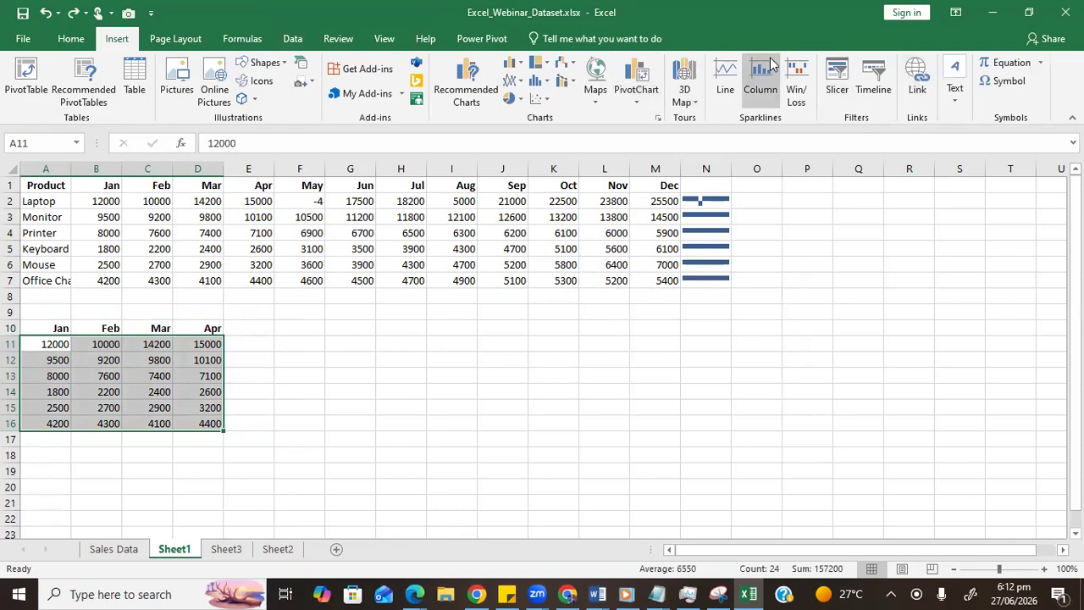
pyautogui.click(726, 71)
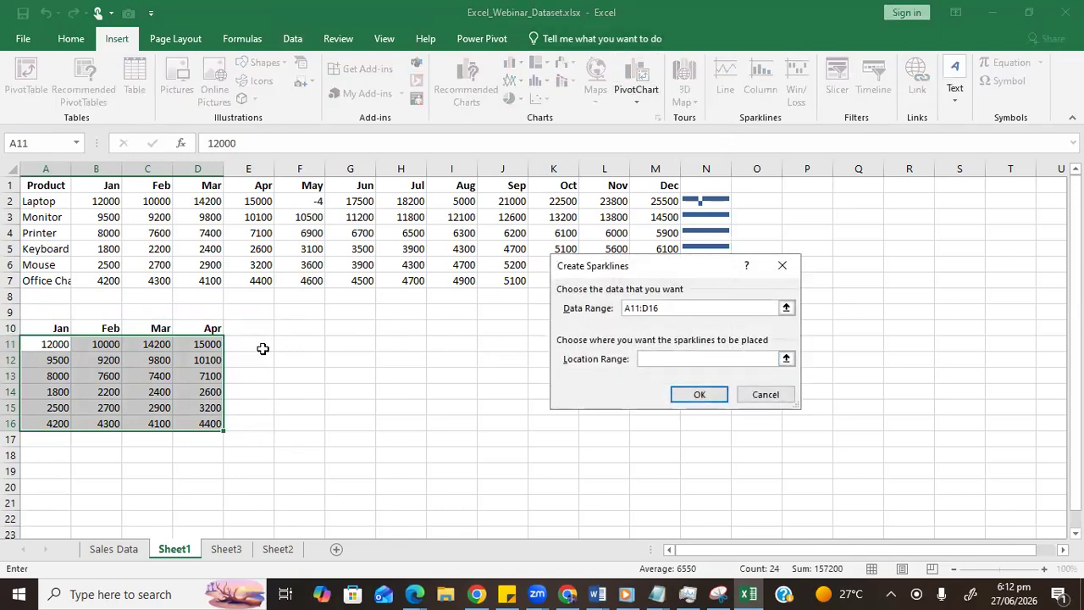
pyautogui.moveTo(258, 343); pyautogui.dragTo(249, 424)
pyautogui.click(704, 396)
pyautogui.click(266, 354)
pyautogui.click(234, 341)
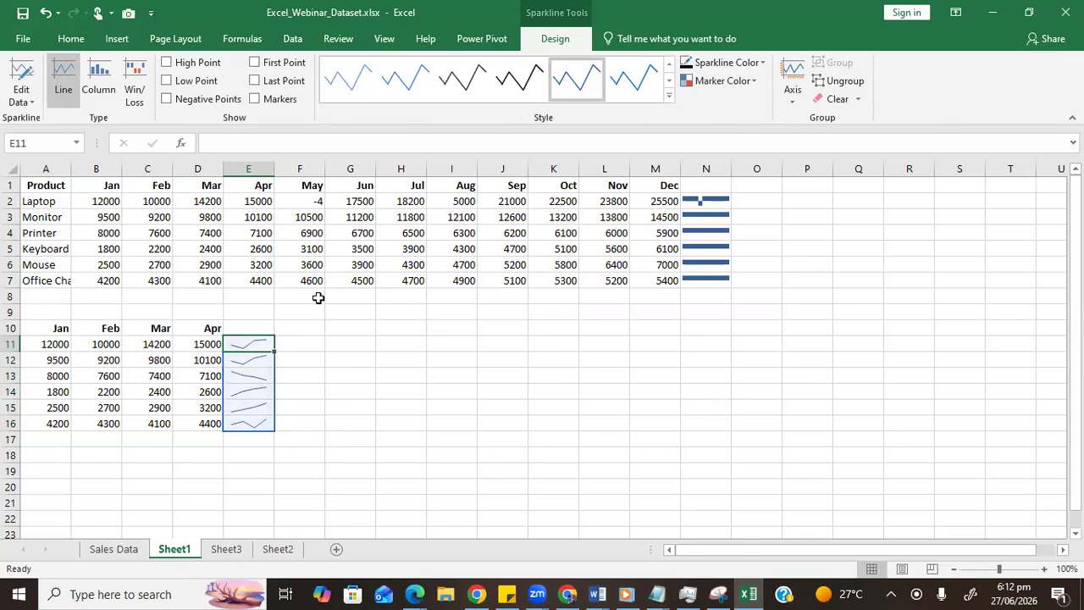
# Step: Enlarge the sheet to 140% and examine the Win/Loss sparklines in N2:N7 and the Line sparklines in E11:E16
pyautogui.click(701, 236)
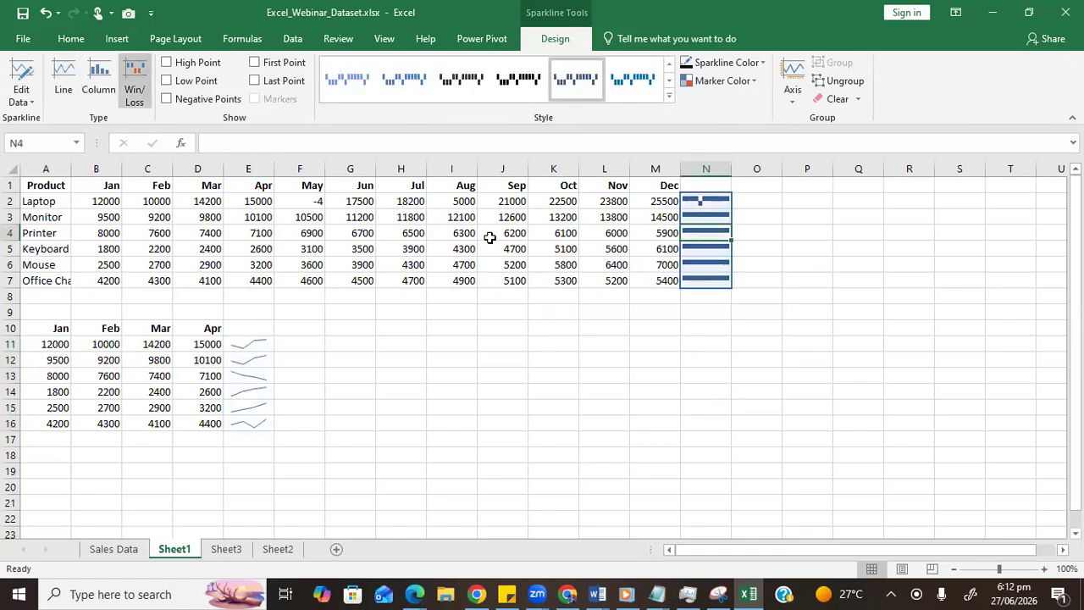
pyautogui.click(125, 265)
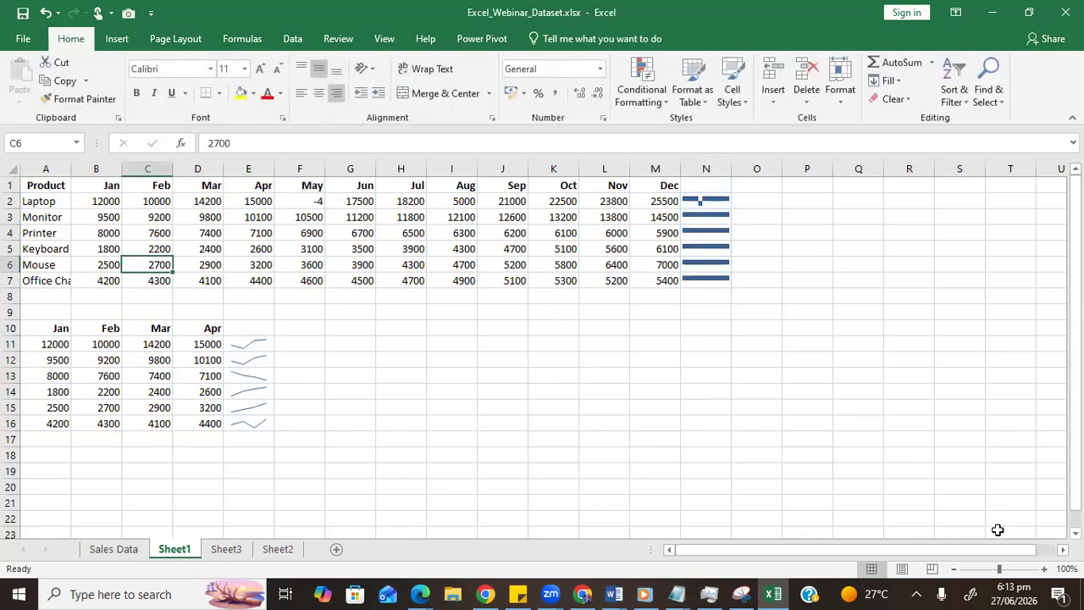
pyautogui.click(1045, 568)
pyautogui.click(1045, 568)
pyautogui.click(1045, 569)
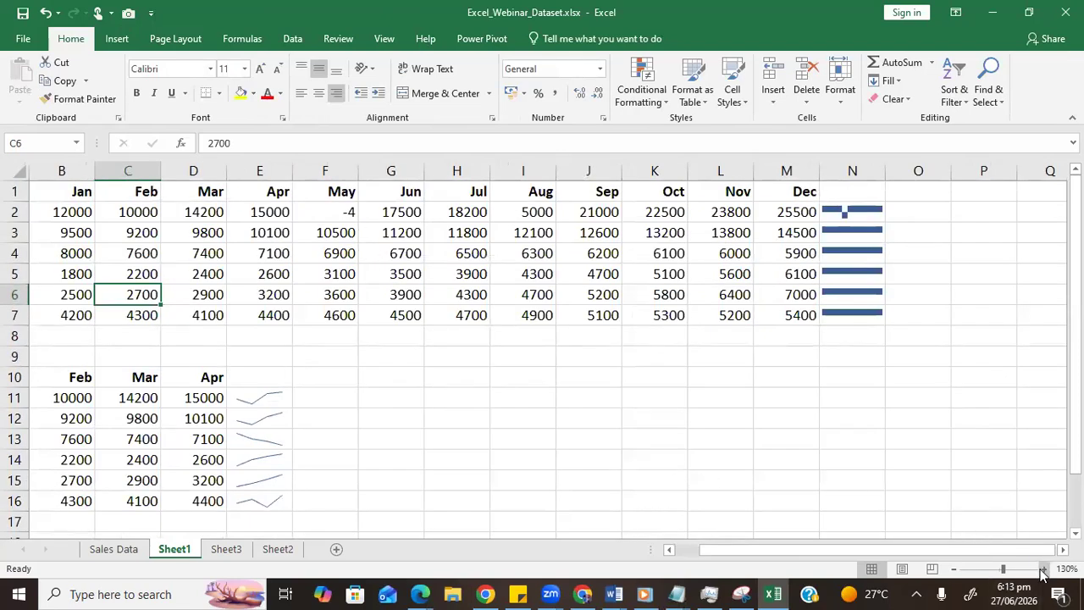
pyautogui.click(1044, 569)
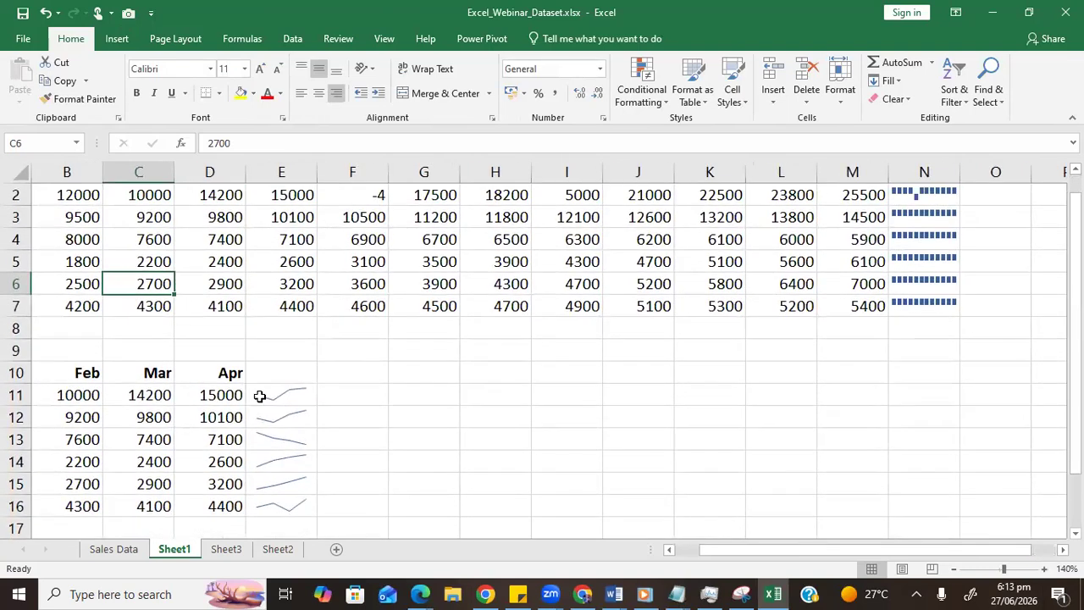
pyautogui.click(259, 395)
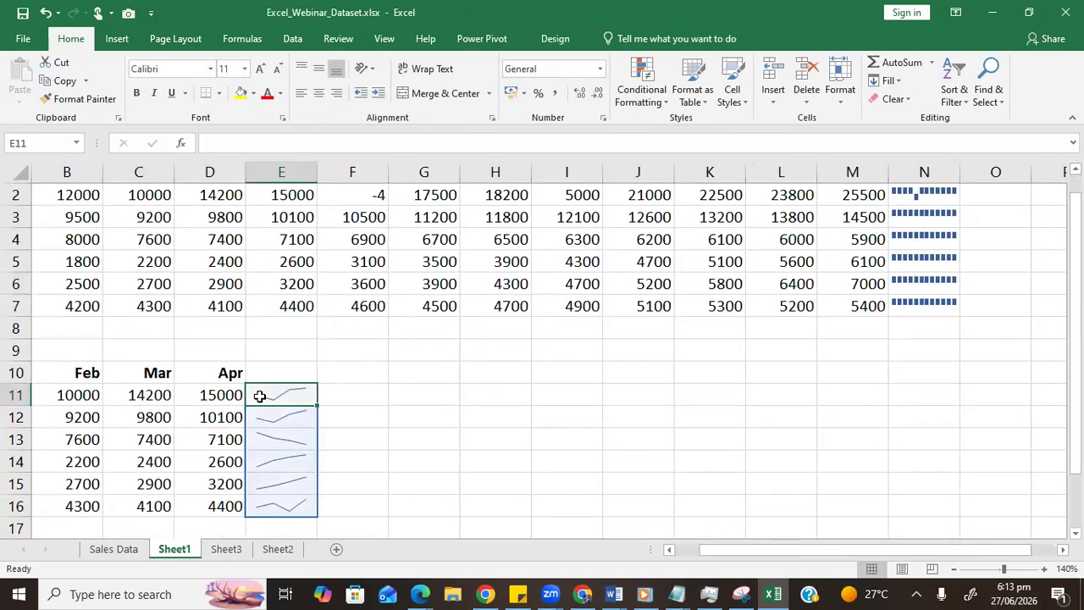
# Step: Convert the Line sparklines in E11:E16 to Column sparklines and compare them with the Win/Loss sparklines in N2:N7
pyautogui.click(567, 40)
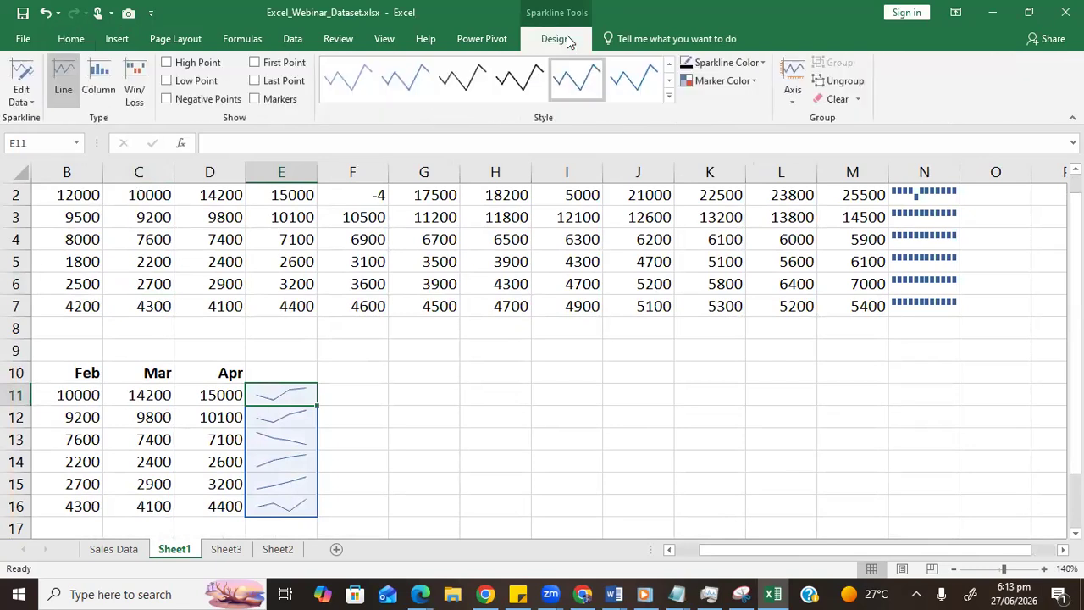
pyautogui.click(98, 80)
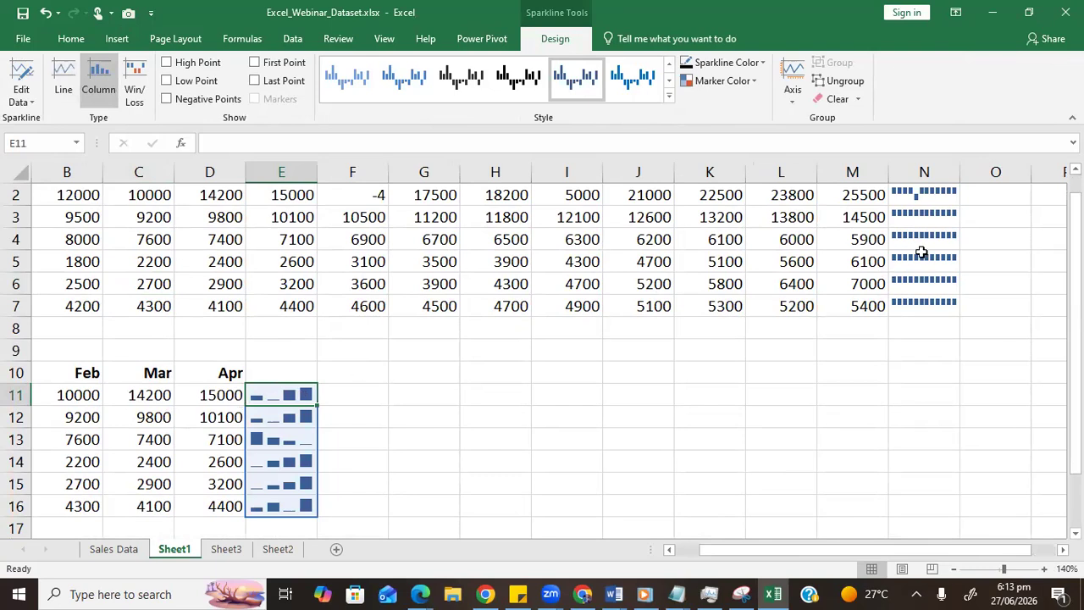
pyautogui.click(922, 253)
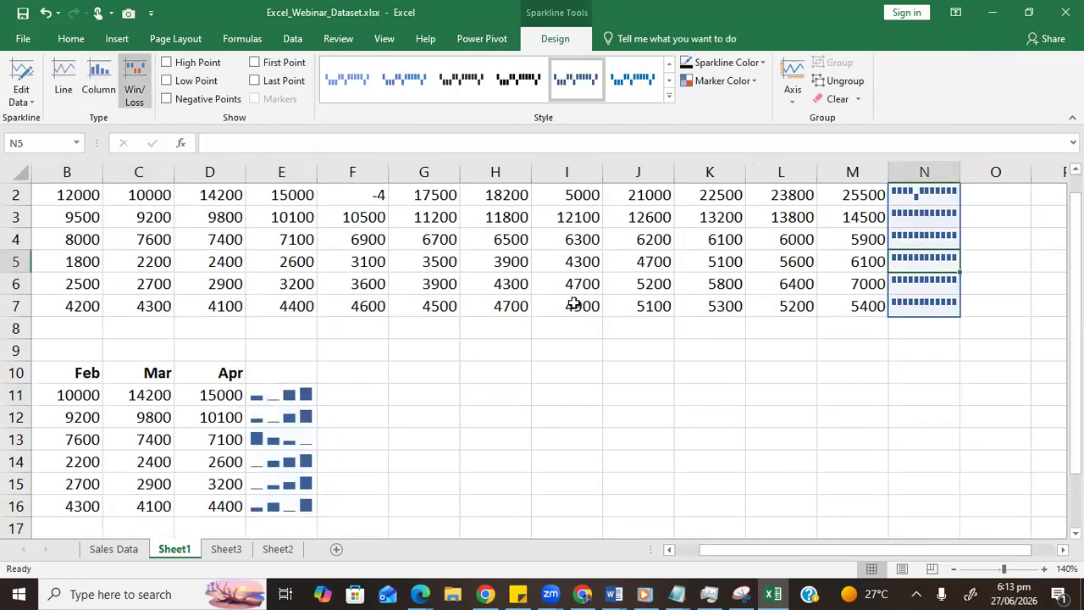
pyautogui.hscroll(-1, 214, 464)
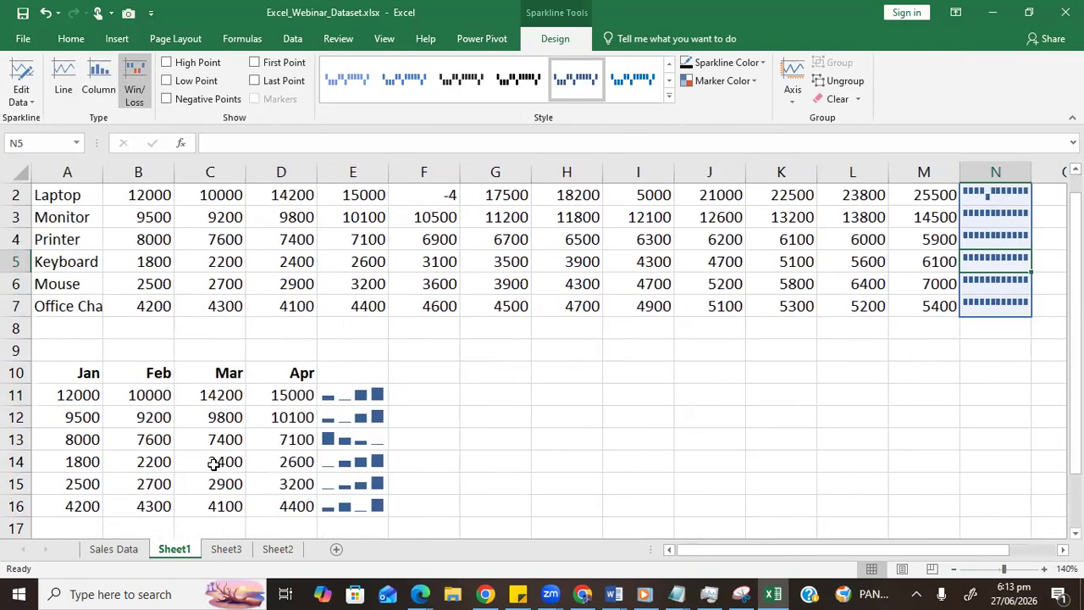
pyautogui.click(195, 386)
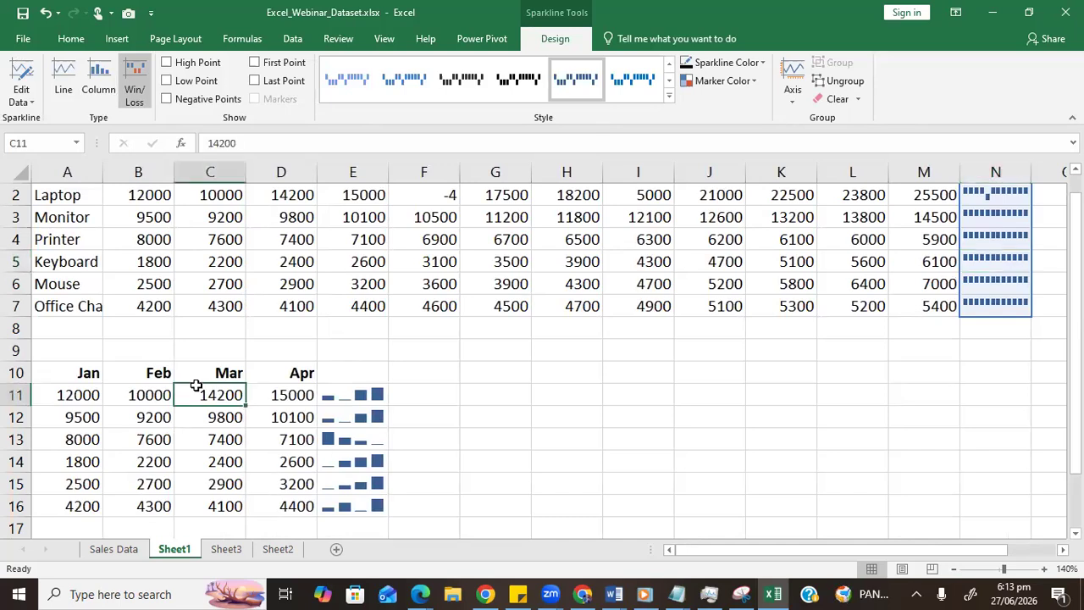
pyautogui.click(142, 393)
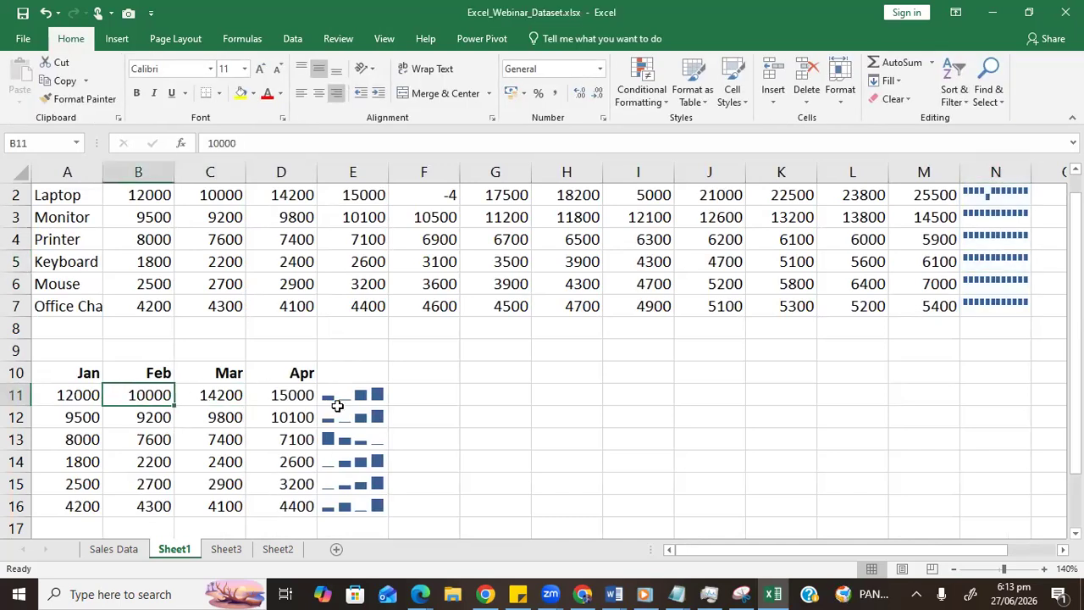
pyautogui.click(341, 395)
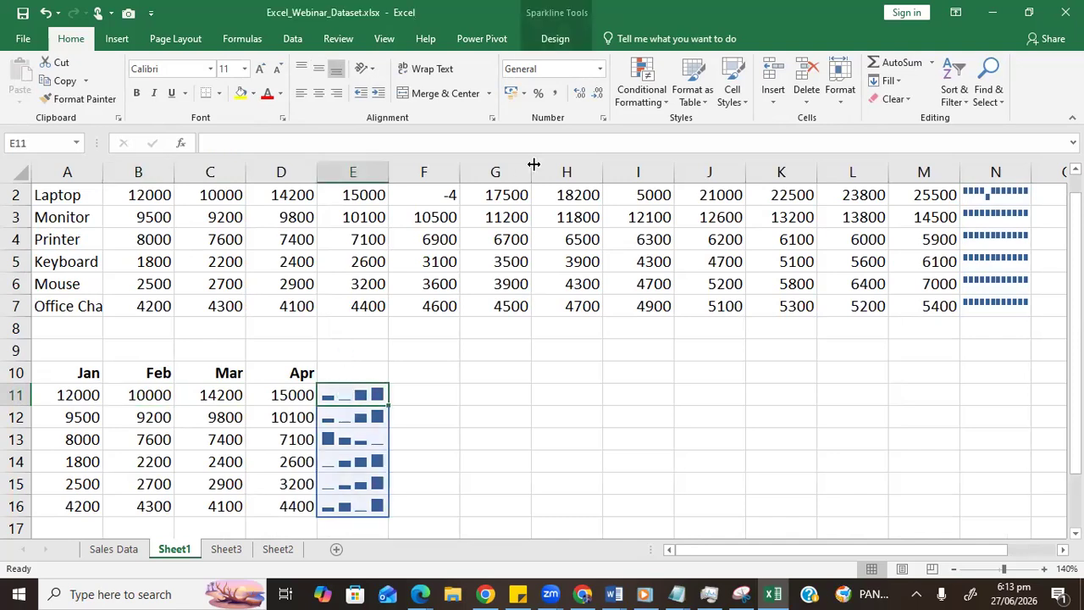
pyautogui.click(555, 39)
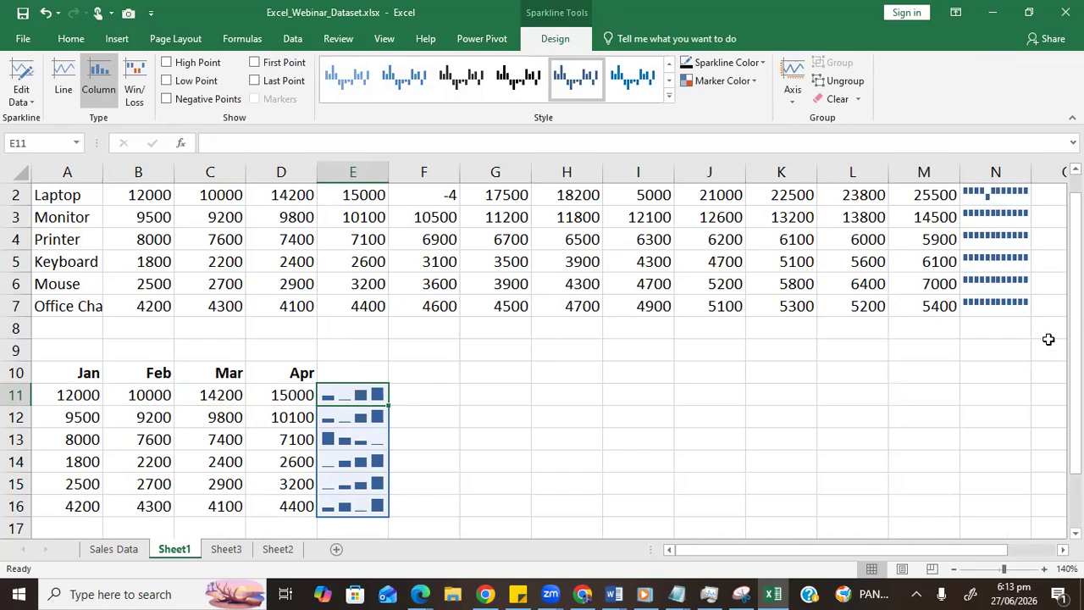
# Step: Examine how the monthly values in B7:M7 and A11:D11 relate to the sparklines beside them
pyautogui.moveTo(143, 298); pyautogui.dragTo(960, 302)
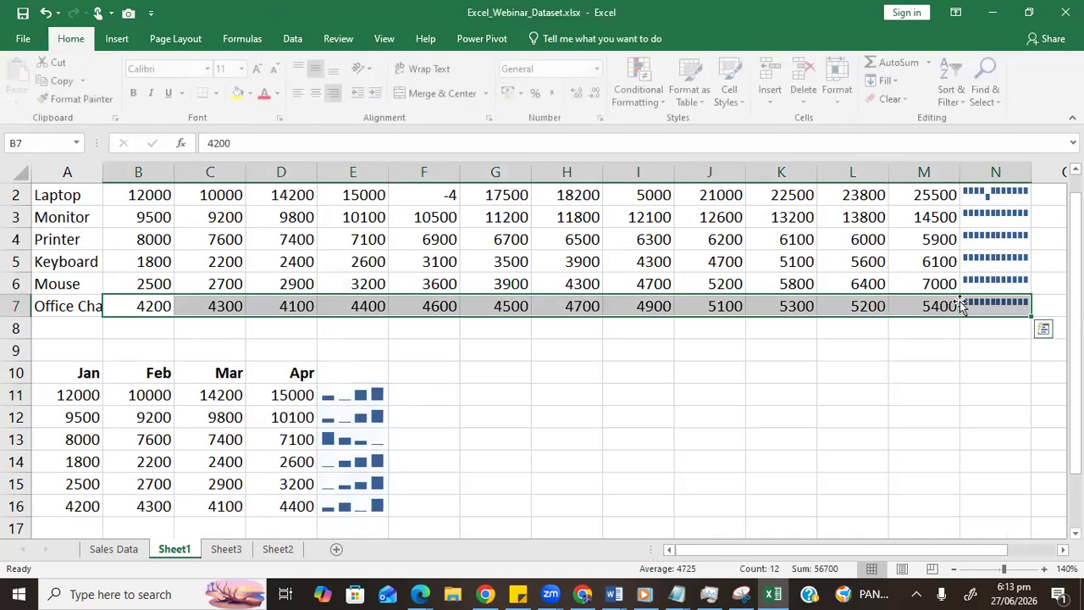
pyautogui.hotkey('shift', 'Left')
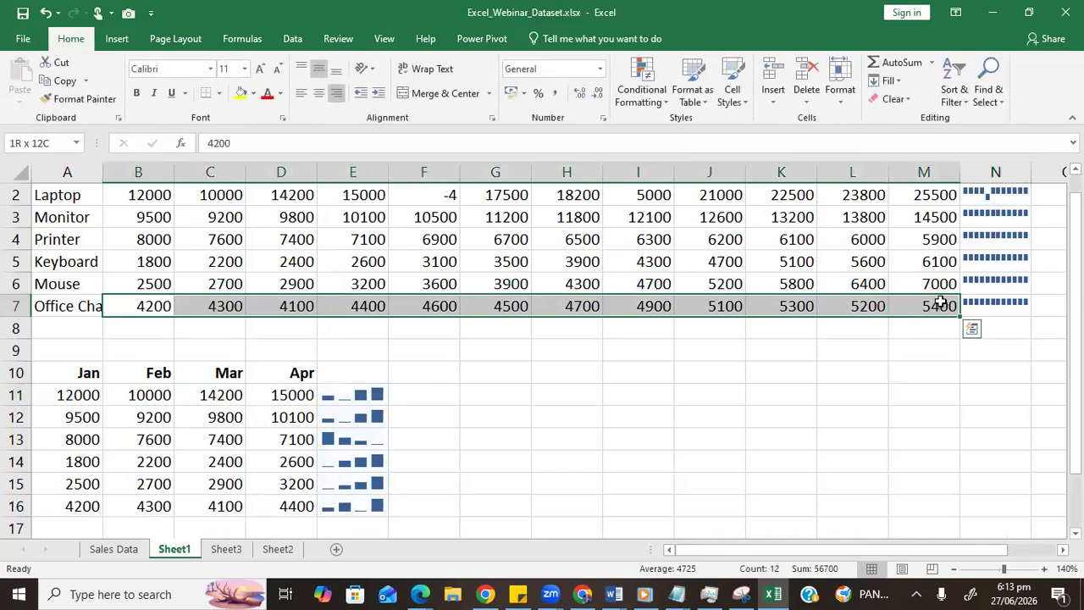
pyautogui.click(986, 269)
pyautogui.click(351, 416)
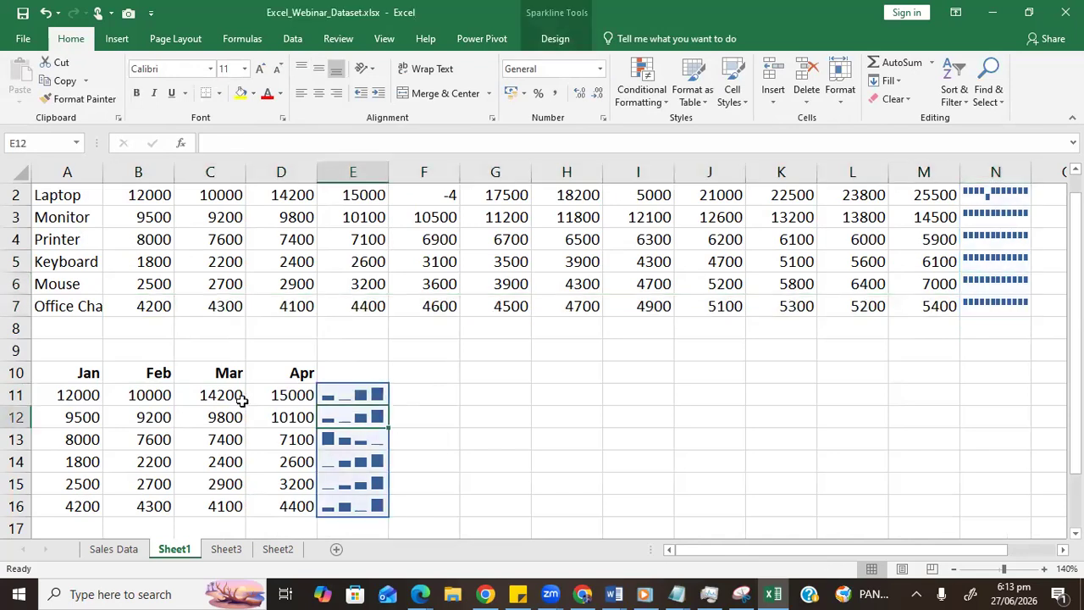
pyautogui.scroll(-2, 81, 390)
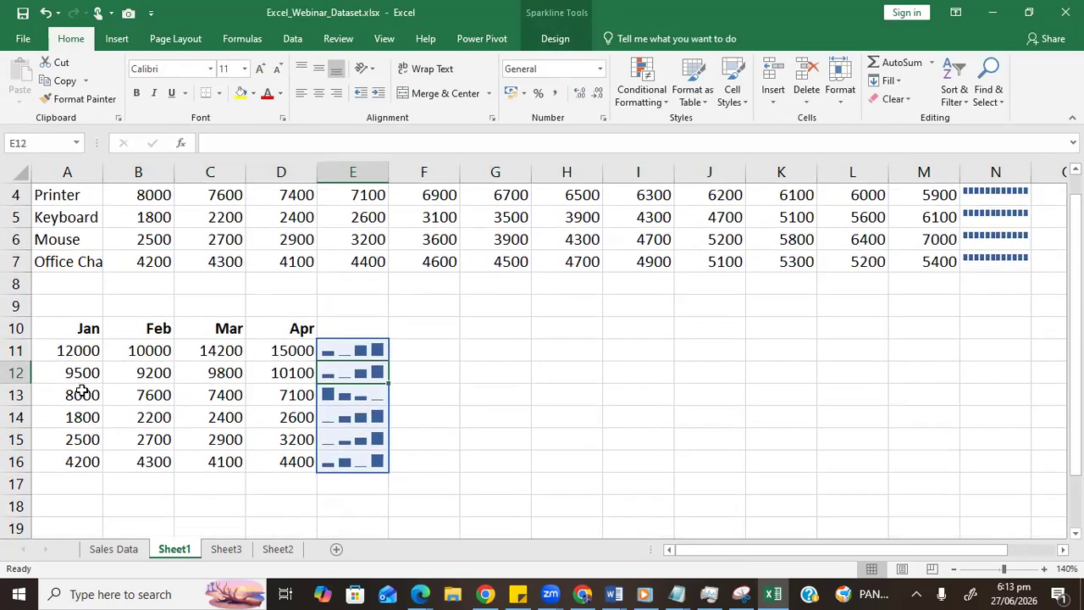
pyautogui.click(74, 350)
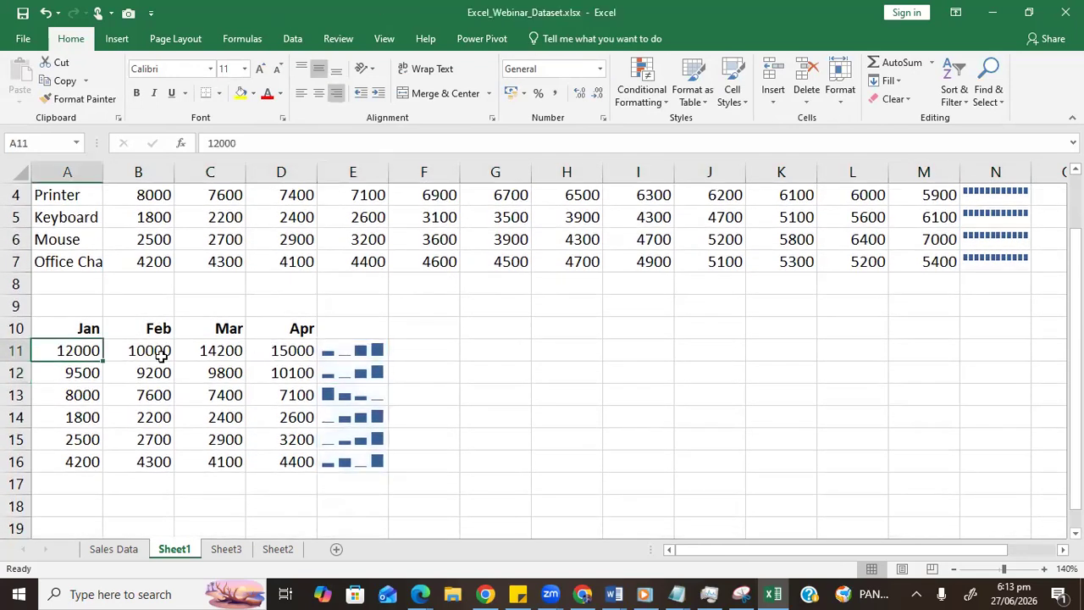
pyautogui.moveTo(90, 351); pyautogui.dragTo(278, 350)
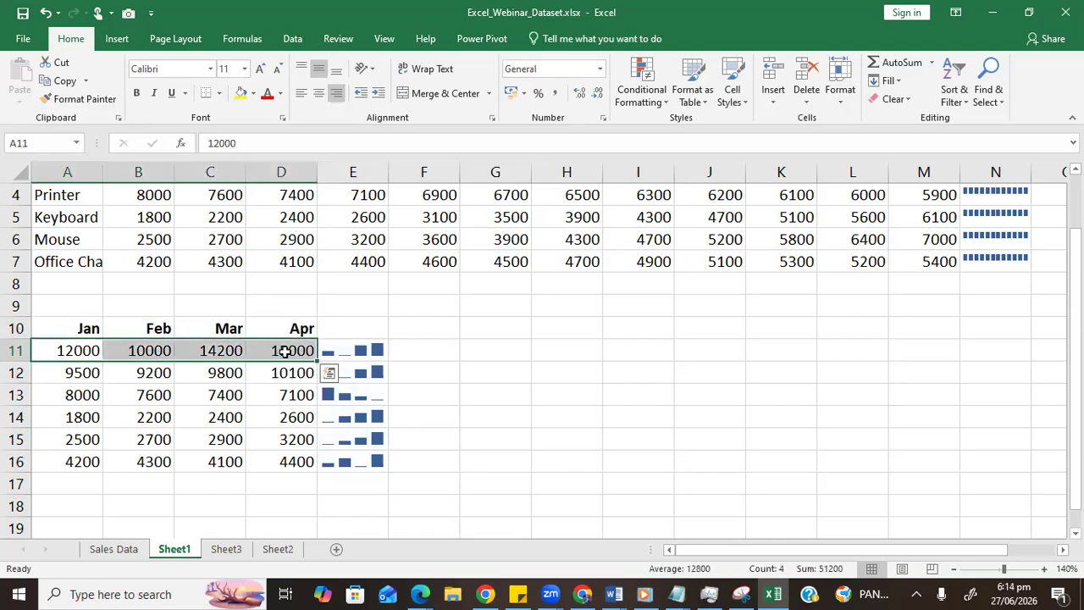
pyautogui.click(218, 356)
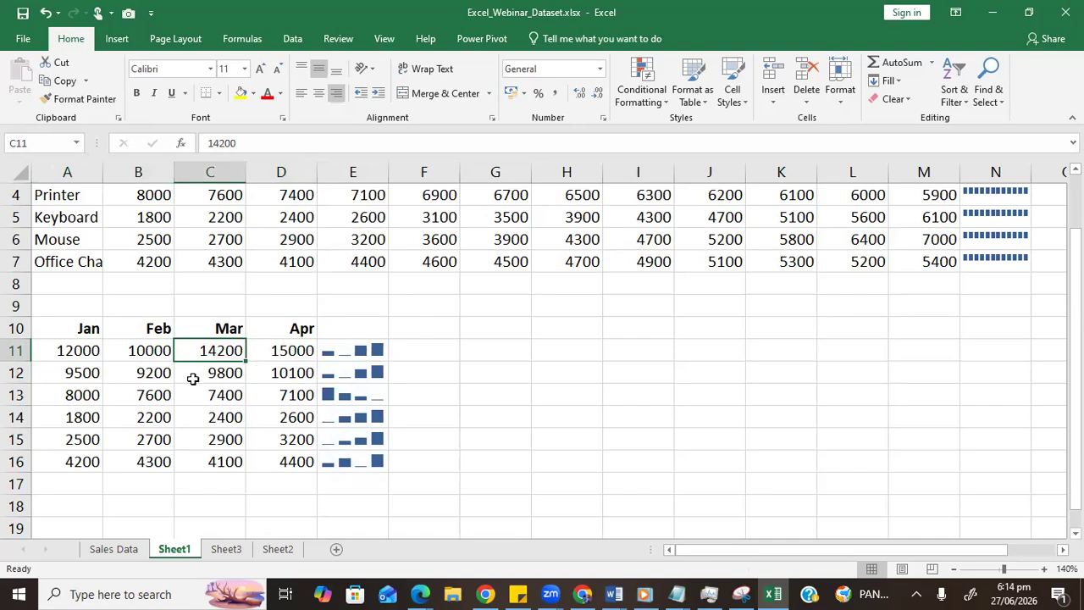
pyautogui.click(70, 354)
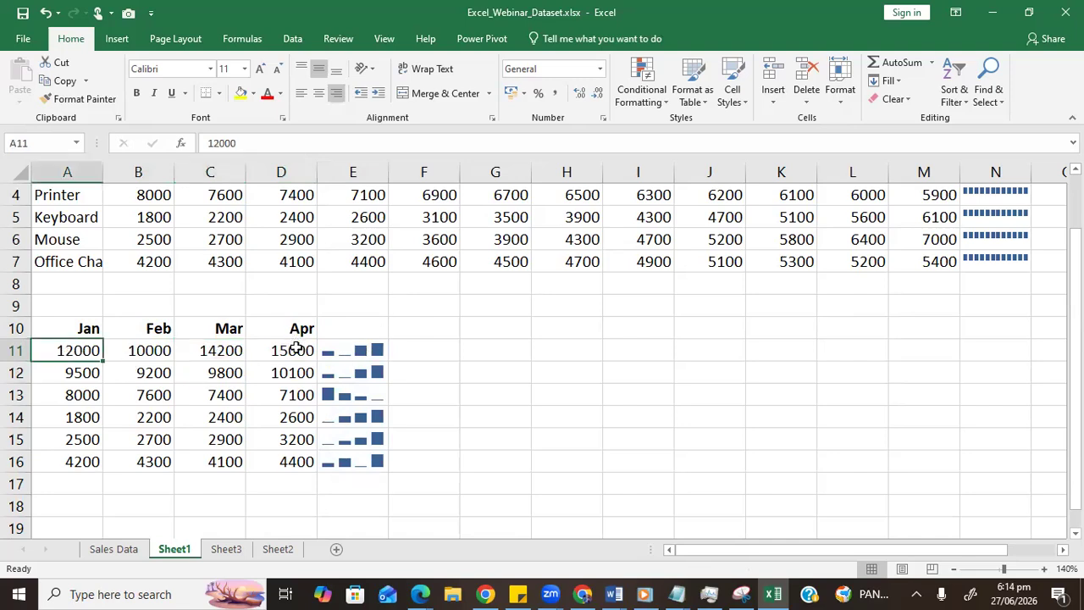
pyautogui.click(148, 347)
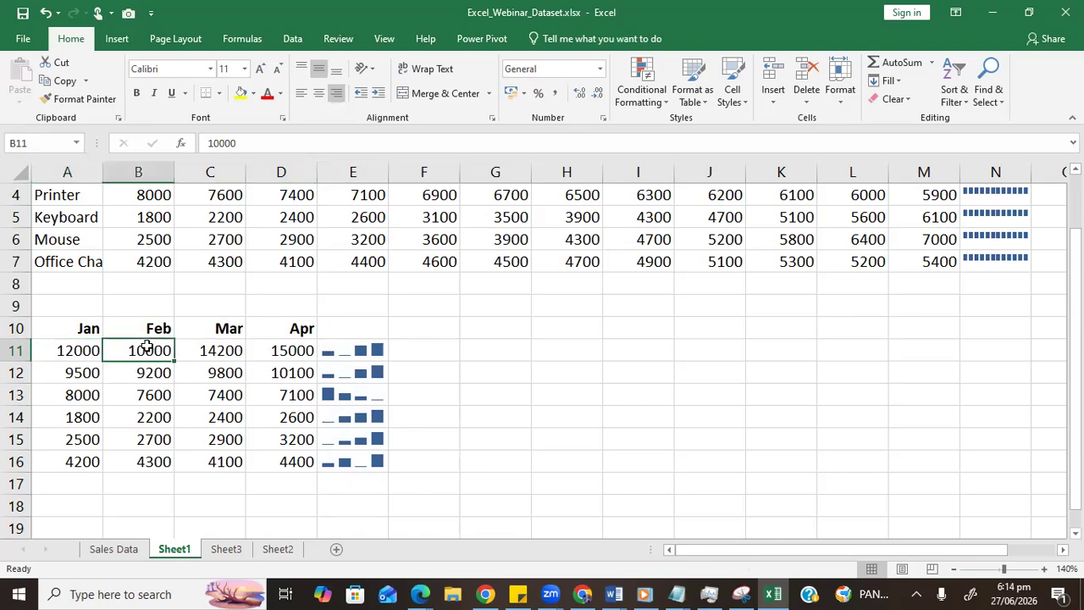
pyautogui.click(344, 355)
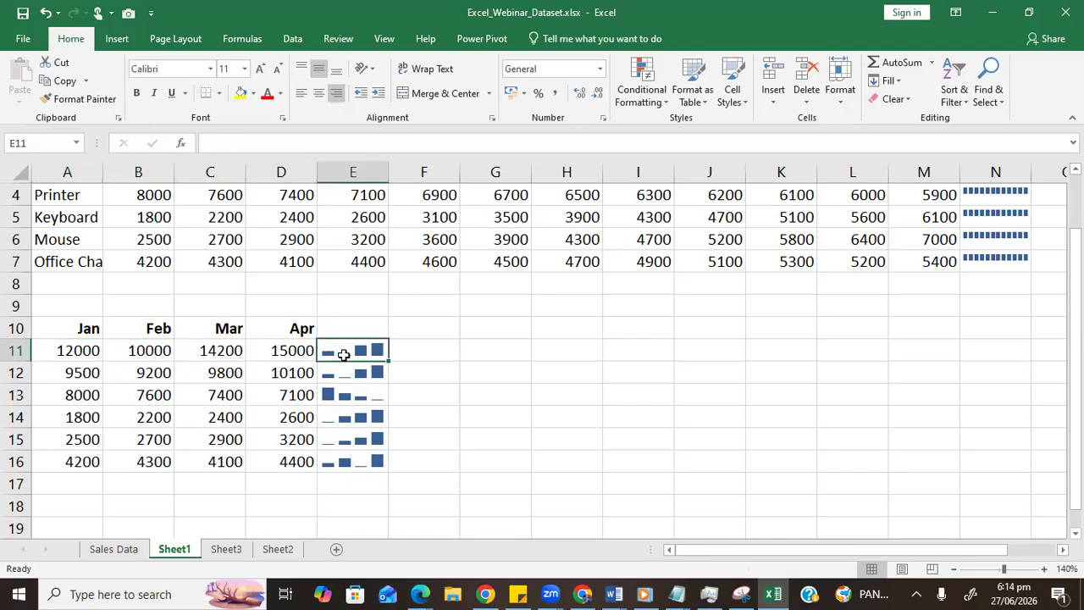
pyautogui.click(533, 344)
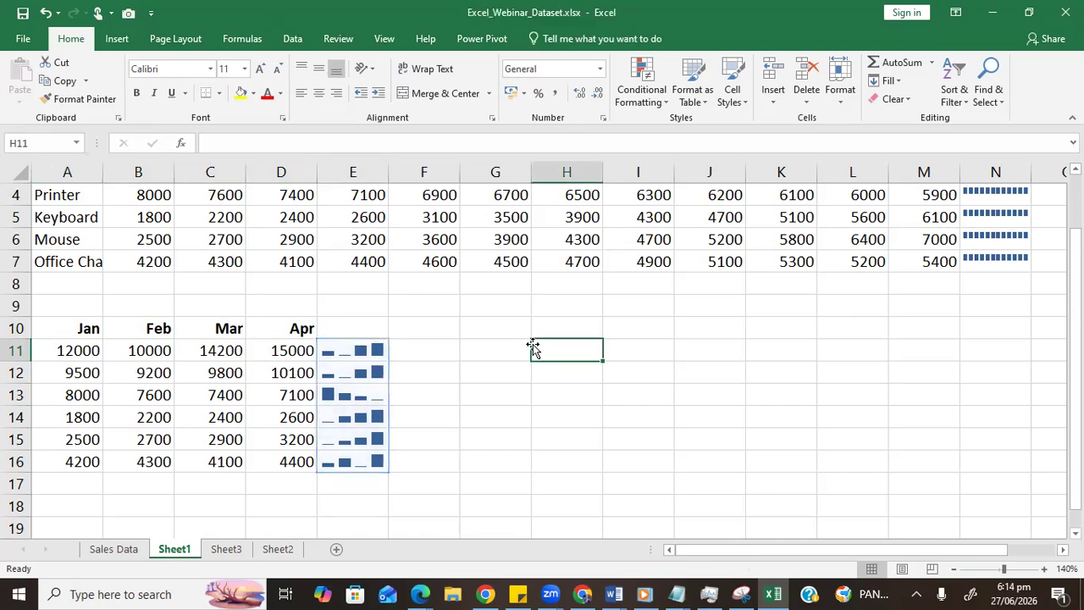
pyautogui.click(222, 345)
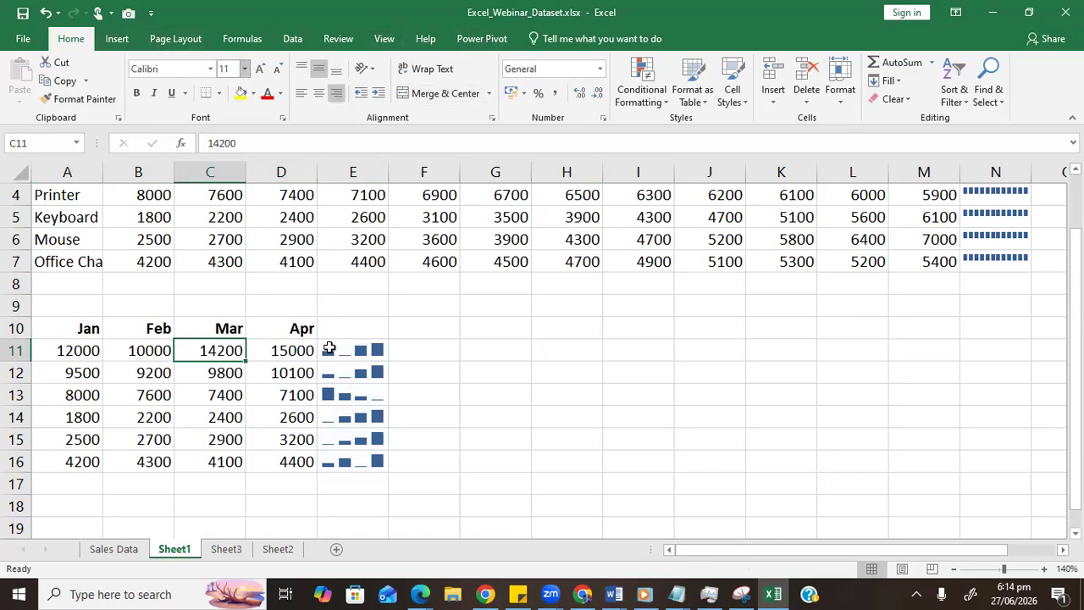
# Step: Try the Line type on the sparklines in E11:E16, and finally convert them to Win/Loss
pyautogui.moveTo(352, 349); pyautogui.dragTo(353, 462)
pyautogui.click(555, 38)
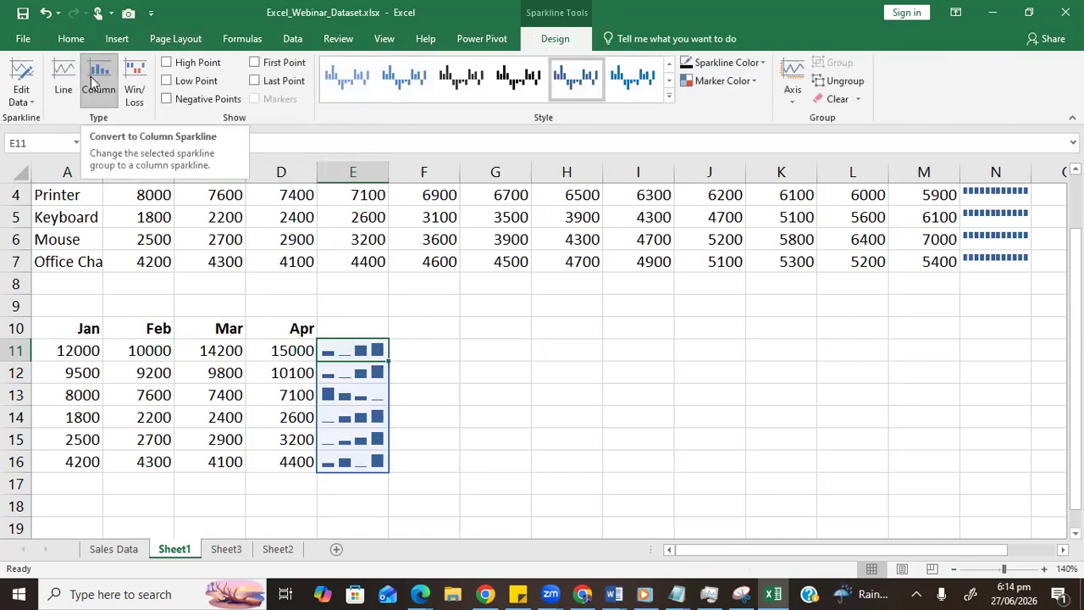
pyautogui.click(64, 76)
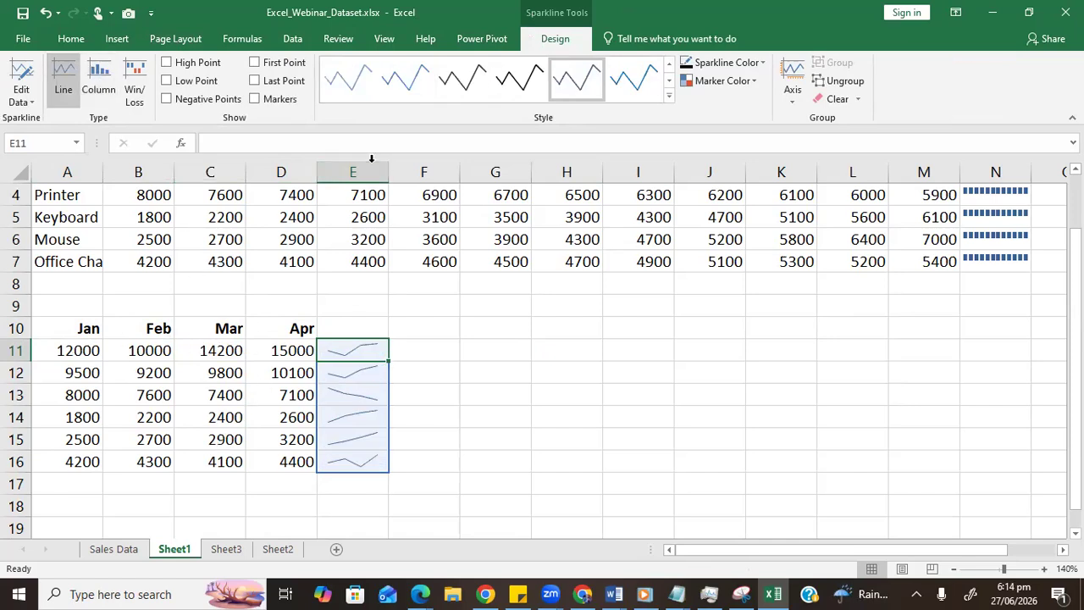
pyautogui.click(135, 83)
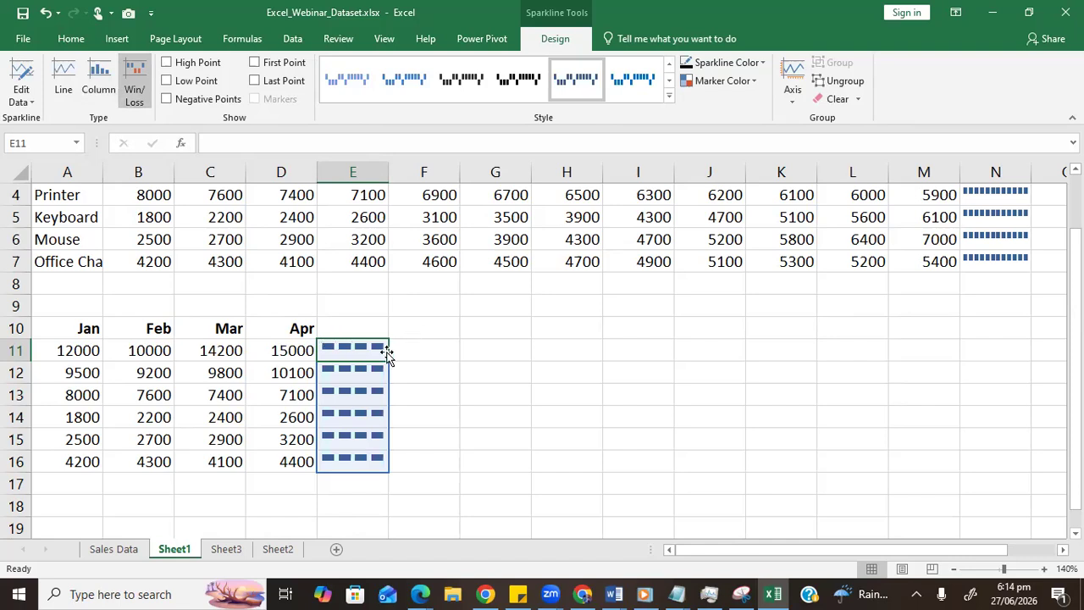
# Step: Replace the April value in D11 with 0 and finally with -65, and examine the Win/Loss sparklines in E11:E16
pyautogui.click(303, 350)
pyautogui.write('0')
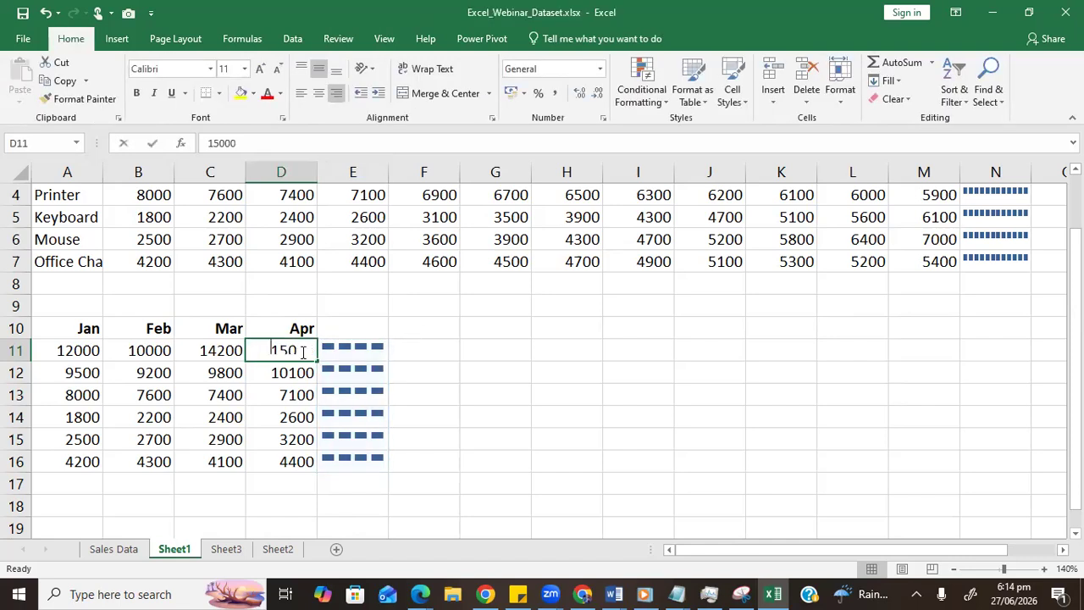
pyautogui.press('Up')
pyautogui.click(306, 350)
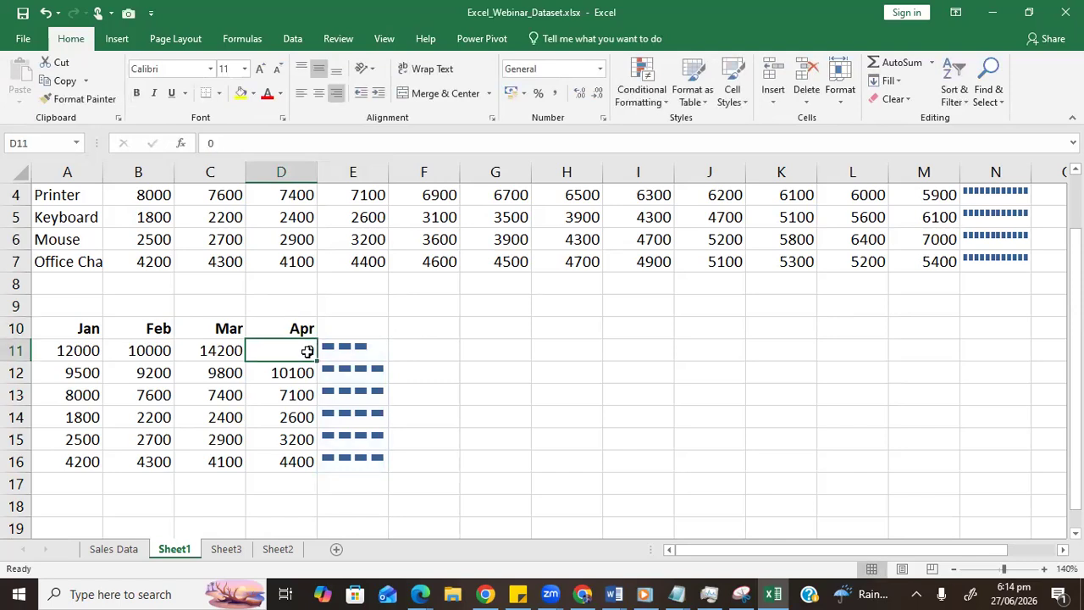
pyautogui.write('-65')
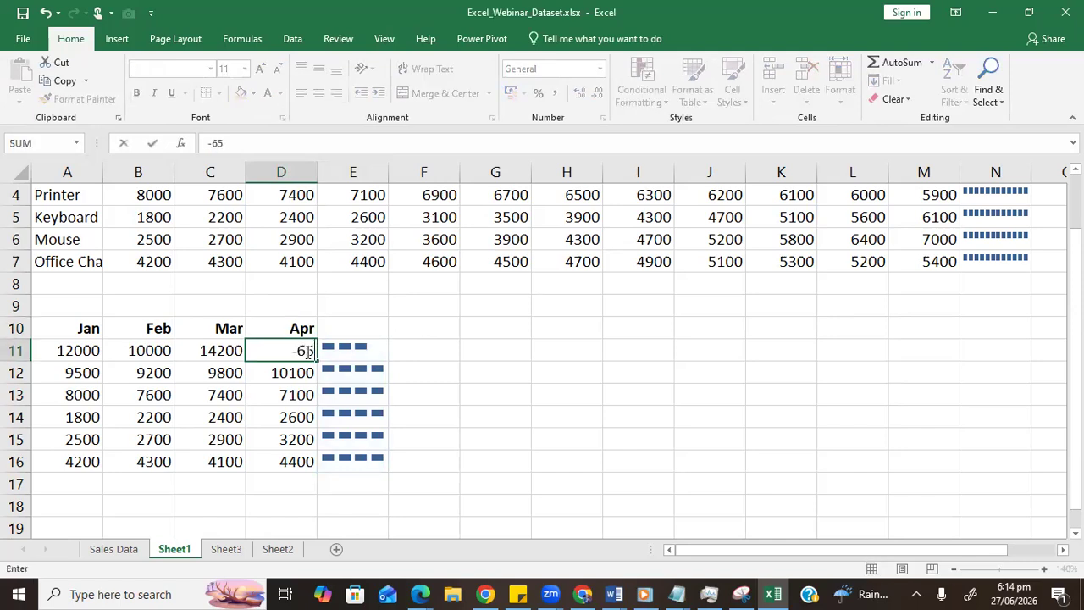
pyautogui.press('Return')
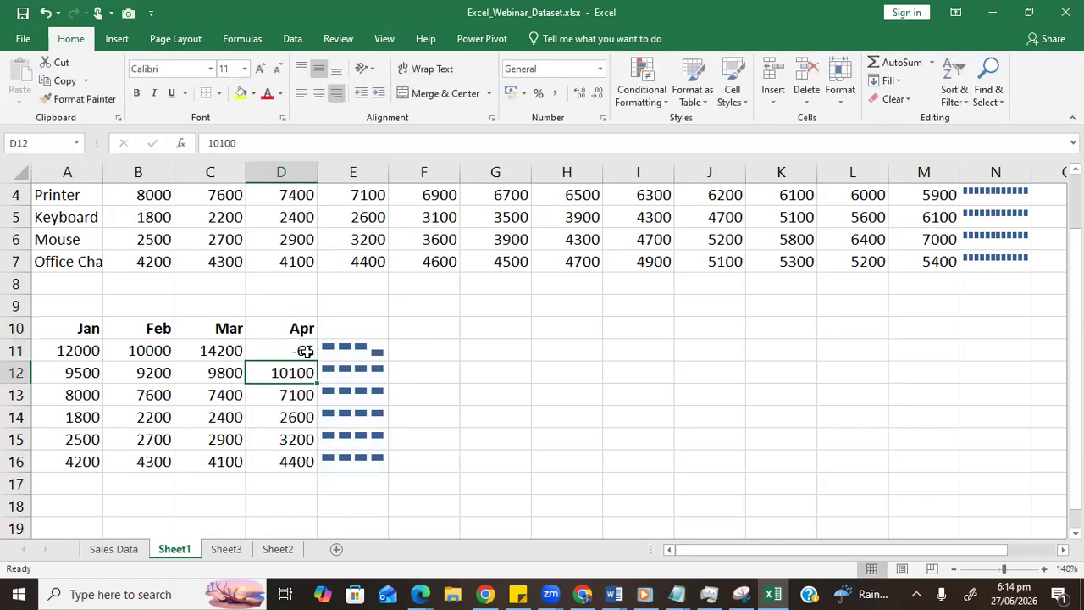
pyautogui.click(382, 349)
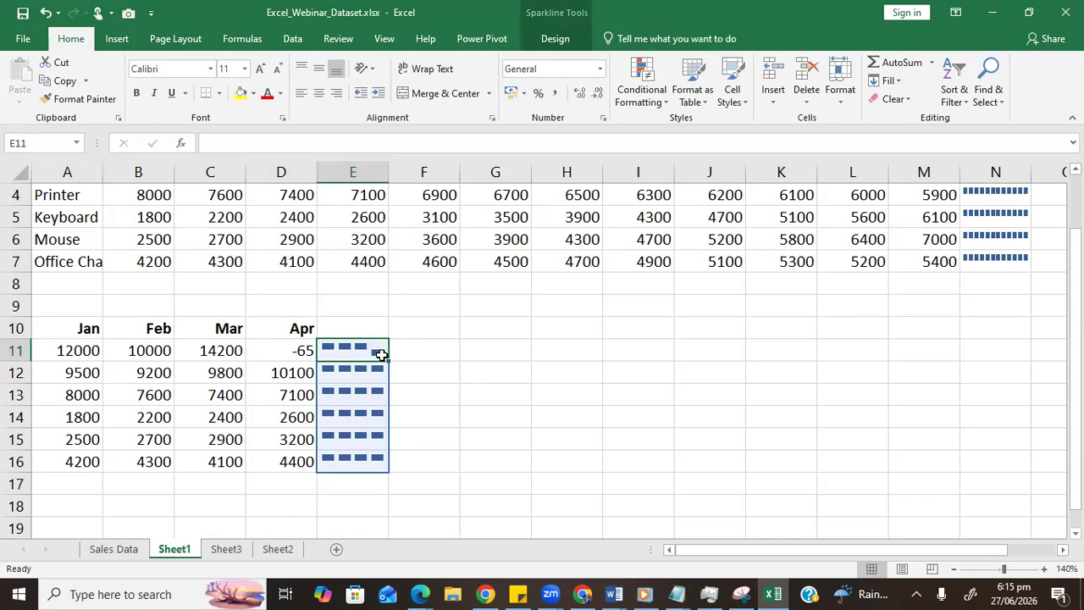
pyautogui.click(255, 373)
pyautogui.click(259, 501)
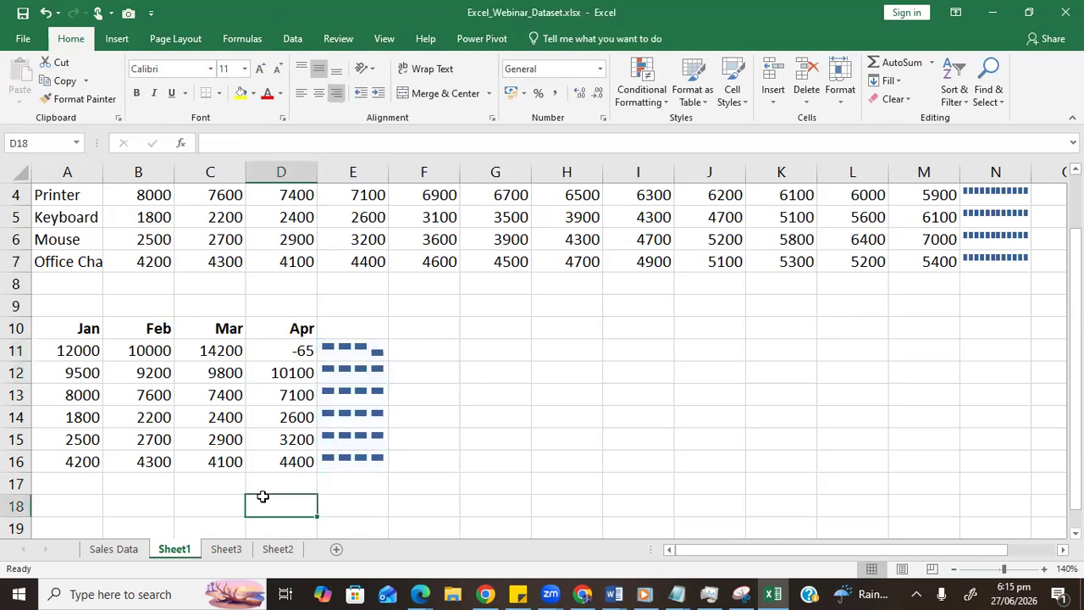
pyautogui.click(334, 399)
pyautogui.click(346, 363)
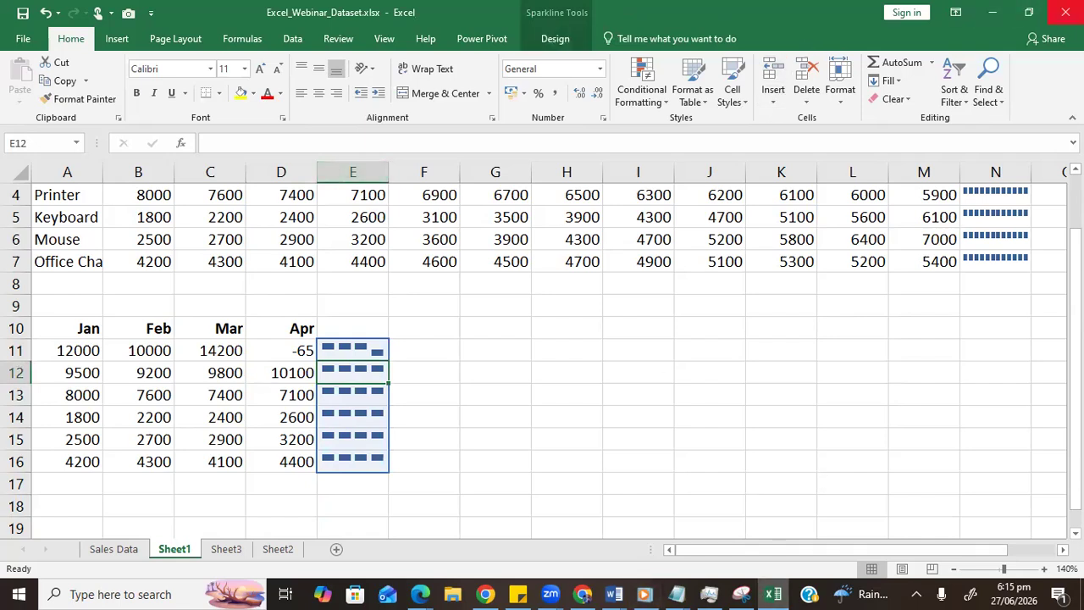
# Step: Reduce the workbook window and advance the browser presentation to the slide "Feature 9: Text to Columns"
pyautogui.click(1032, 15)
pyautogui.moveTo(332, 19); pyautogui.dragTo(297, 13)
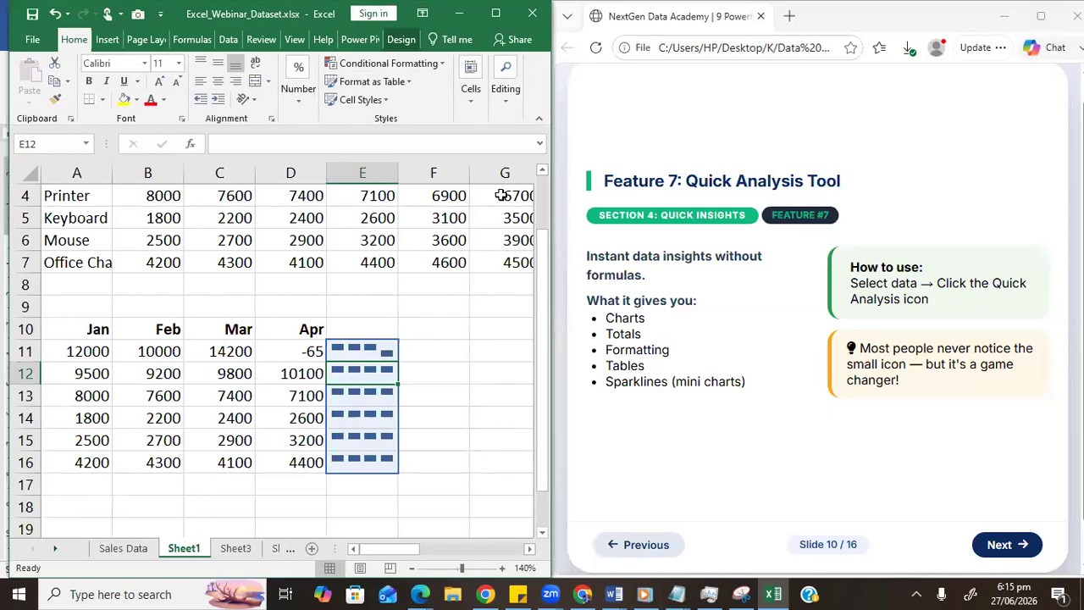
pyautogui.click(1000, 546)
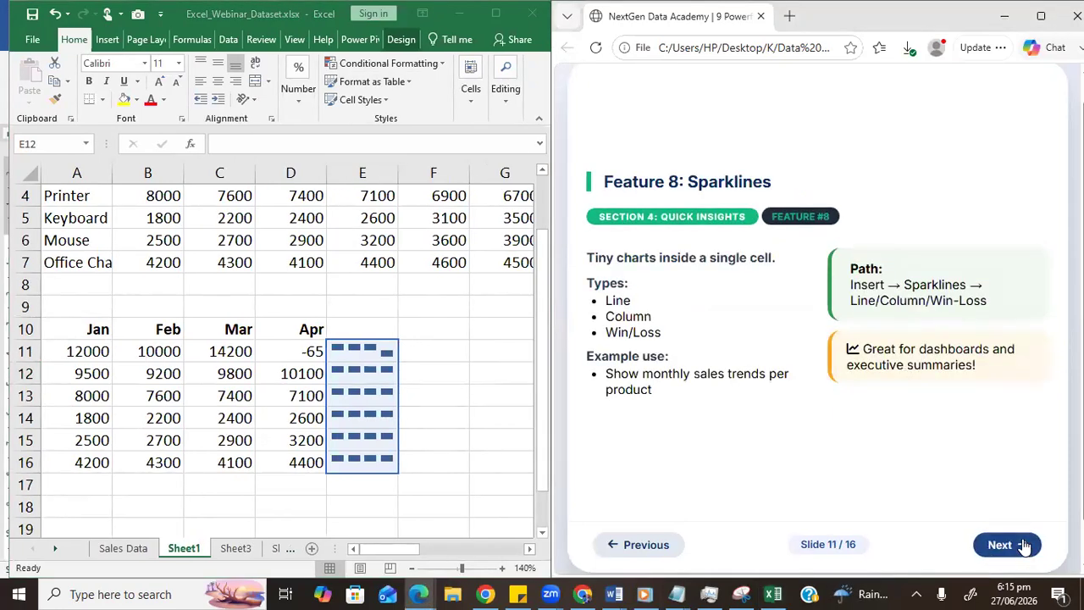
pyautogui.click(1023, 546)
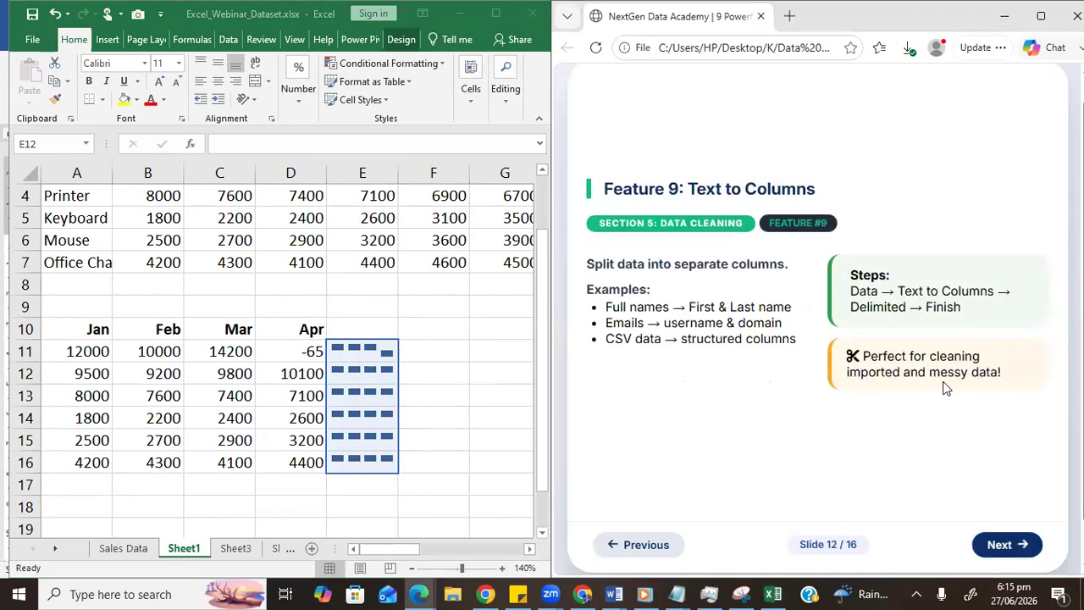
pyautogui.click(643, 546)
pyautogui.click(1032, 545)
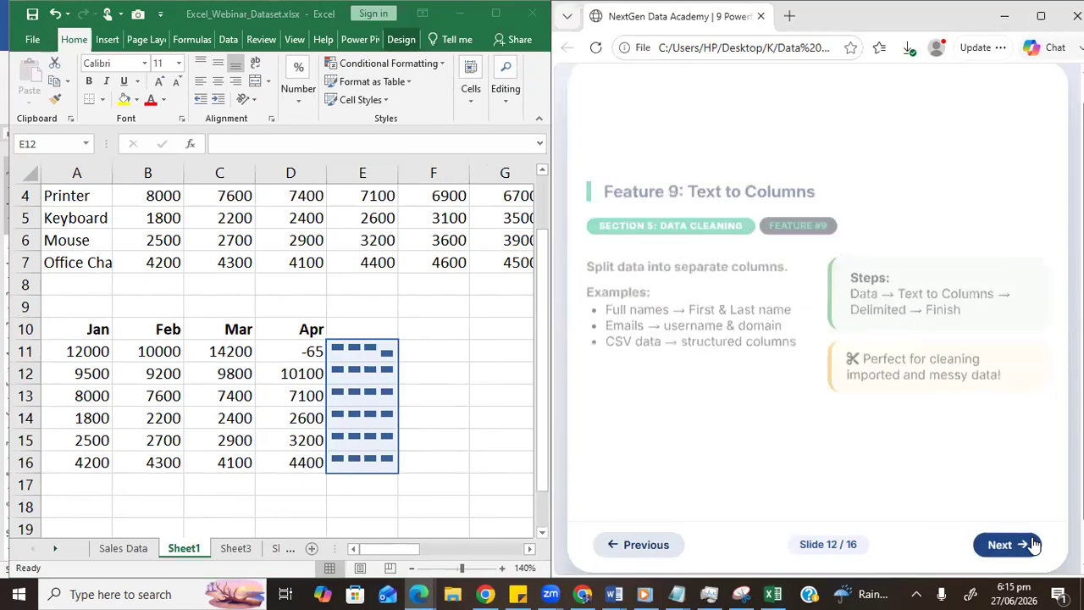
# Step: Switch back to Excel, maximize the workbook window and show the first rows of Sheet1
pyautogui.click(496, 14)
pyautogui.click(428, 323)
pyautogui.scroll(1, 429, 323)
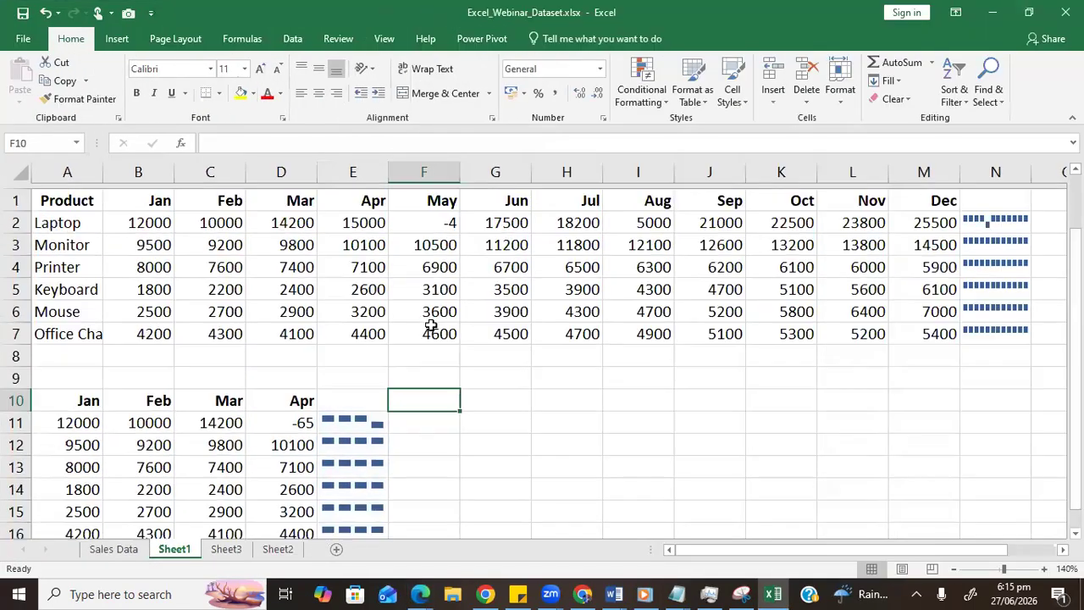
# Step: Try to insert three columns before the Region column on the Sales Data sheet
pyautogui.click(134, 553)
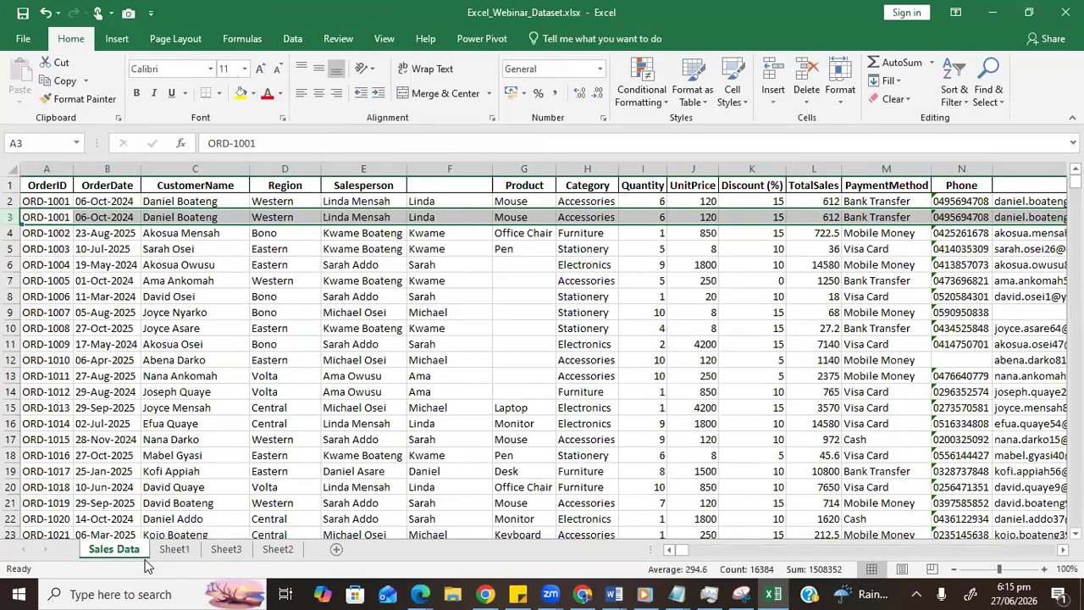
pyautogui.click(170, 343)
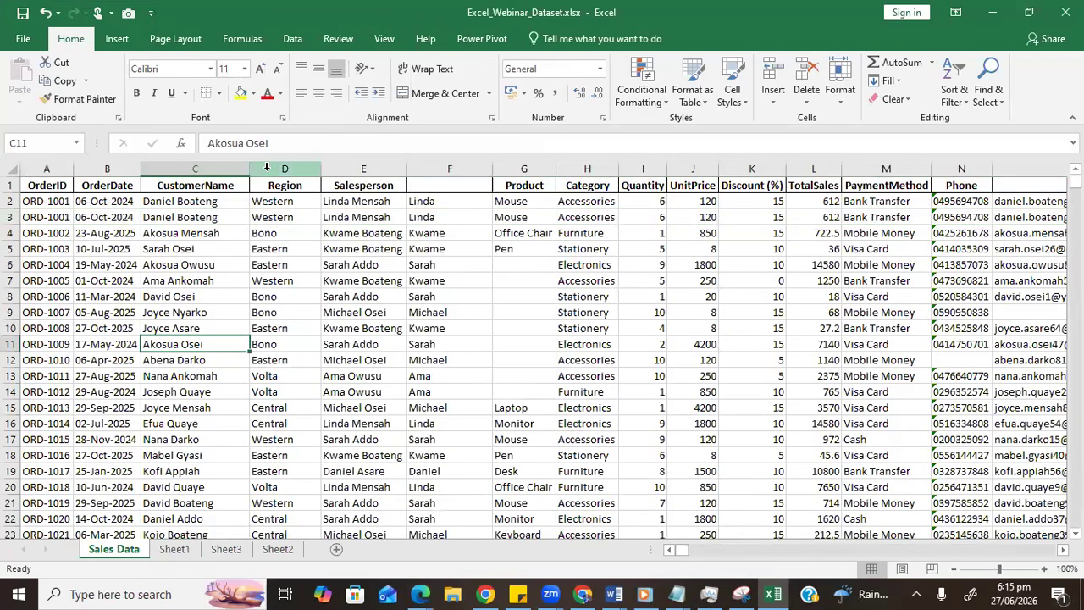
pyautogui.moveTo(267, 169); pyautogui.dragTo(382, 157)
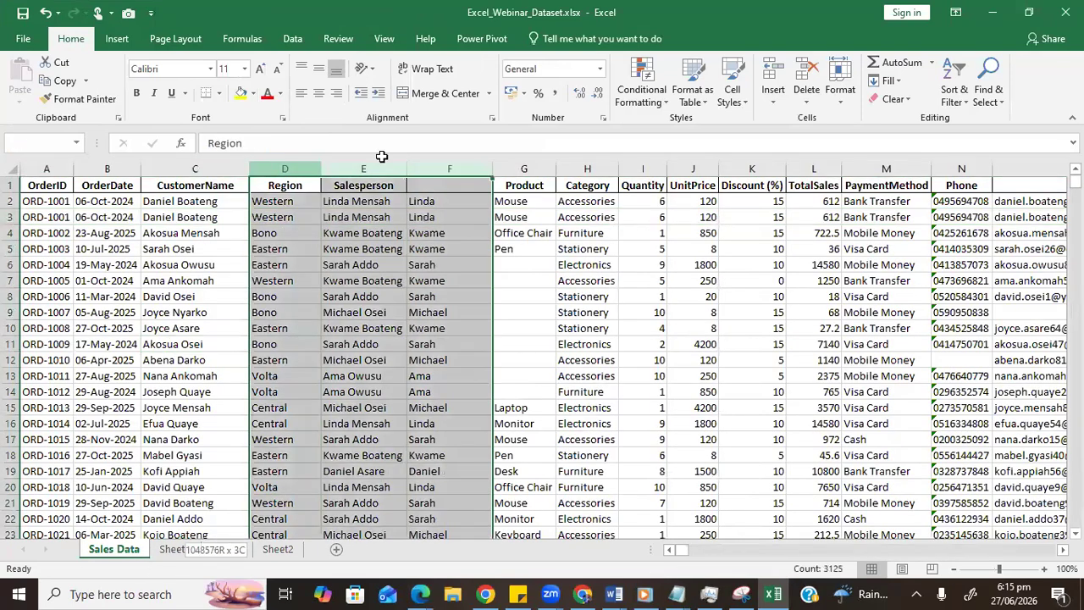
pyautogui.rightClick(289, 168)
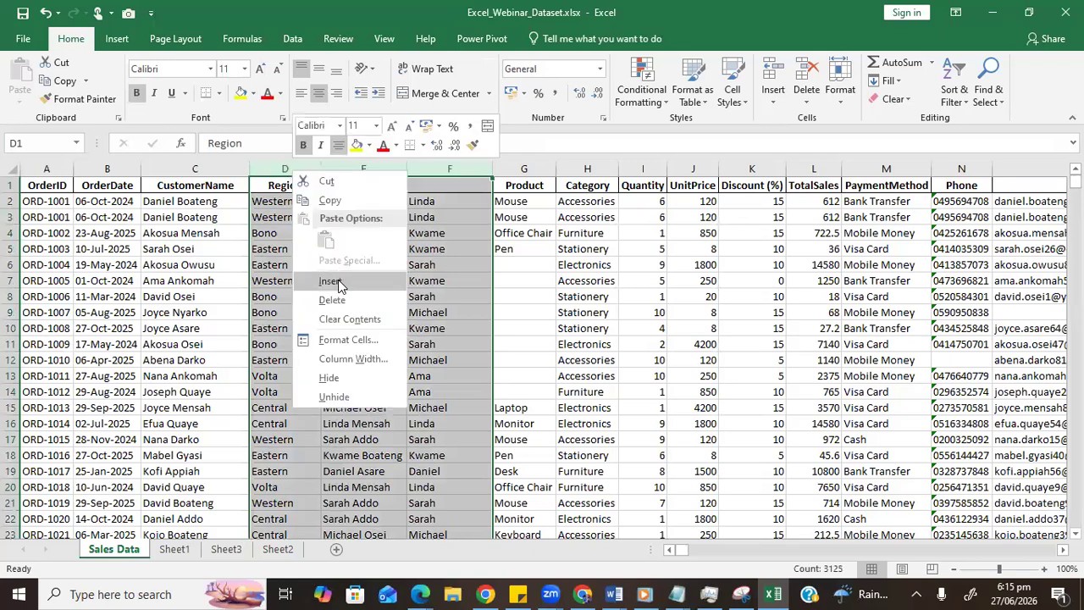
pyautogui.click(331, 281)
pyautogui.click(569, 346)
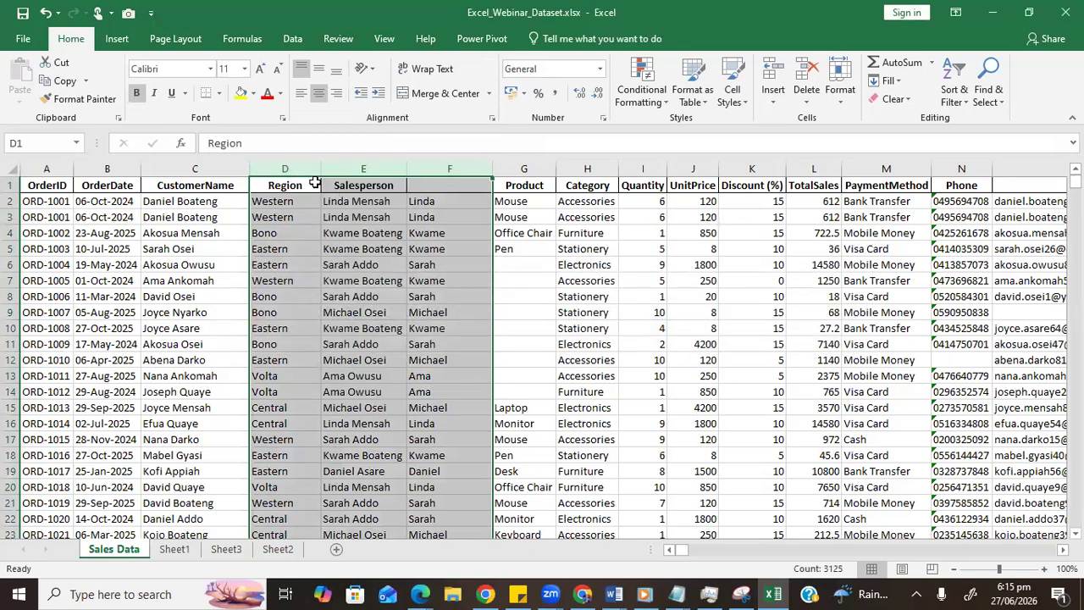
pyautogui.rightClick(290, 174)
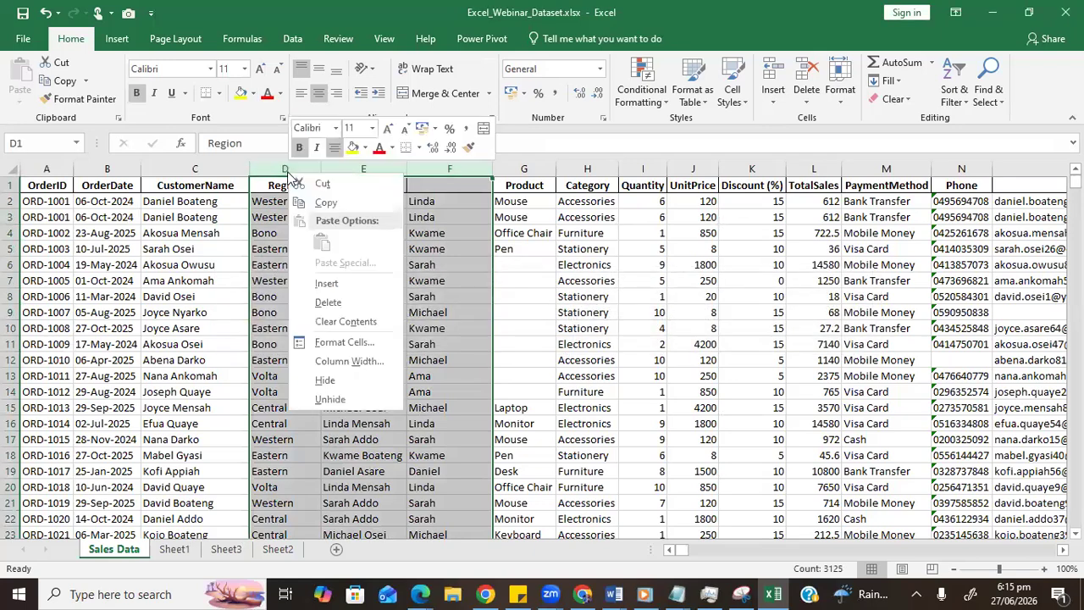
pyautogui.click(326, 287)
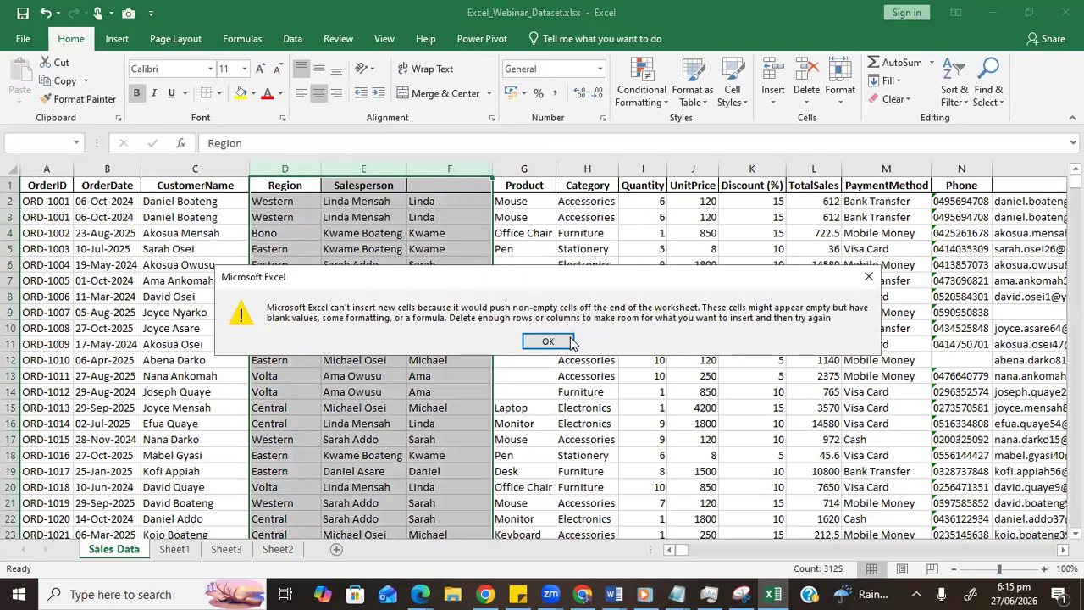
pyautogui.click(570, 340)
# Step: Try to insert a single column before Region, and check the columns further along the sheet
pyautogui.click(457, 186)
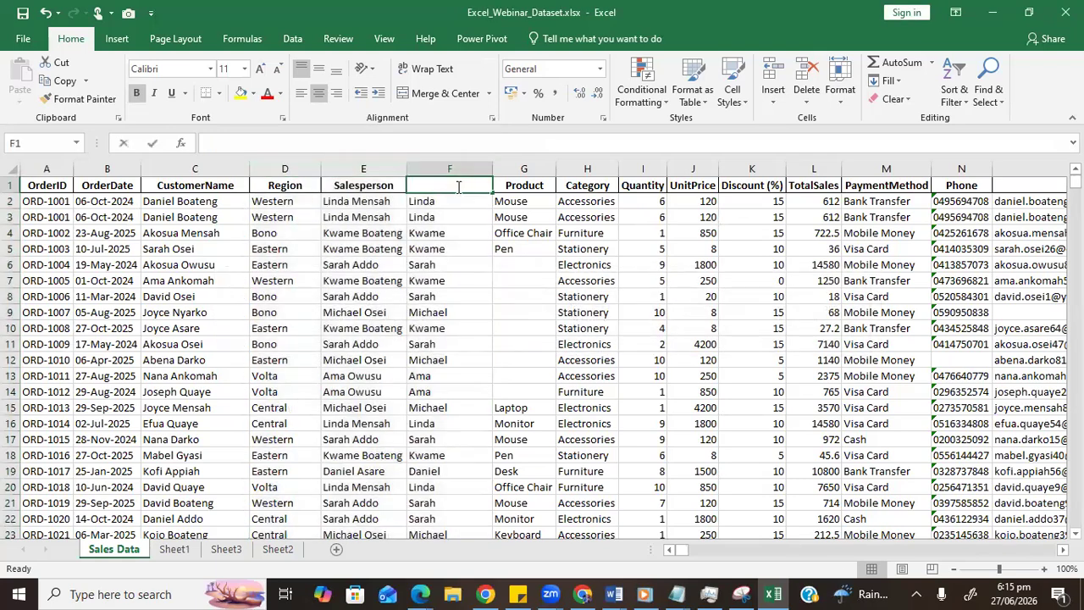
pyautogui.click(301, 169)
pyautogui.rightClick(303, 170)
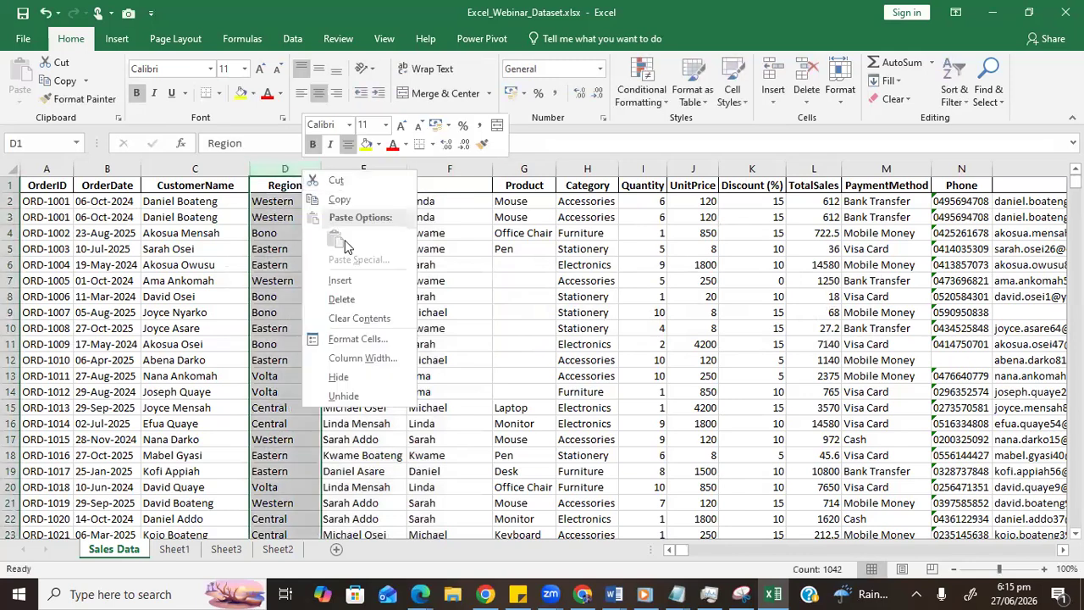
pyautogui.click(357, 285)
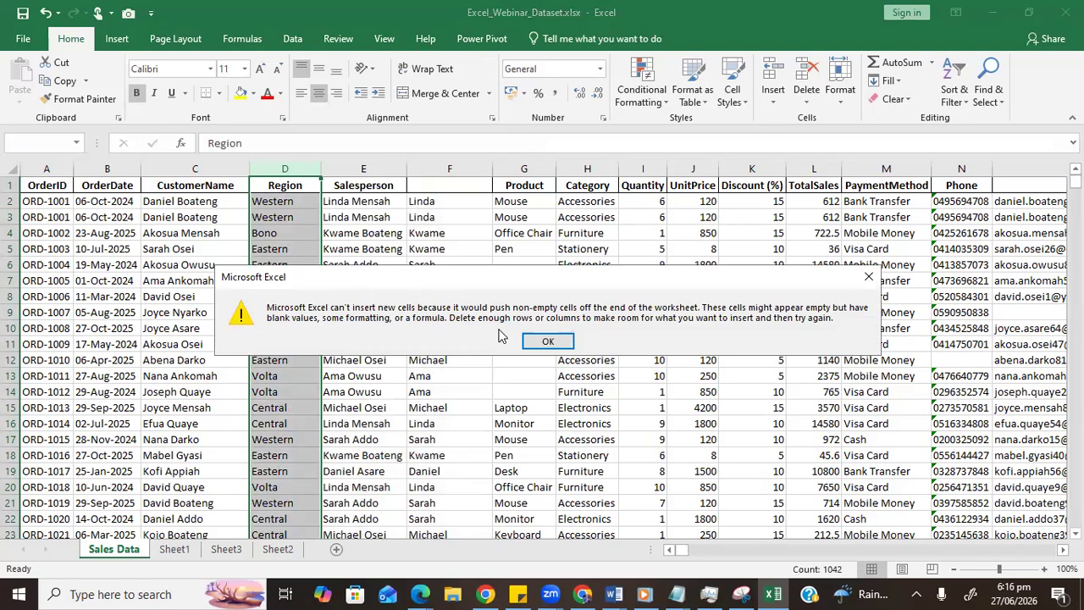
pyautogui.click(547, 342)
pyautogui.hscroll(5, 793, 315)
pyautogui.hscroll(5, 792, 315)
pyautogui.hscroll(-10, 793, 316)
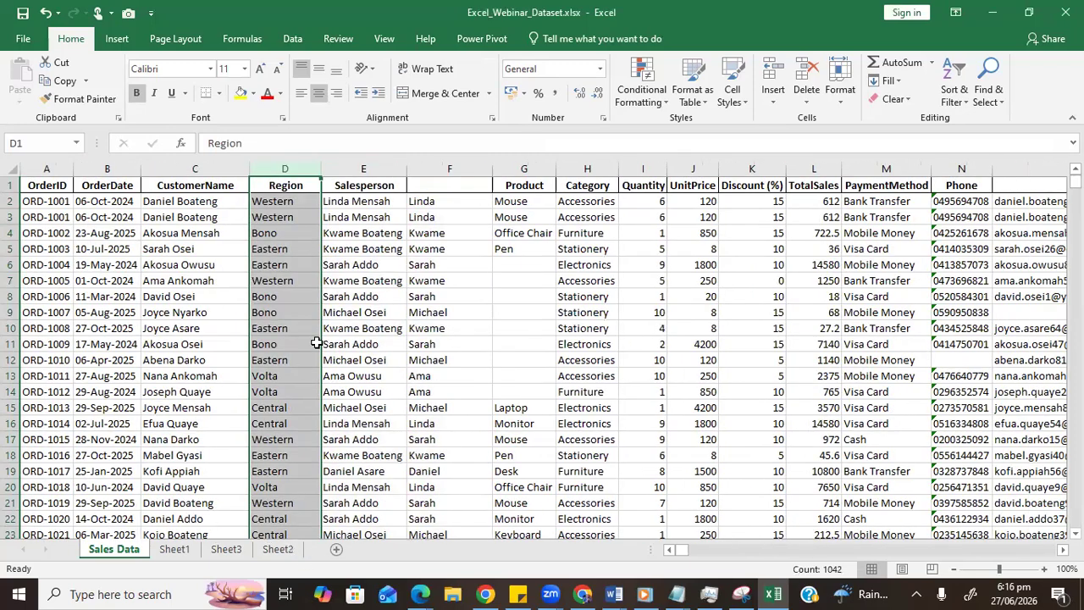
# Step: Try to move the CustomerName column from the Sales Data sheet to K1 on Sheet3
pyautogui.hotkey('ctrl', 'x')
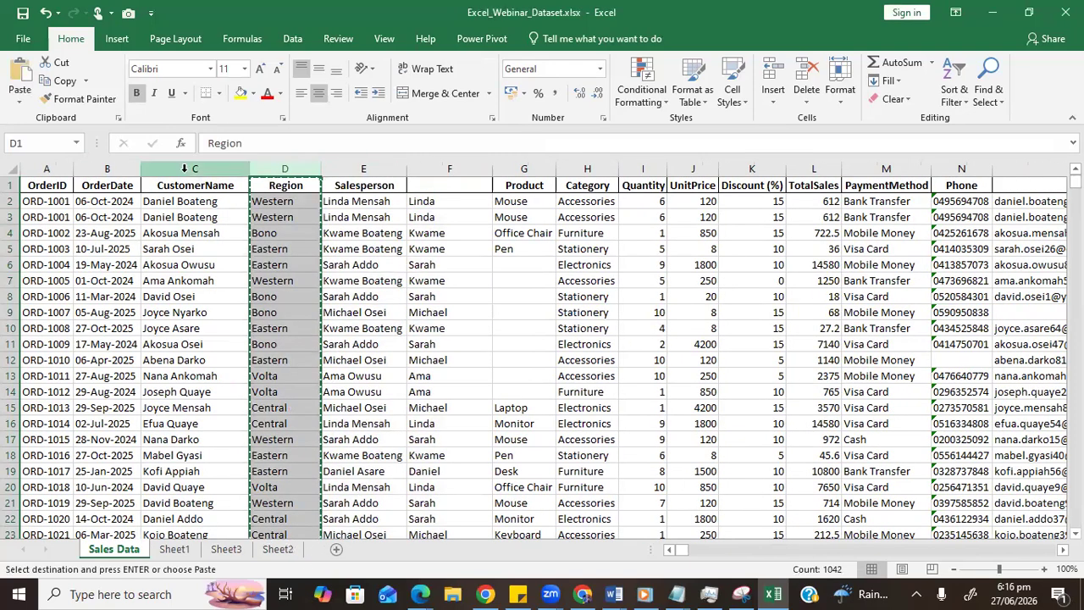
pyautogui.click(184, 169)
pyautogui.hotkey('ctrl', 'x')
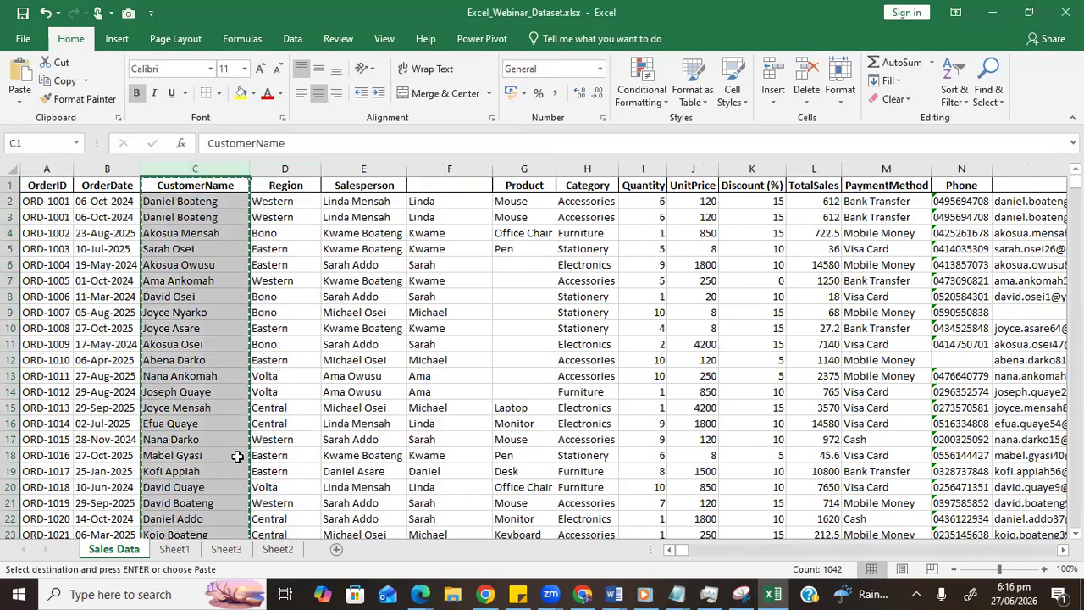
pyautogui.click(180, 551)
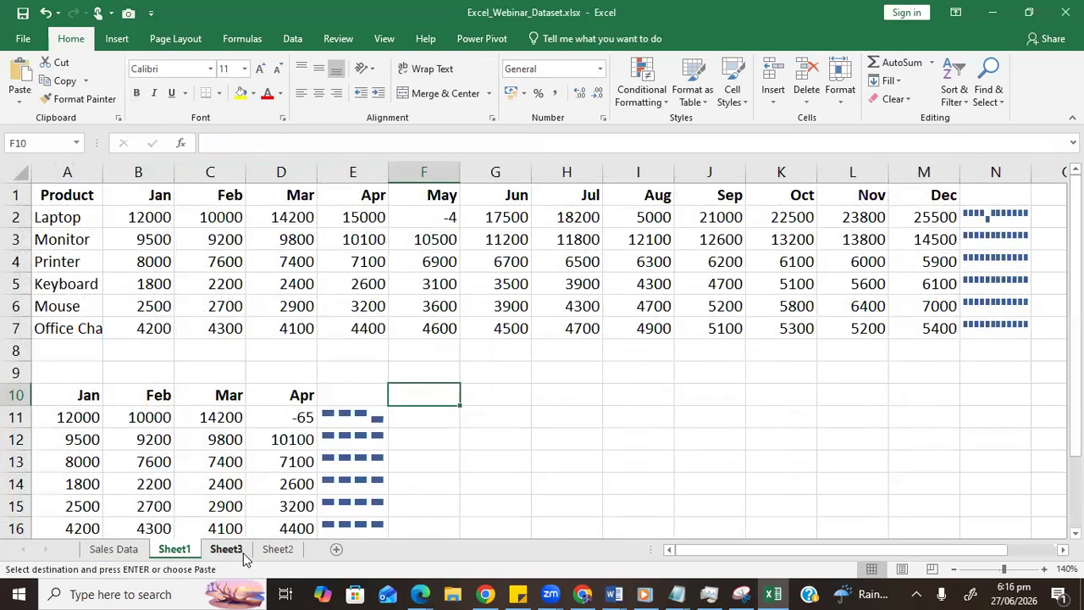
pyautogui.click(239, 550)
pyautogui.click(559, 185)
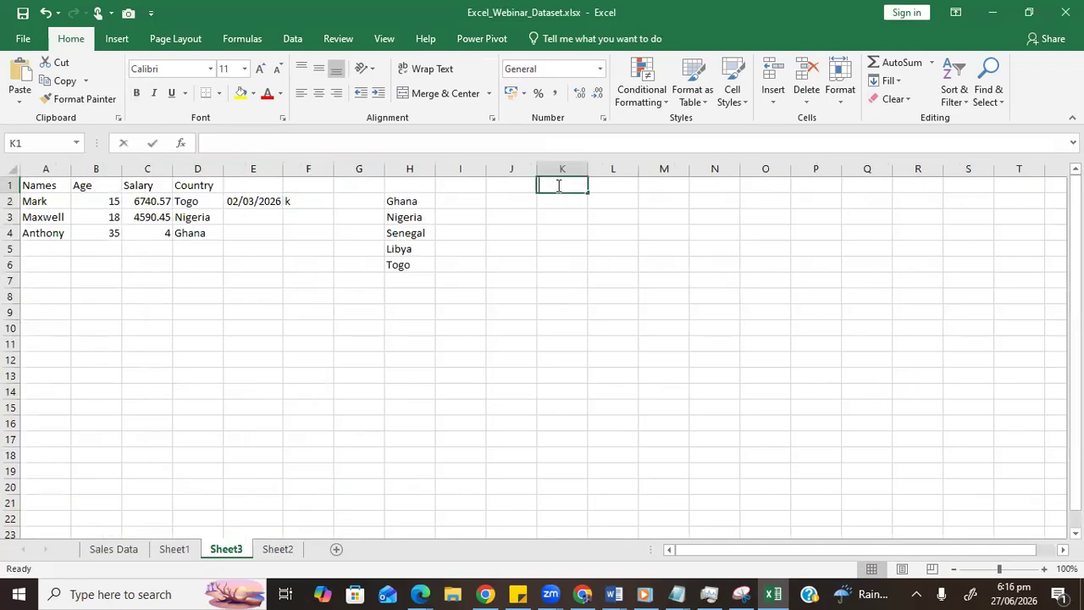
pyautogui.click(547, 188)
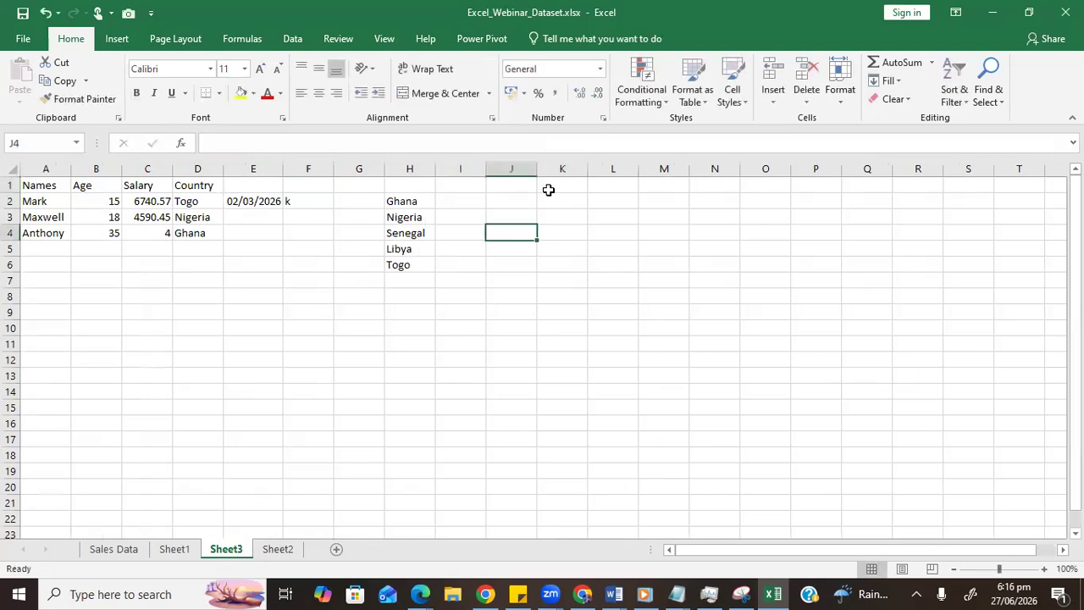
pyautogui.doubleClick(560, 183)
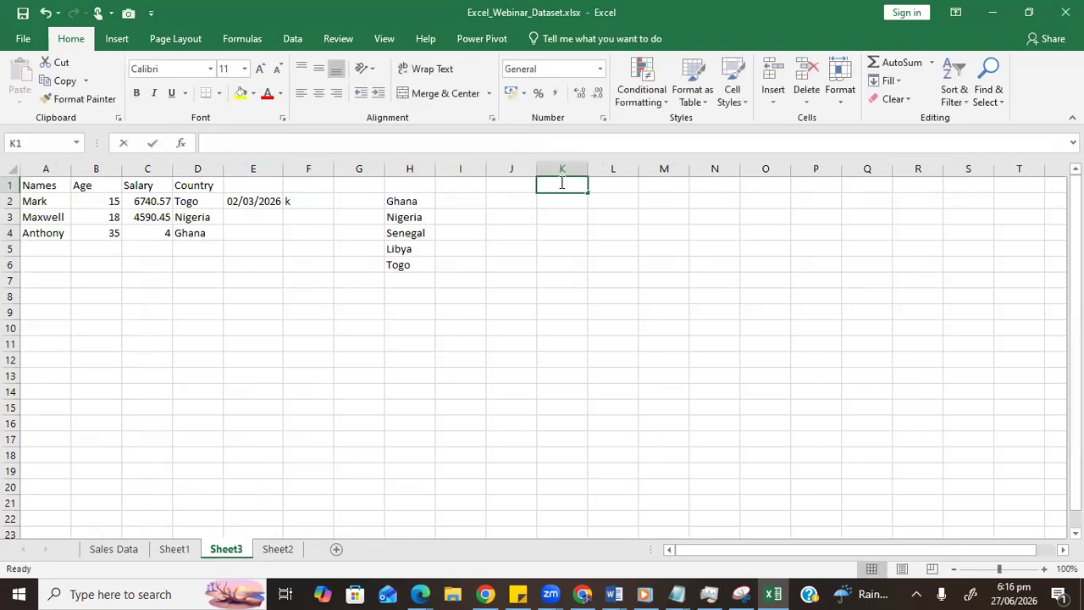
# Step: Copy the Ghana entry from H2 into I2 on Sheet3
pyautogui.click(432, 196)
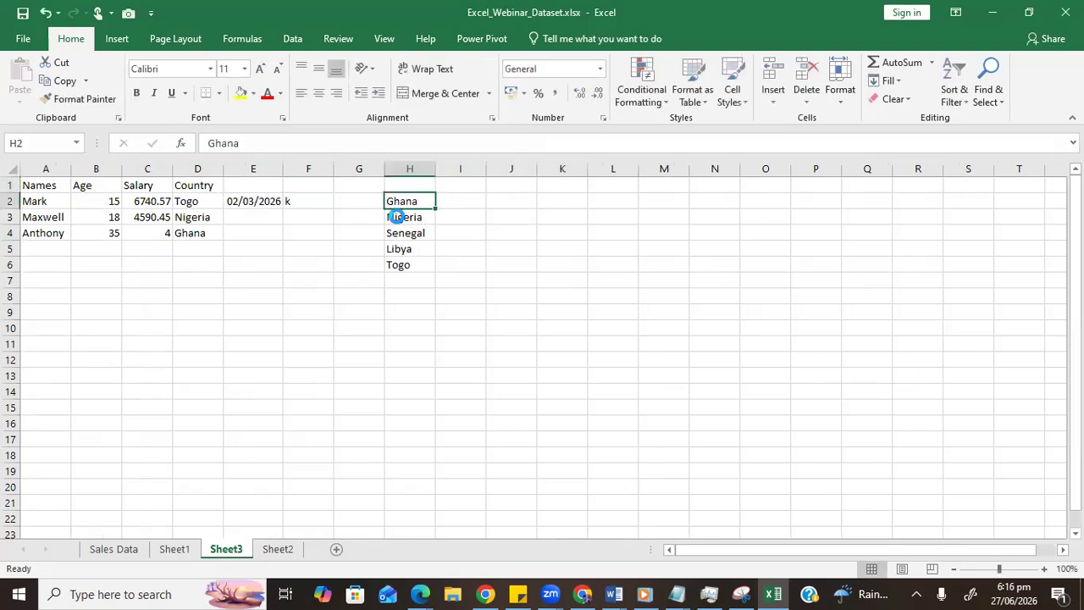
pyautogui.hotkey('ctrl', 'c')
pyautogui.press('Right')
pyautogui.hotkey('ctrl', 'v')
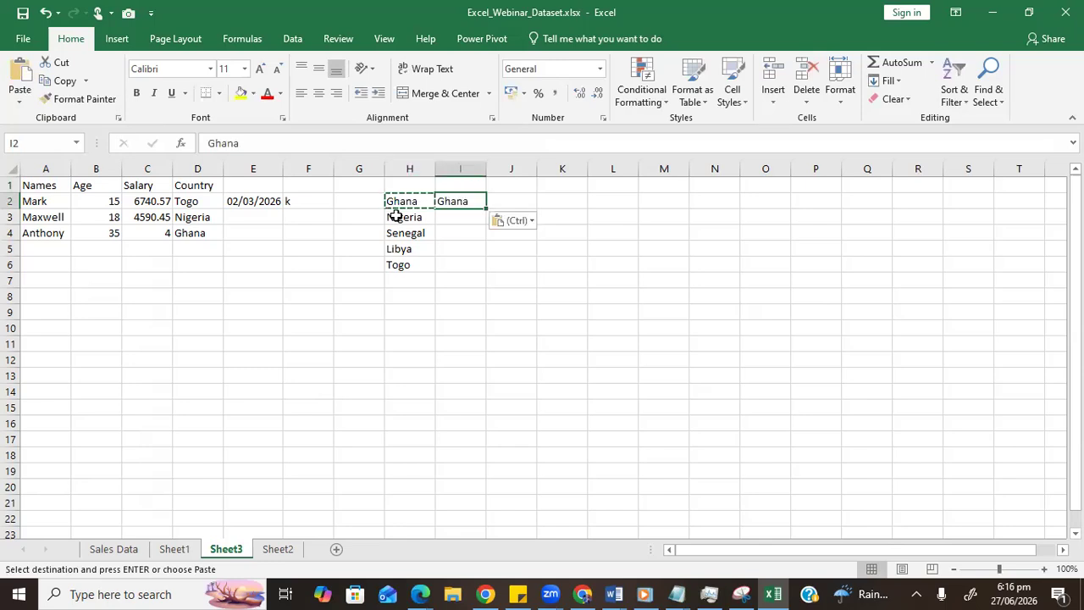
# Step: Copy the CustomerName cells C1:C1042 from Sales Data to J1 on Sheet2 and autofit column J
pyautogui.click(129, 549)
pyautogui.click(225, 166)
pyautogui.click(226, 184)
pyautogui.hotkey('ctrl', 'shift', 'Down')
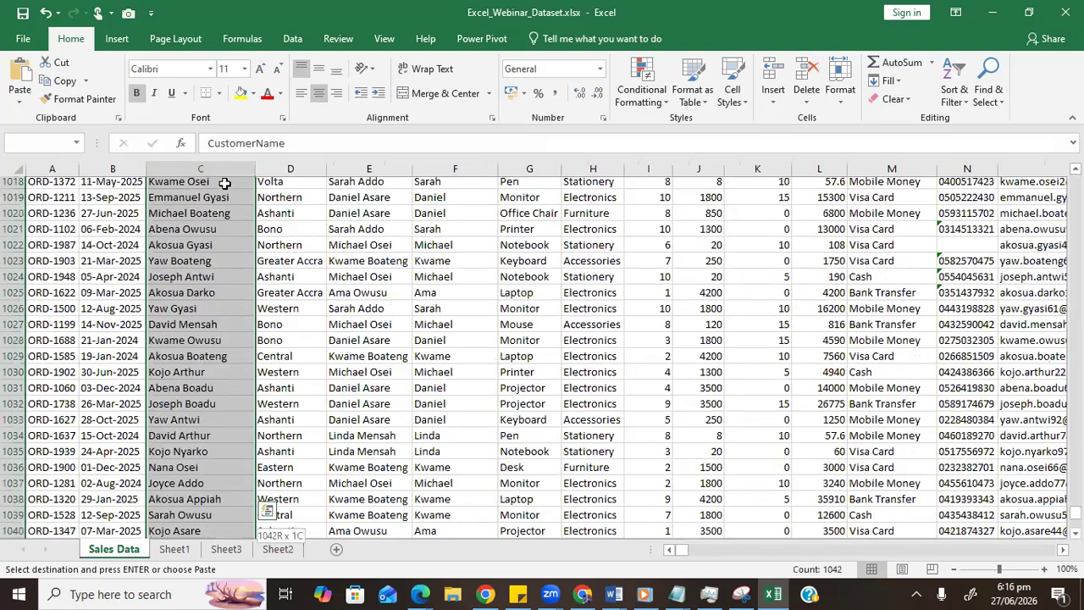
pyautogui.scroll(-1, 225, 184)
pyautogui.hotkey('ctrl', 'c')
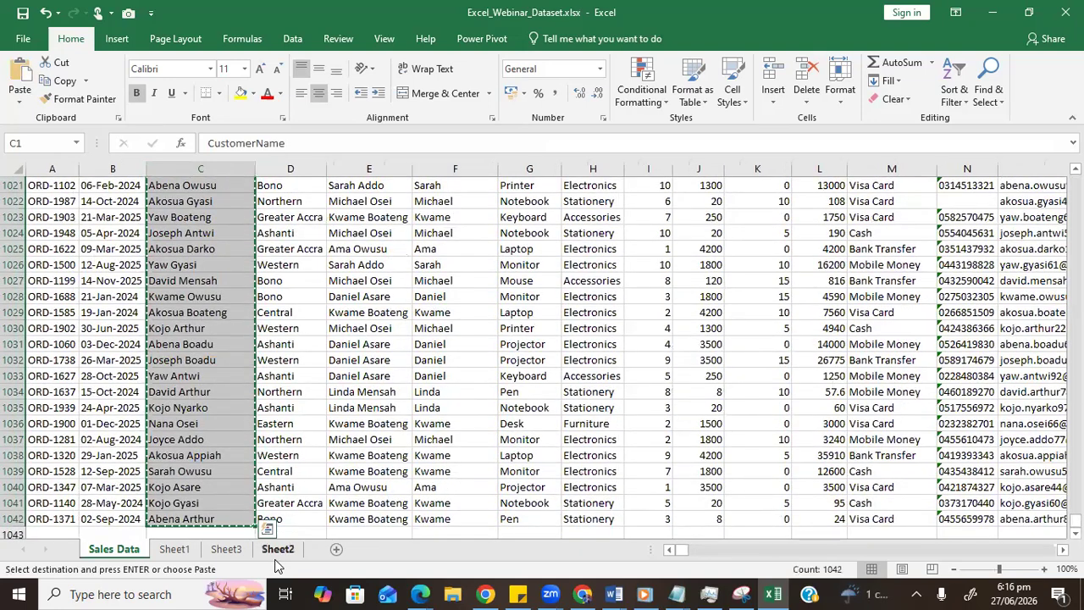
pyautogui.click(277, 551)
pyautogui.click(516, 188)
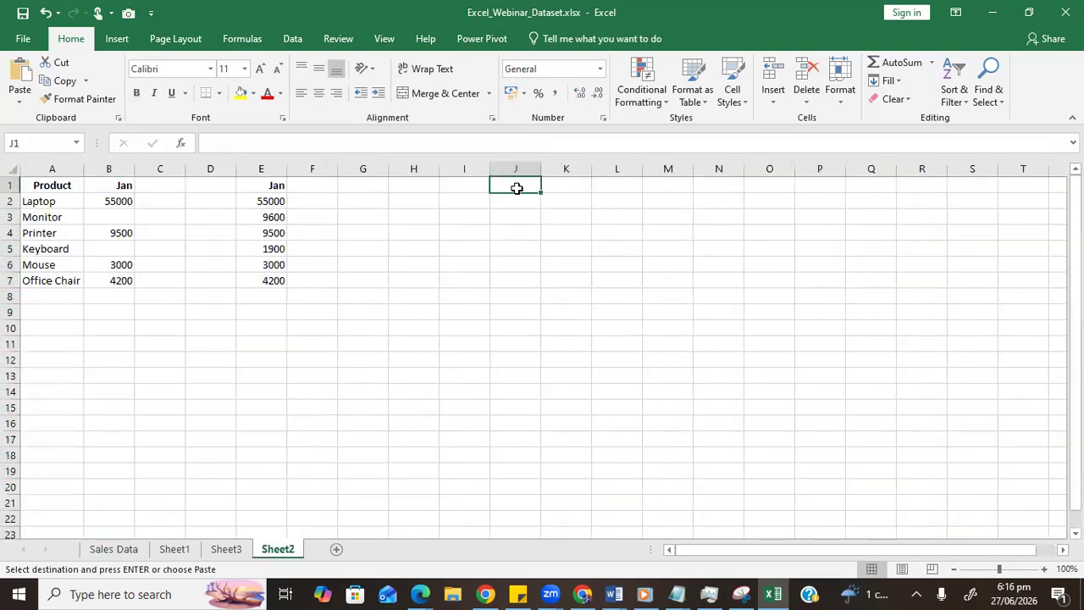
pyautogui.hotkey('ctrl', 'v')
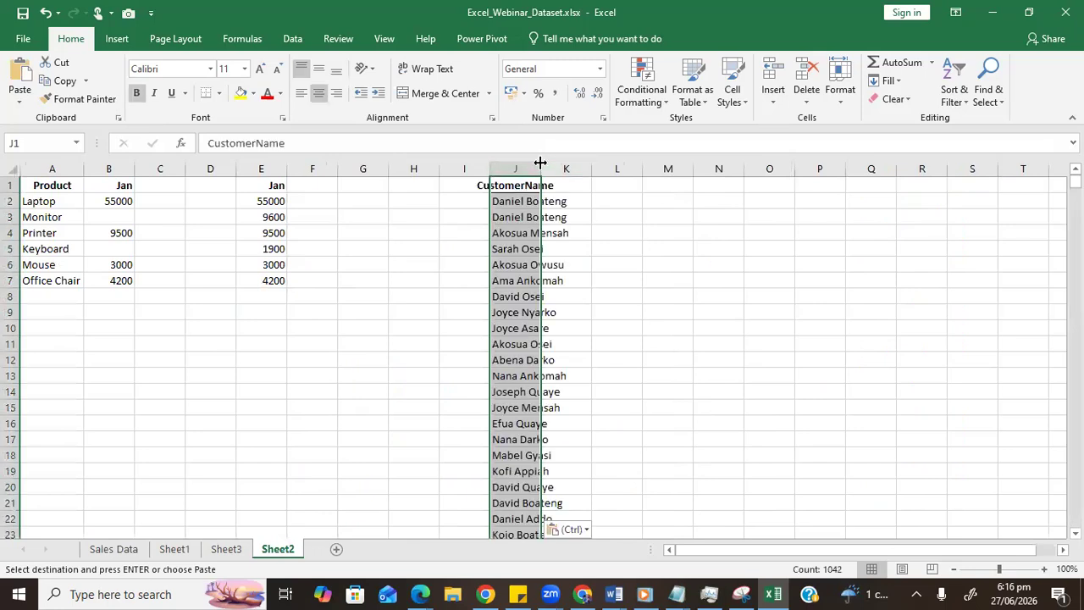
pyautogui.doubleClick(540, 166)
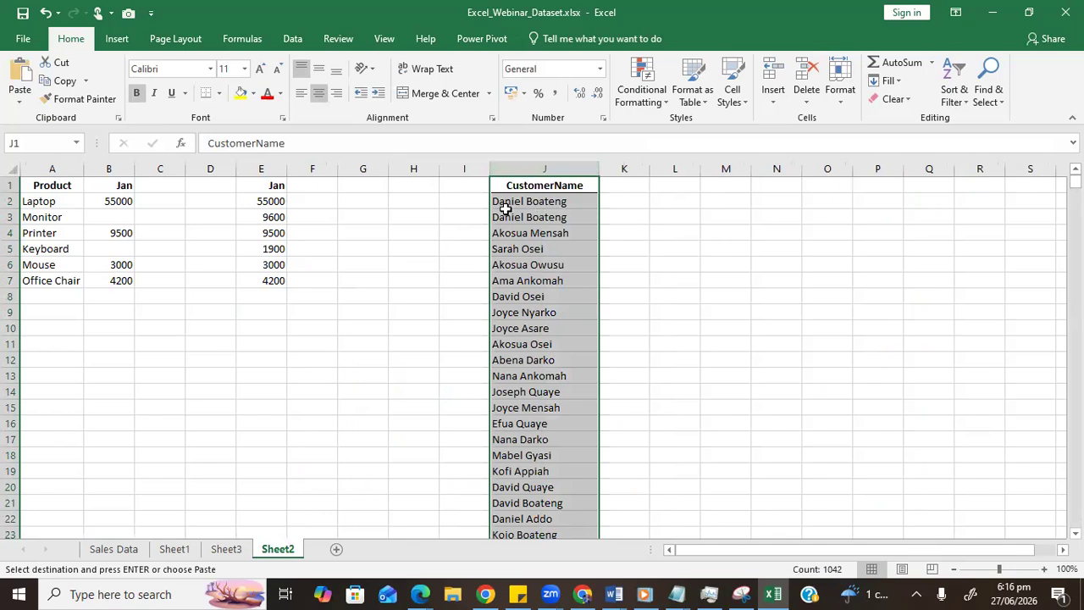
# Step: Split the customer names in column J with Text to Columns, using the Delimited type and adding Space as a delimiter
pyautogui.click(564, 161)
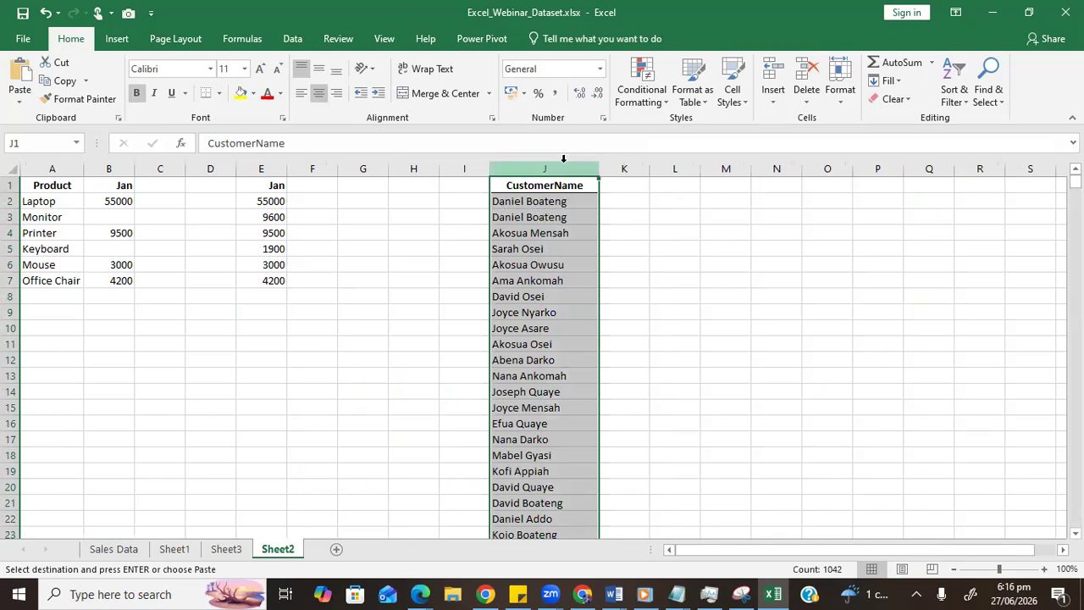
pyautogui.click(290, 39)
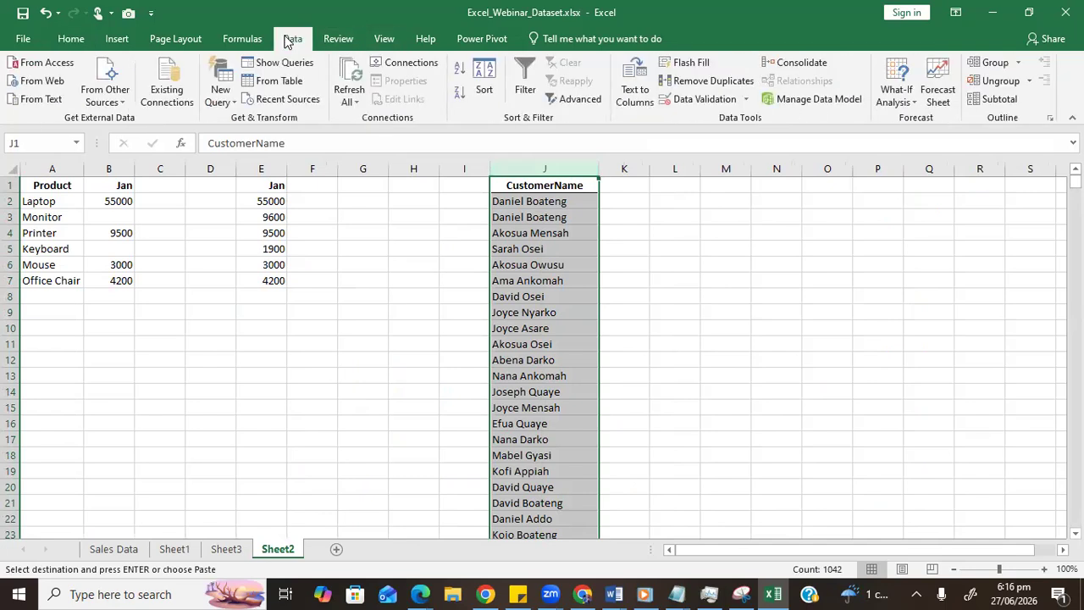
pyautogui.click(635, 82)
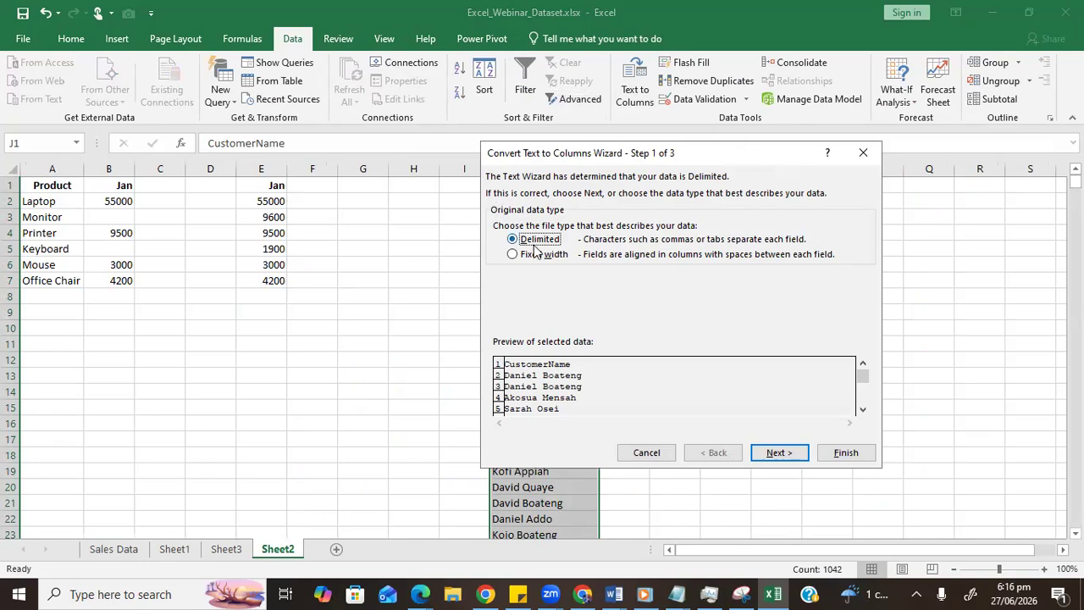
pyautogui.click(799, 457)
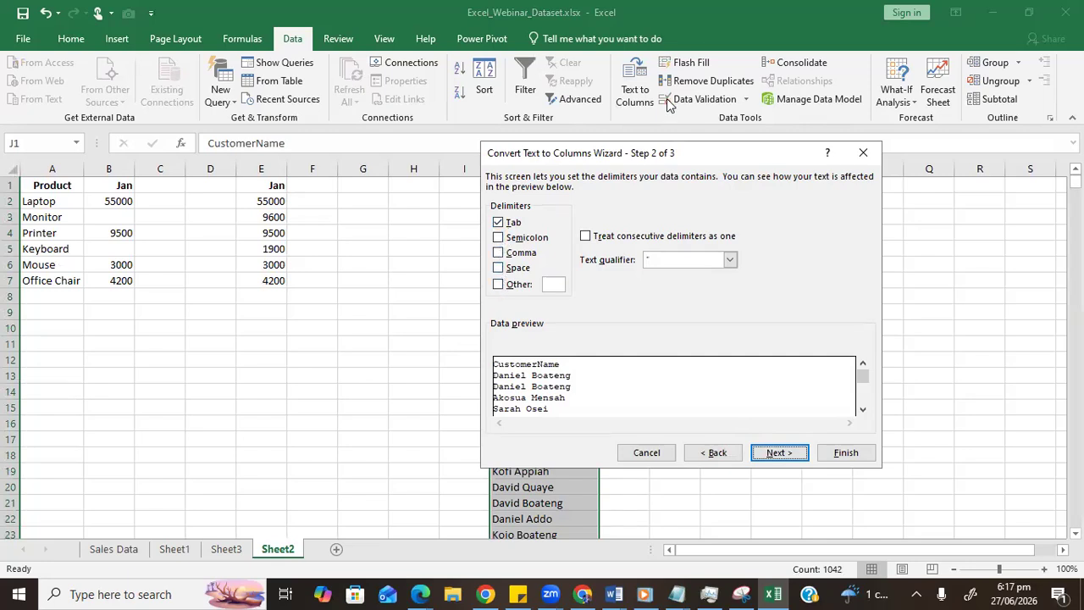
pyautogui.moveTo(512, 148); pyautogui.dragTo(60, 155)
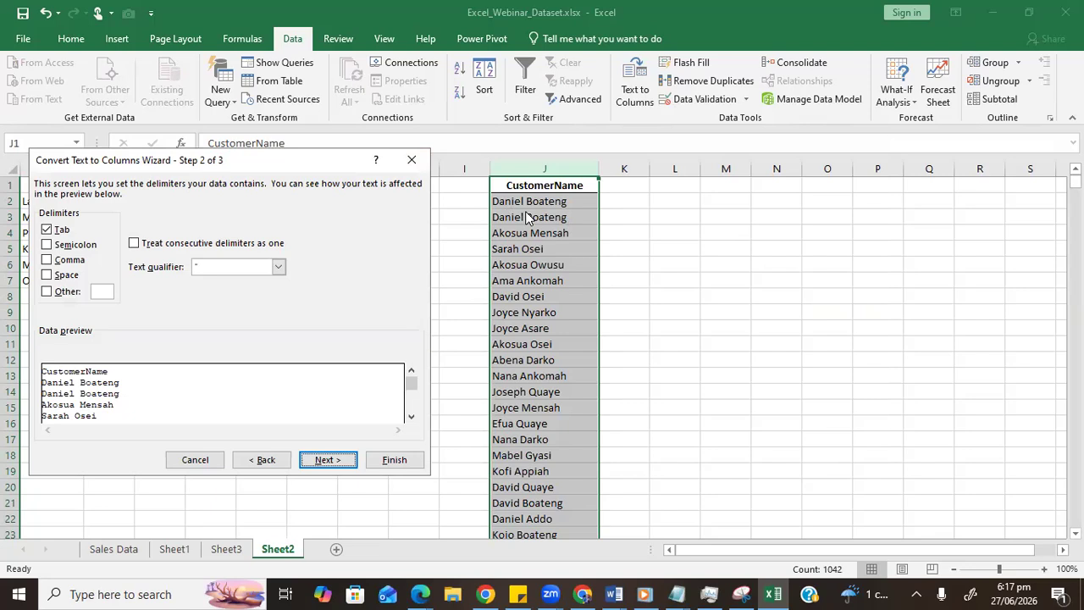
pyautogui.click(58, 276)
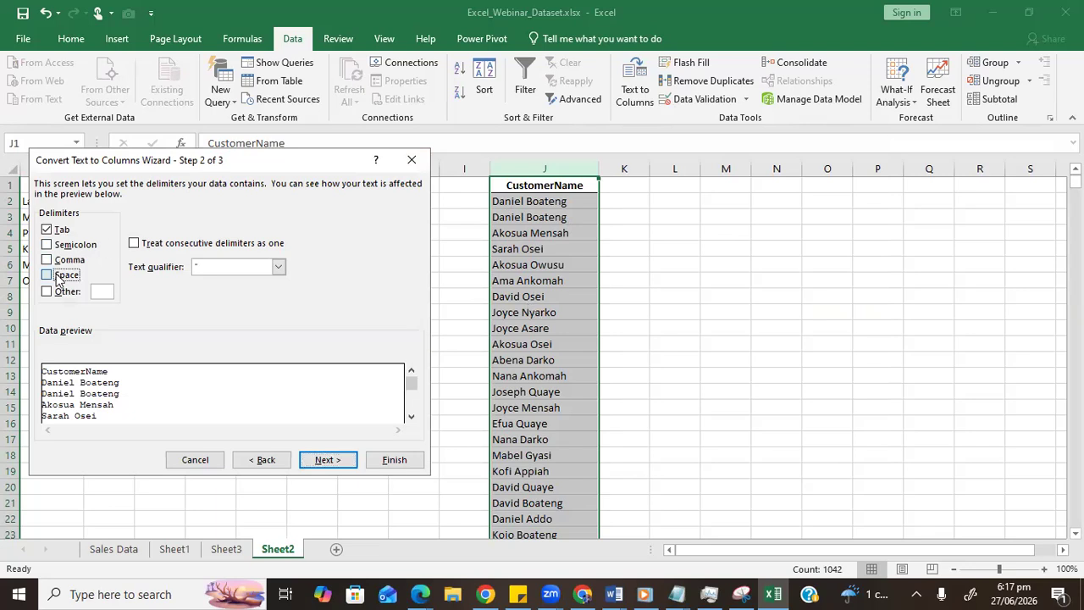
pyautogui.click(338, 460)
pyautogui.click(405, 466)
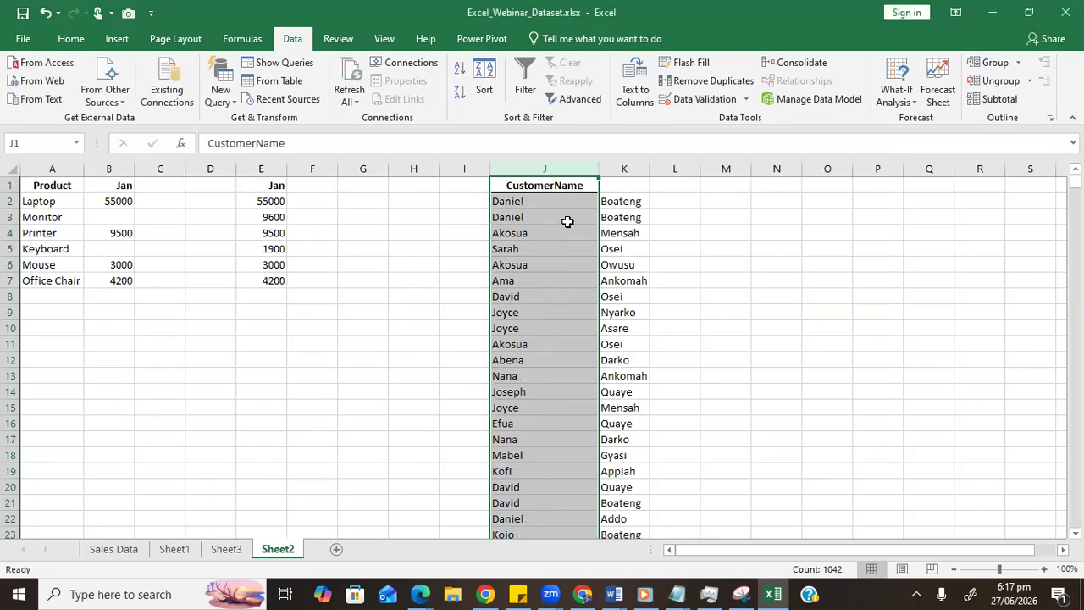
# Step: Join the first and last names with a comma in L2 using =J2&","&K2 and fill the formula down column L
pyautogui.click(675, 205)
pyautogui.write('=')
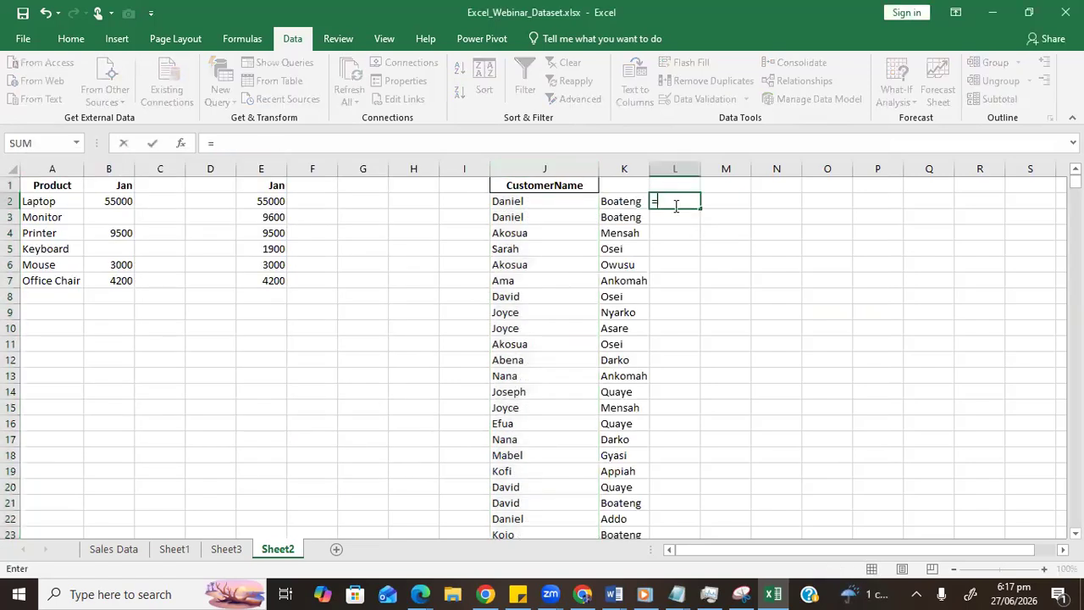
pyautogui.click(537, 200)
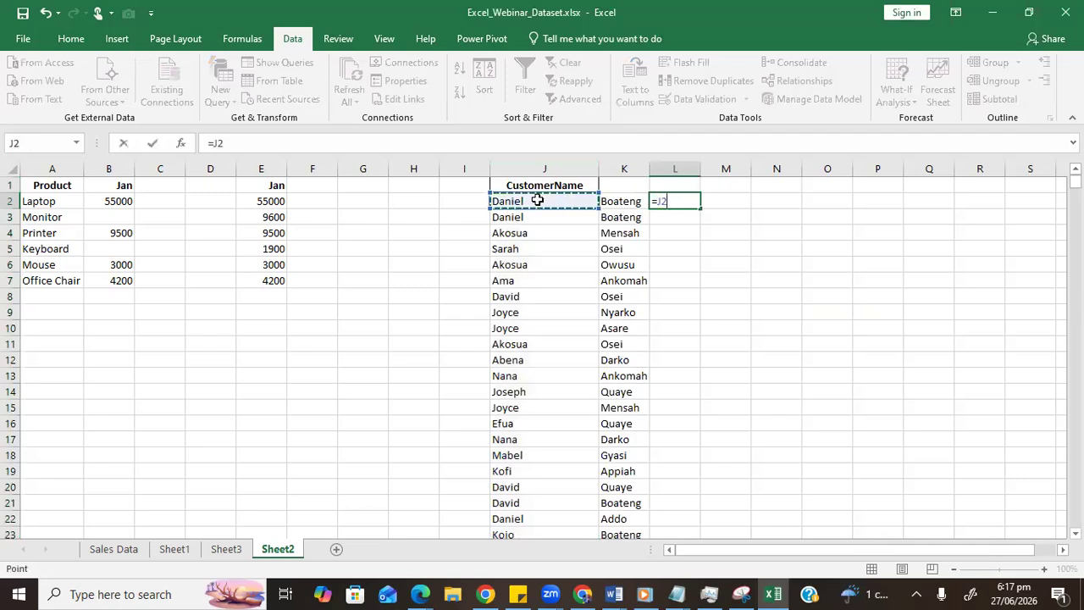
pyautogui.write('&')
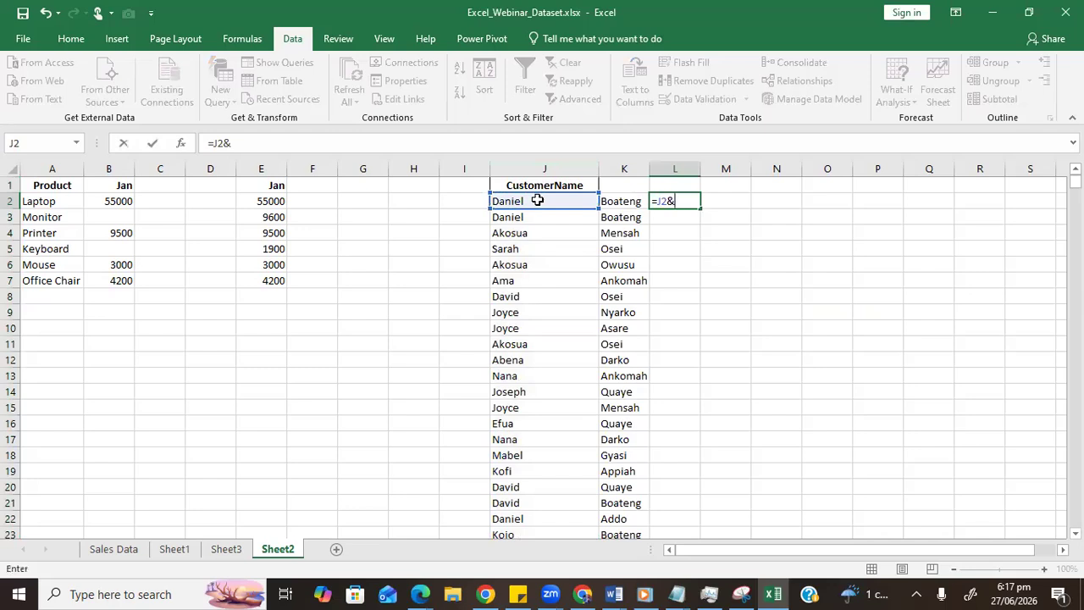
pyautogui.write('","&')
pyautogui.click(612, 201)
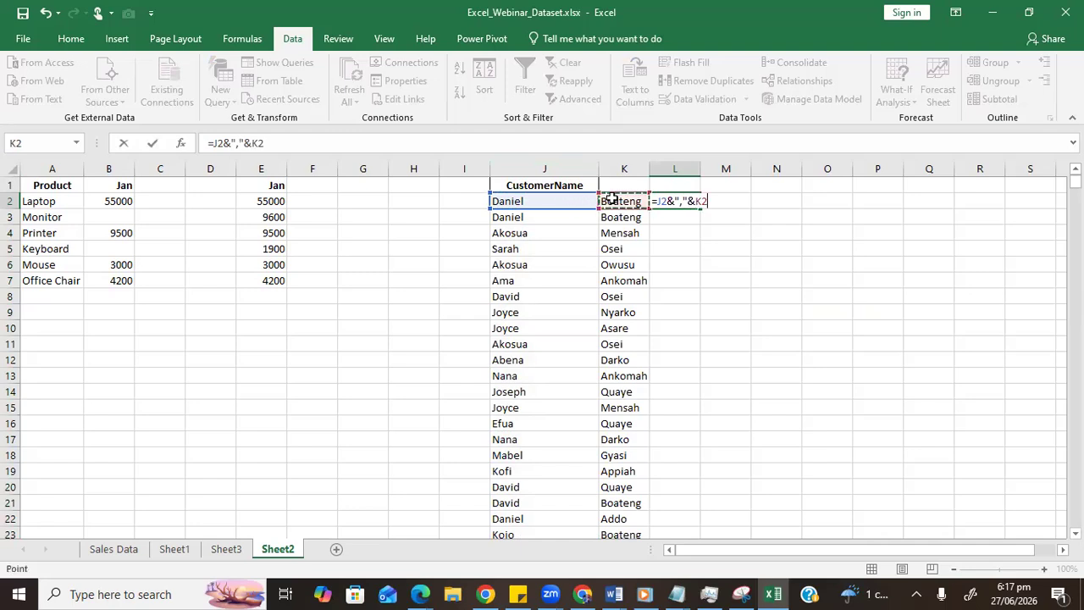
pyautogui.press('Return')
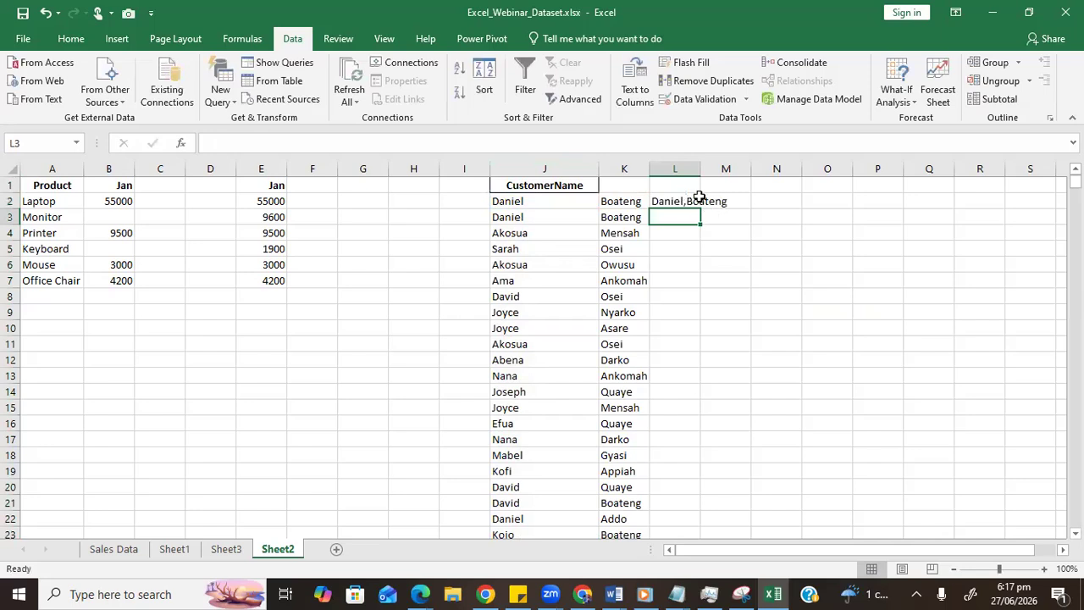
pyautogui.click(698, 202)
pyautogui.doubleClick(700, 208)
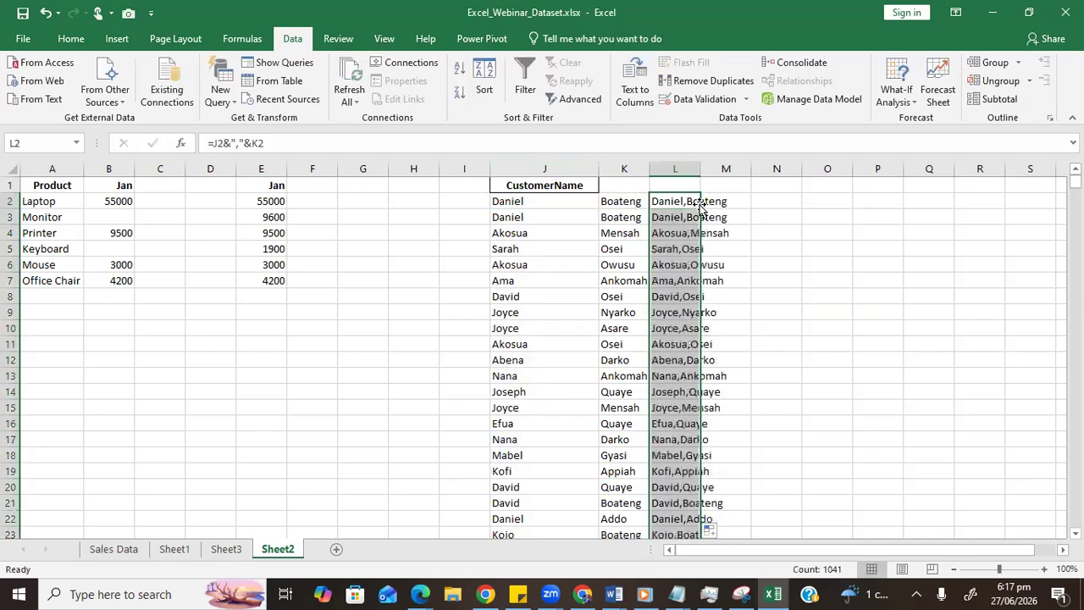
# Step: Replace the formulas in column L with their pasted values and autofit the column width
pyautogui.click(678, 167)
pyautogui.hotkey('ctrl', 'c')
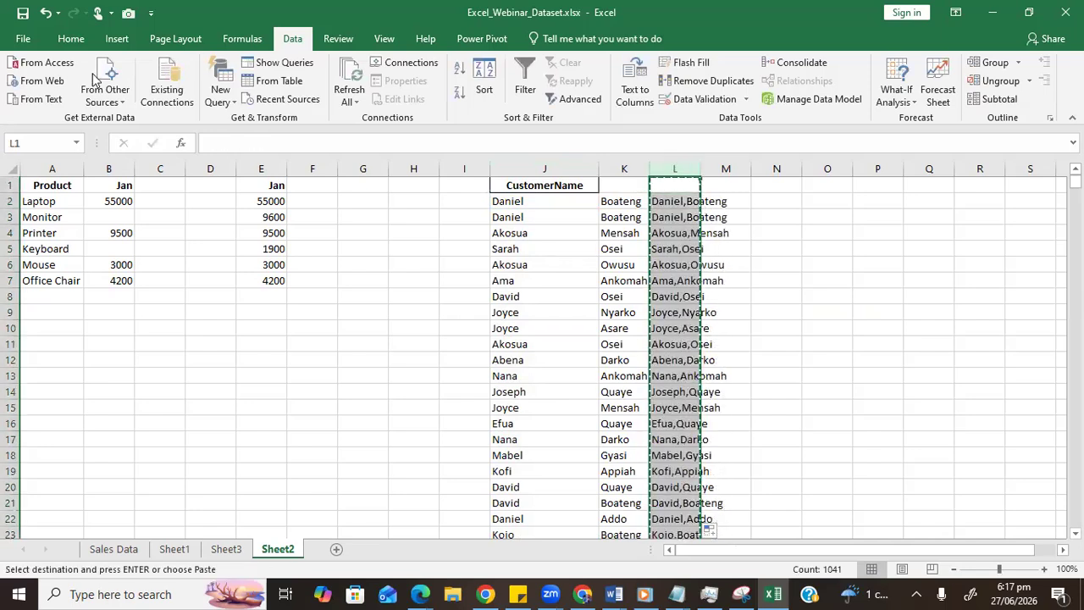
pyautogui.click(82, 40)
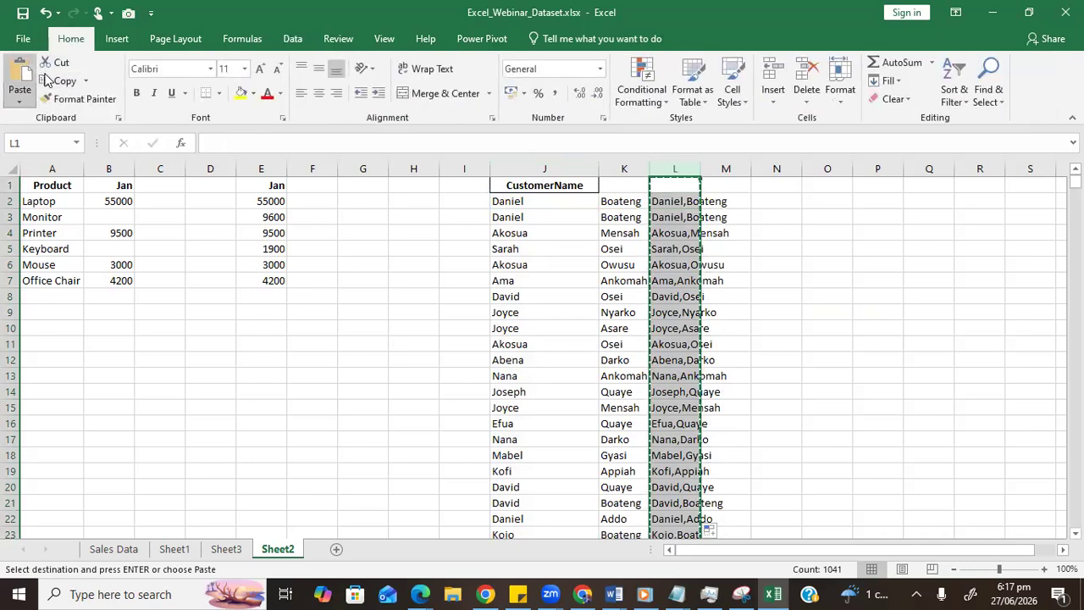
pyautogui.click(19, 102)
pyautogui.click(19, 204)
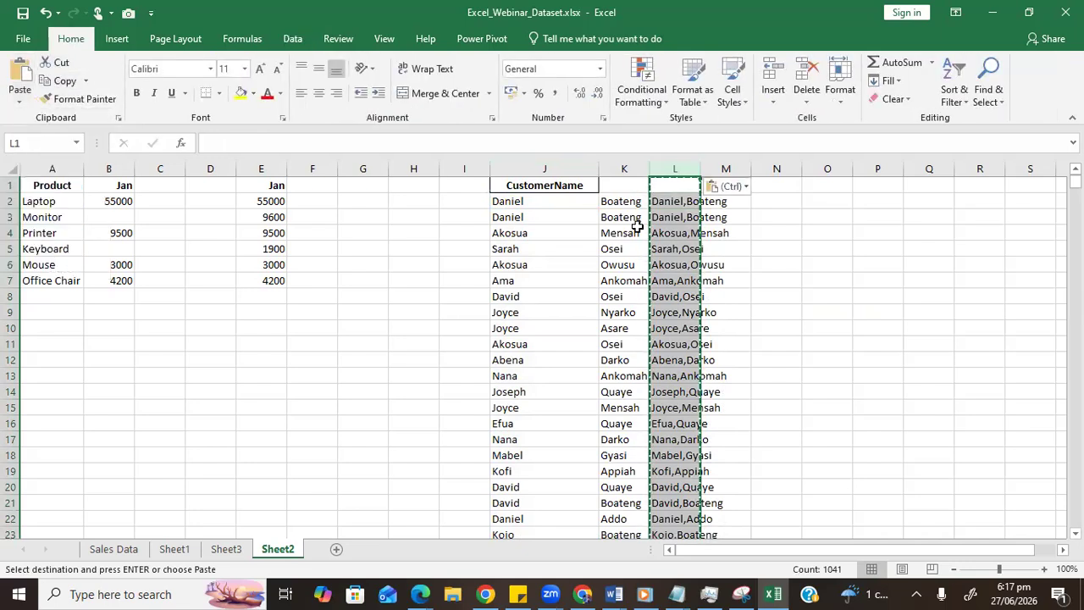
pyautogui.doubleClick(701, 168)
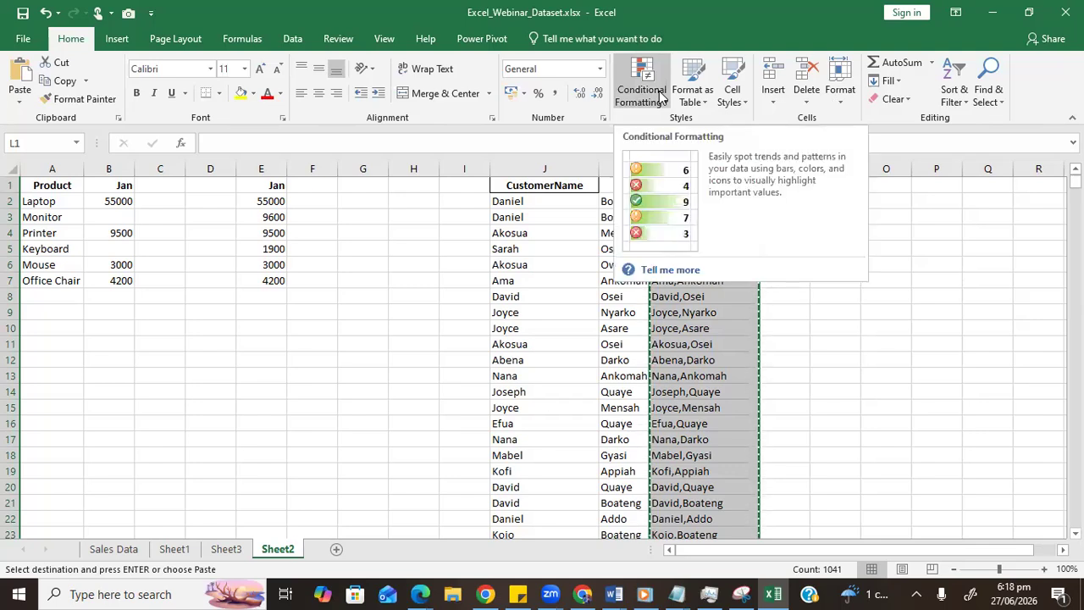
# Step: Split the comma-joined names in column L with Text to Columns, using Comma as a delimiter
pyautogui.click(292, 39)
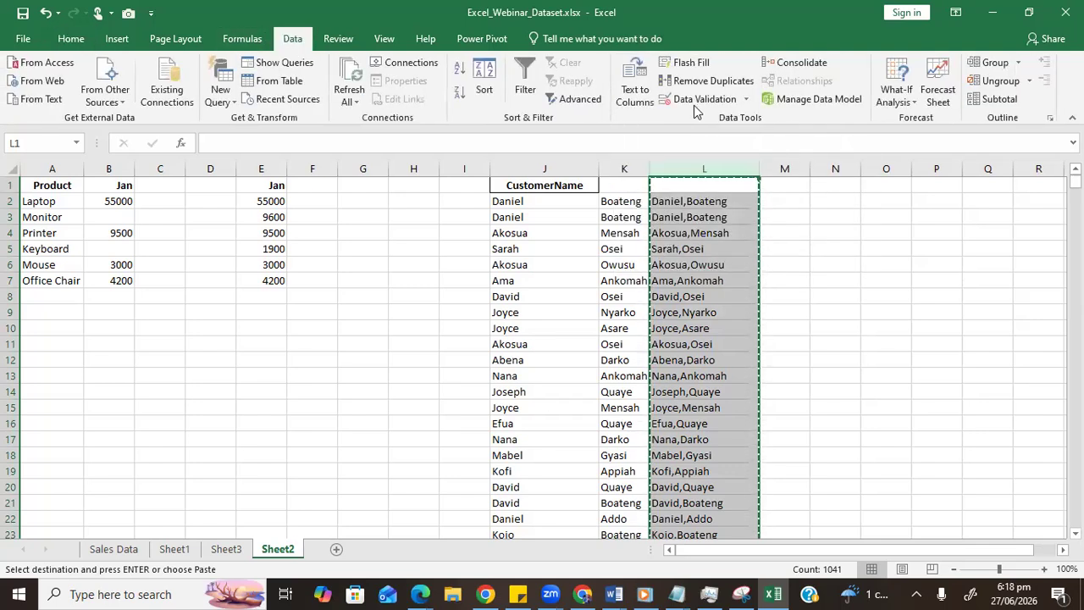
pyautogui.click(645, 88)
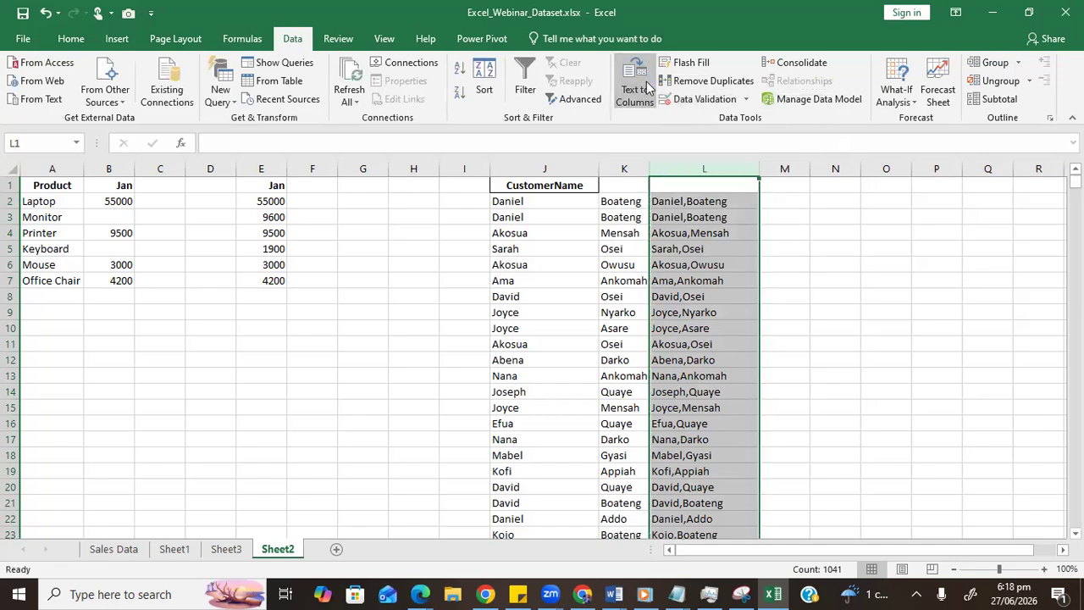
pyautogui.click(326, 460)
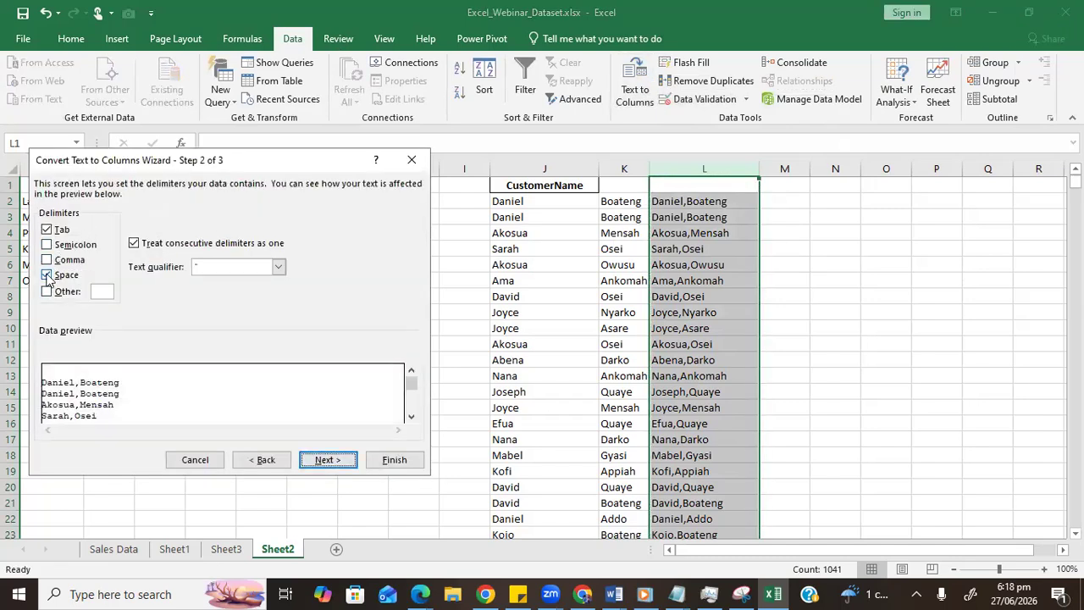
pyautogui.click(47, 263)
pyautogui.click(47, 264)
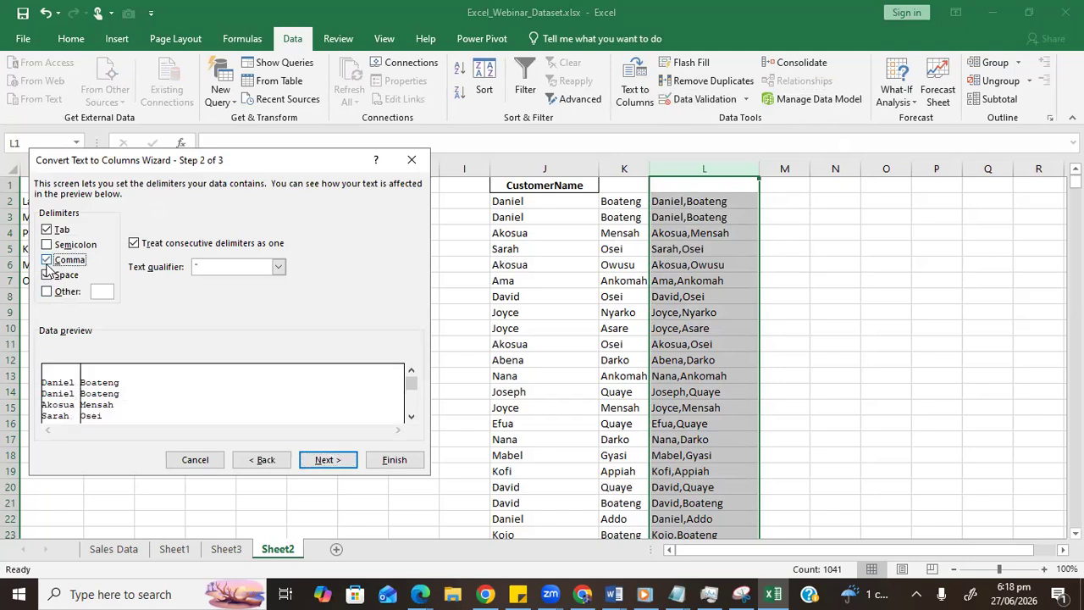
pyautogui.click(47, 274)
pyautogui.click(47, 261)
pyautogui.click(48, 260)
pyautogui.click(329, 461)
pyautogui.click(391, 462)
pyautogui.click(876, 296)
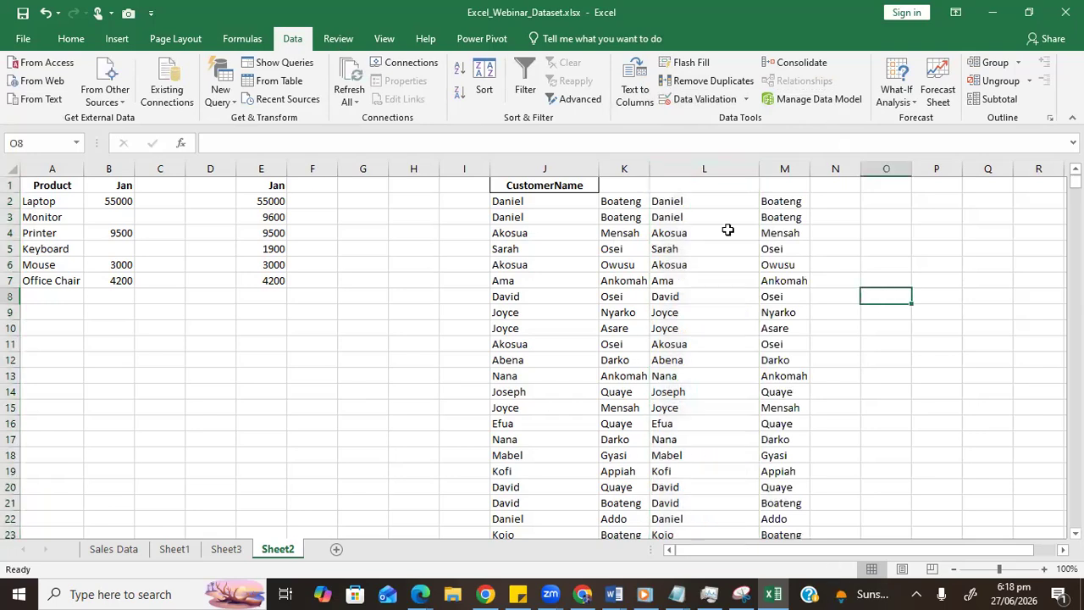
pyautogui.moveTo(692, 215); pyautogui.dragTo(770, 324)
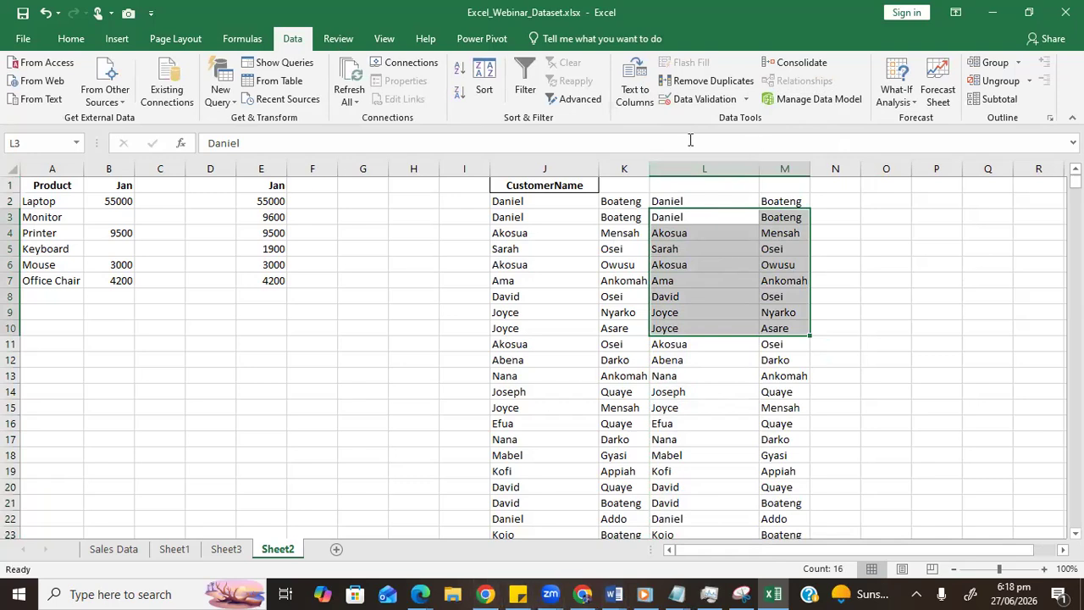
pyautogui.click(691, 140)
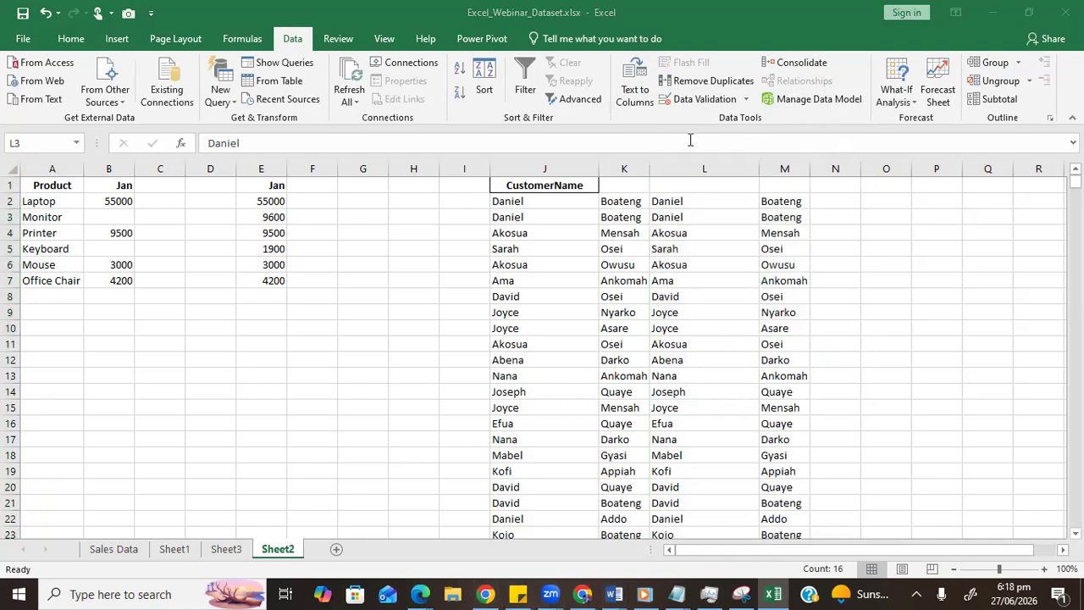
pyautogui.click(10, 343)
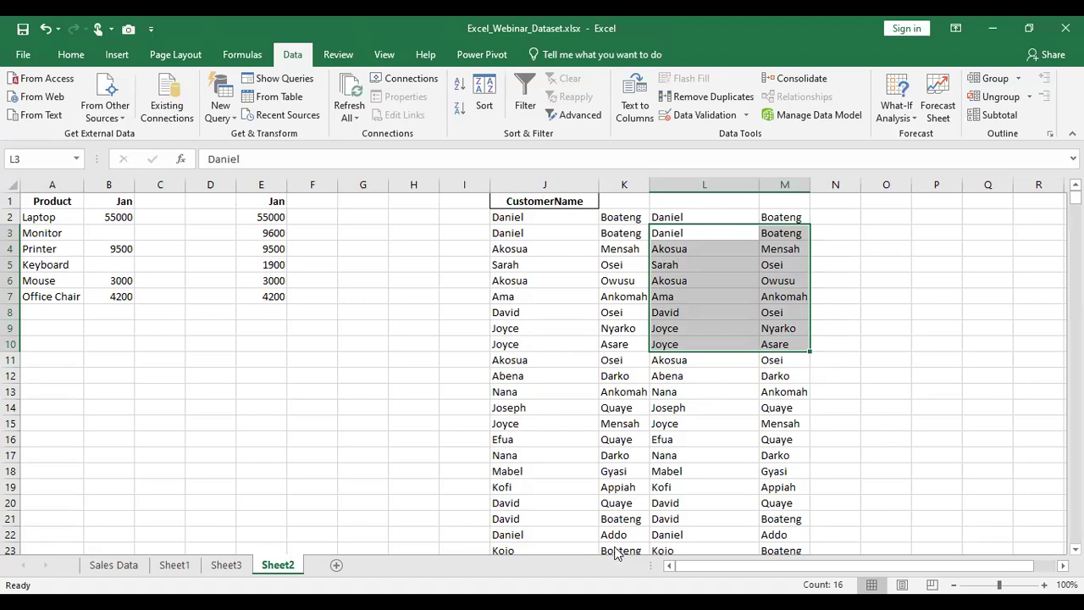
pyautogui.hotkey('alt', 'Tab')
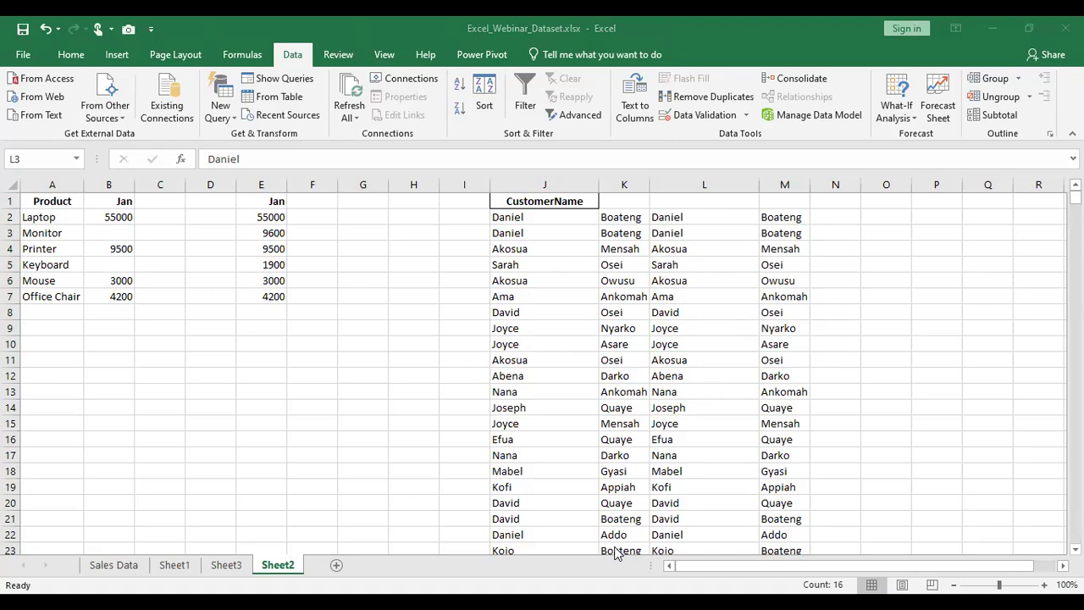
pyautogui.hotkey('alt', 'Tab')
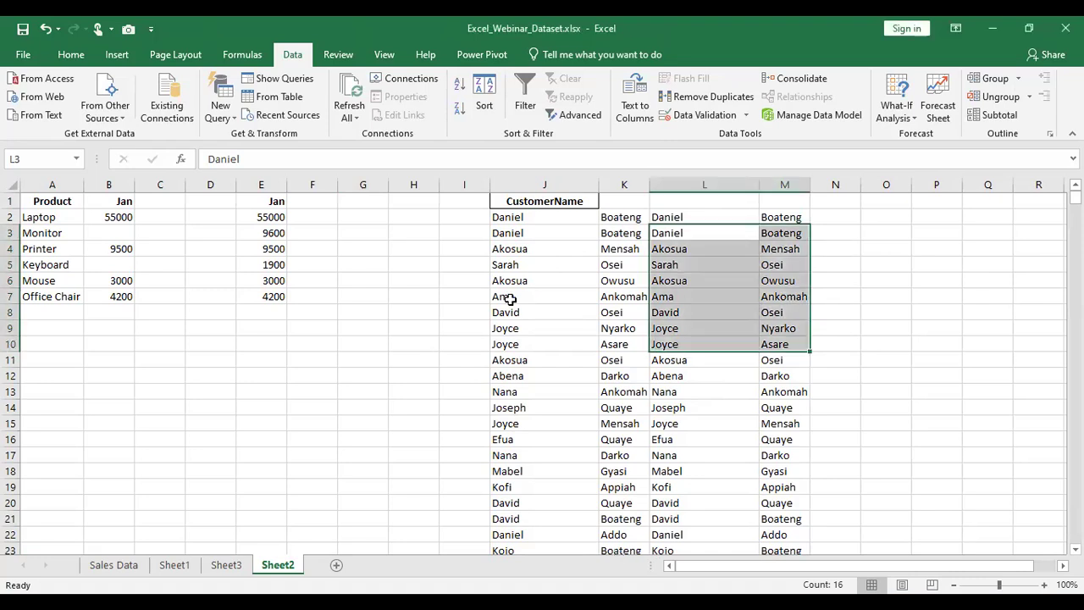
pyautogui.click(511, 298)
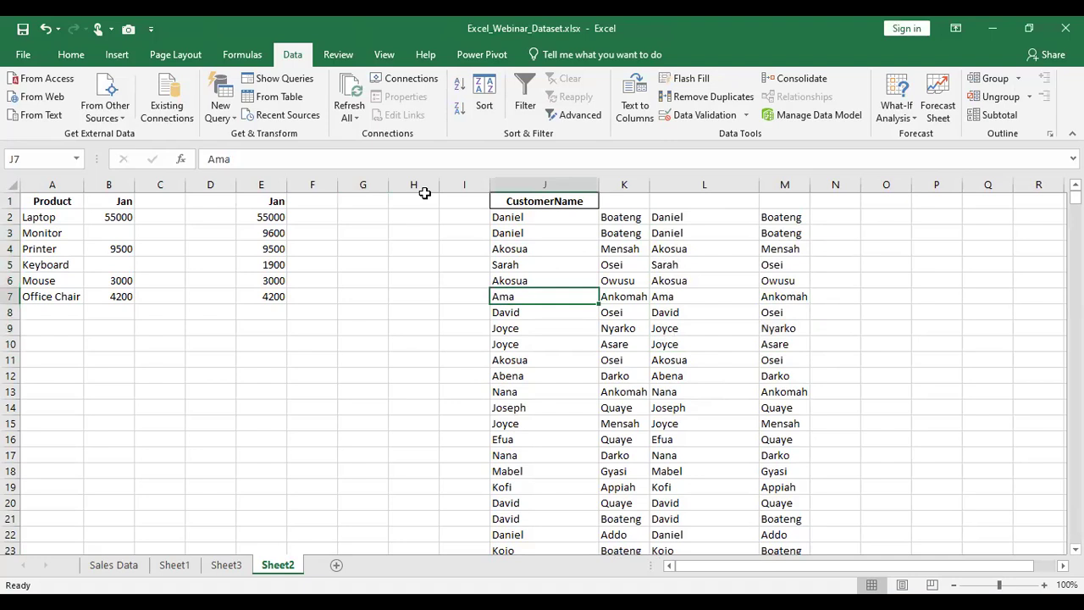
pyautogui.hotkey('alt', 'Tab')
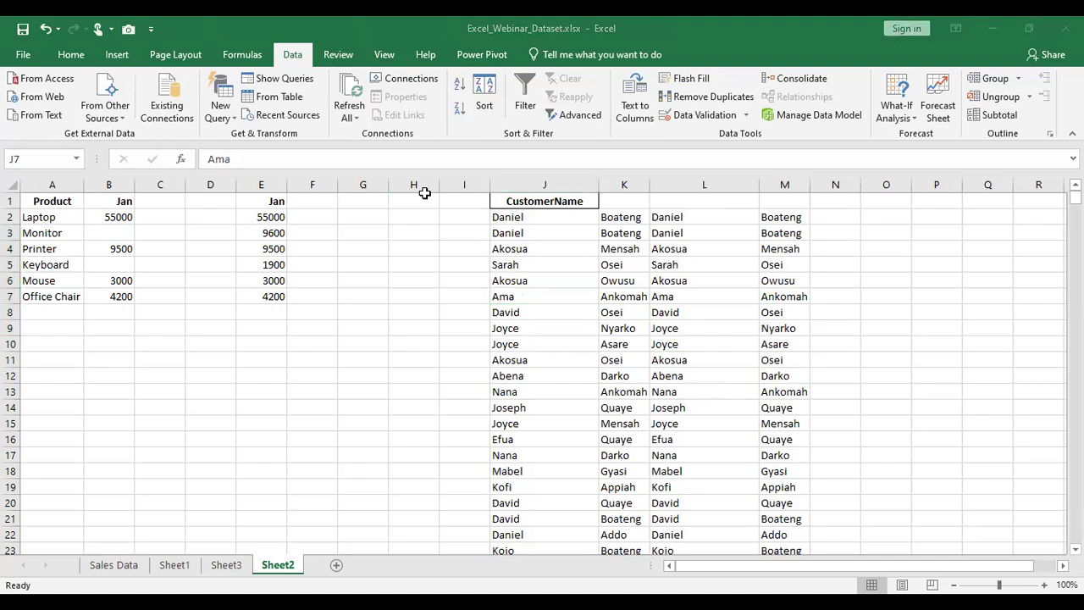